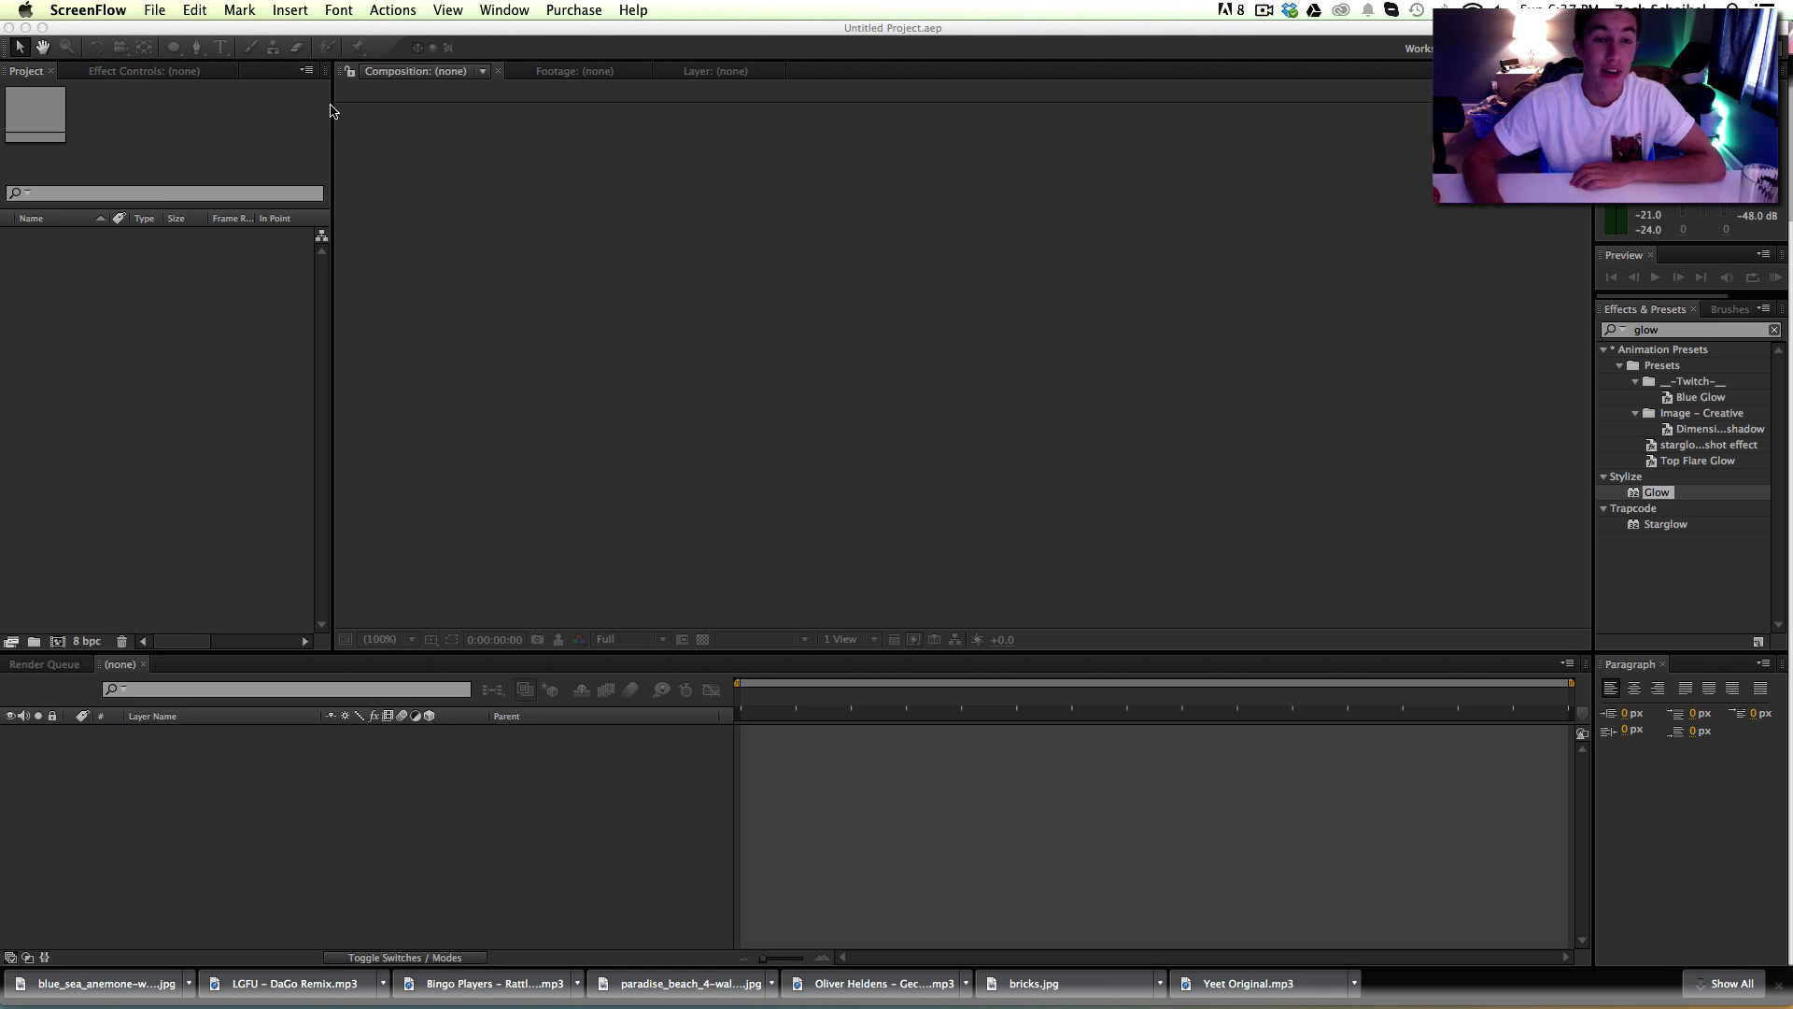
Step: Search the effects library for "audio" and select the Audio Spectrum effect in the Generate group
left_click(239, 145)
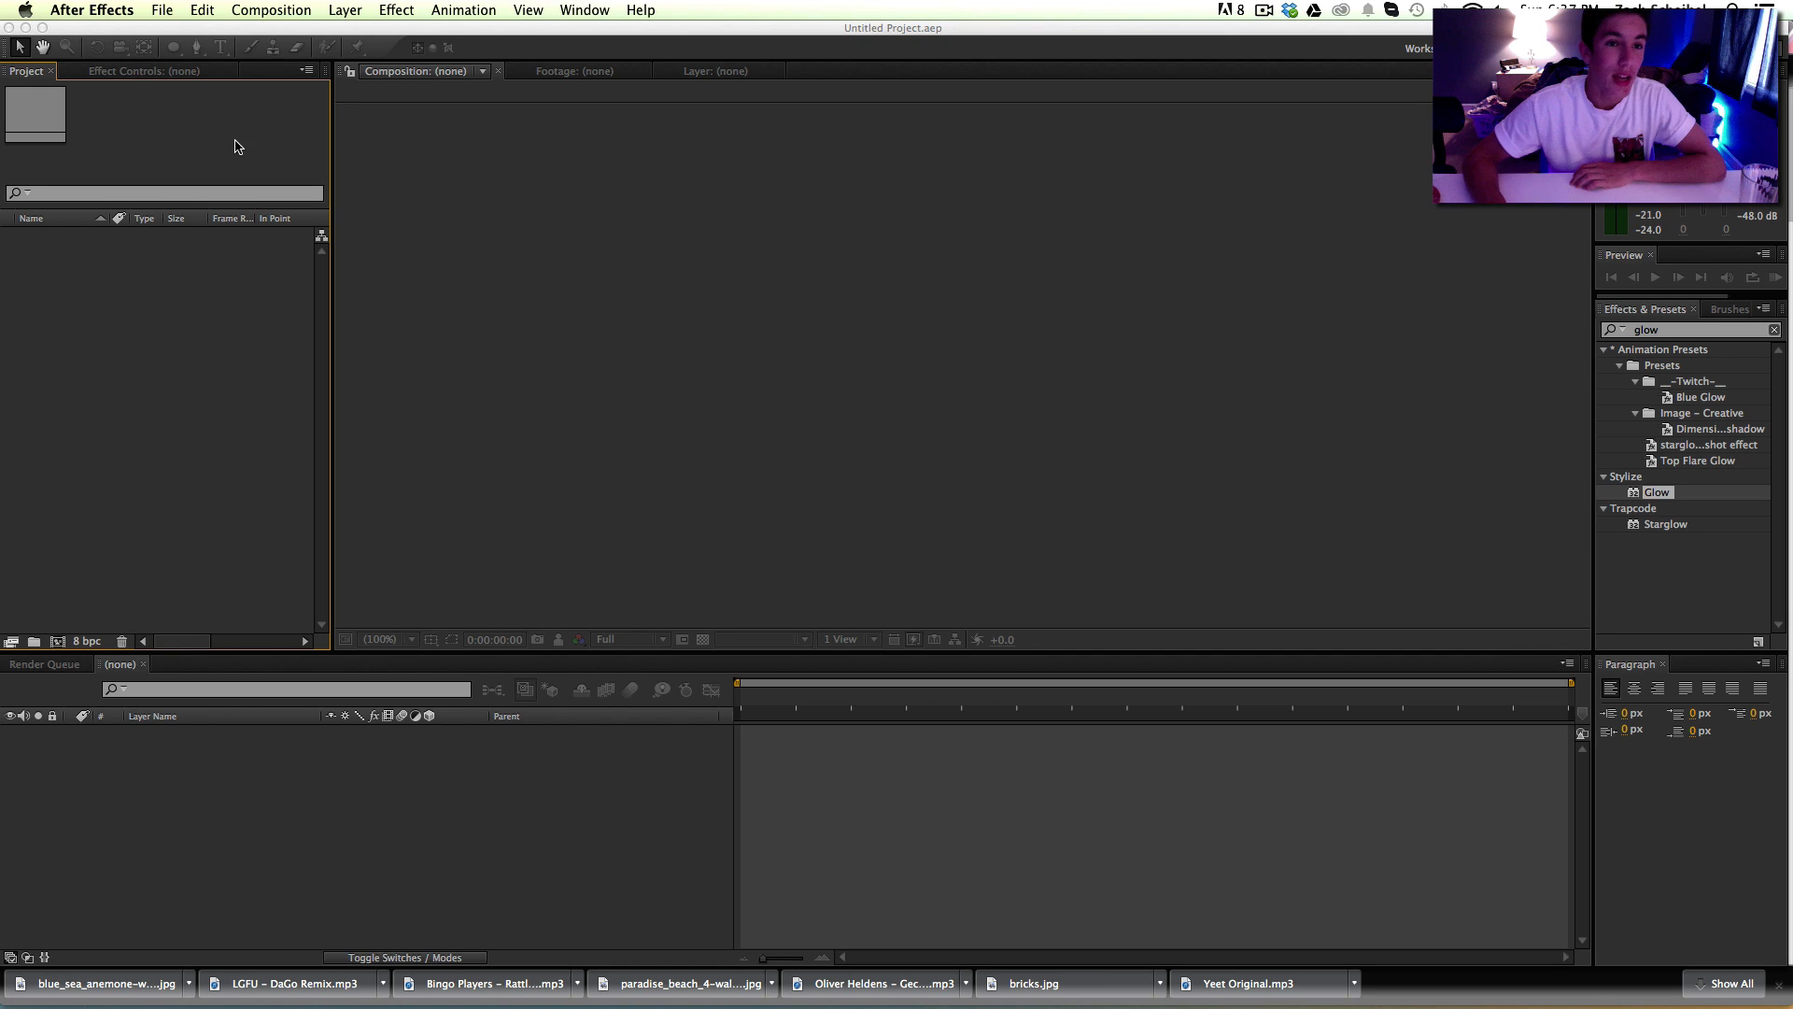
left_click(1608, 332)
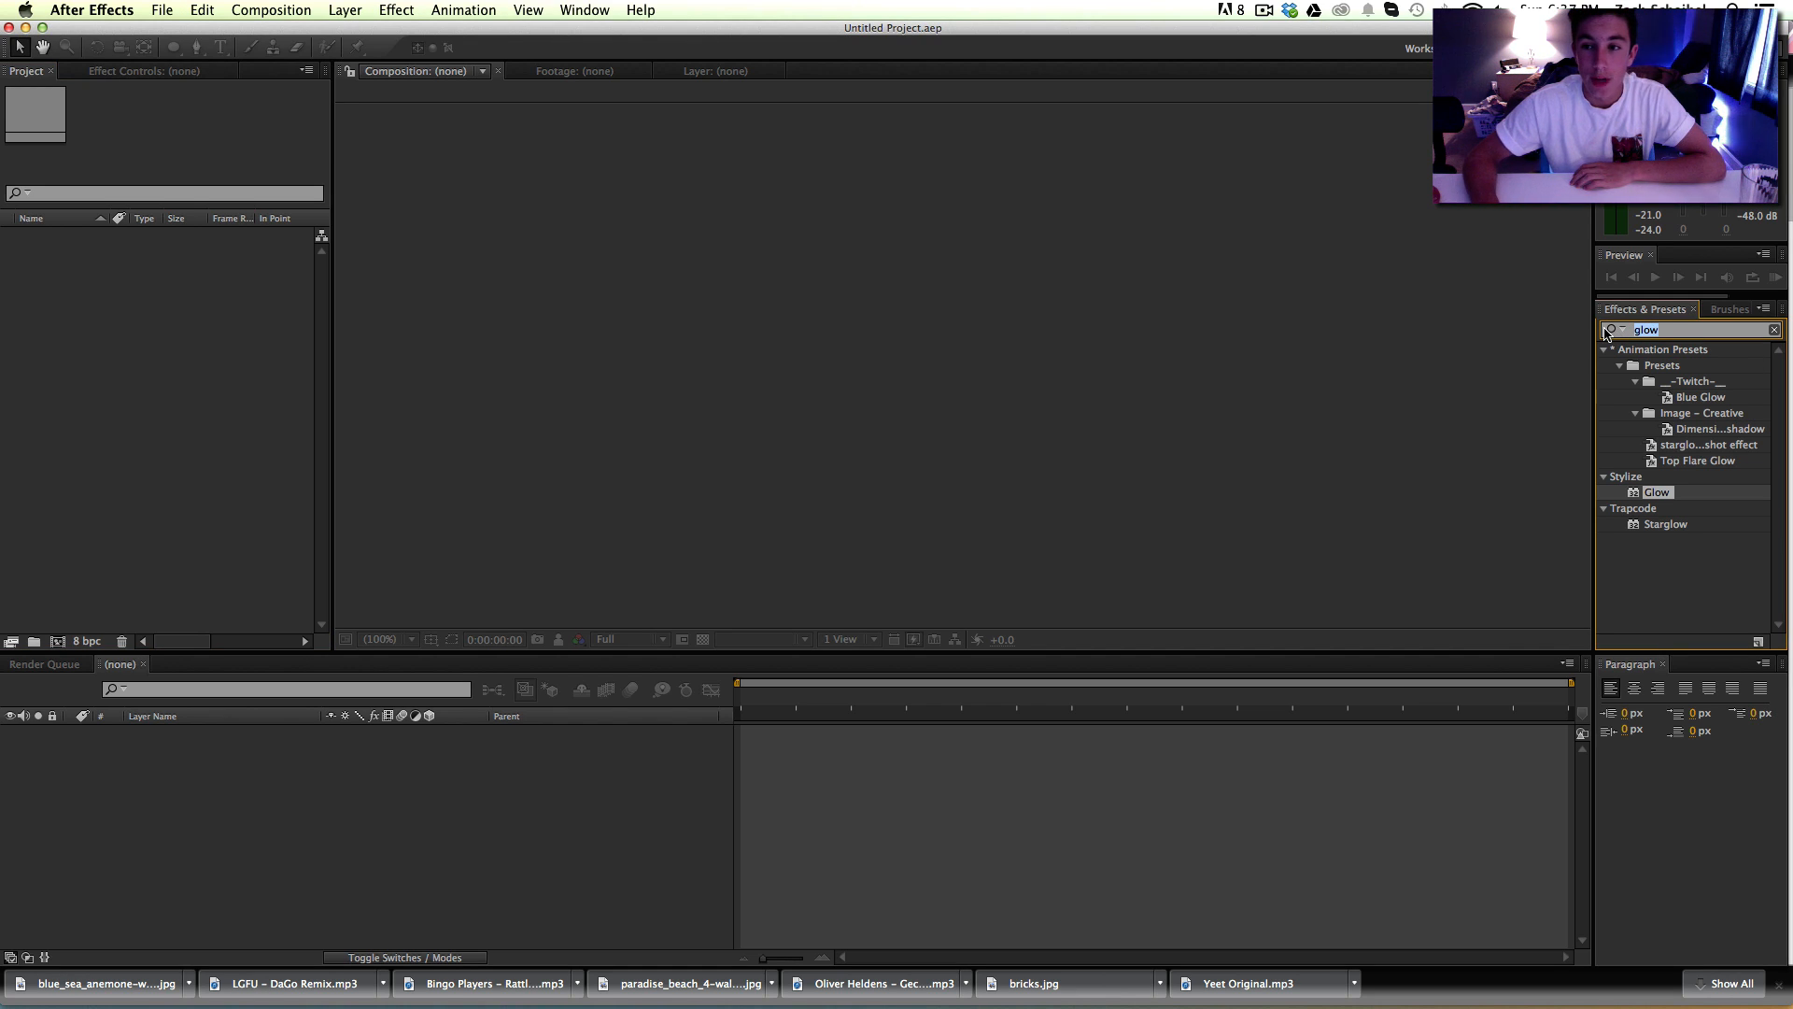
type("audio")
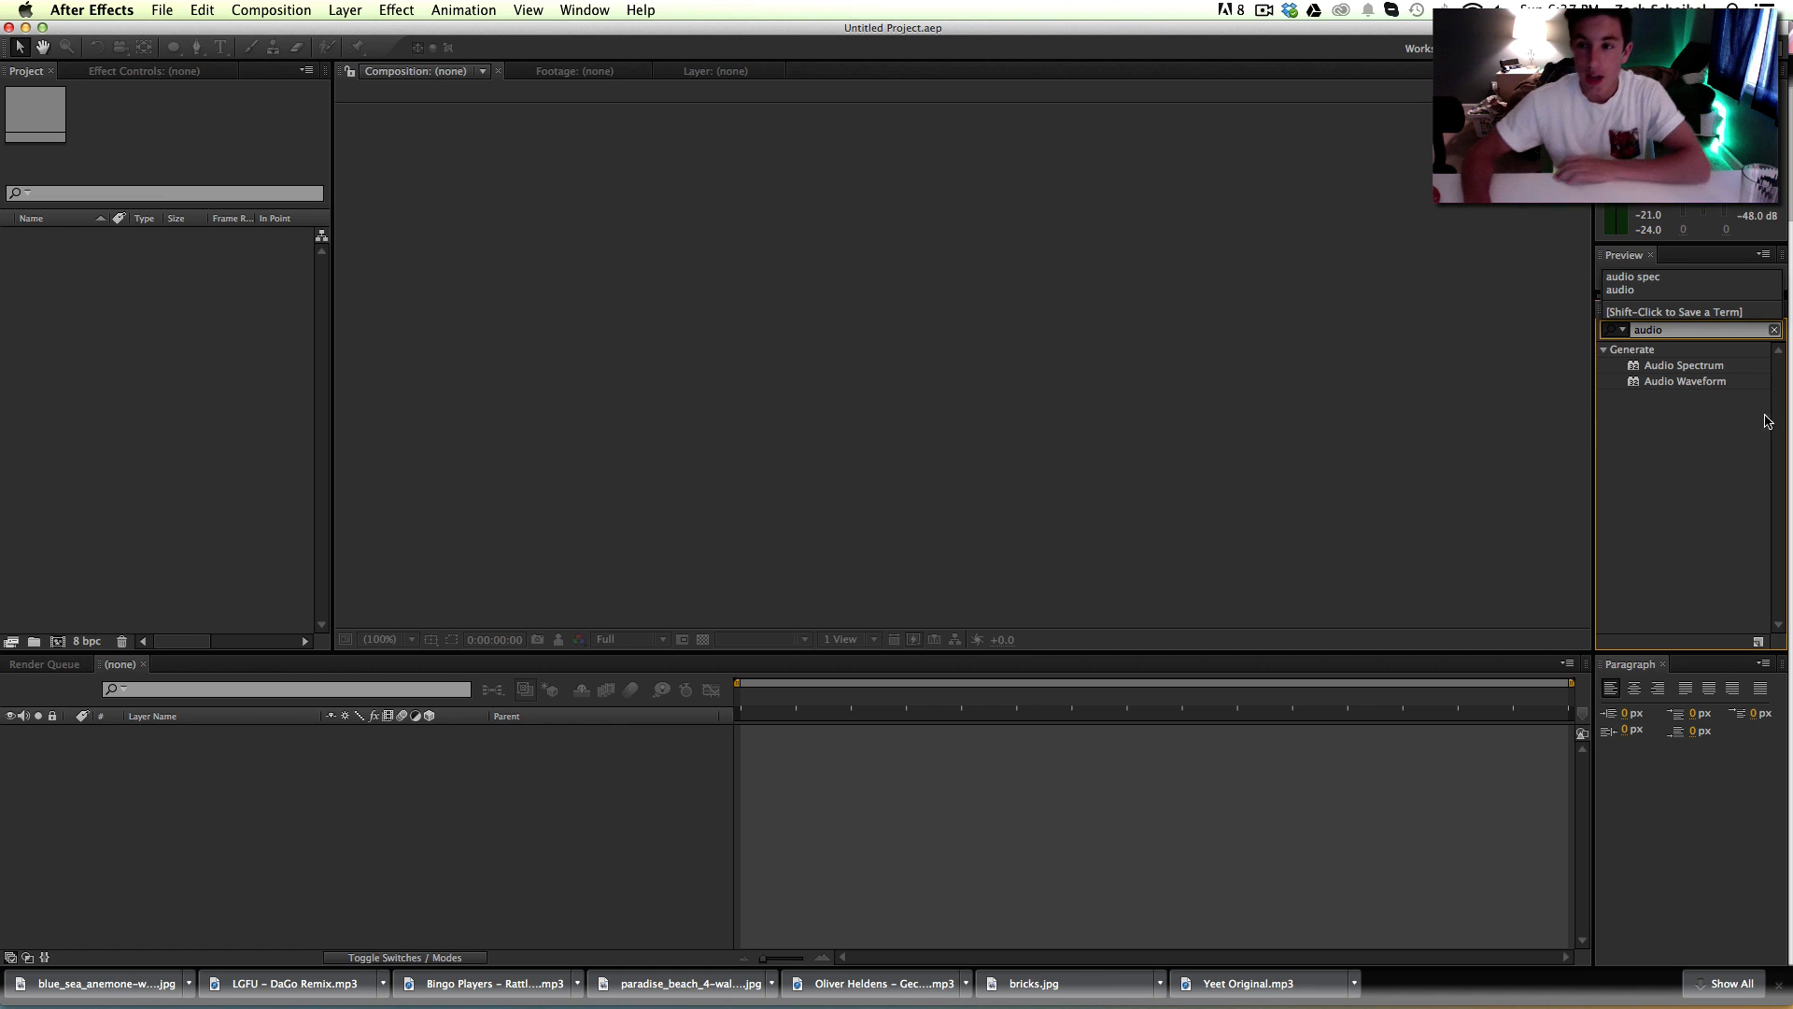
left_click(1708, 383)
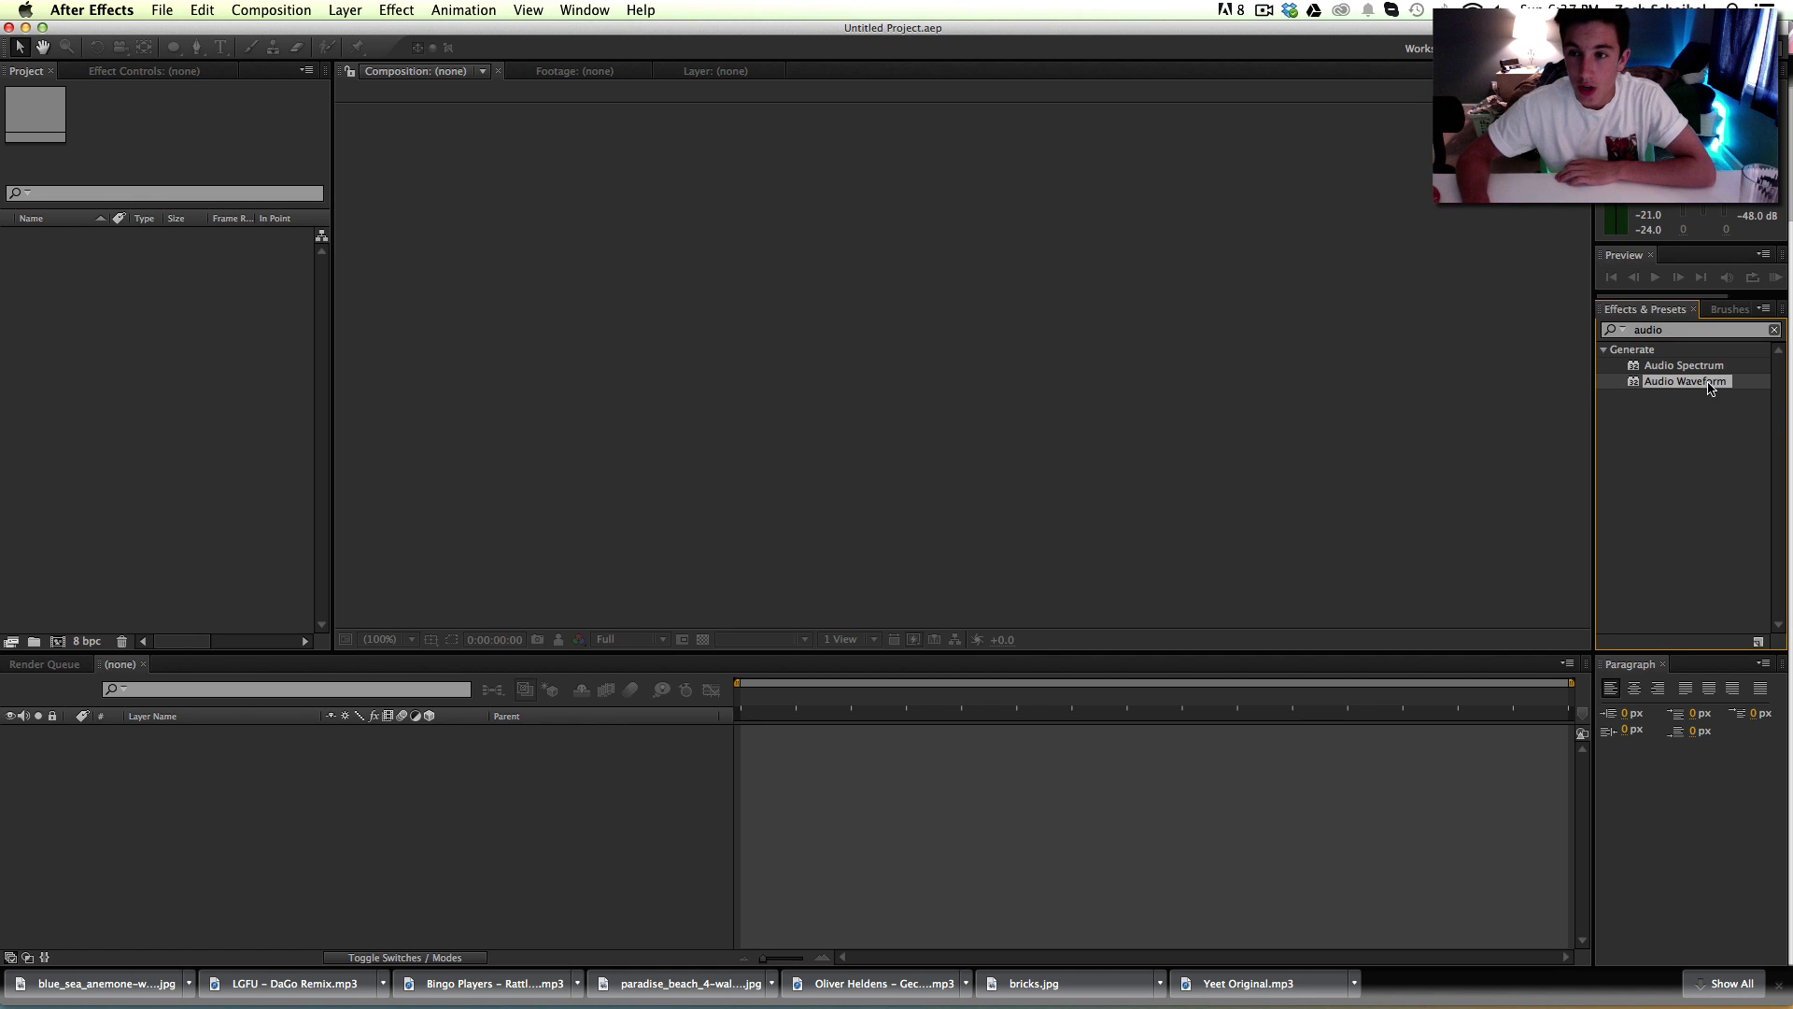
left_click(1703, 368)
left_click(1699, 405)
left_click(1701, 368)
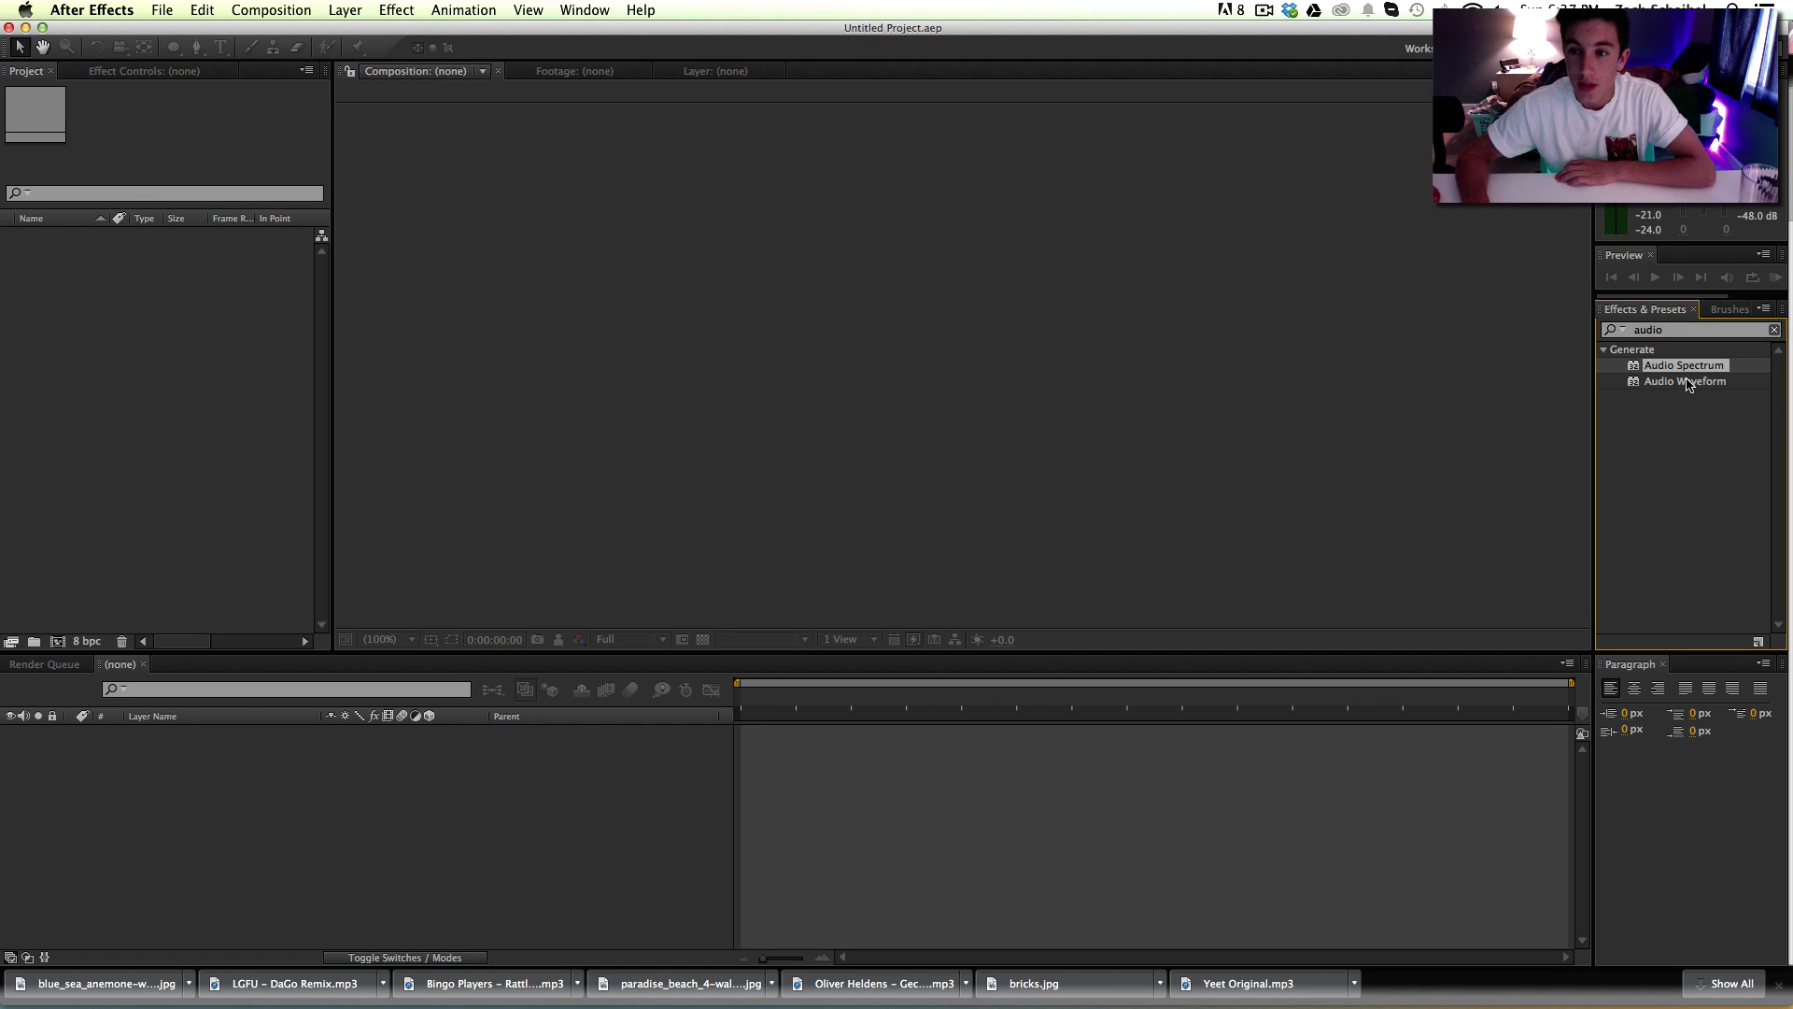
left_click(1692, 382)
left_click(1693, 370)
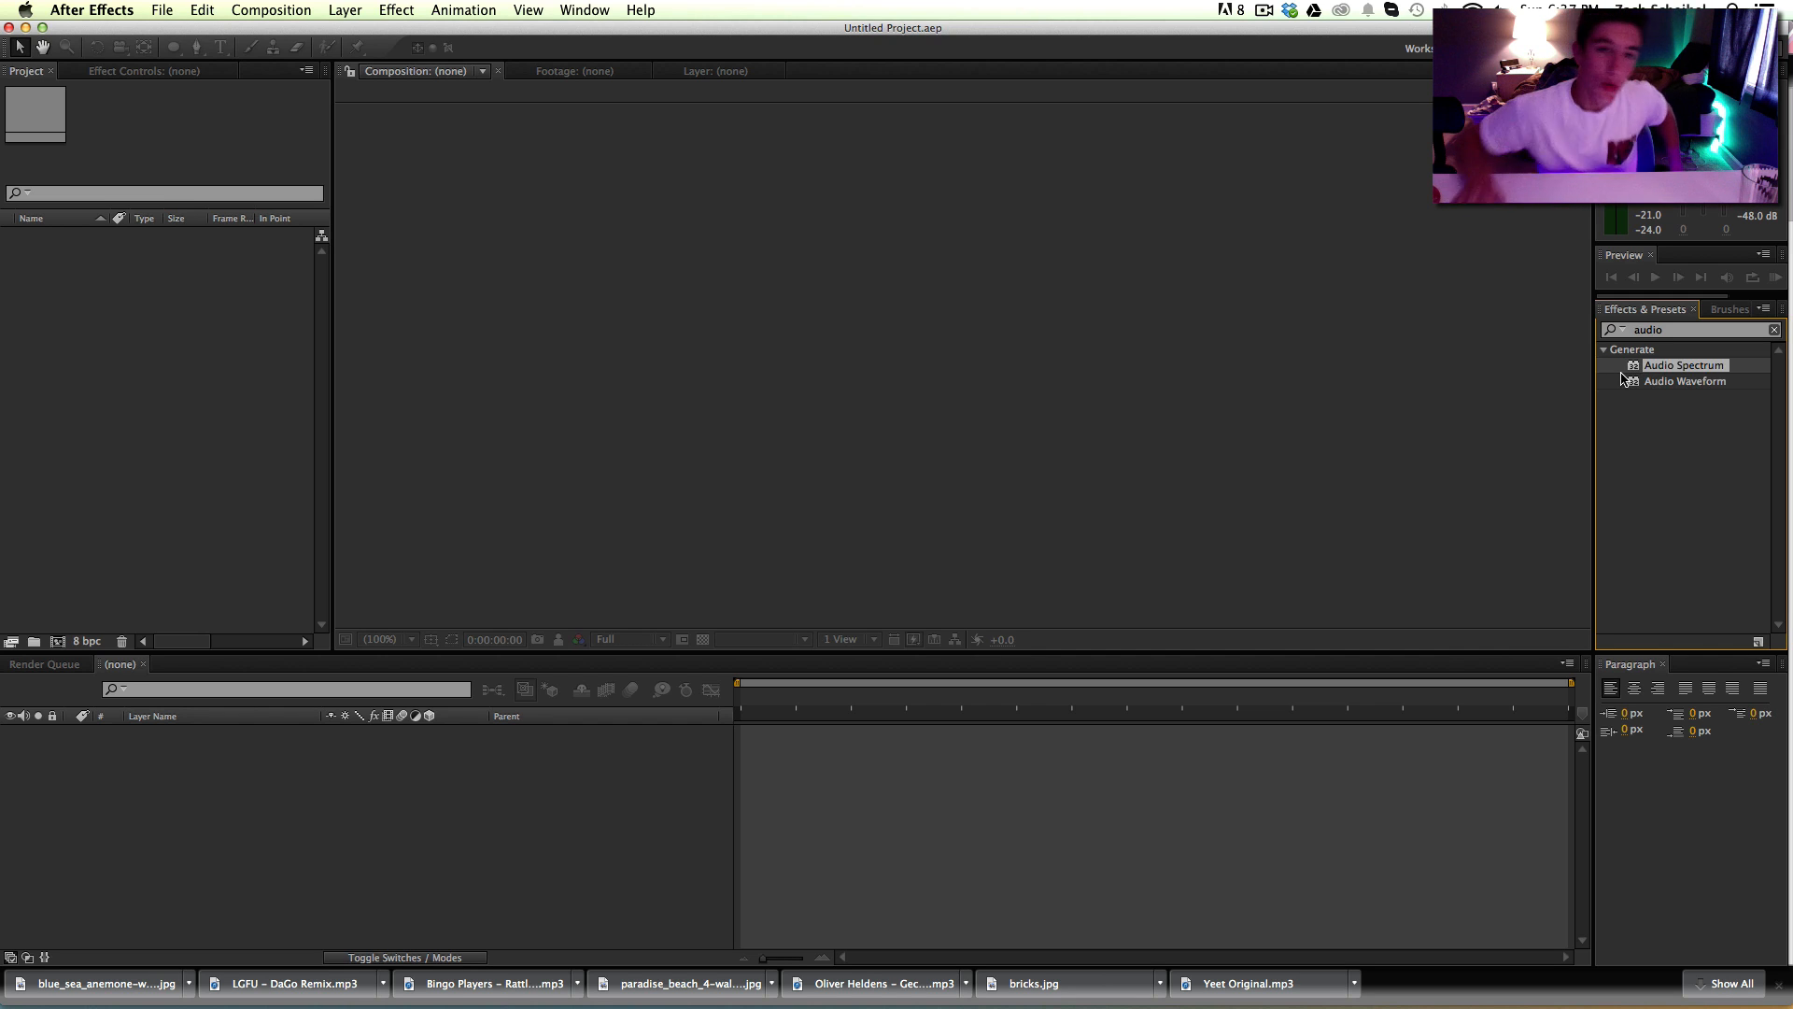
Step: Create a 1920 x 1080 composition at 30 frames per second with a duration of 0:05:00:00
left_click(354, 11)
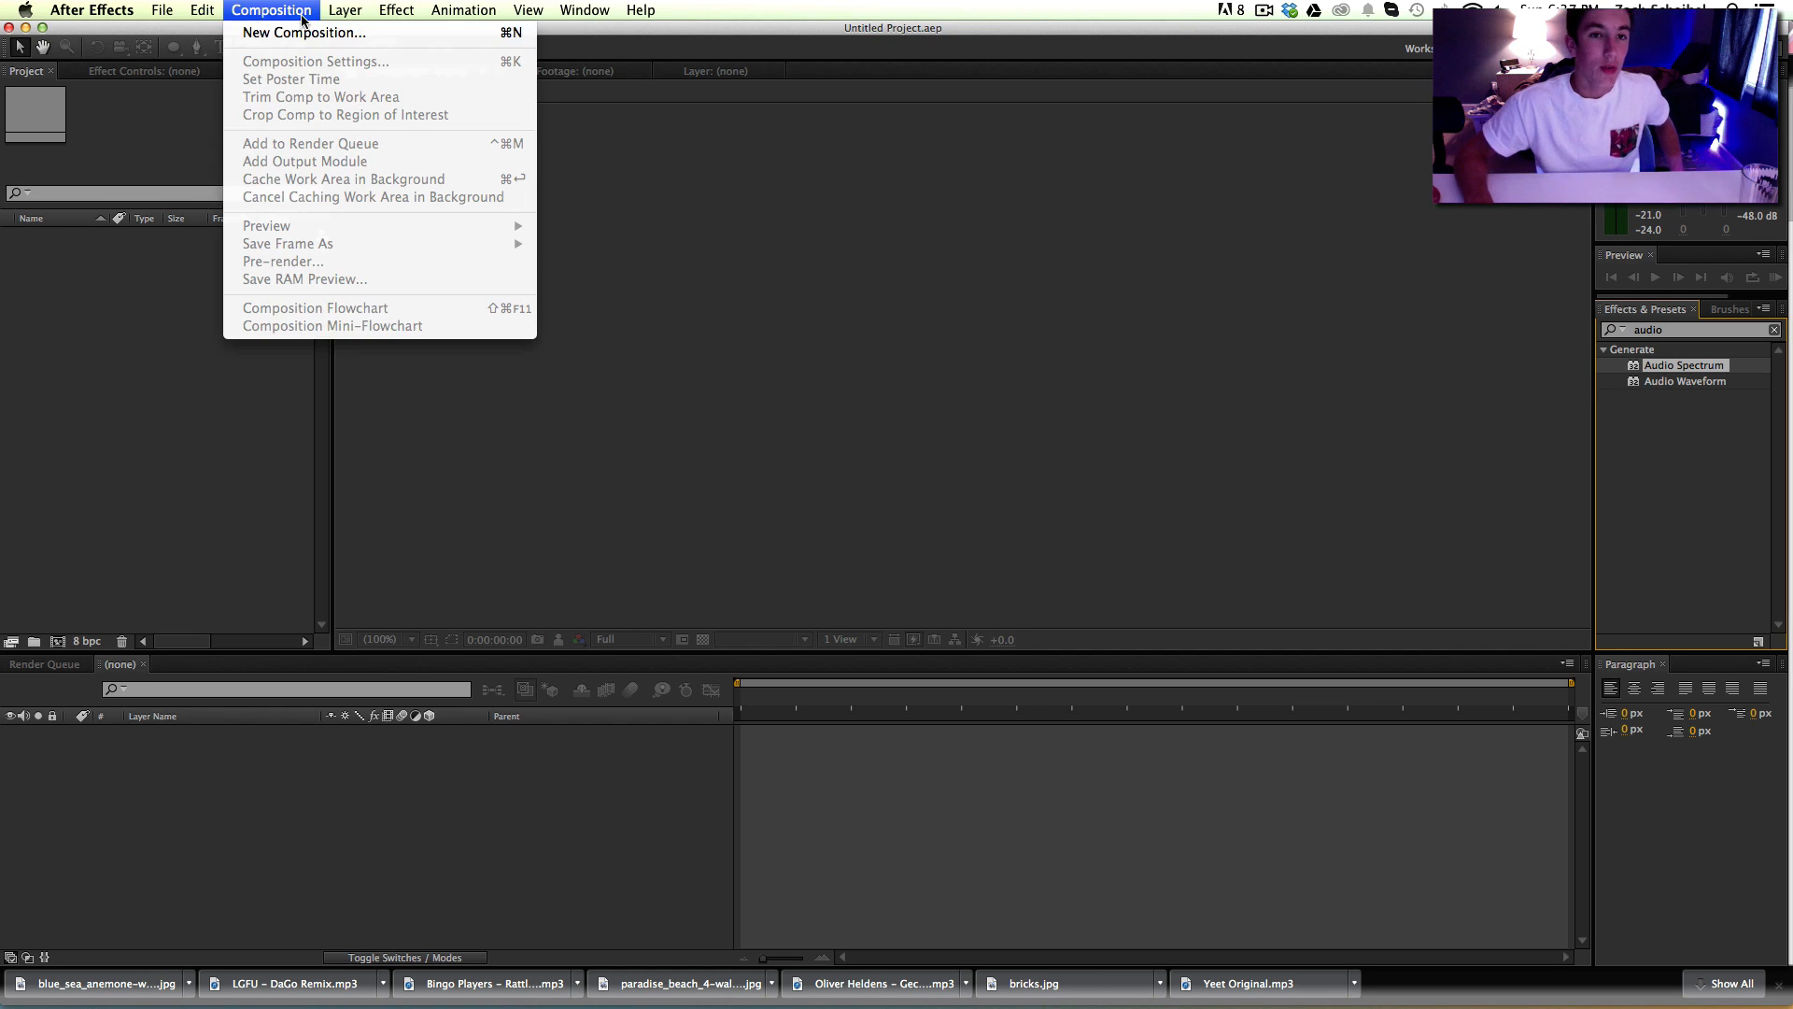
left_click(301, 36)
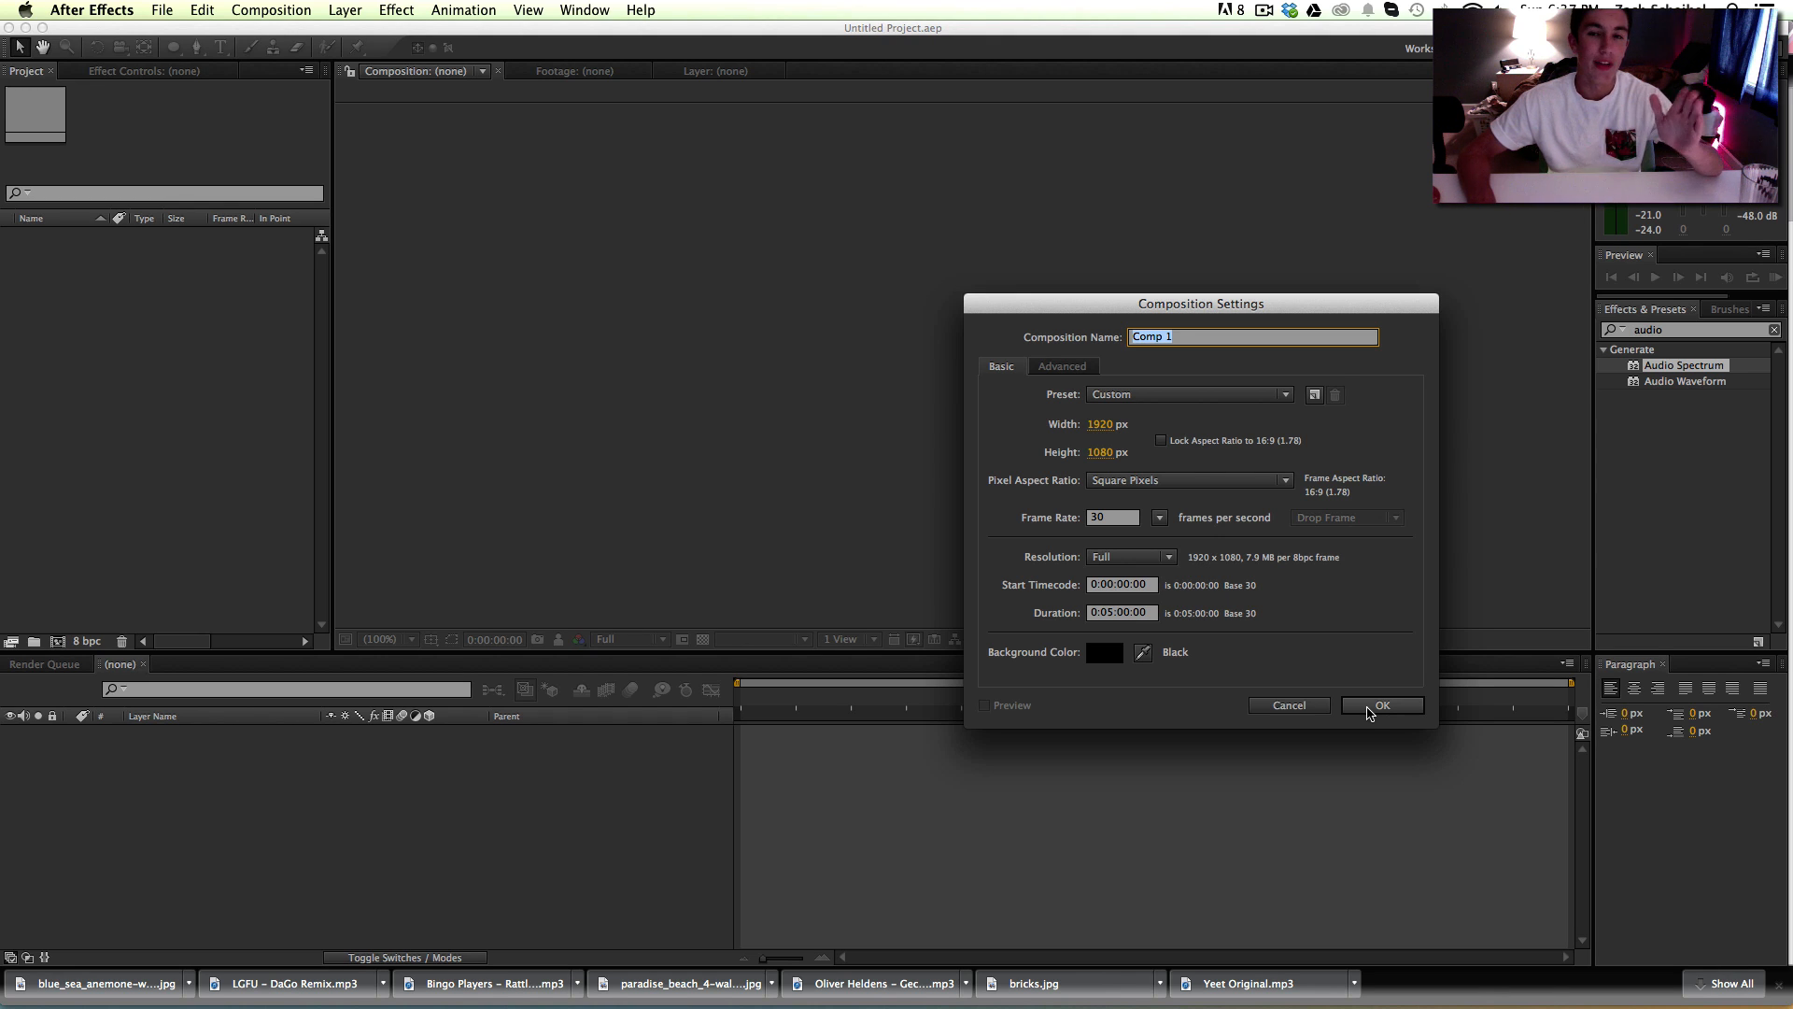
left_click(1369, 714)
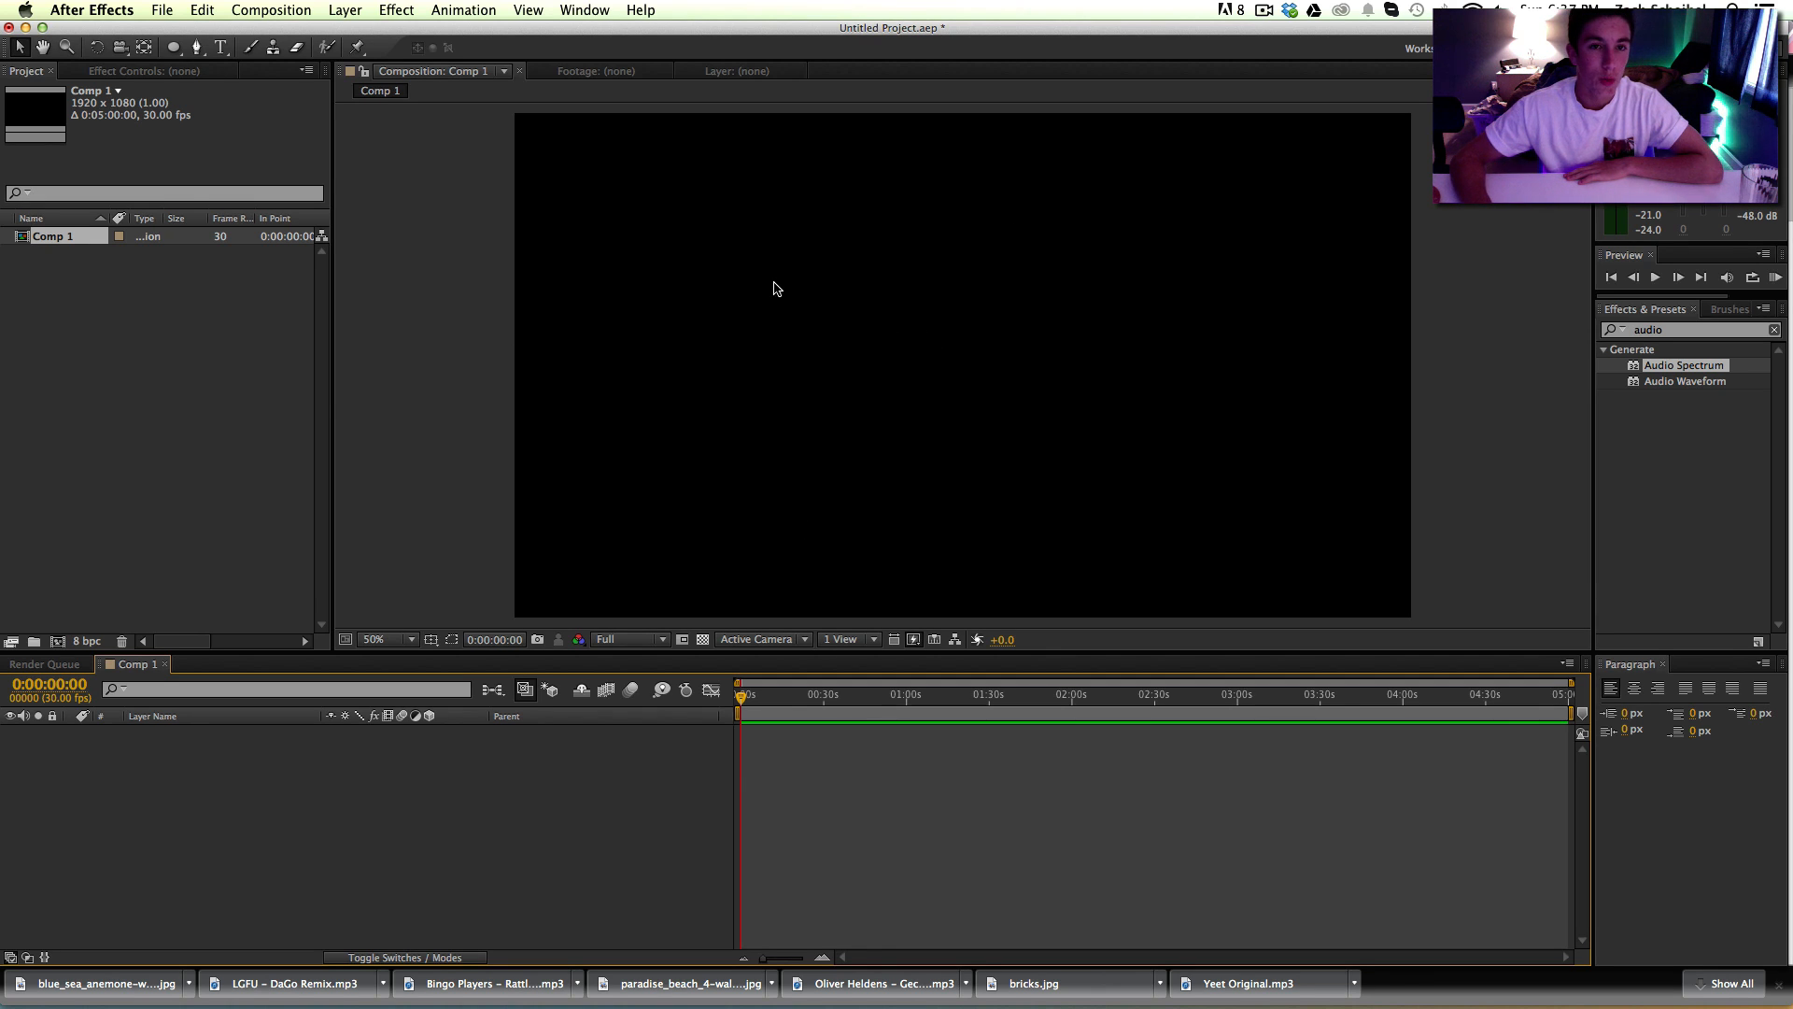
Step: Add a black 1920 x 1080 solid layer to the composition
left_click(362, 11)
mouse_move(359, 33)
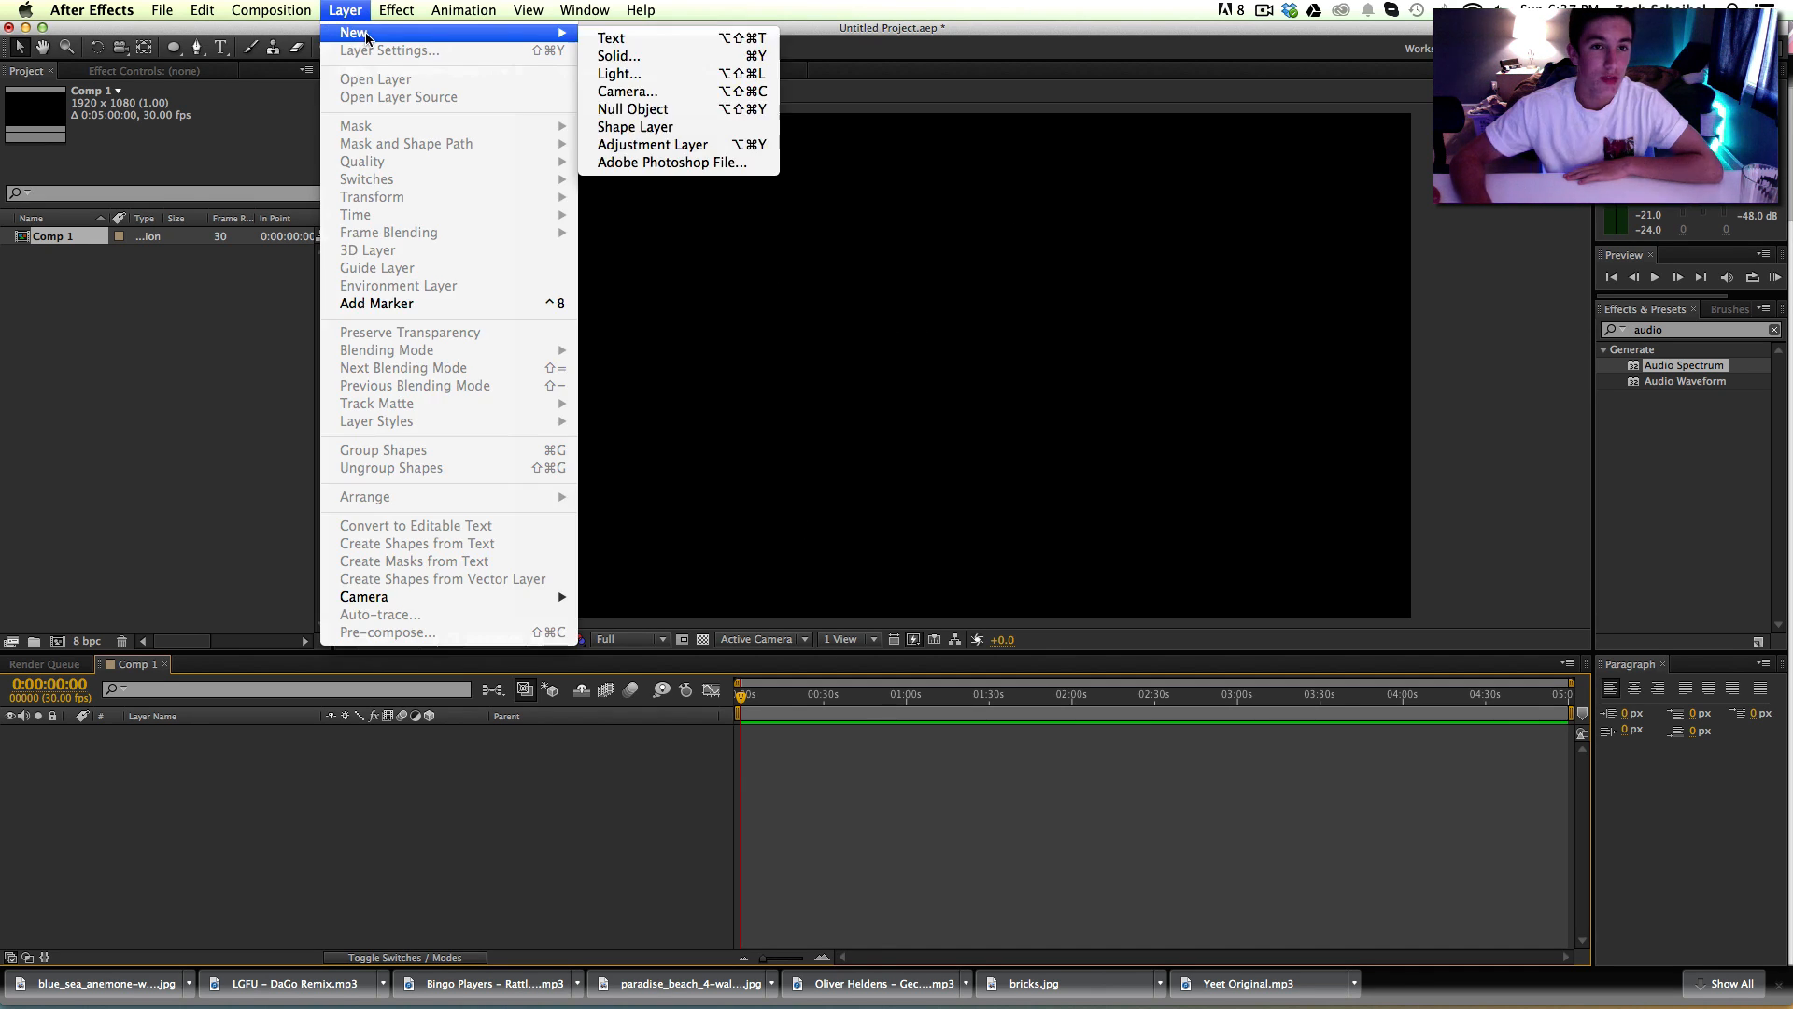
left_click(654, 58)
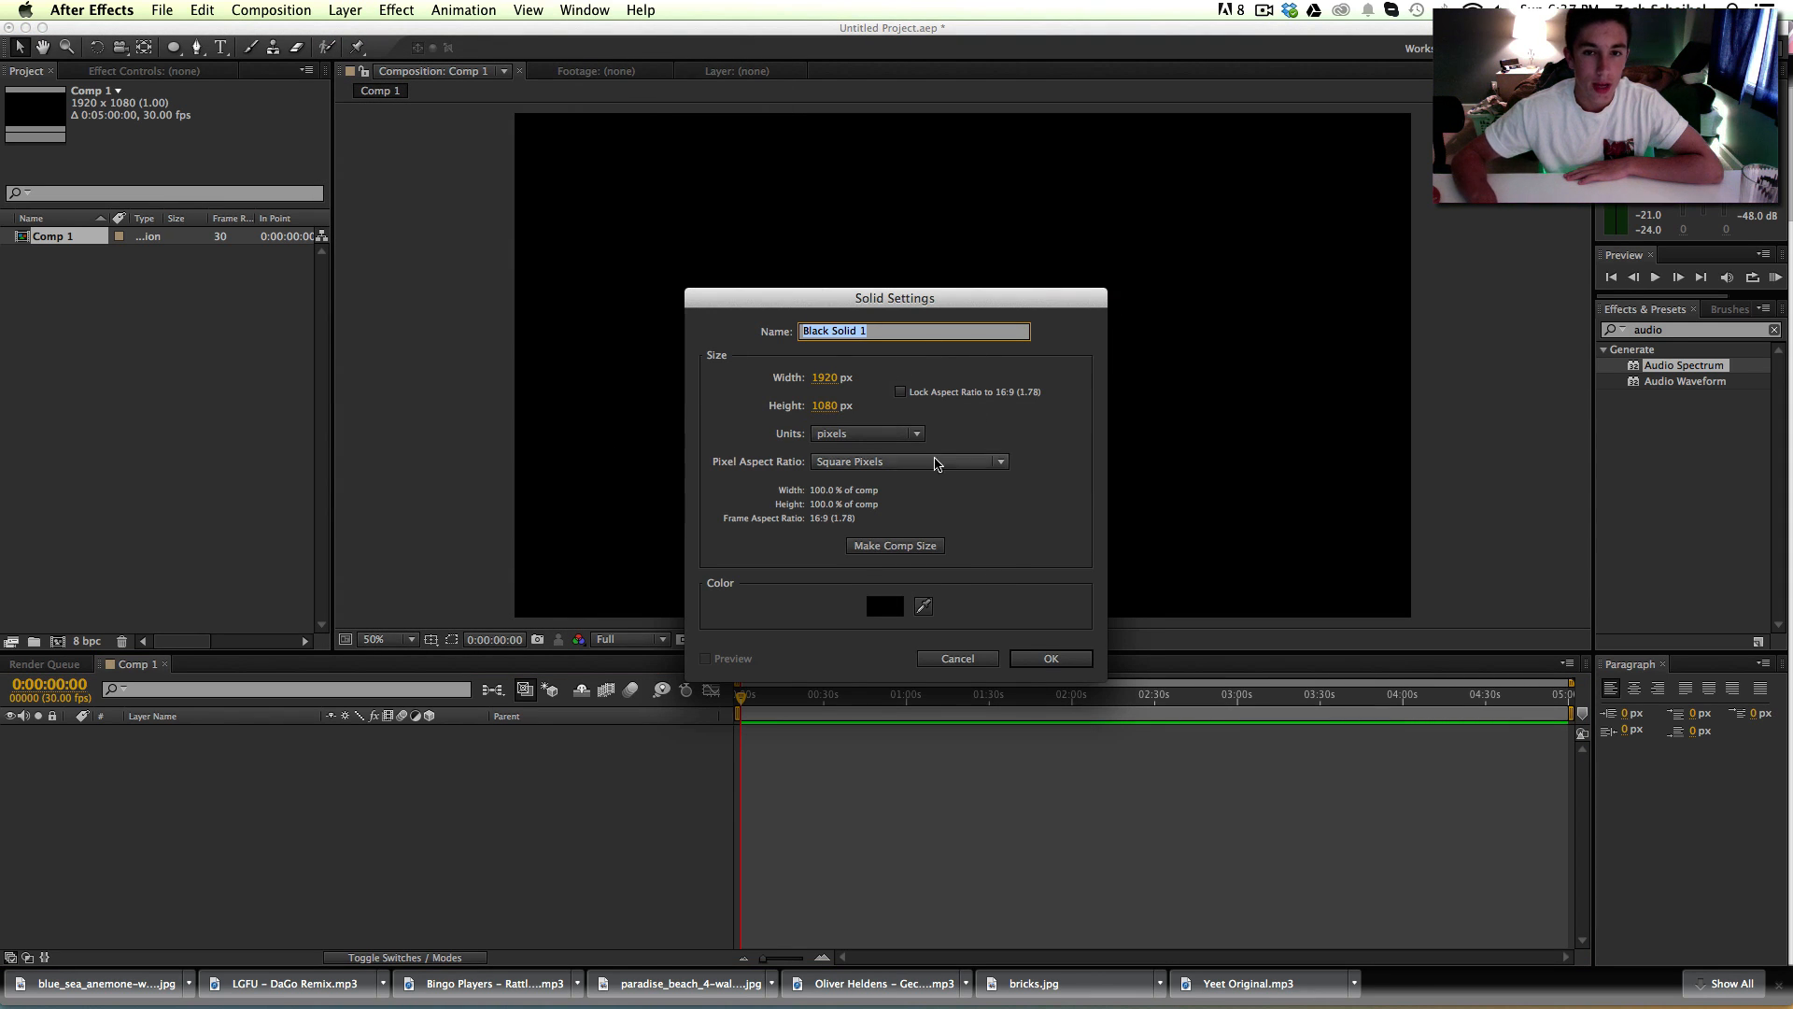
left_click(1048, 659)
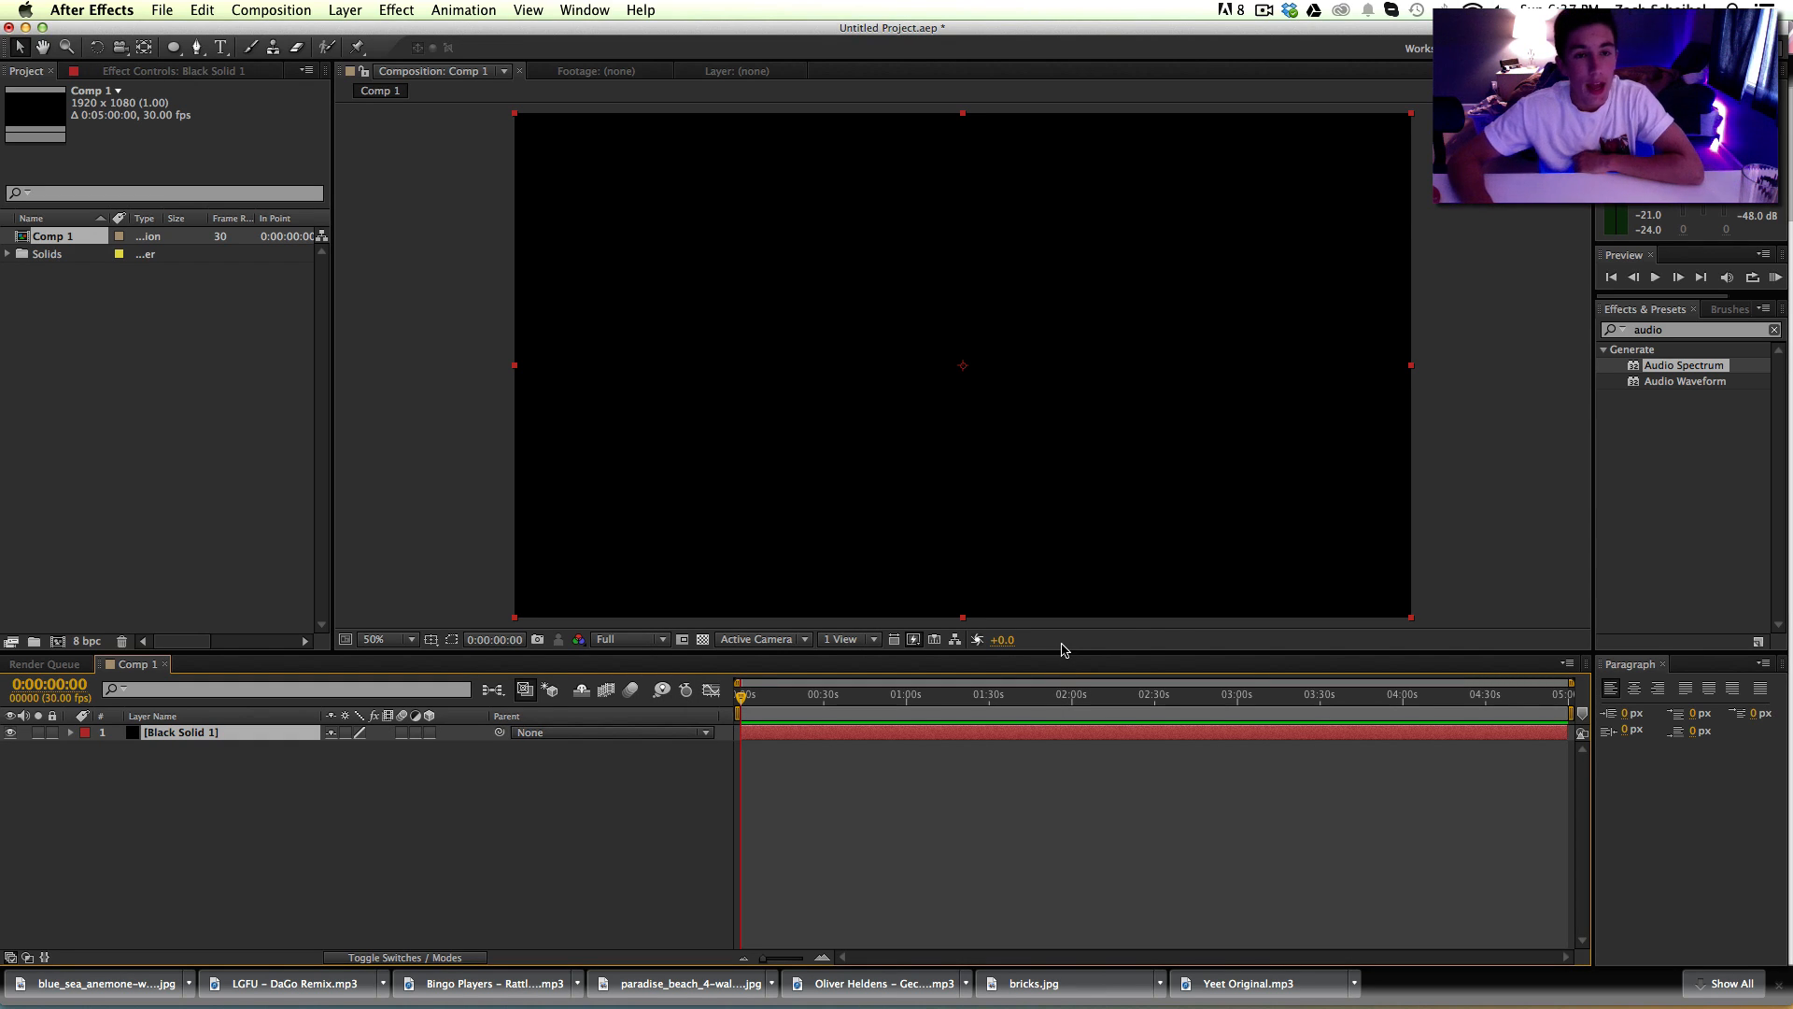
Step: Apply the Audio Spectrum effect to the black solid in the composition
left_click(397, 10)
mouse_move(535, 381)
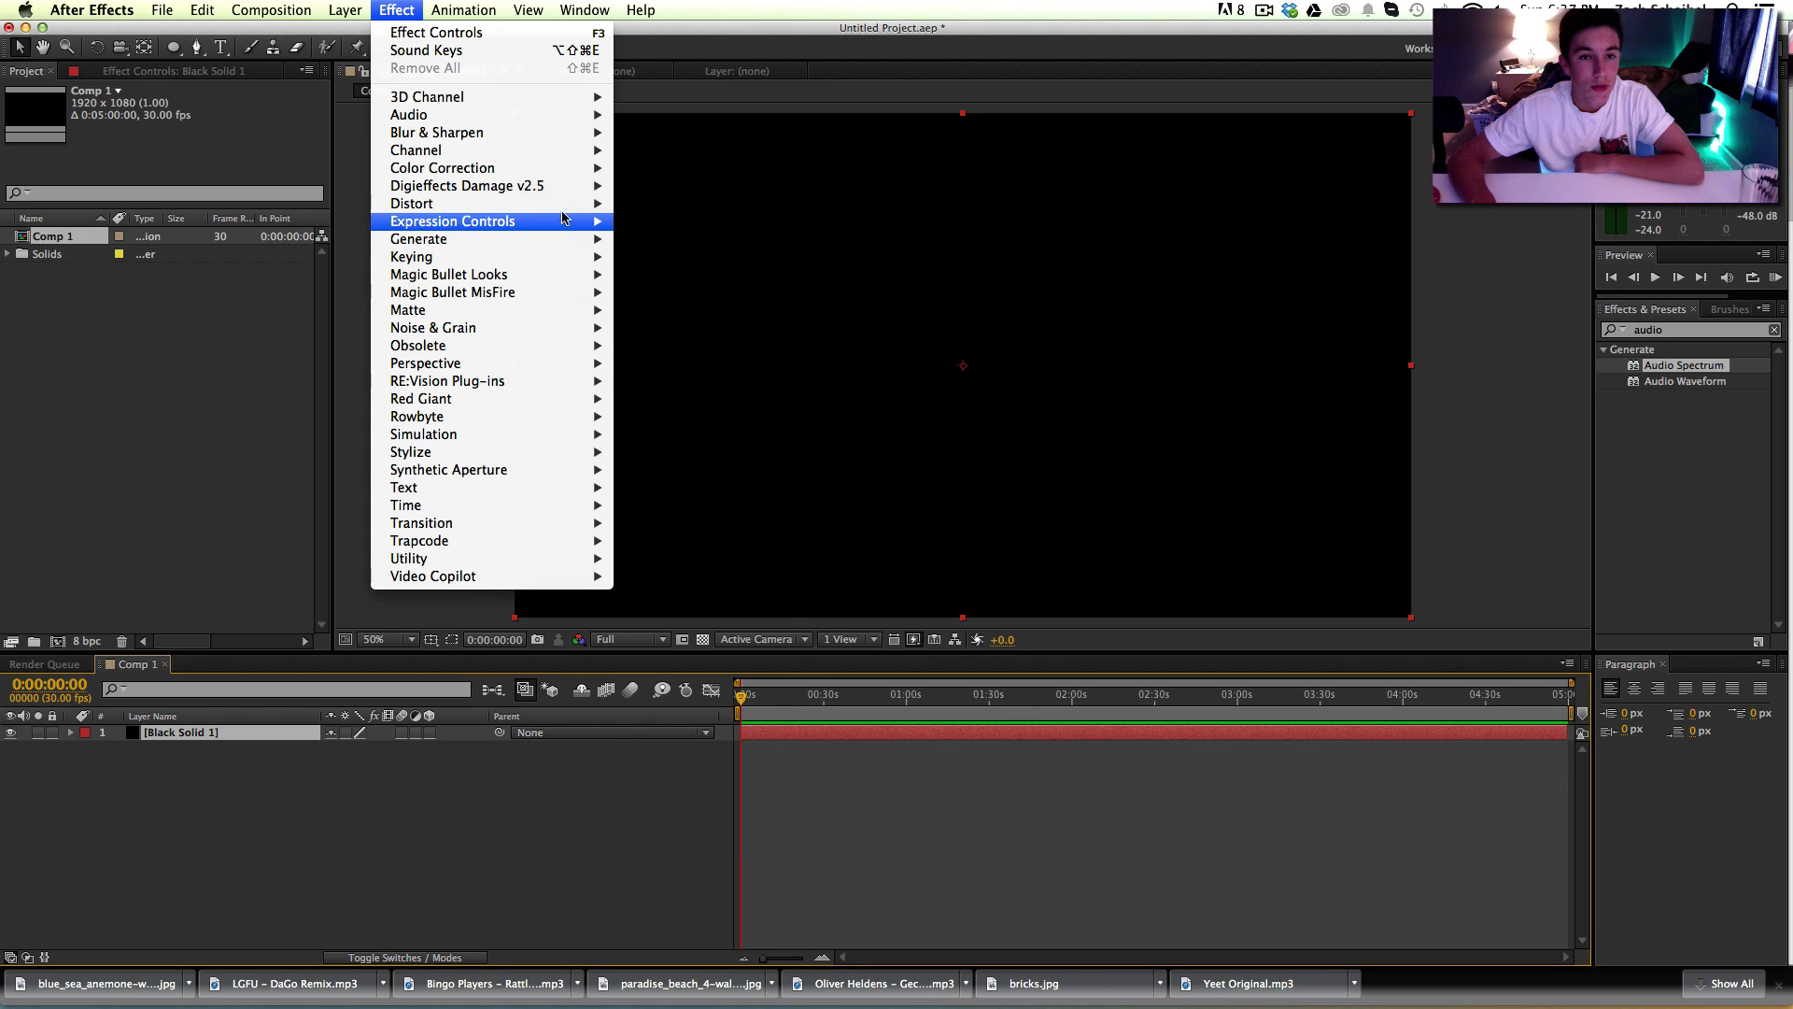
left_click(1680, 355)
left_click(1664, 369)
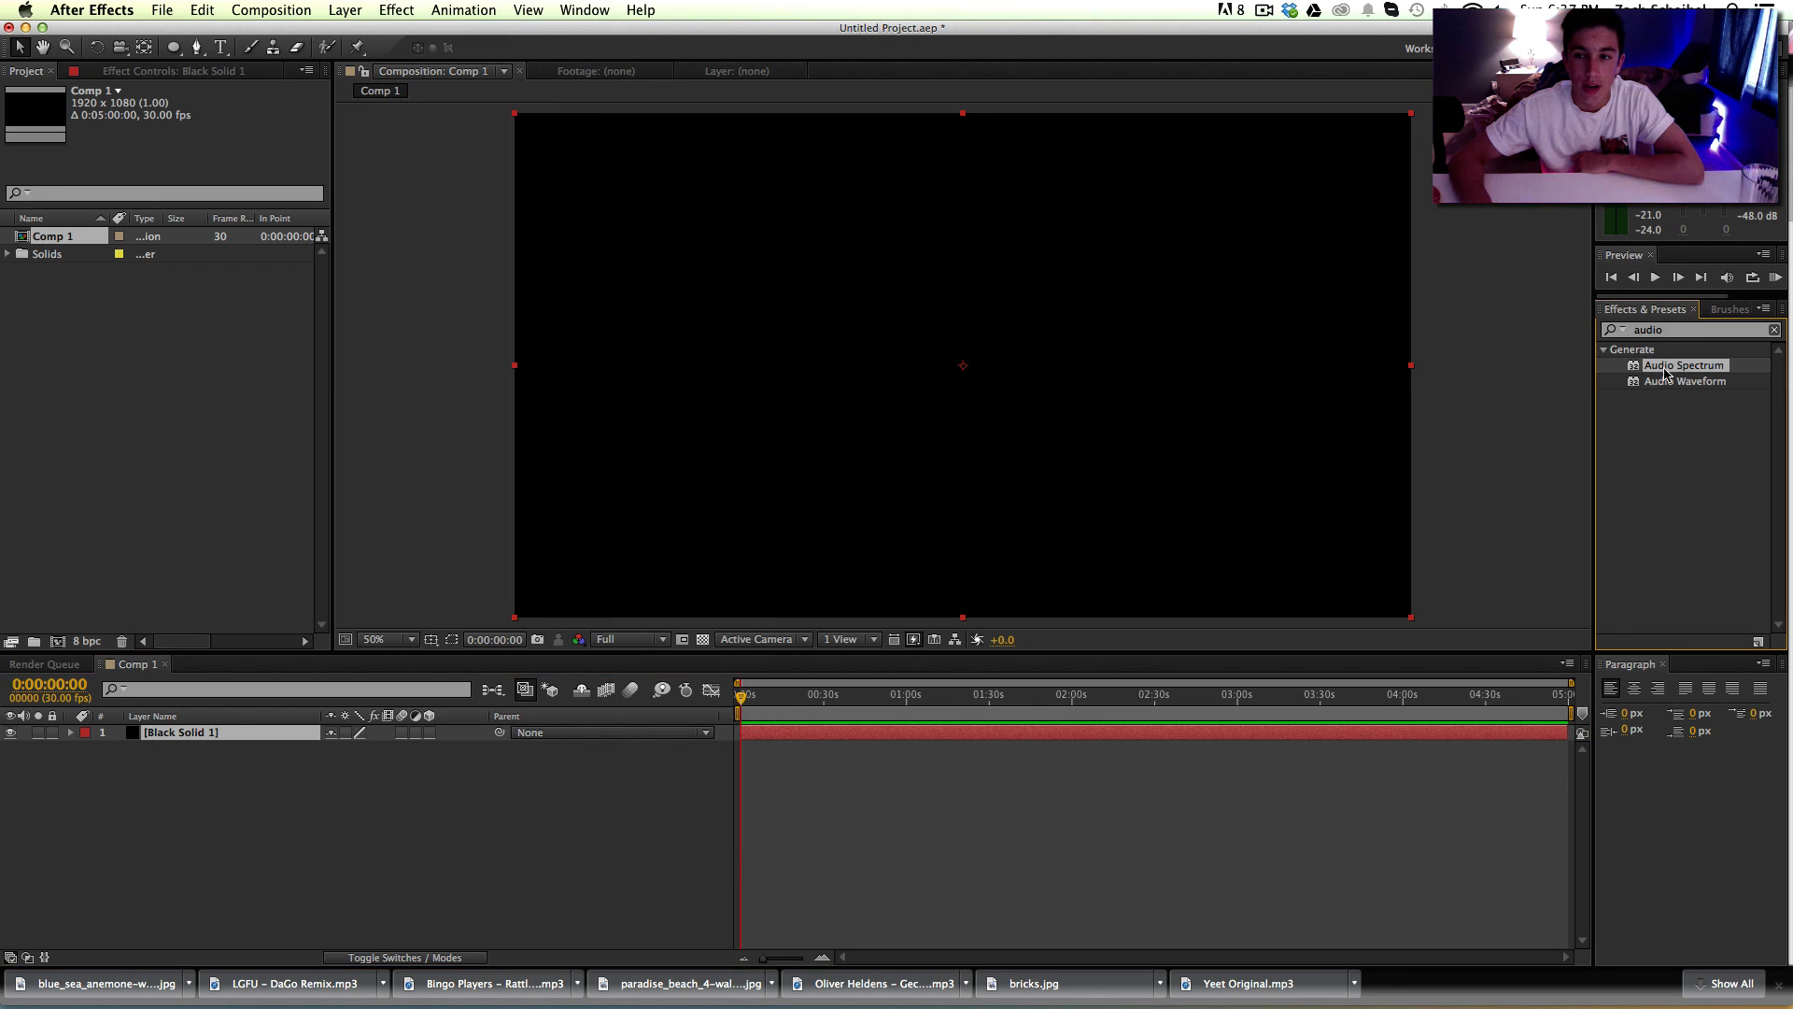
left_click_drag(1664, 372, 1175, 368)
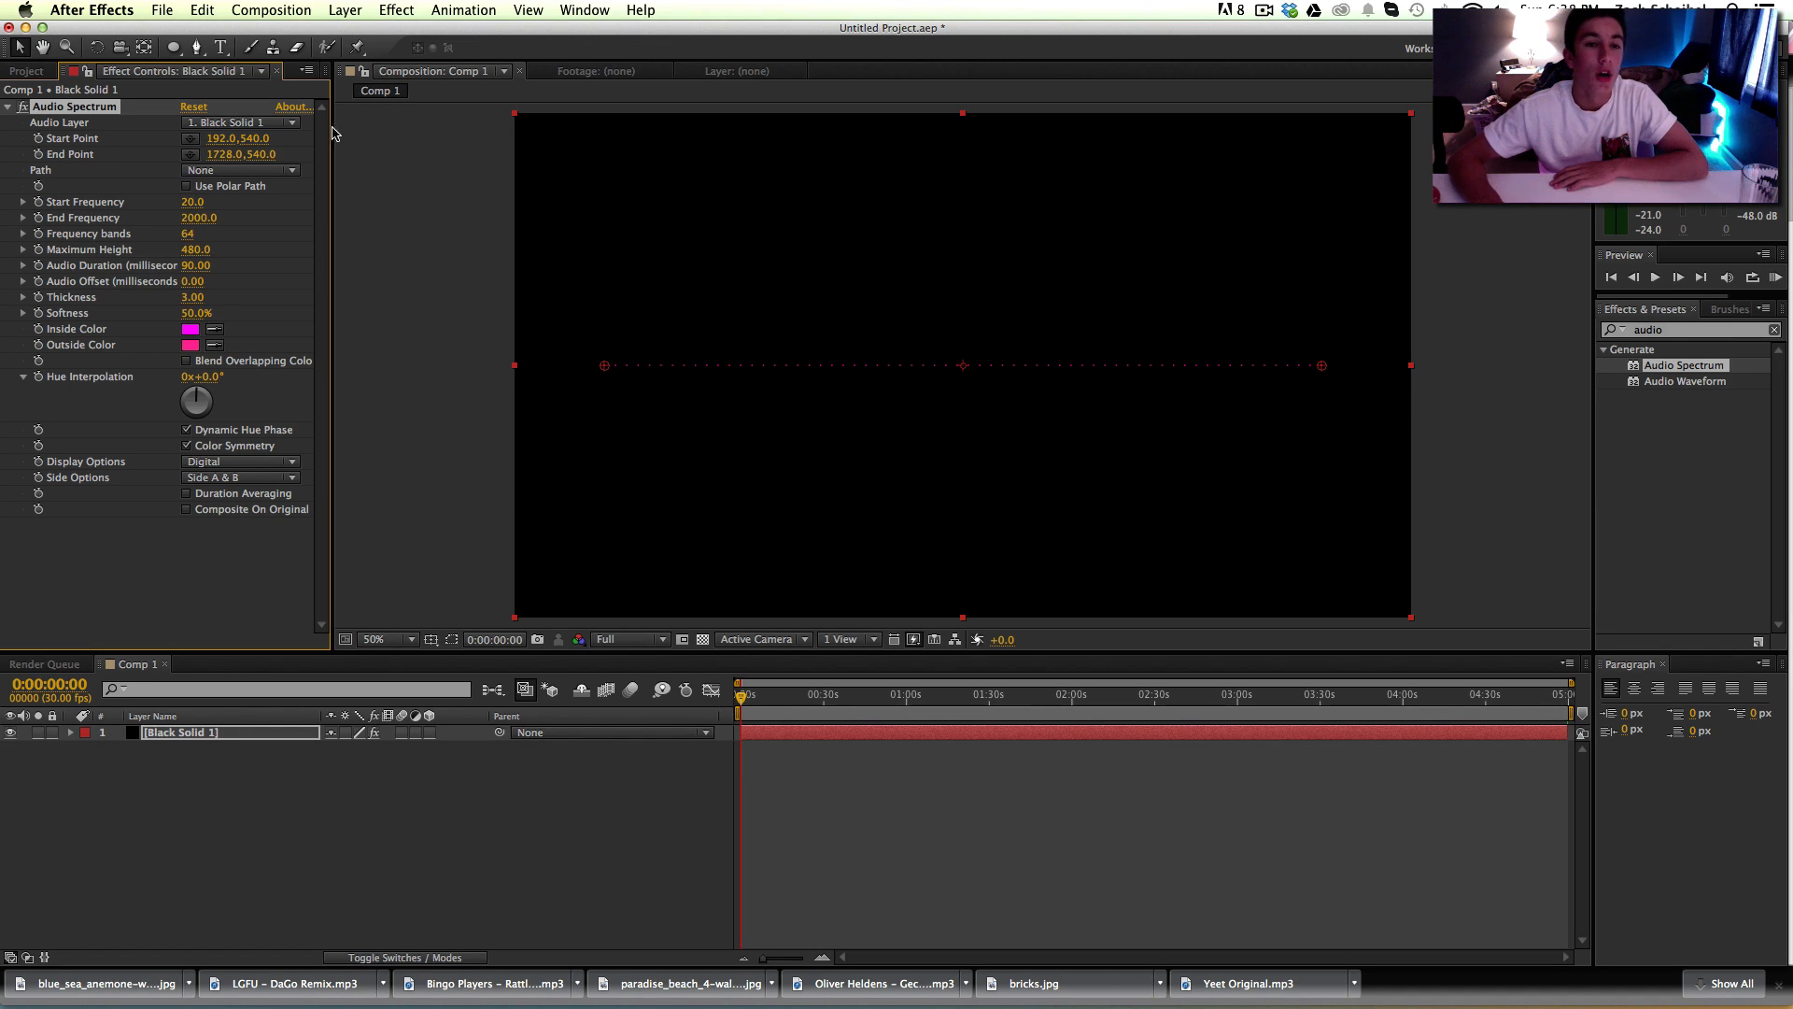
Step: Find the file Organic Circle Logo.png by searching for "organic" and import it into the project as footage
left_click(25, 71)
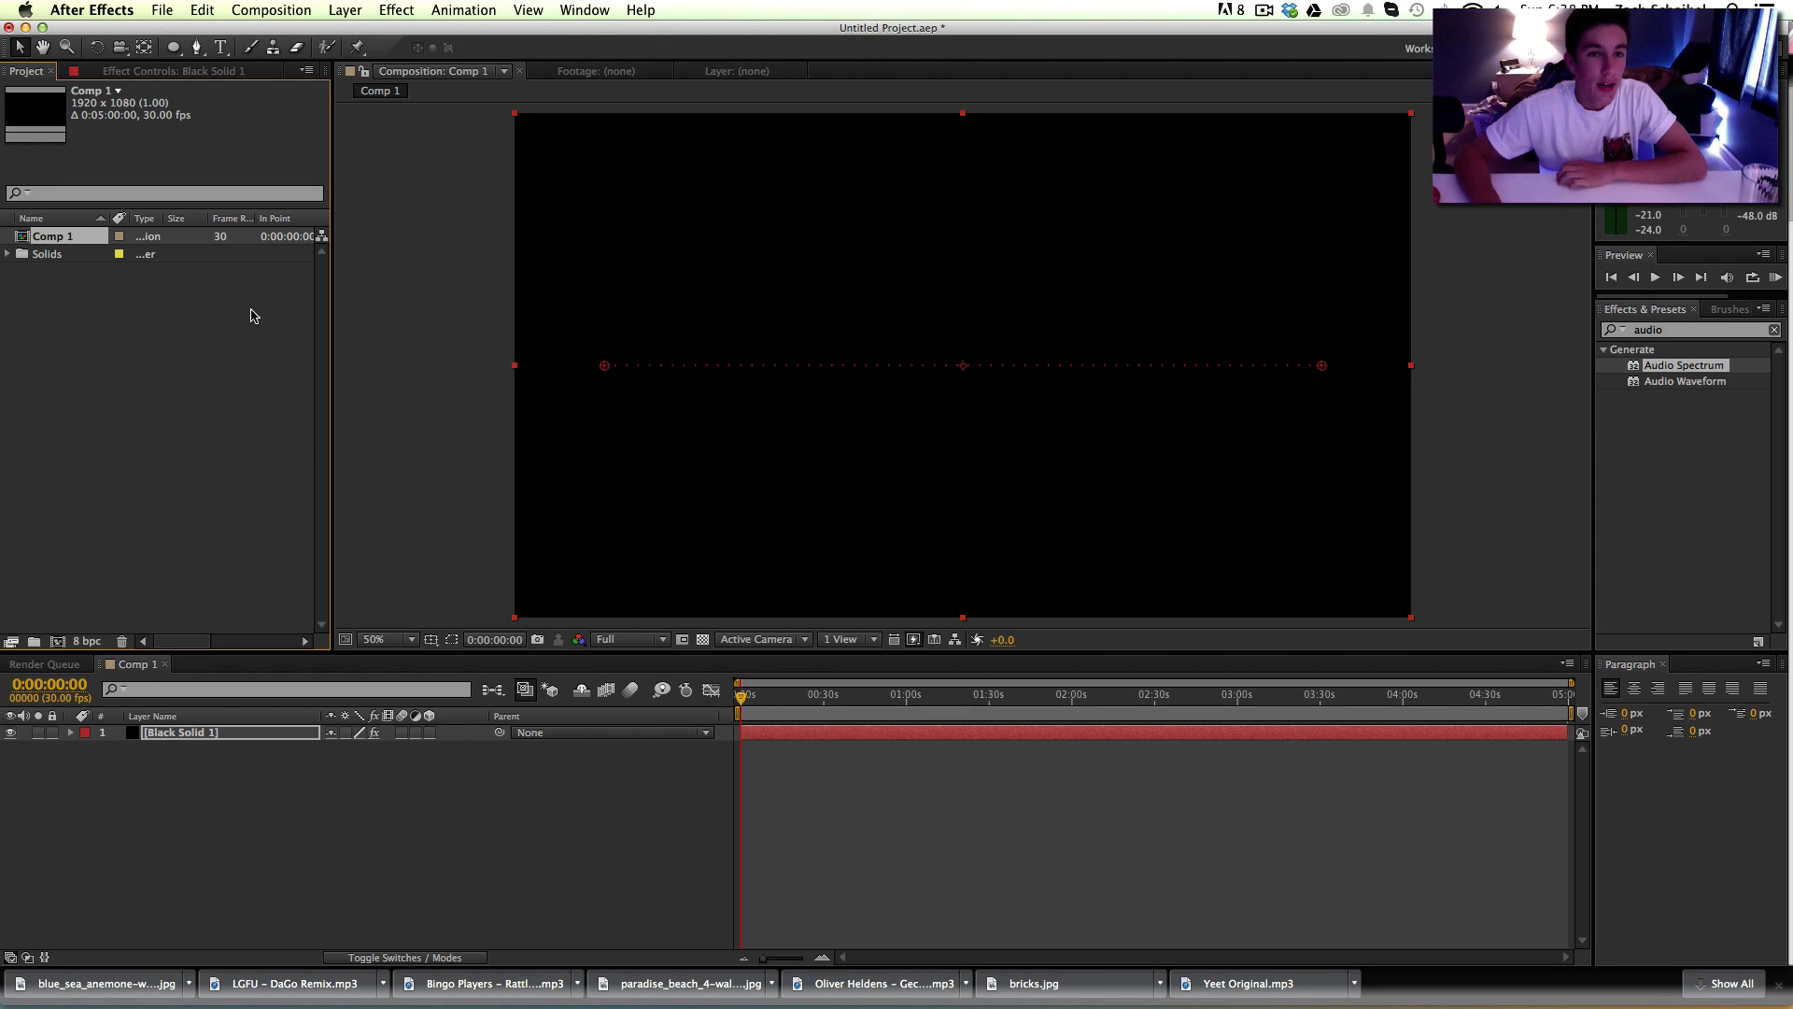
left_click(173, 71)
left_click(26, 71)
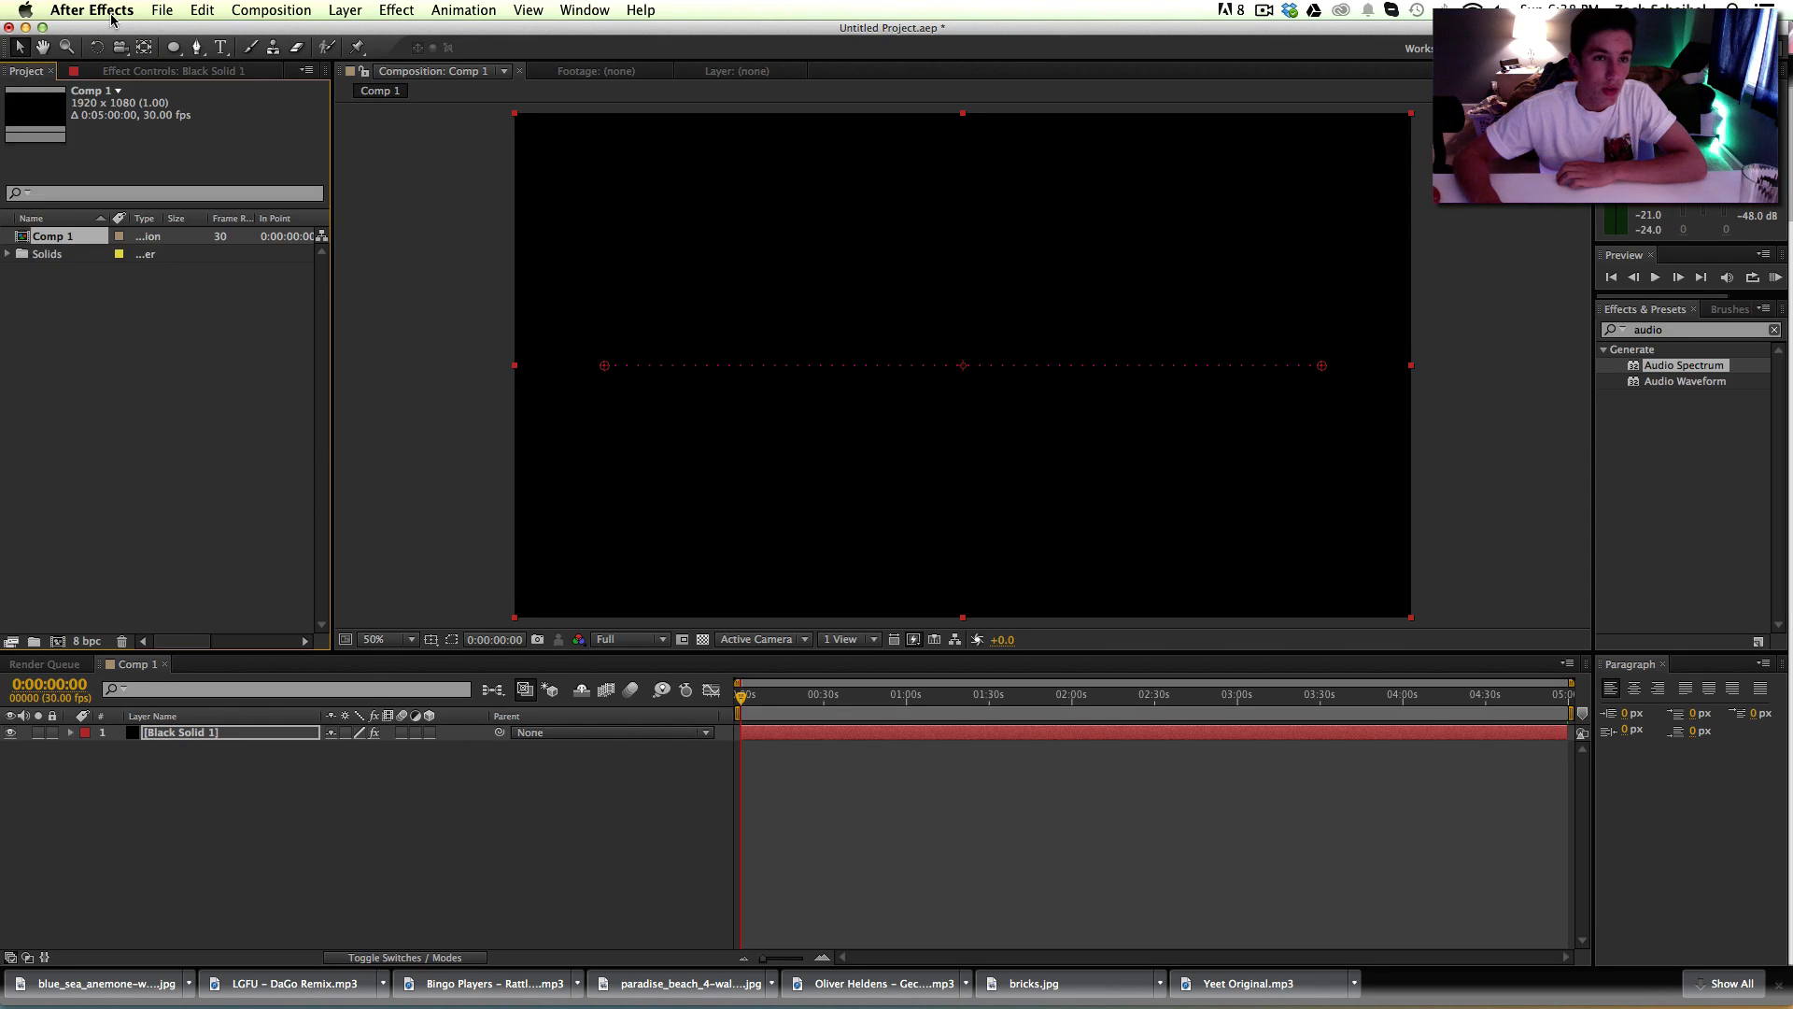
left_click(162, 10)
mouse_move(208, 239)
left_click(401, 232)
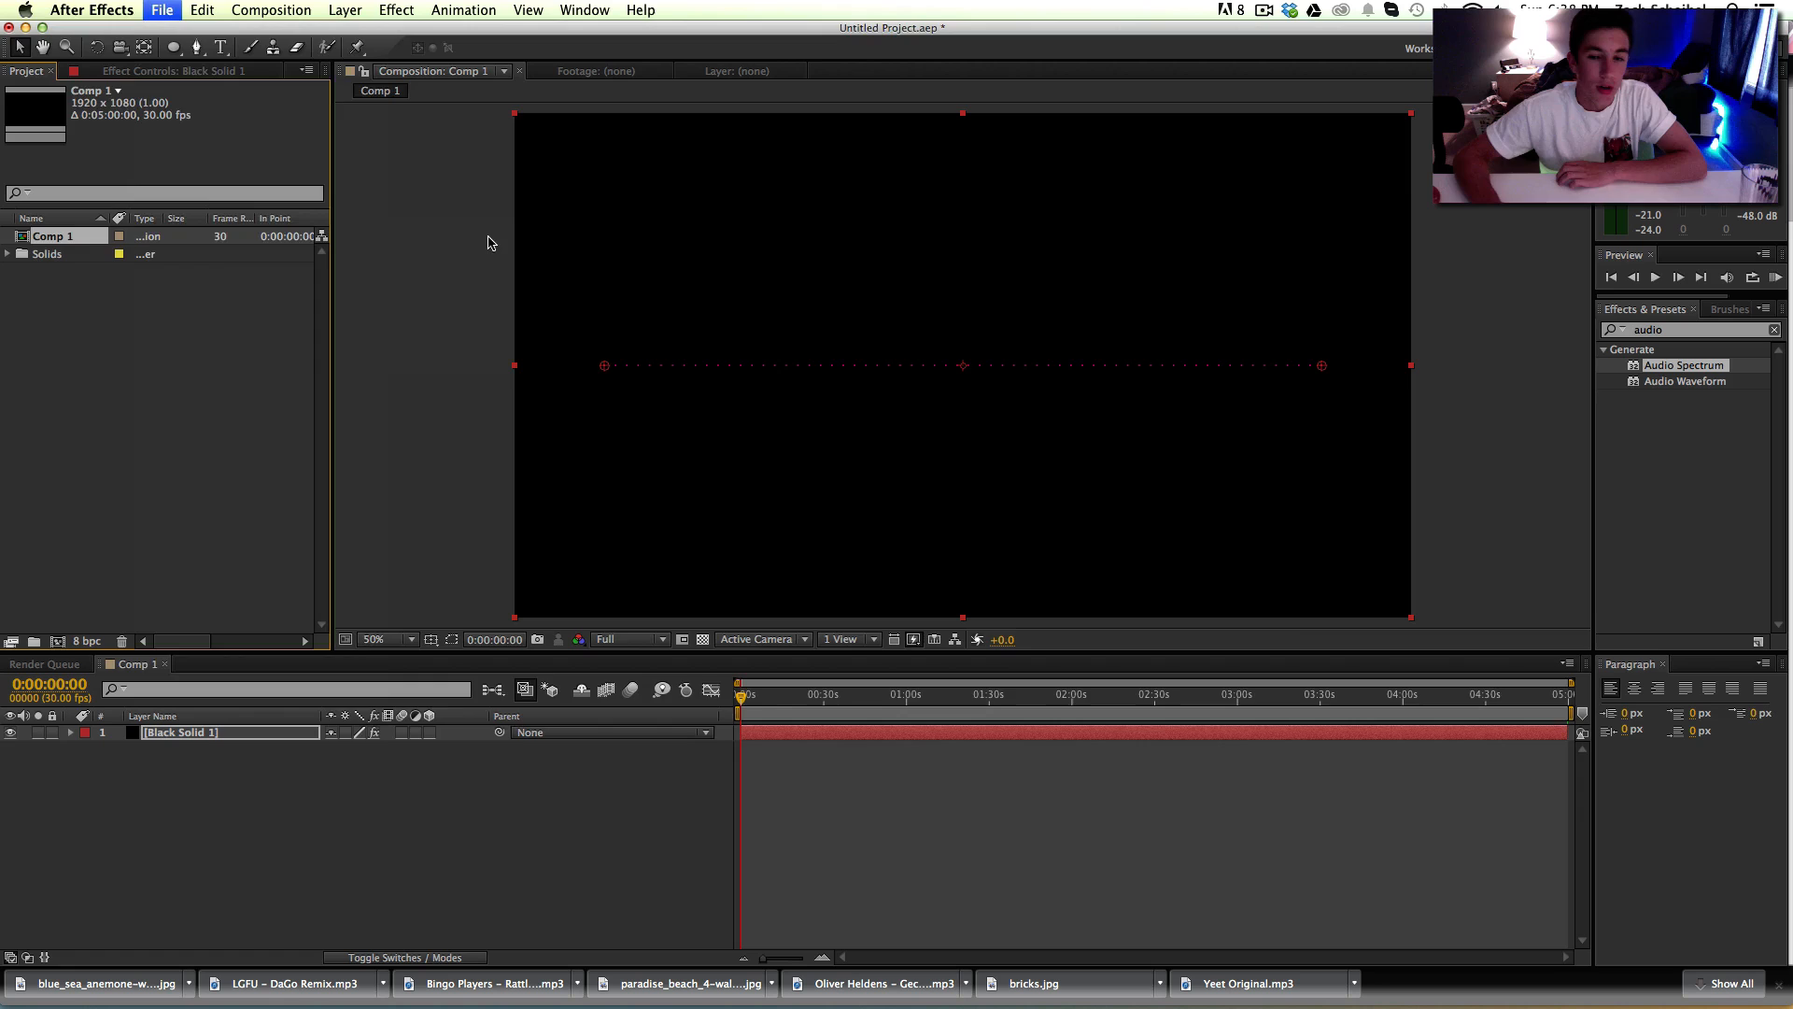
left_click(1358, 122)
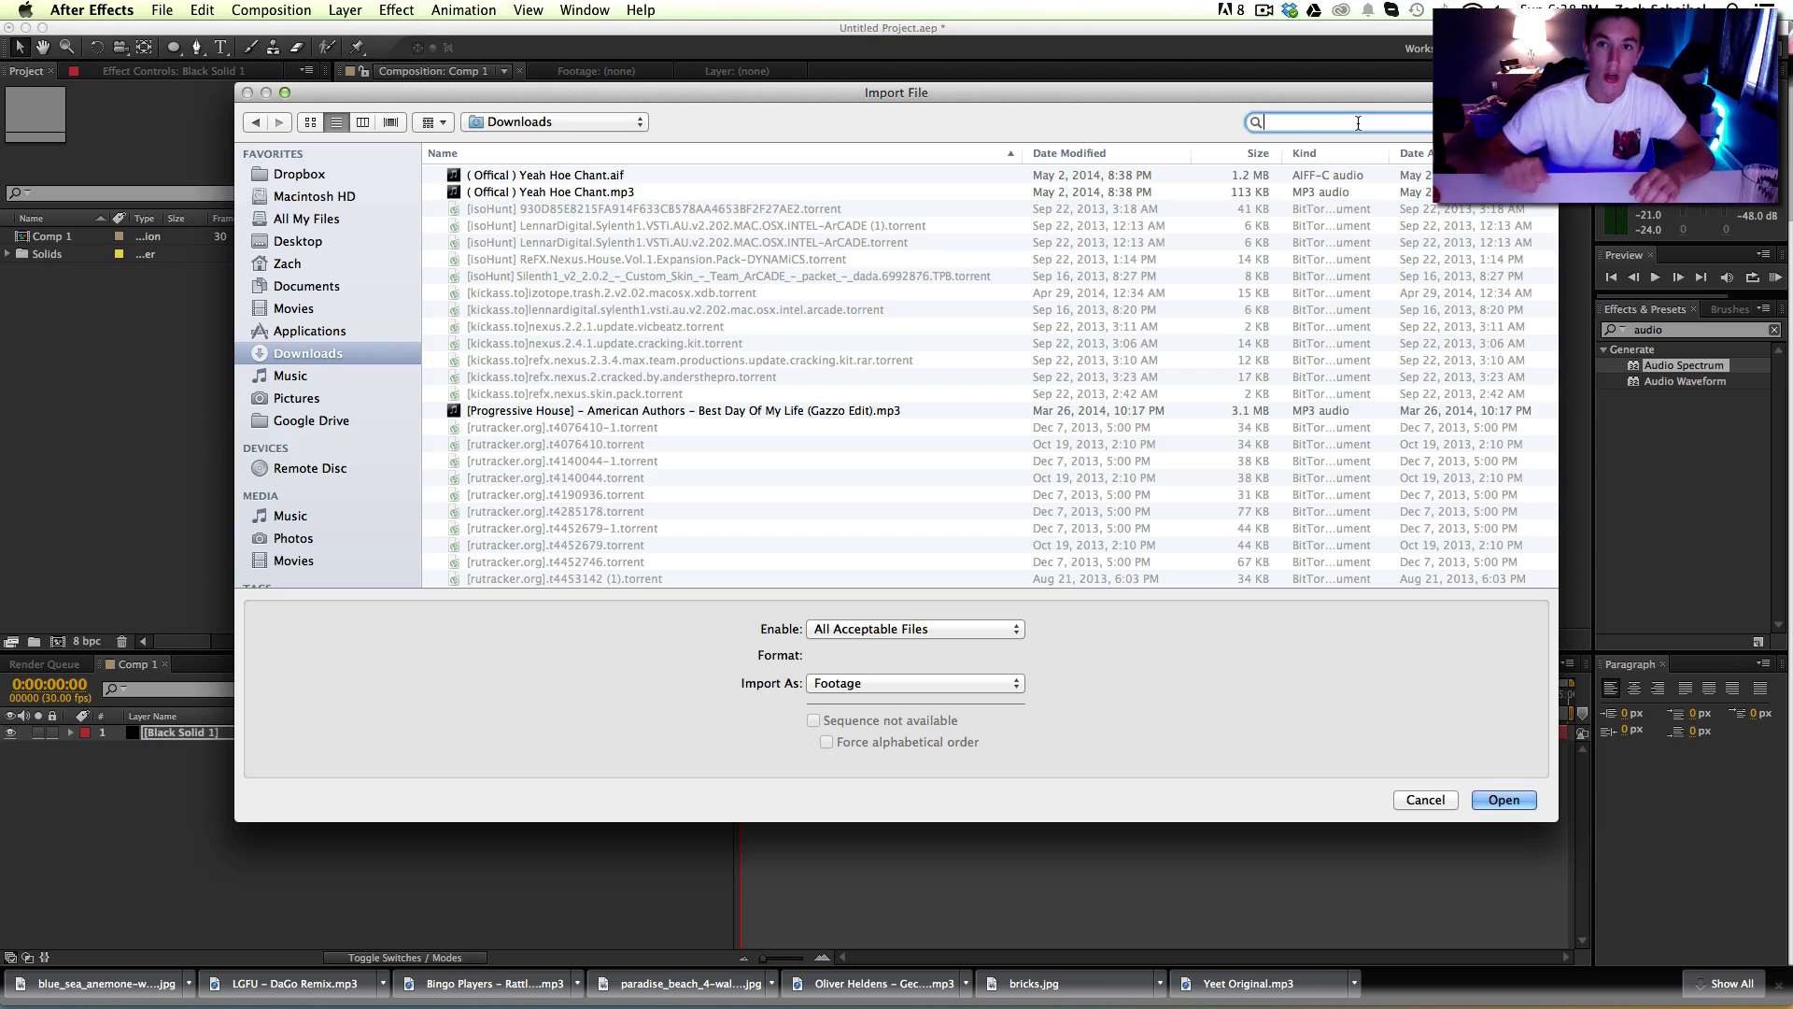
type("organic")
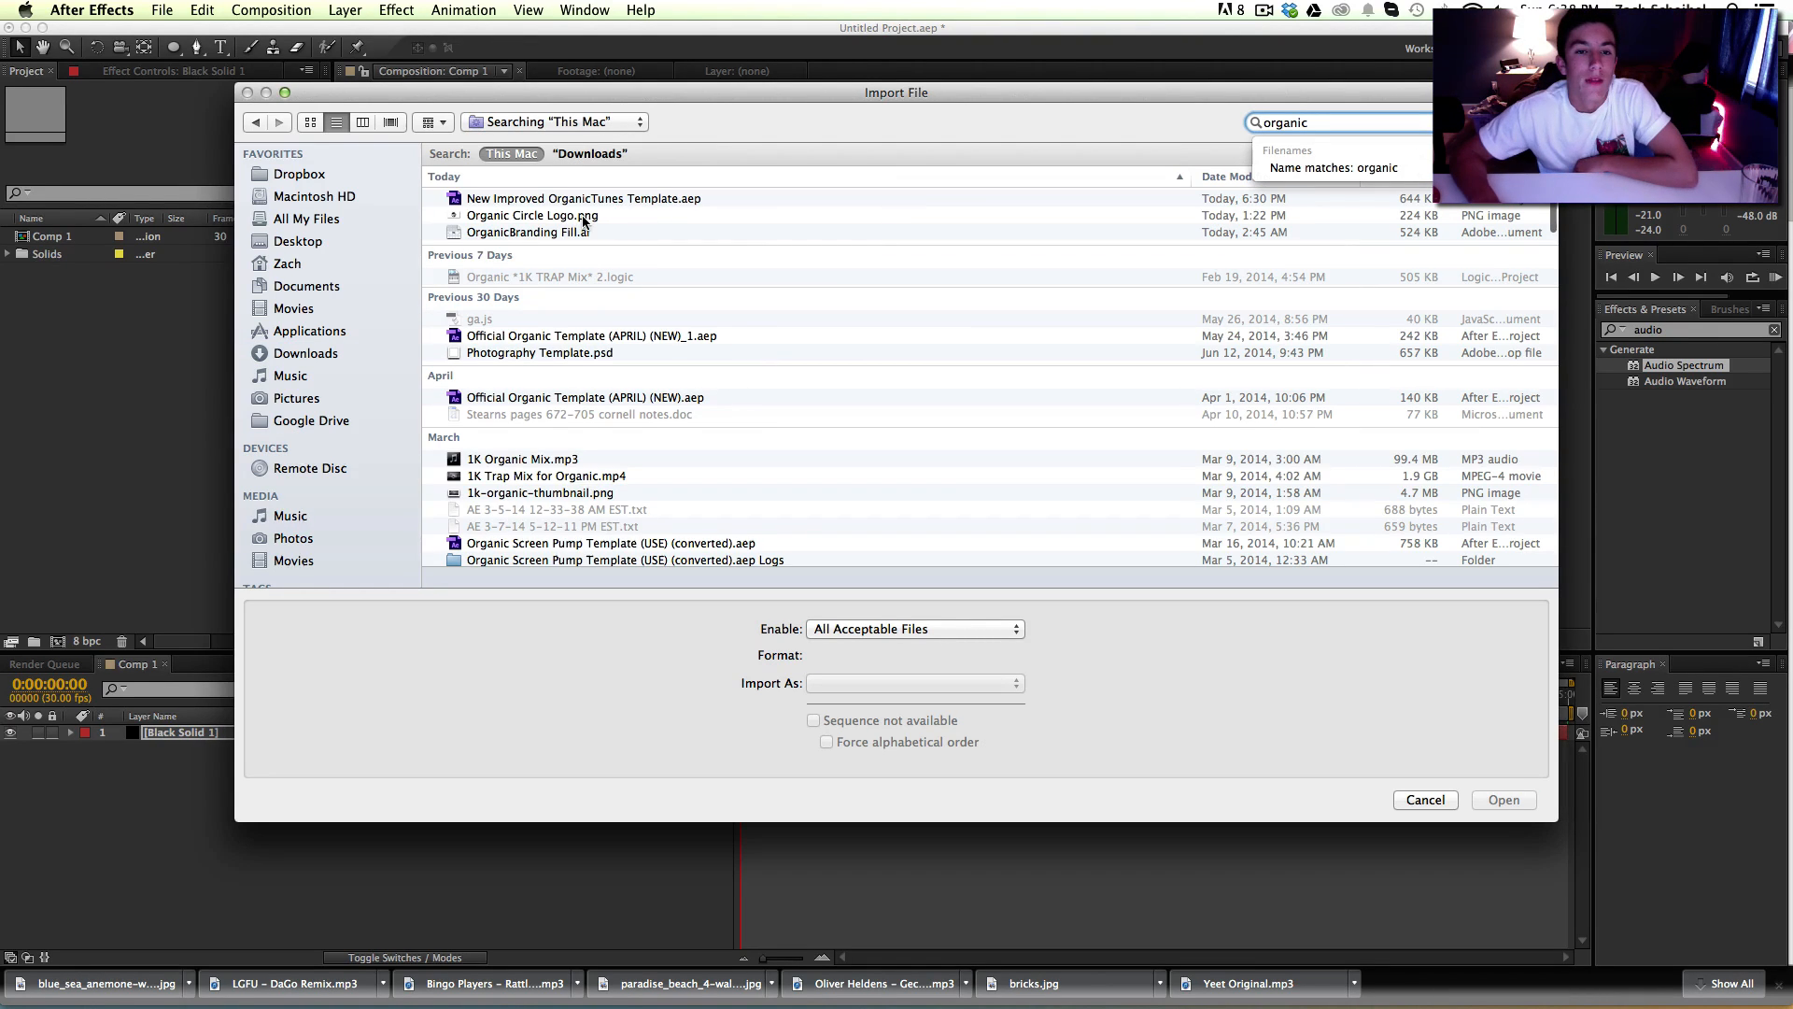
left_click(572, 217)
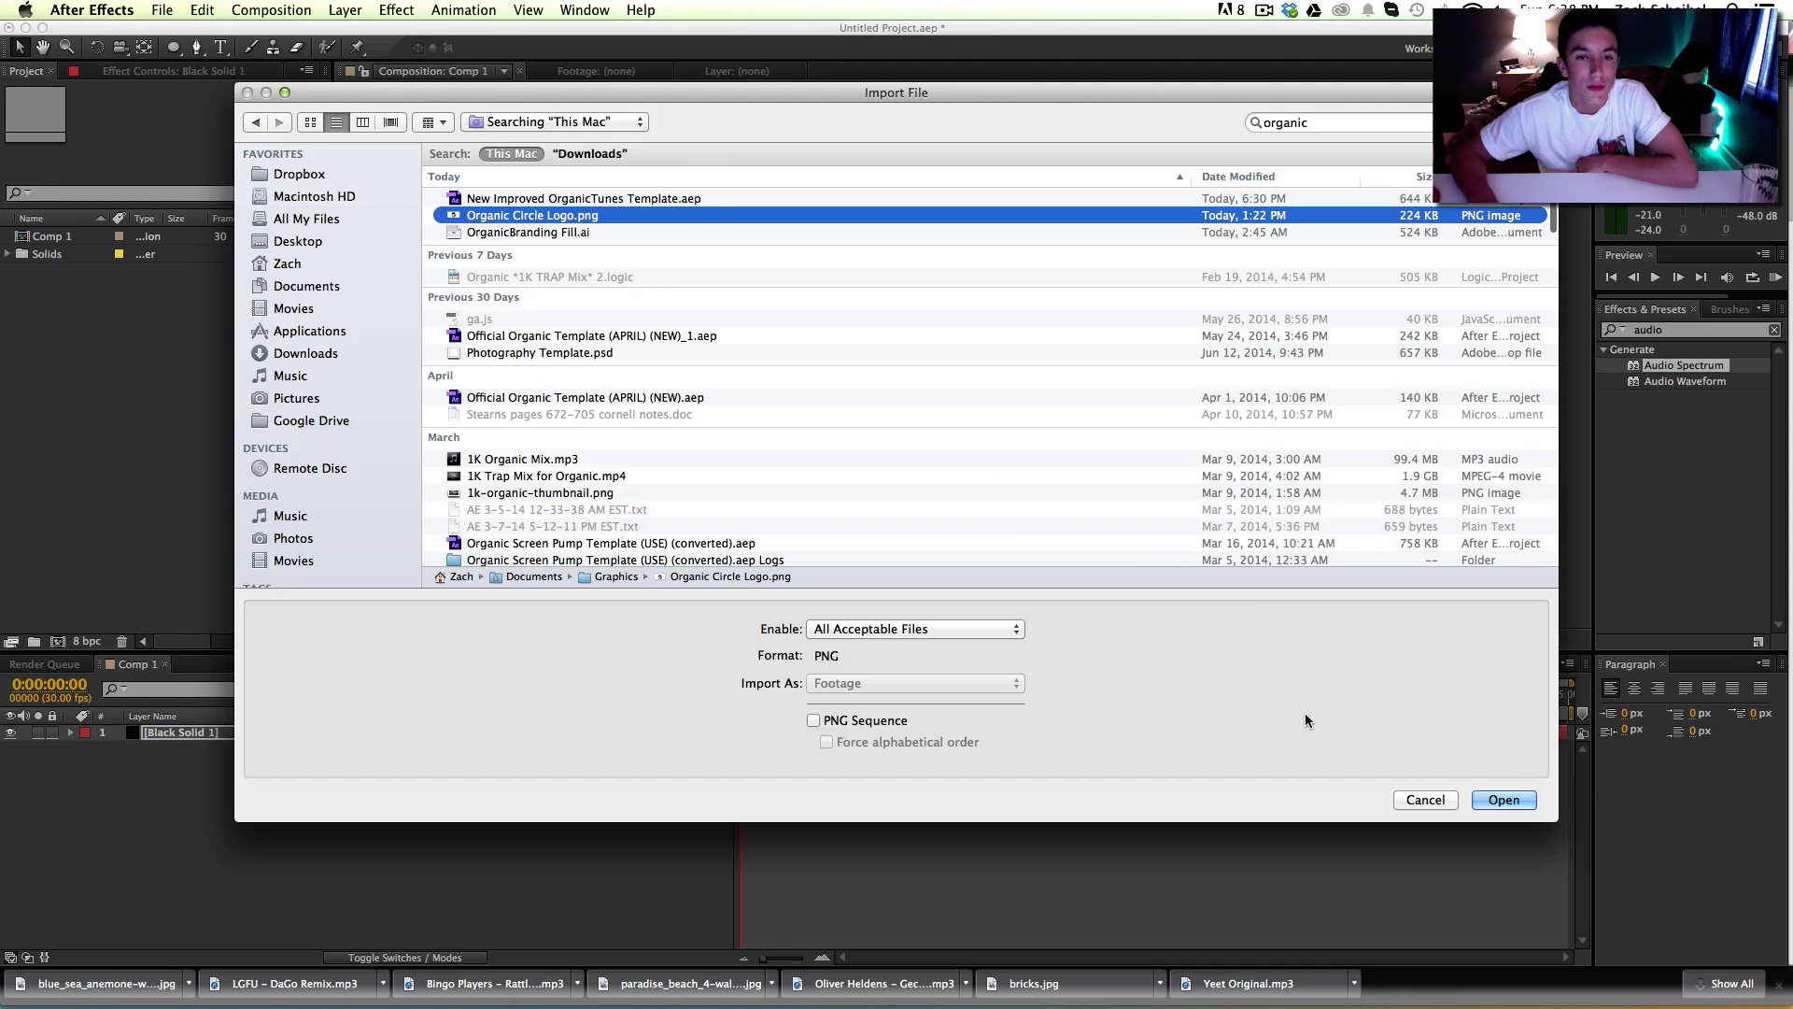
left_click(1501, 800)
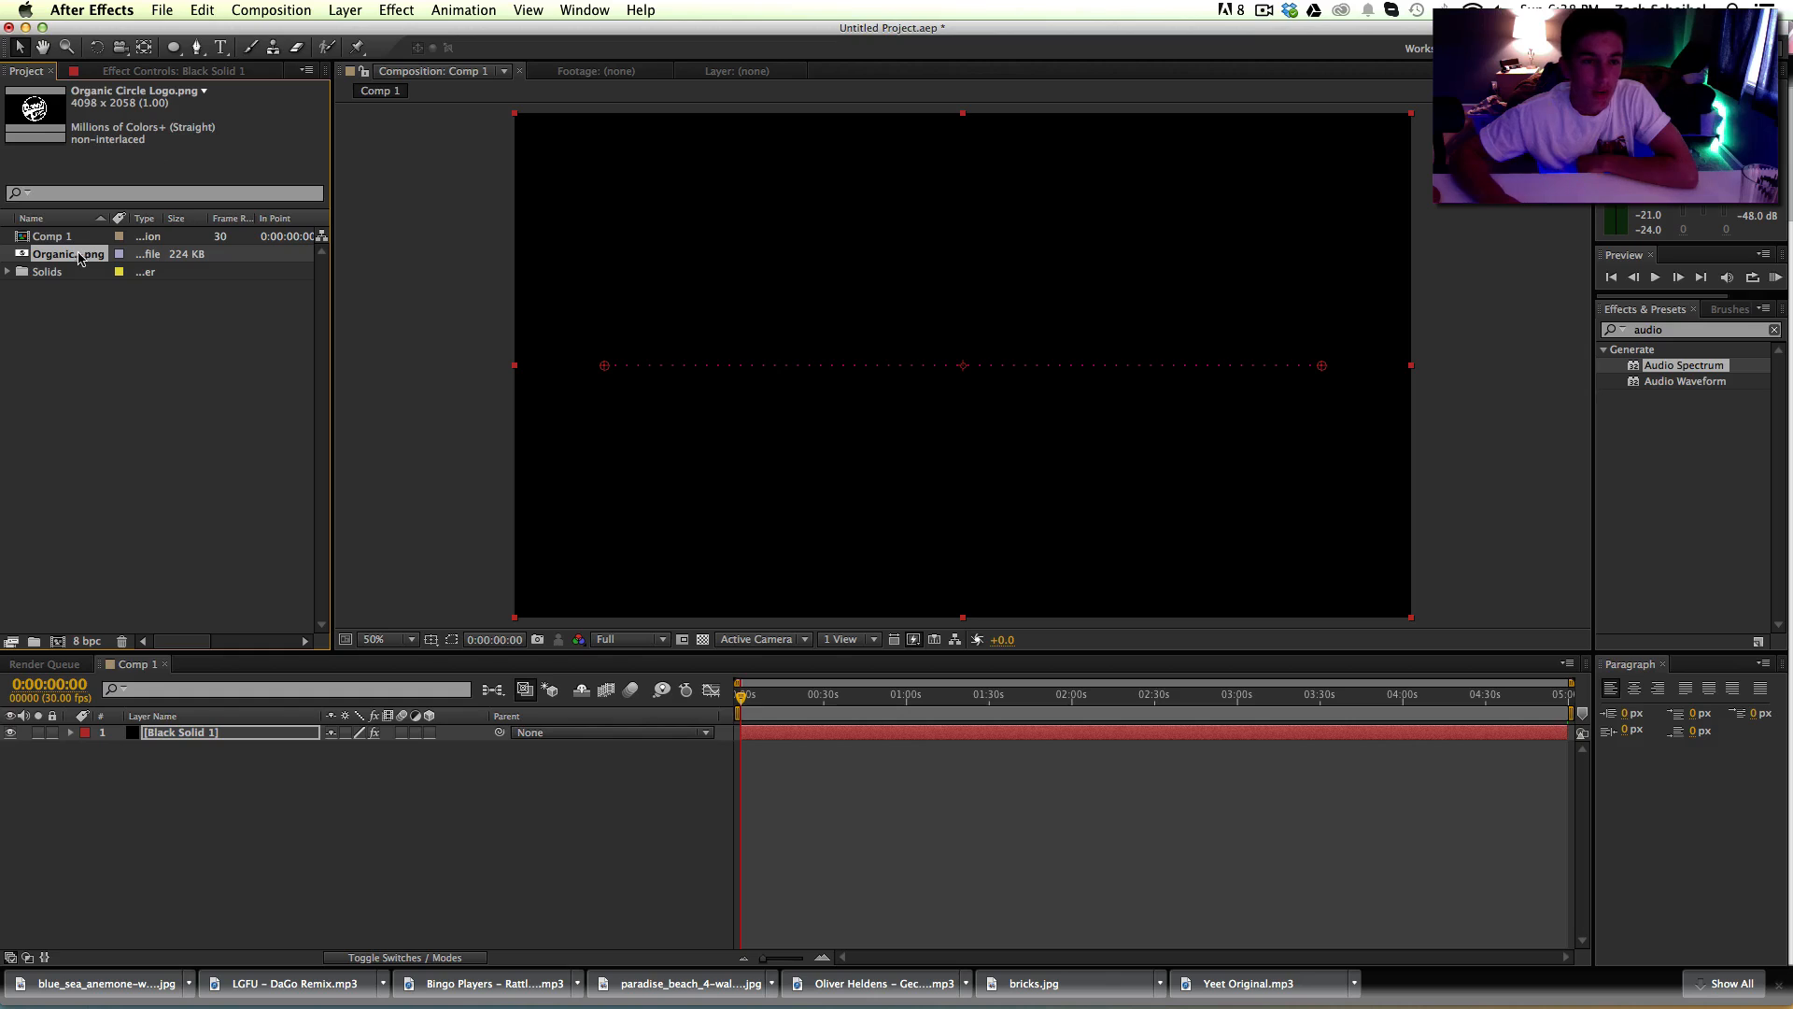
Step: Place the circle logo above the black solid in the composition and scale it to 31%
left_click_drag(61, 258, 207, 731)
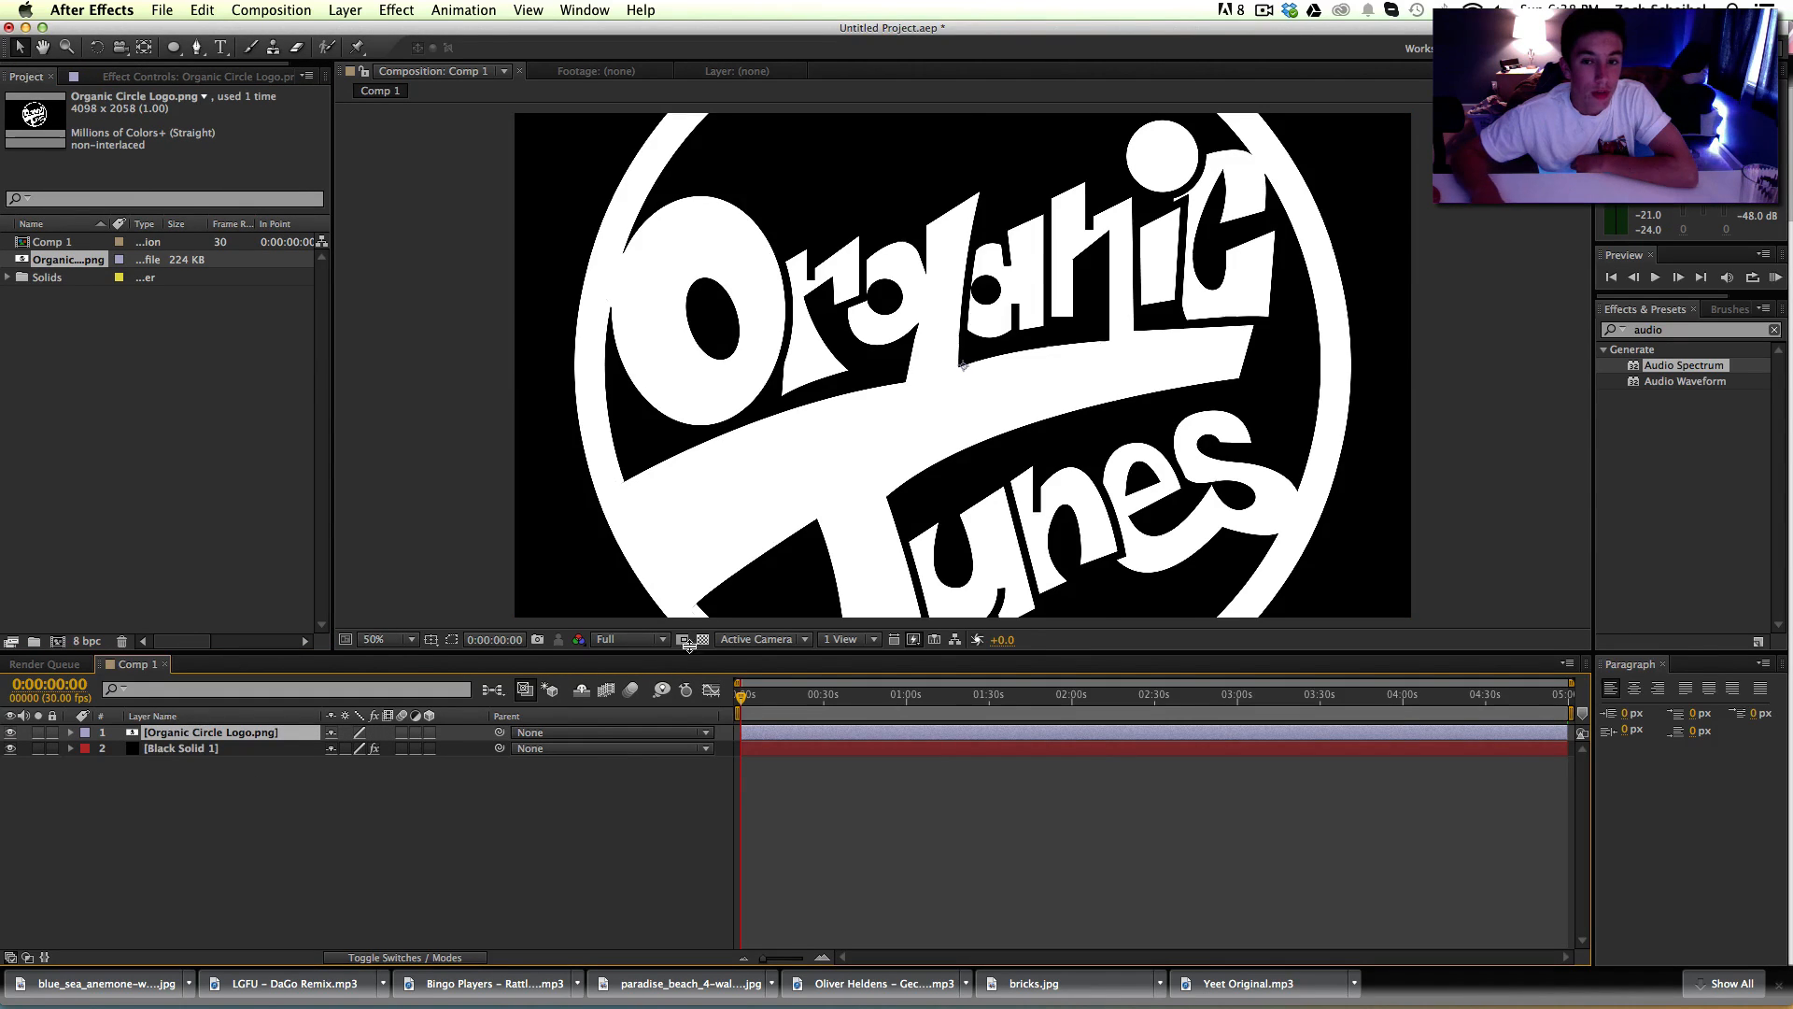
key("s")
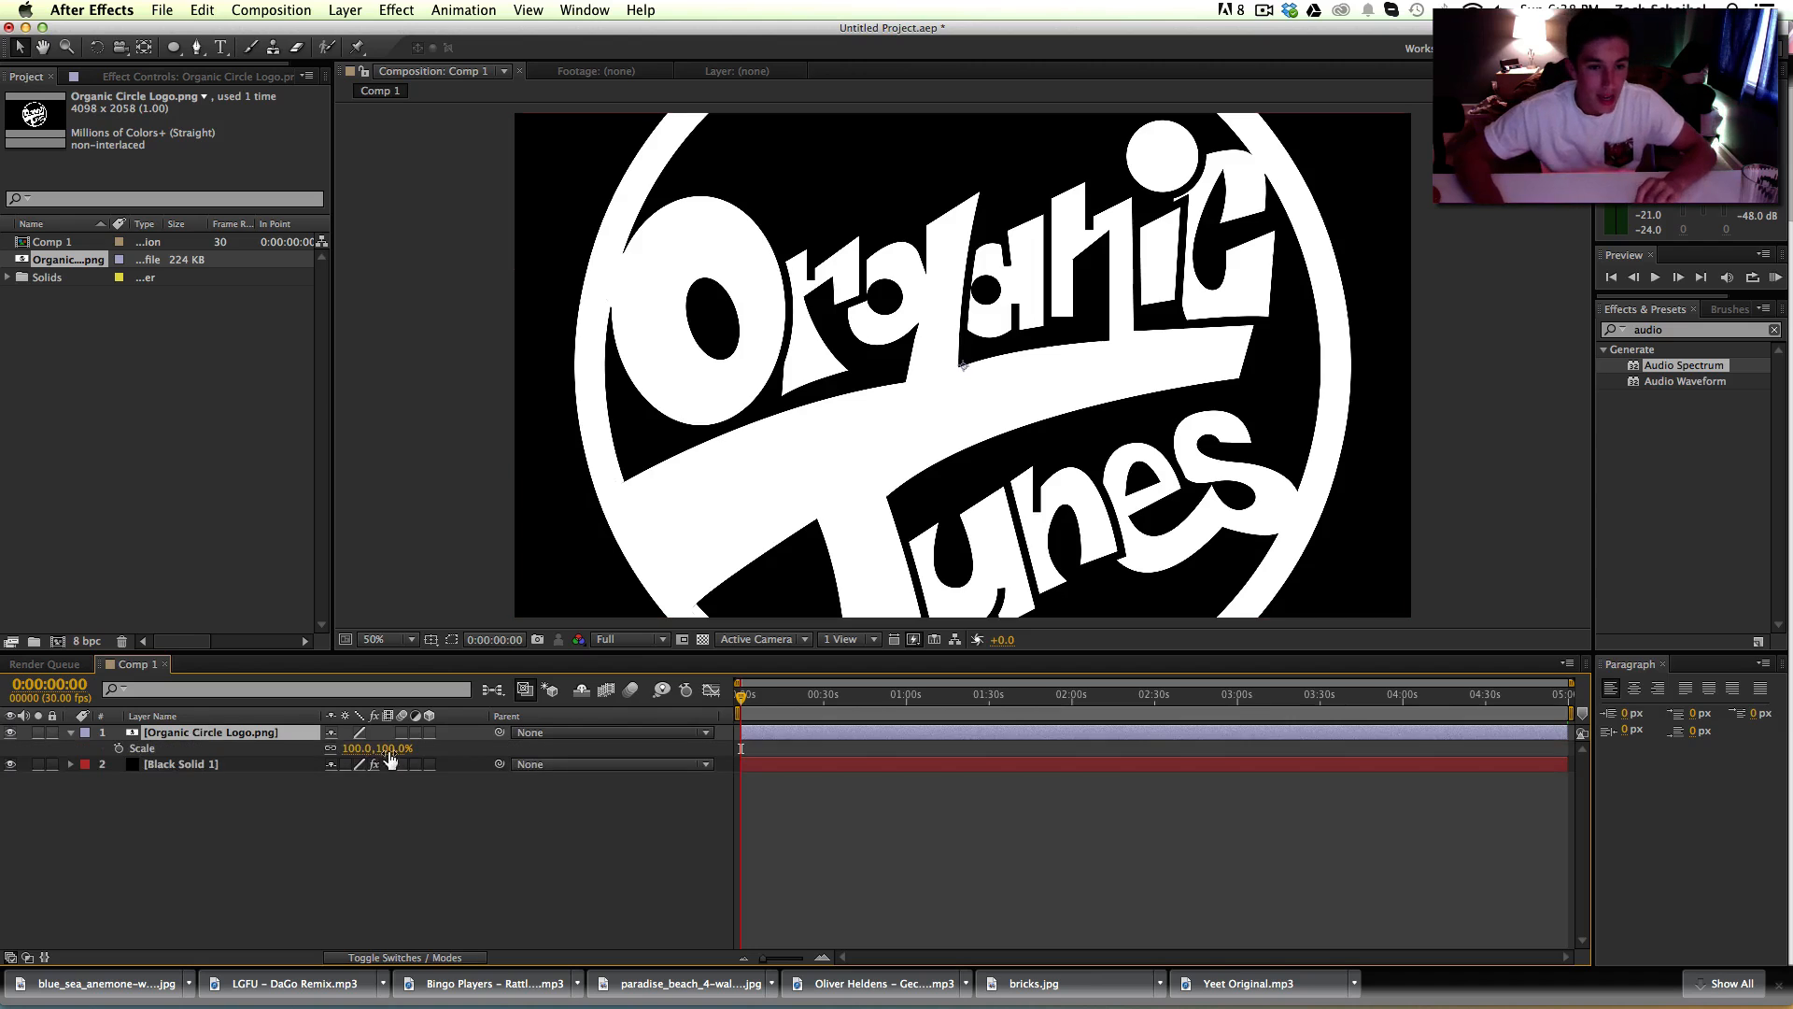
left_click_drag(370, 748, 328, 766)
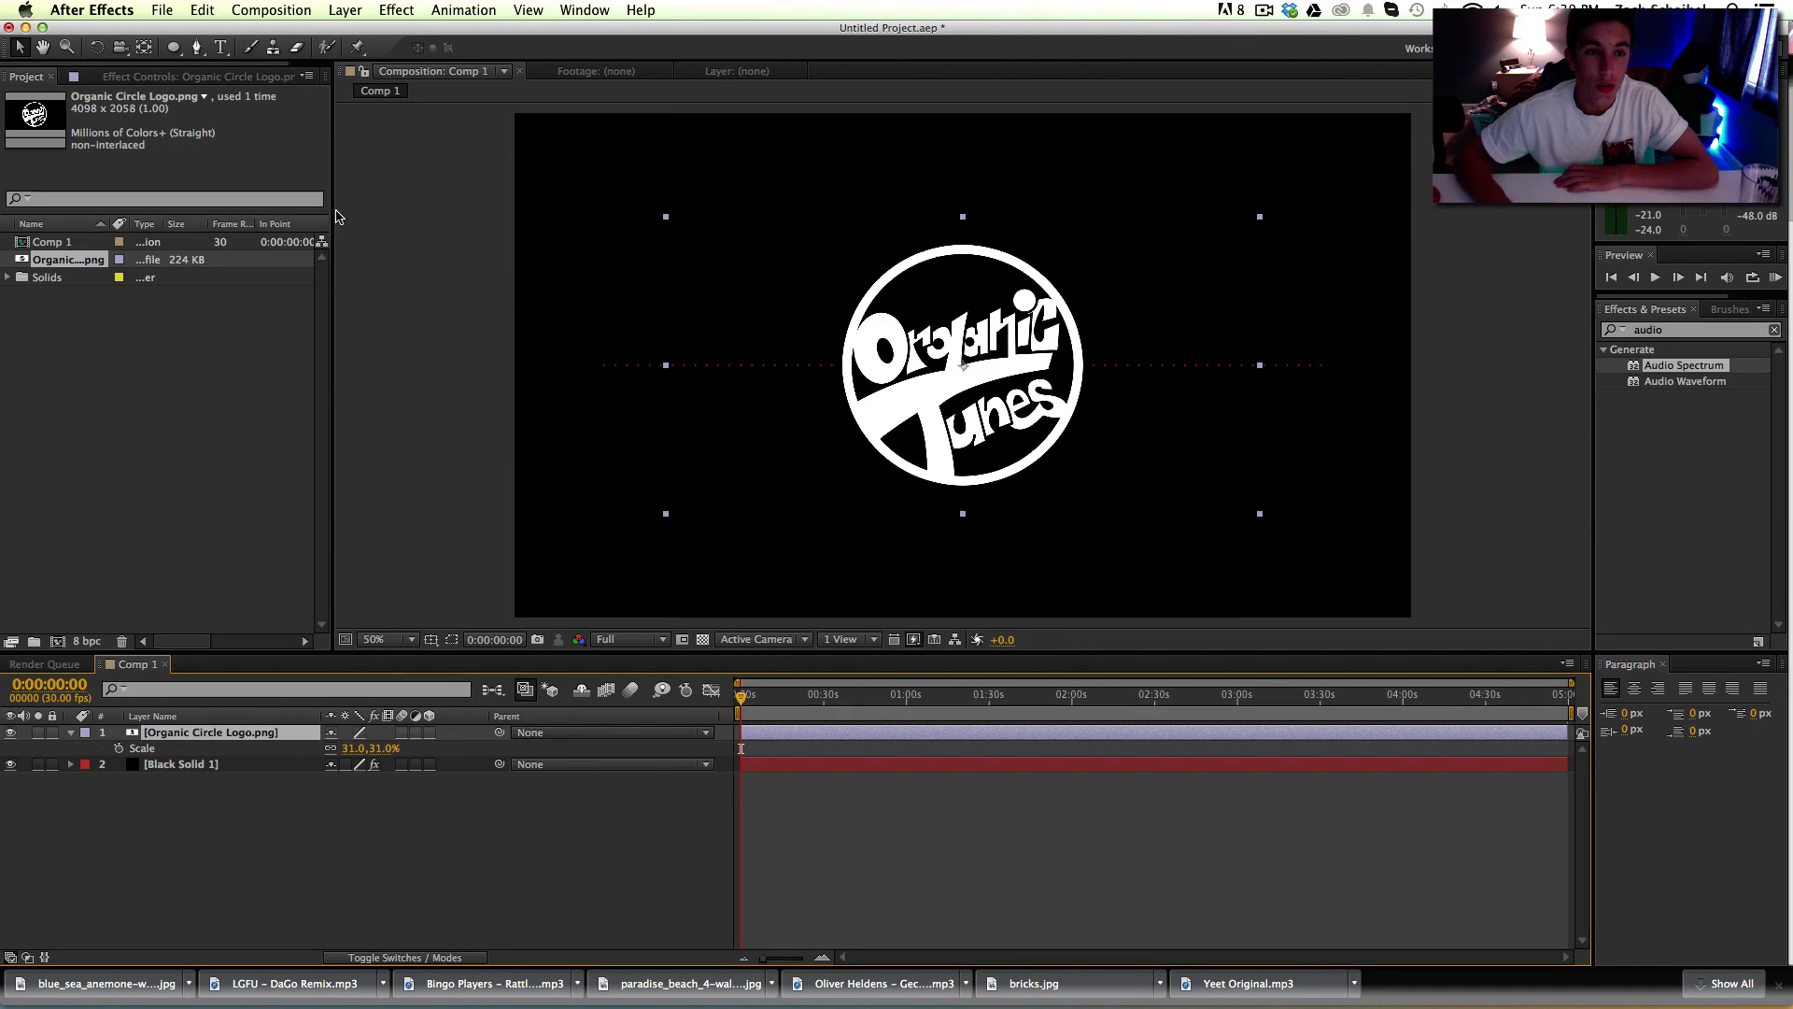
Step: Show the black solid's effect settings and select its Audio Spectrum effect to reveal the start and end point handles
left_click(228, 77)
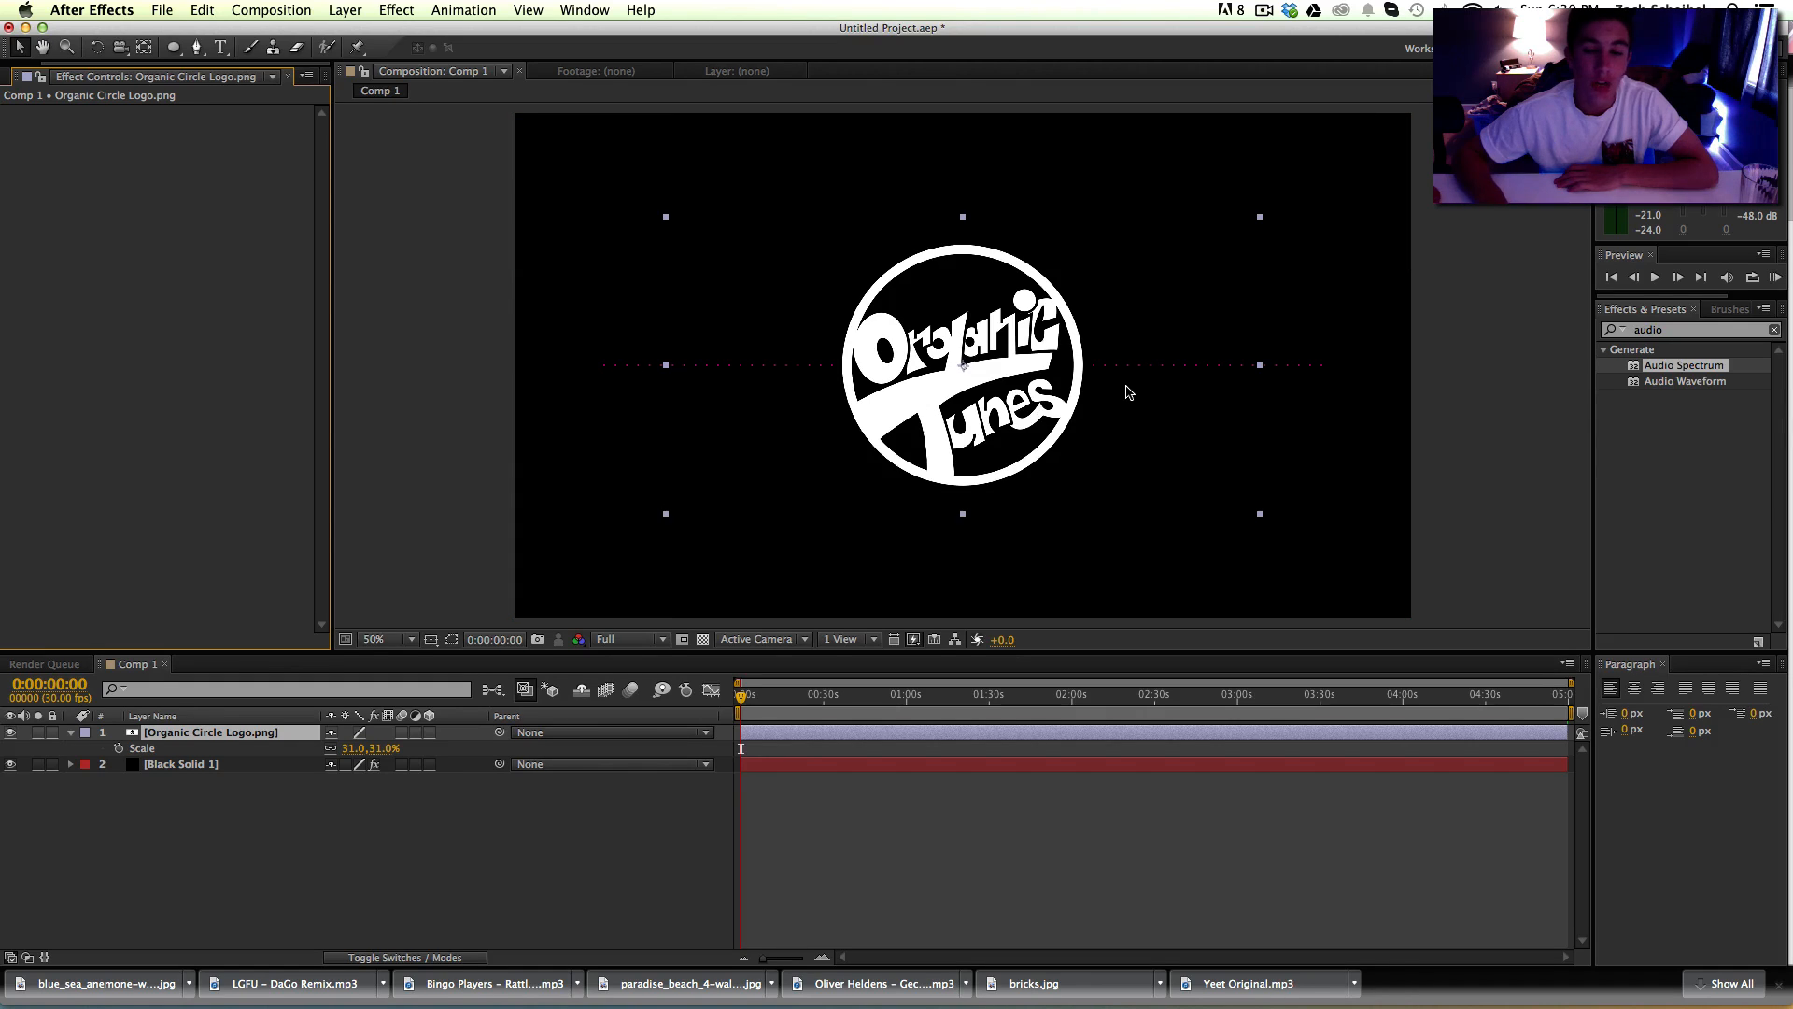
left_click(191, 764)
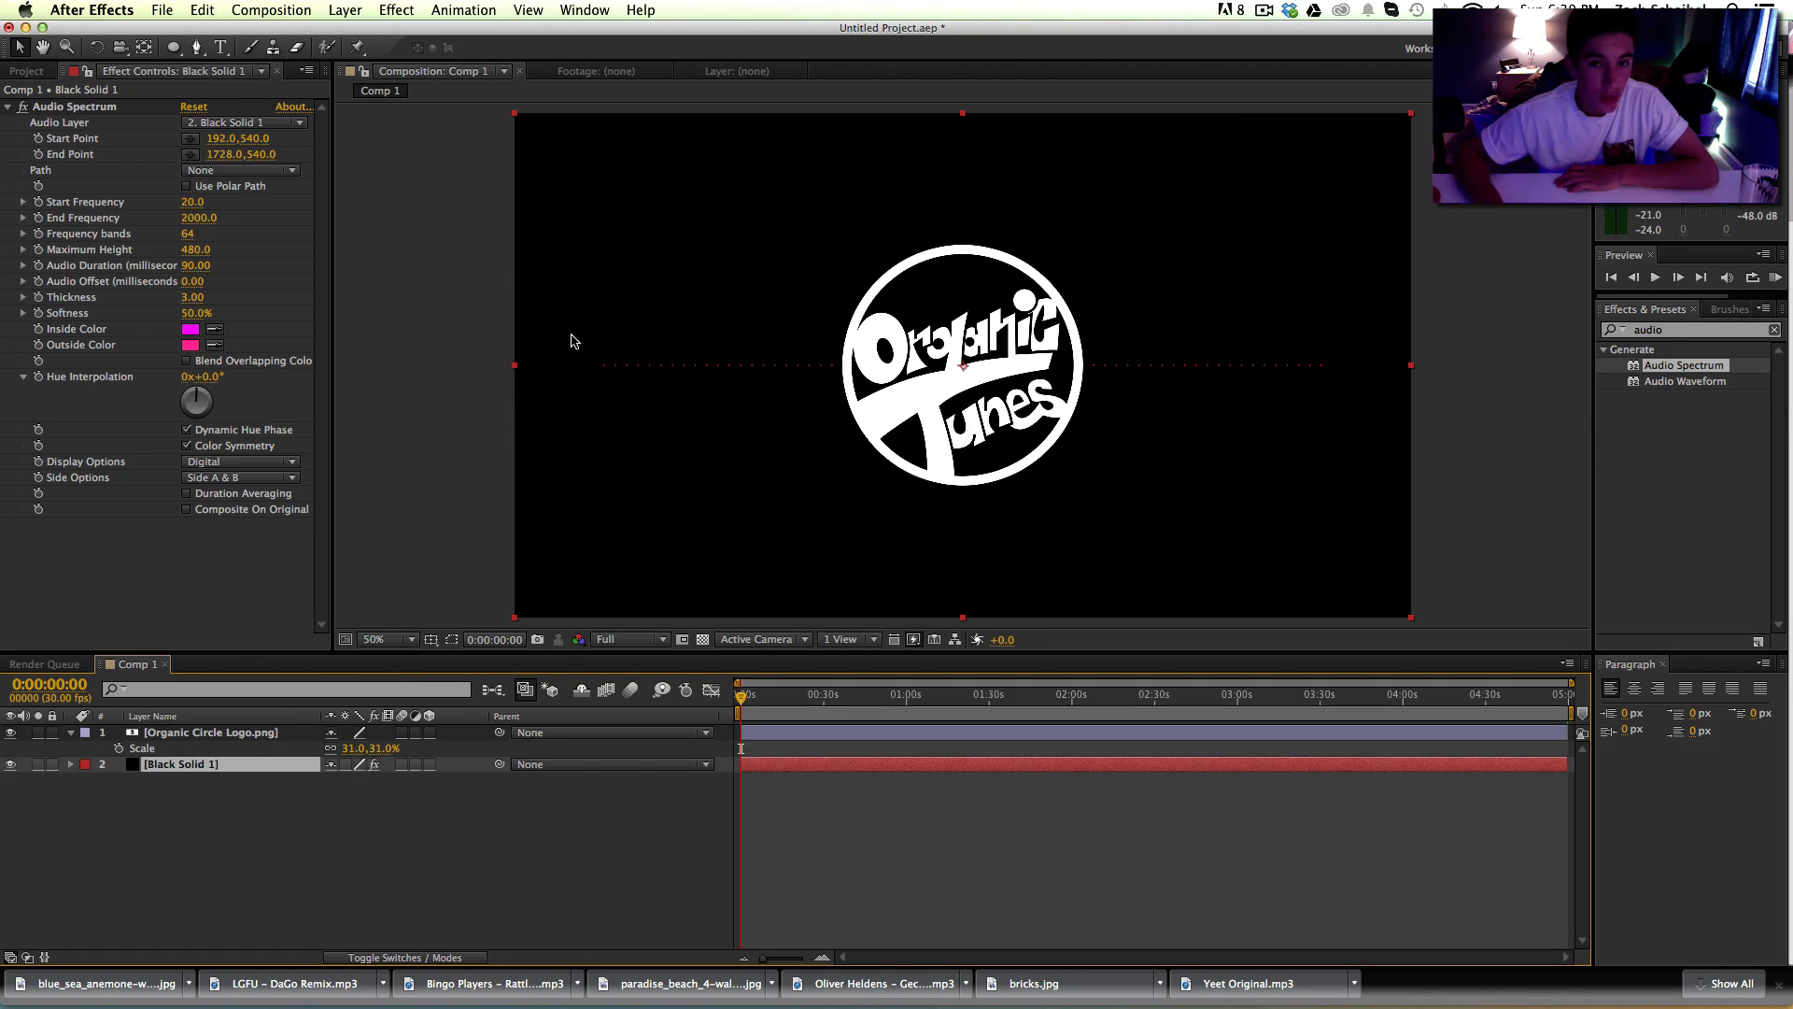
left_click(82, 109)
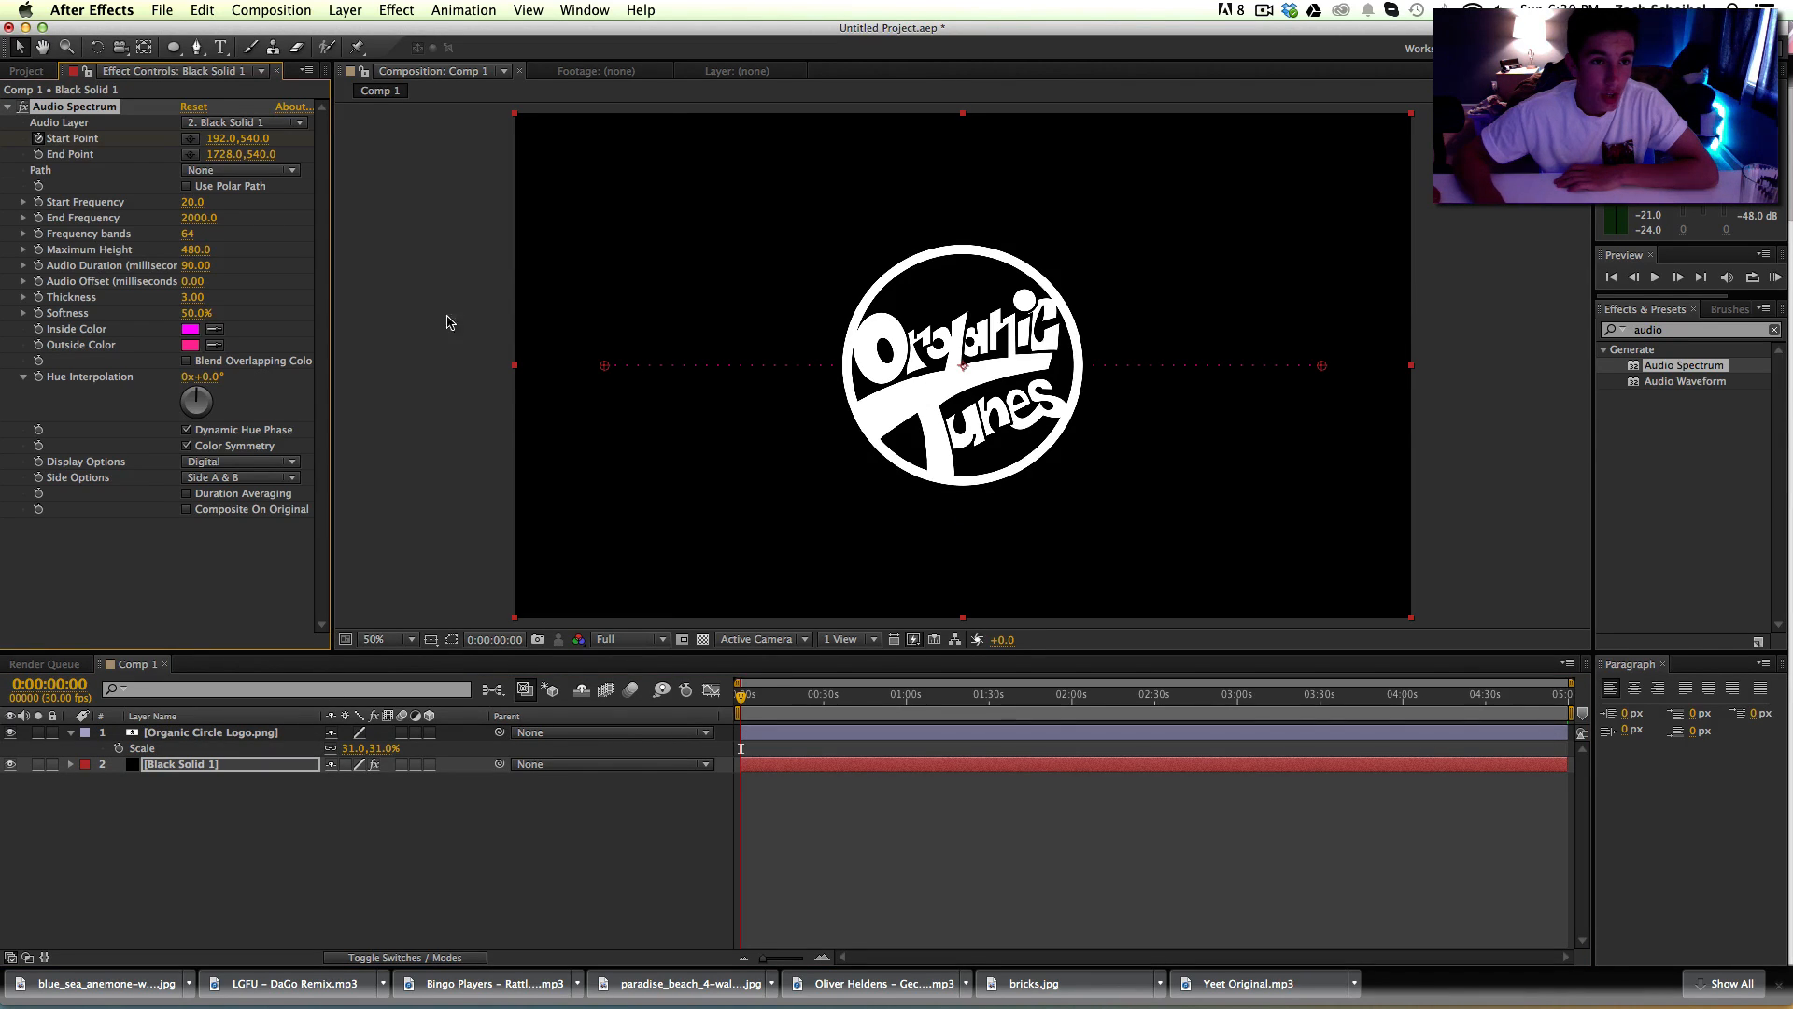
Step: Try the Audio Spectrum's start and end points at the composition's lower corners, then at about (432, 954) and (1632, 612) for a diagonal line
left_click_drag(604, 365, 517, 624)
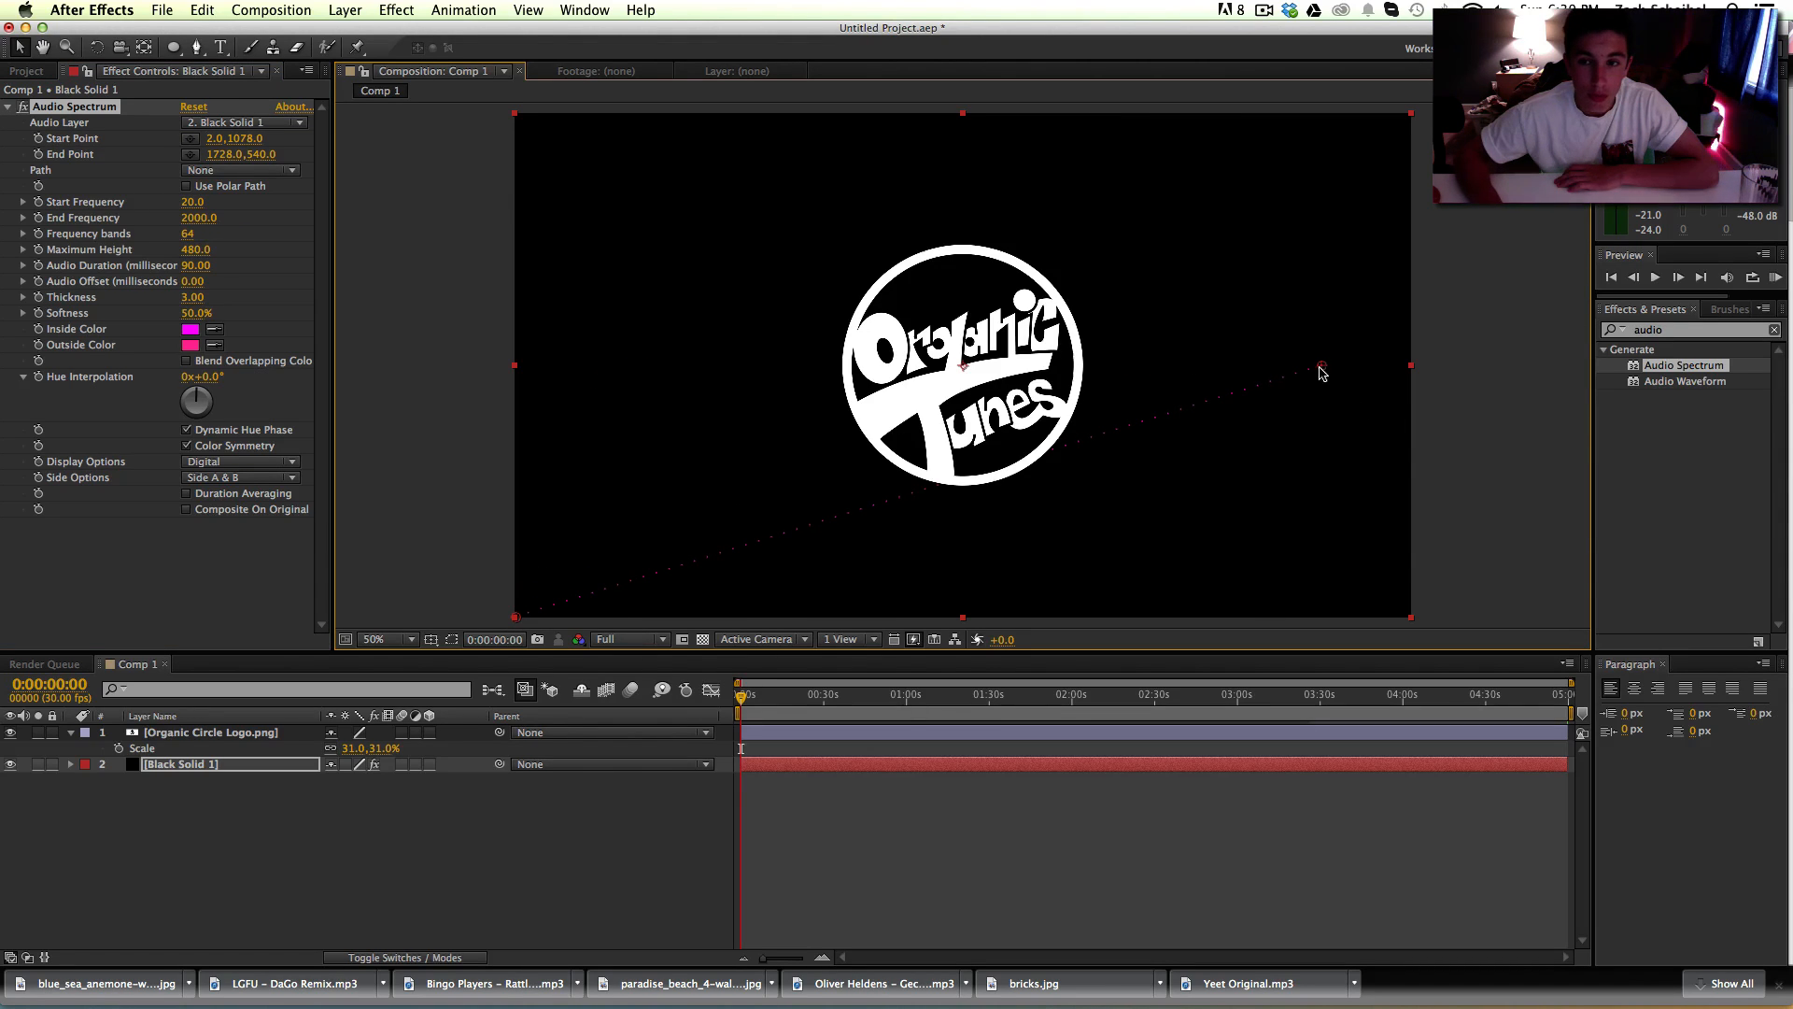
left_click_drag(1322, 367, 1410, 620)
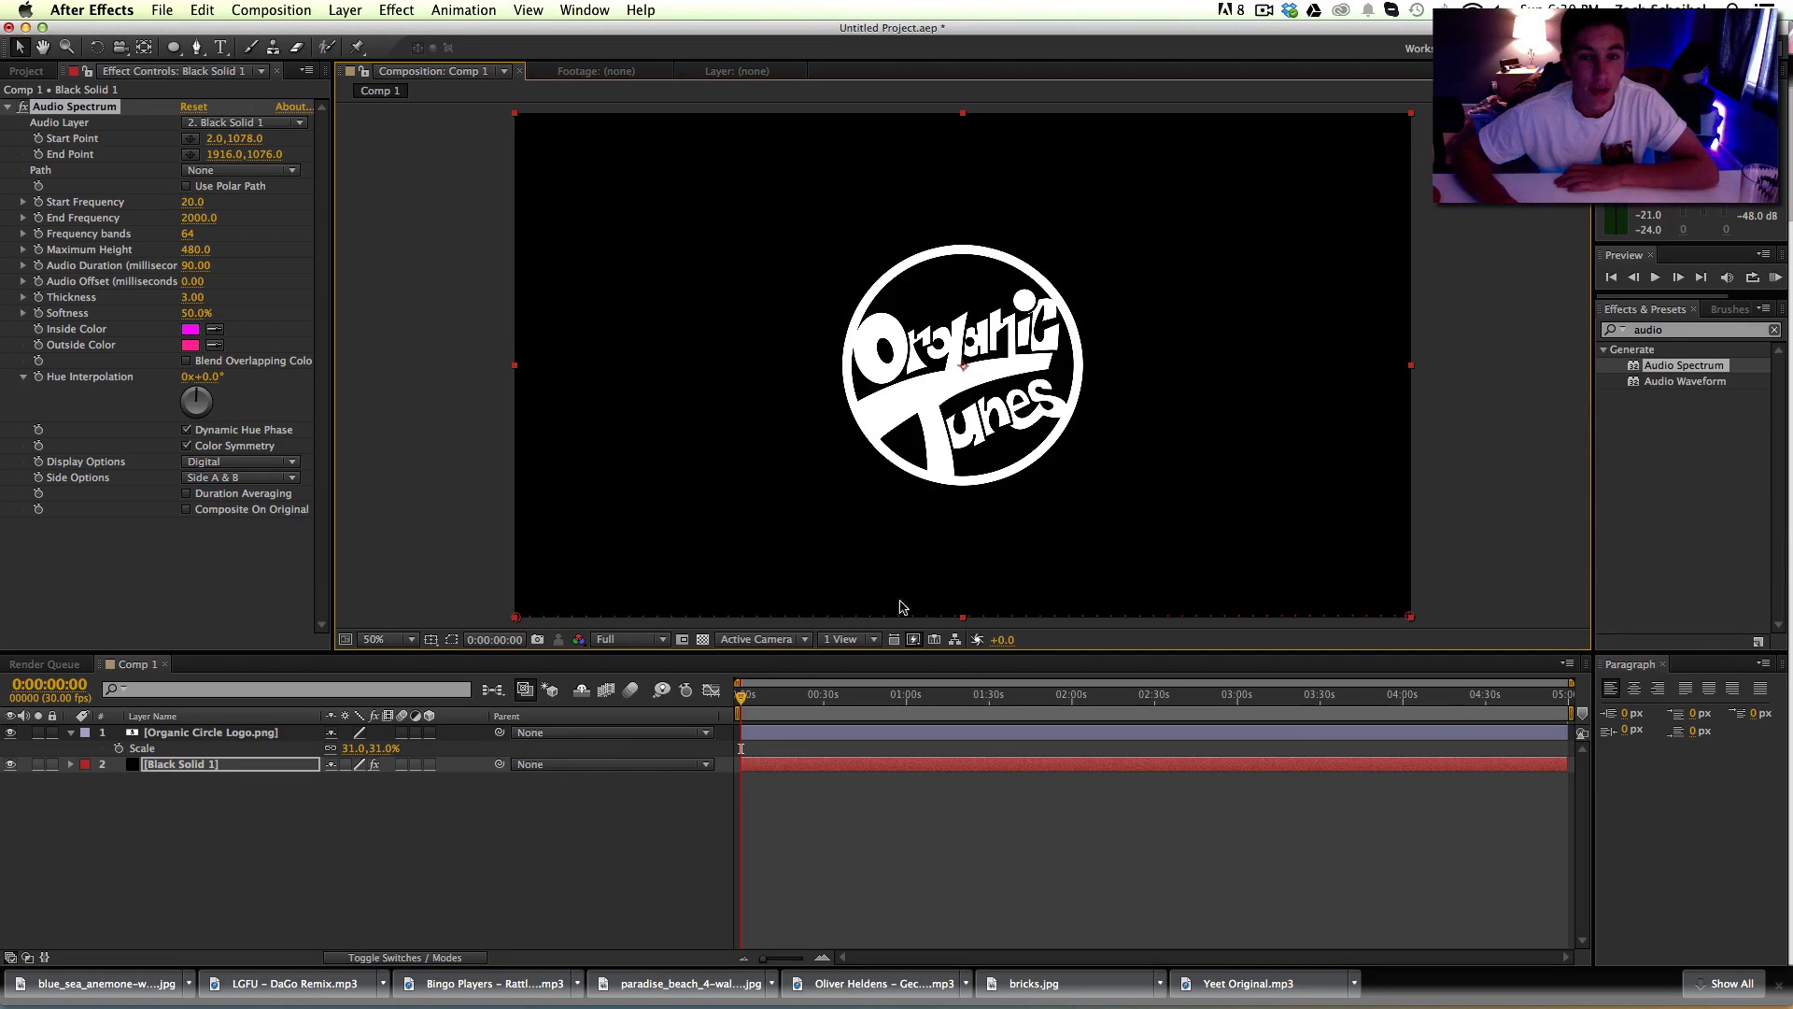
left_click_drag(1410, 618, 1279, 403)
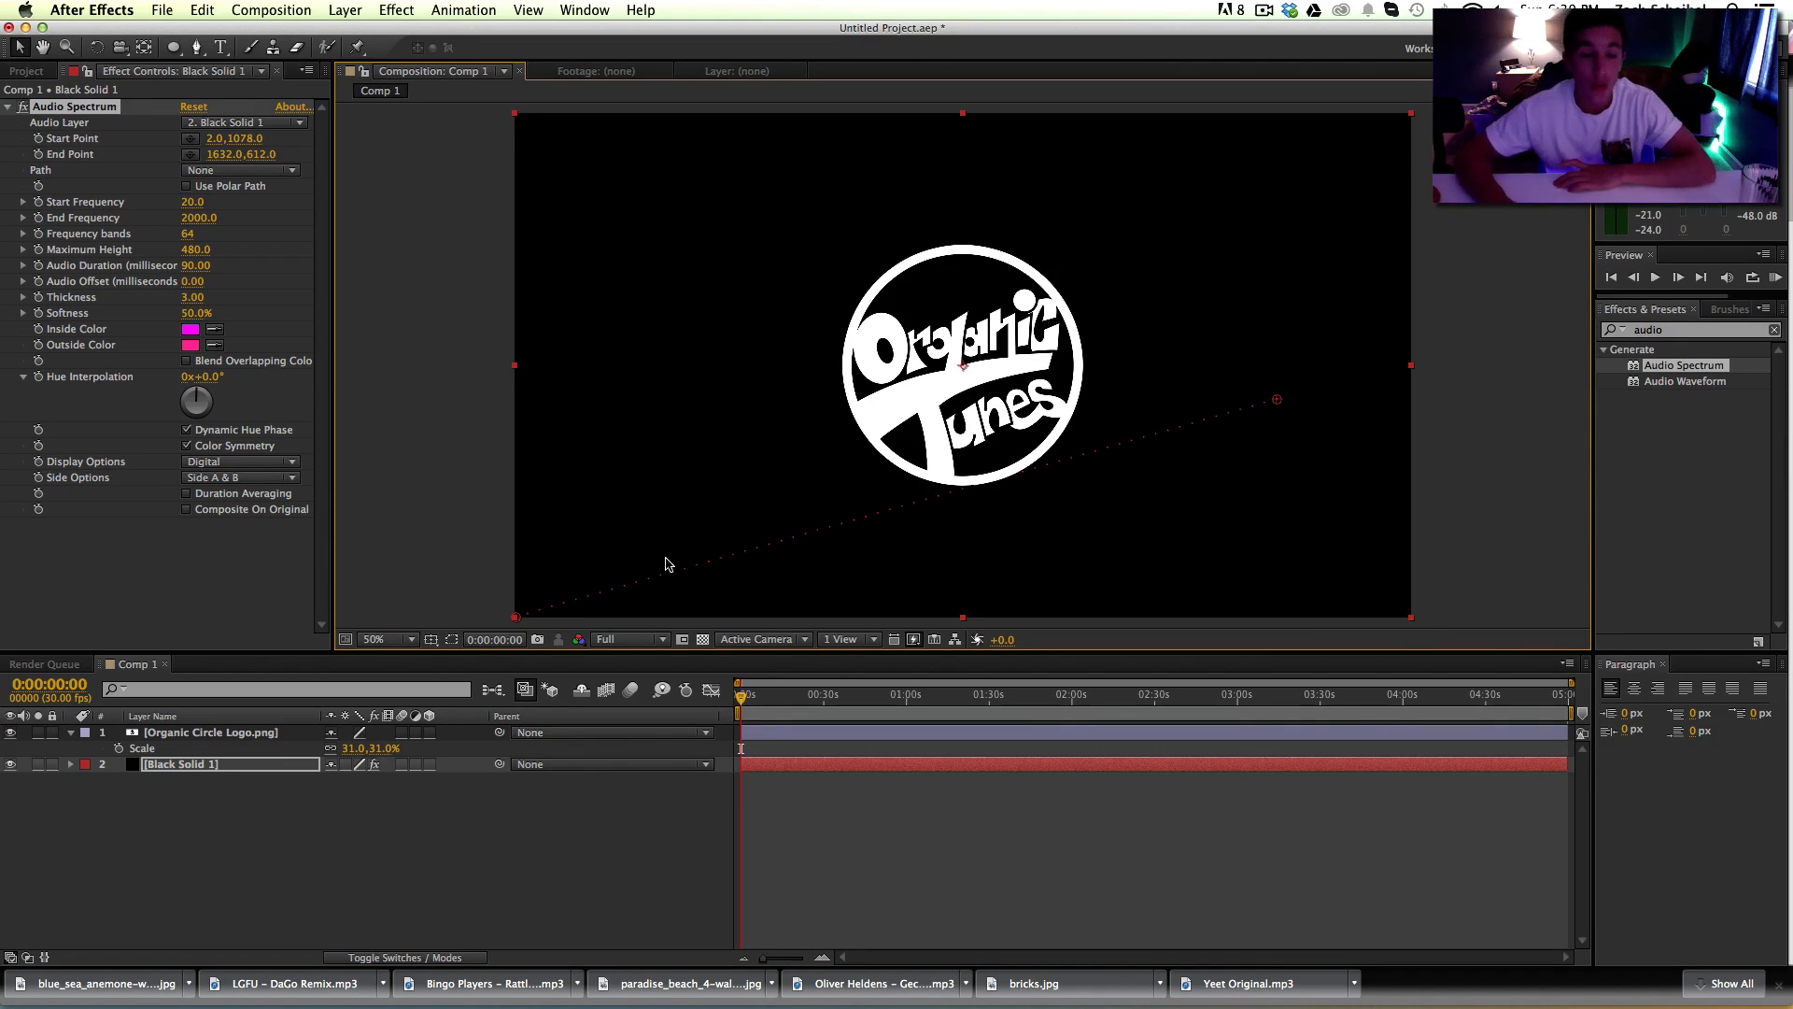
left_click_drag(517, 618, 711, 554)
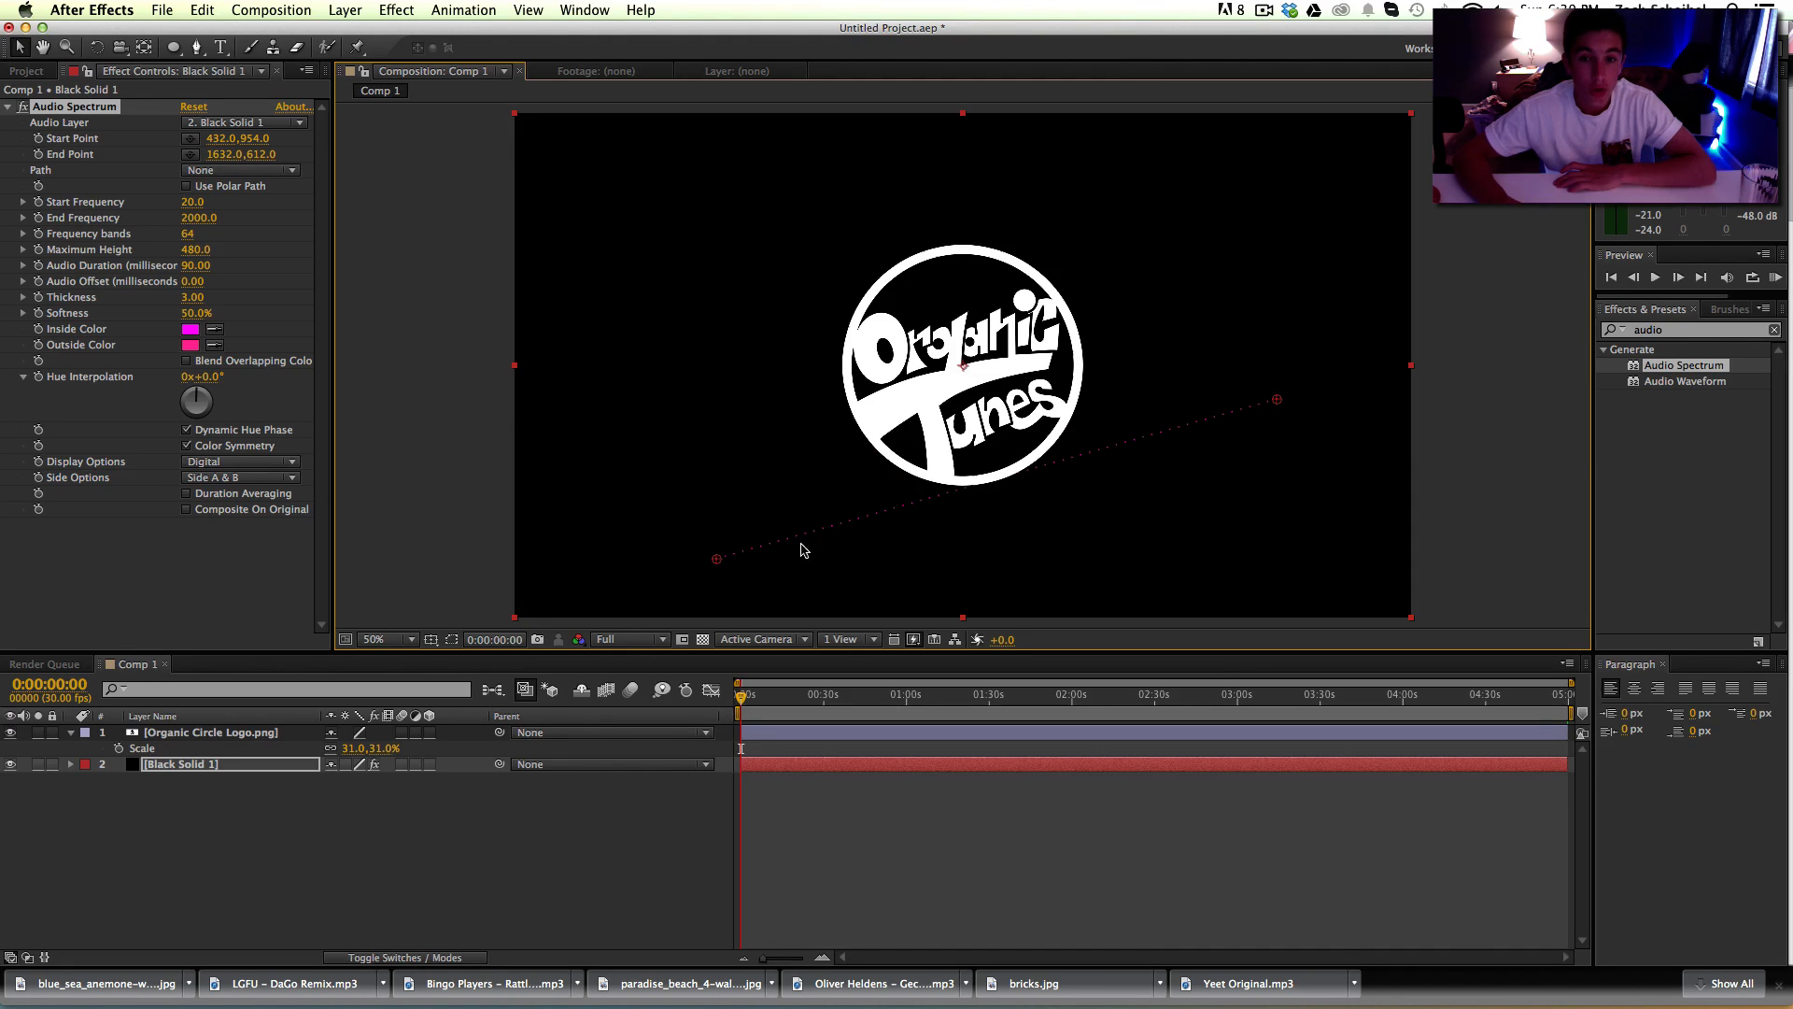
Step: Undo all the moves of the Audio Spectrum's start and end points
left_click(1711, 329)
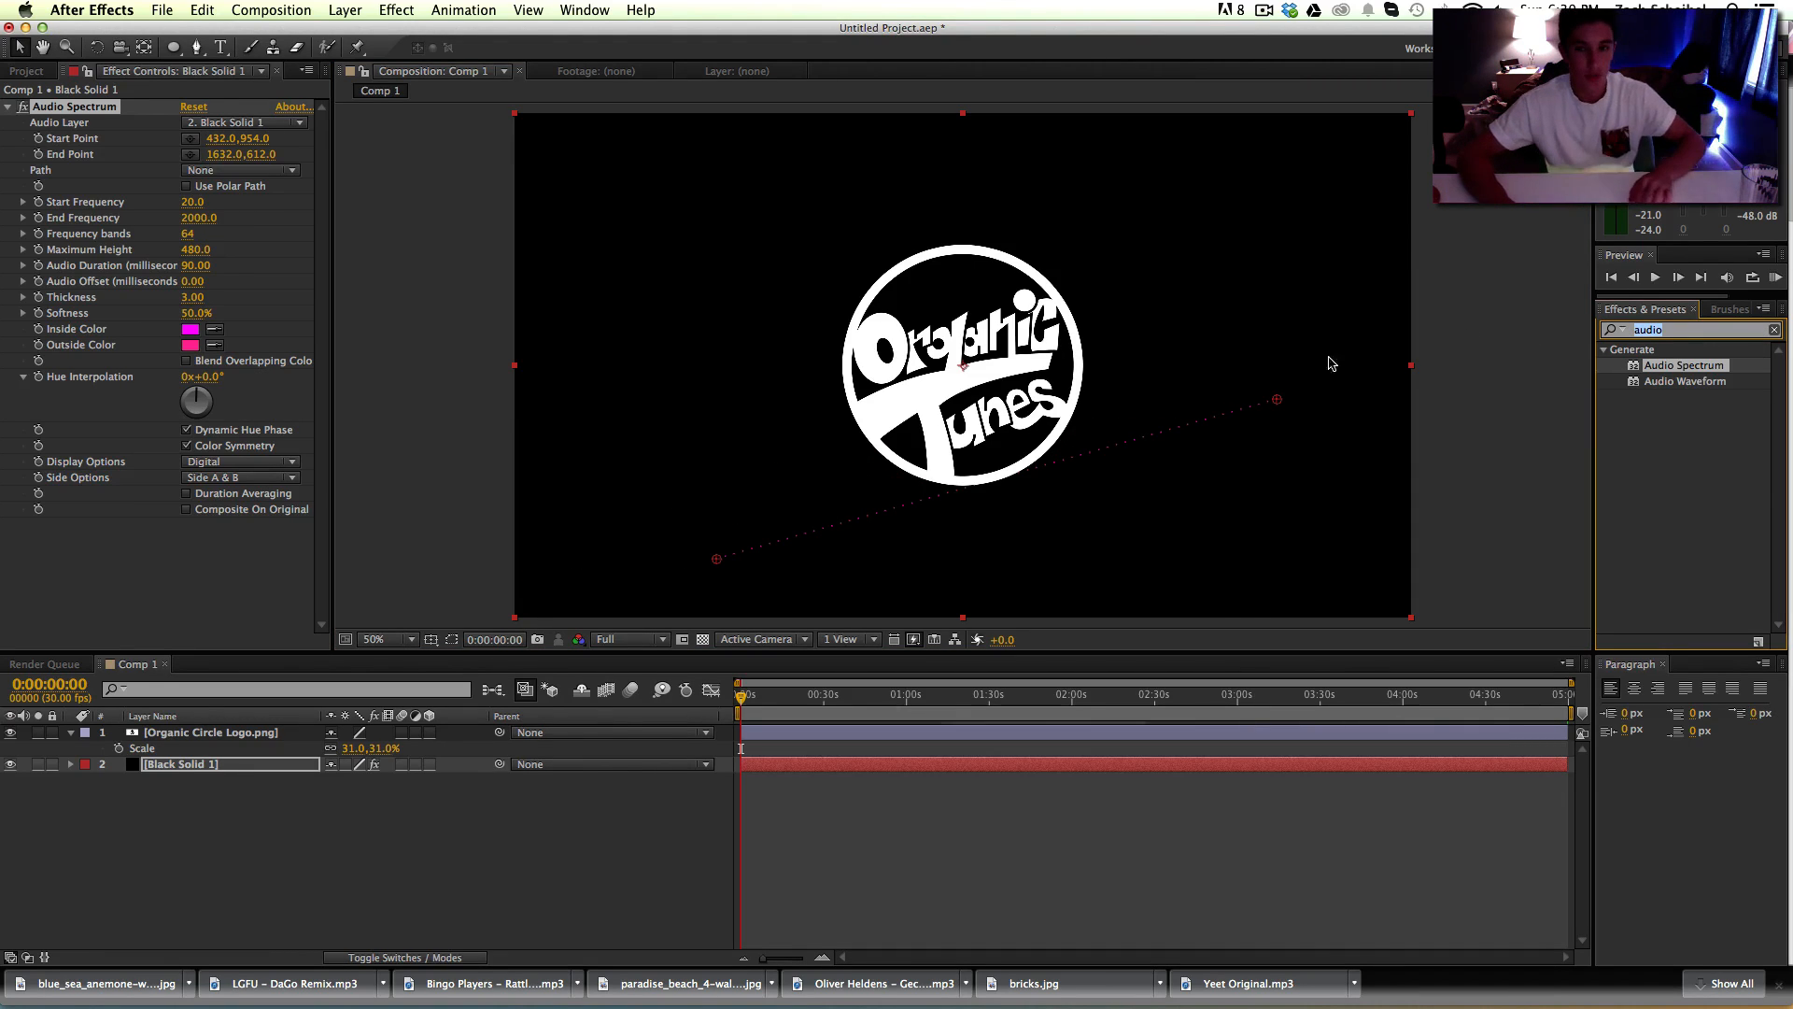
left_click(1513, 470)
key("super+z")
key("super+z")
key("super+z")
key("super+z")
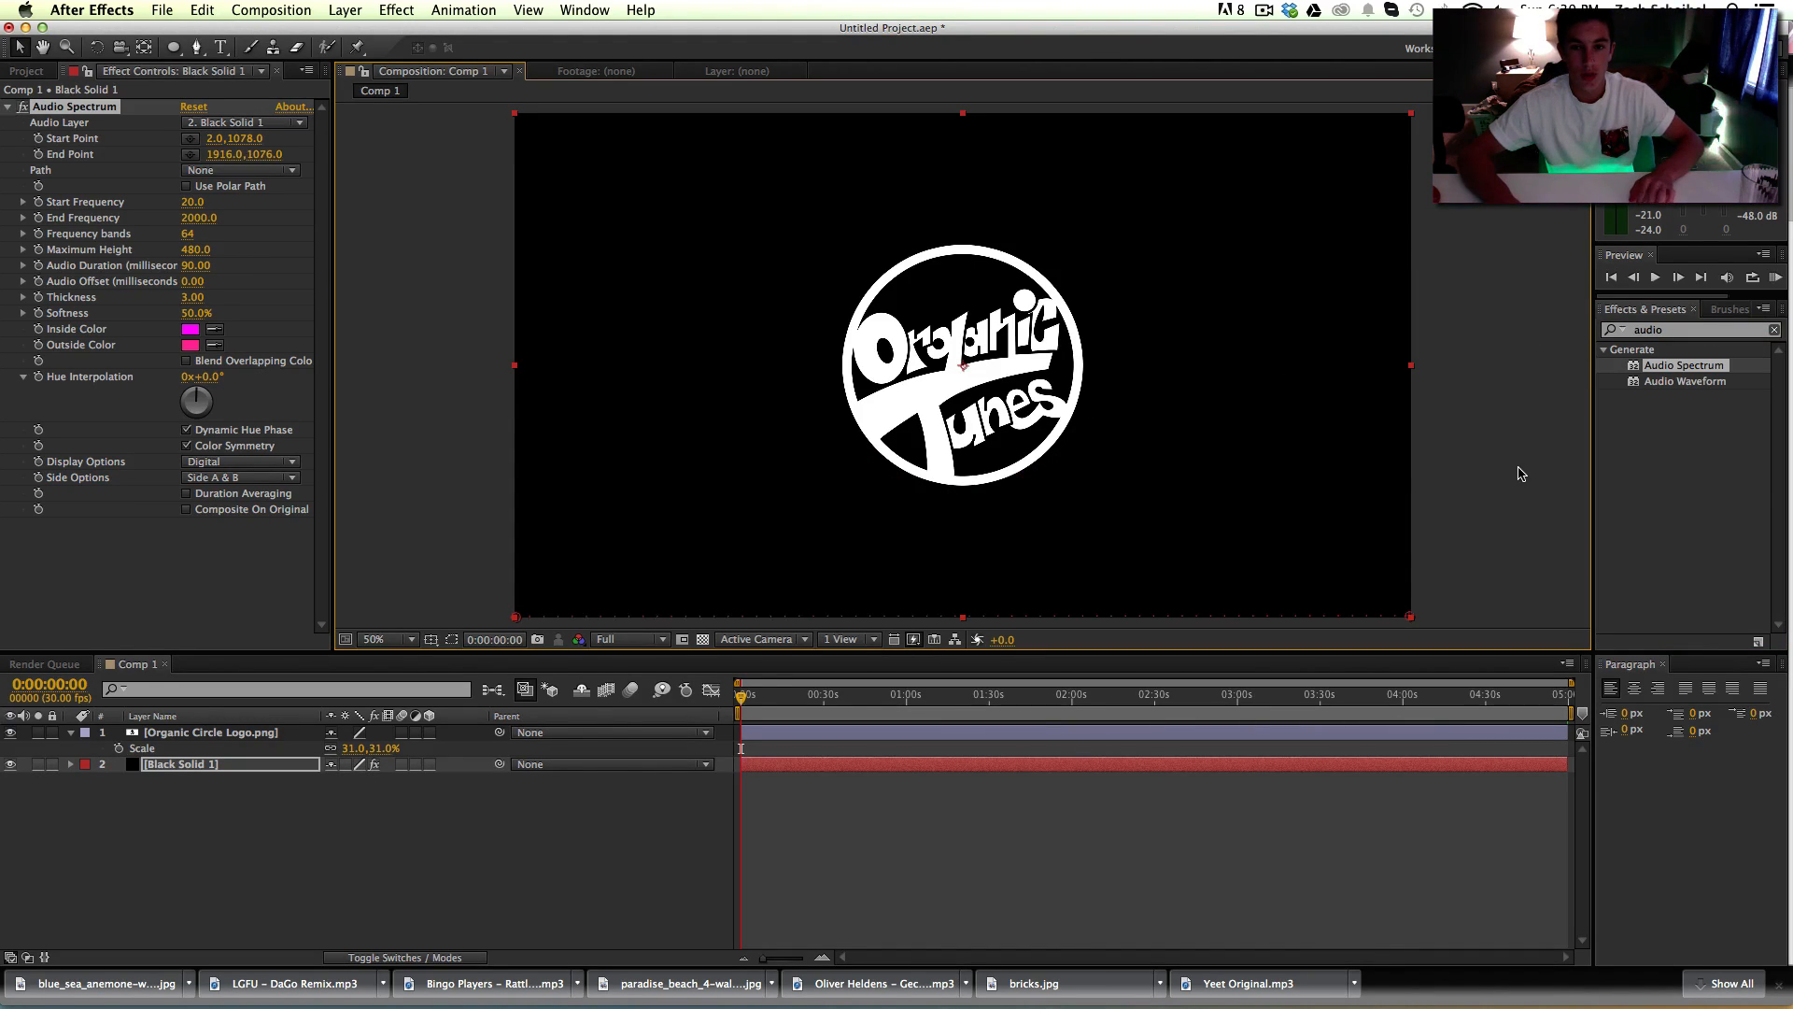
Step: Search the effects for "polar" and apply Polar Coordinates to the black solid
left_click(1688, 334)
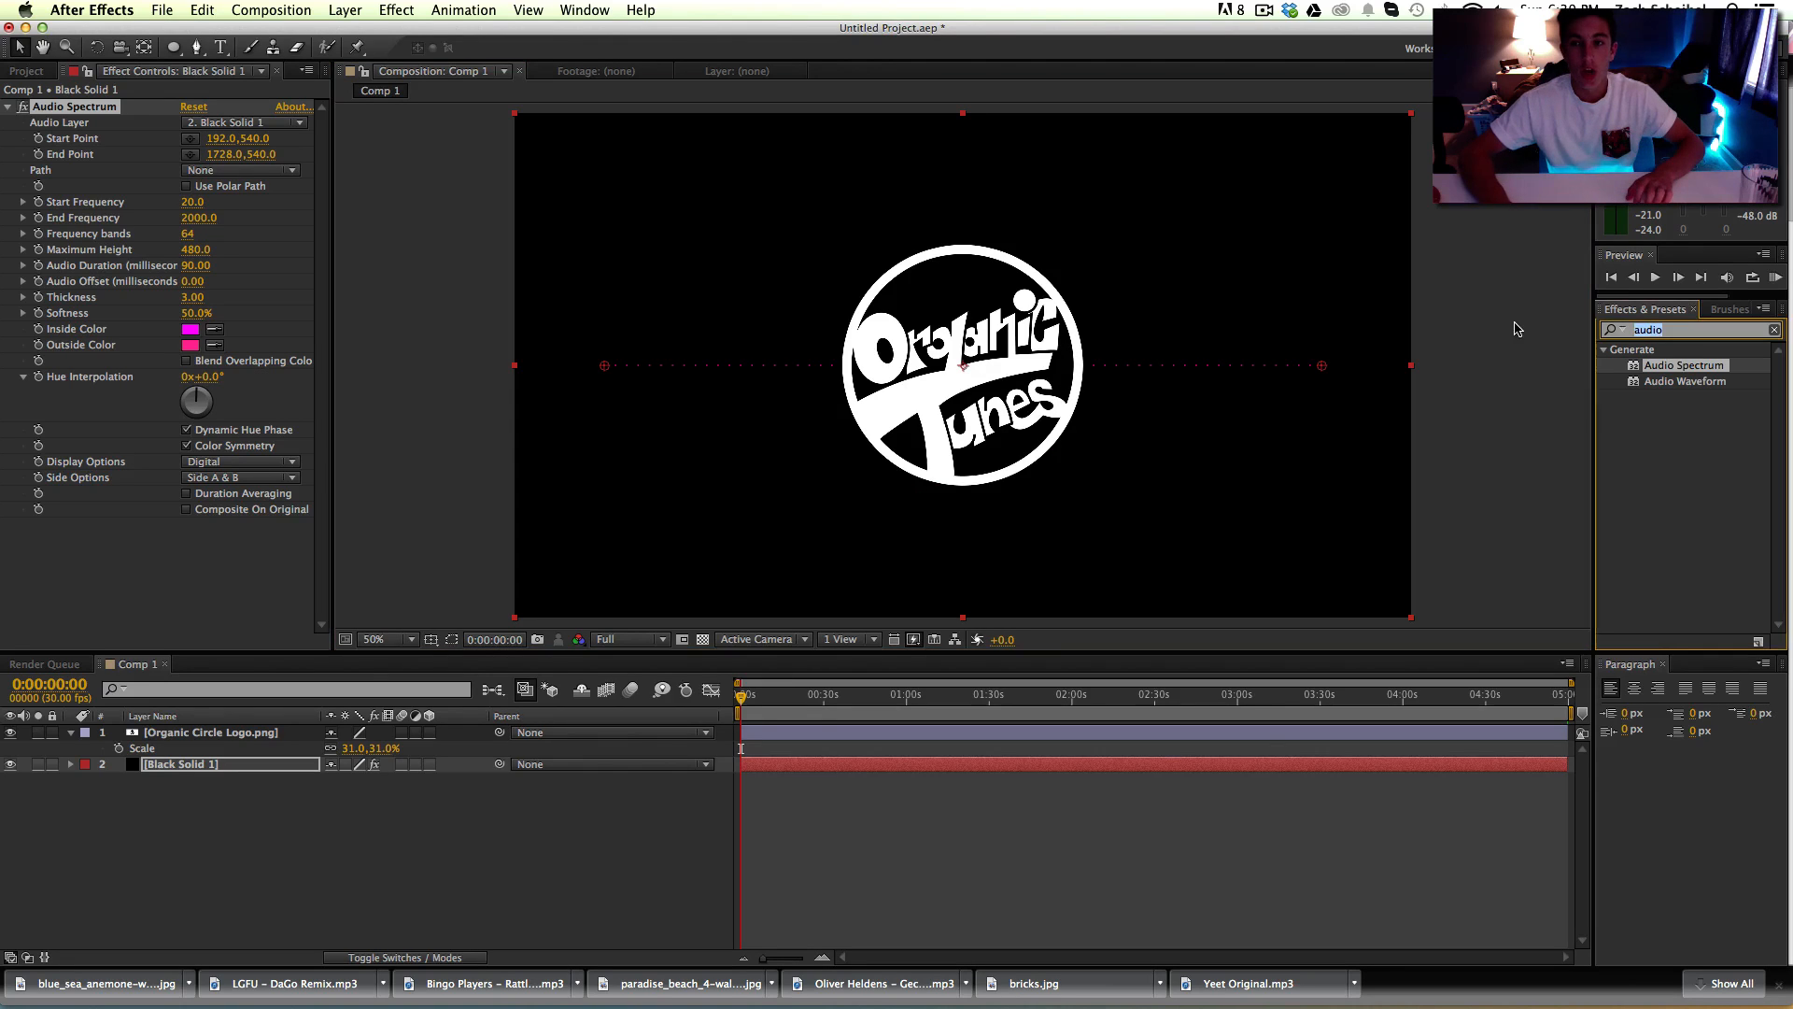
type("polar")
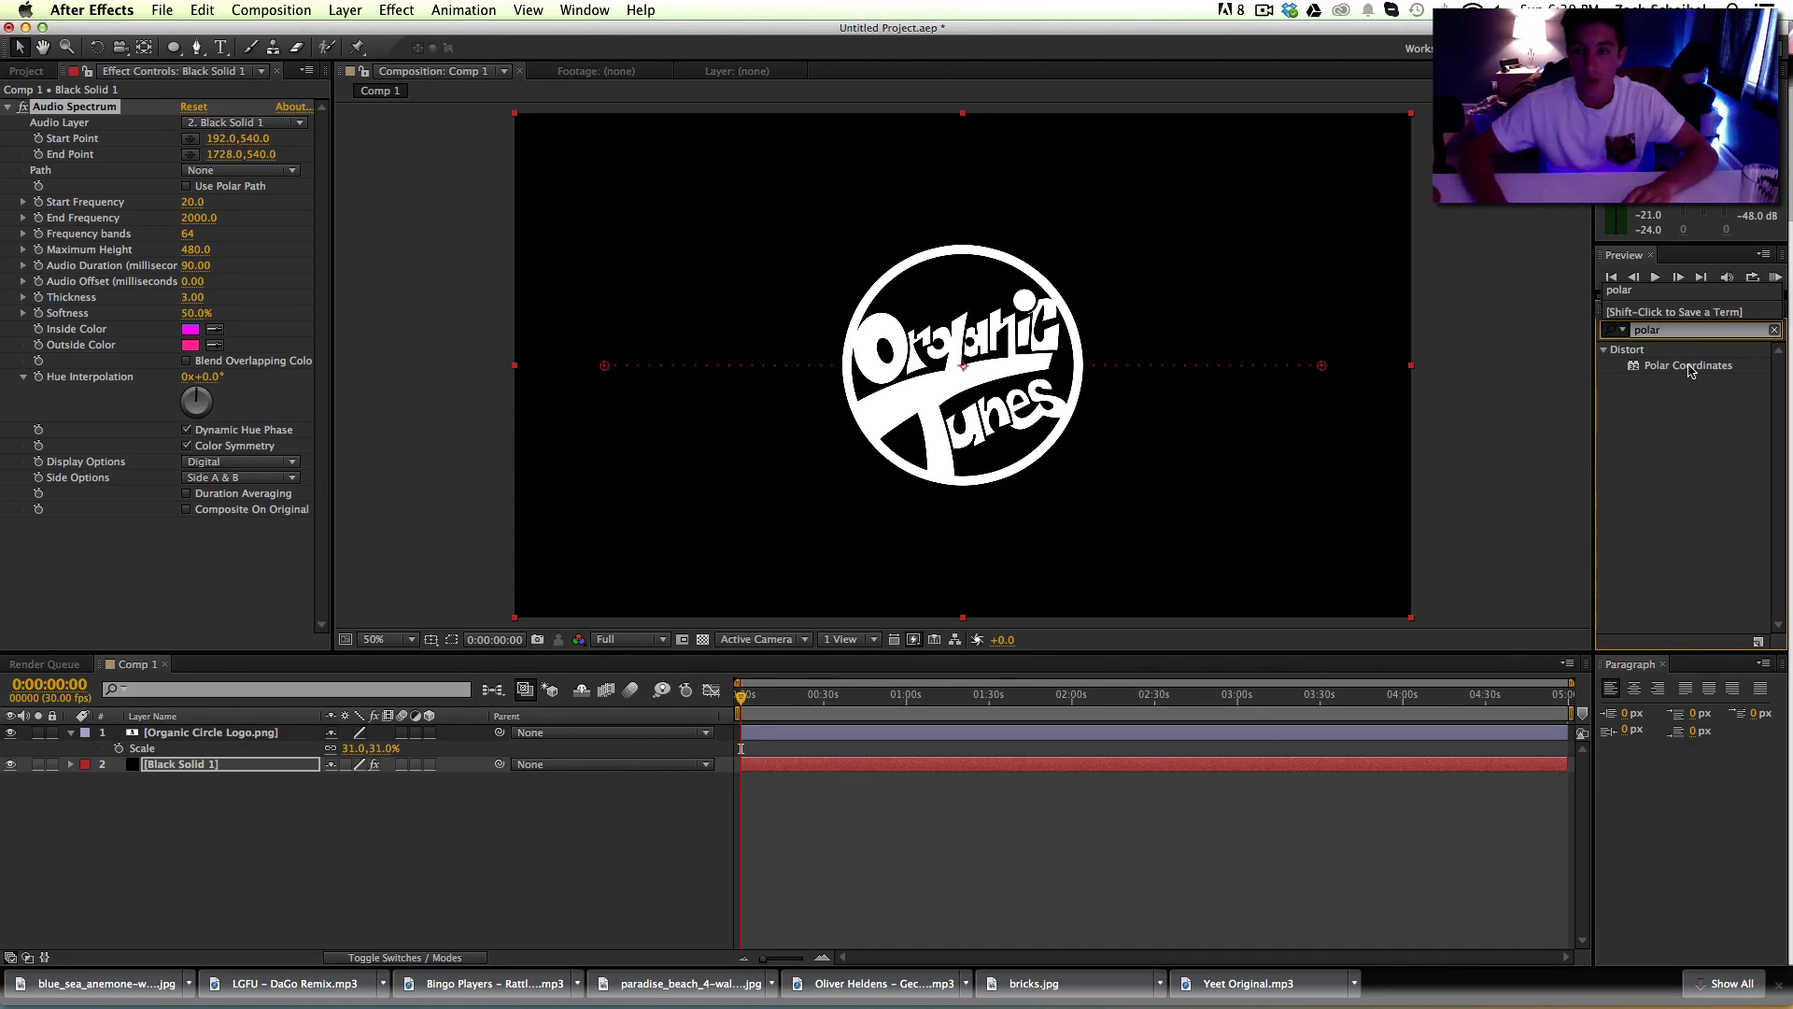
left_click_drag(1689, 372, 262, 768)
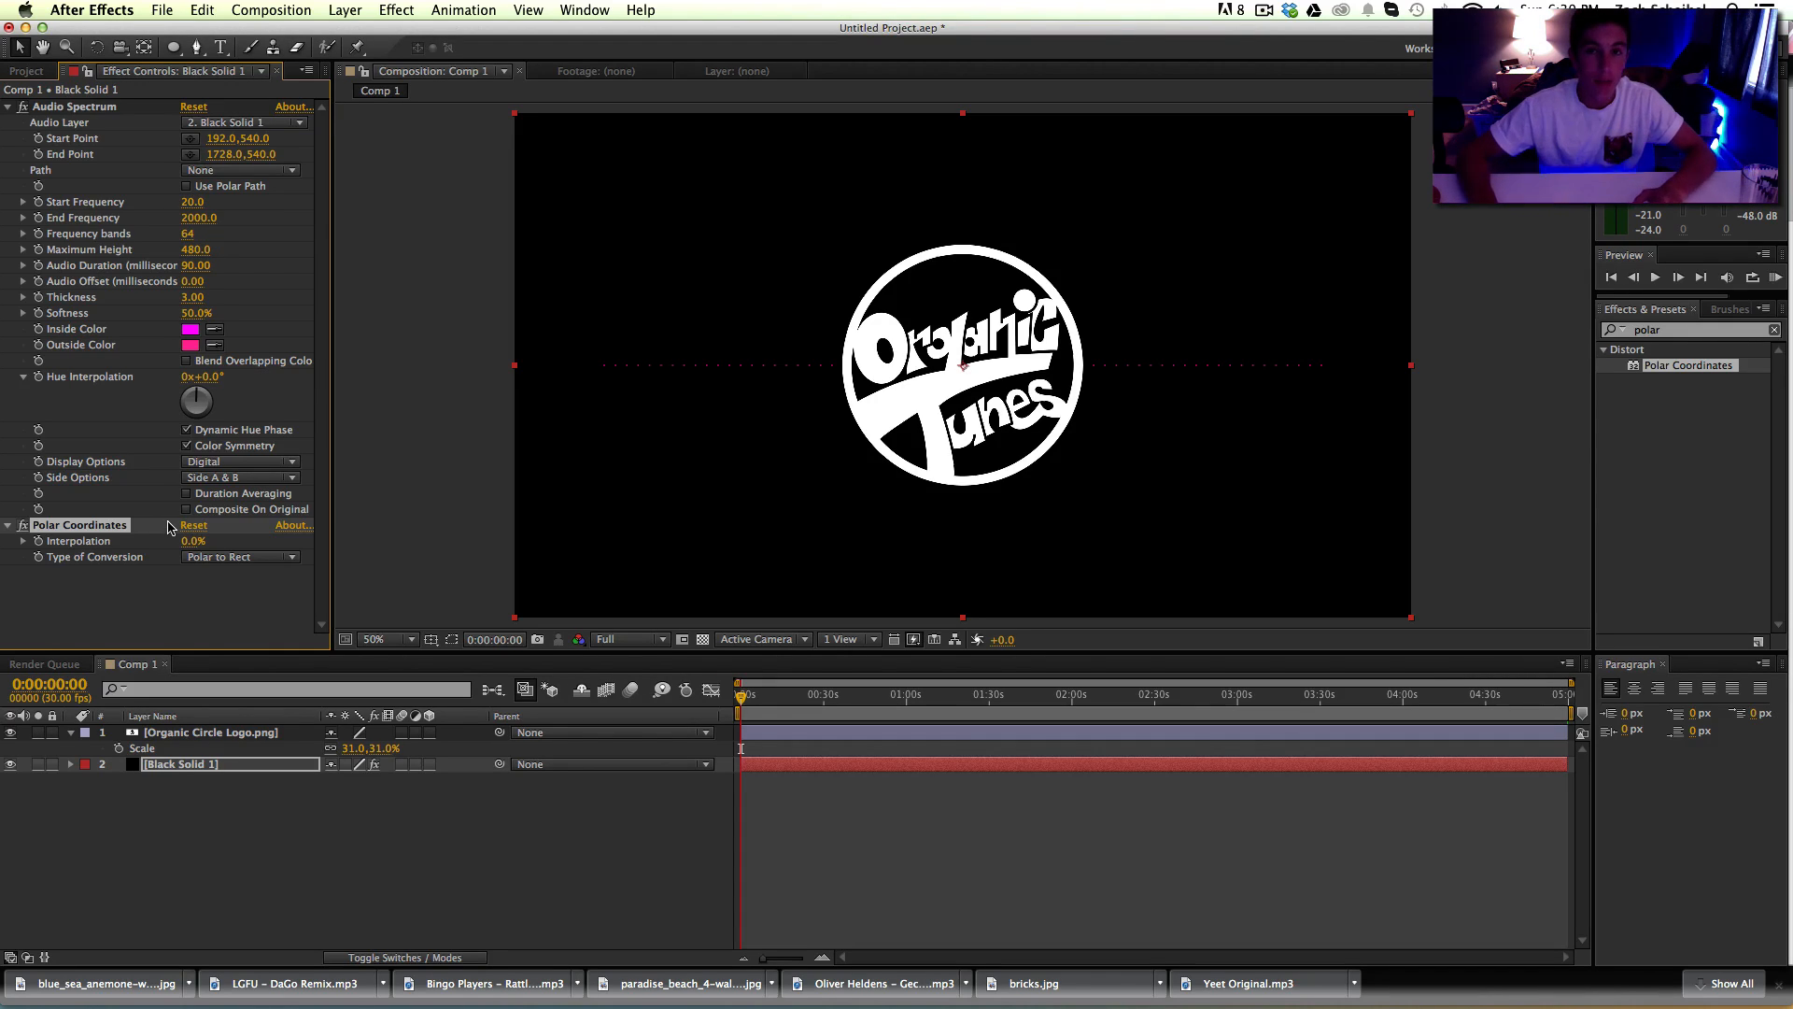
Step: Set the Polar Coordinates conversion type to Rect to Polar and its interpolation to 100%
left_click(213, 558)
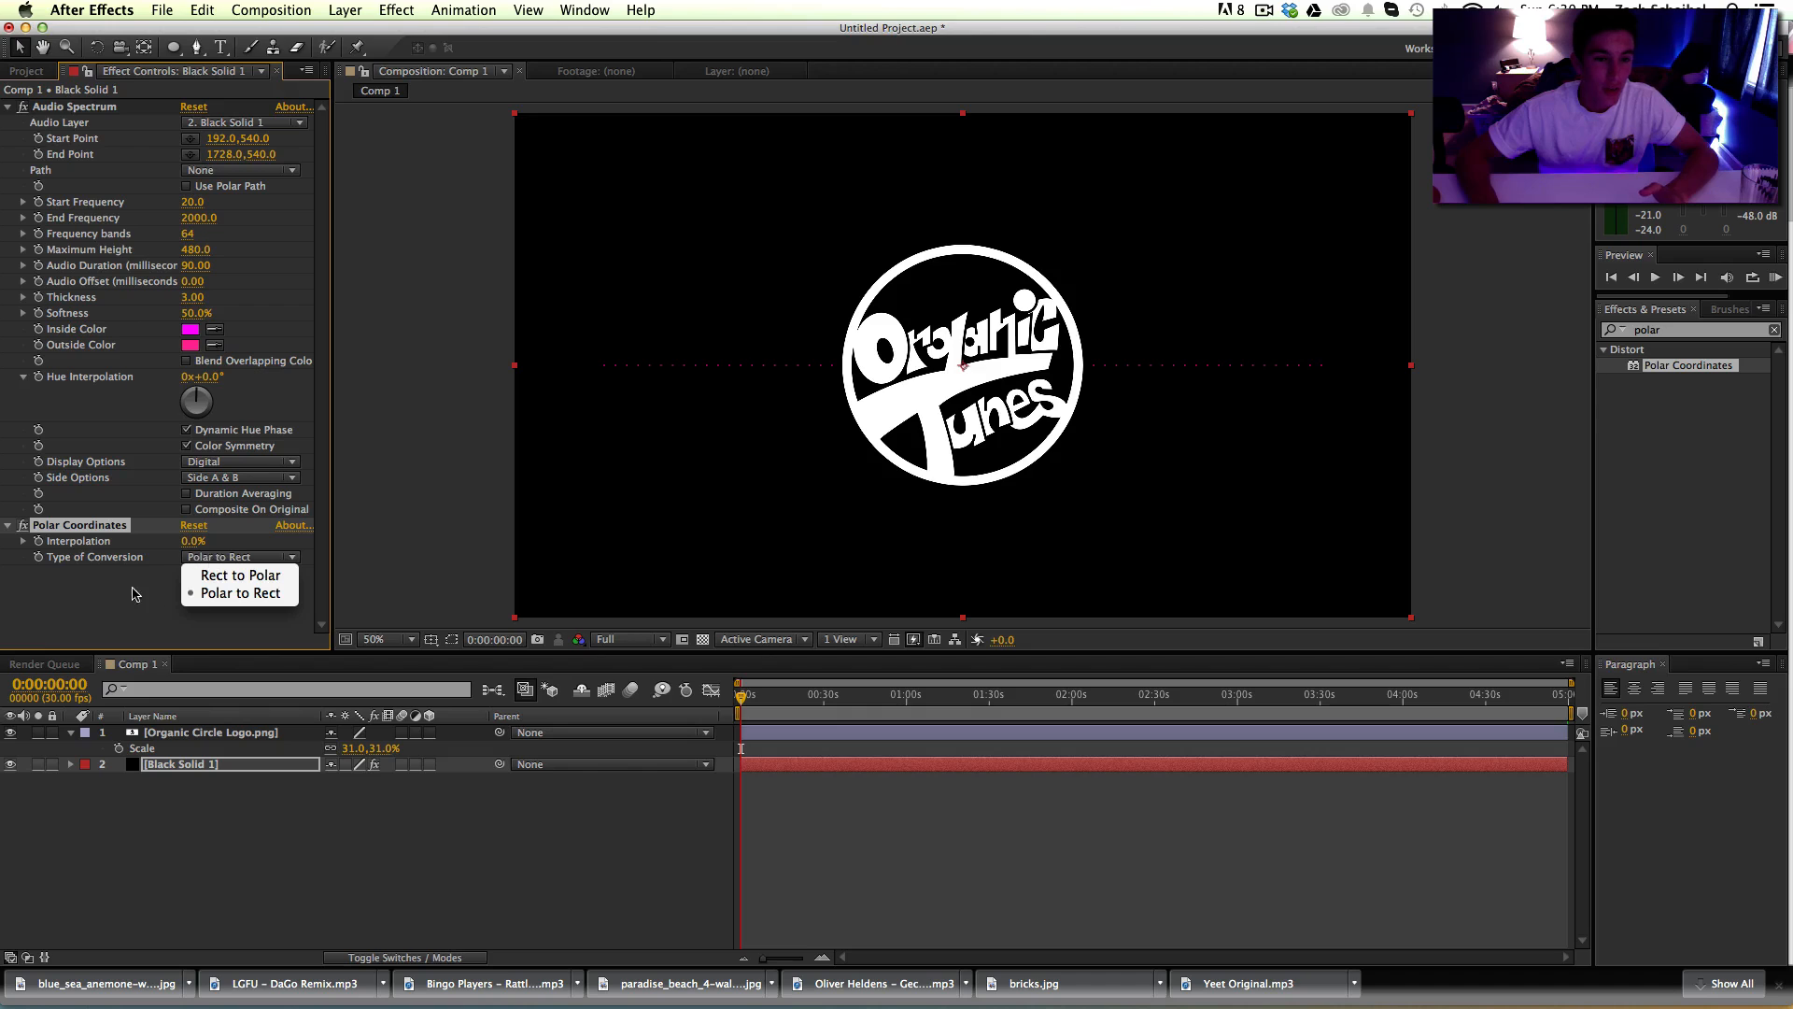
left_click(262, 577)
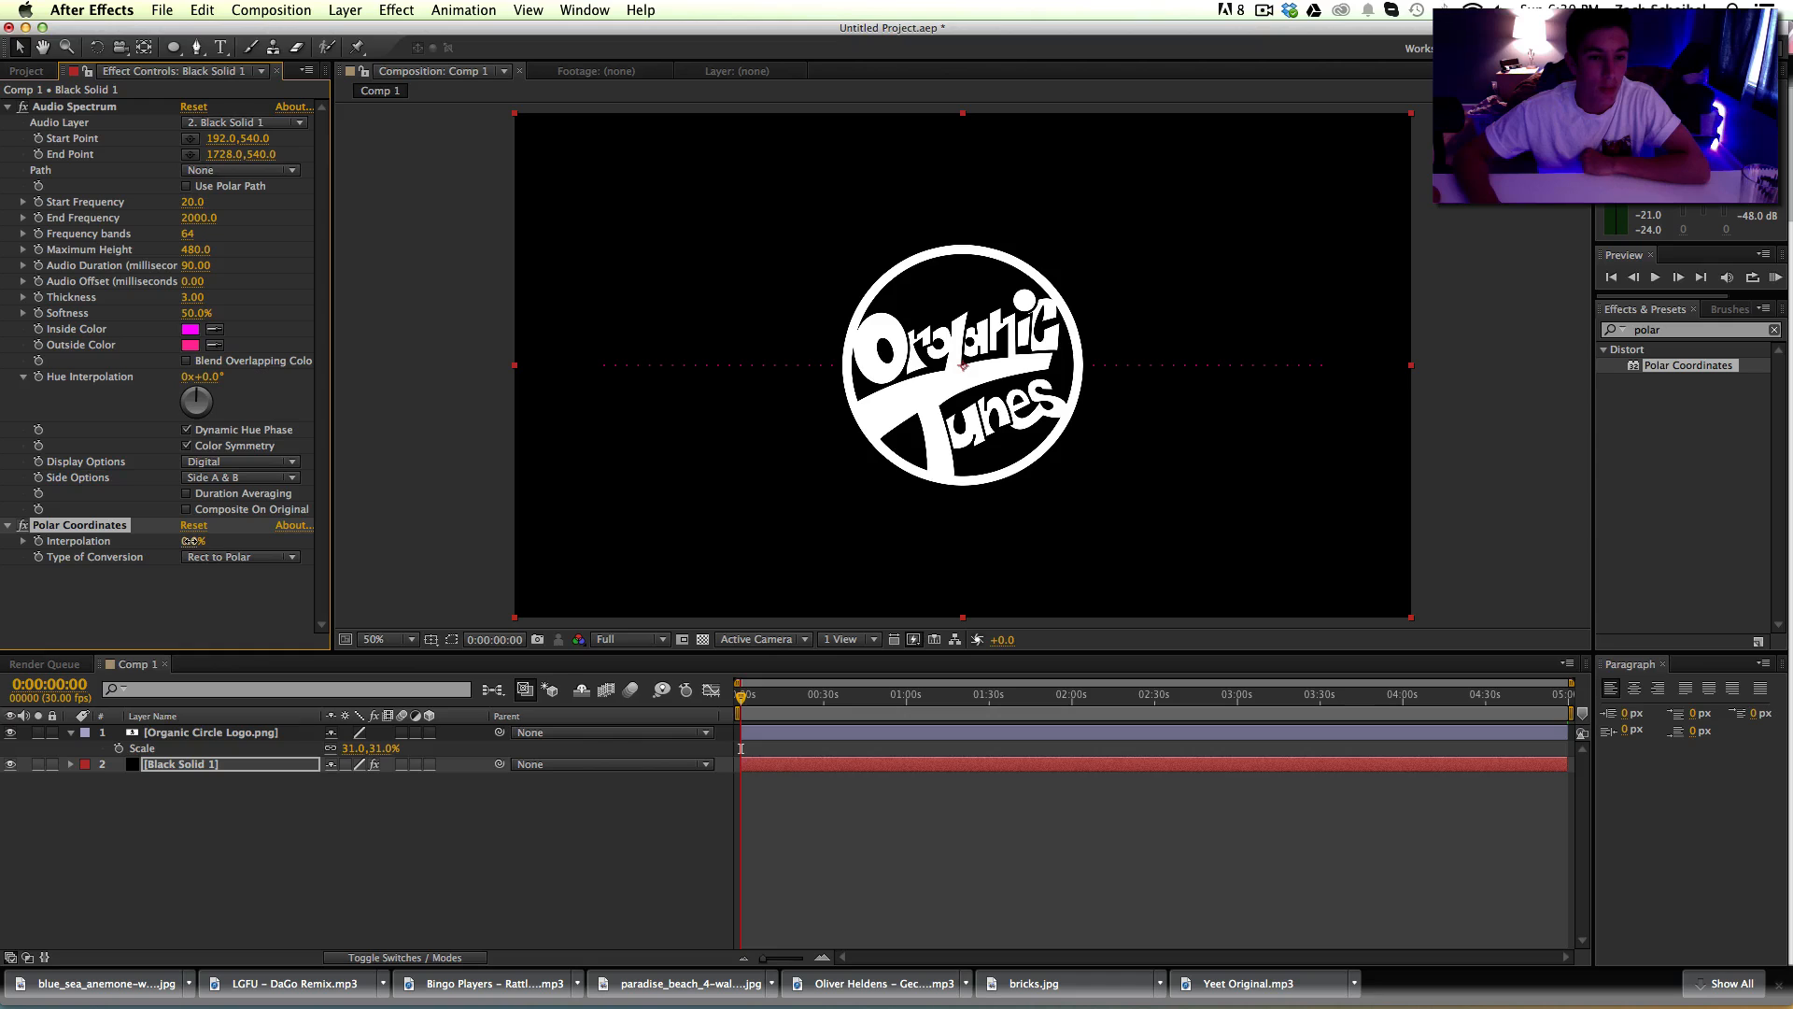
left_click_drag(190, 541, 601, 536)
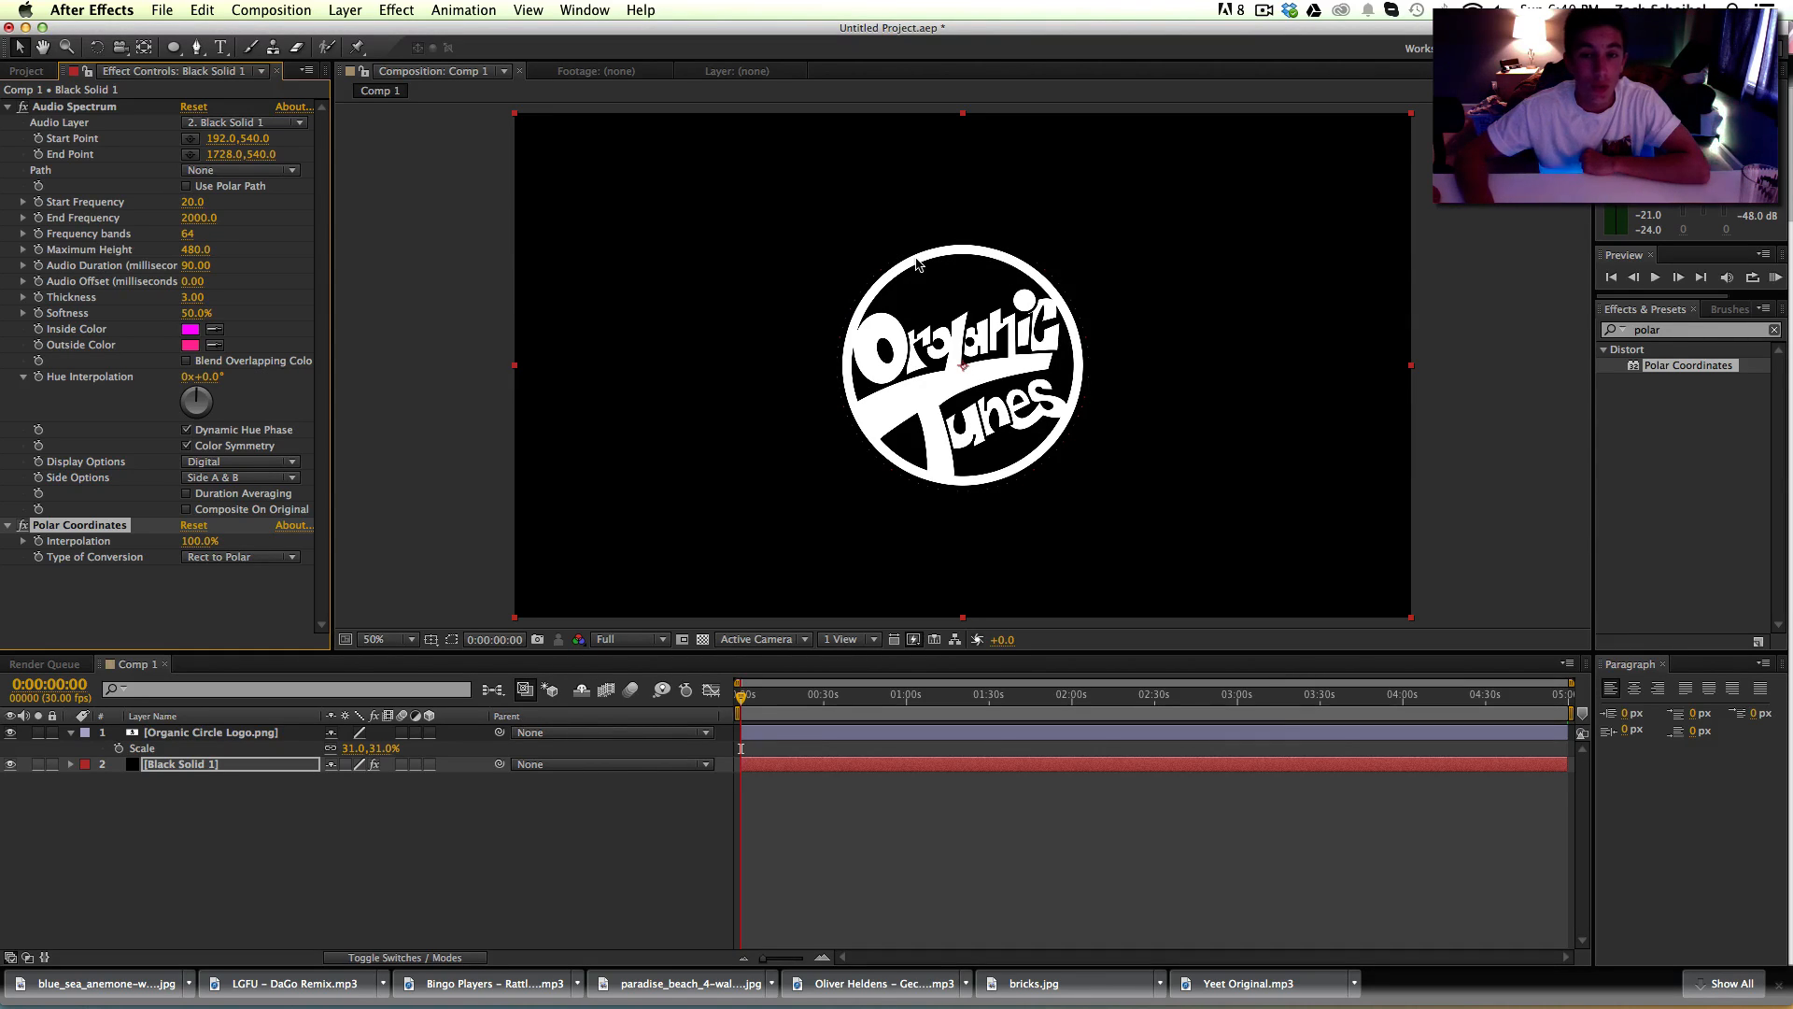
left_click_drag(211, 544, 255, 547)
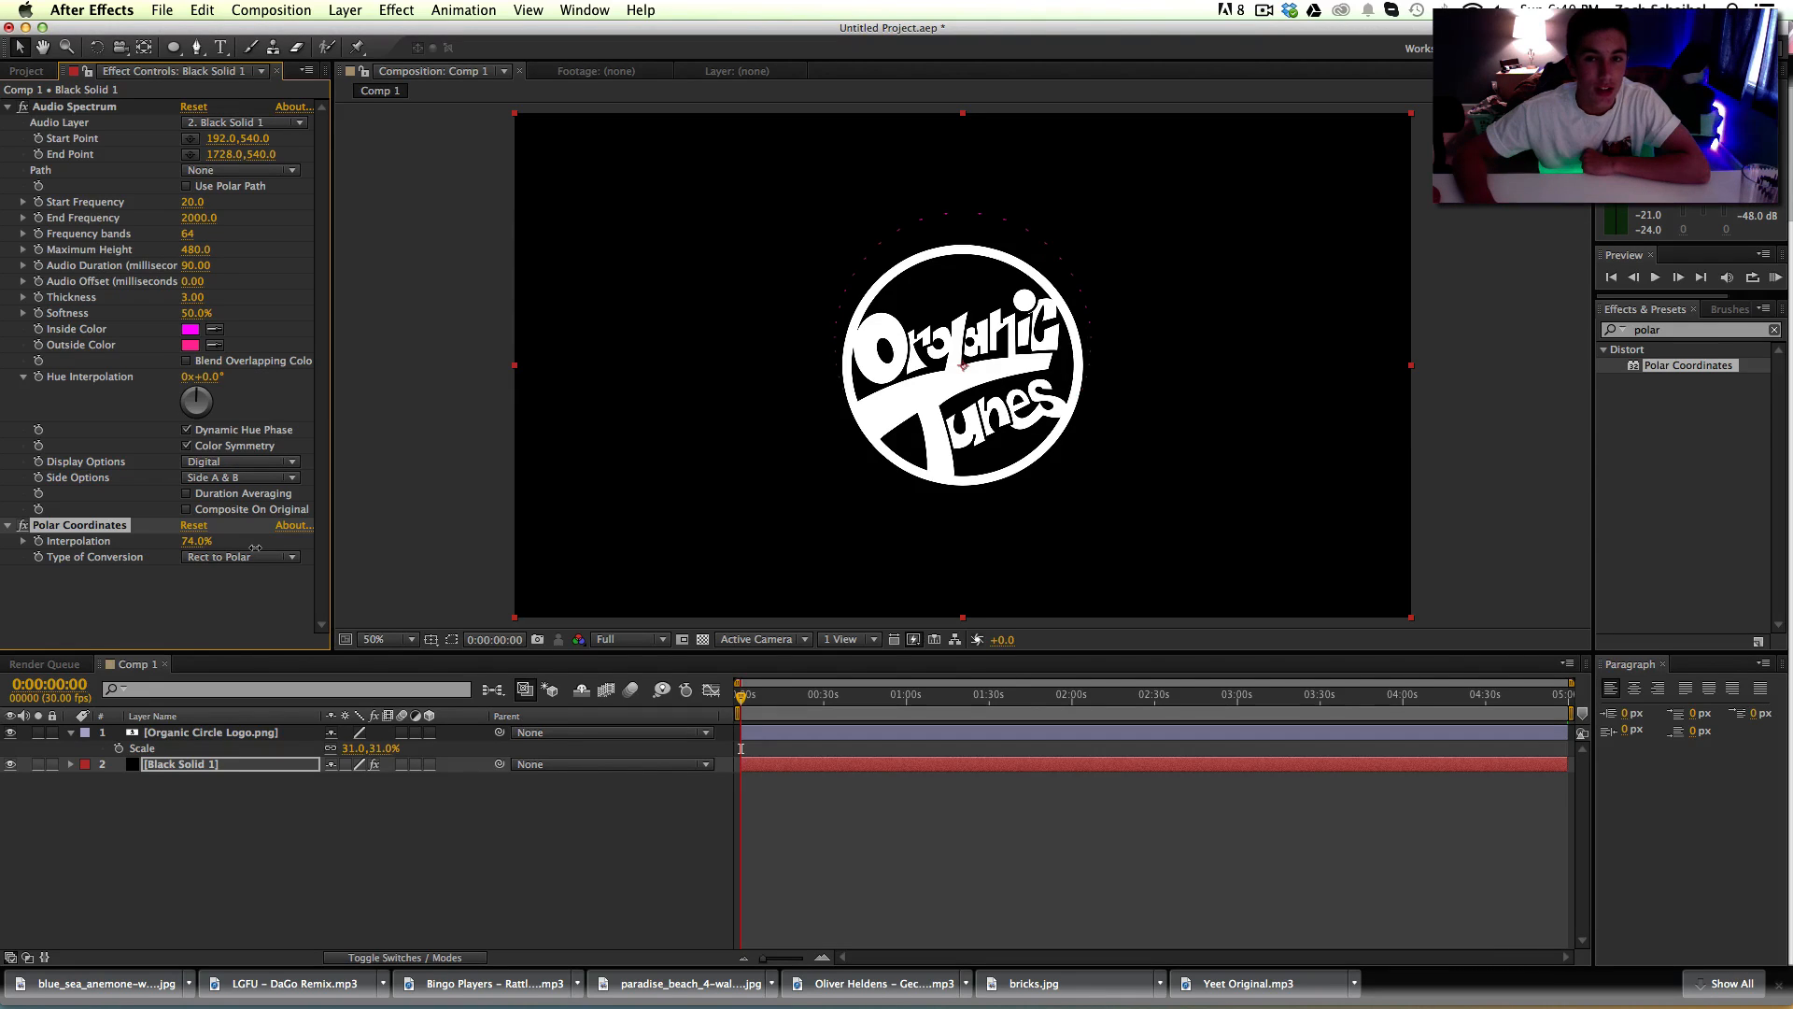
left_click_drag(255, 547, 253, 548)
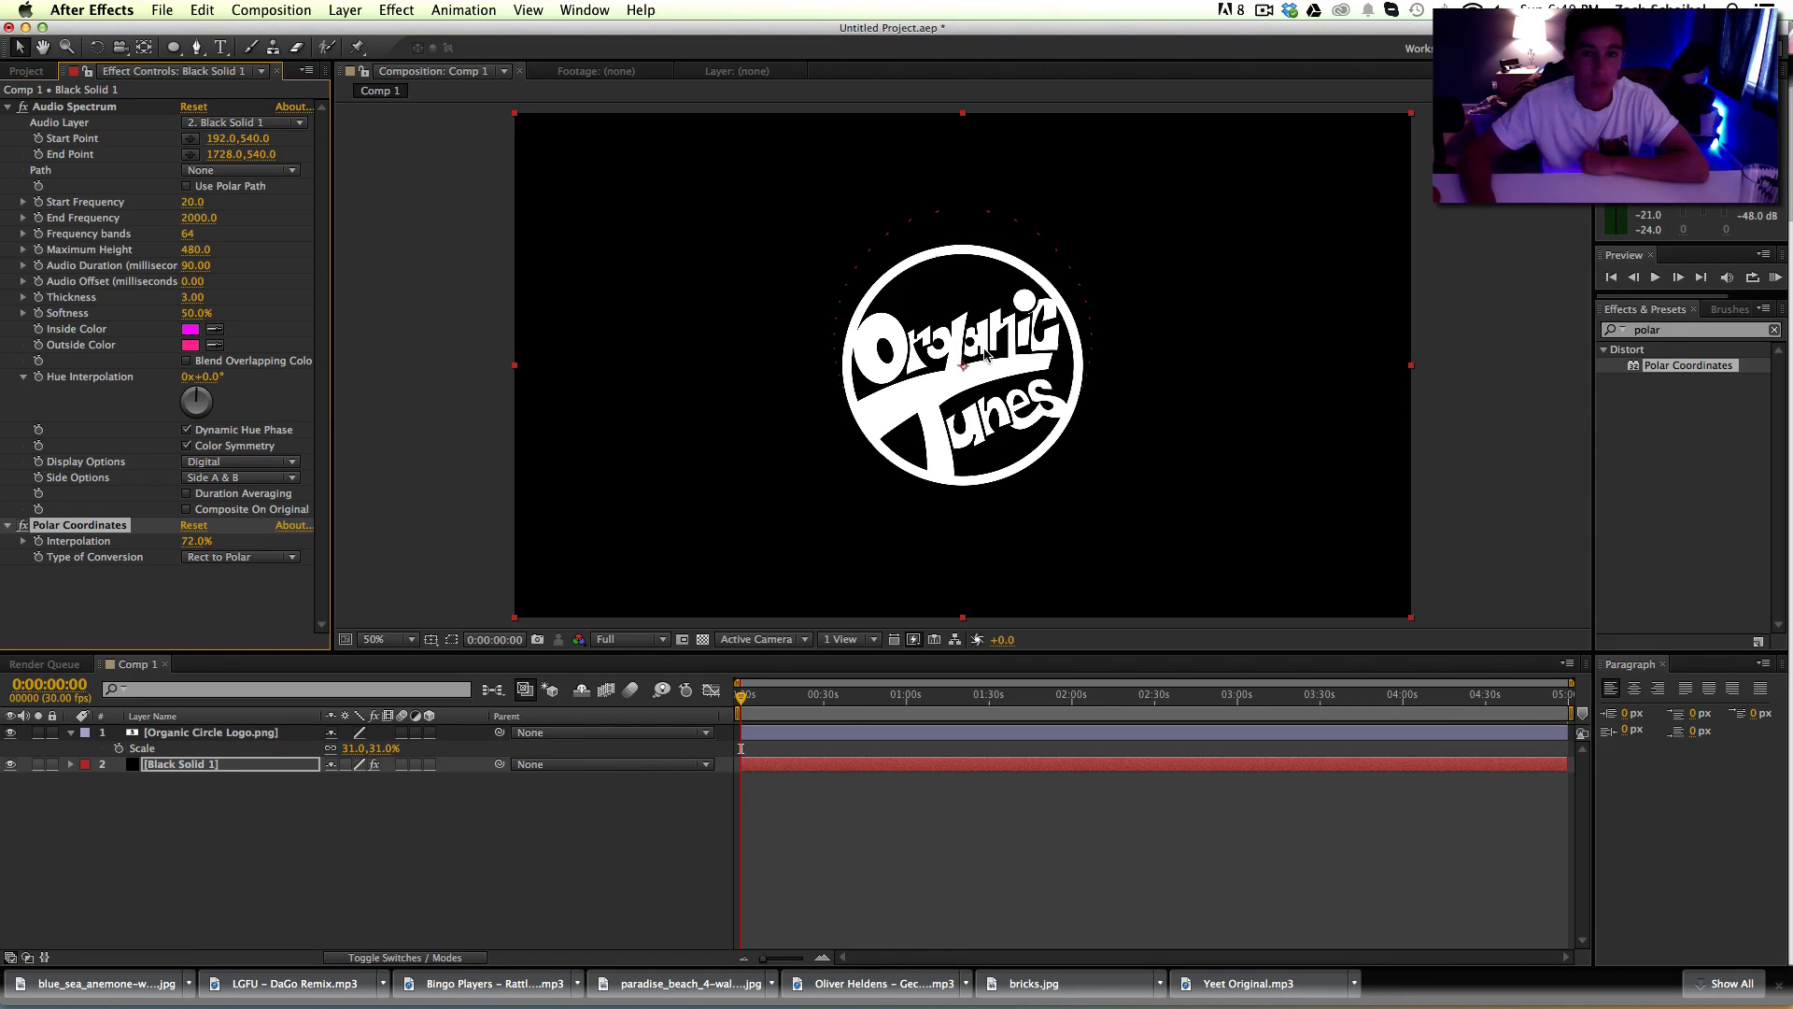
left_click_drag(178, 543, 342, 550)
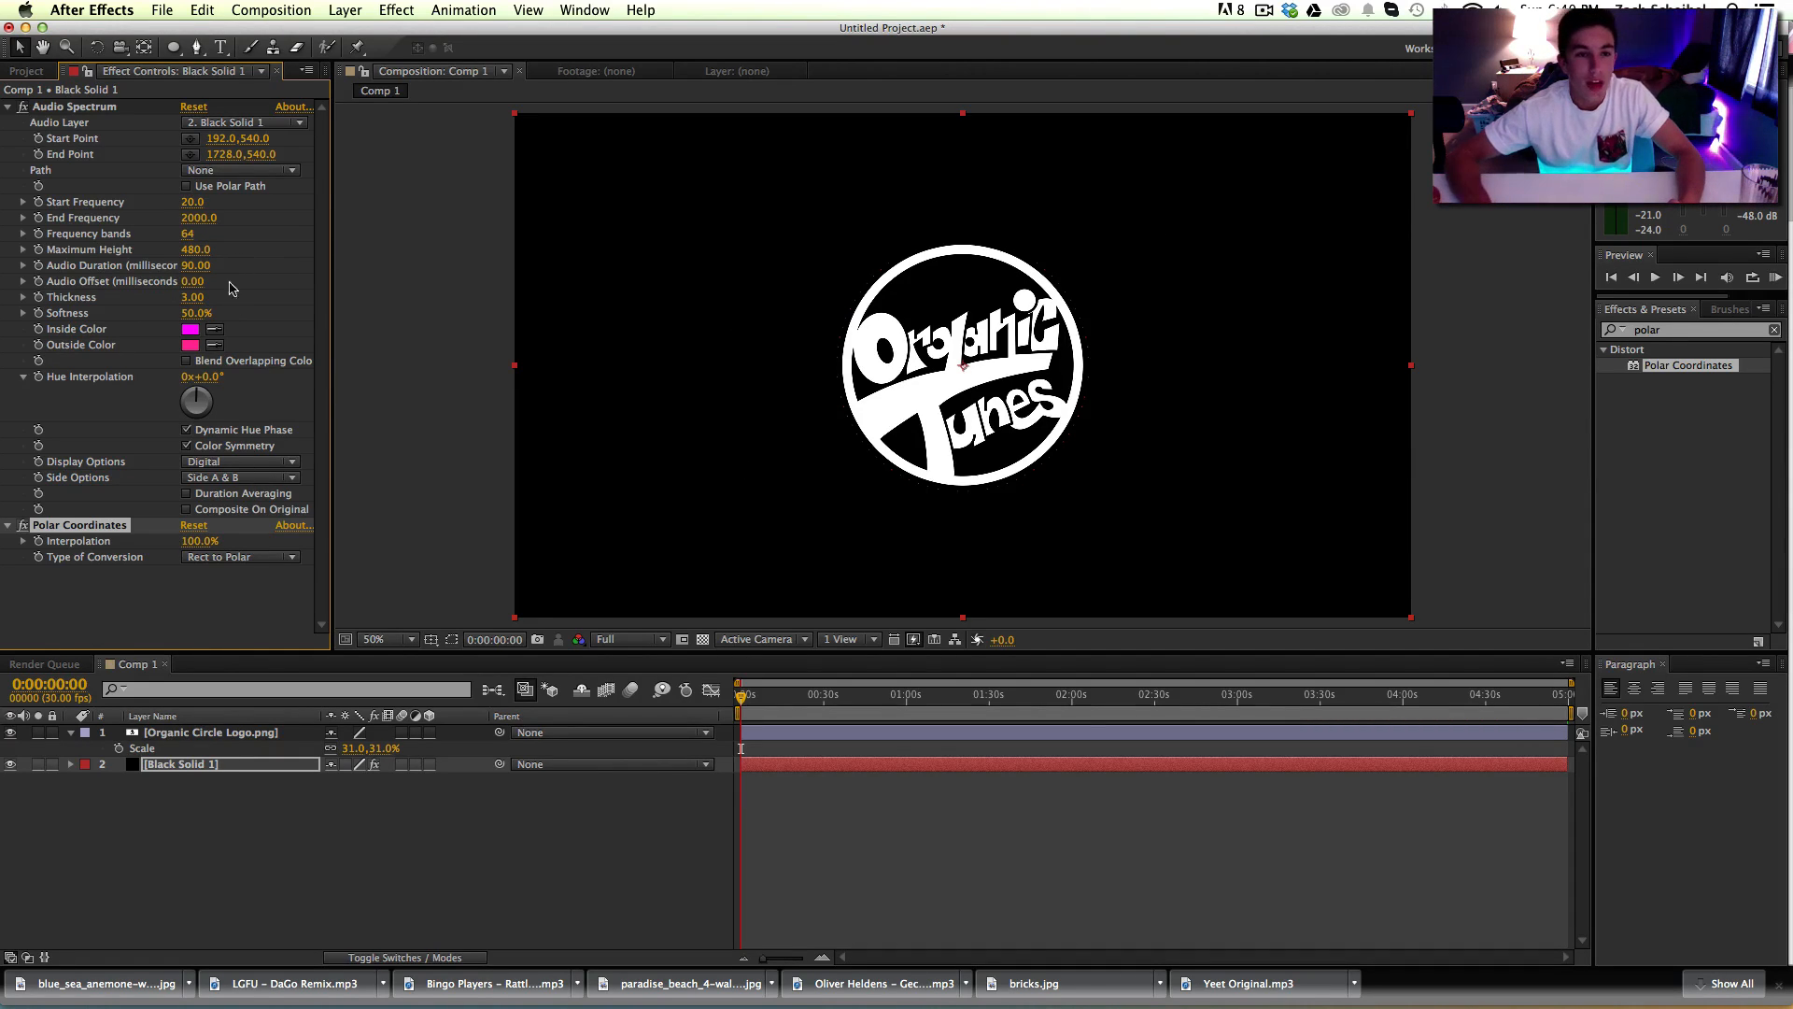
Step: Set both the inside and outside colors of the Audio Spectrum to white (FFFFFF)
left_click(189, 329)
left_click_drag(913, 693, 695, 606)
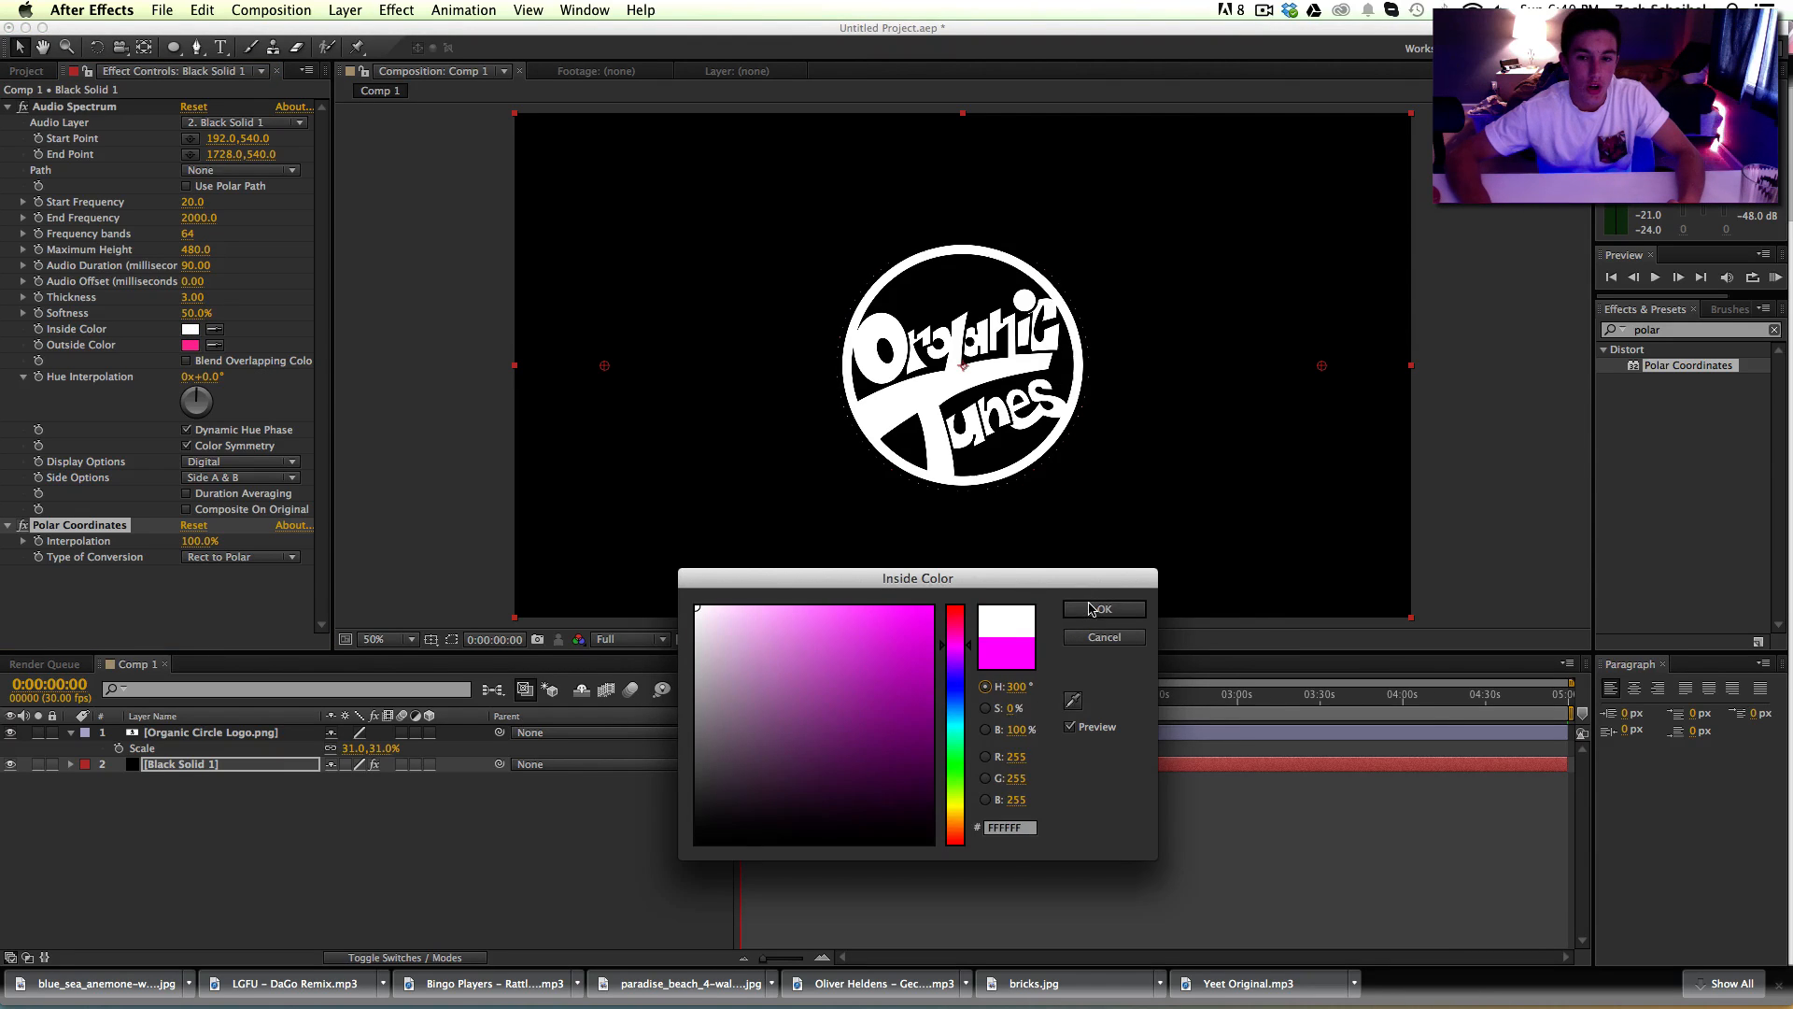
left_click(1095, 609)
left_click(188, 346)
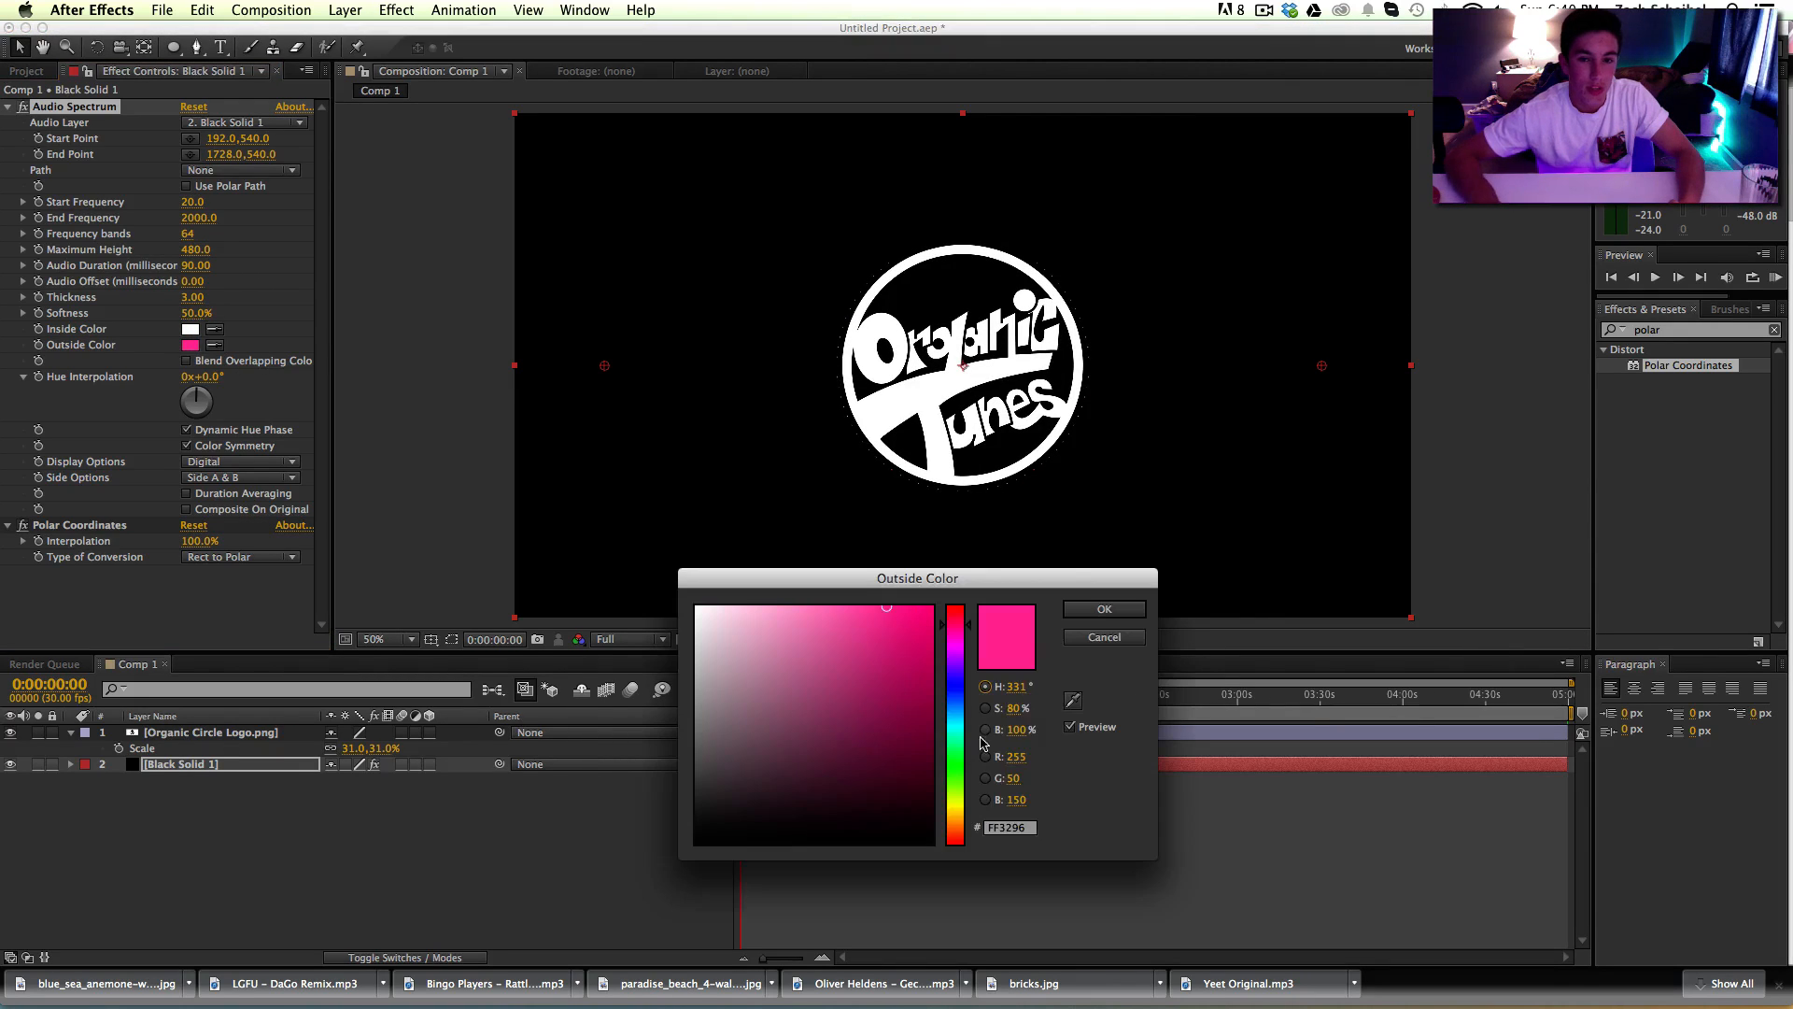
left_click_drag(897, 654, 624, 517)
left_click(1103, 609)
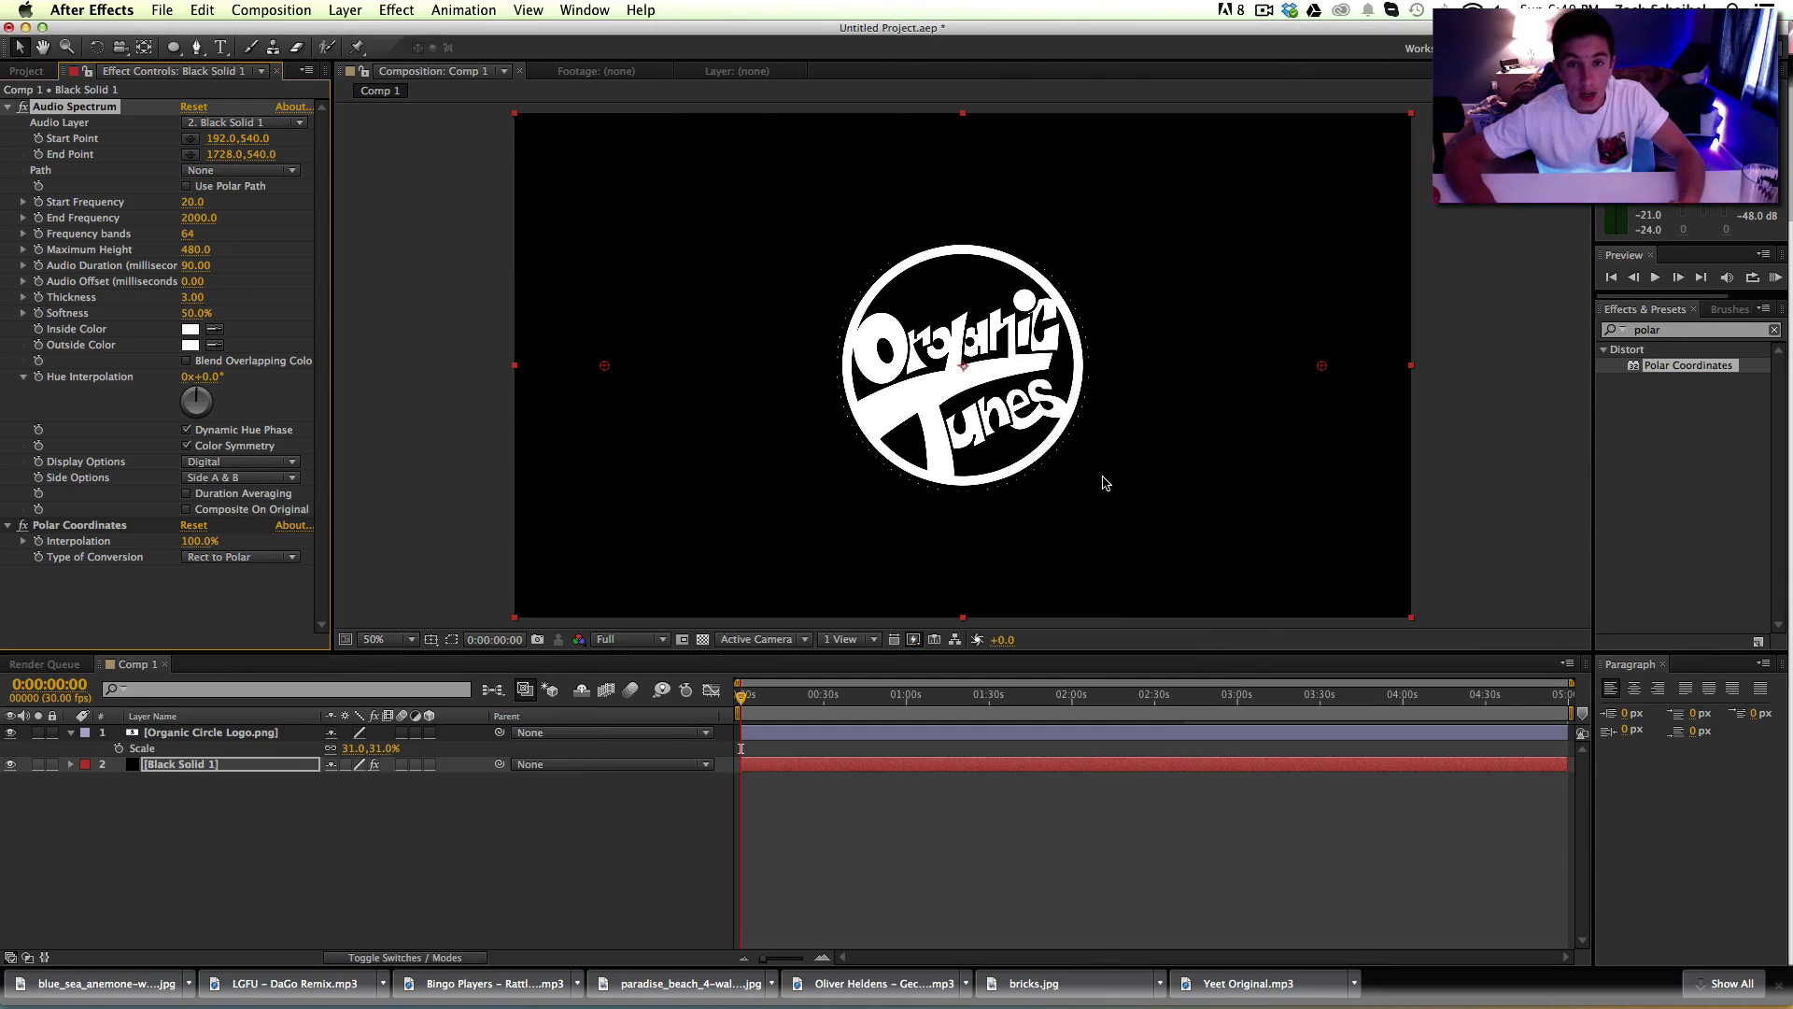
Step: Set the Audio Spectrum's thickness to 16.30, softness to 6% and maximum height to 800
scroll(1106, 483, "up", 1)
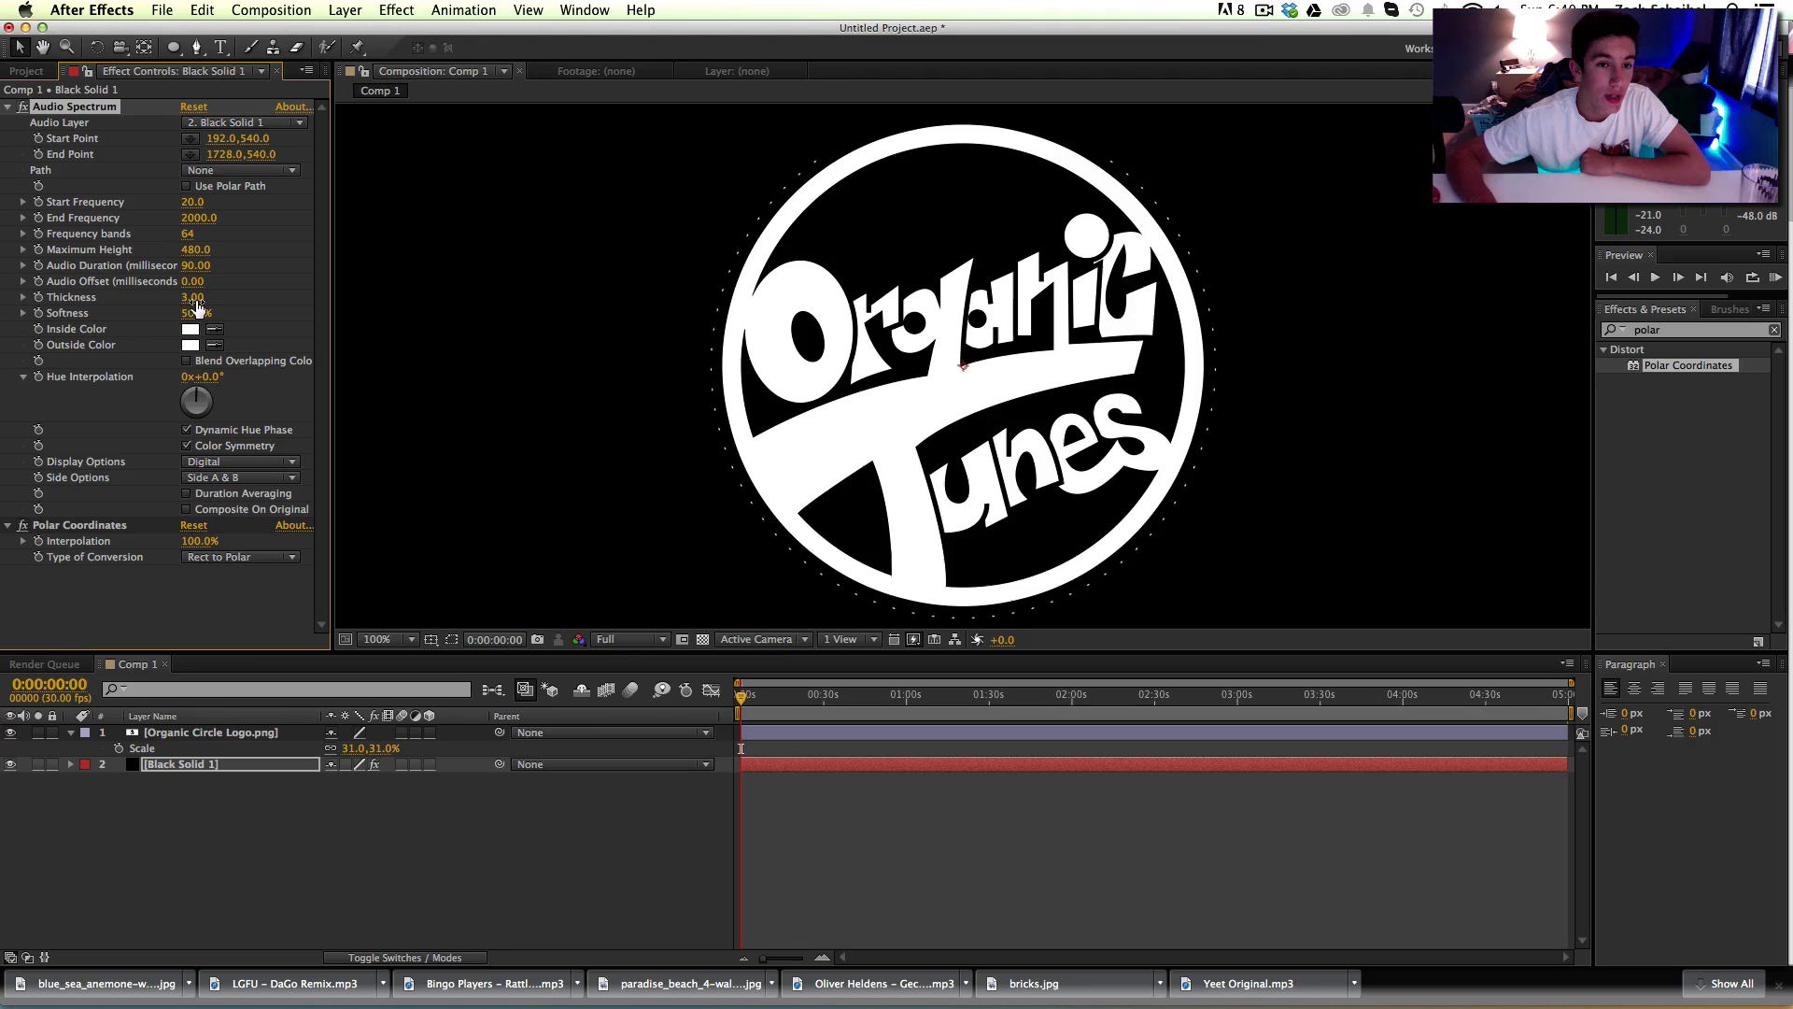
left_click_drag(194, 297, 320, 297)
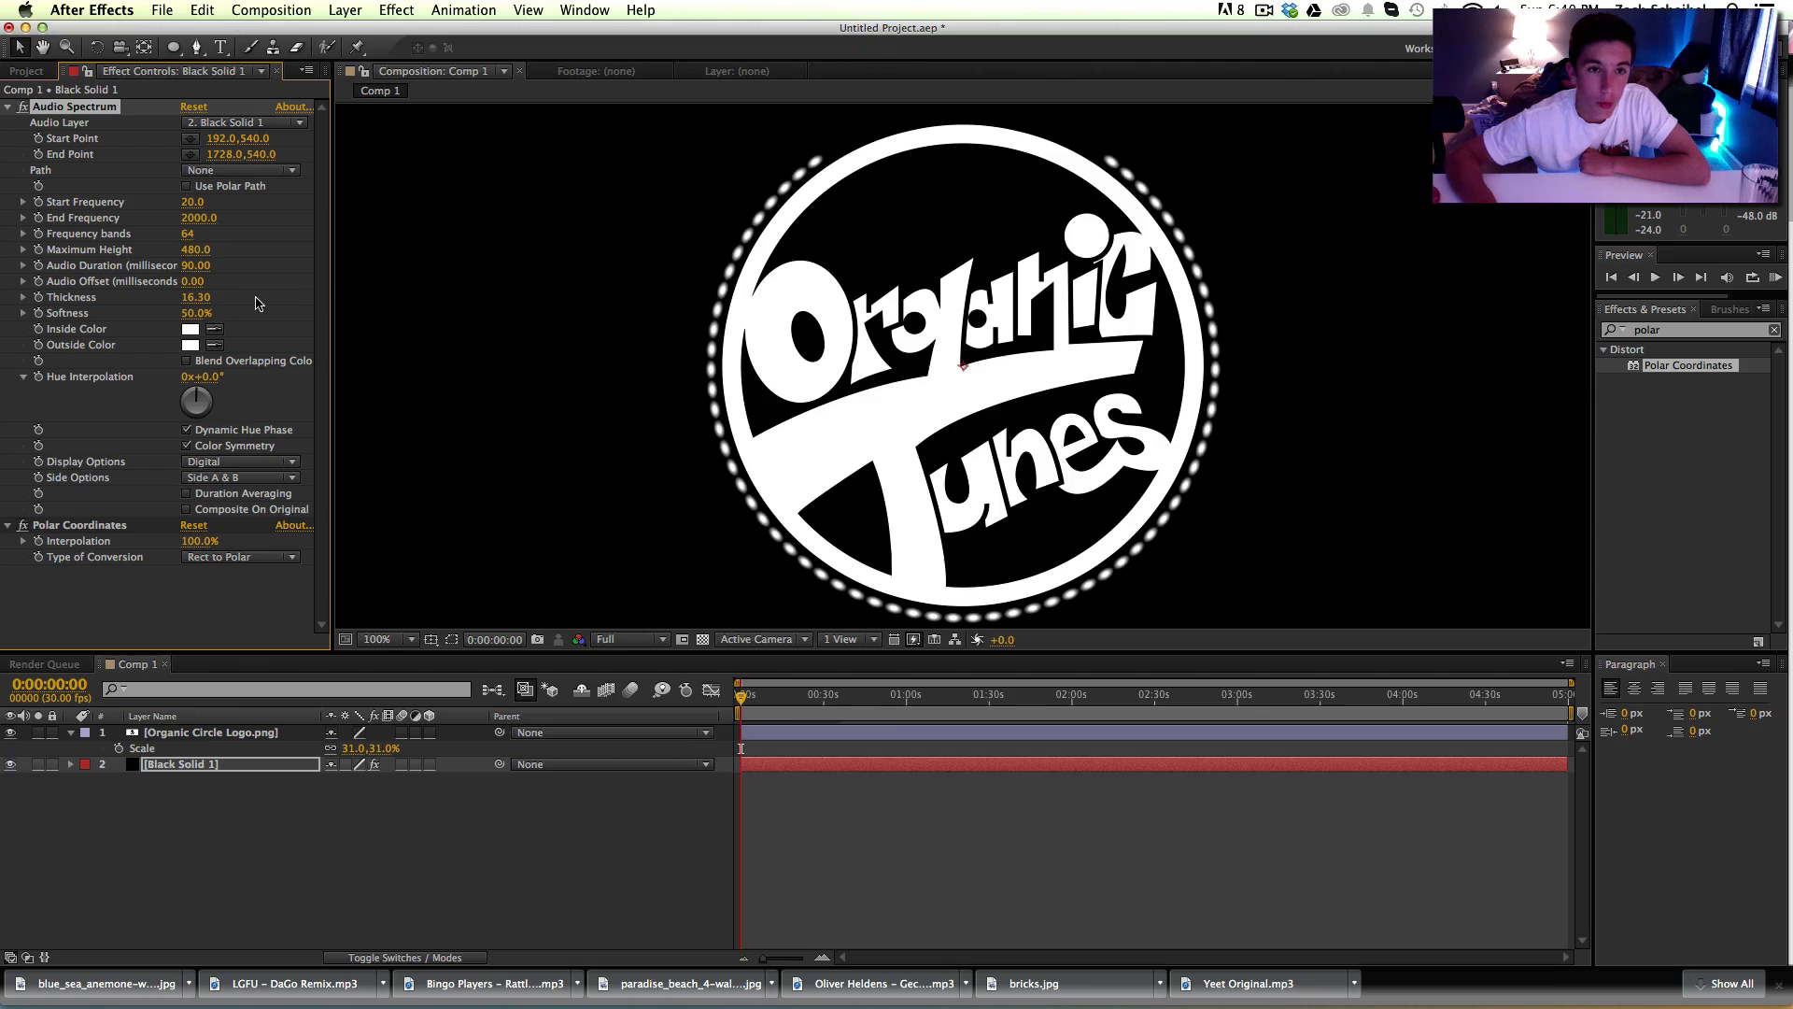
left_click_drag(197, 313, 5, 316)
left_click_drag(196, 313, 203, 313)
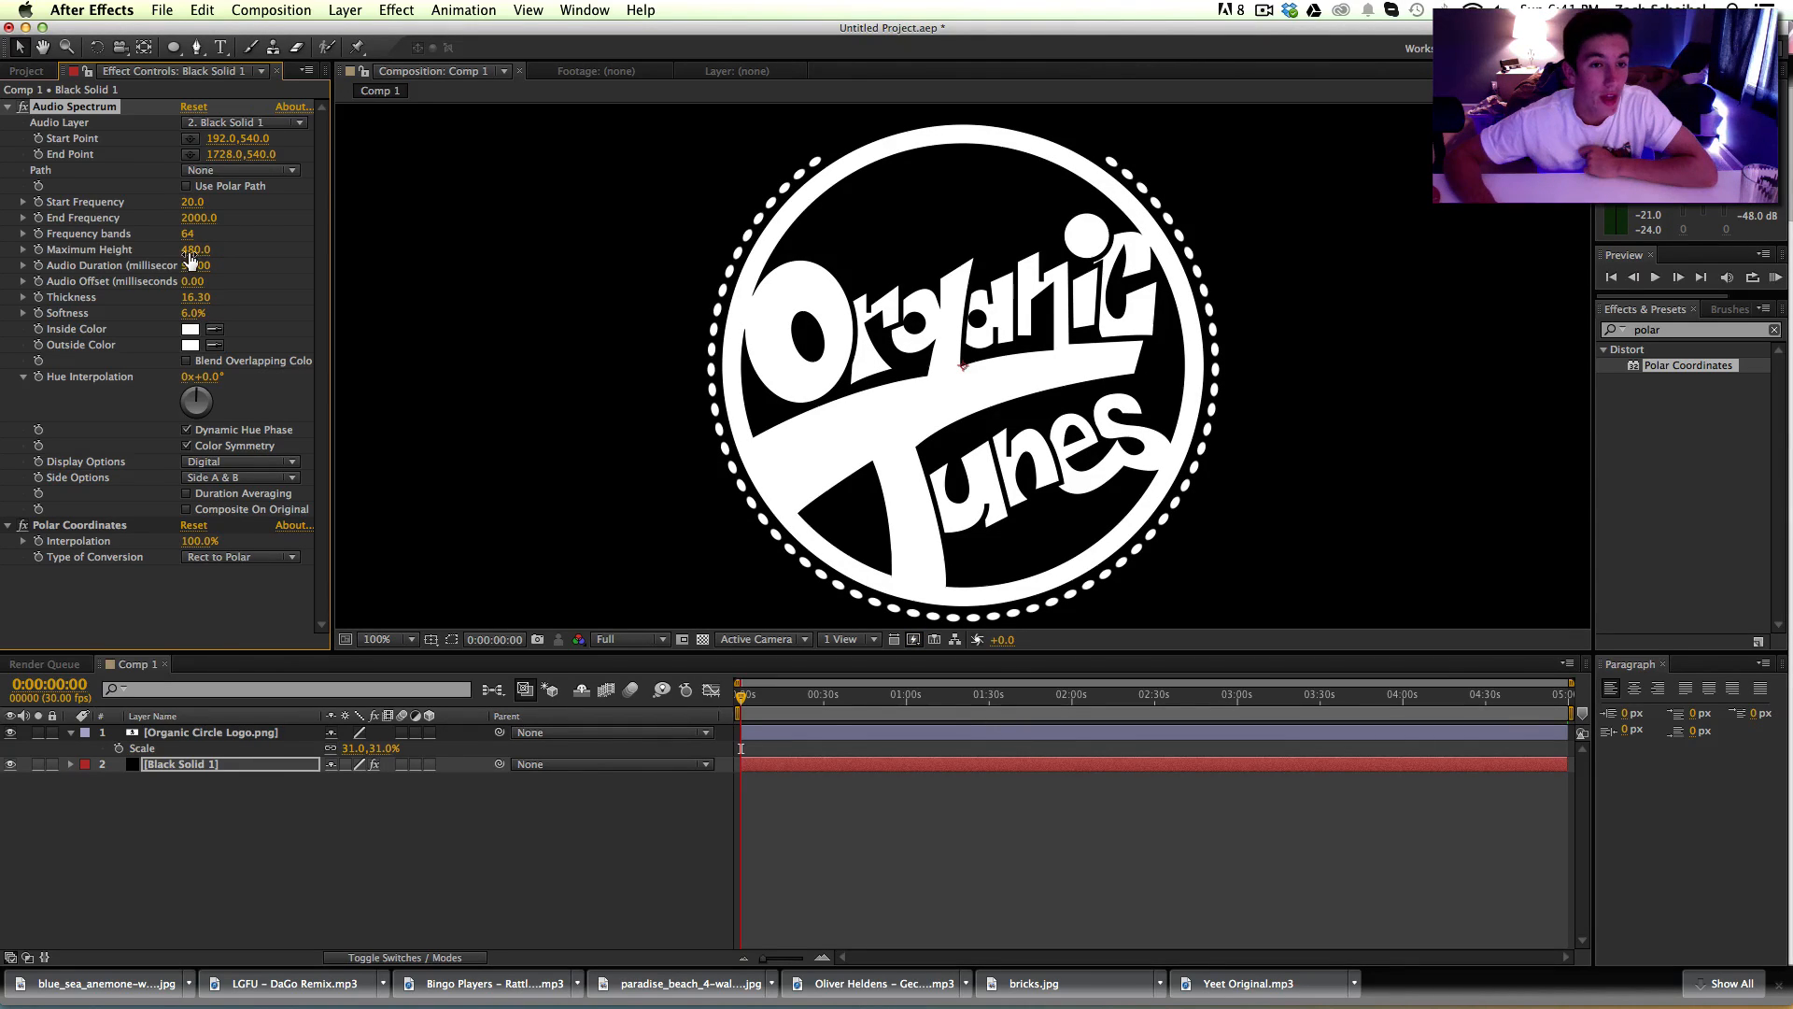
left_click_drag(196, 250, 236, 250)
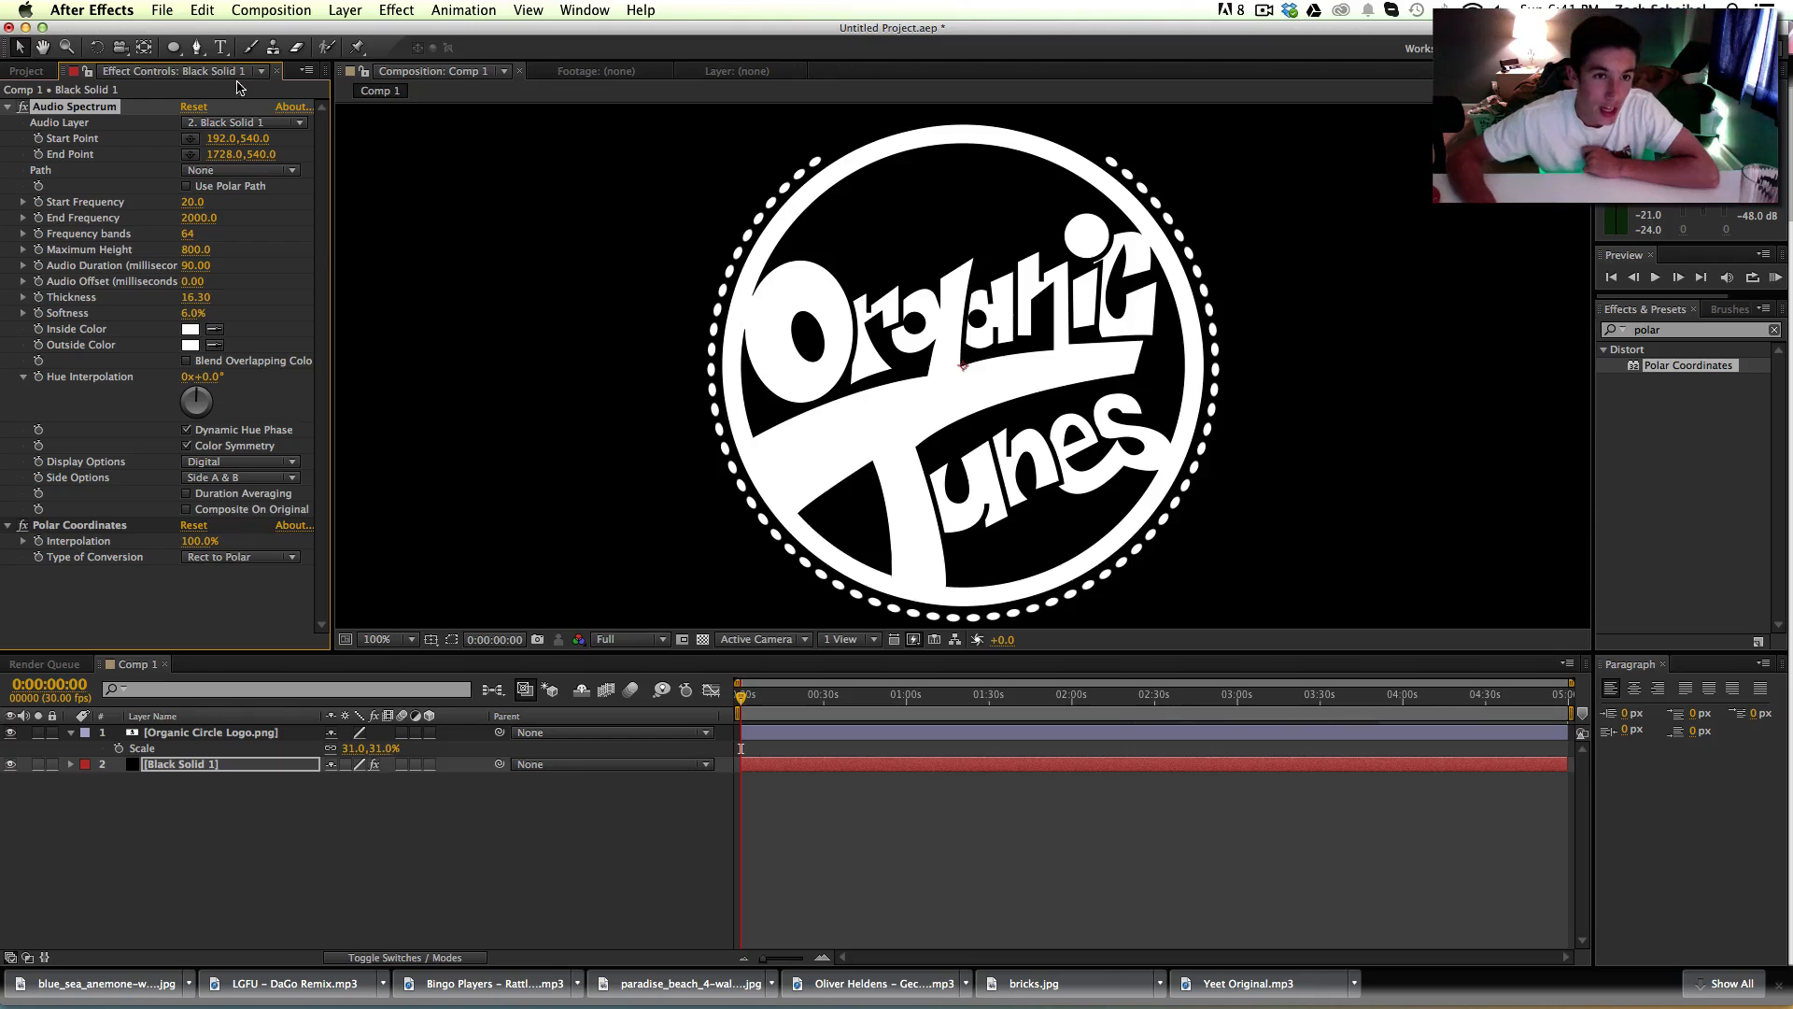
Step: Start importing a file into the project and browse to the Downloads folder
left_click(26, 70)
left_click(162, 9)
mouse_move(265, 241)
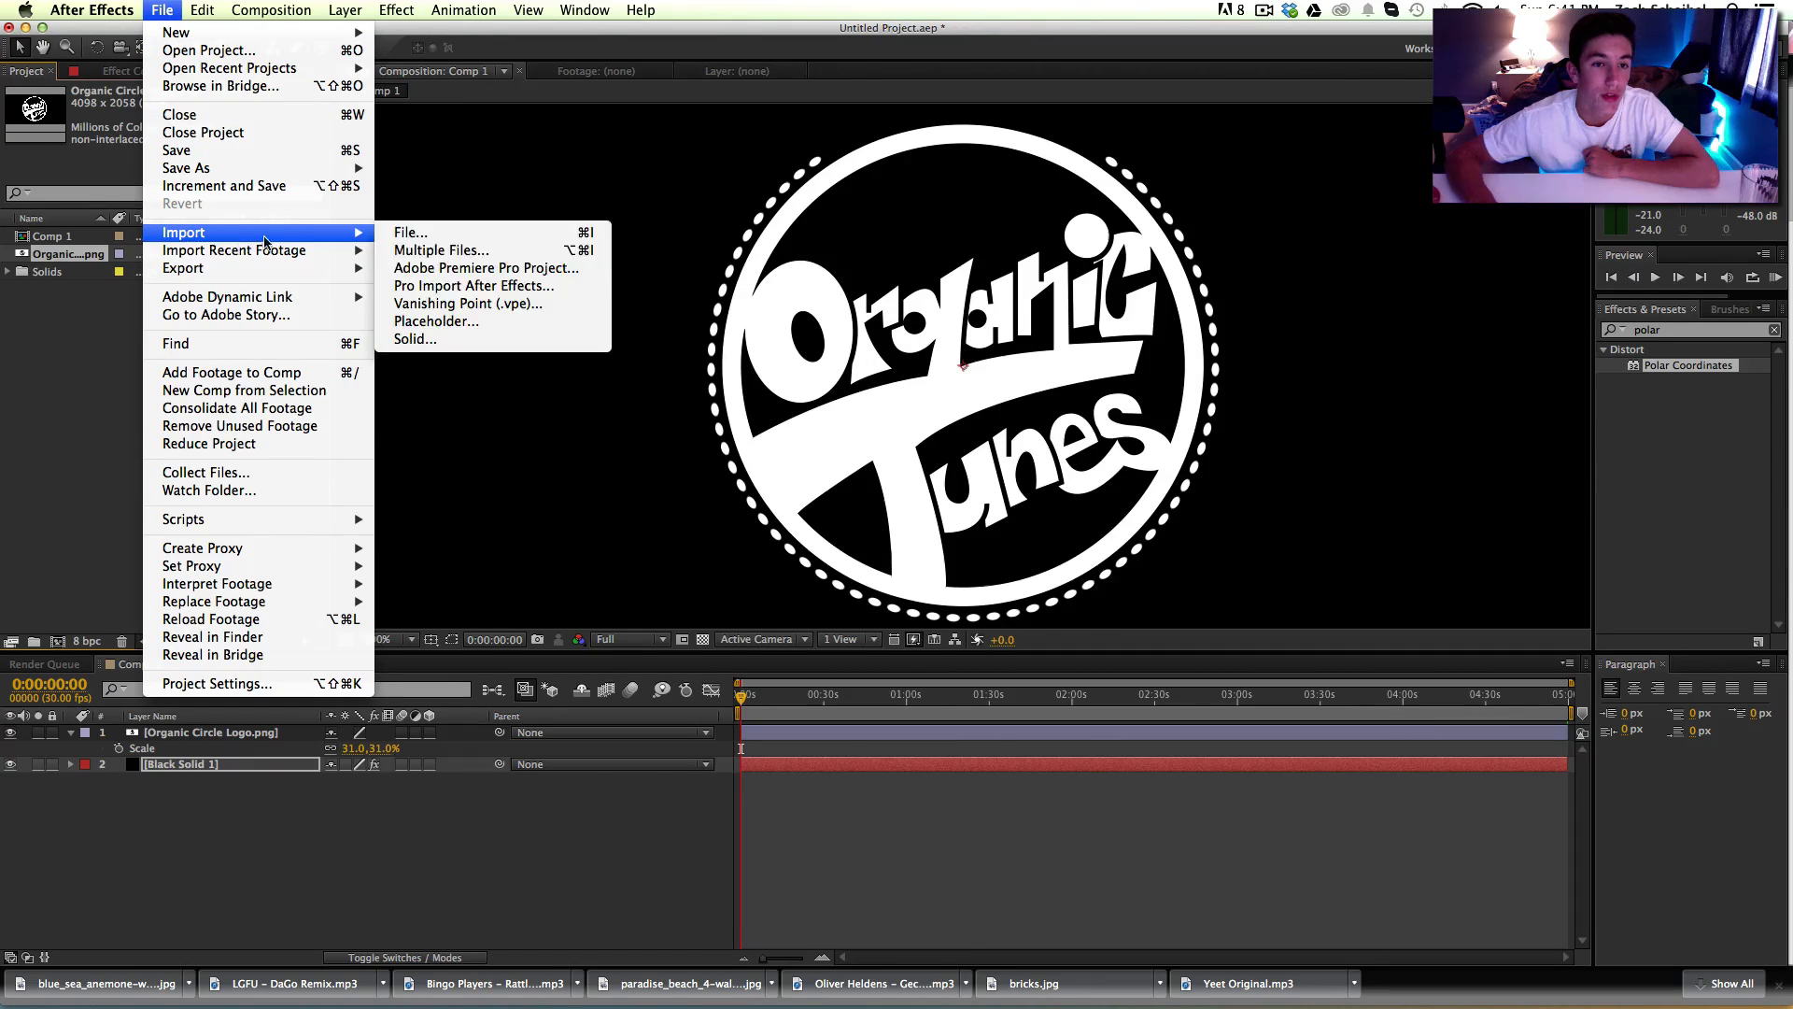
left_click(487, 240)
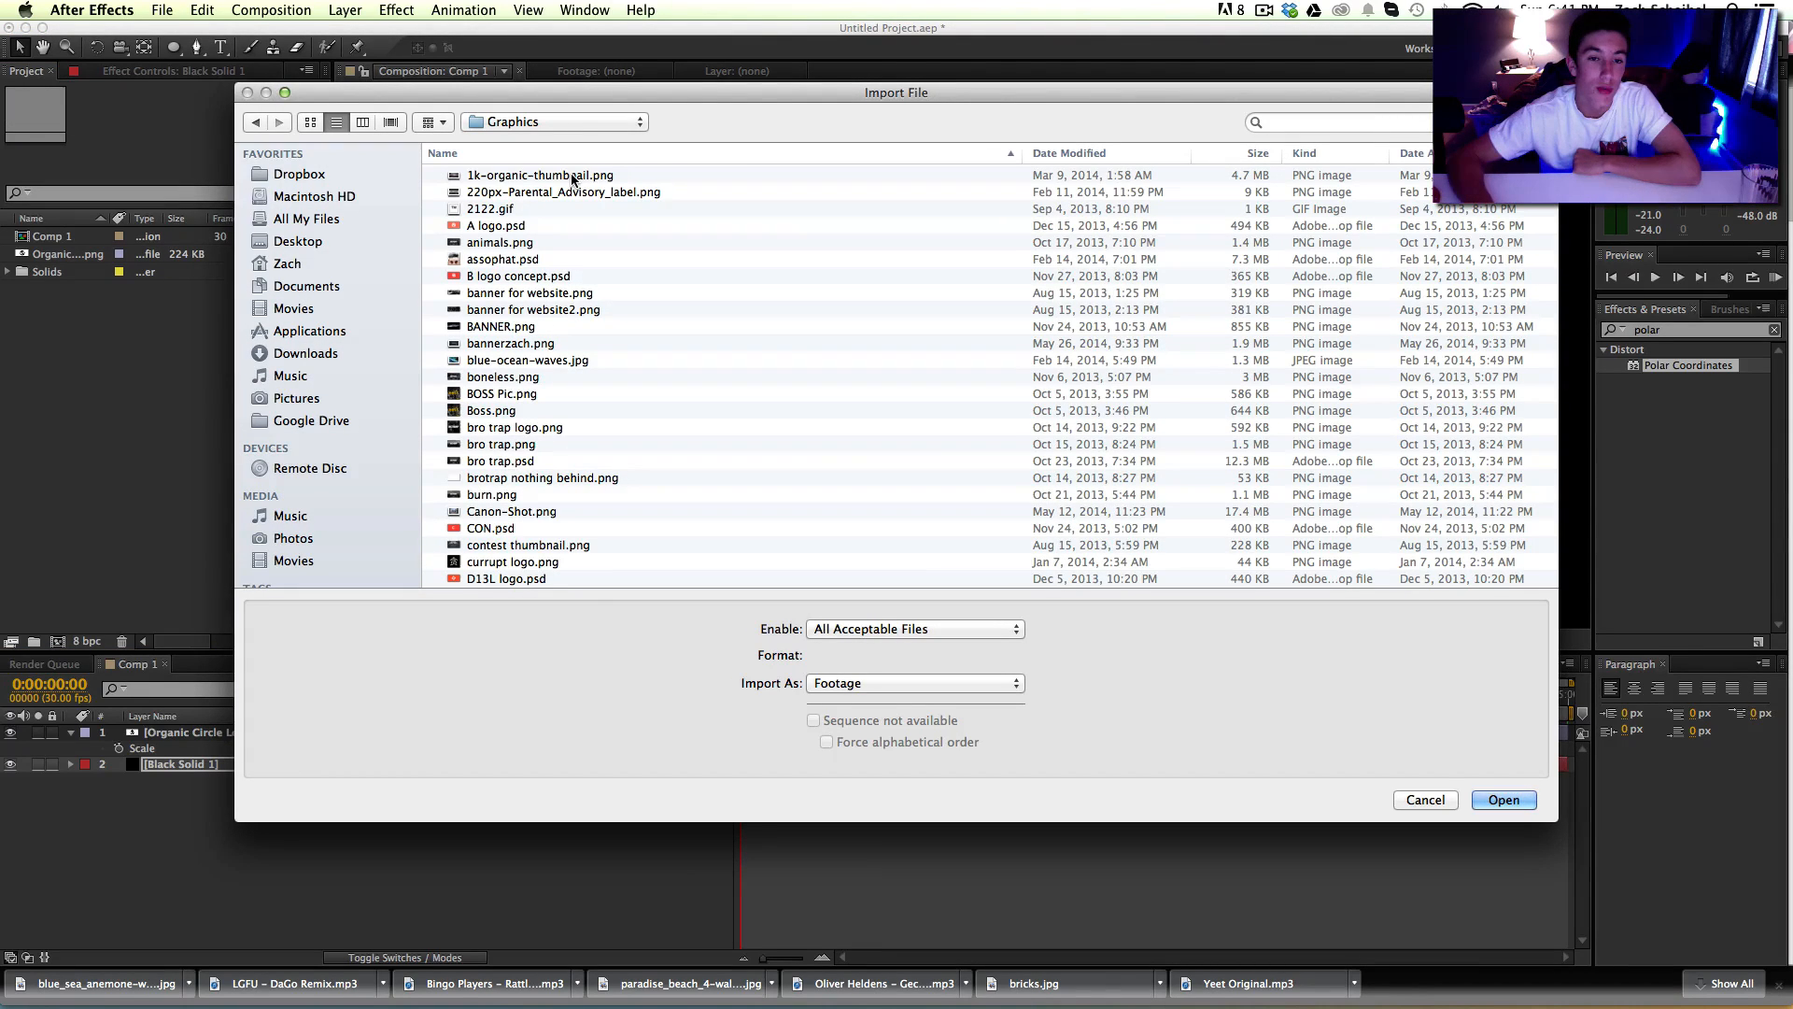
scroll(714, 296, "down", 5)
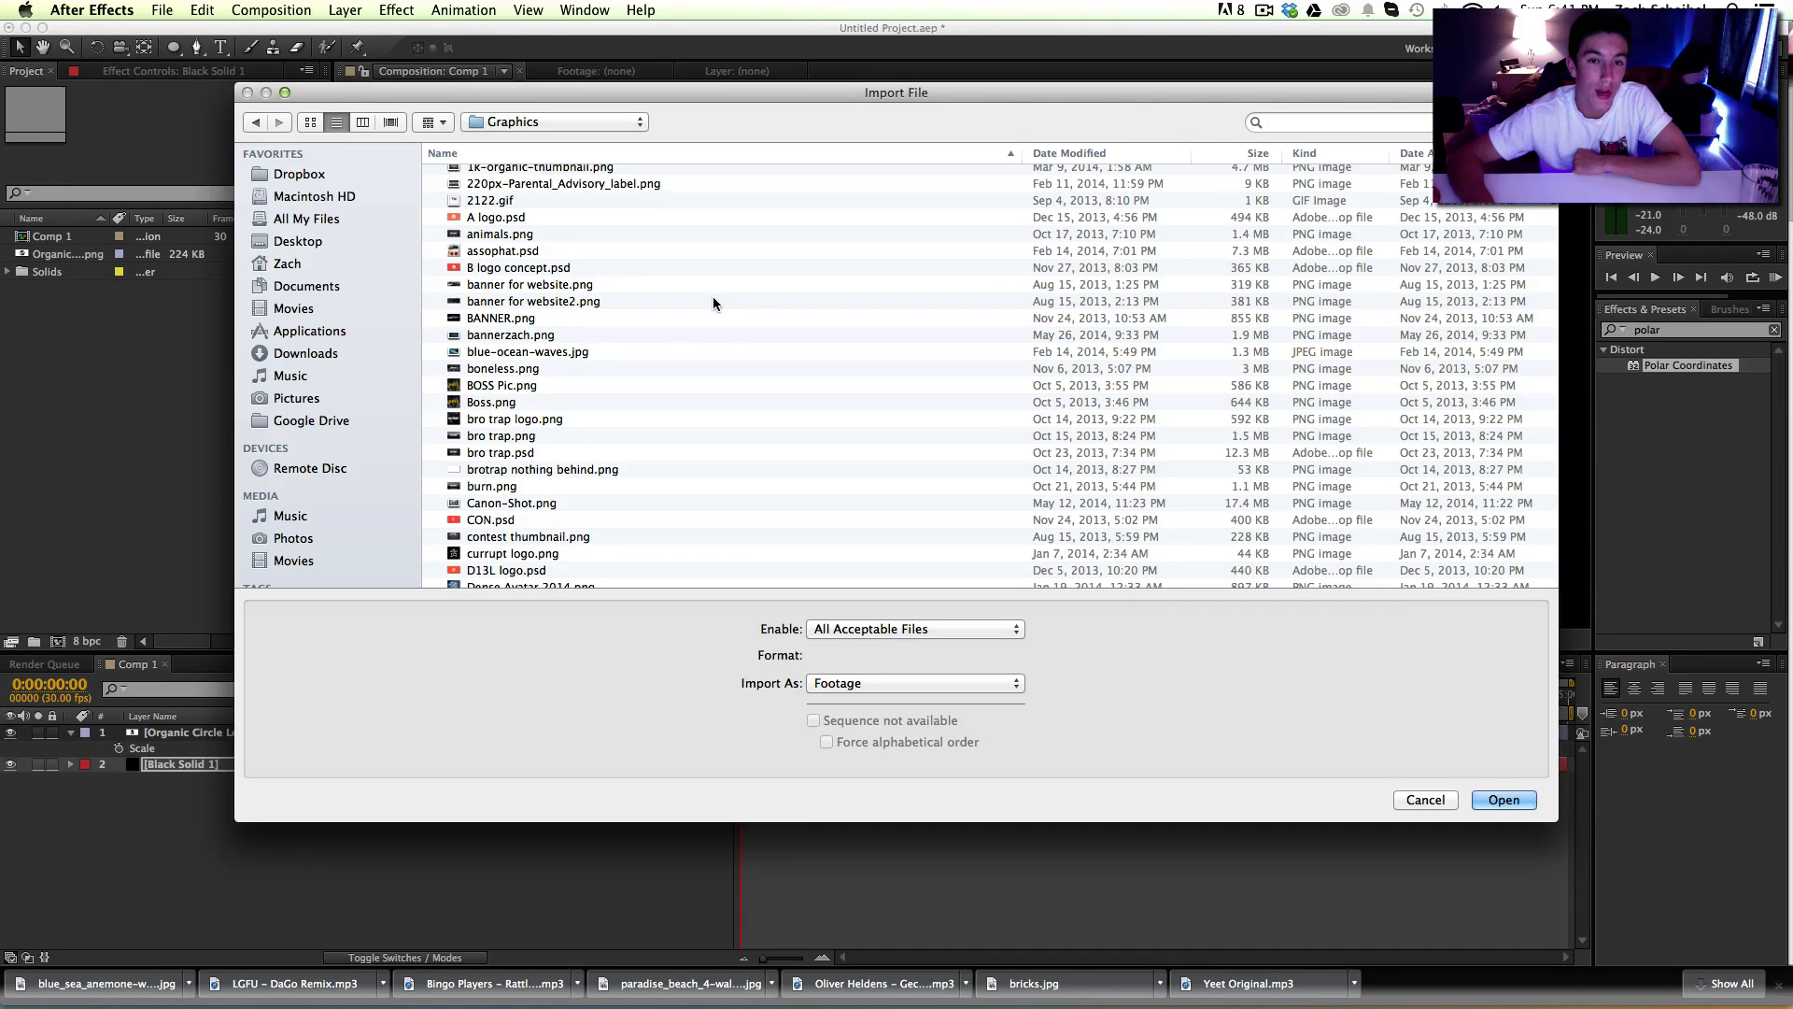
left_click(335, 294)
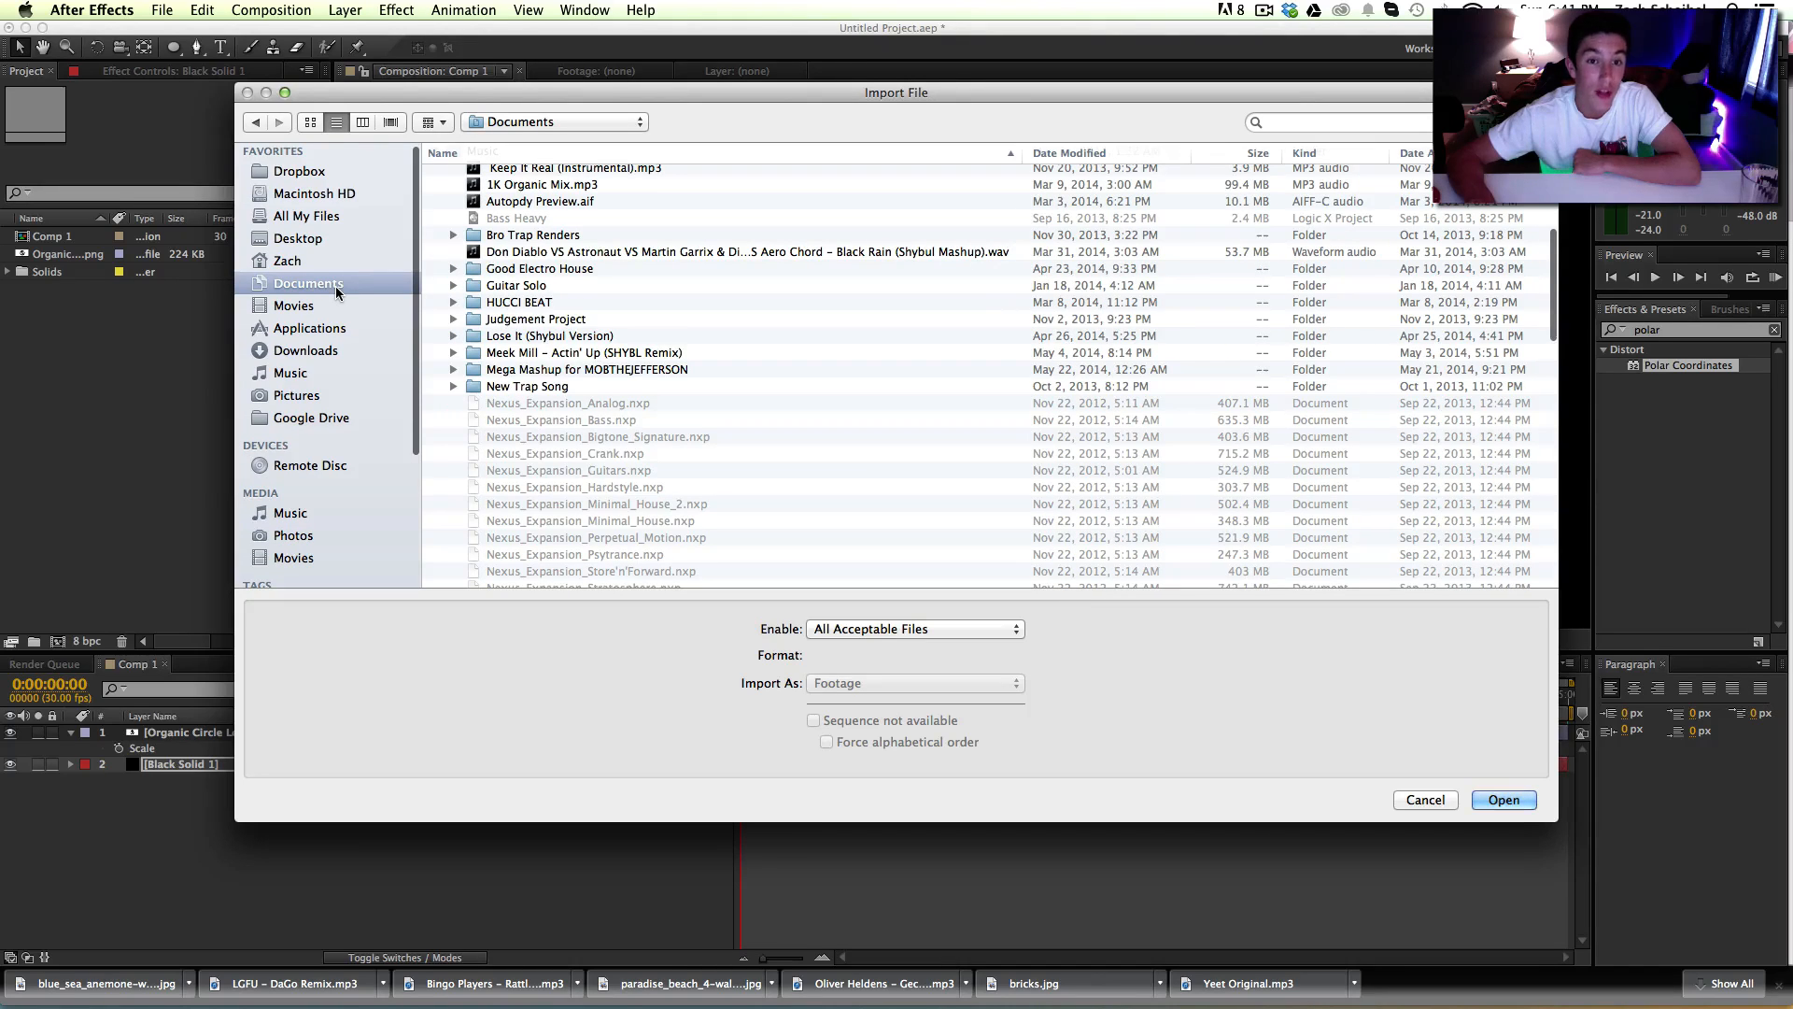
left_click(361, 358)
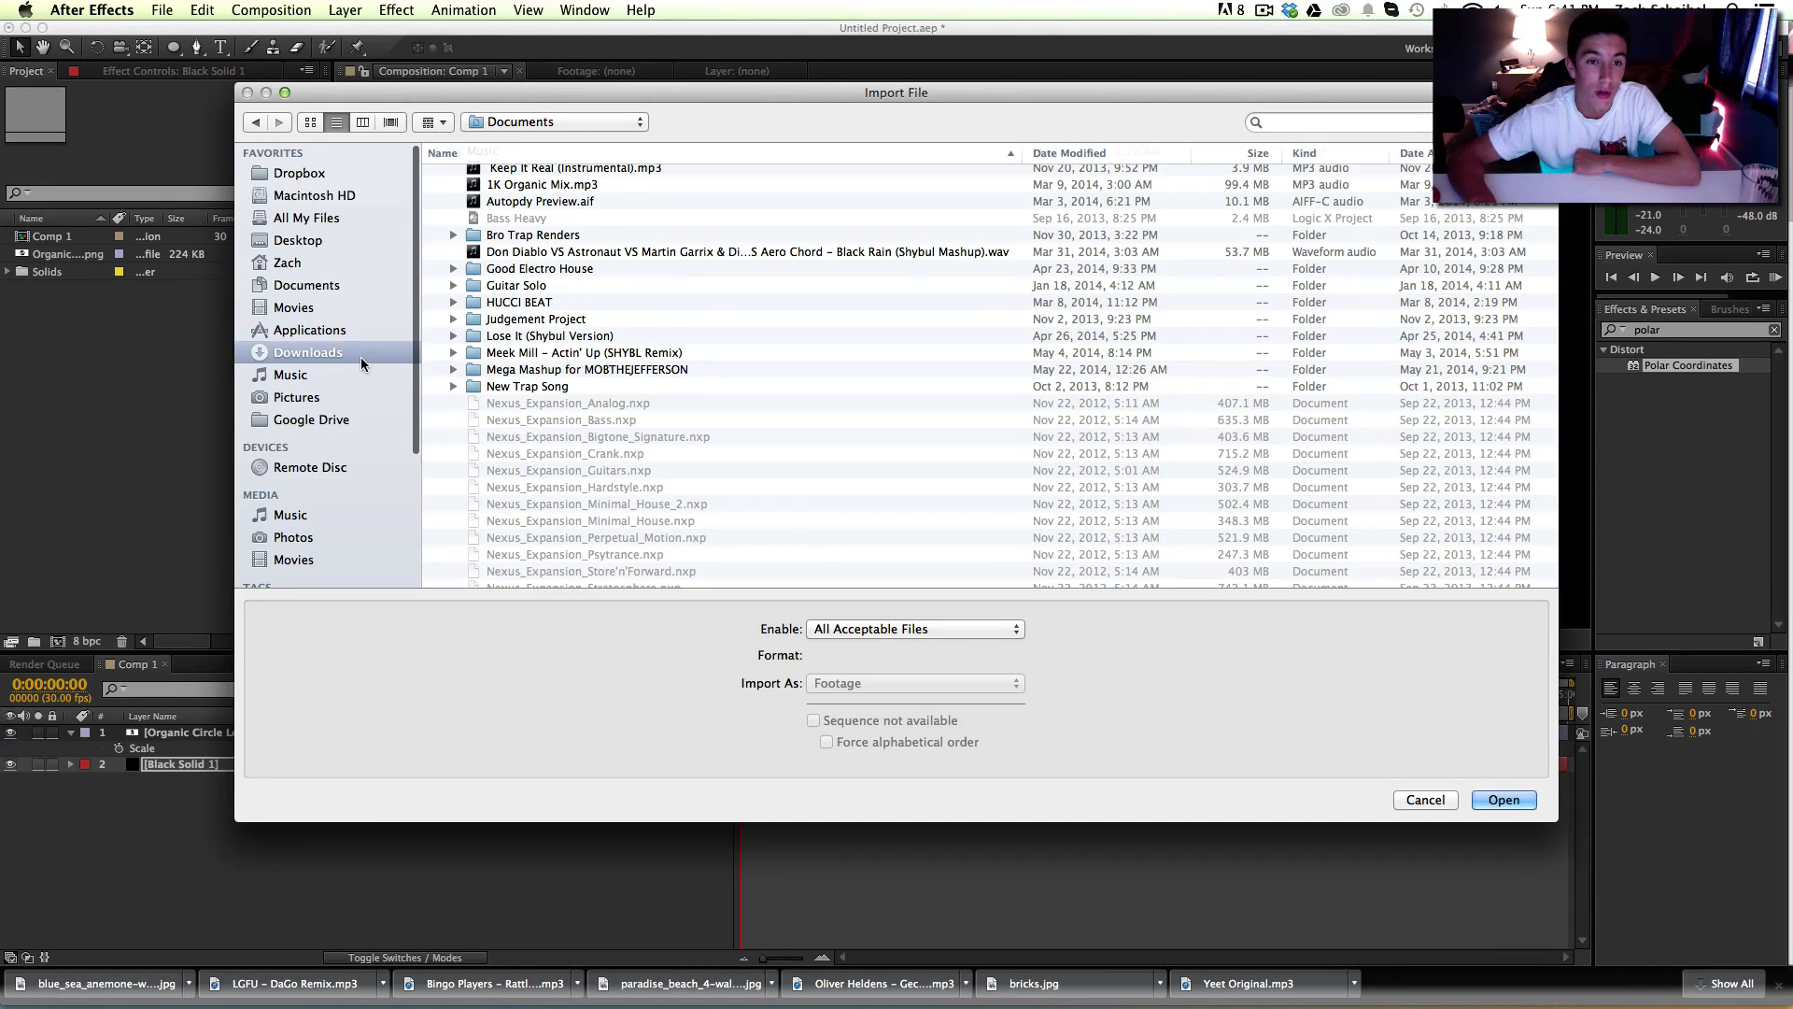
Step: Find and select the song Cashin Out (Dotcoms Festival Trap Remix).mp3 in the Downloads folder
scroll(641, 375, "down", 5)
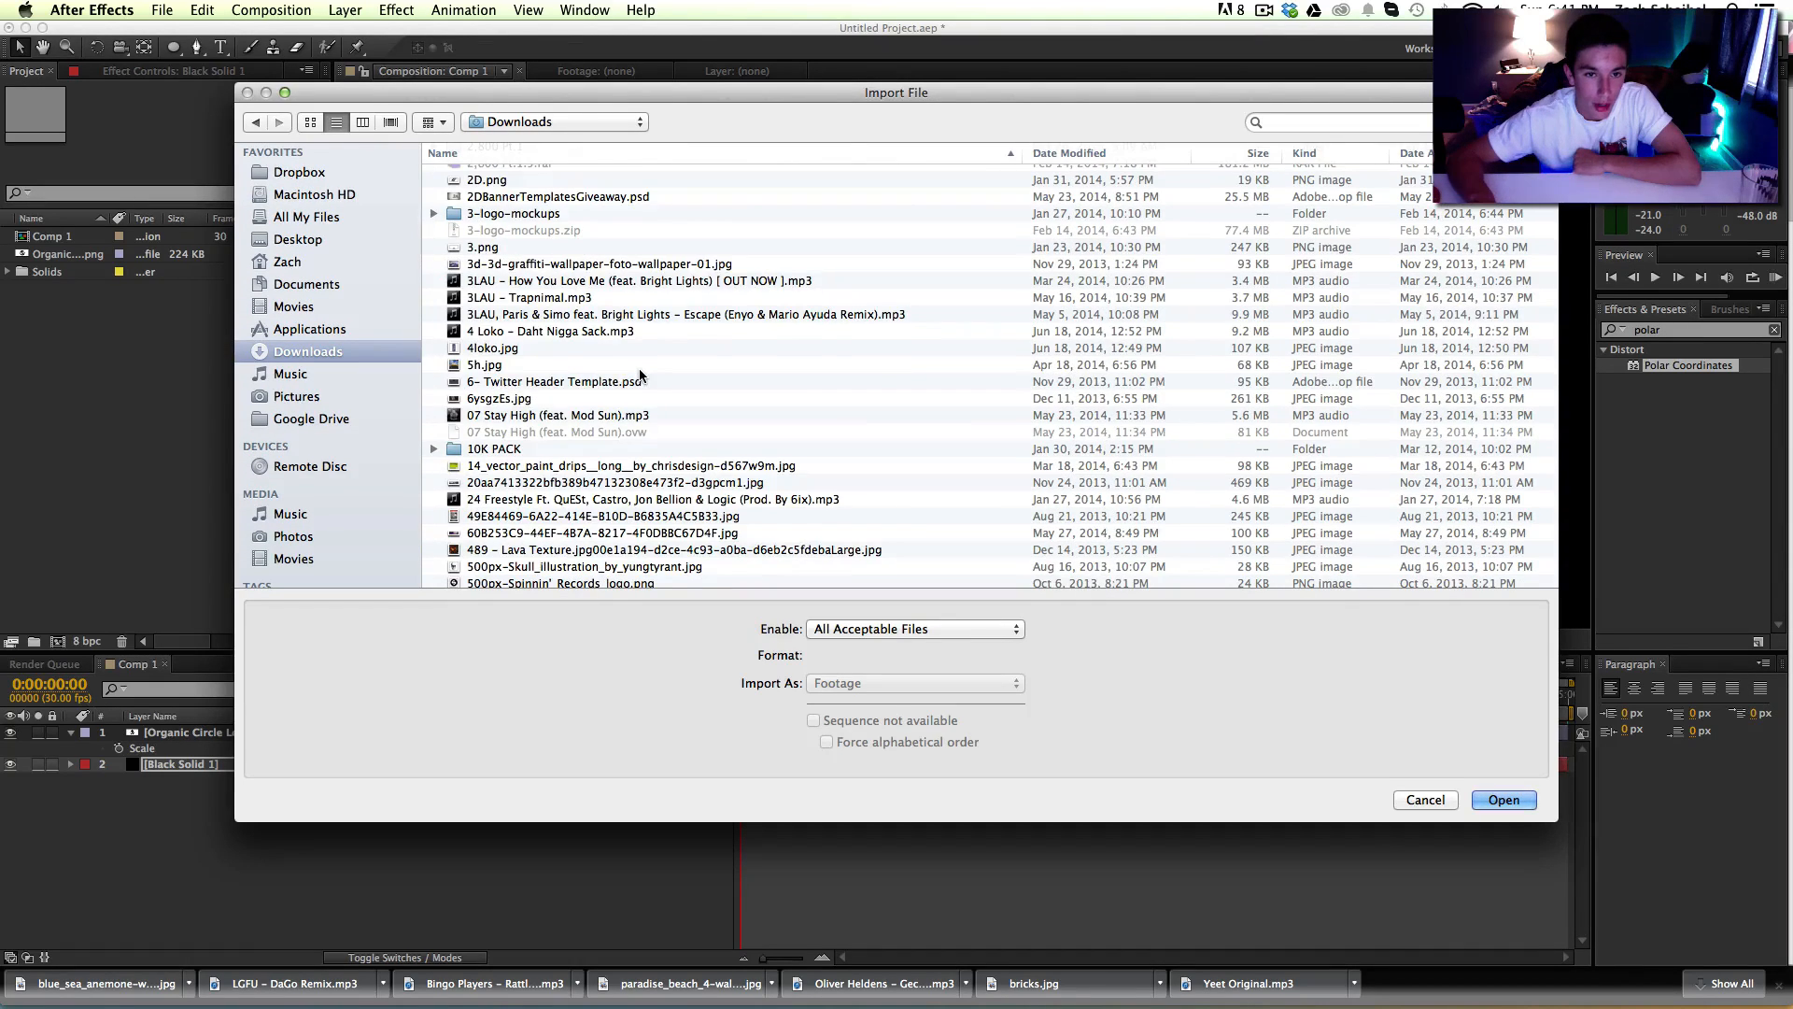
scroll(640, 375, "down", 15)
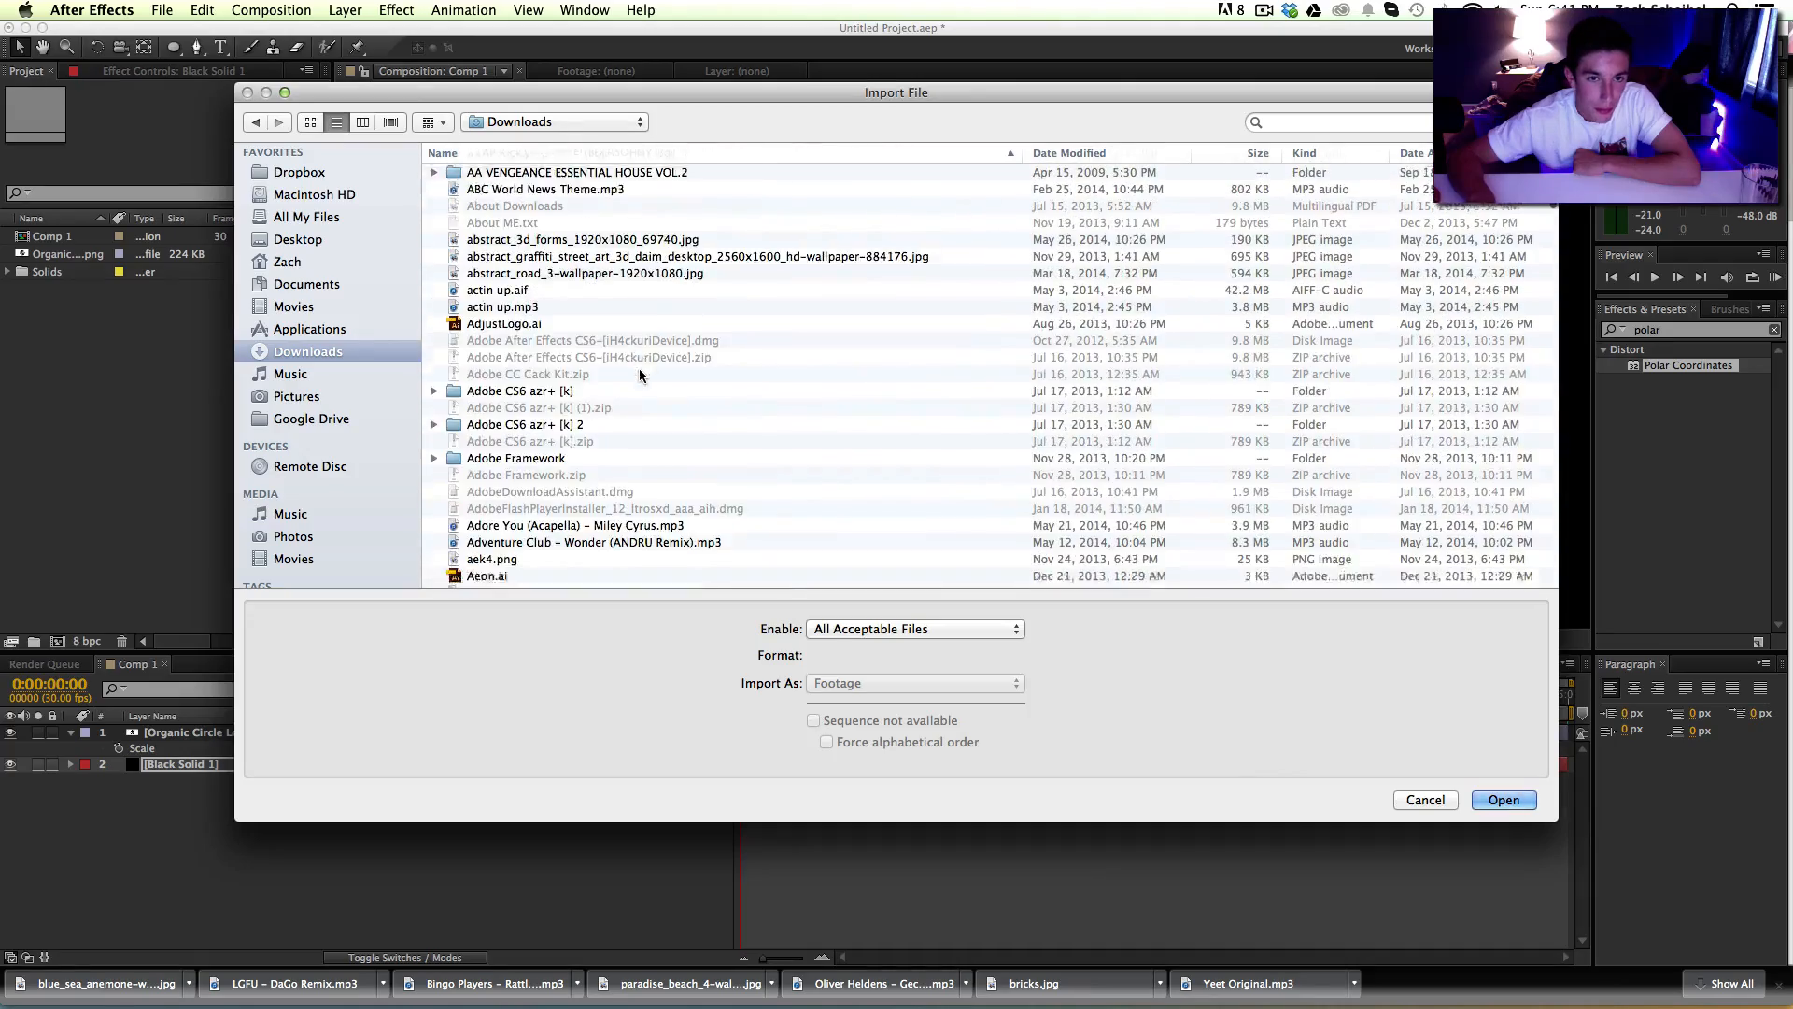
scroll(640, 376, "down", 15)
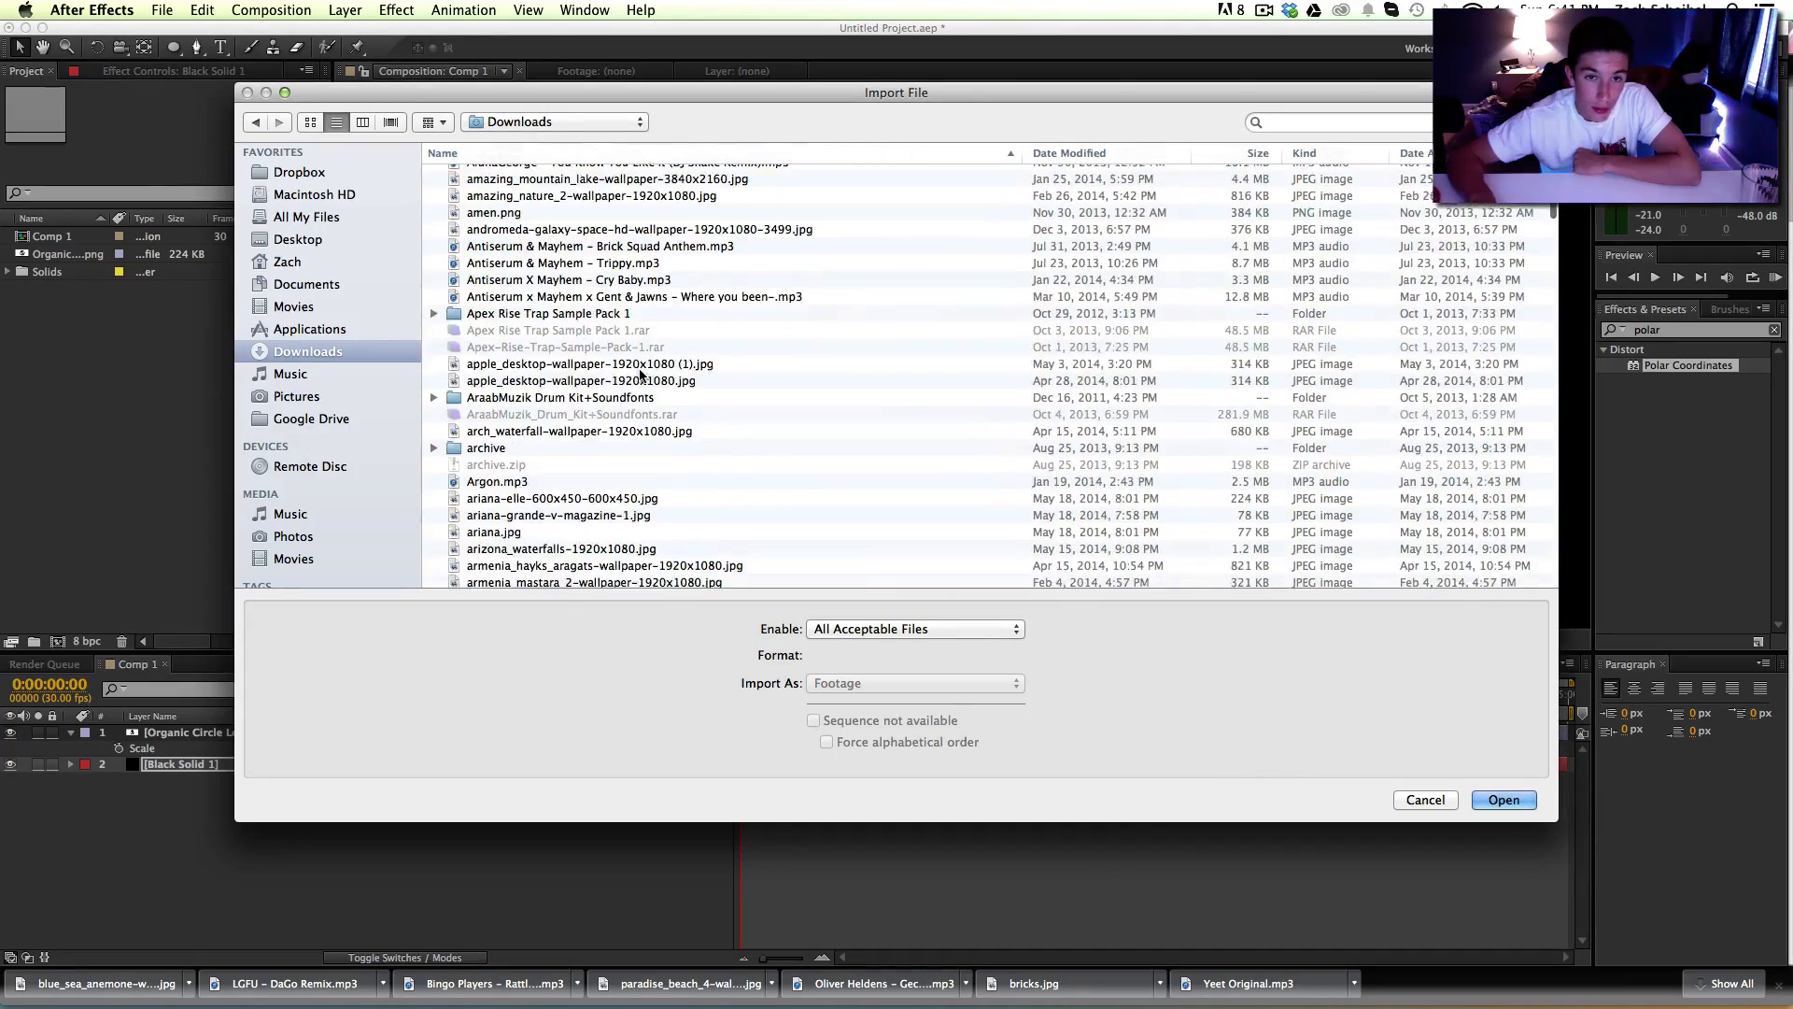
scroll(640, 375, "down", 8)
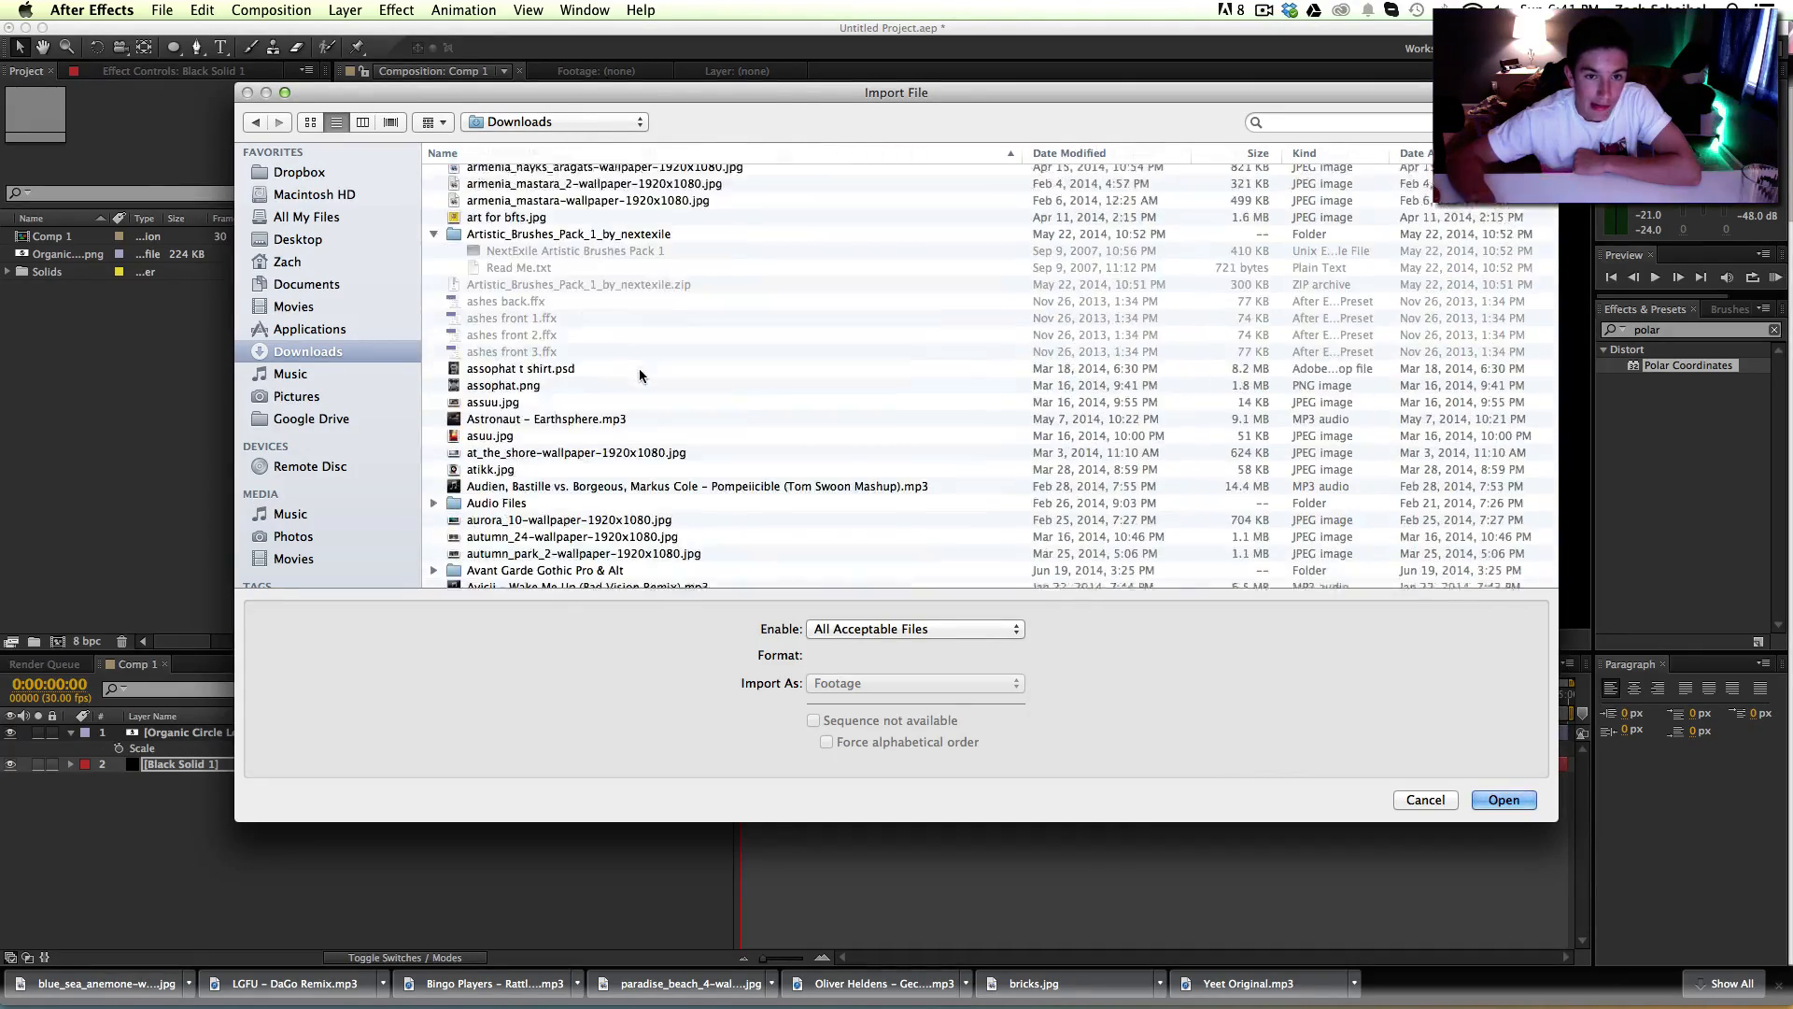
scroll(639, 375, "down", 15)
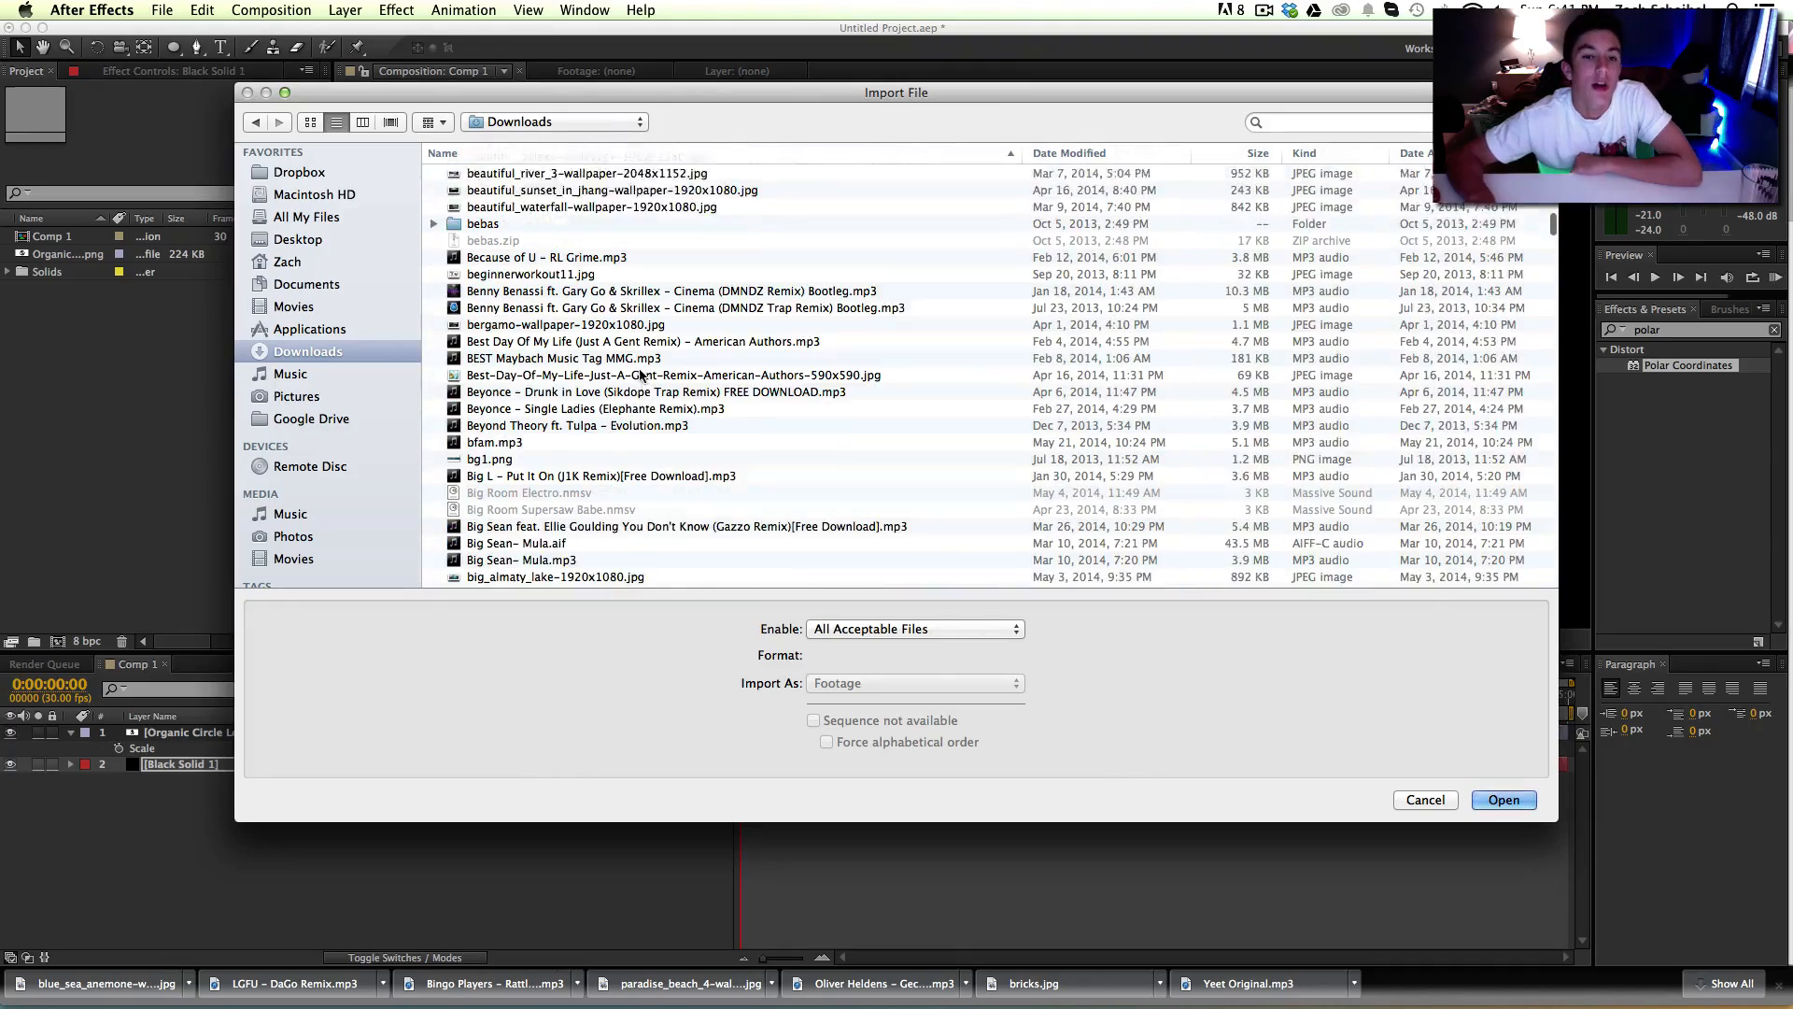
scroll(641, 375, "down", 3)
scroll(641, 376, "down", 15)
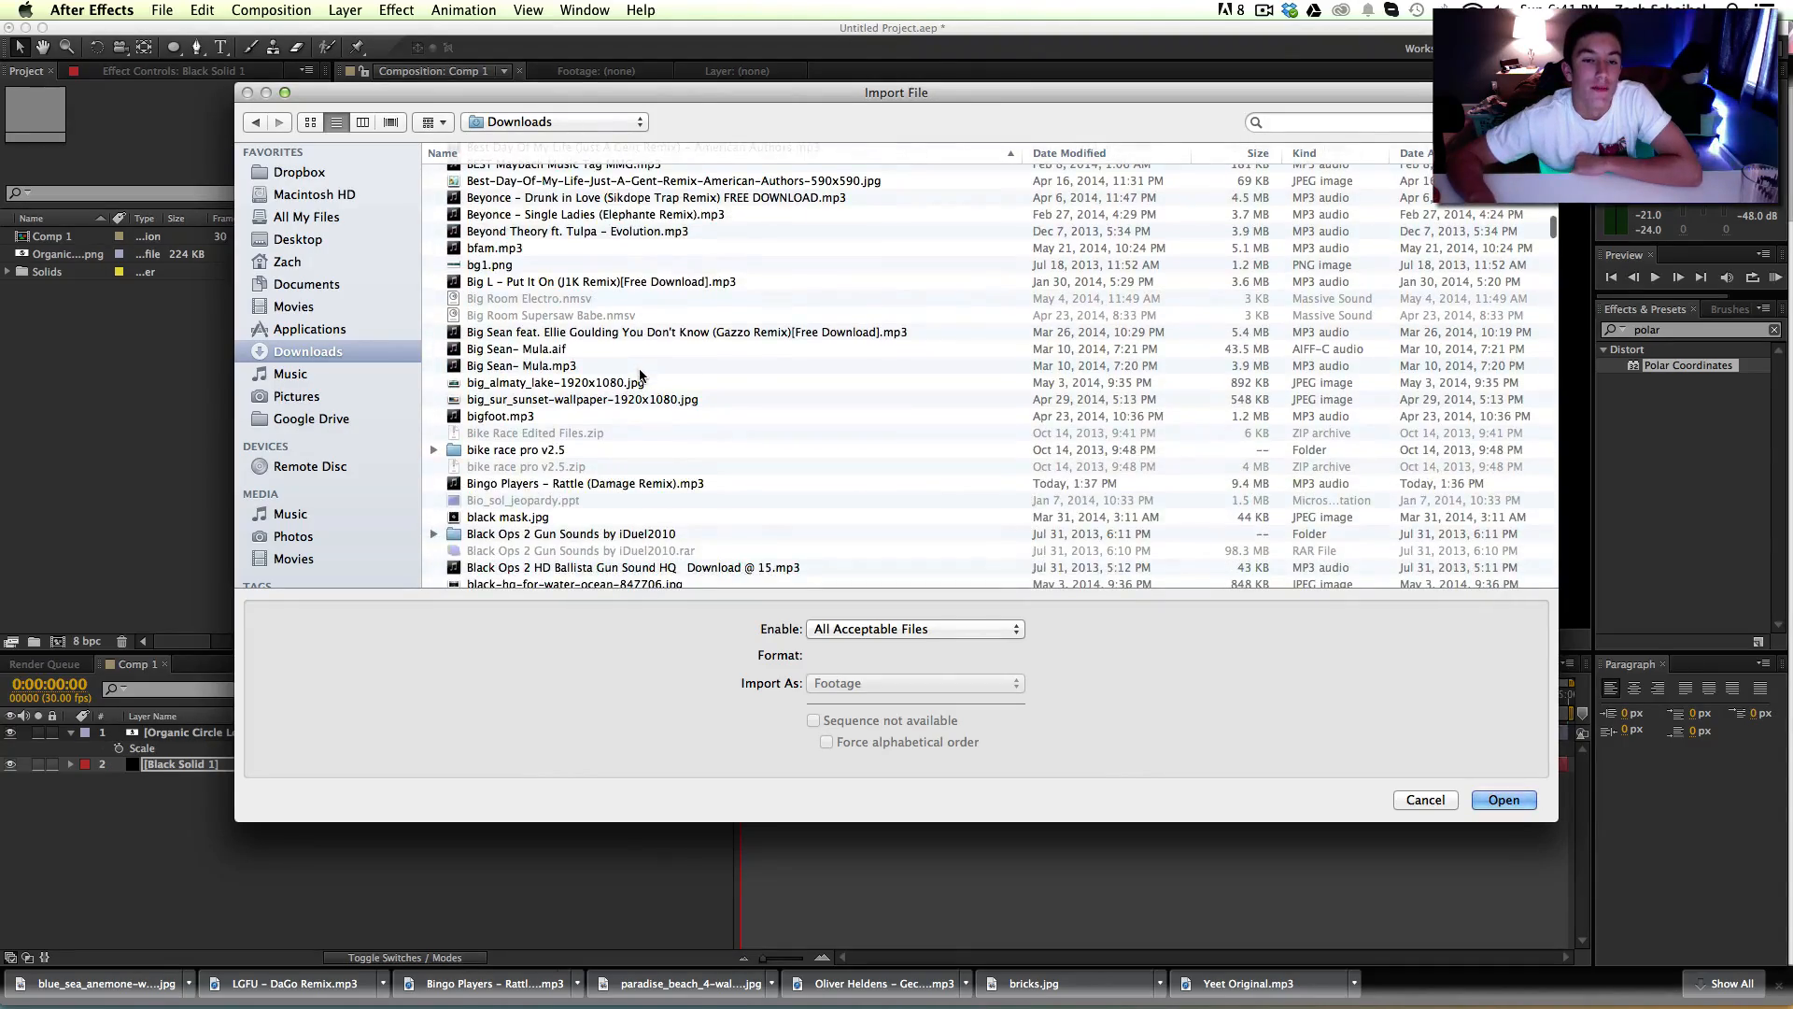
scroll(641, 375, "down", 15)
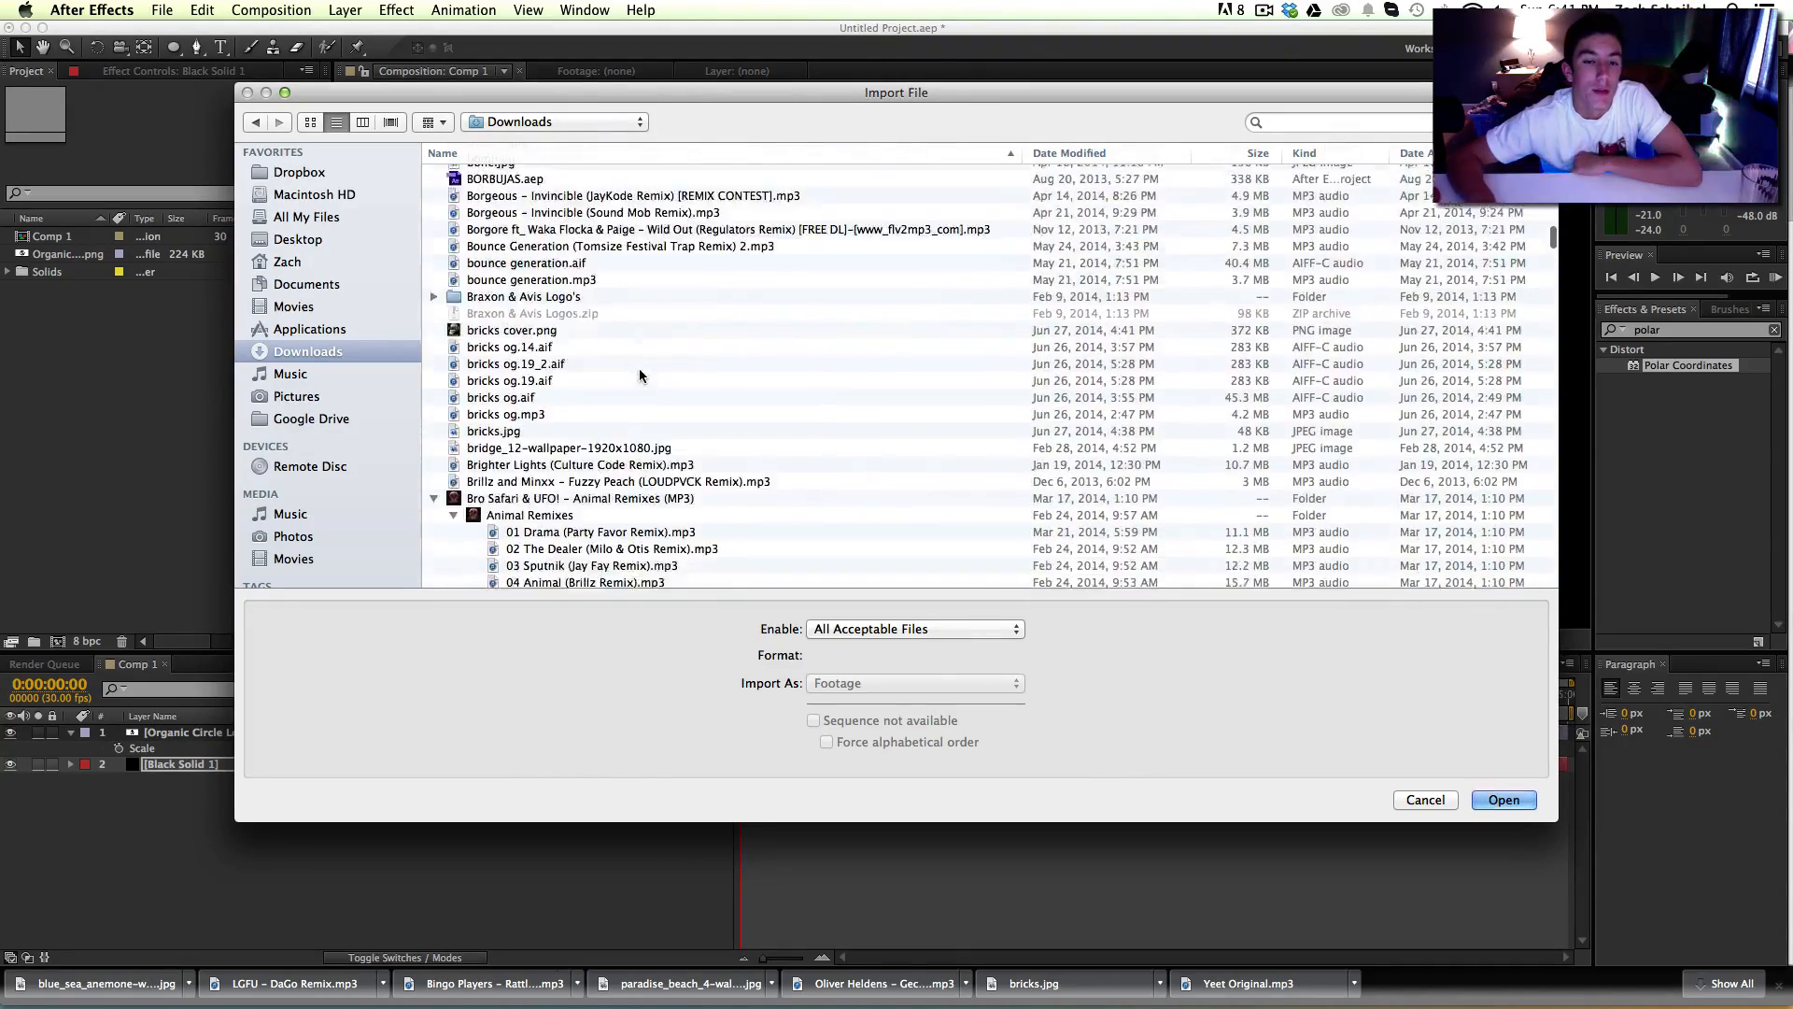
scroll(641, 376, "down", 15)
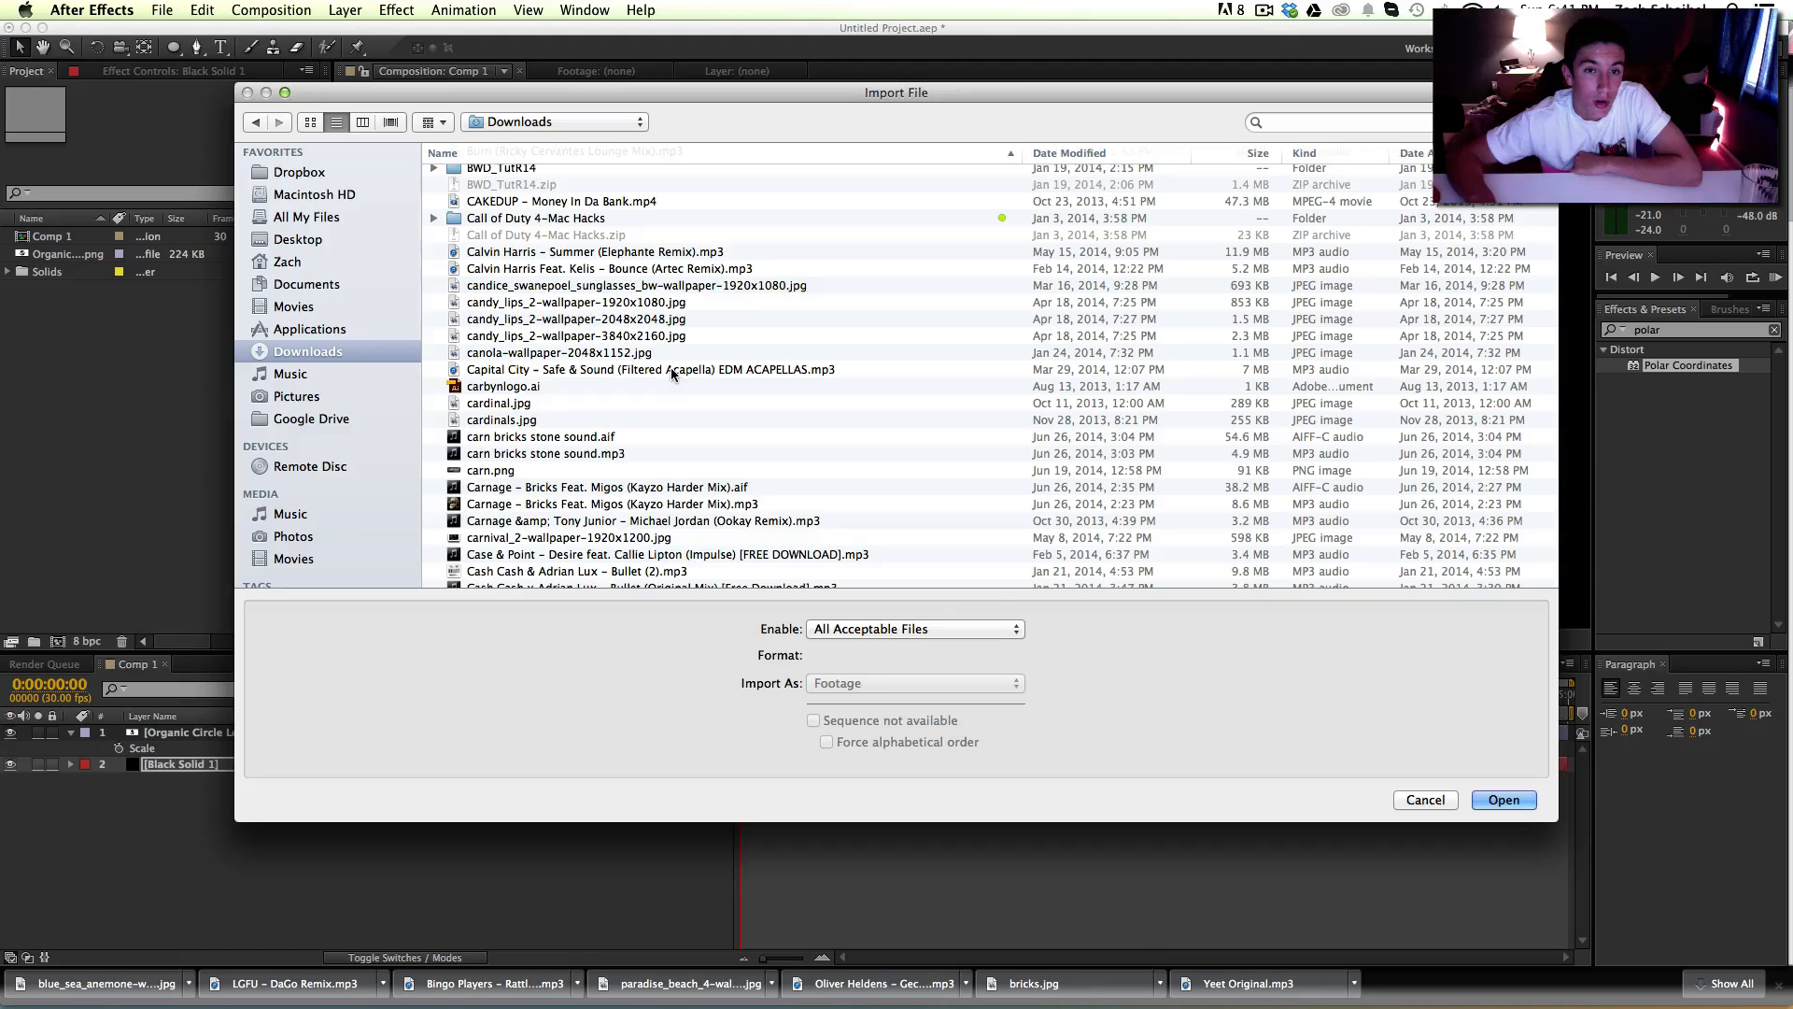
scroll(674, 368, "down", 5)
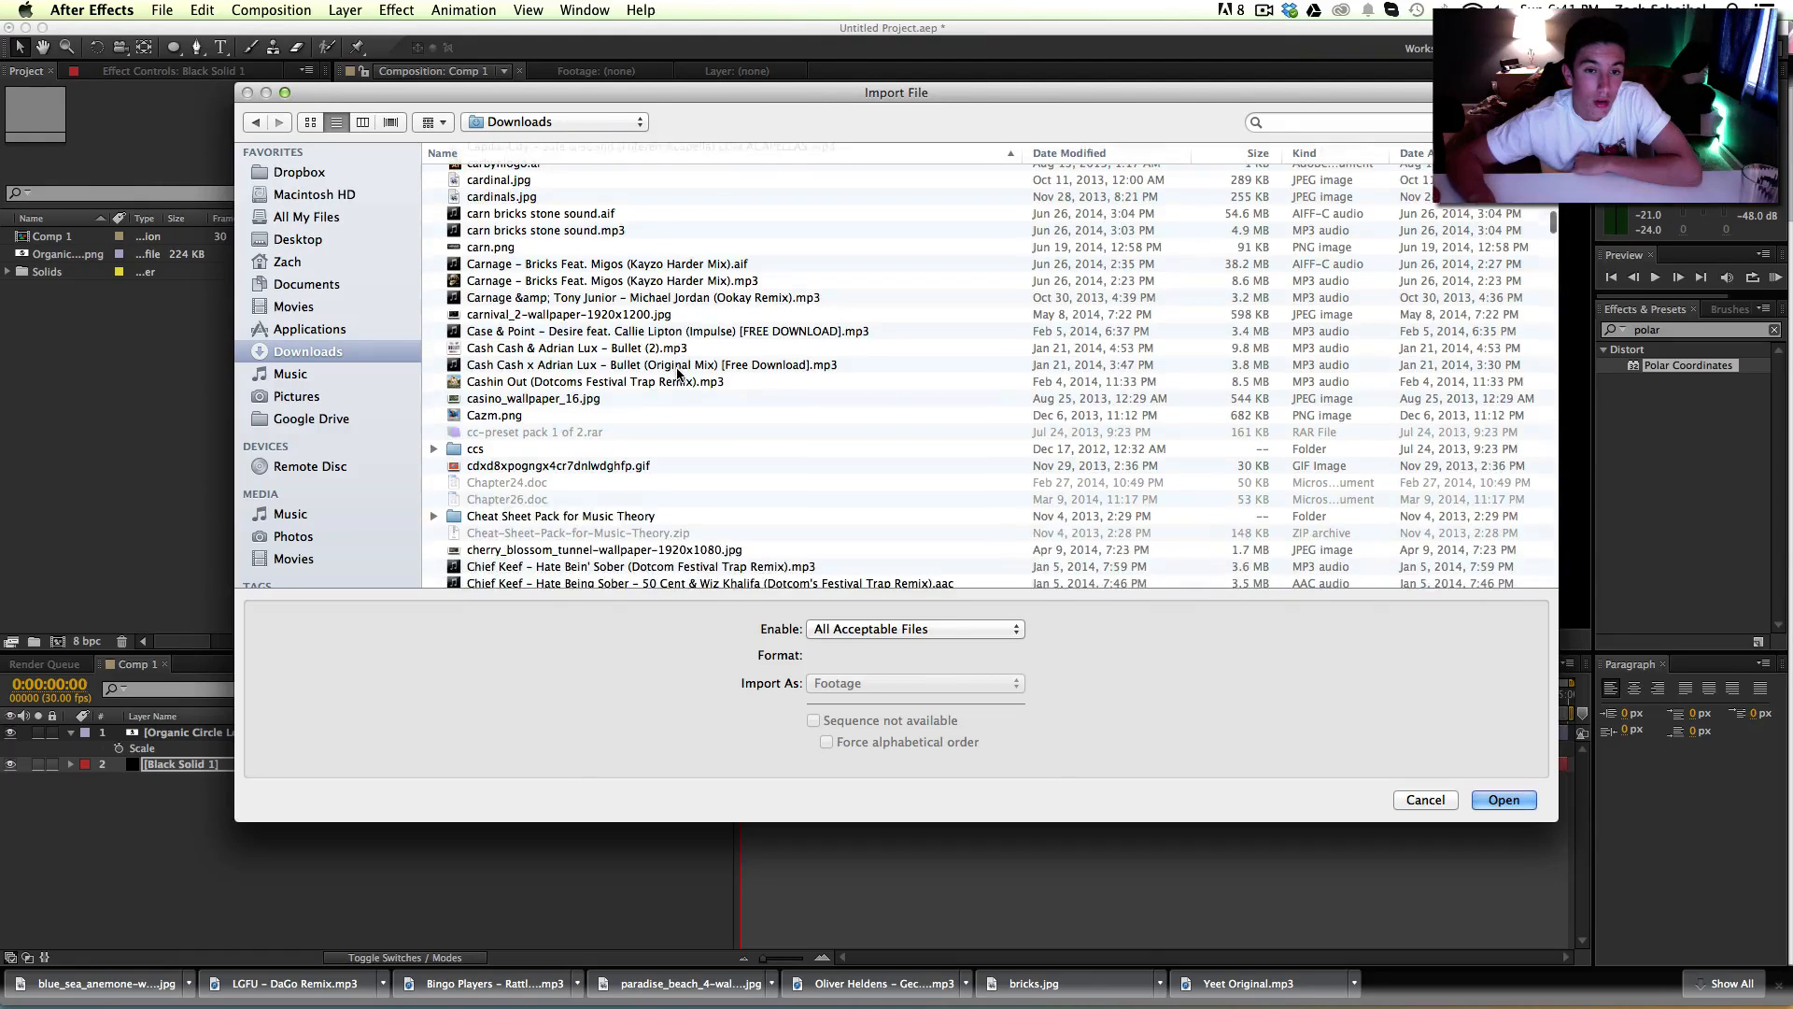
left_click(643, 385)
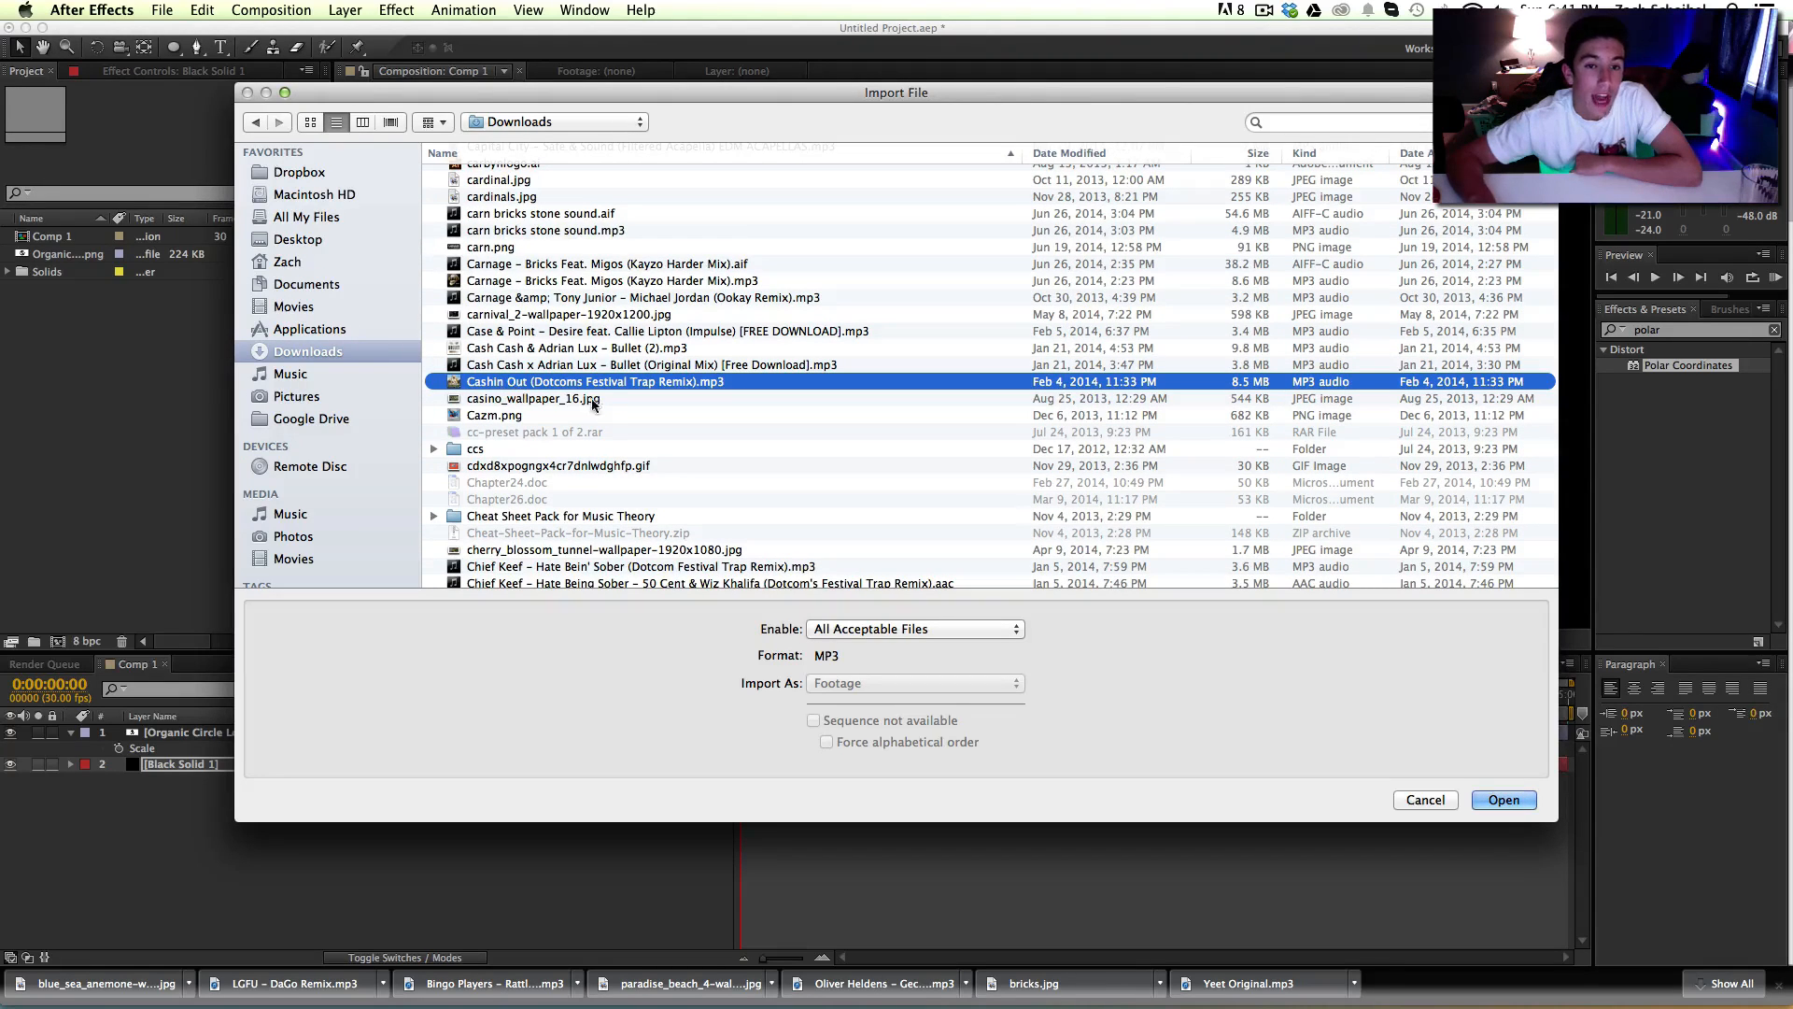
scroll(637, 393, "down", 1)
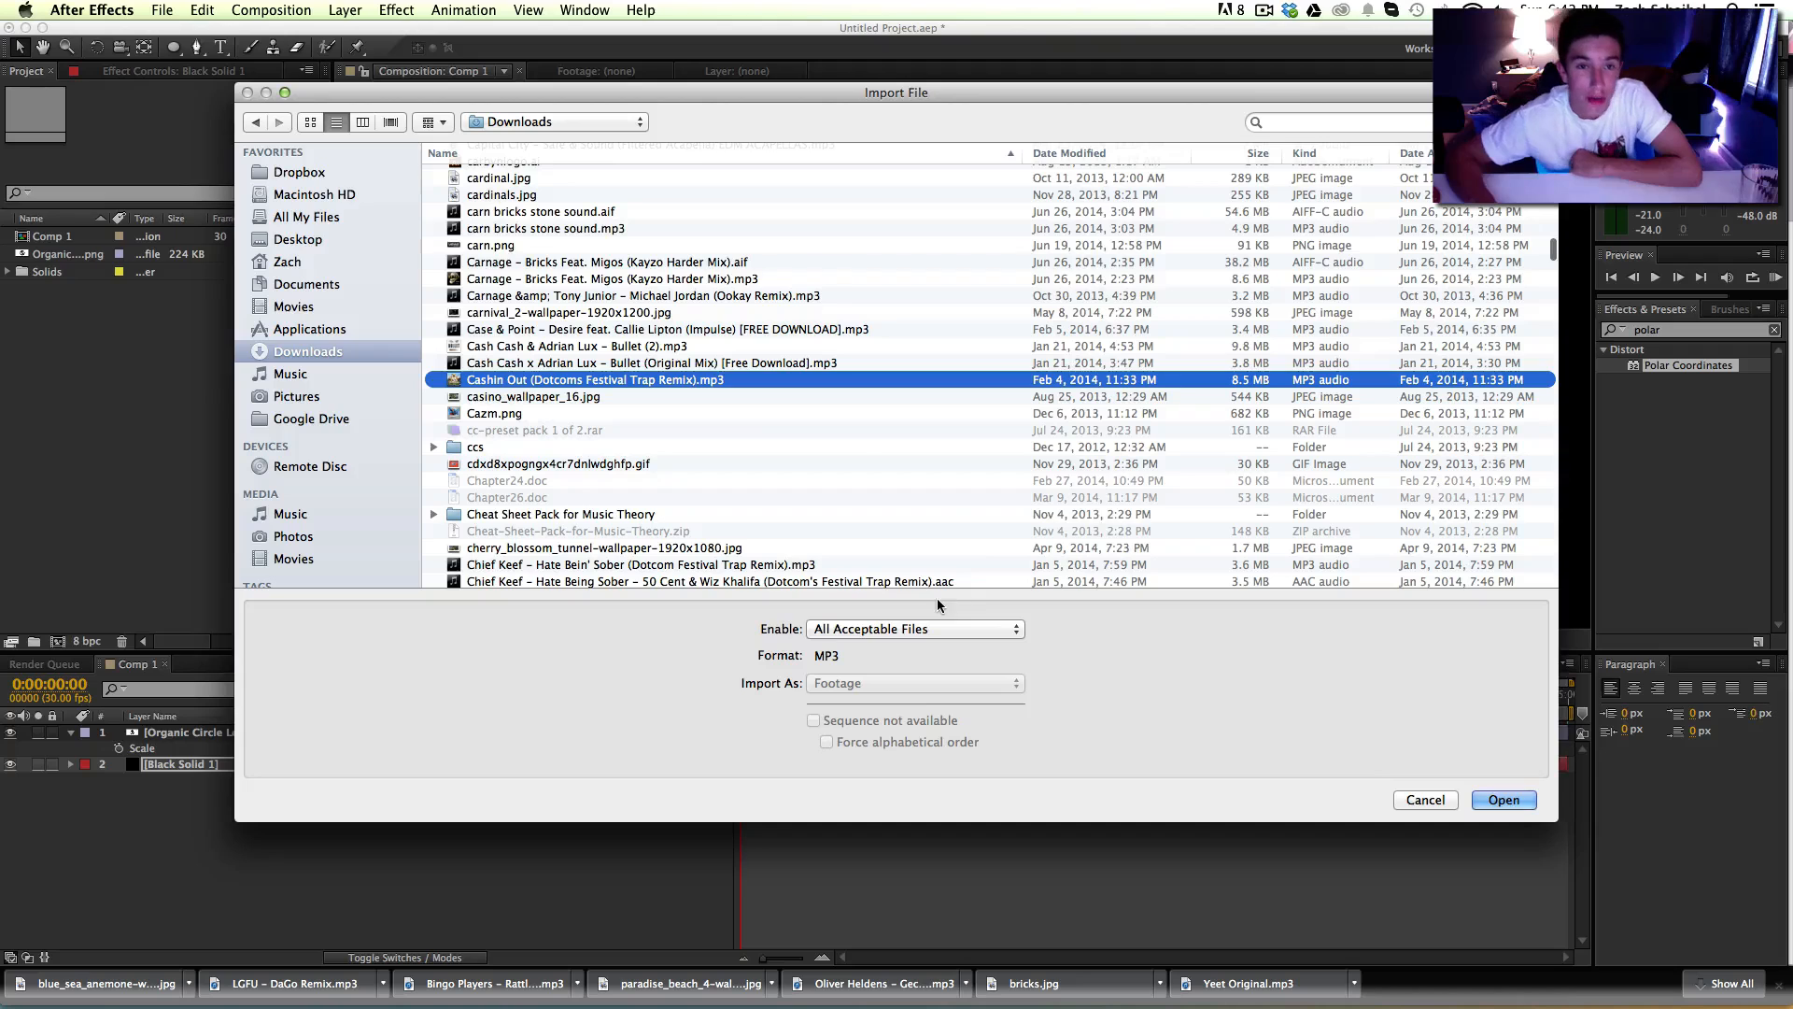
scroll(694, 291, "down", 1)
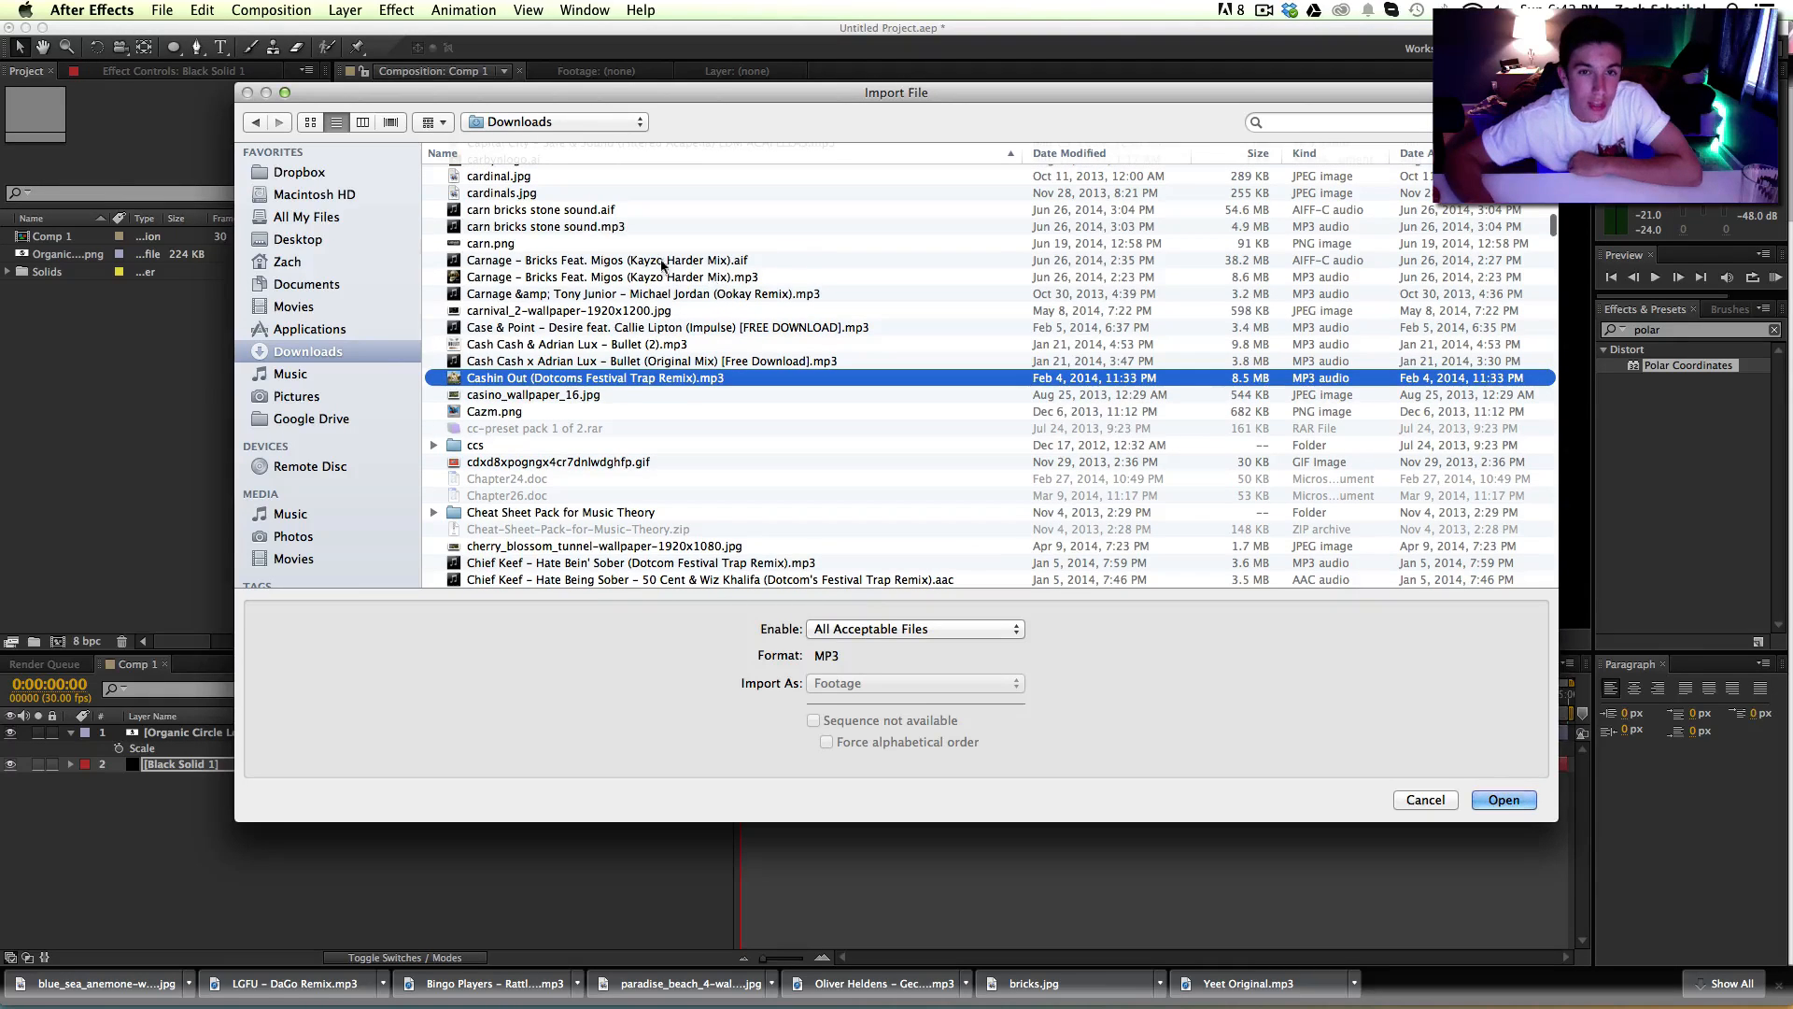
key("Up")
key("Up")
key("Up")
key("Up")
key("Up")
key("Up")
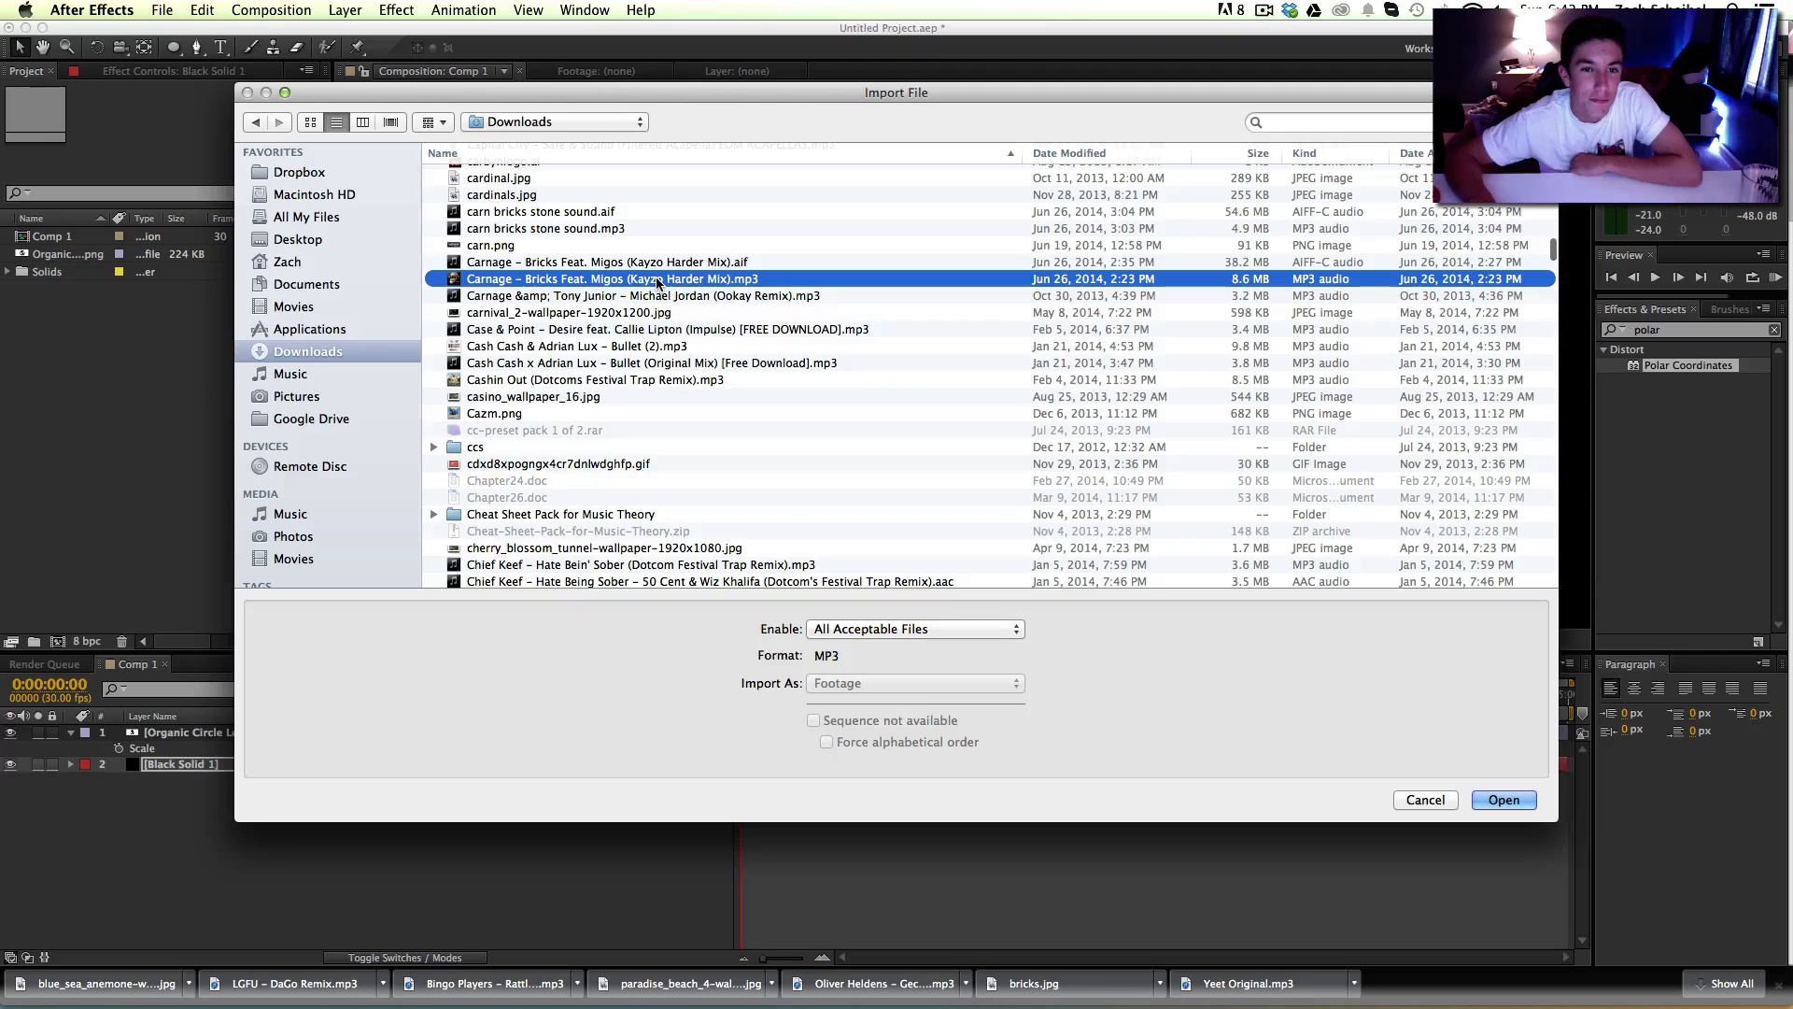
scroll(623, 385, "down", 1)
Step: Import Cashin Out (Dotcoms Festival Trap Remix).mp3 and add it to Comp 1 as a layer below Black Solid 1
left_click(622, 378)
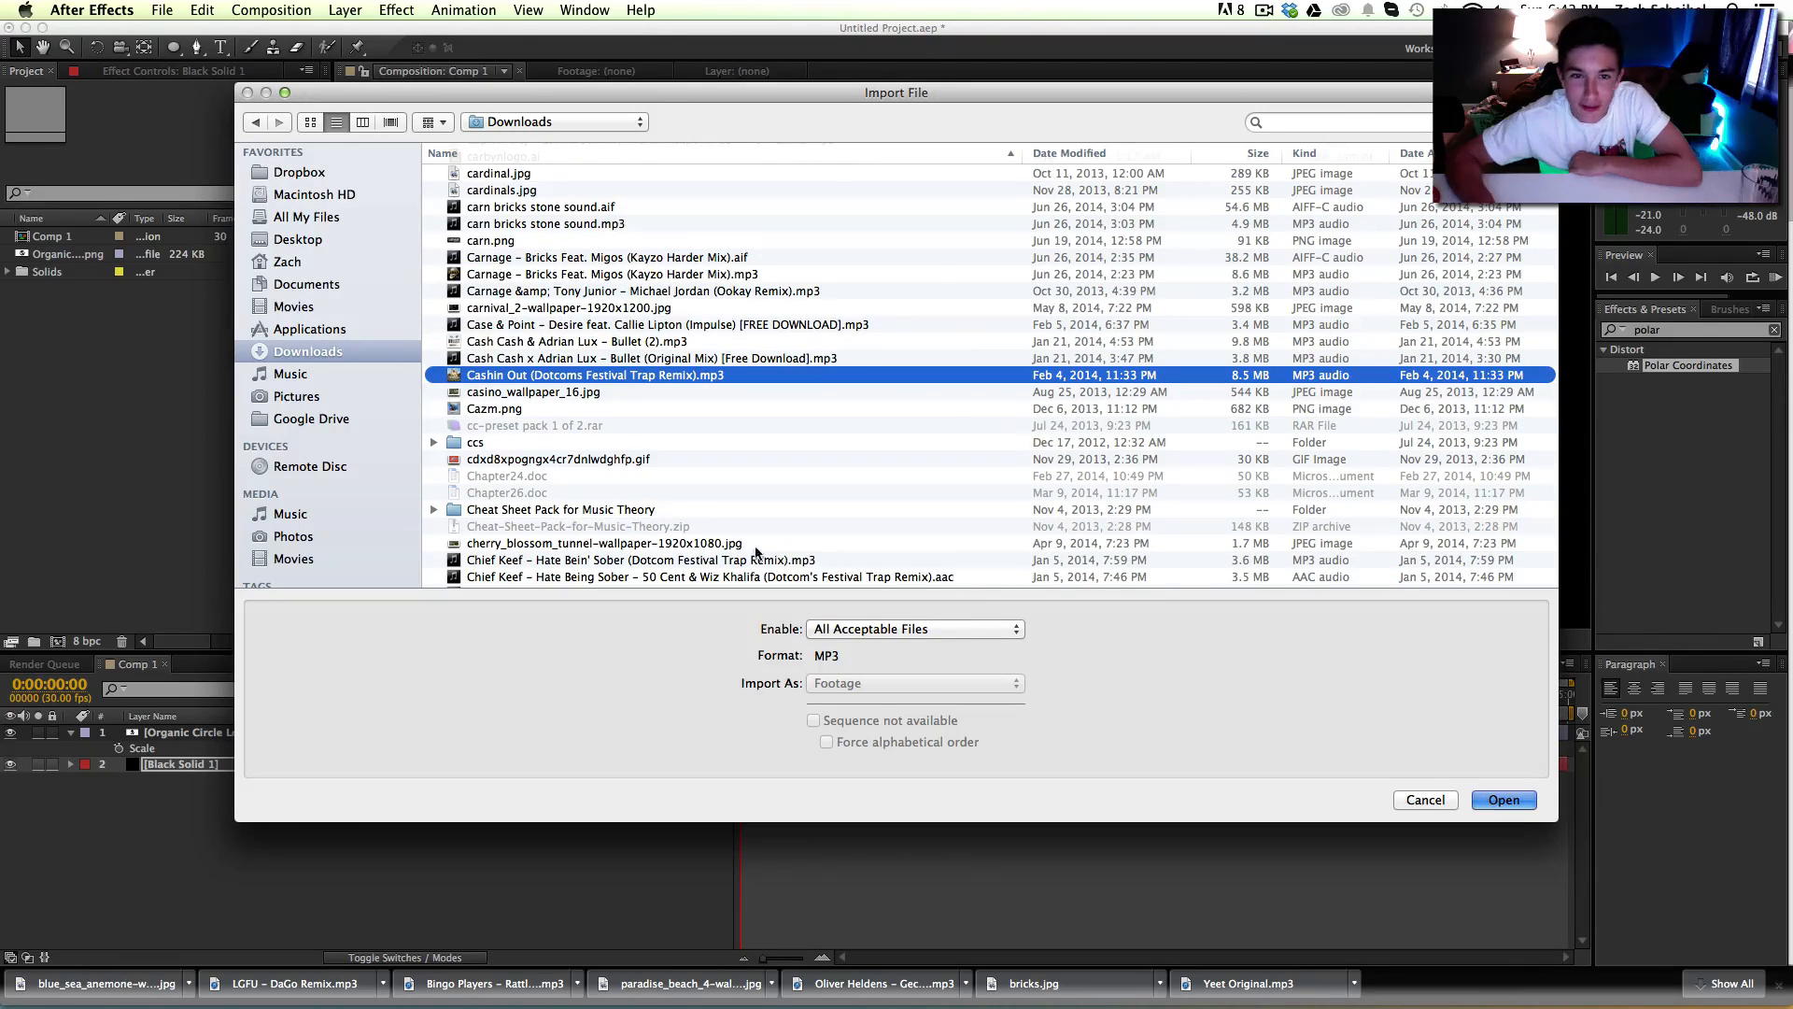
left_click(1492, 800)
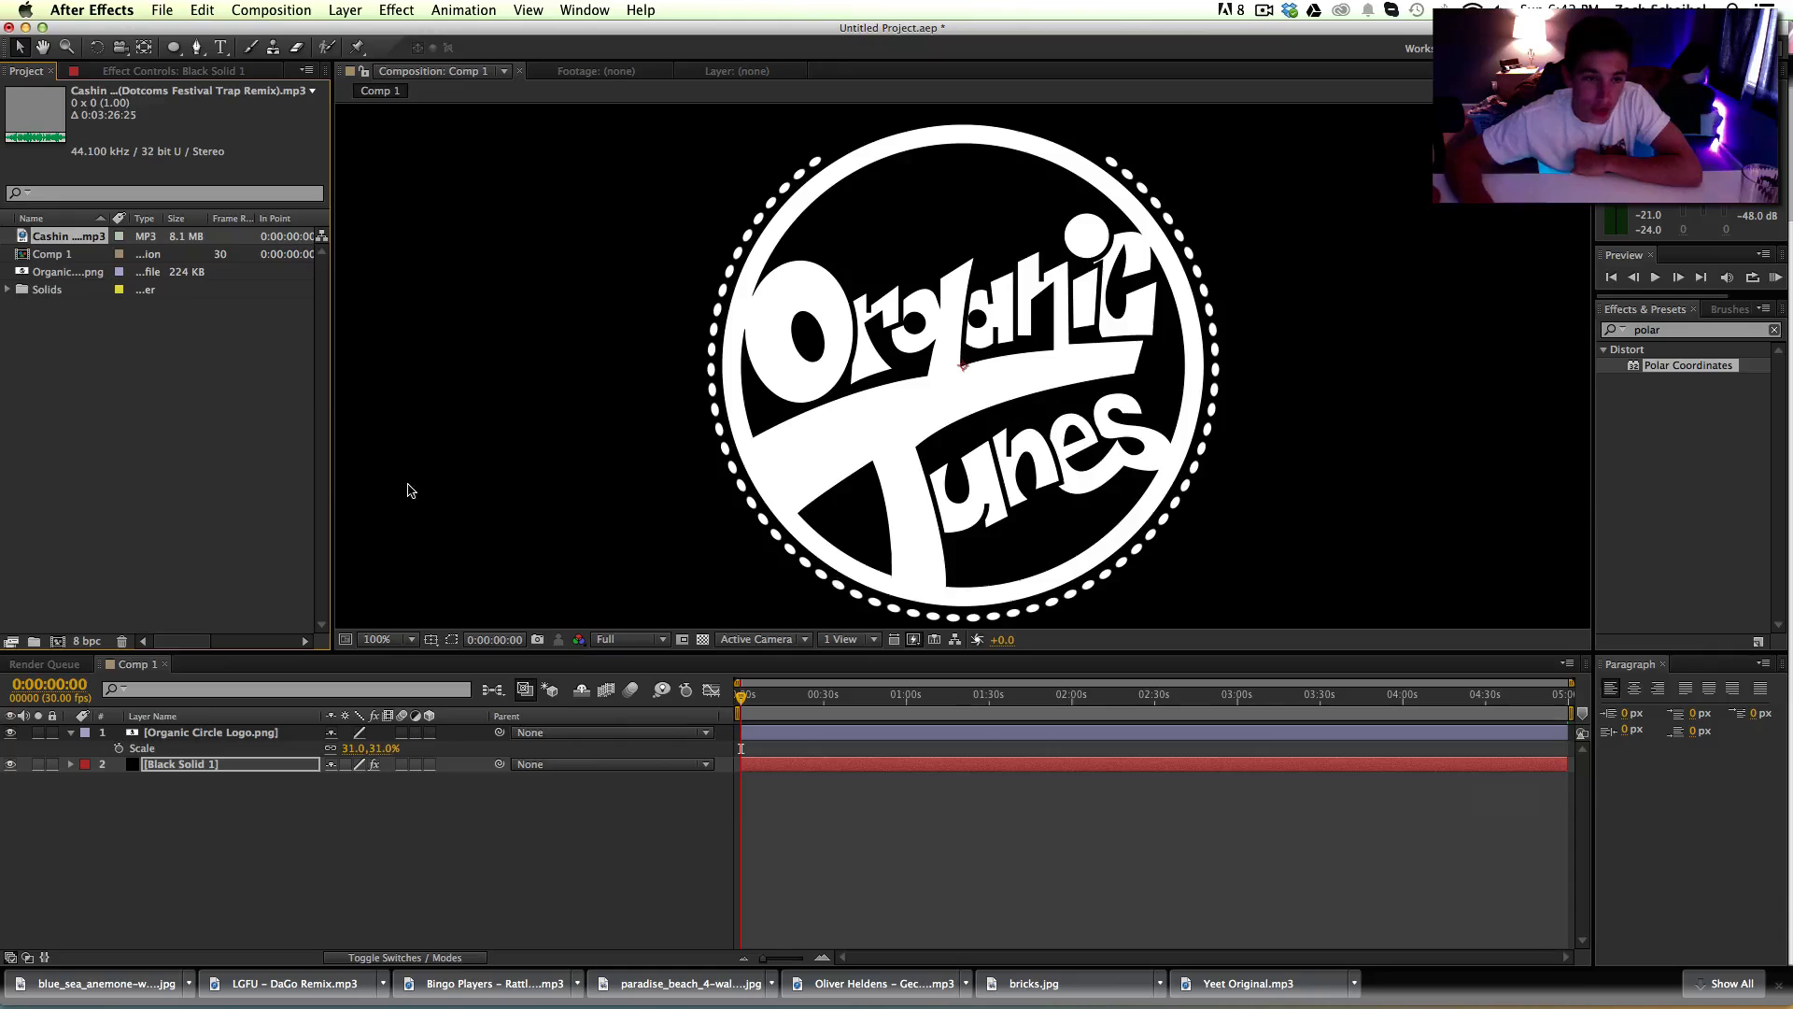
left_click_drag(70, 236, 221, 830)
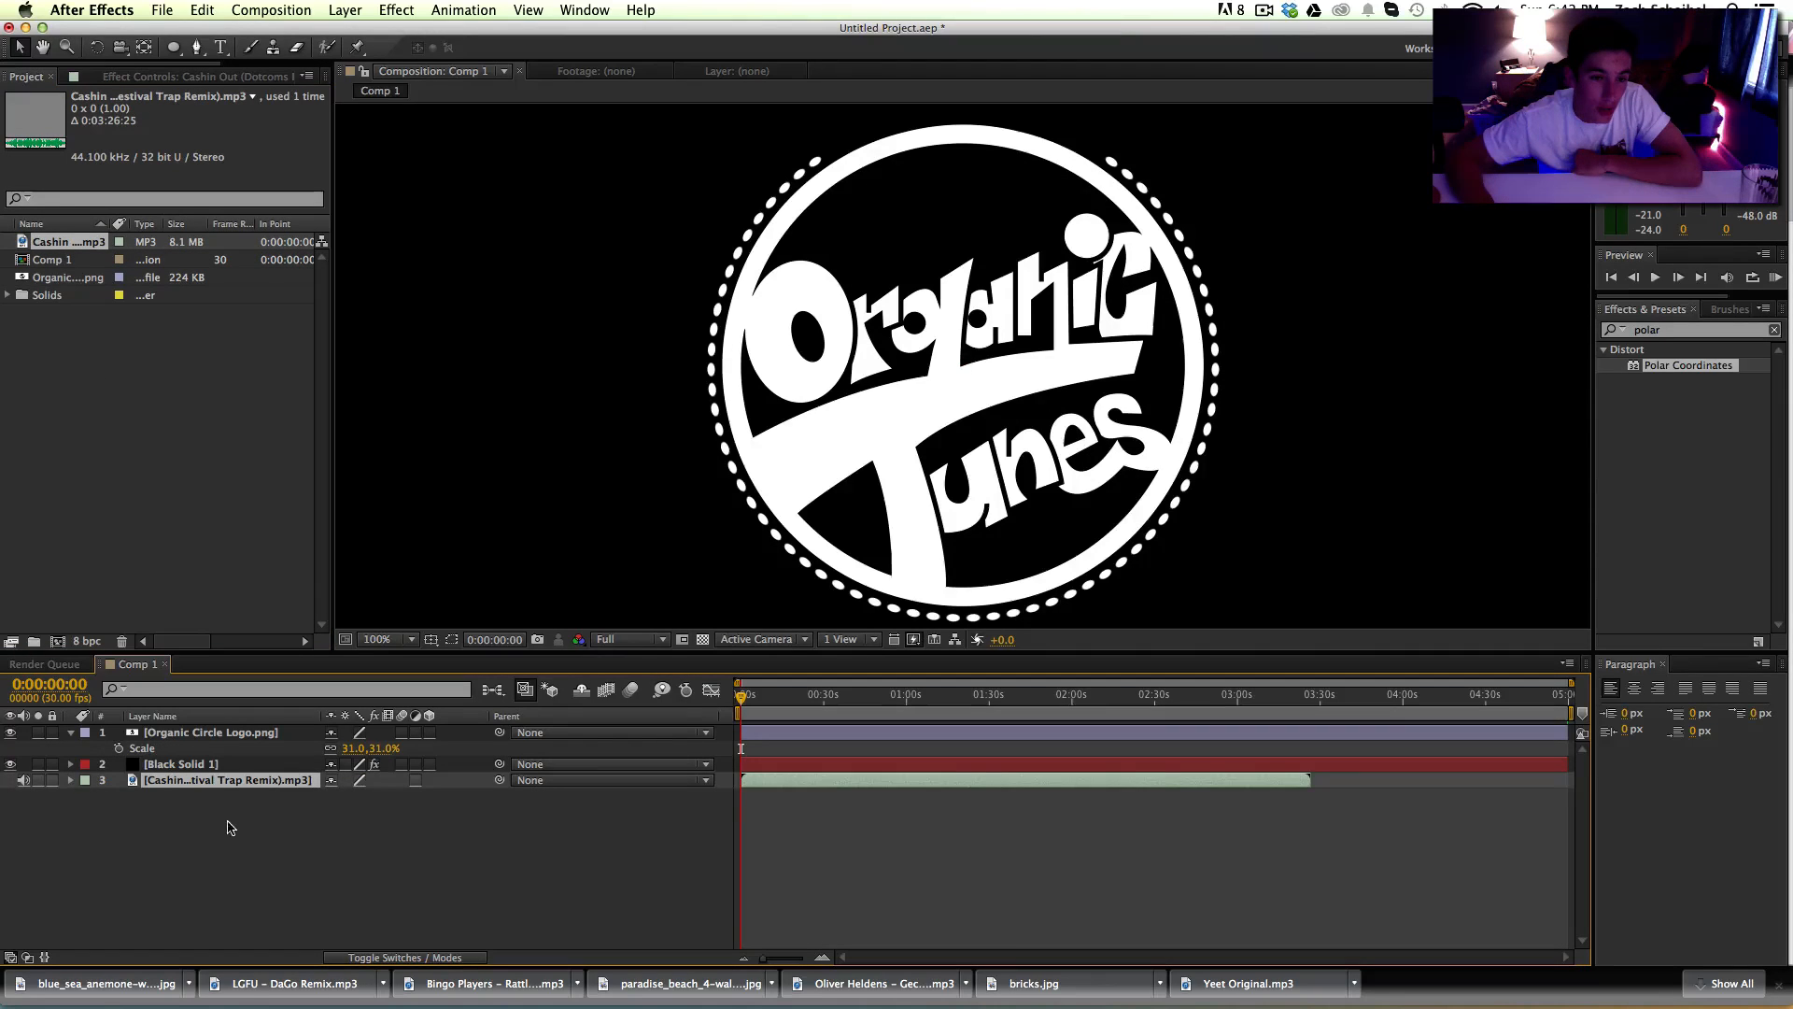
left_click(222, 795)
left_click(217, 782)
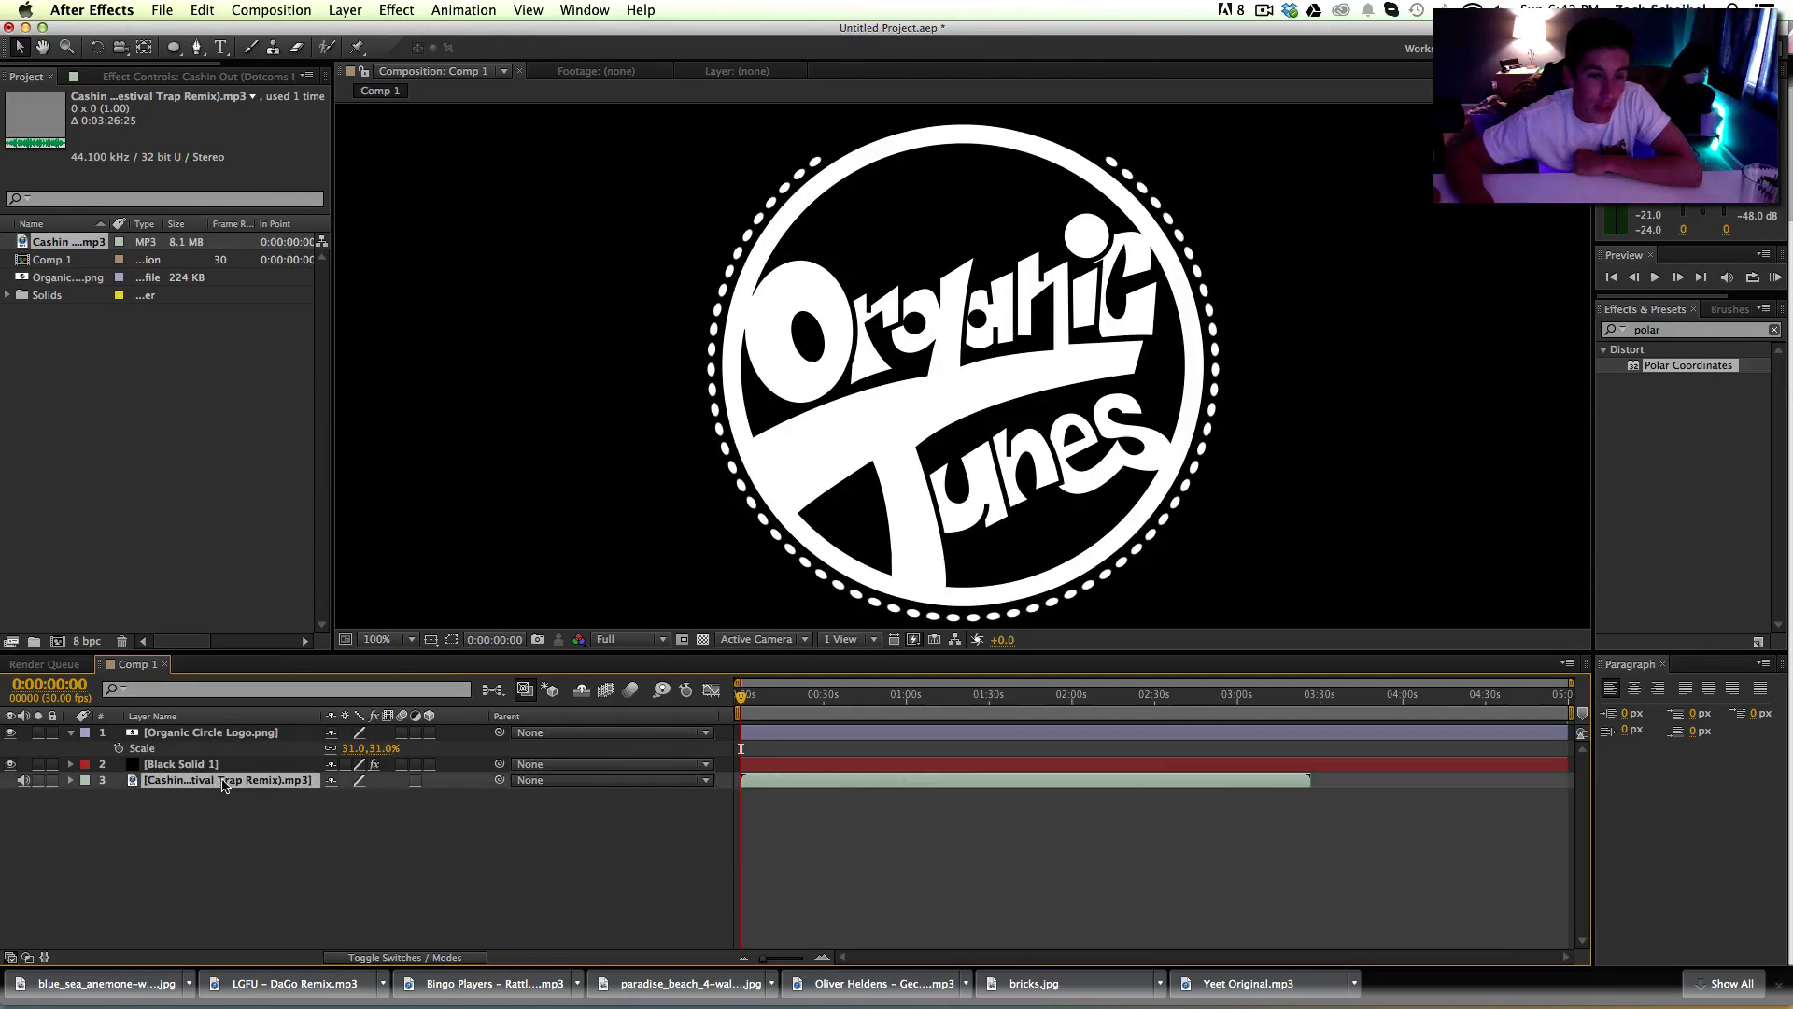
Step: Set the audio layer of Black Solid 1's Audio Spectrum to Cashin Out (Dotcoms Festival Trap Remix).mp3
left_click(204, 766)
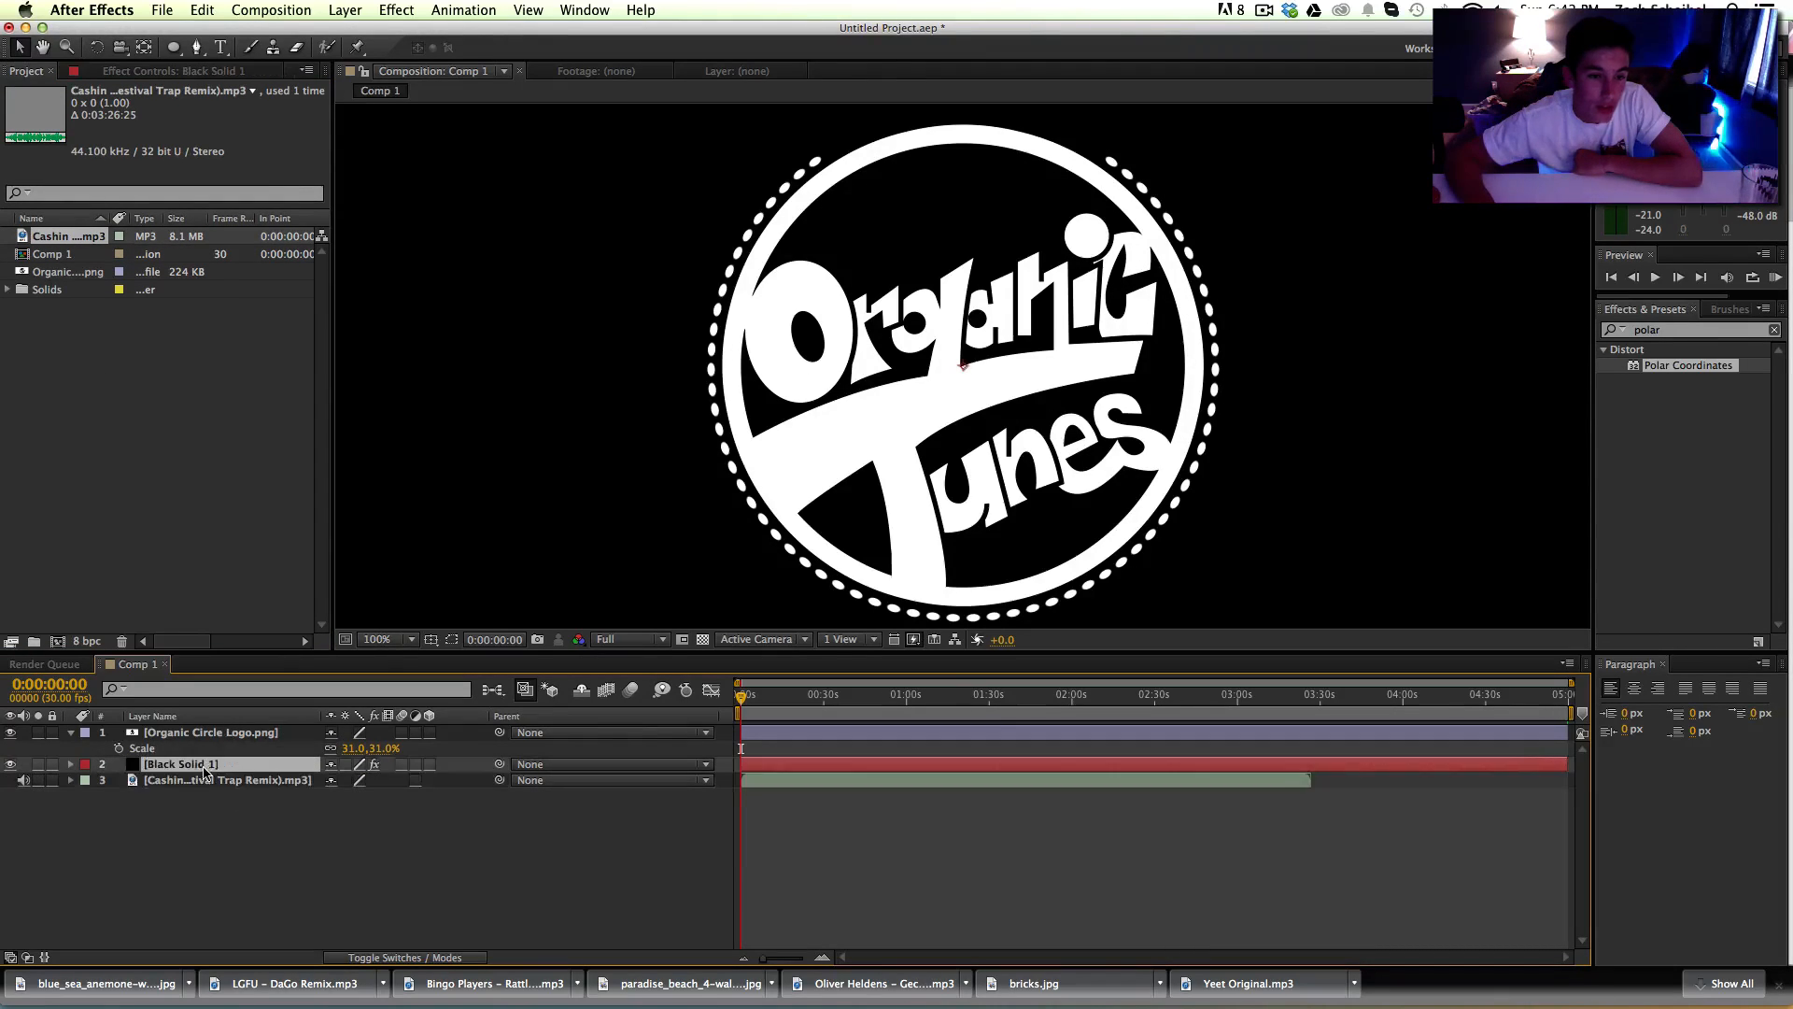
left_click(173, 71)
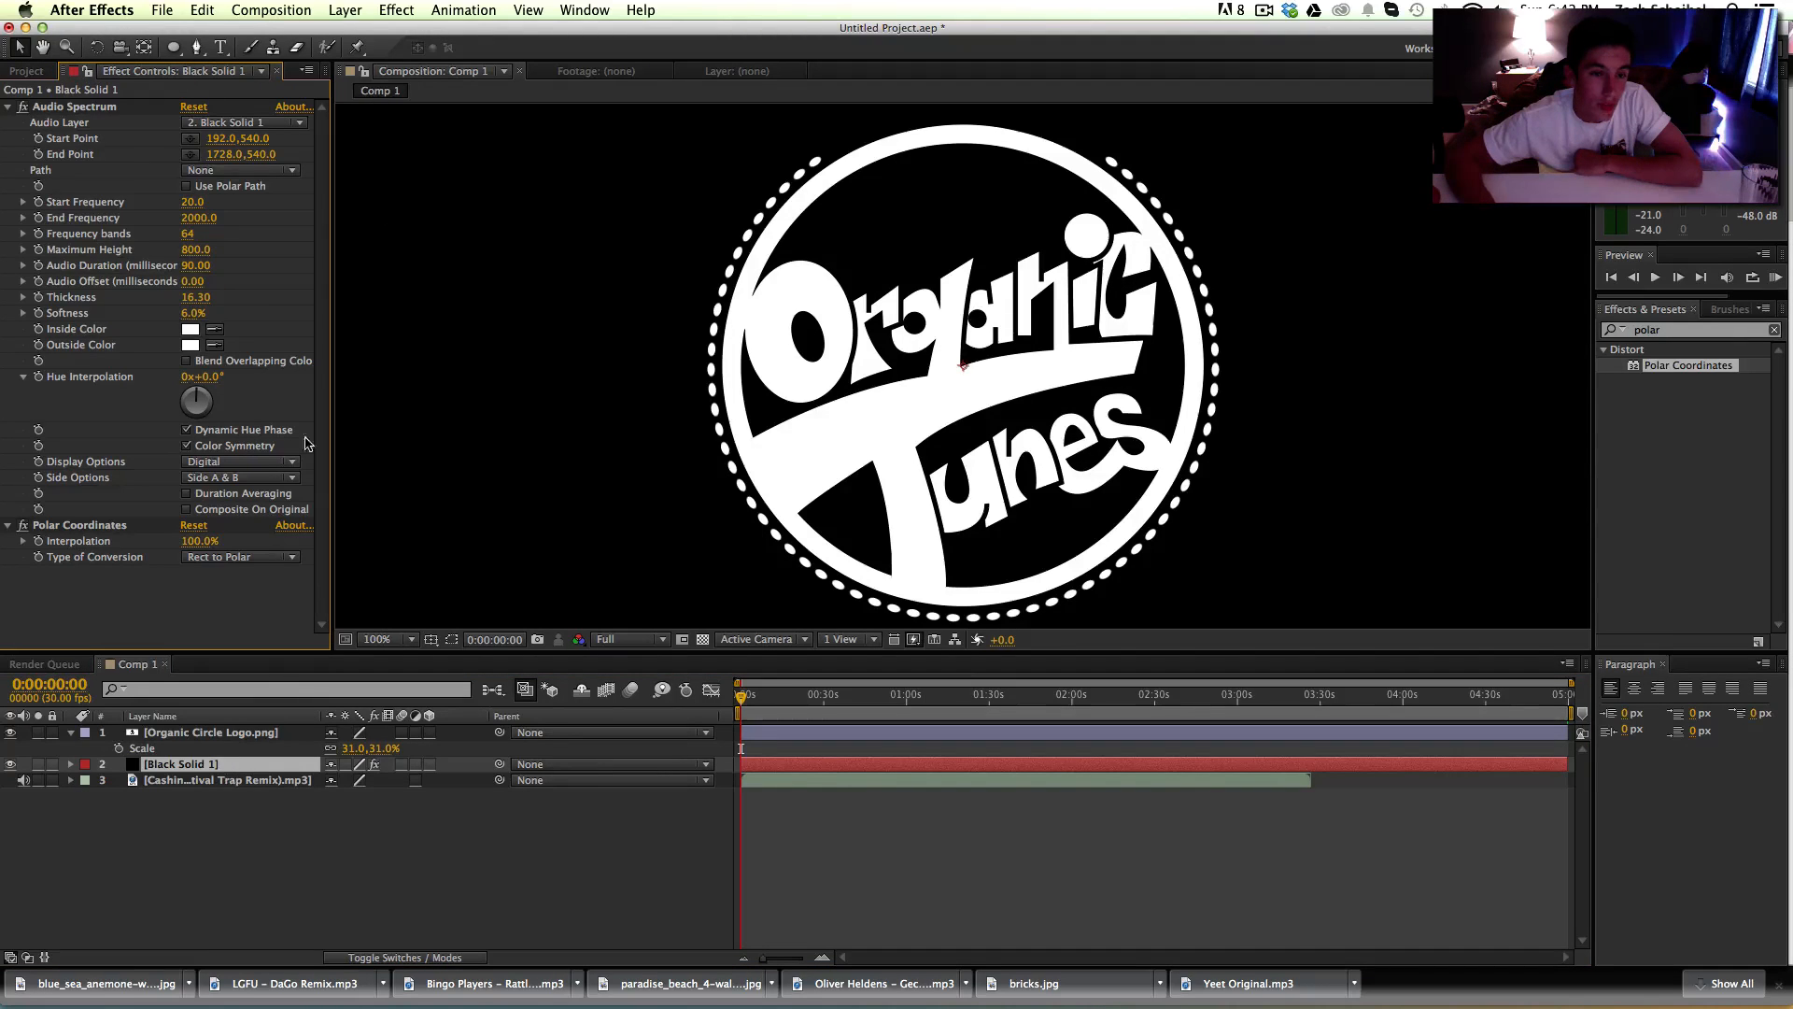
left_click(254, 125)
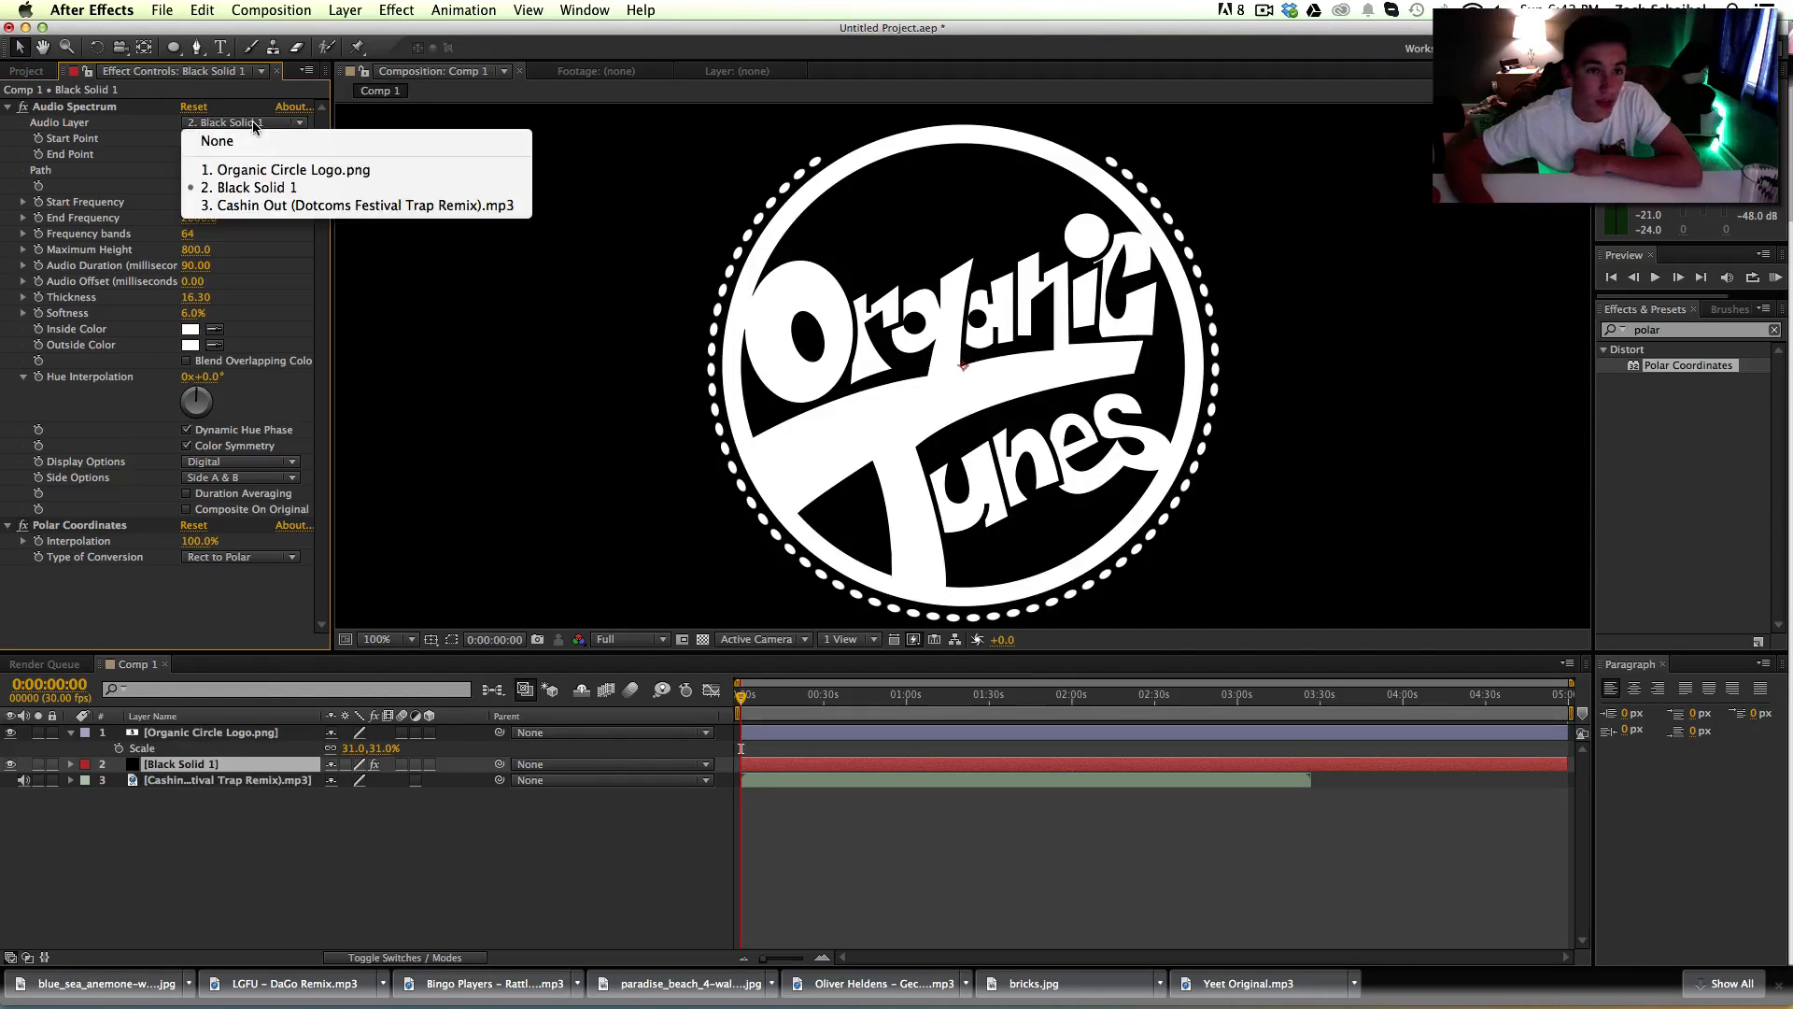
left_click(270, 206)
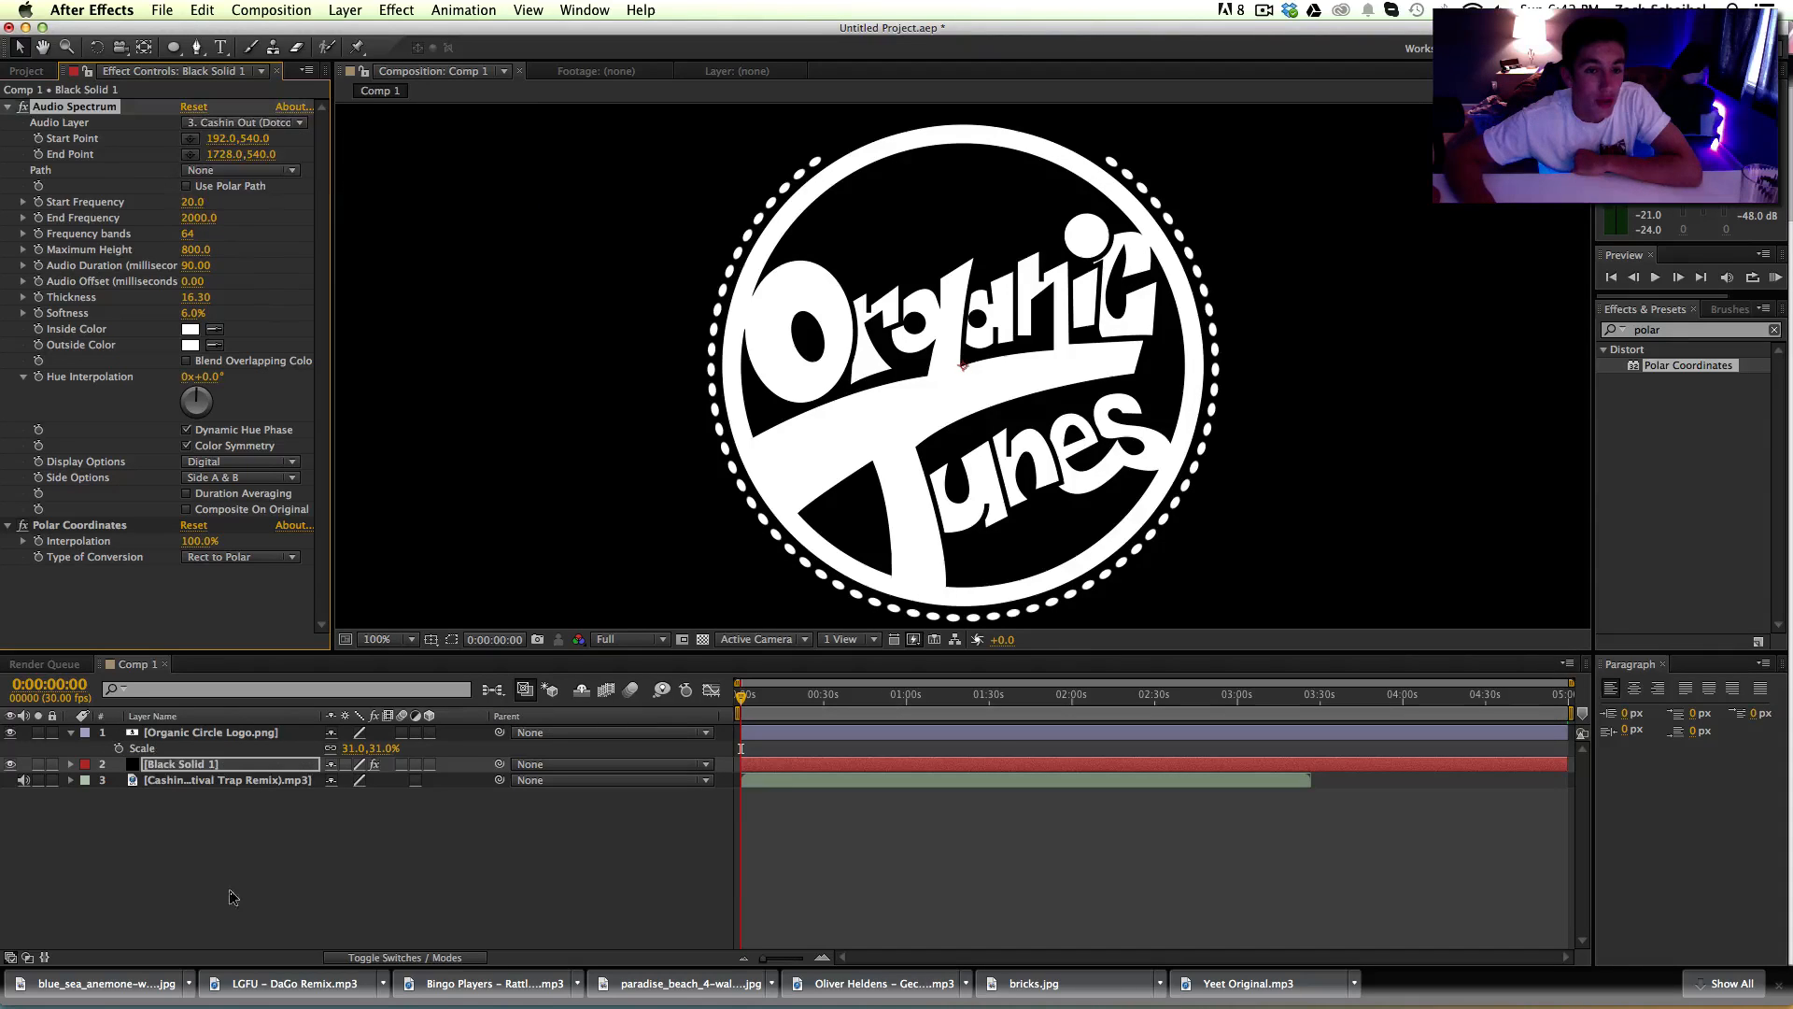
left_click(236, 123)
left_click(263, 254)
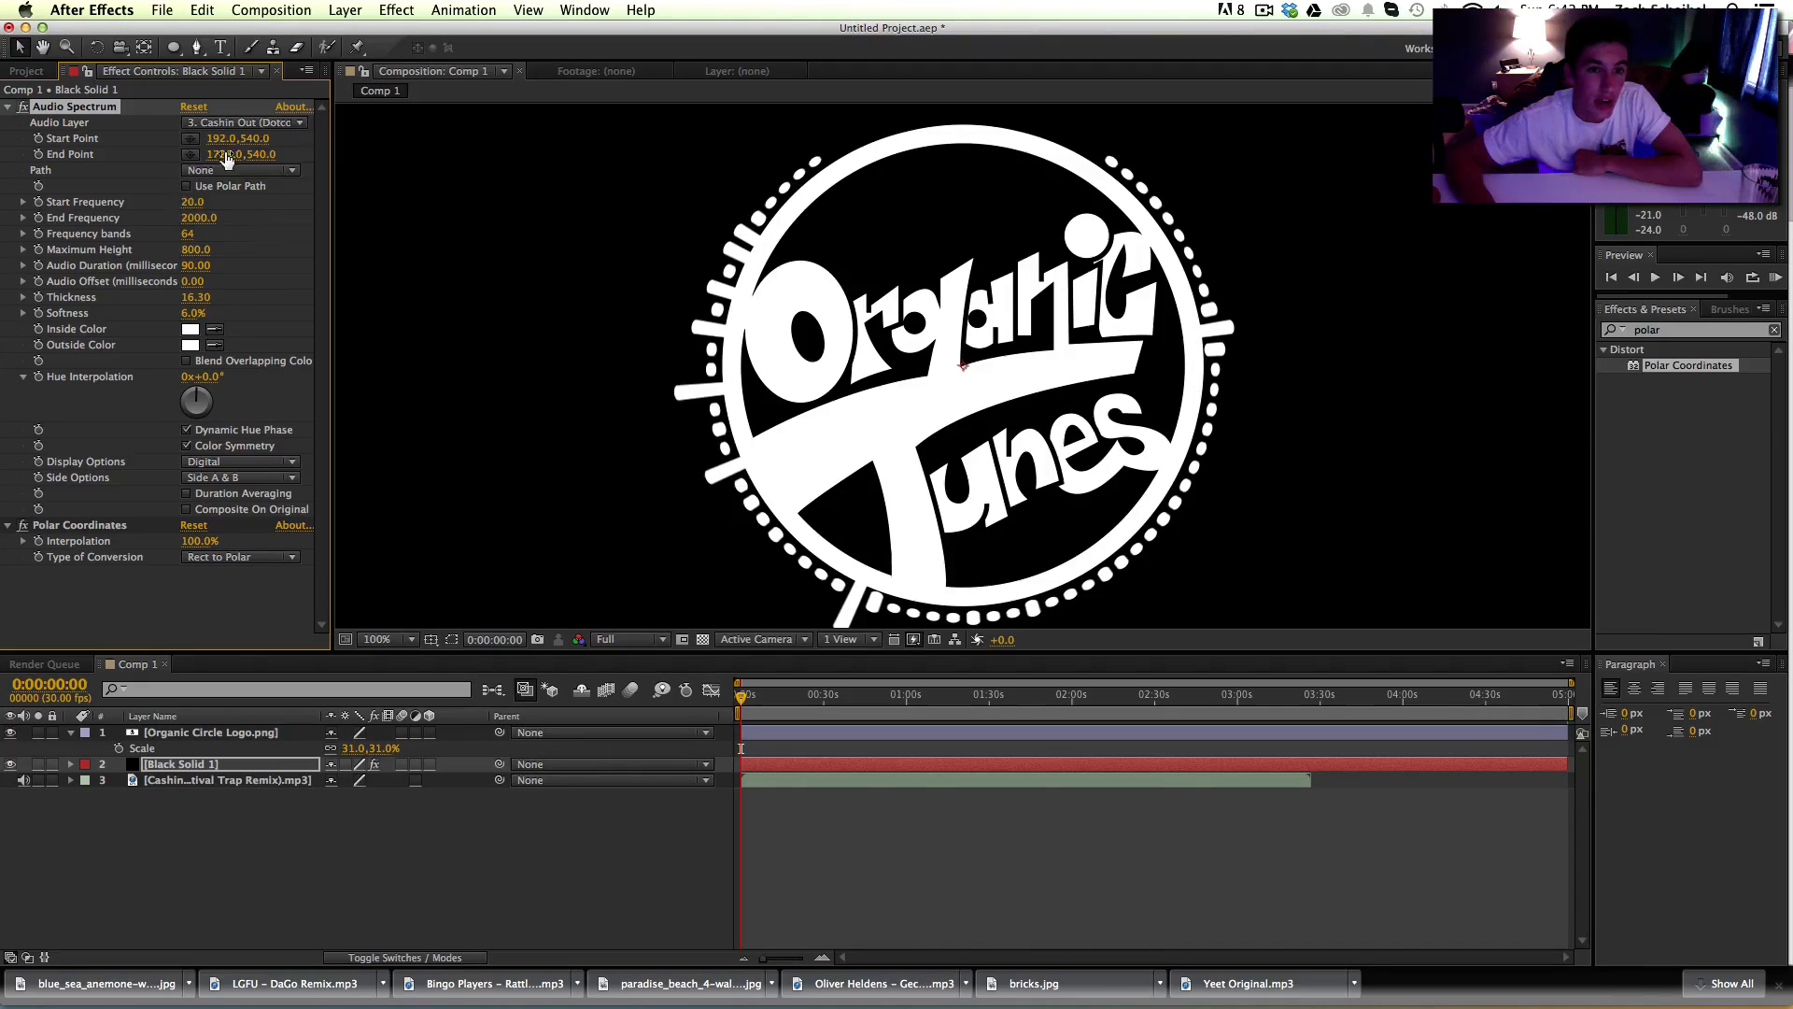
Step: Go to 0:01:36:15 in the composition and set the Audio Spectrum's frequency bands to 474
left_click_drag(1308, 701, 996, 721)
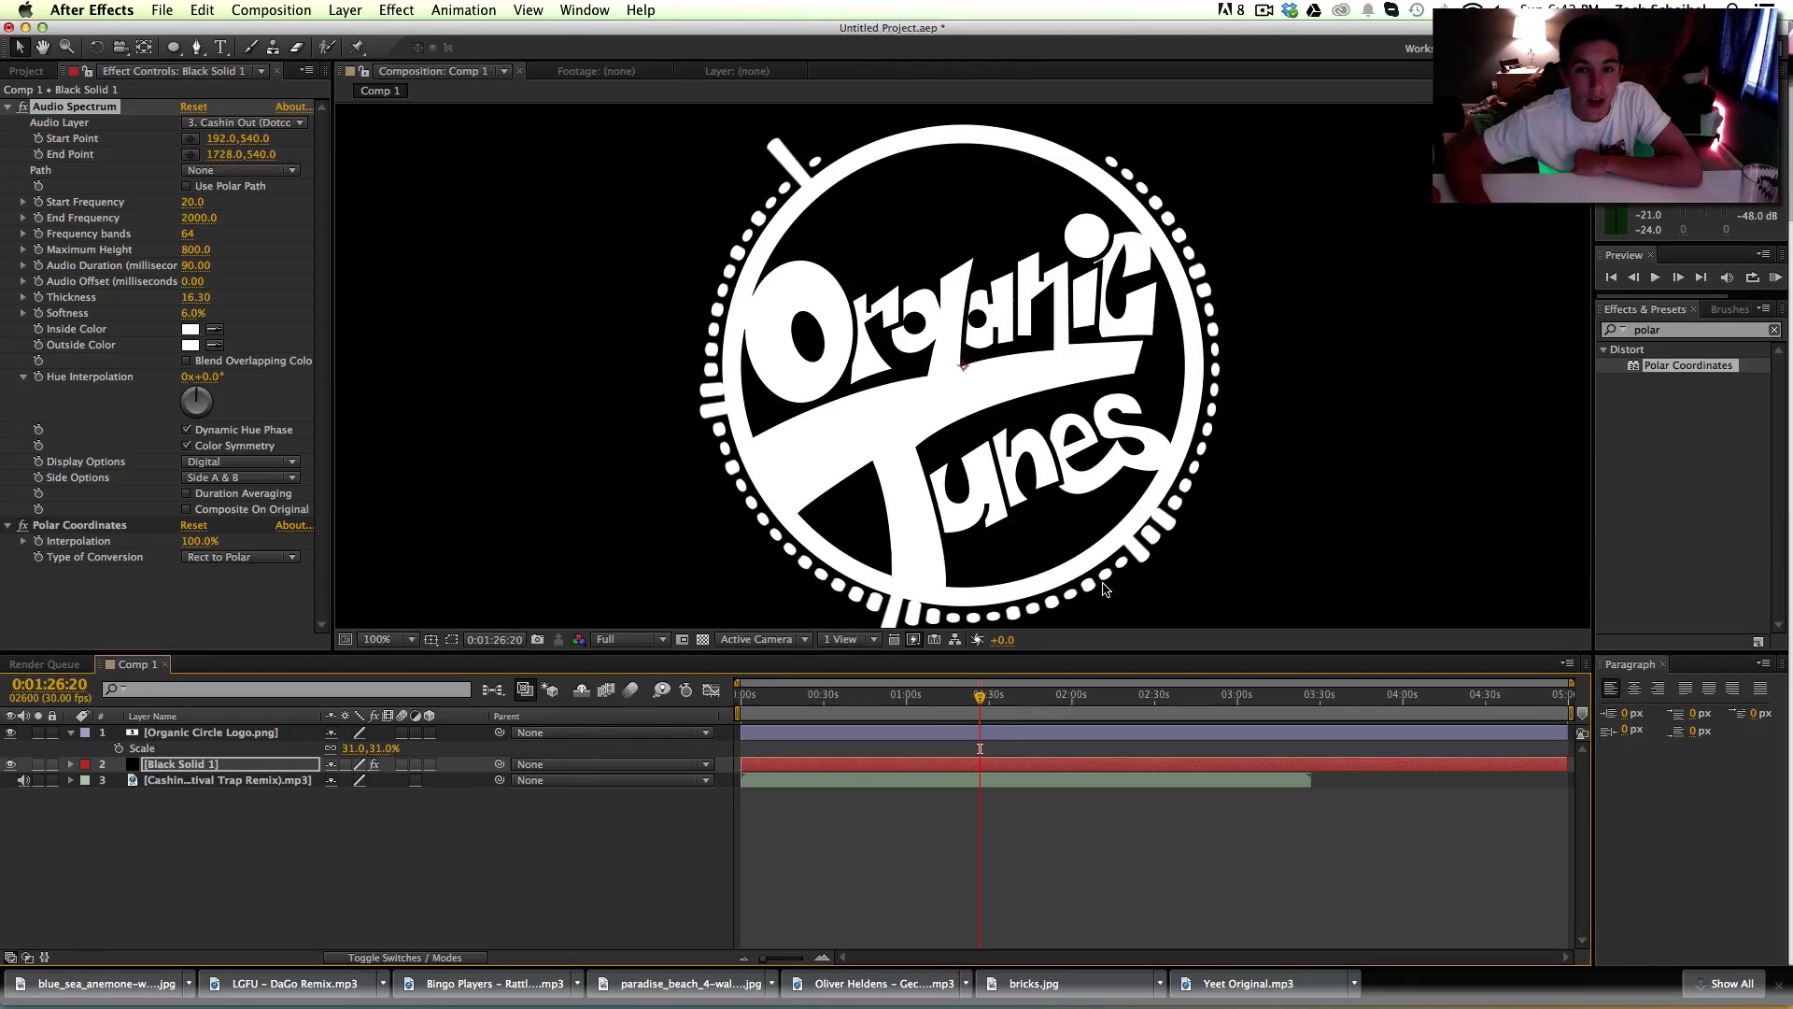
left_click(1007, 694)
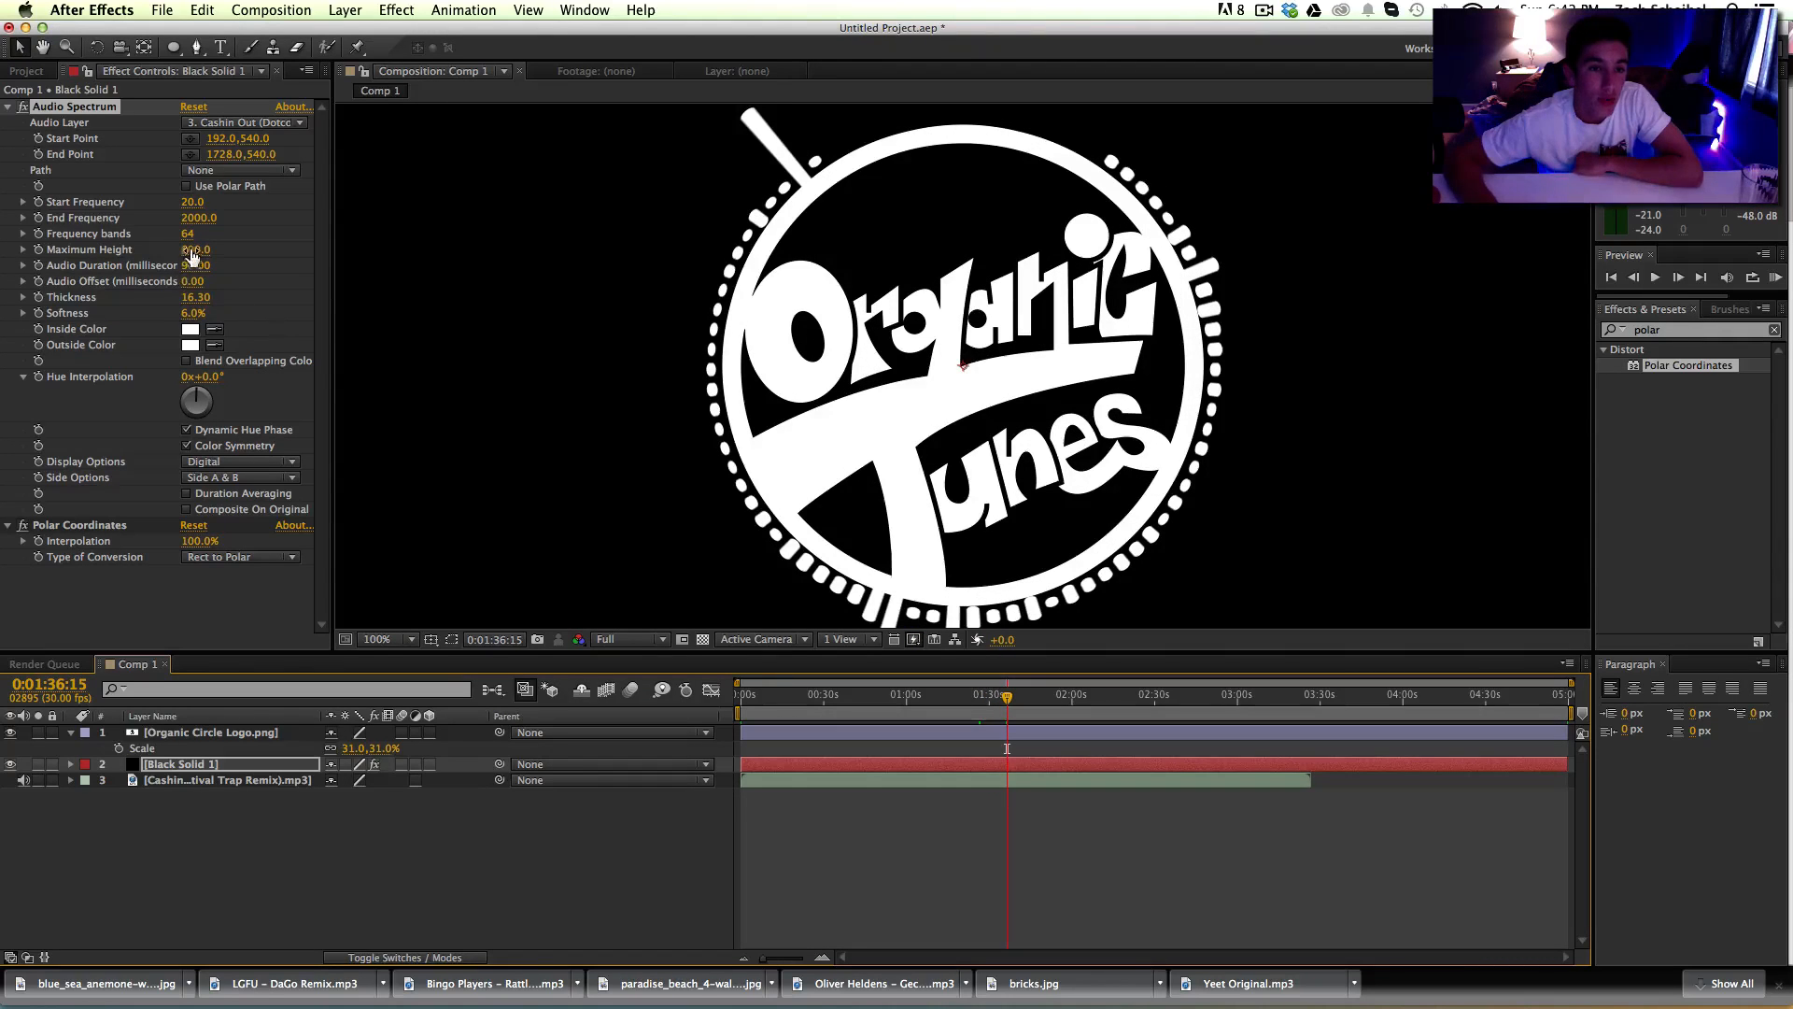
left_click_drag(190, 235, 577, 234)
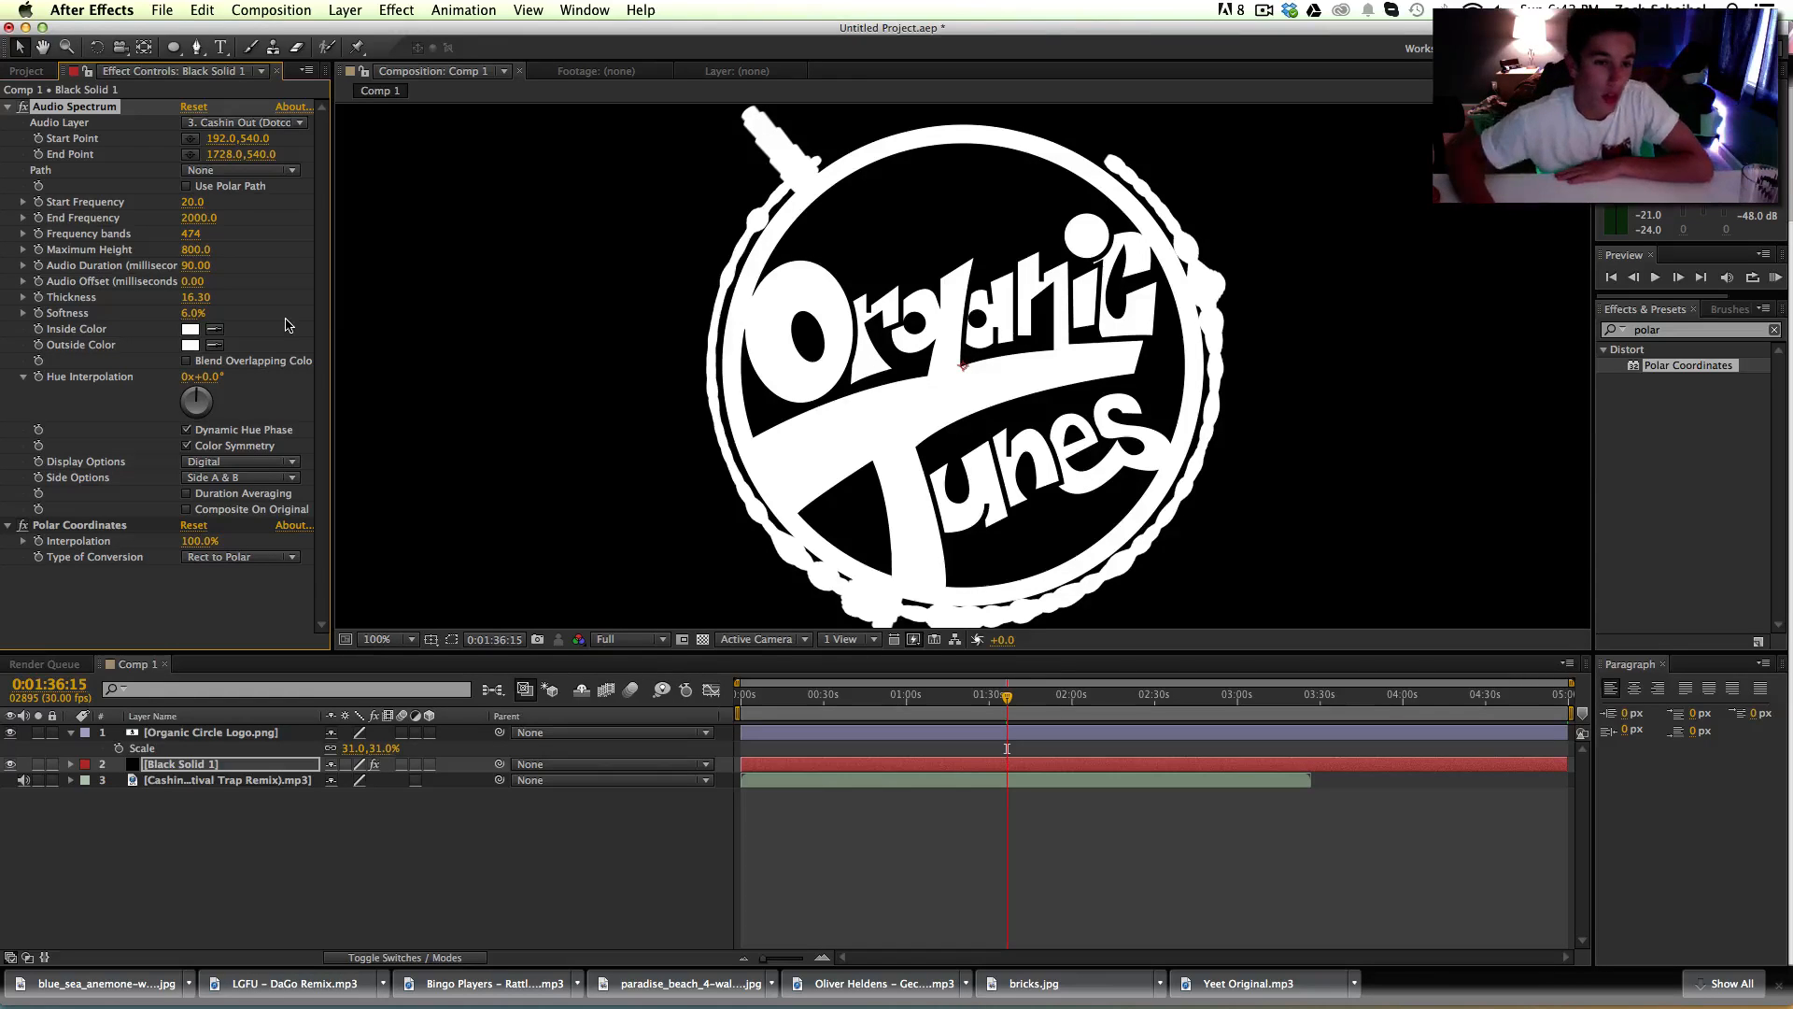
Step: Compare Side B and Side A for the Audio Spectrum's side options and settle on Side B
left_click(224, 480)
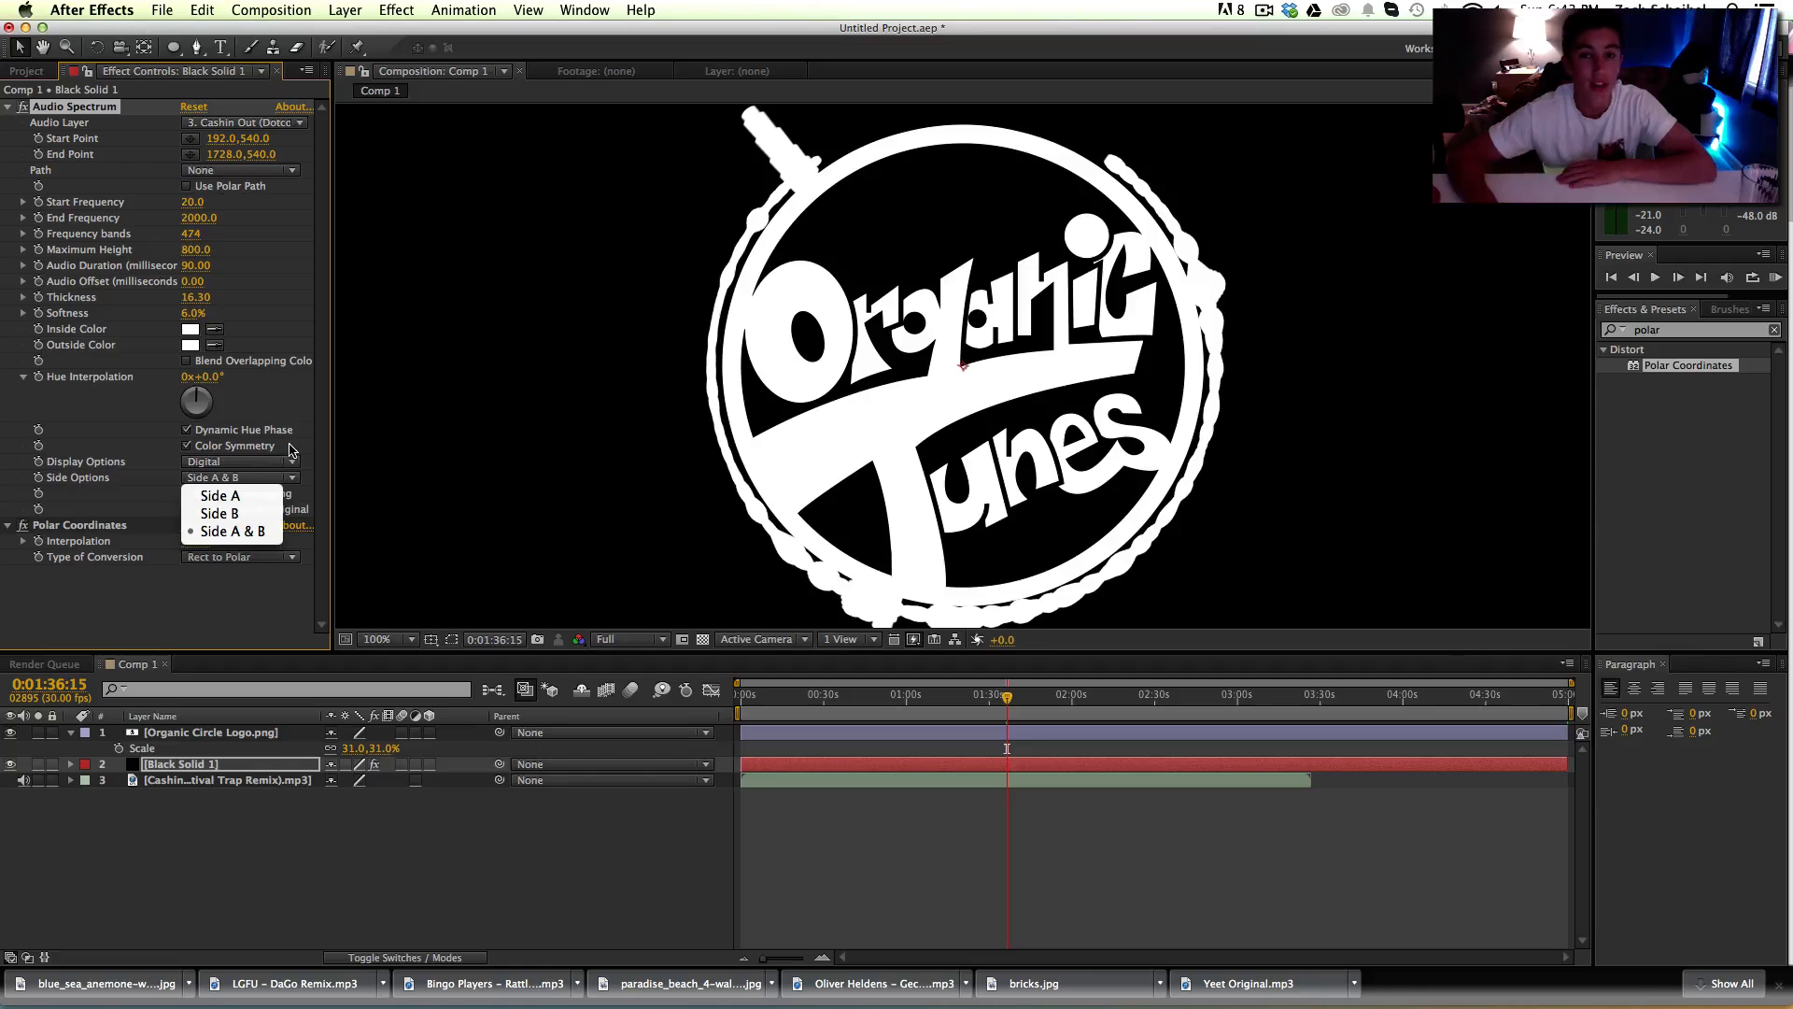
left_click(234, 514)
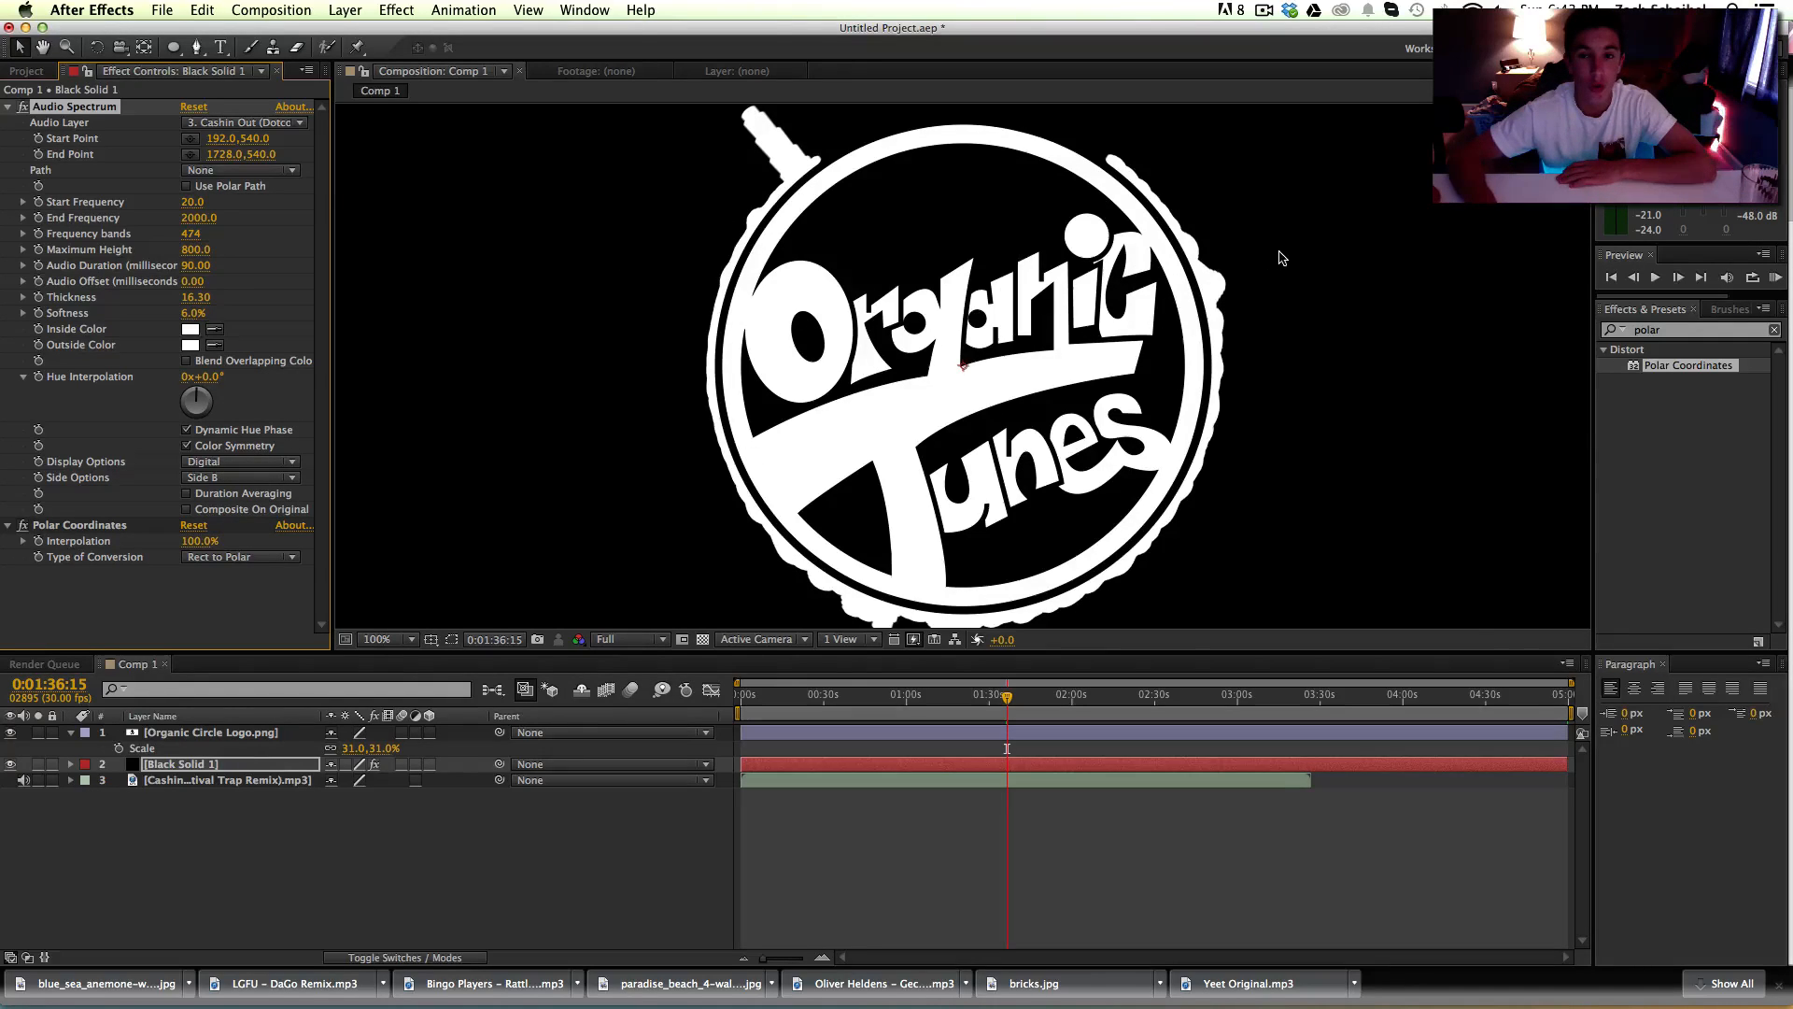
left_click(224, 482)
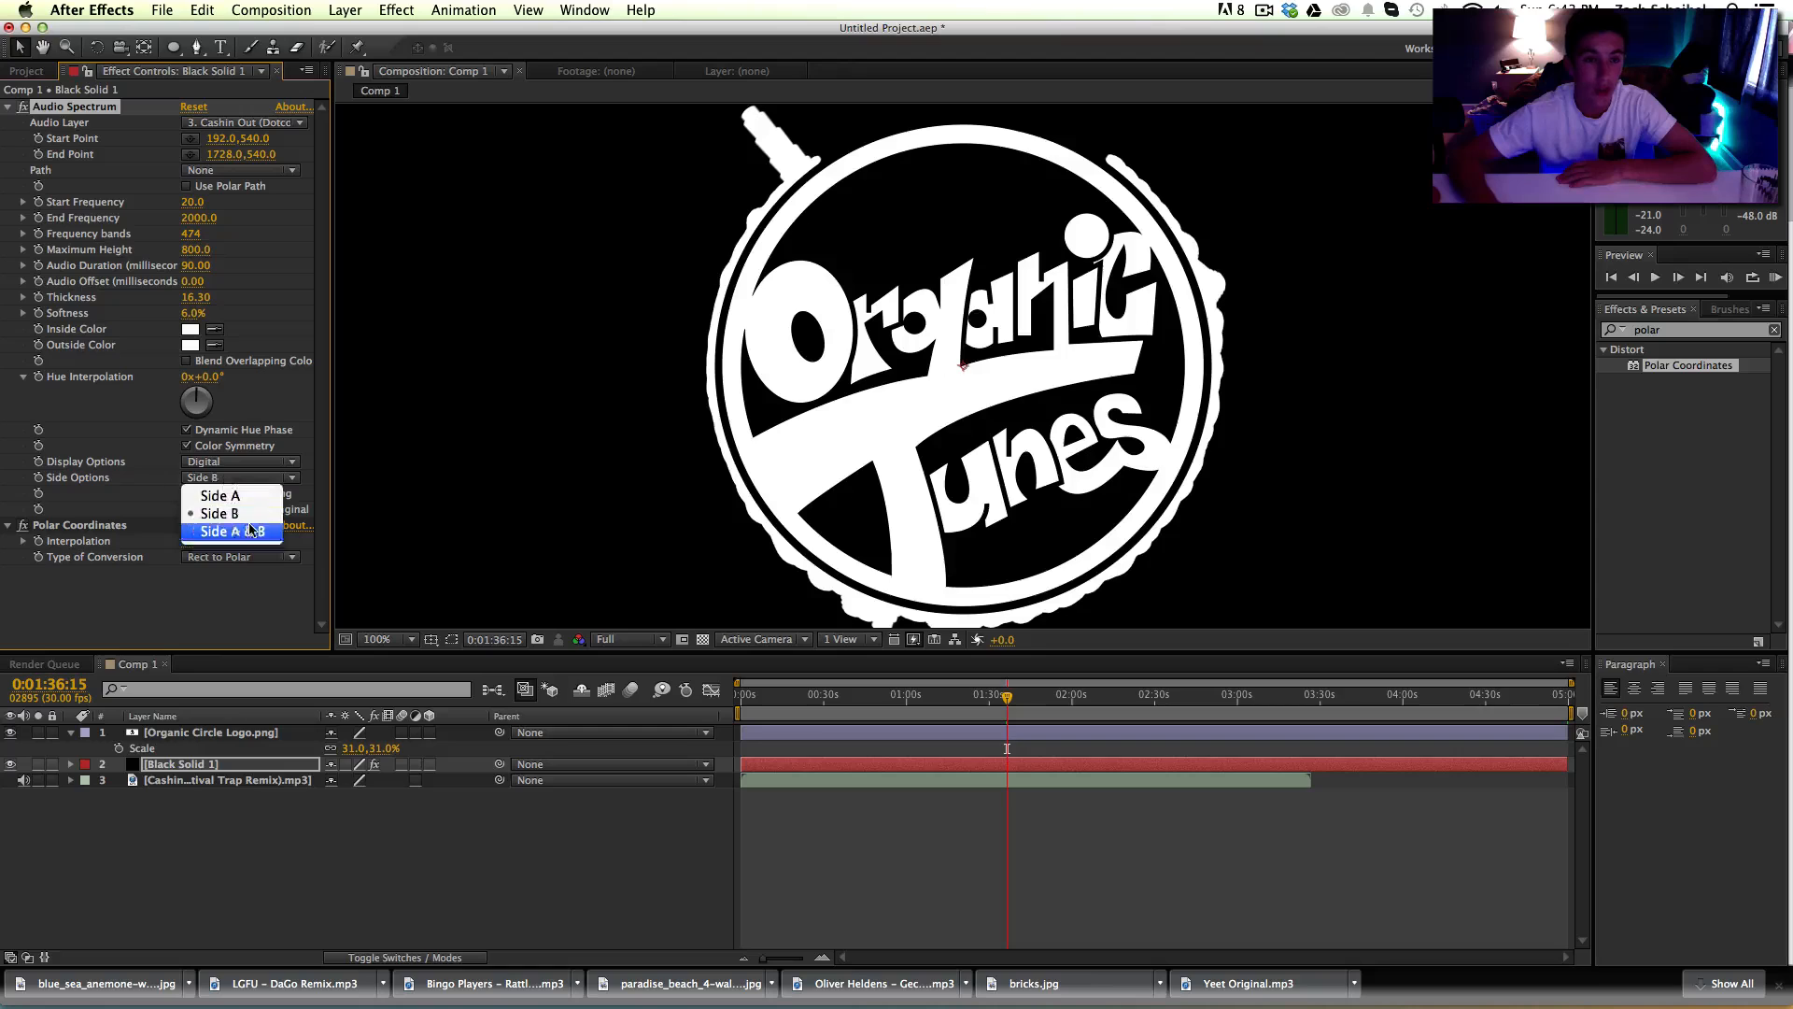
left_click(224, 496)
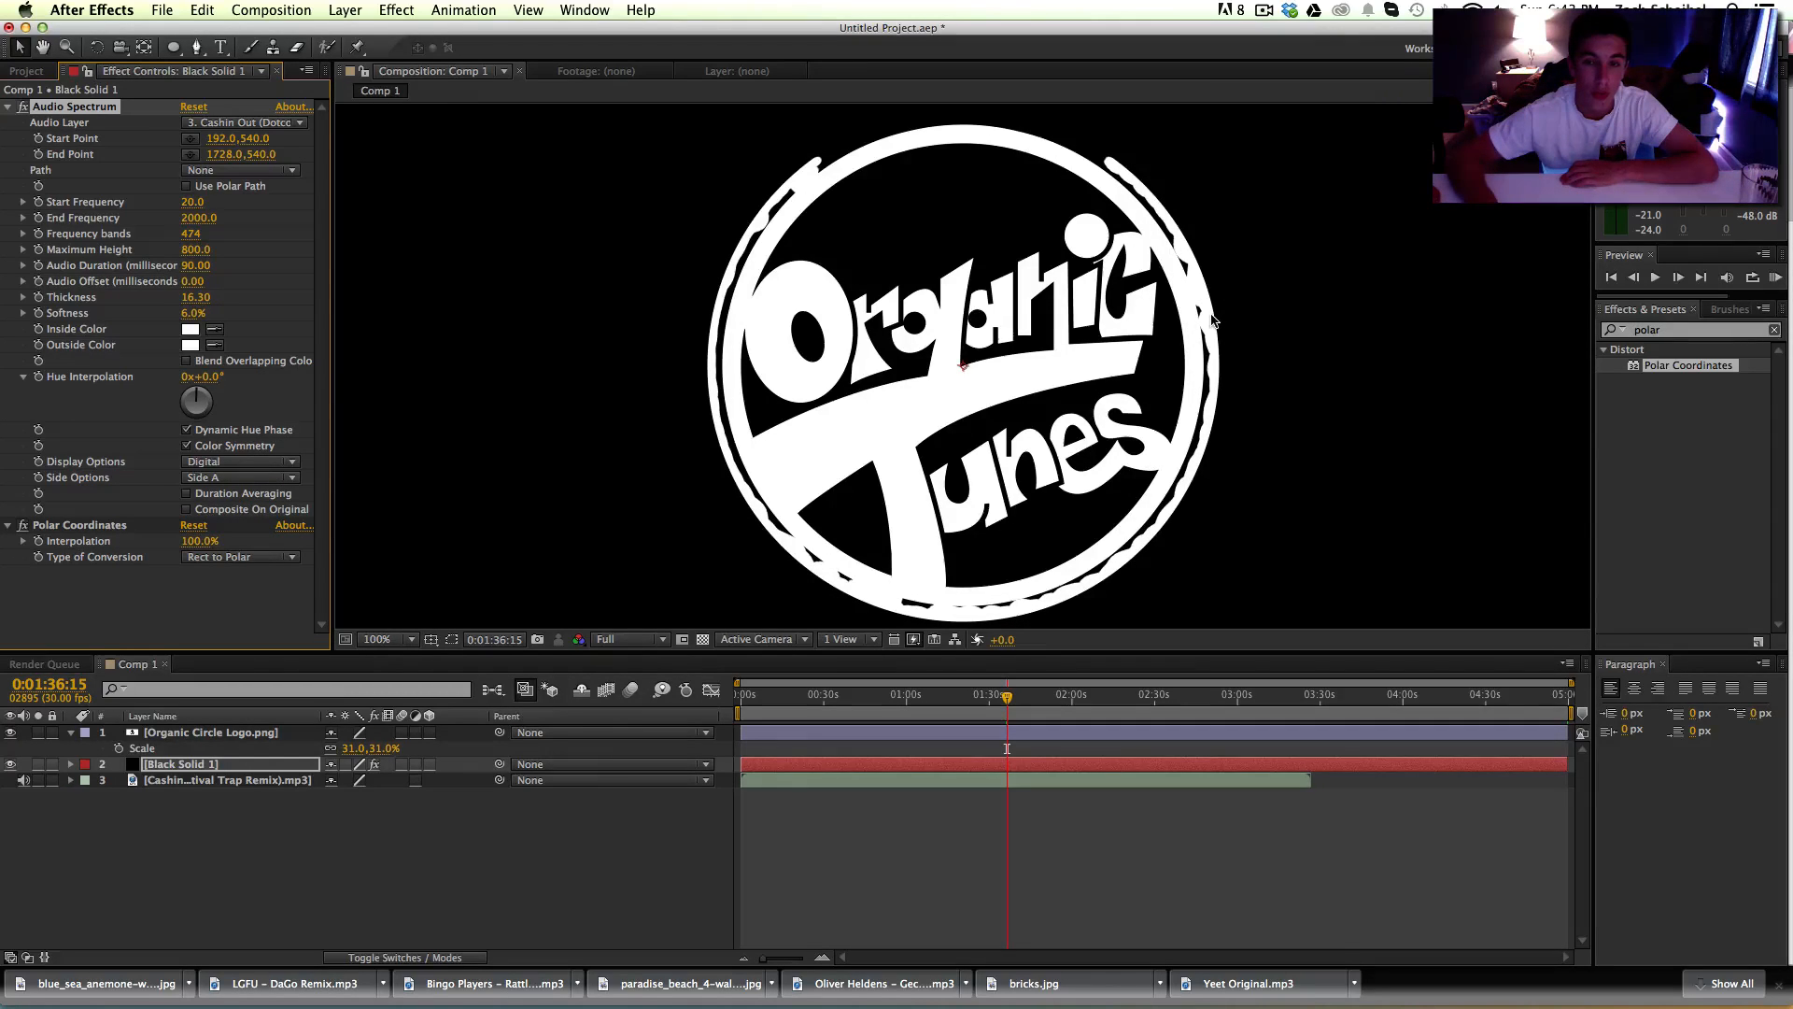
left_click(215, 482)
left_click(241, 513)
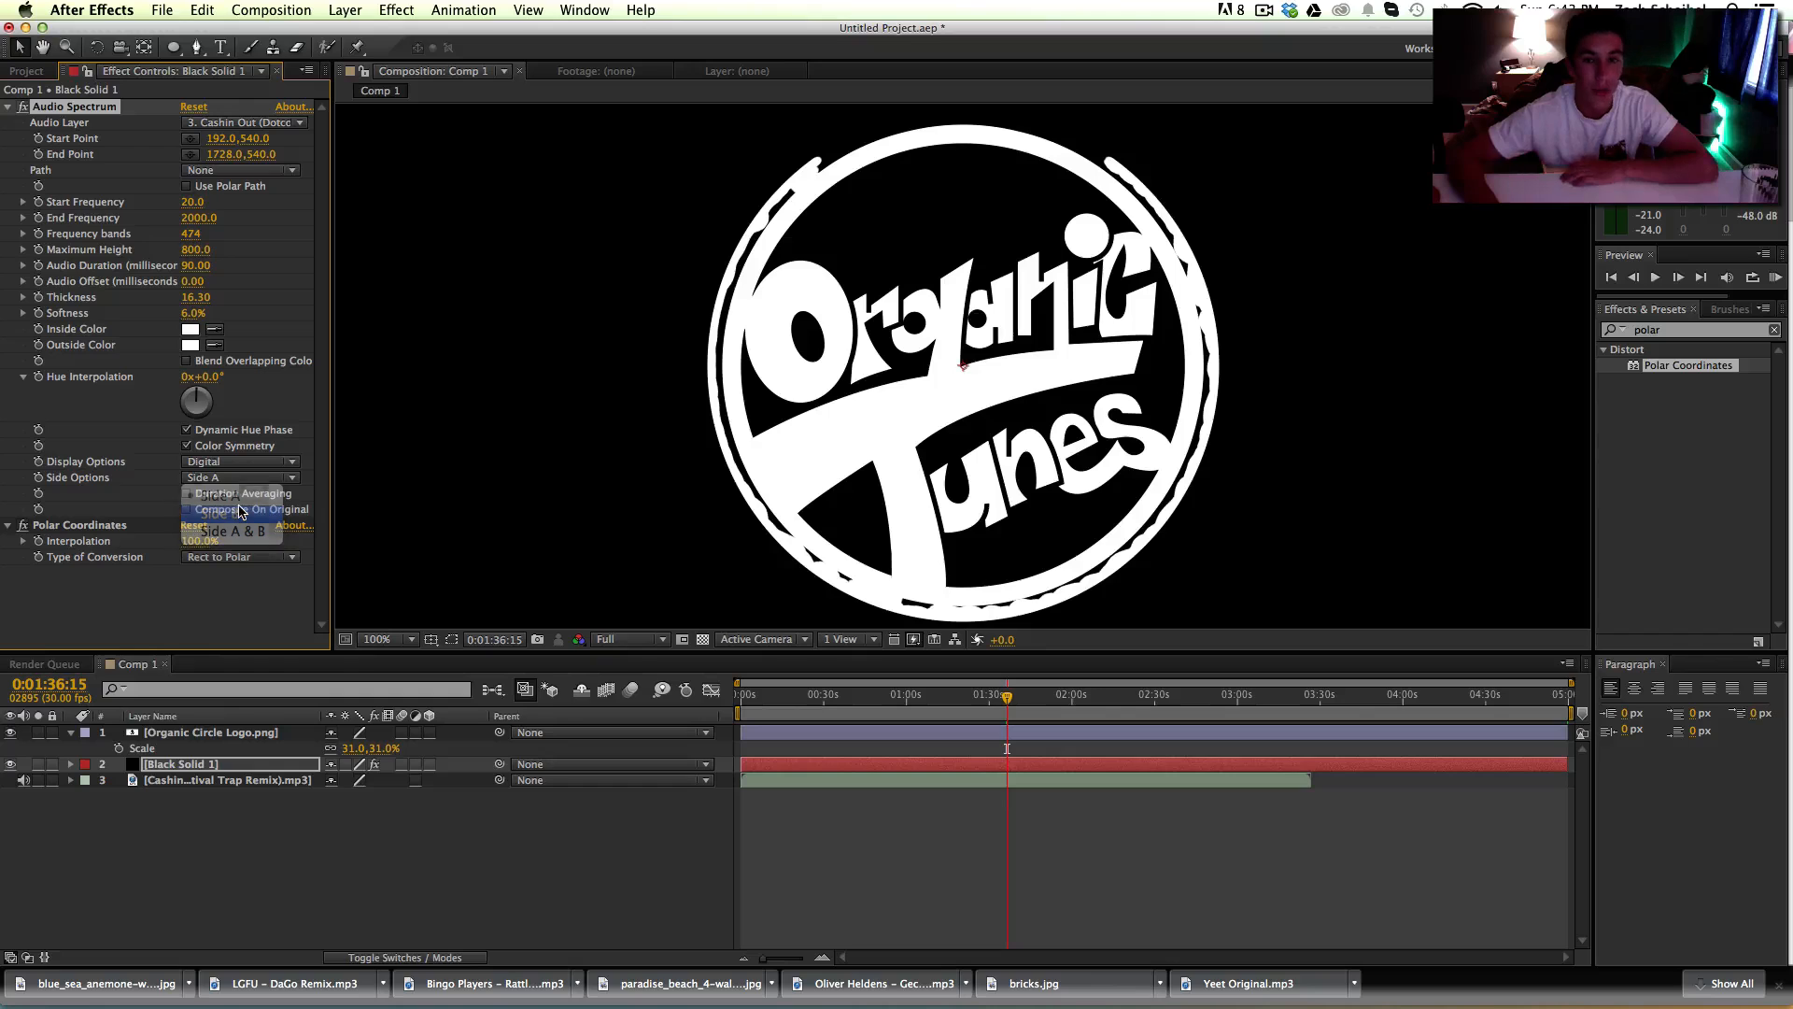
Step: Set the Audio Spectrum's end frequency to 301 and keep the Black Solid 1 layer selected
scroll(950, 339, "down", 3)
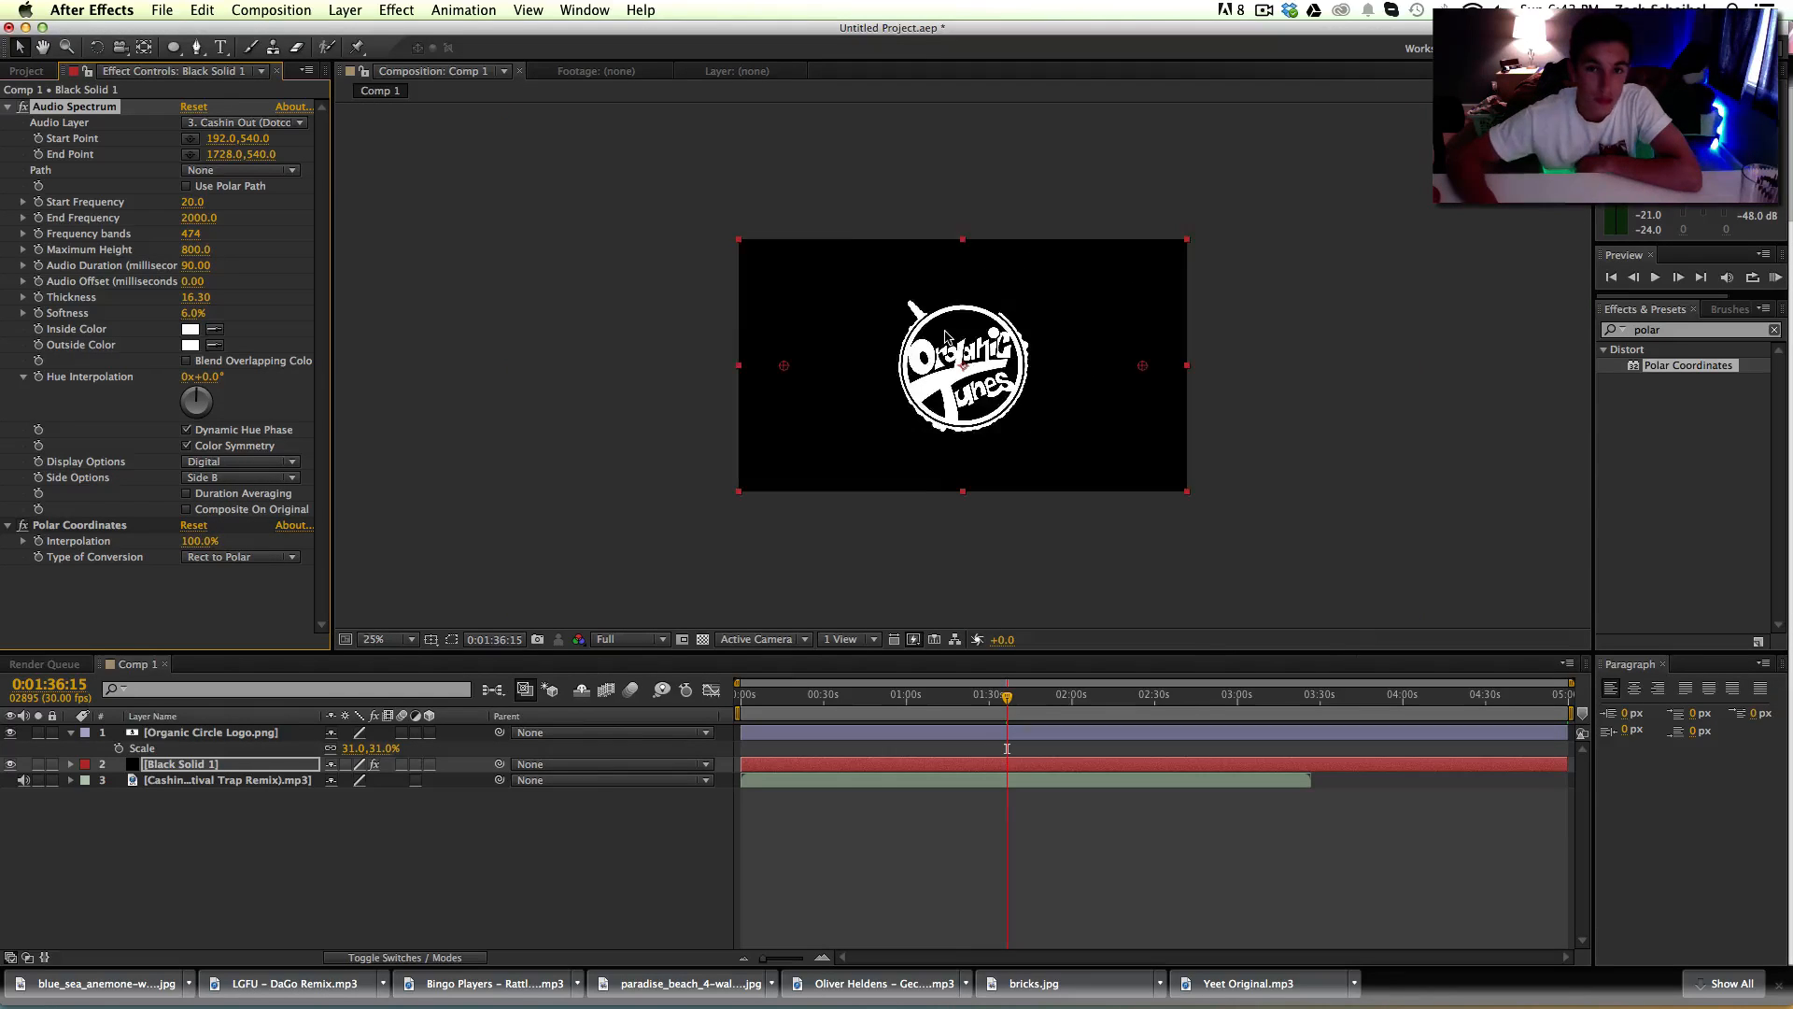
scroll(949, 339, "up", 2)
scroll(948, 340, "up", 2)
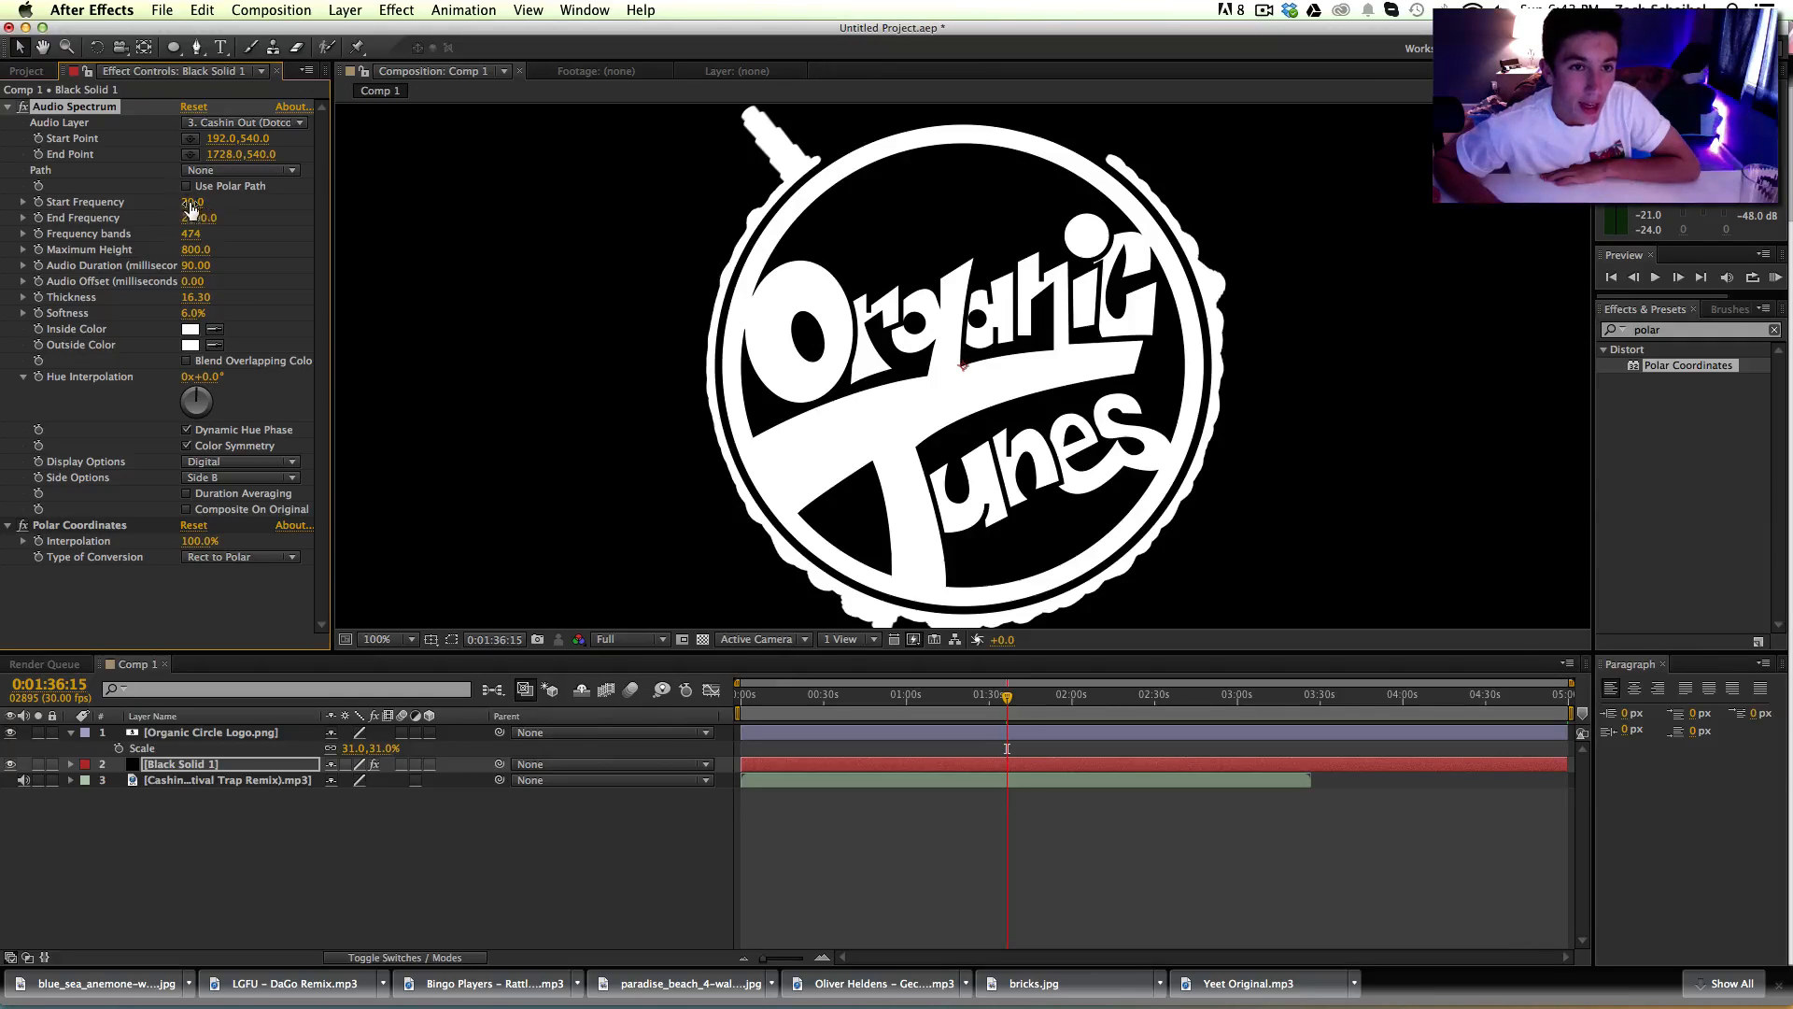
left_click_drag(207, 223, 192, 231)
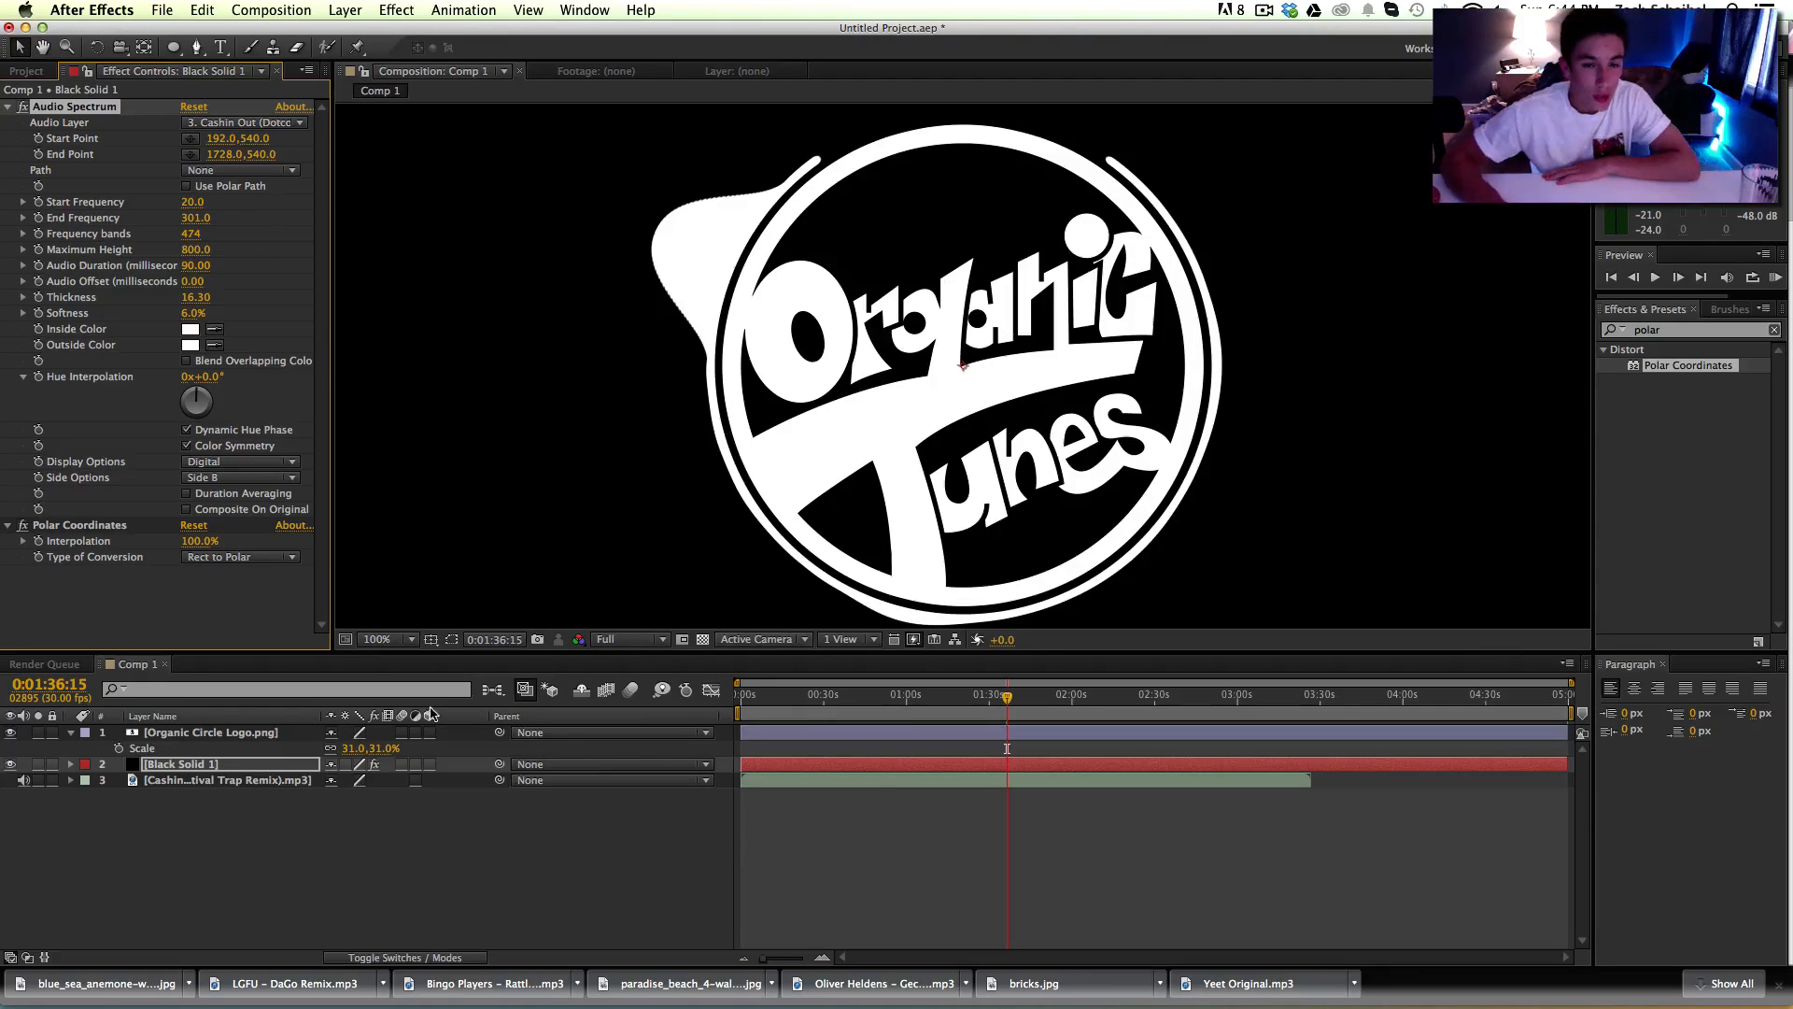
left_click(250, 765)
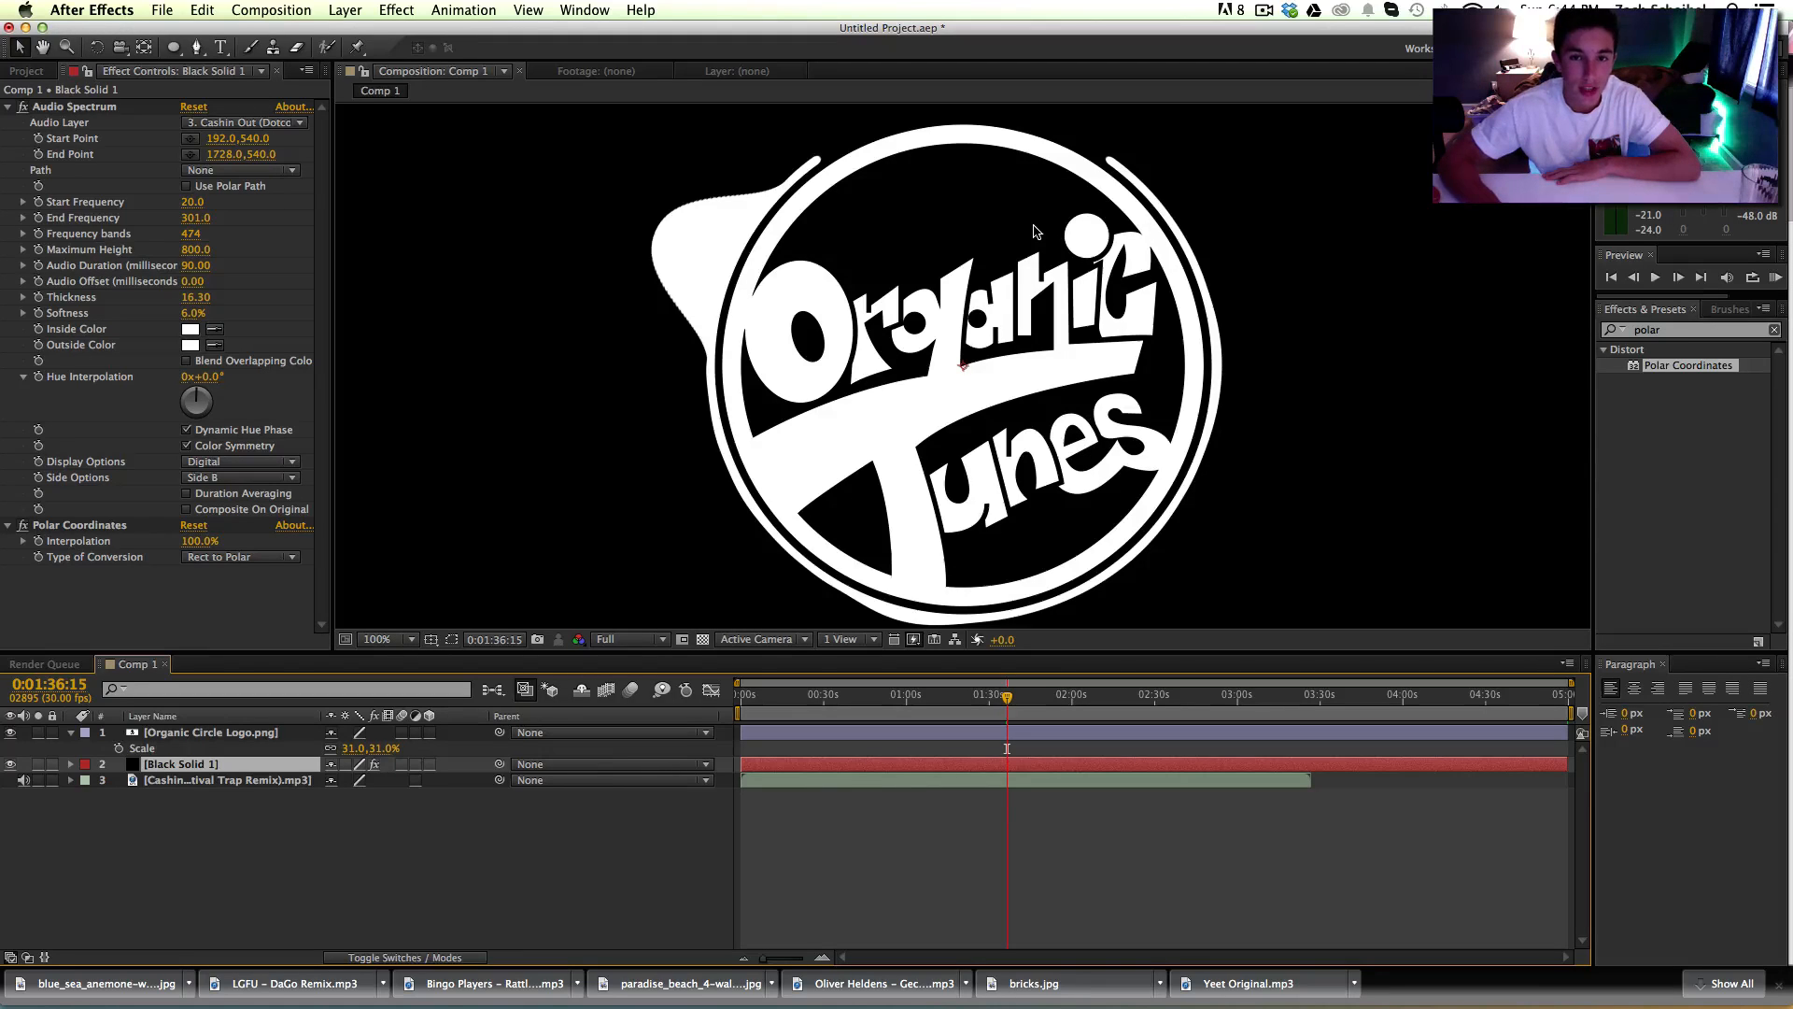
key("comma")
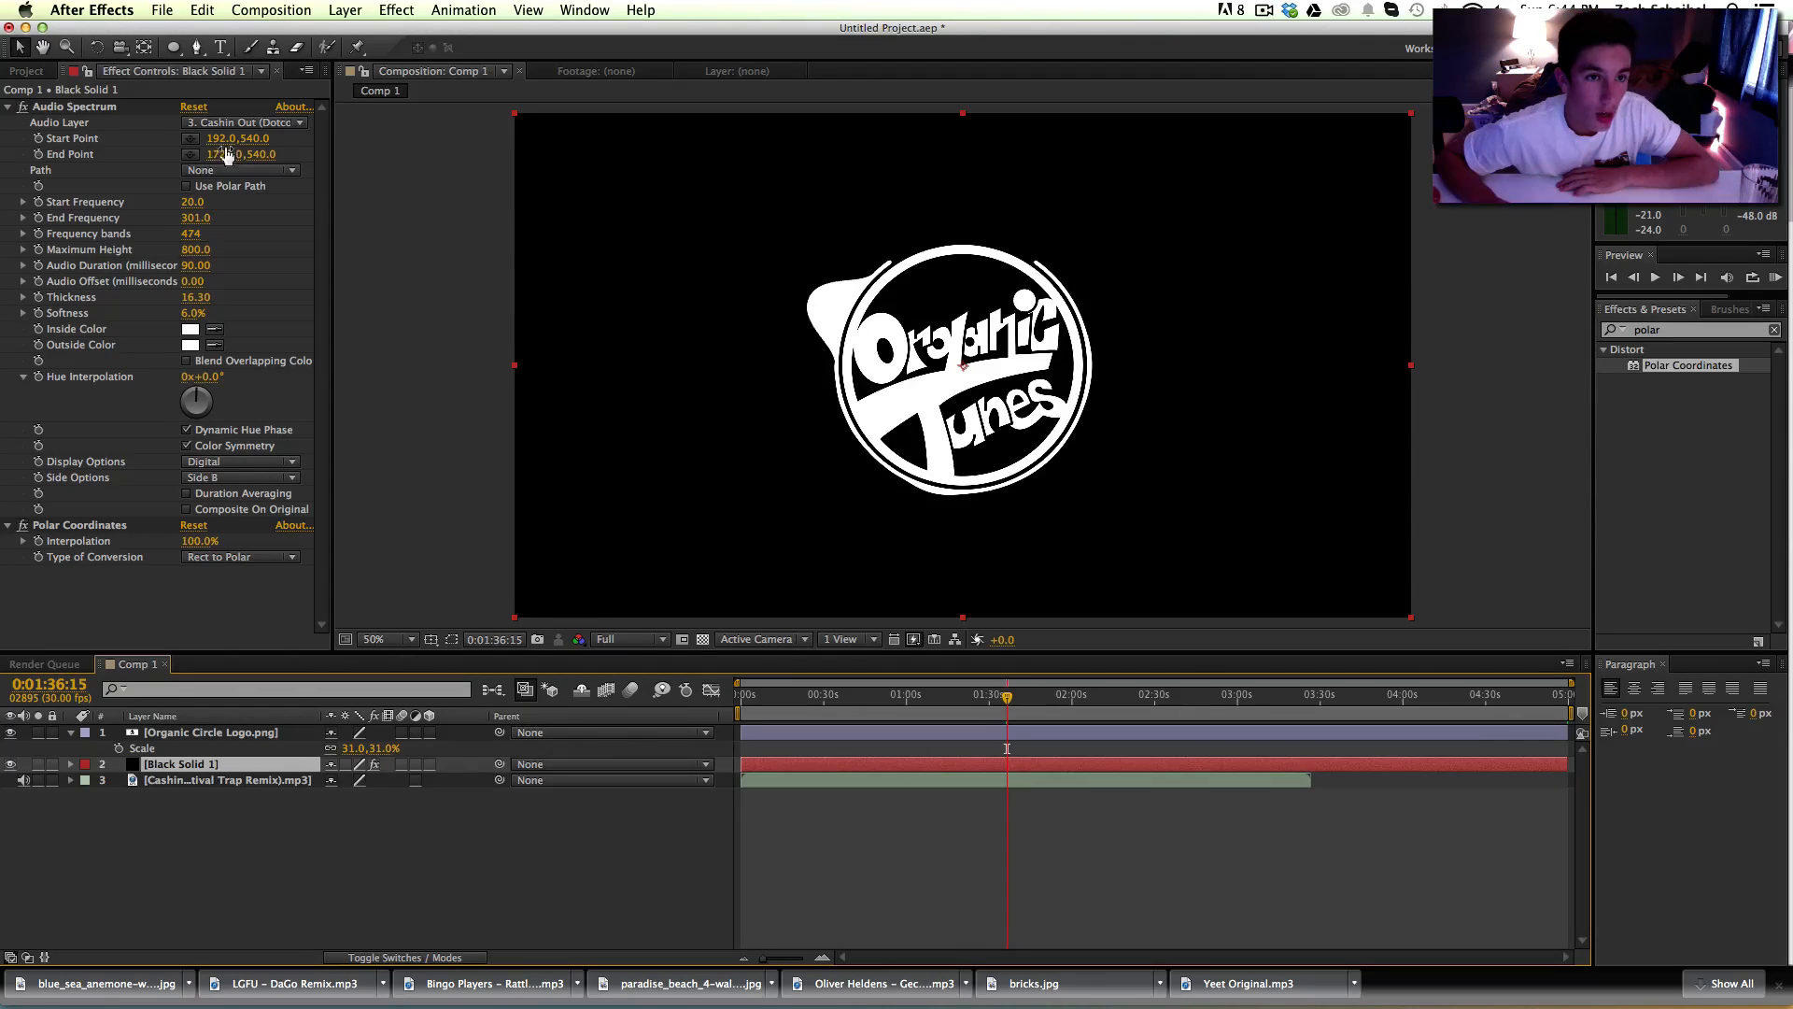
Step: Set the start point of Black Solid 1's Audio Spectrum to 0.0, 486.0 and its end point to 960.0, 503.0
left_click_drag(221, 139, 191, 290)
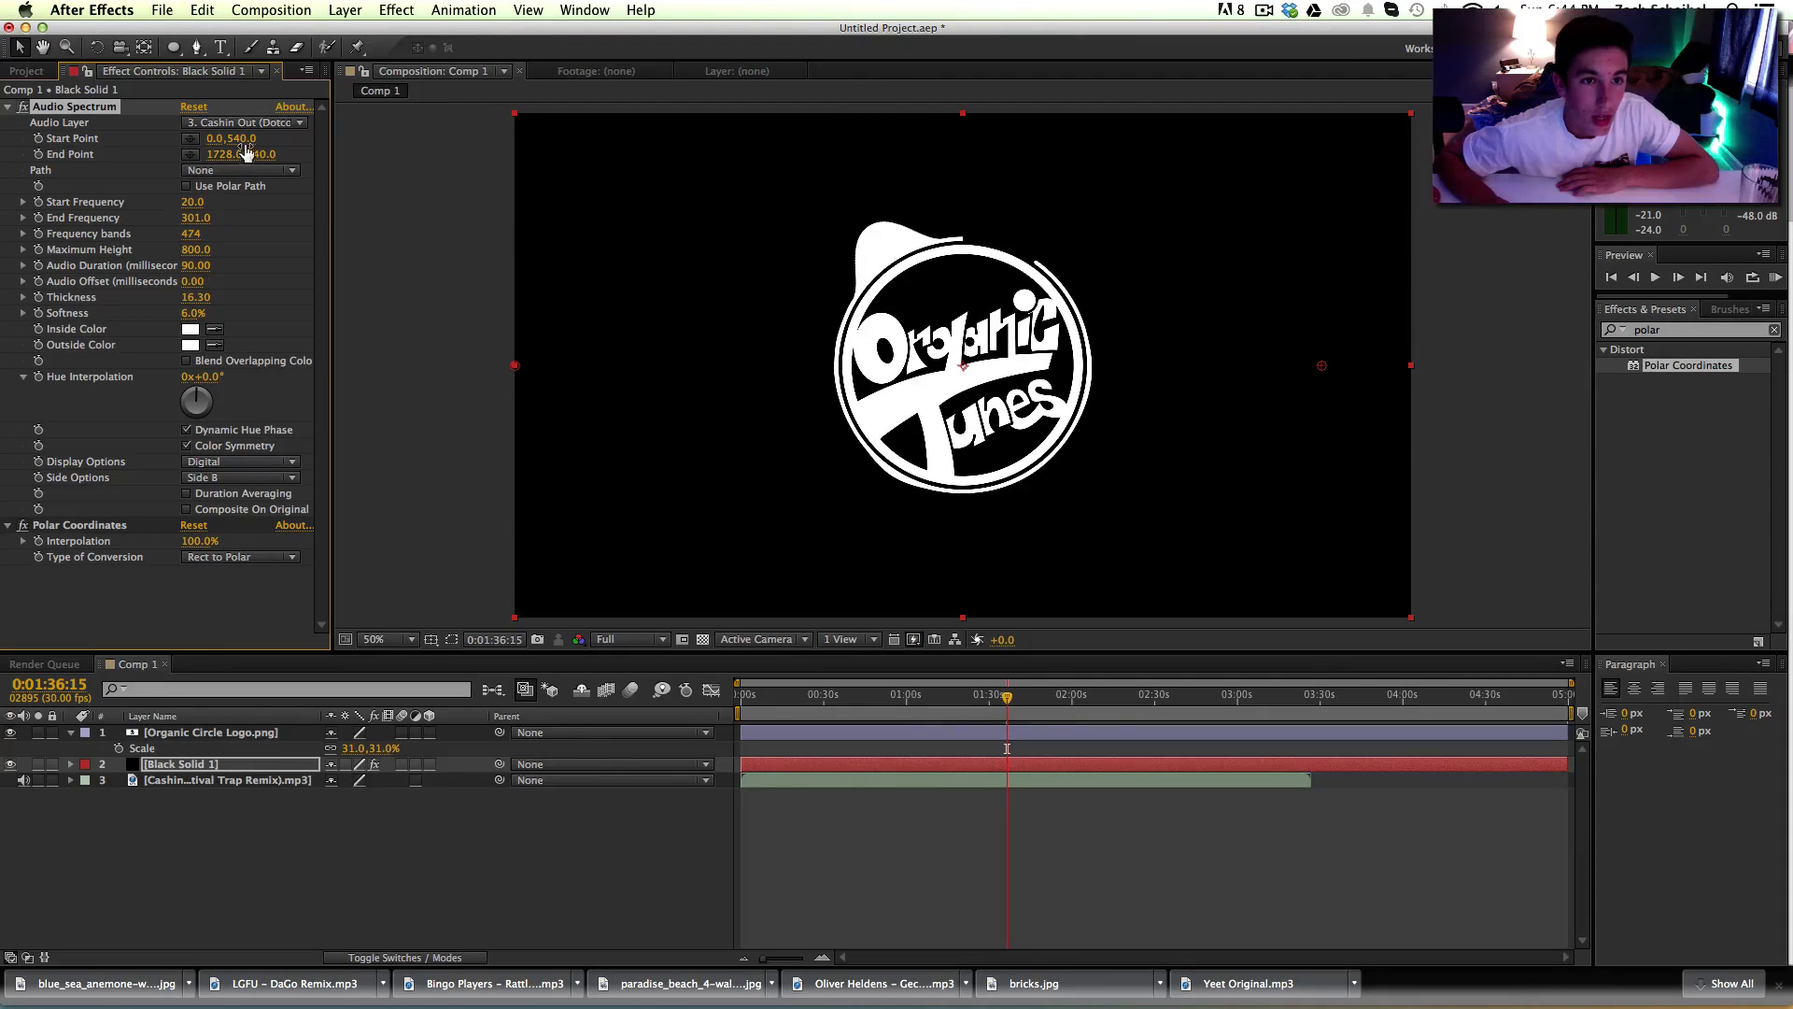
left_click_drag(218, 178, 165, 833)
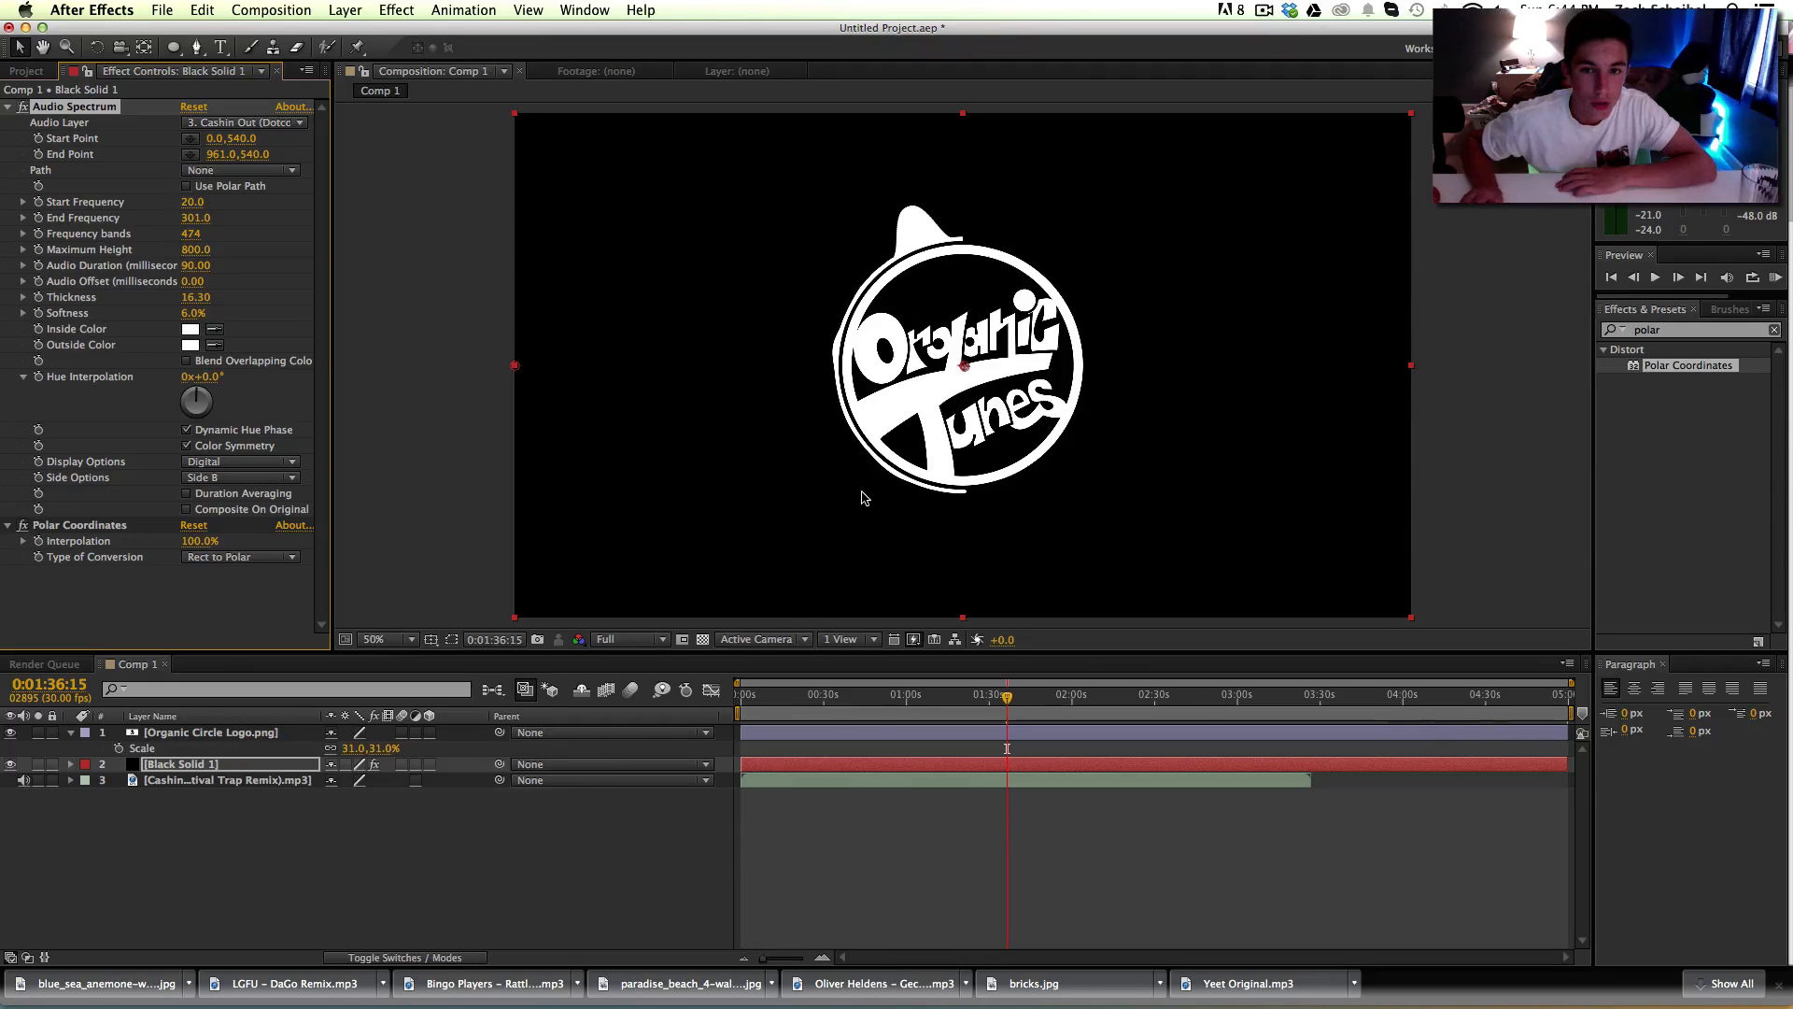
scroll(861, 490, "up", 8)
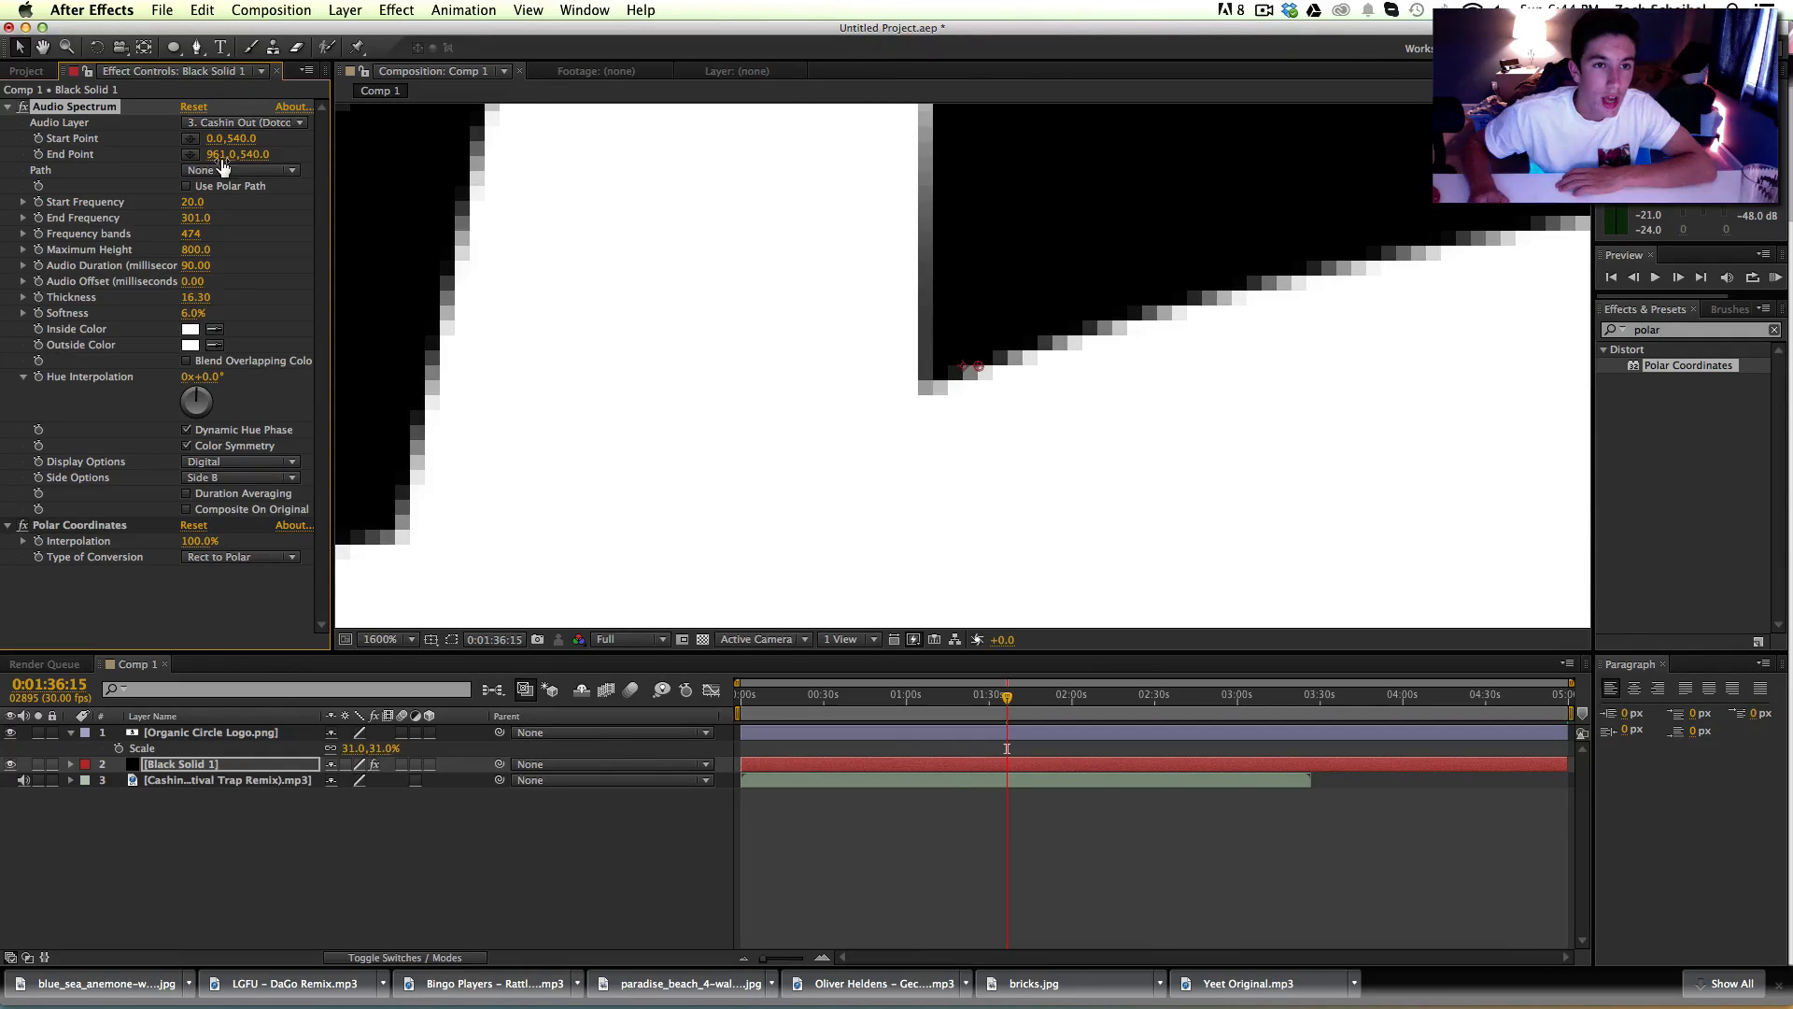
left_click_drag(230, 155, 222, 155)
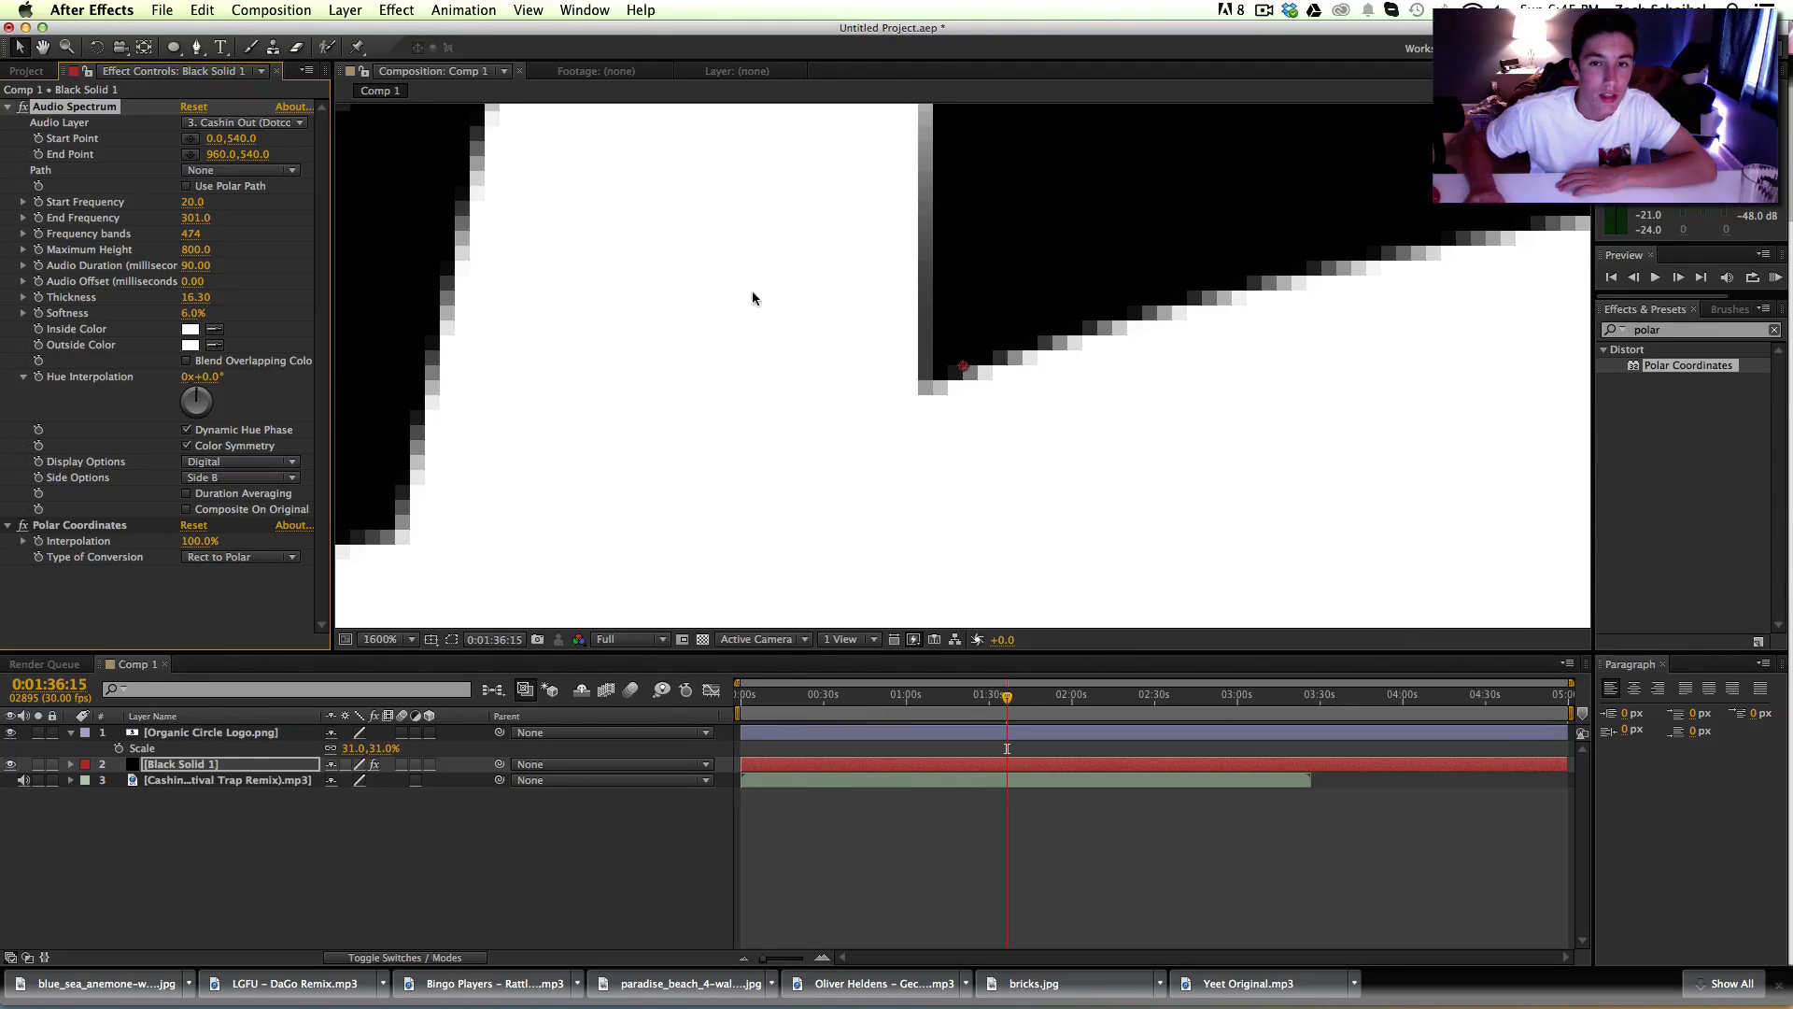
scroll(827, 300, "down", 5)
scroll(827, 309, "up", 1)
scroll(825, 309, "down", 1)
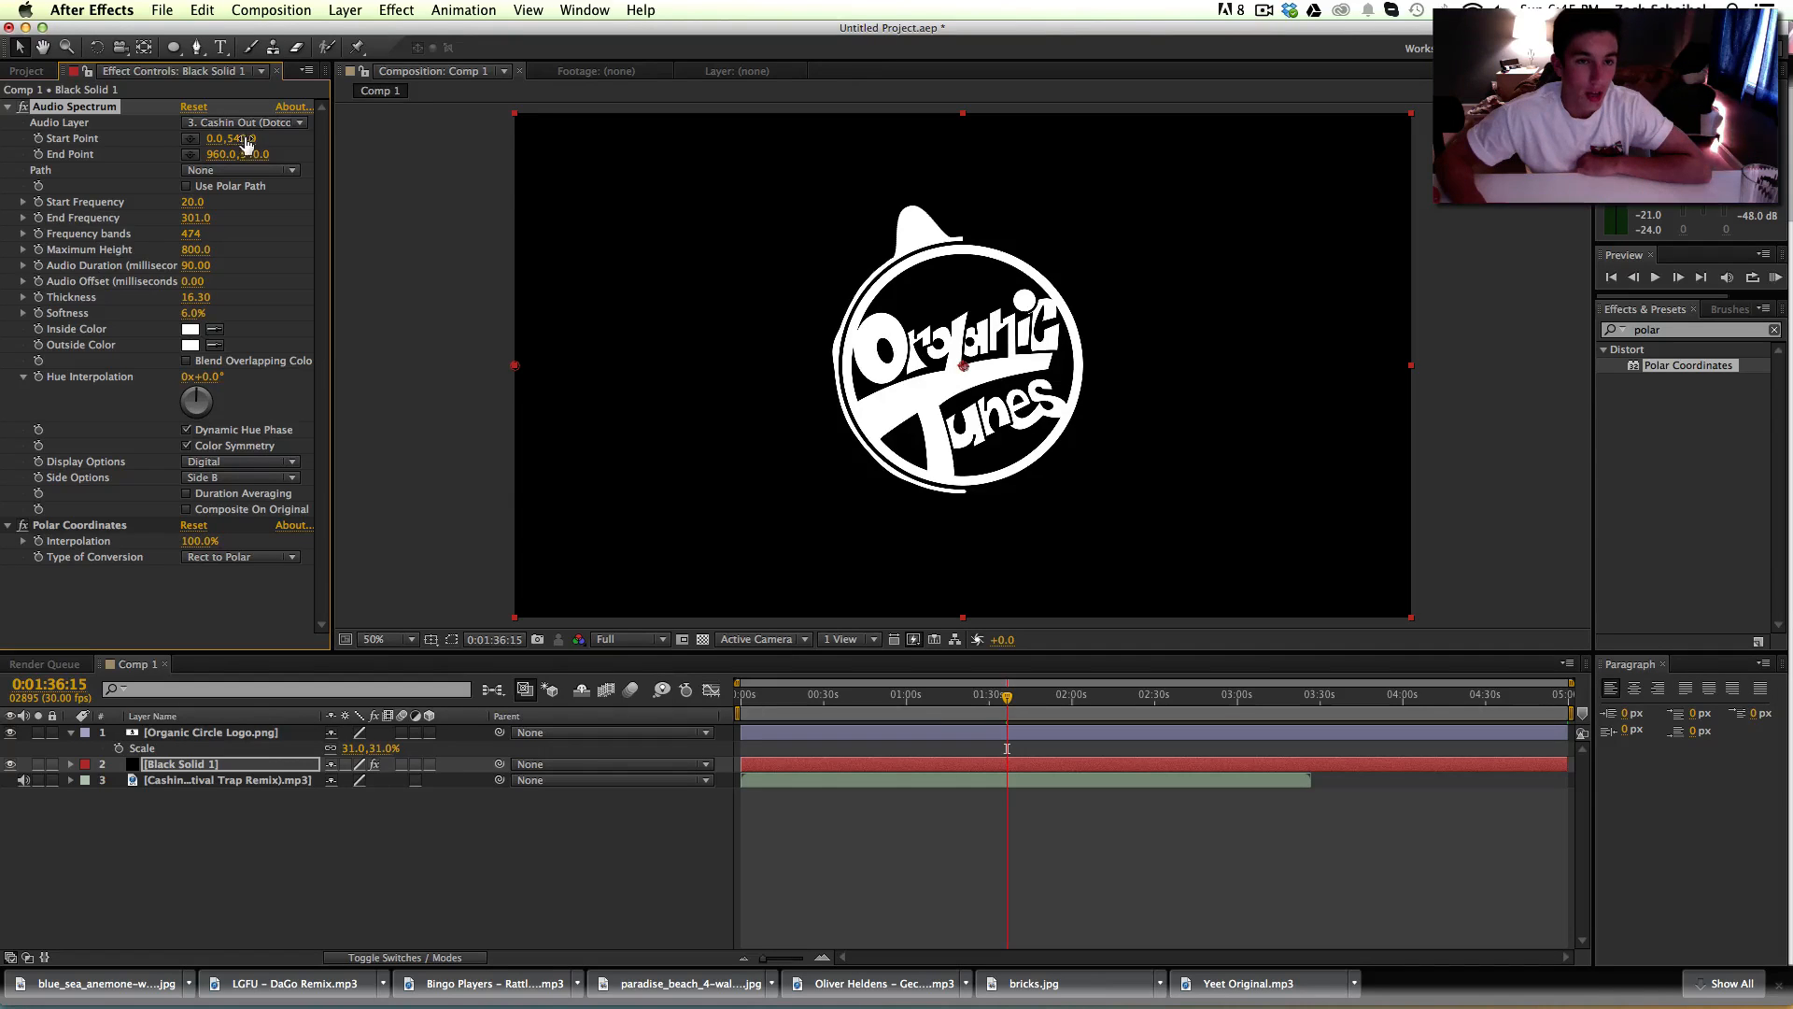
left_click_drag(242, 140, 242, 82)
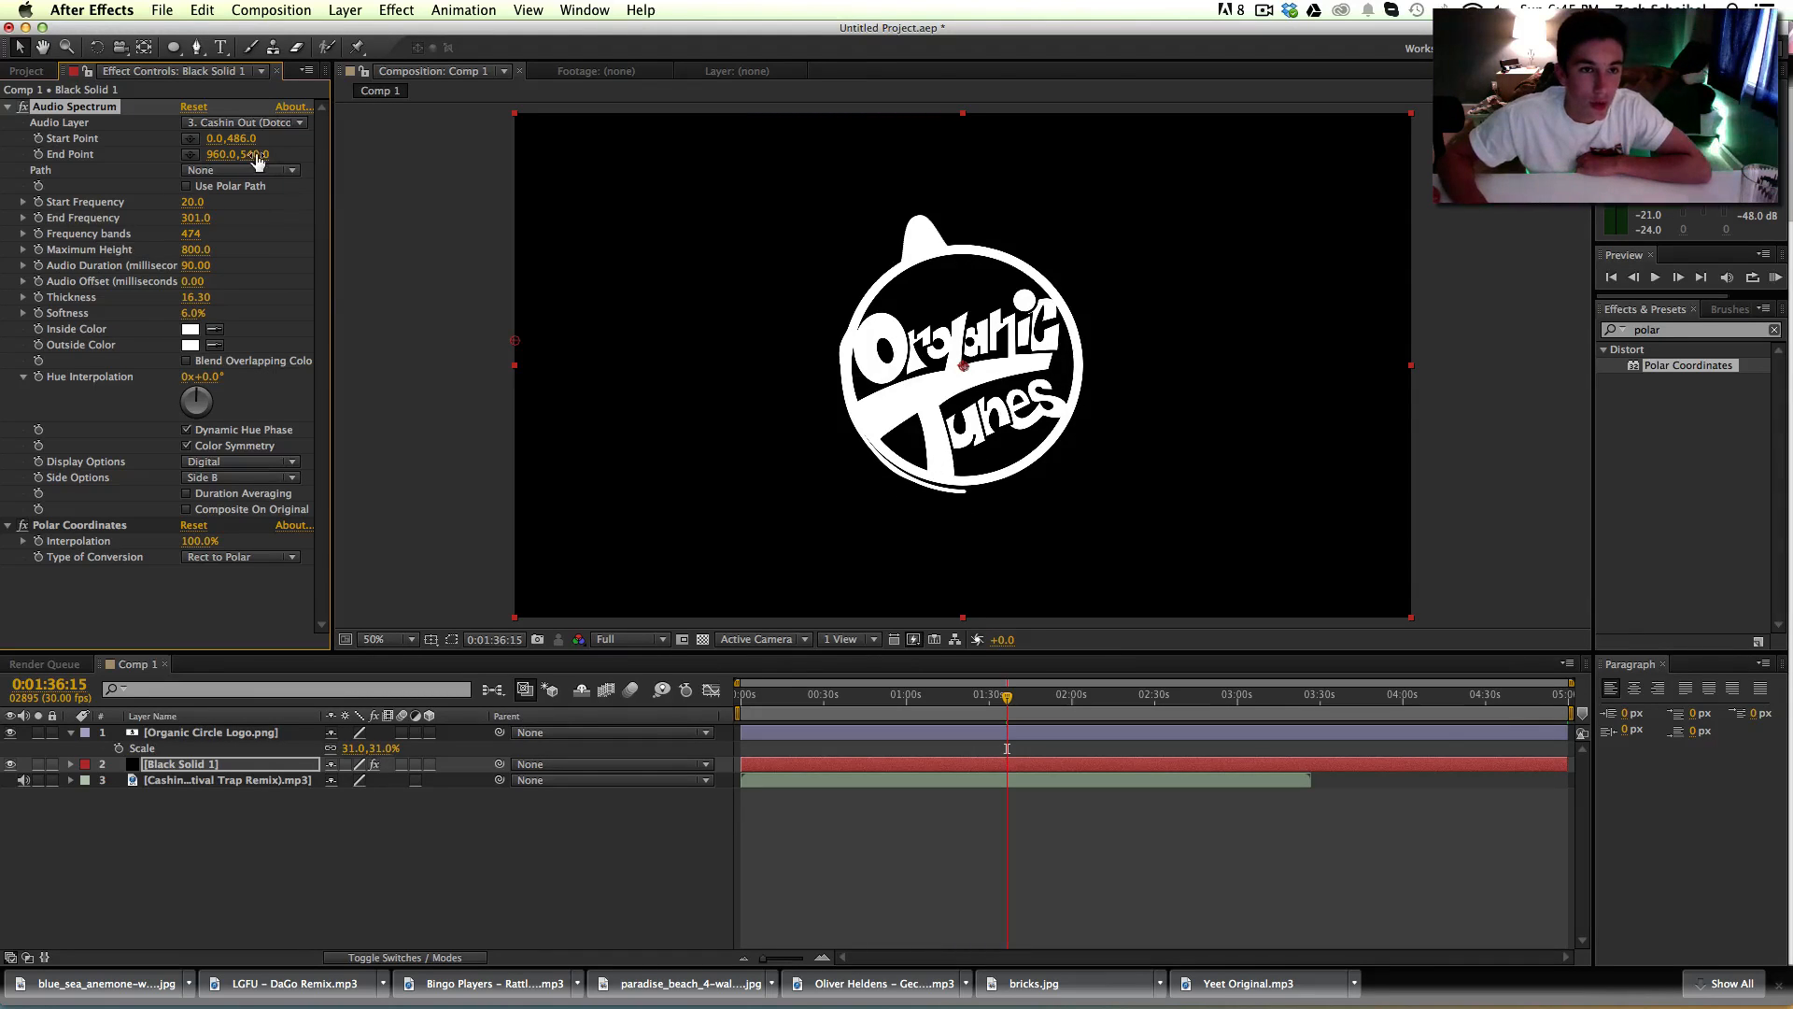
left_click_drag(257, 154, 261, 112)
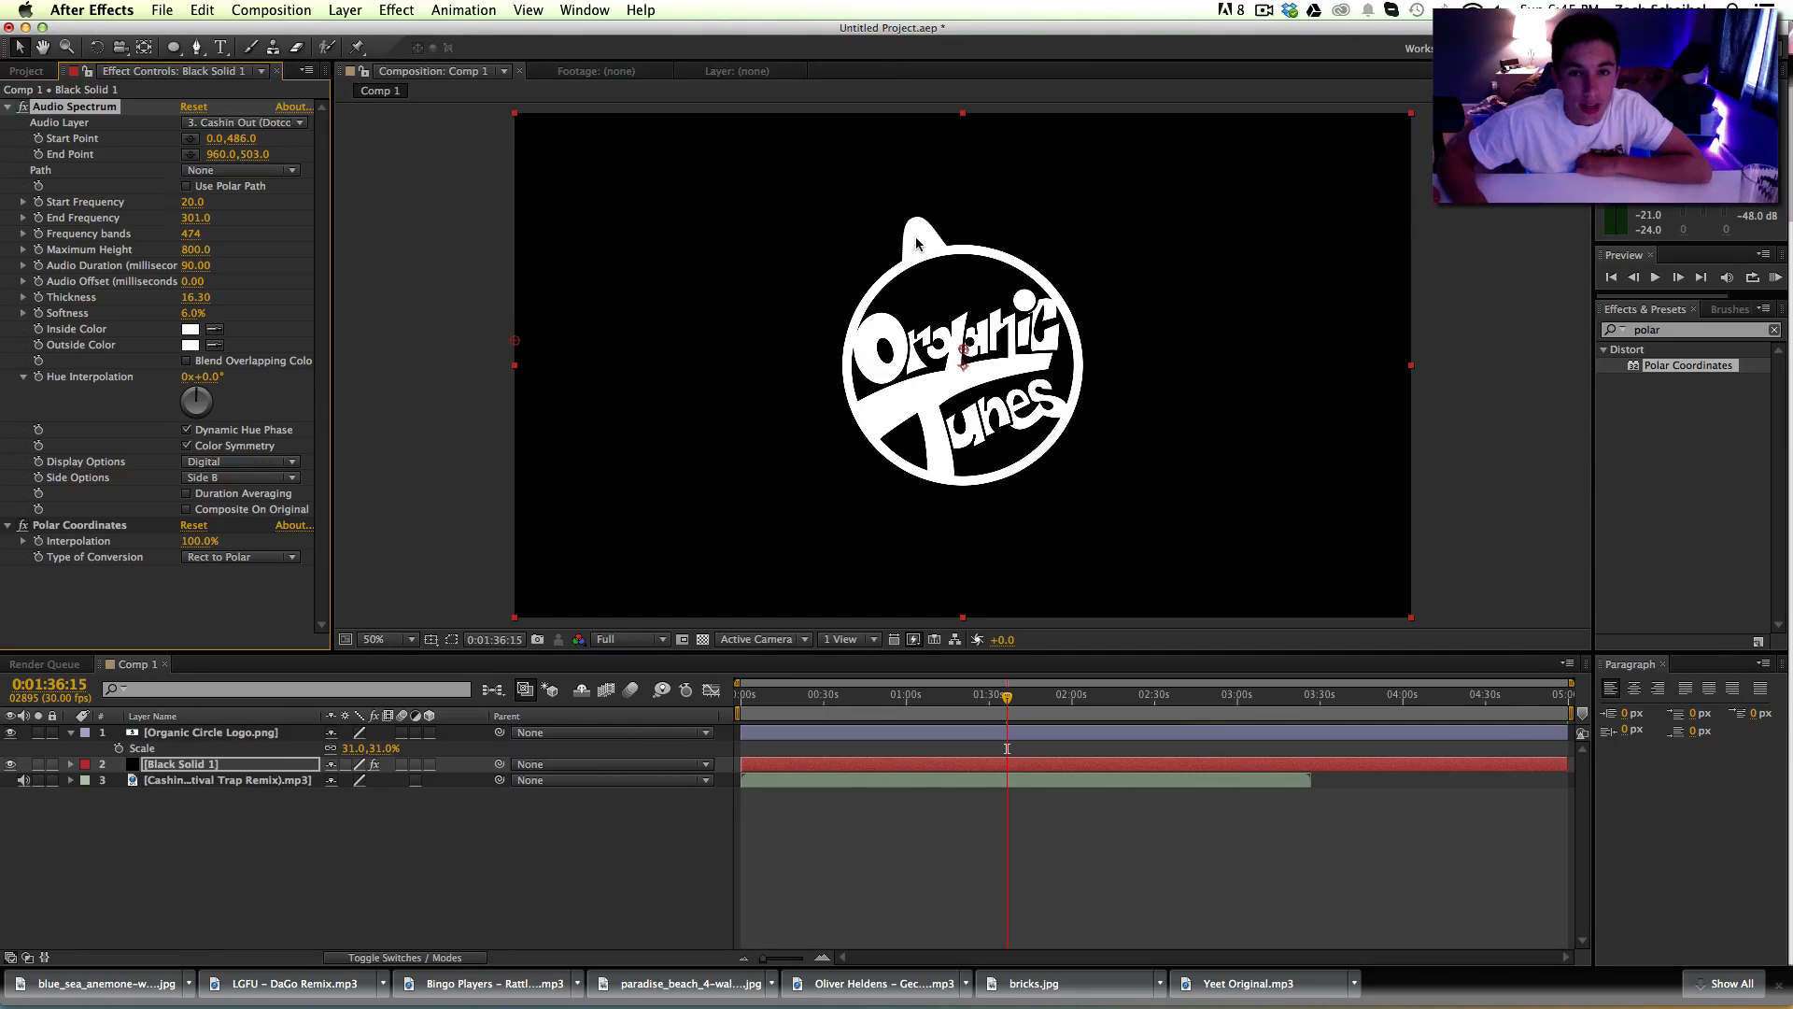
Step: Reveal the audio waveform of the Cashin Out song layer in the timeline
left_click(930, 780)
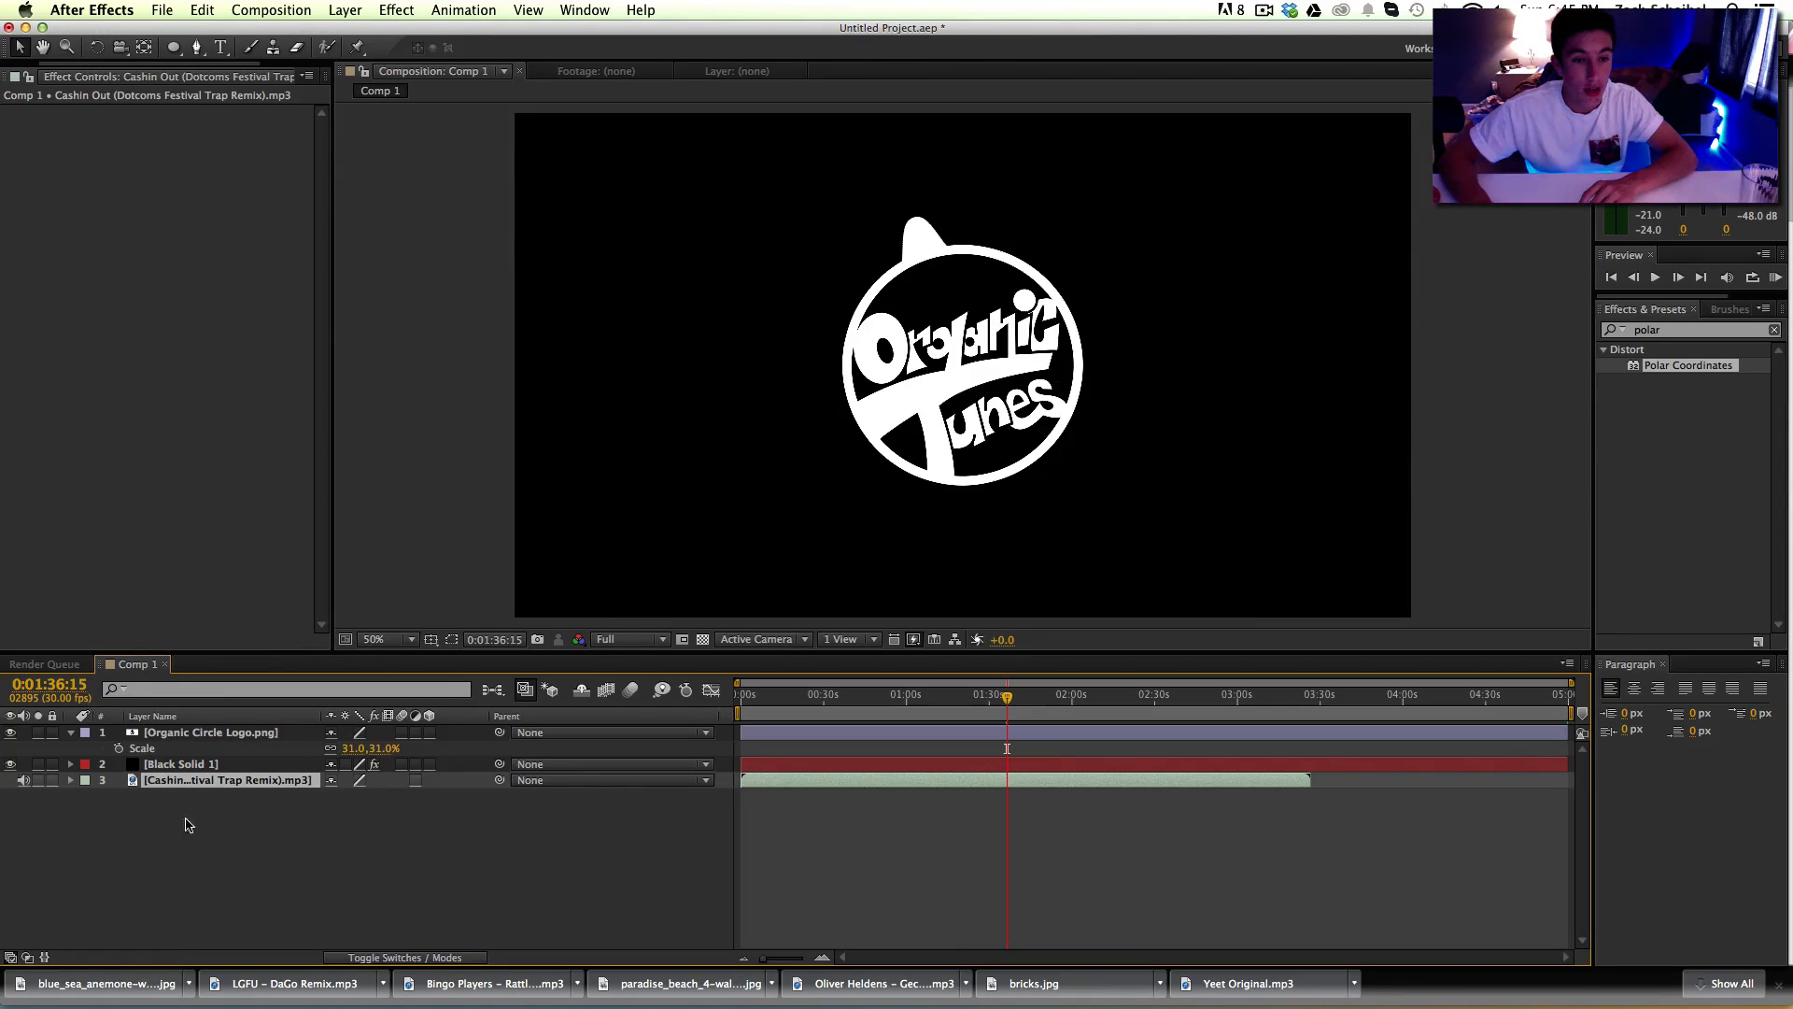
key("l")
key("l")
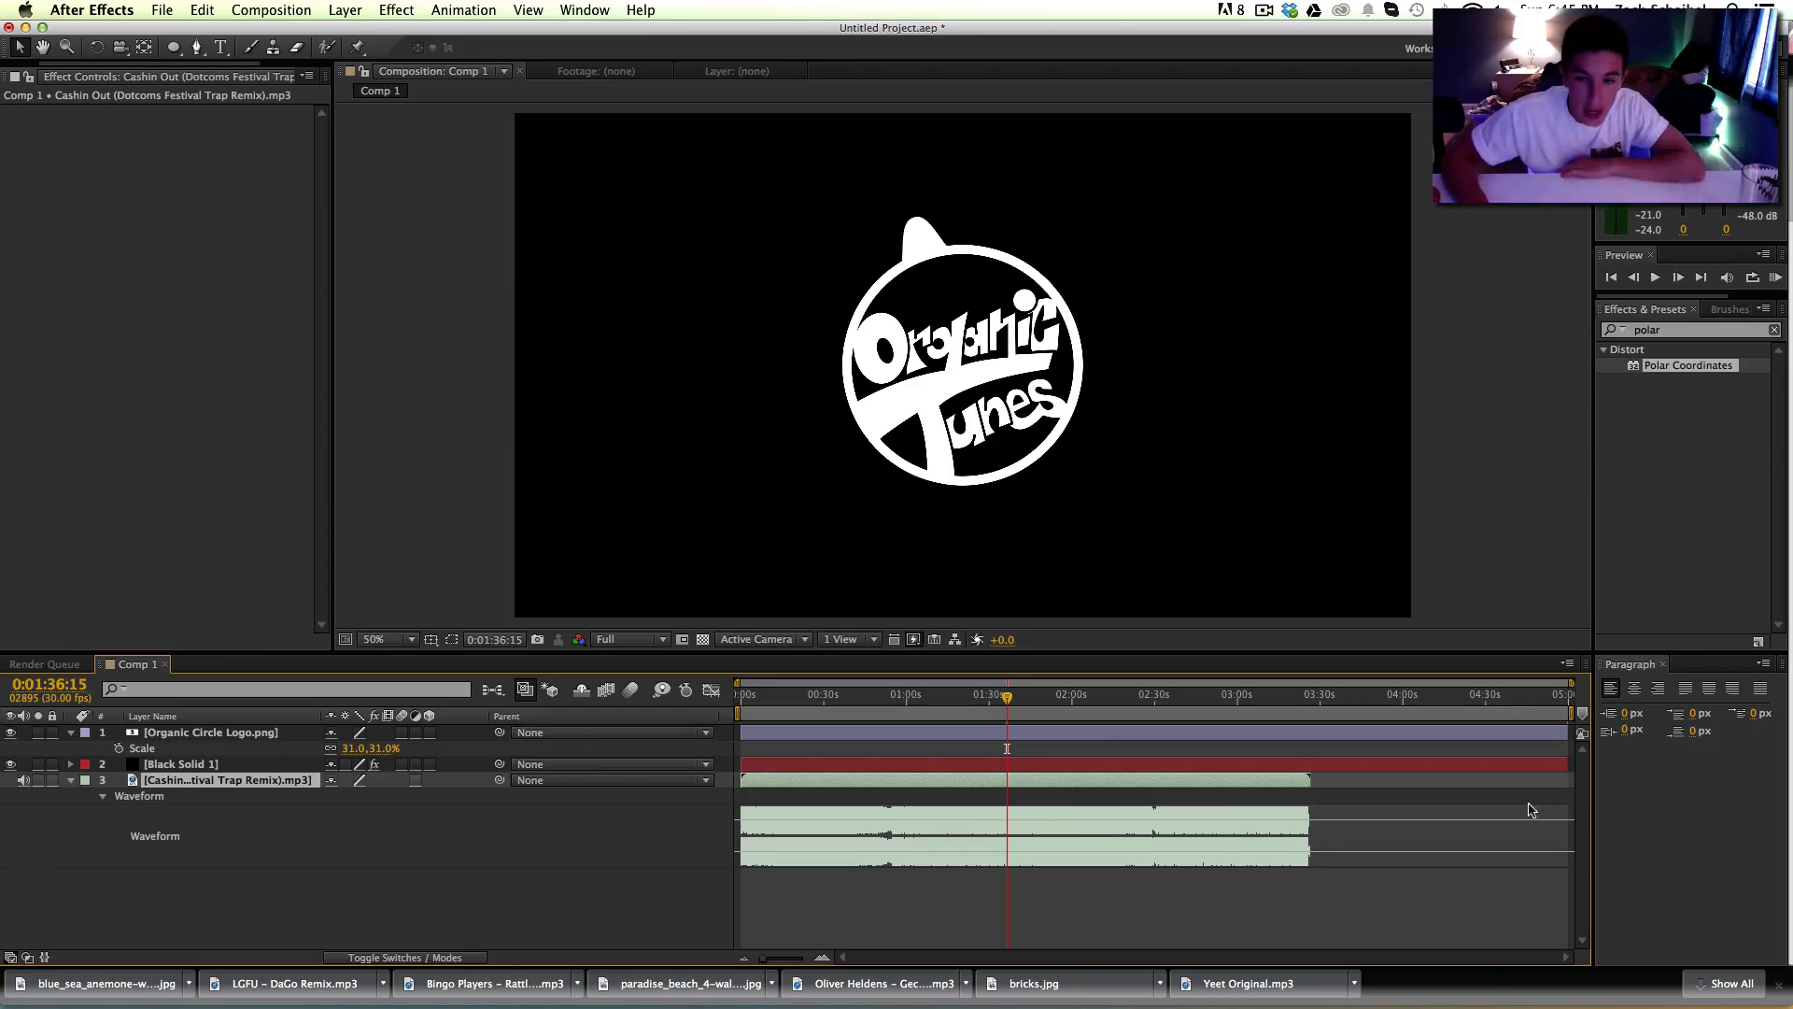
Step: Go to 0:01:47:08 and set the start of the work area to about 0:53 on the song's waveform
left_click(782, 959)
left_click_drag(783, 959, 809, 962)
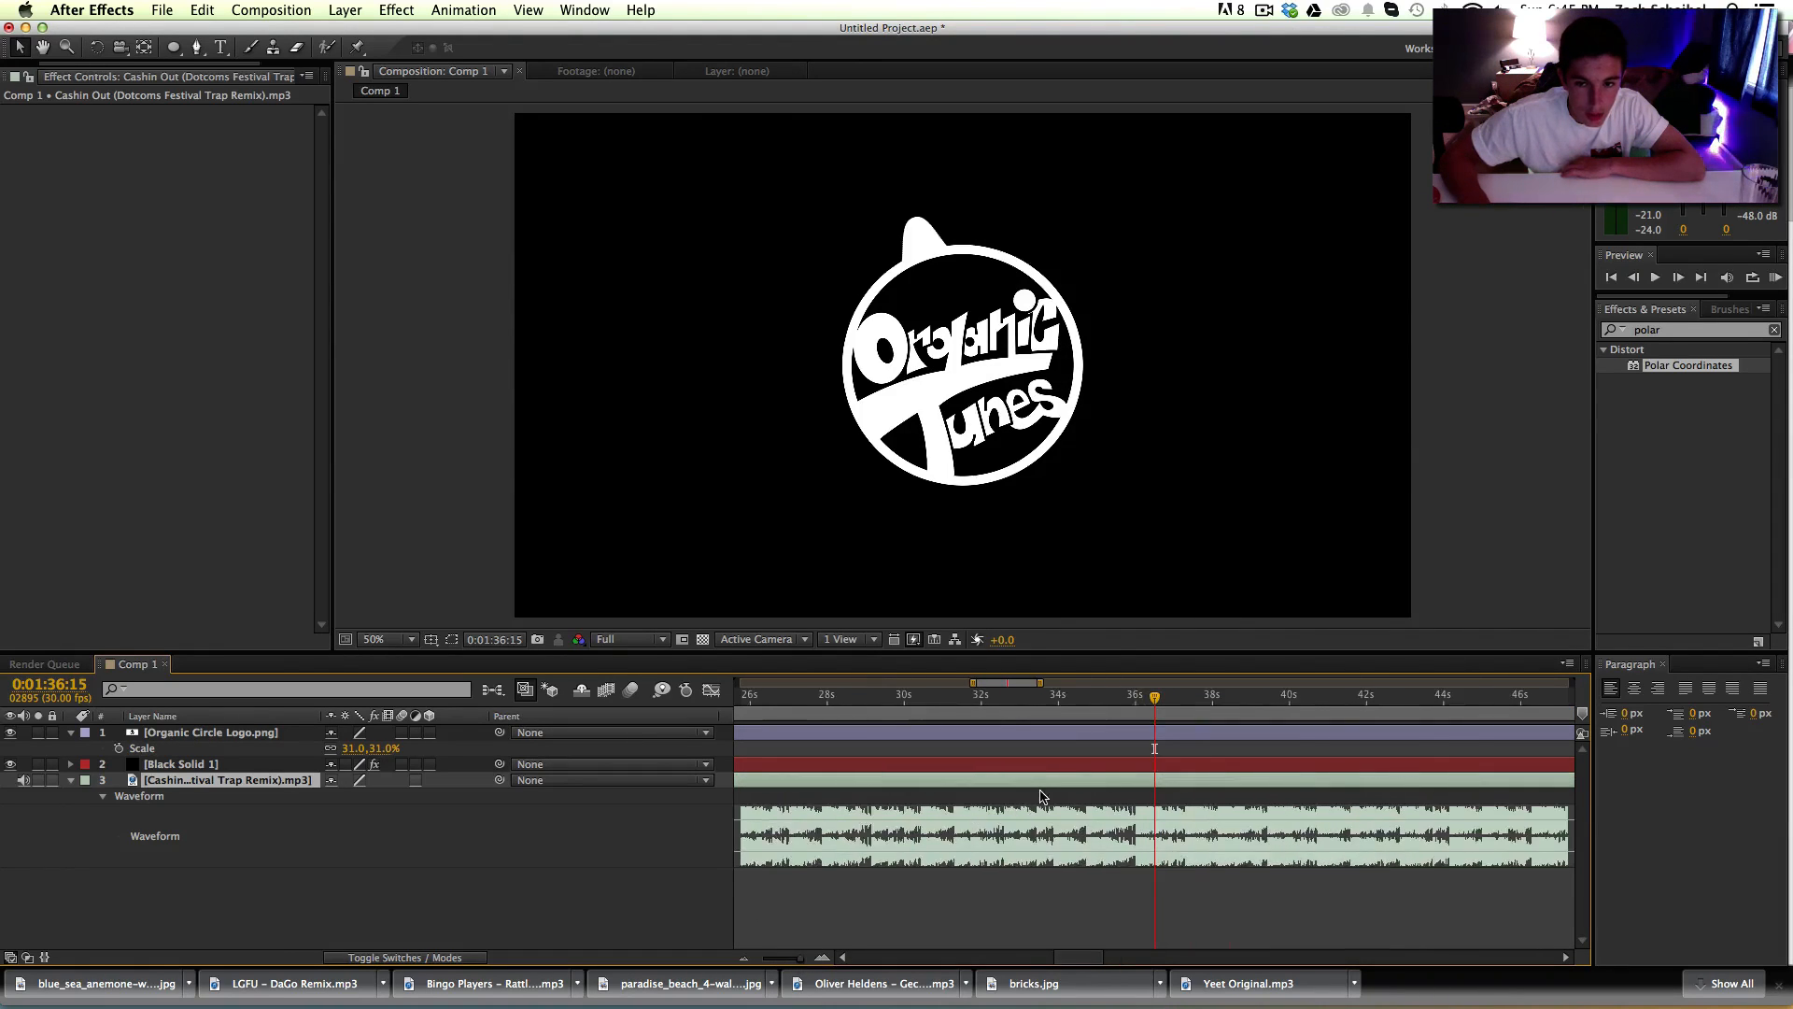
scroll(1042, 797, "right", 15)
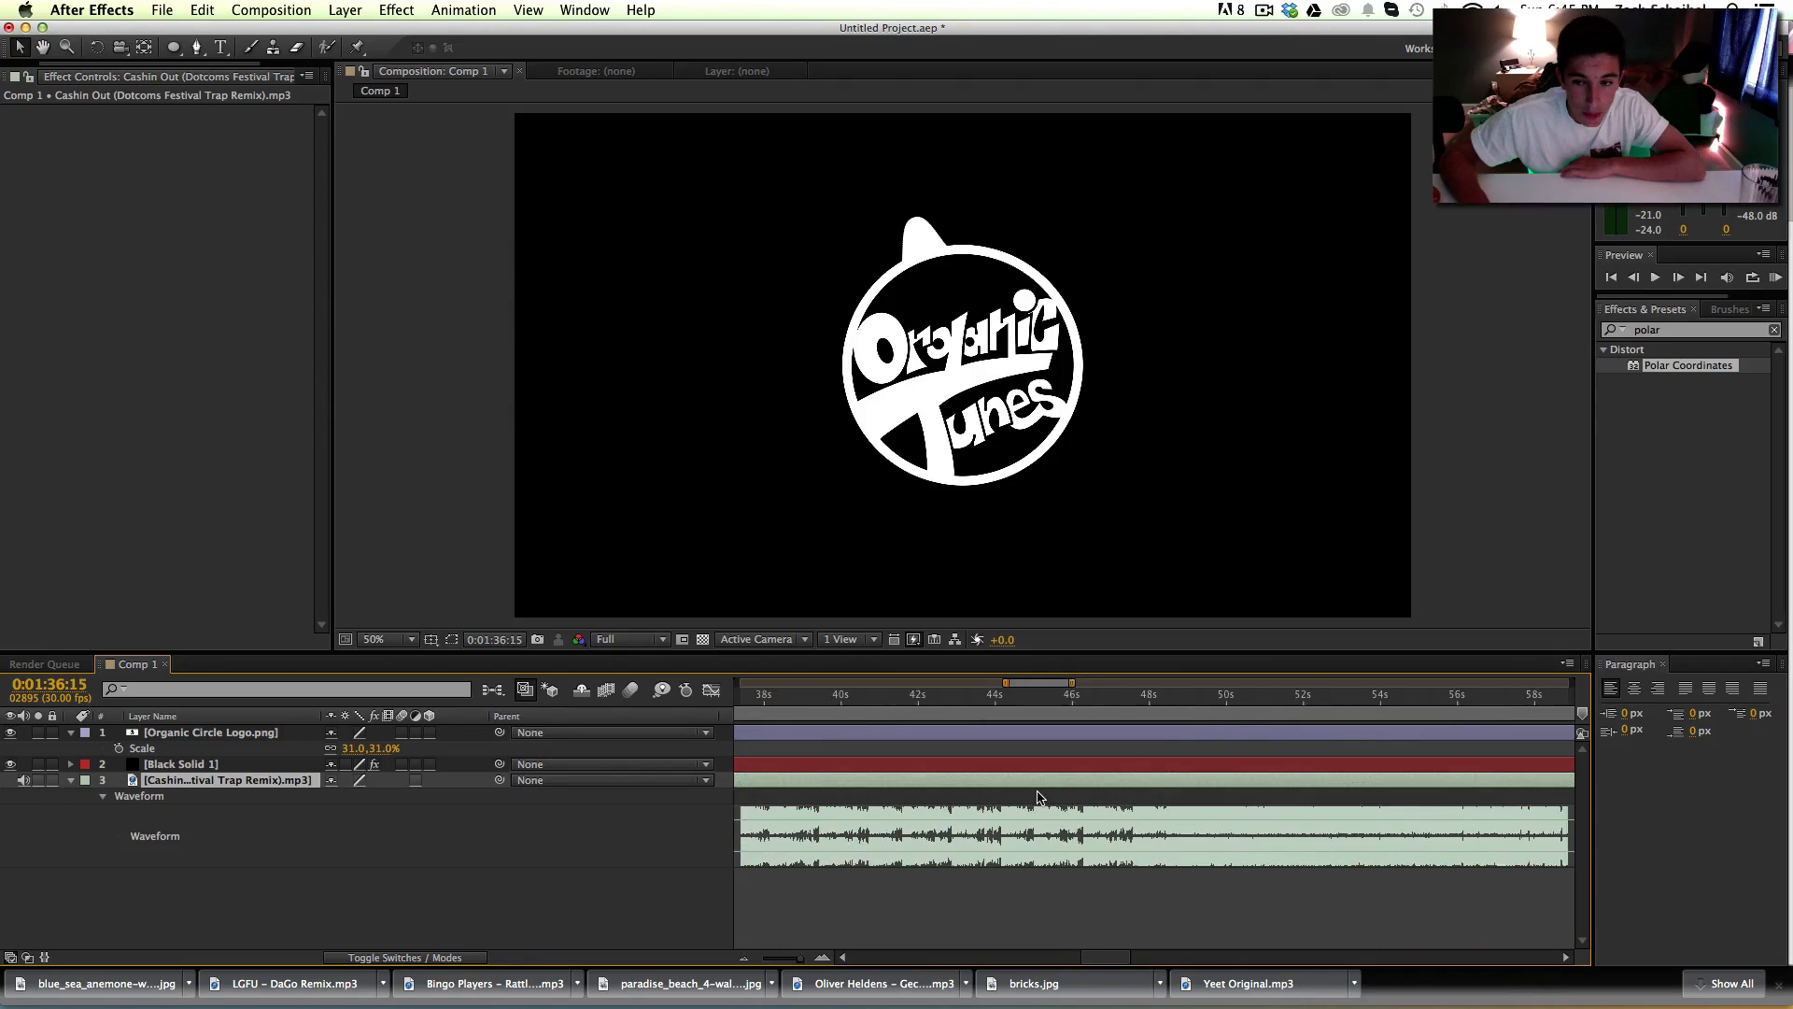
scroll(1041, 794, "left", 3)
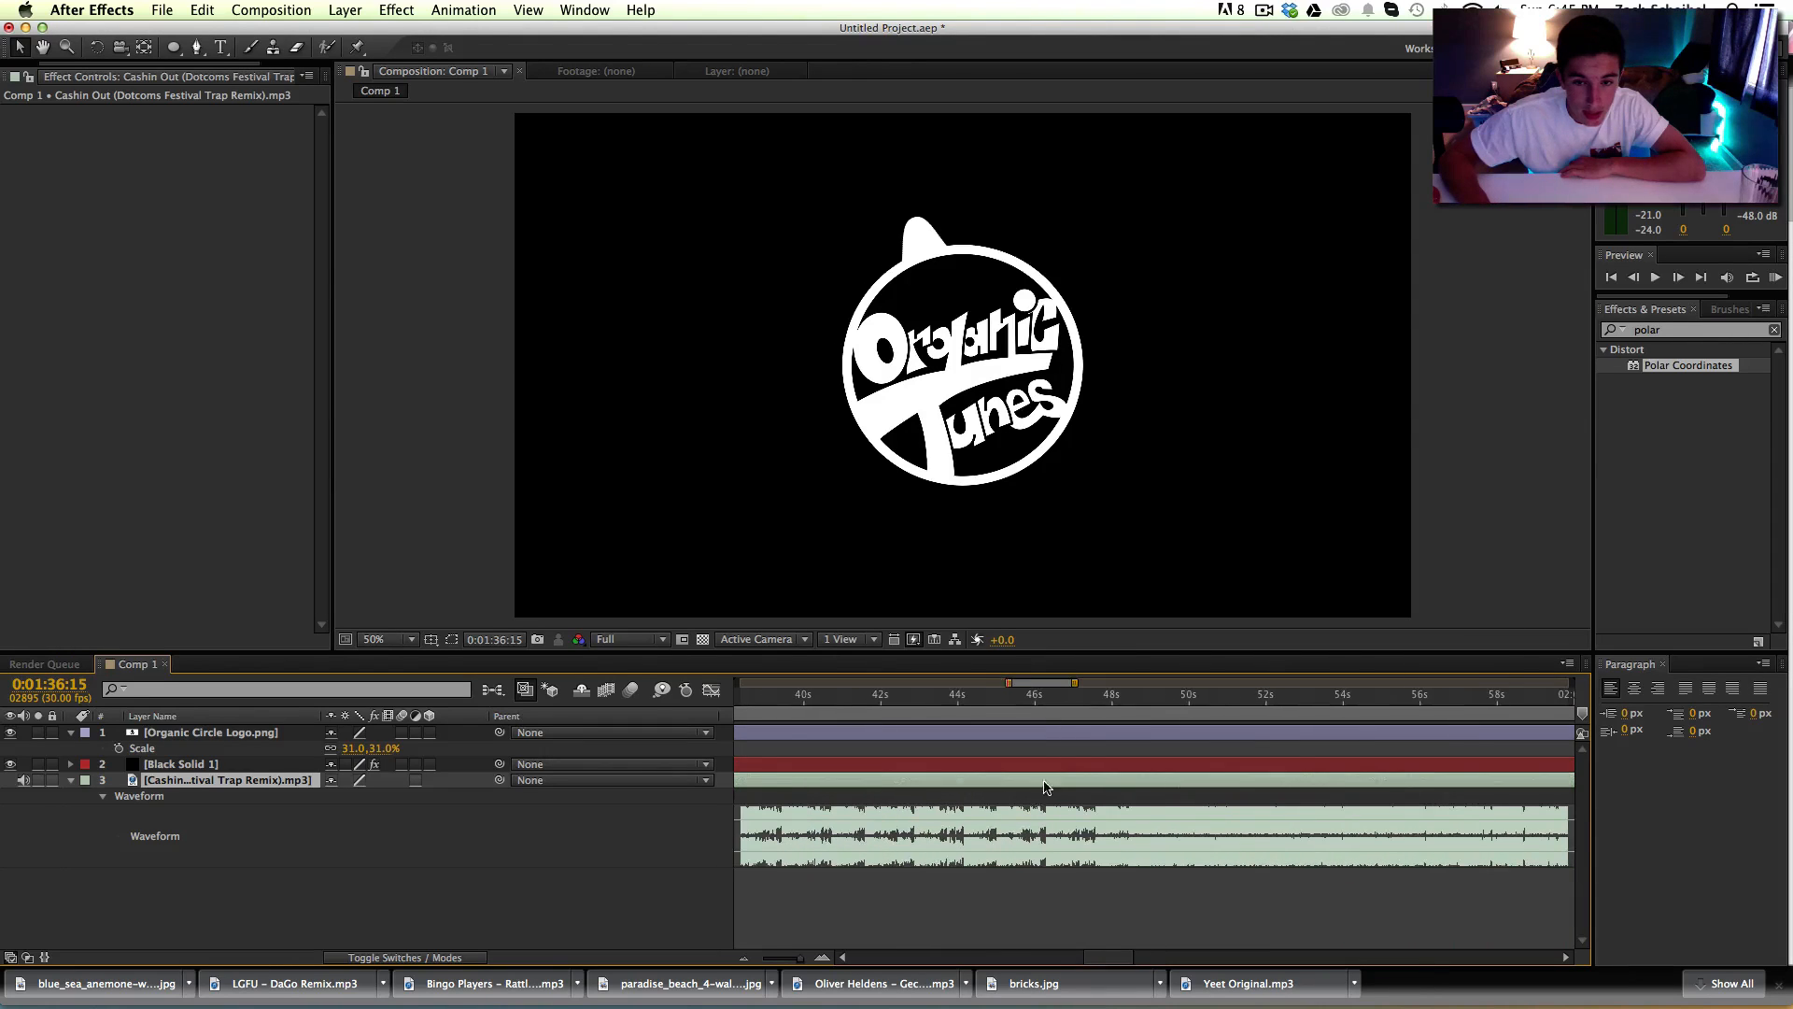
left_click(1084, 696)
mouse_move(1004, 681)
left_mouse_down()
mouse_move(737, 683)
mouse_move(1289, 766)
mouse_move(1109, 764)
left_mouse_up()
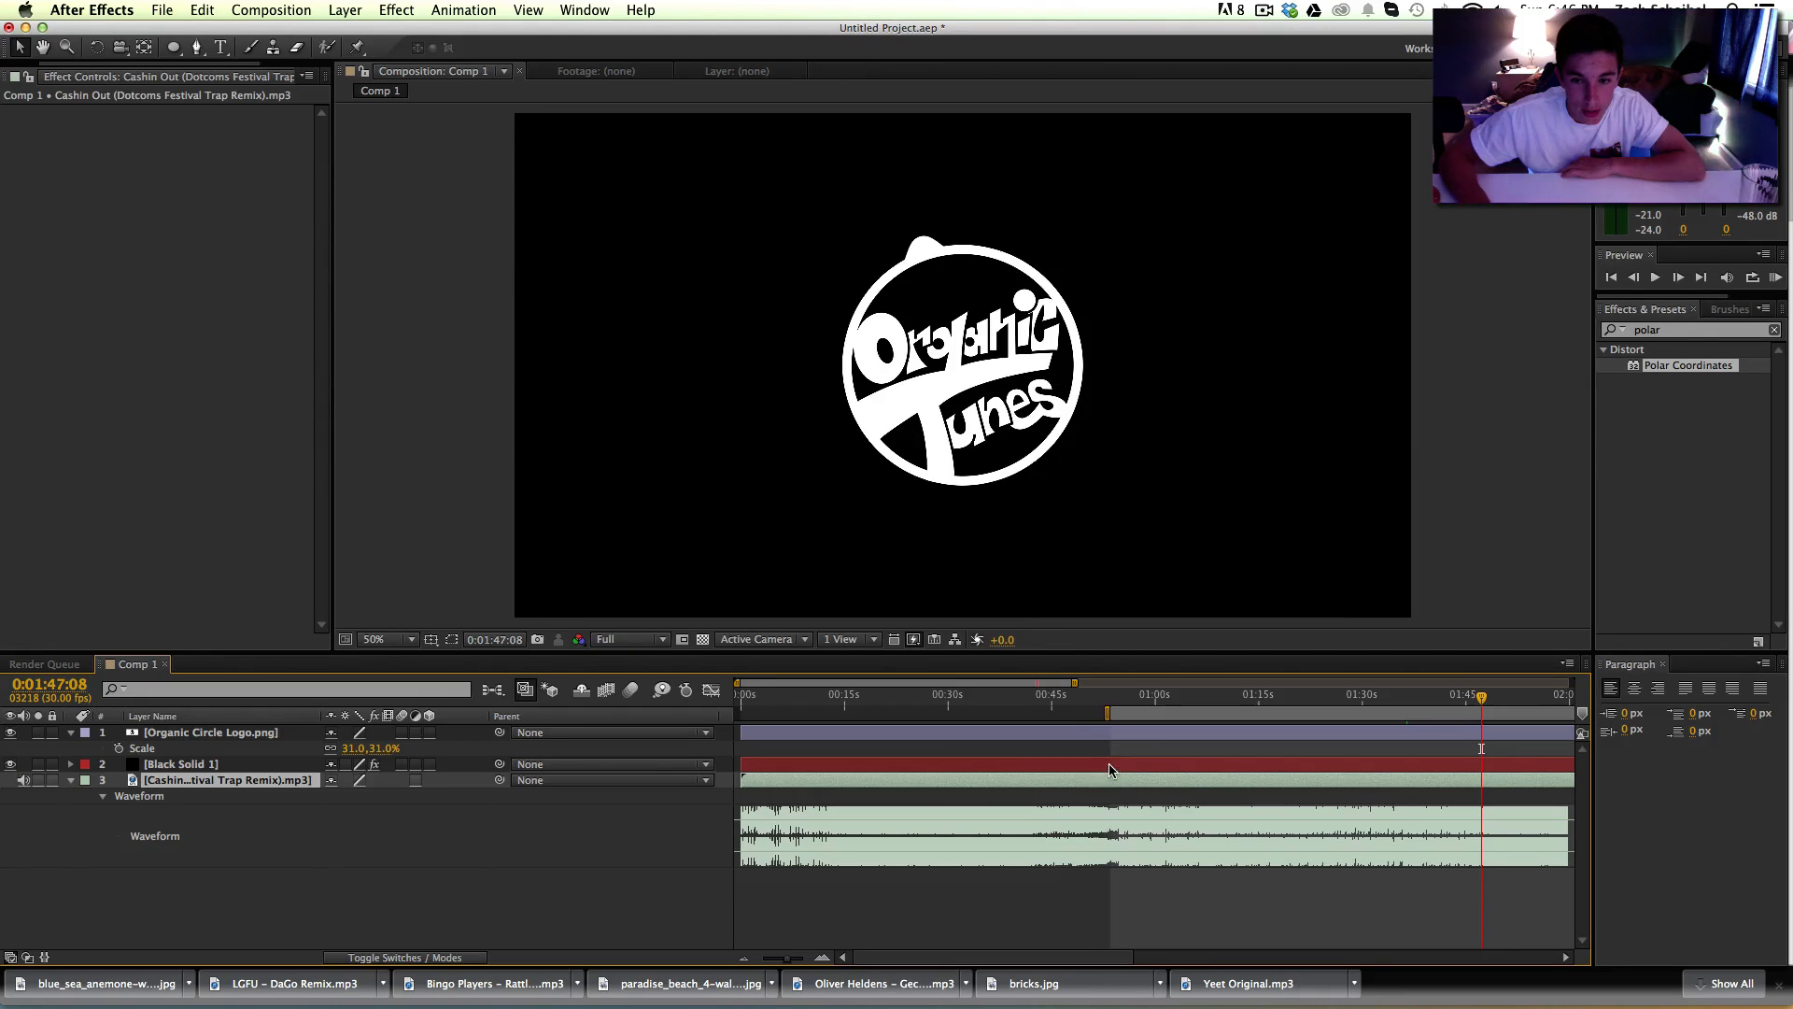
Step: RAM preview the start of the work area with sound to check how the spectrum reacts, and stop the playback
left_click(1776, 277)
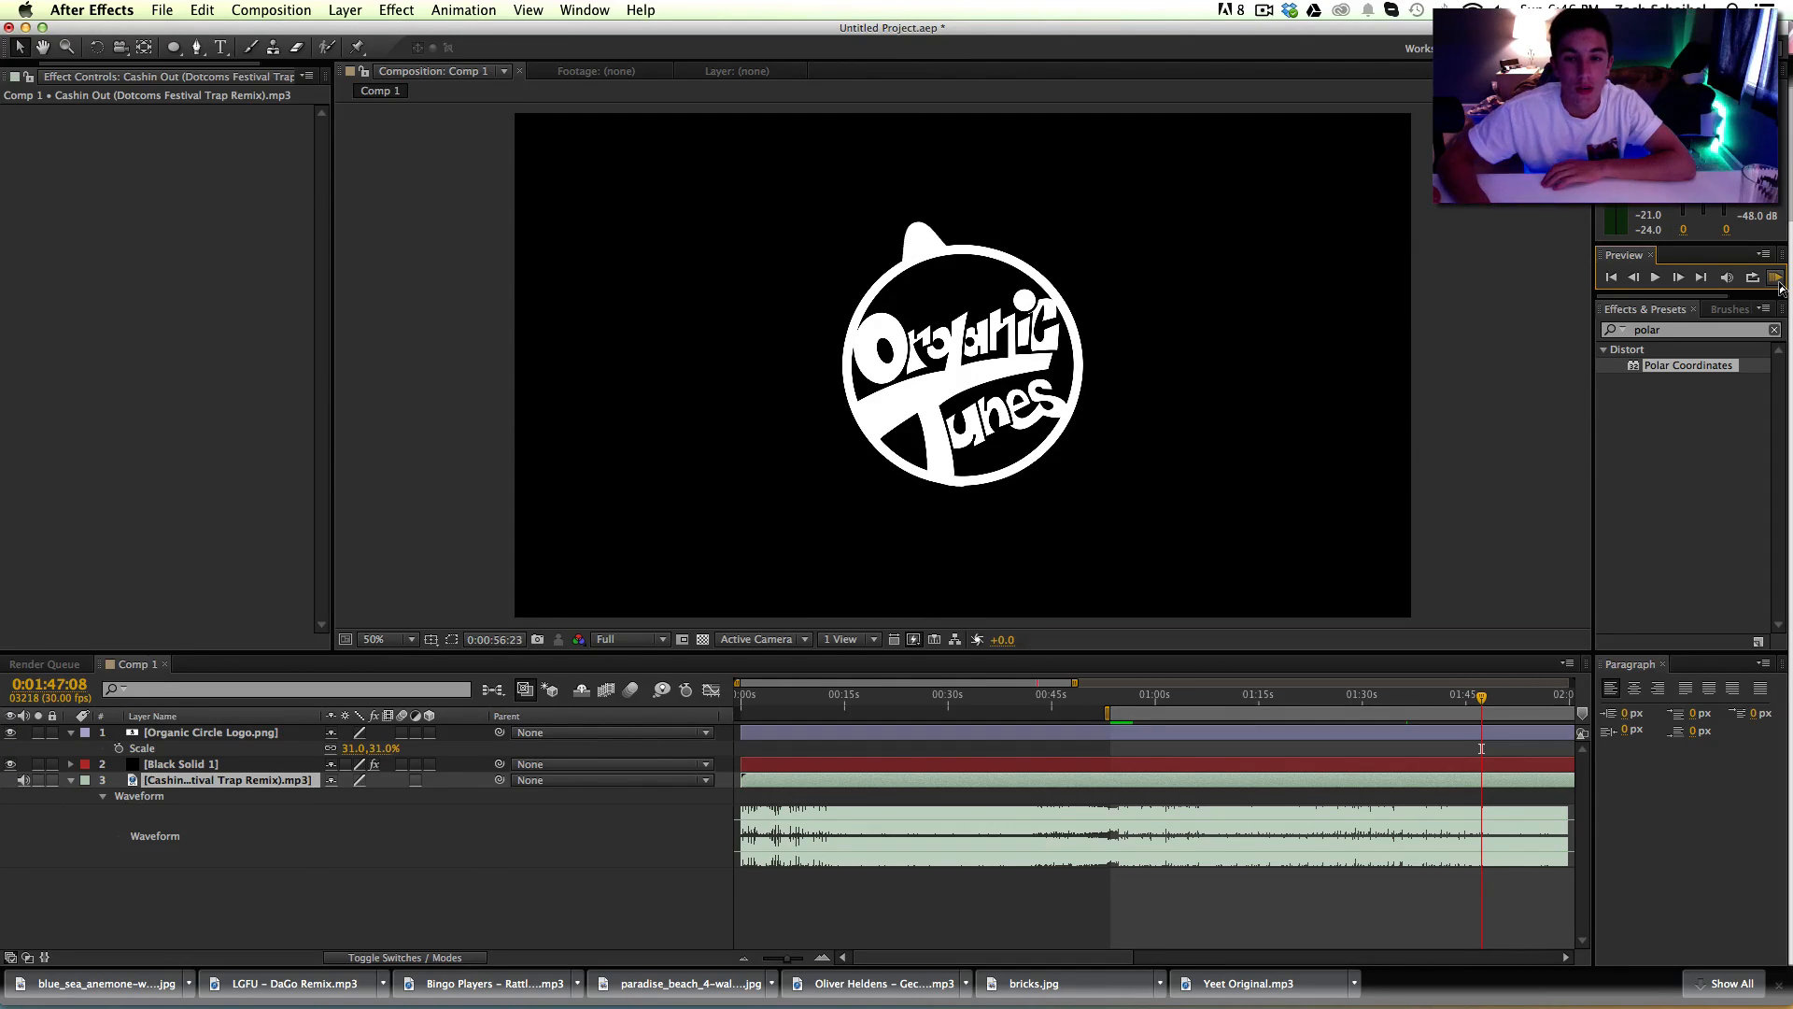
left_click(1779, 284)
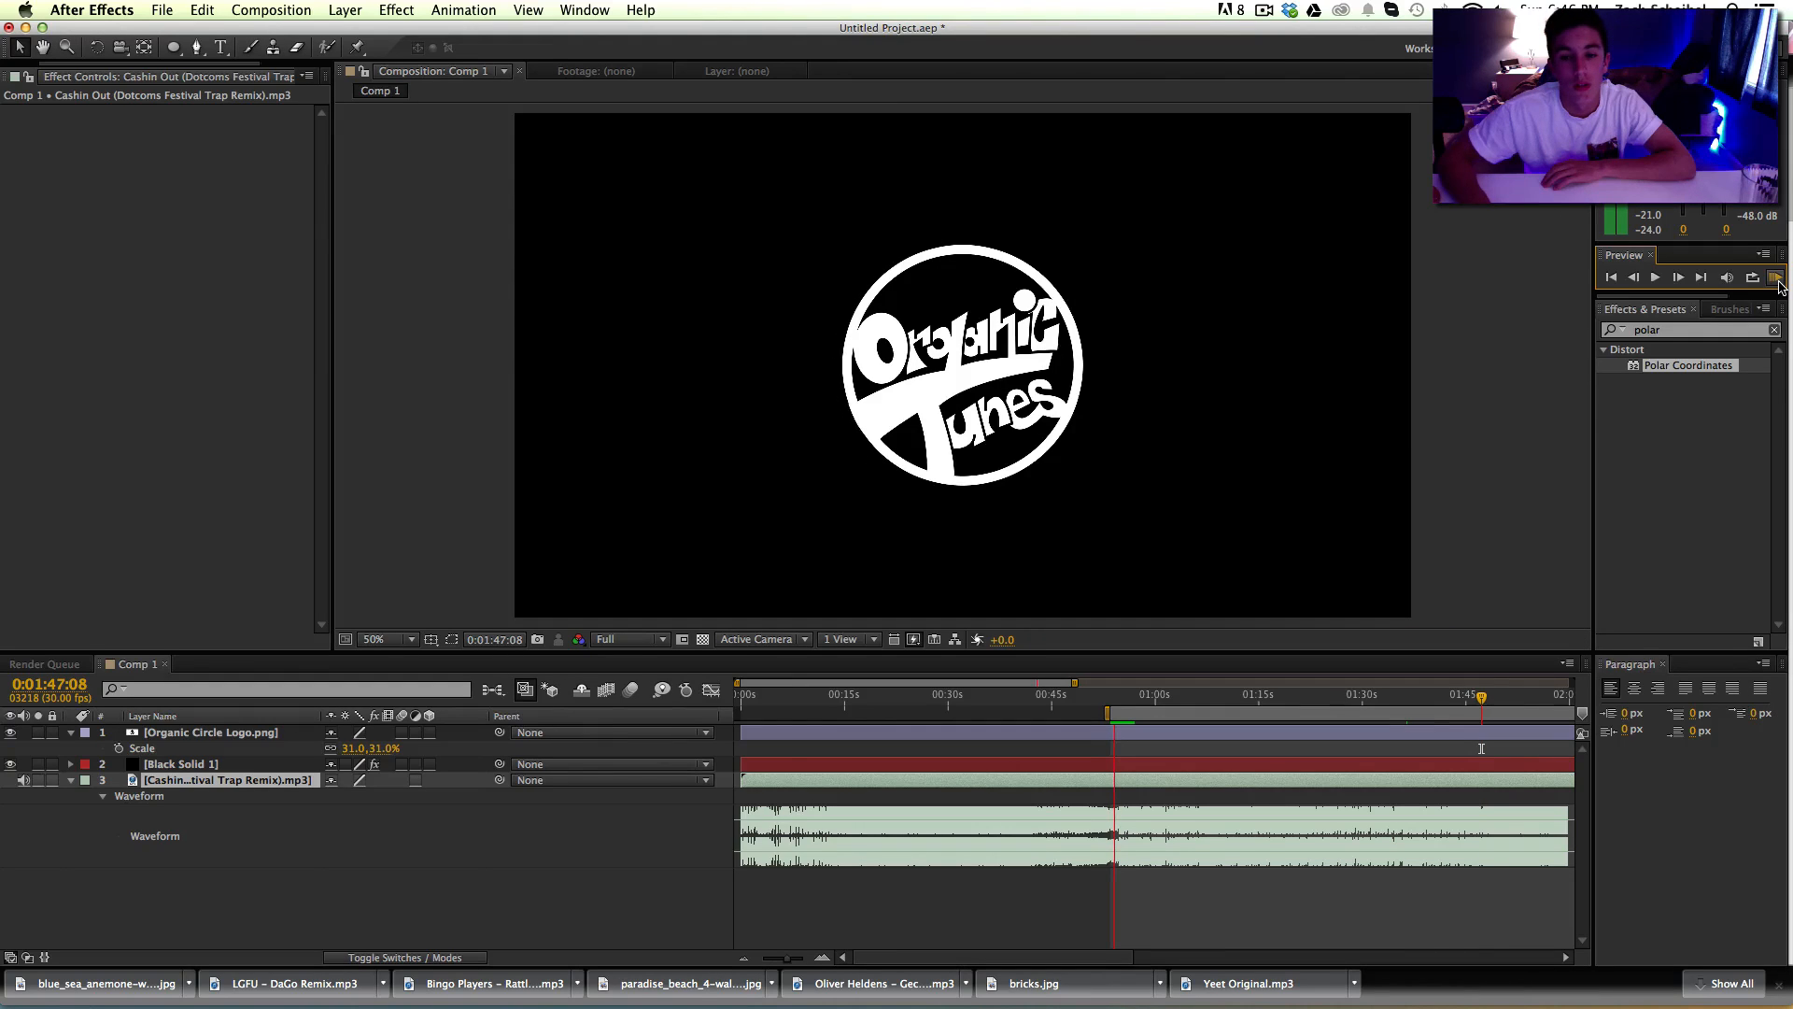
key("XF86AudioRaiseVolume")
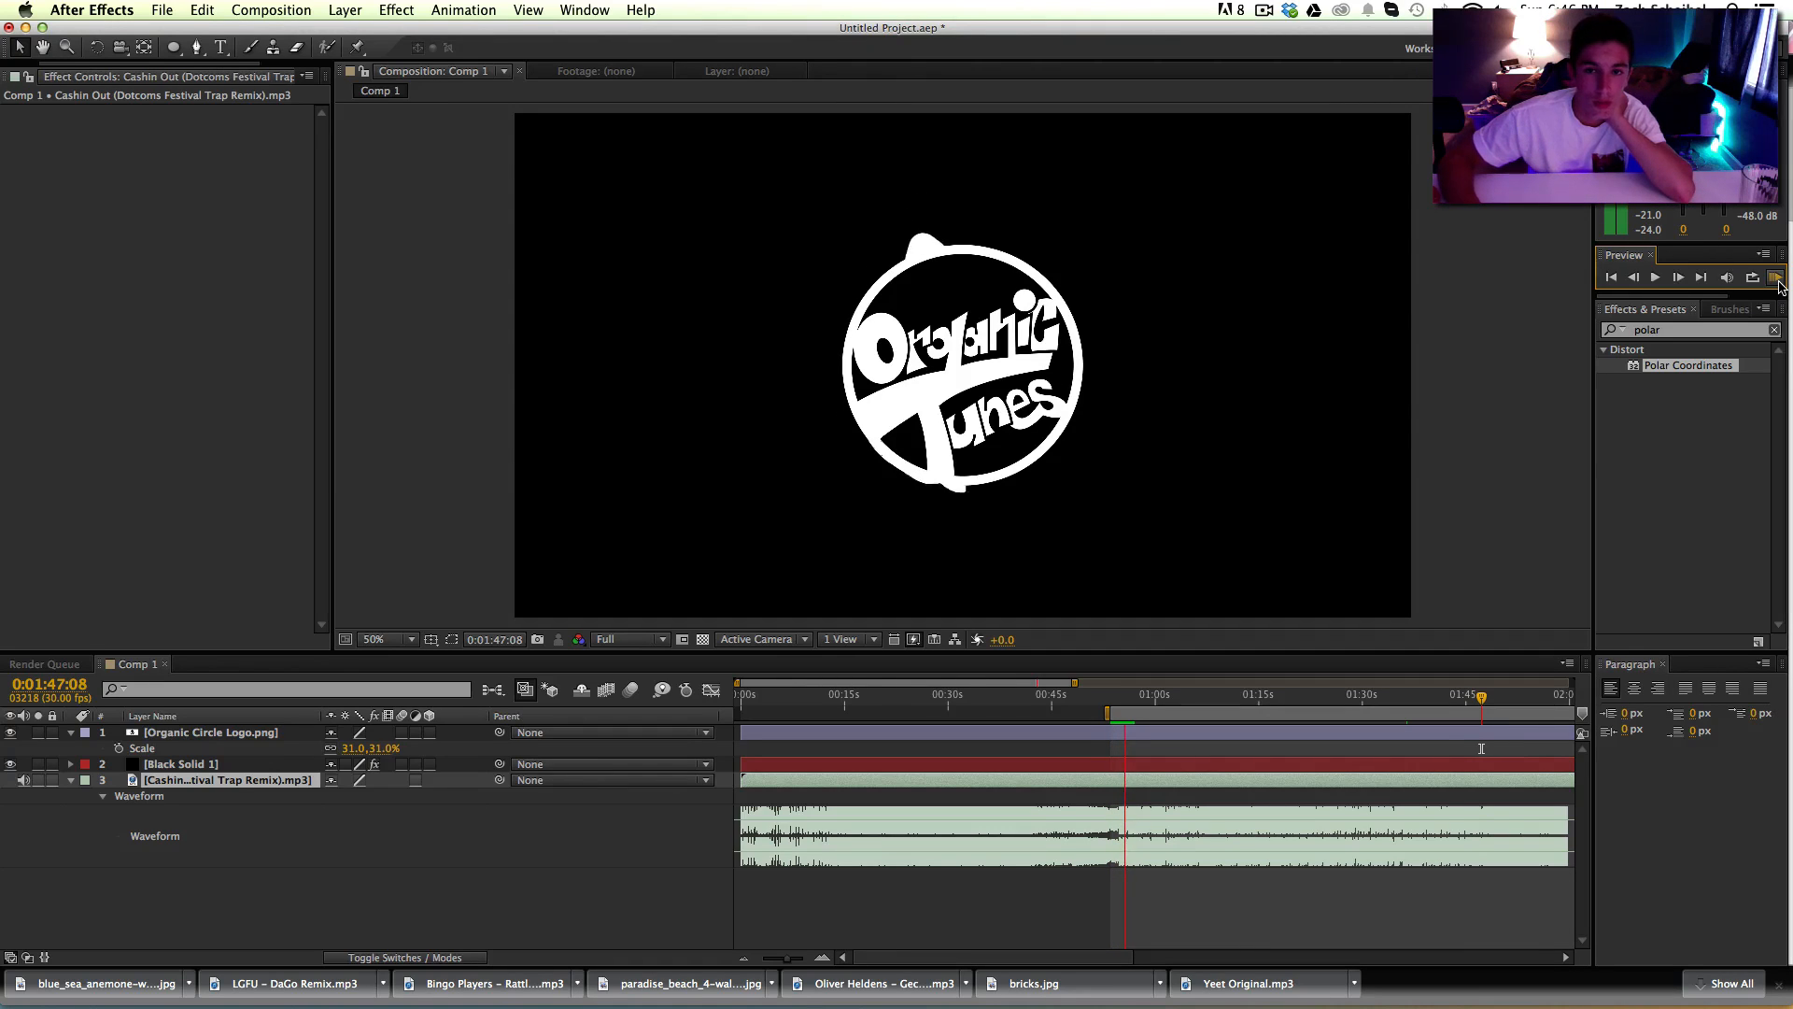
key("space")
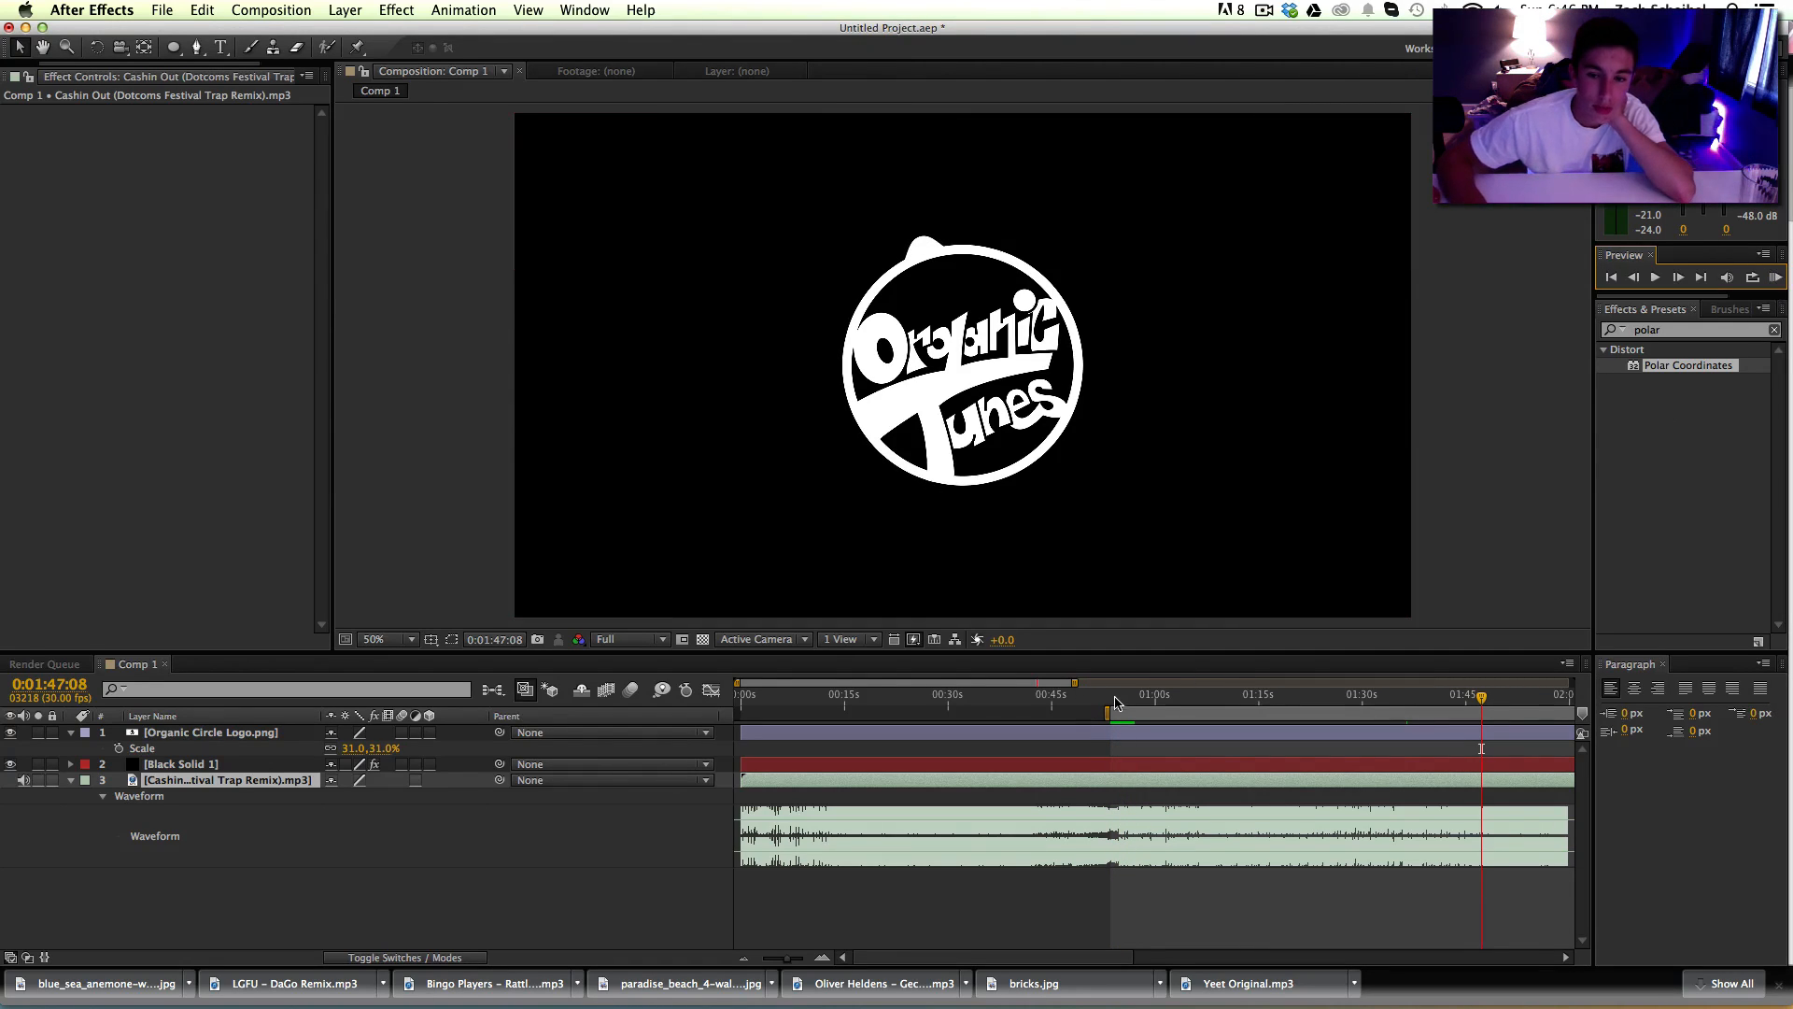
Step: Go to 0:00:56:12 and set the start frequency of Black Solid 1's Audio Spectrum to 1.0
left_click_drag(1111, 696, 1127, 696)
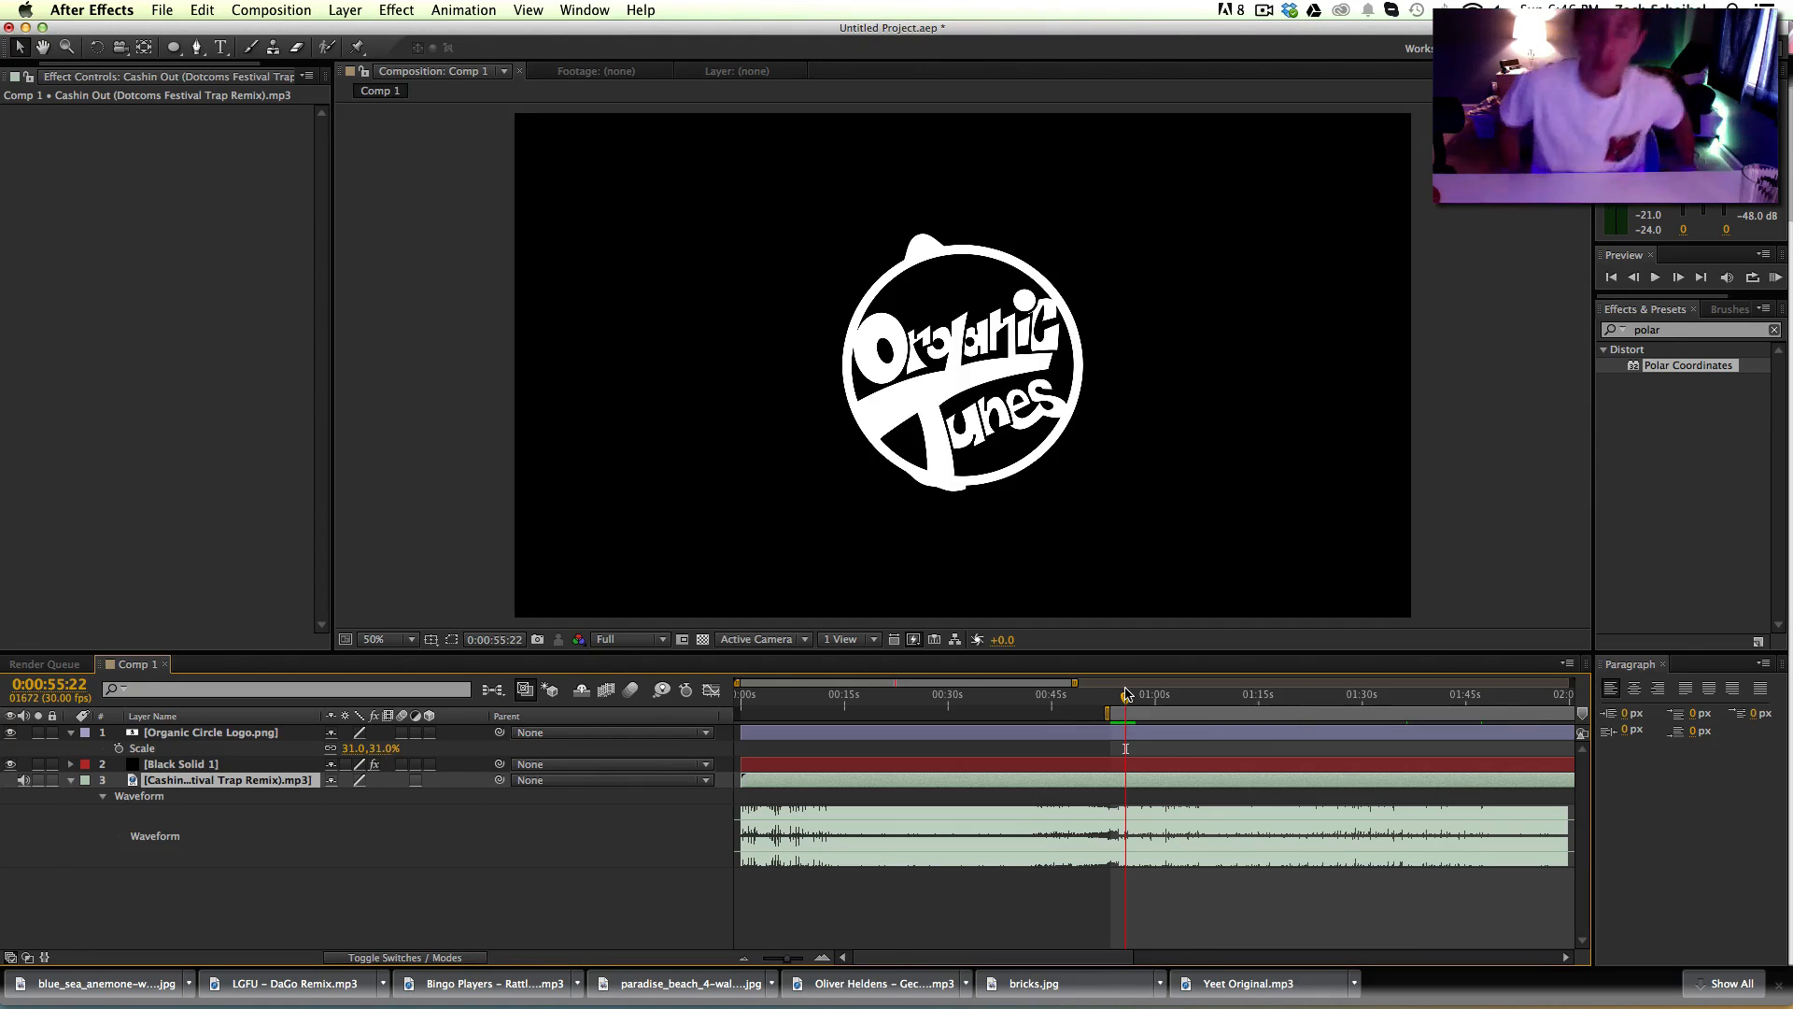
left_click_drag(1125, 700, 1131, 700)
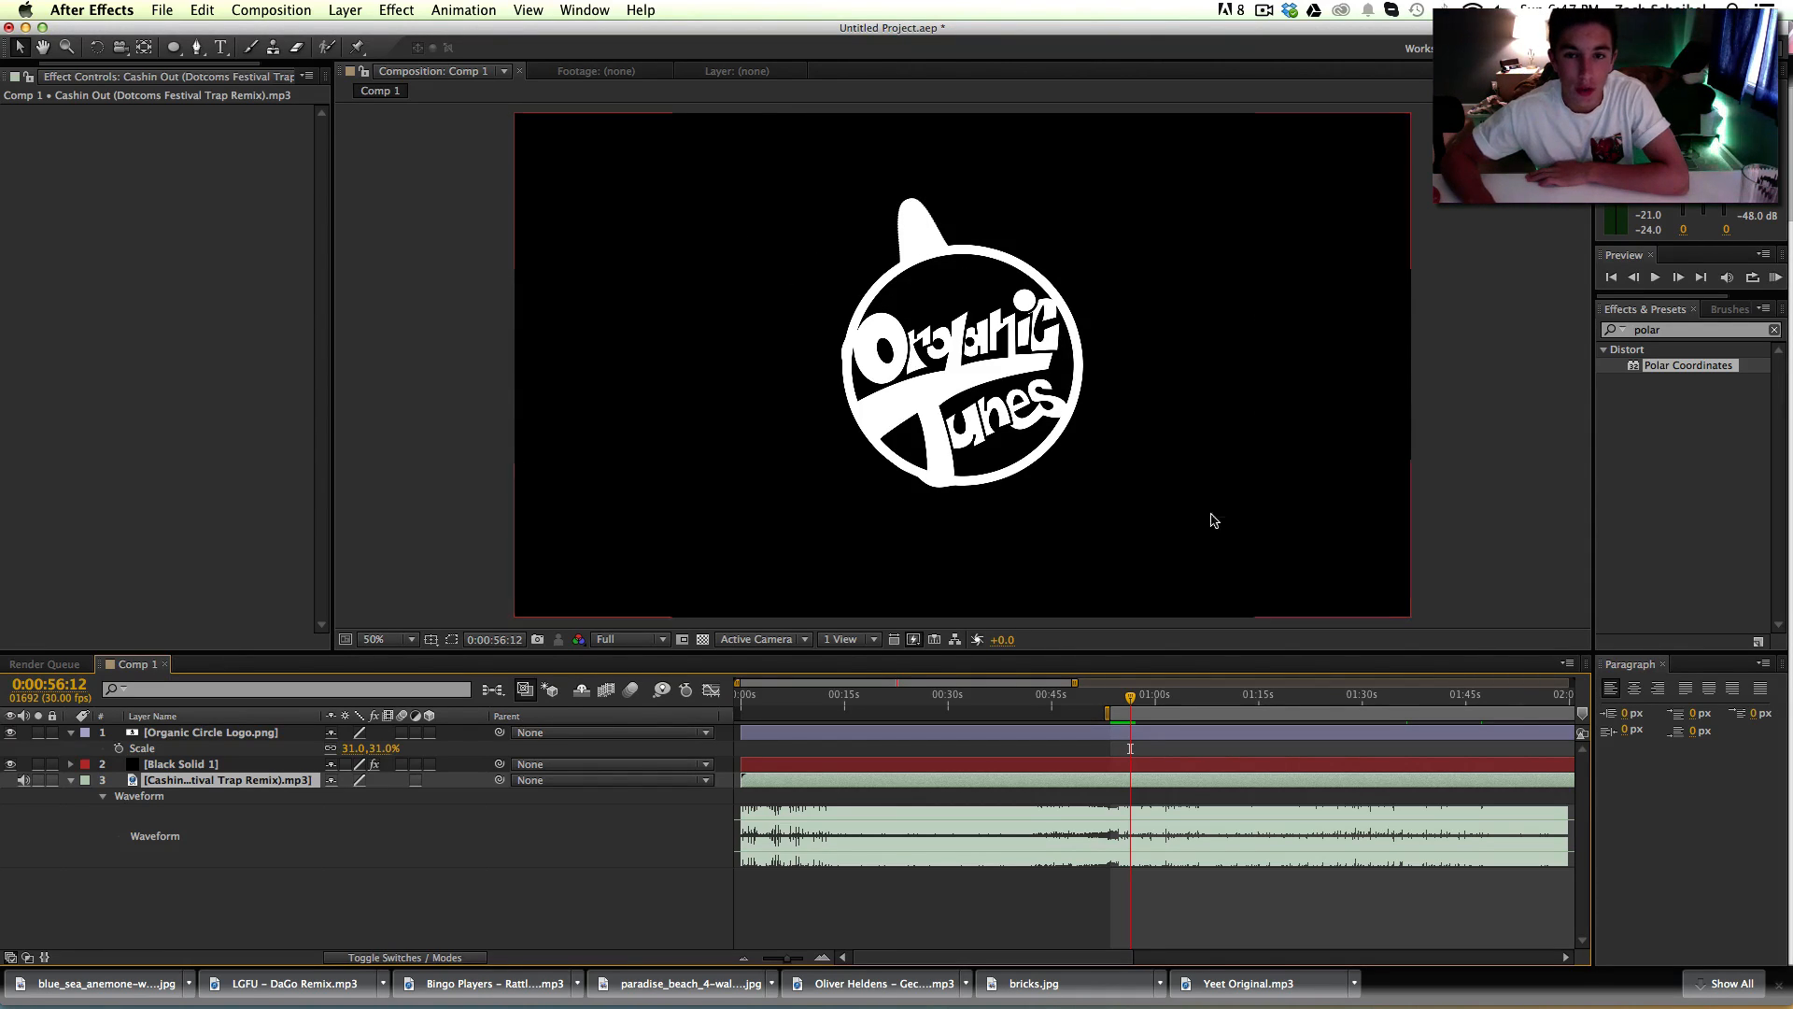
left_click(551, 516)
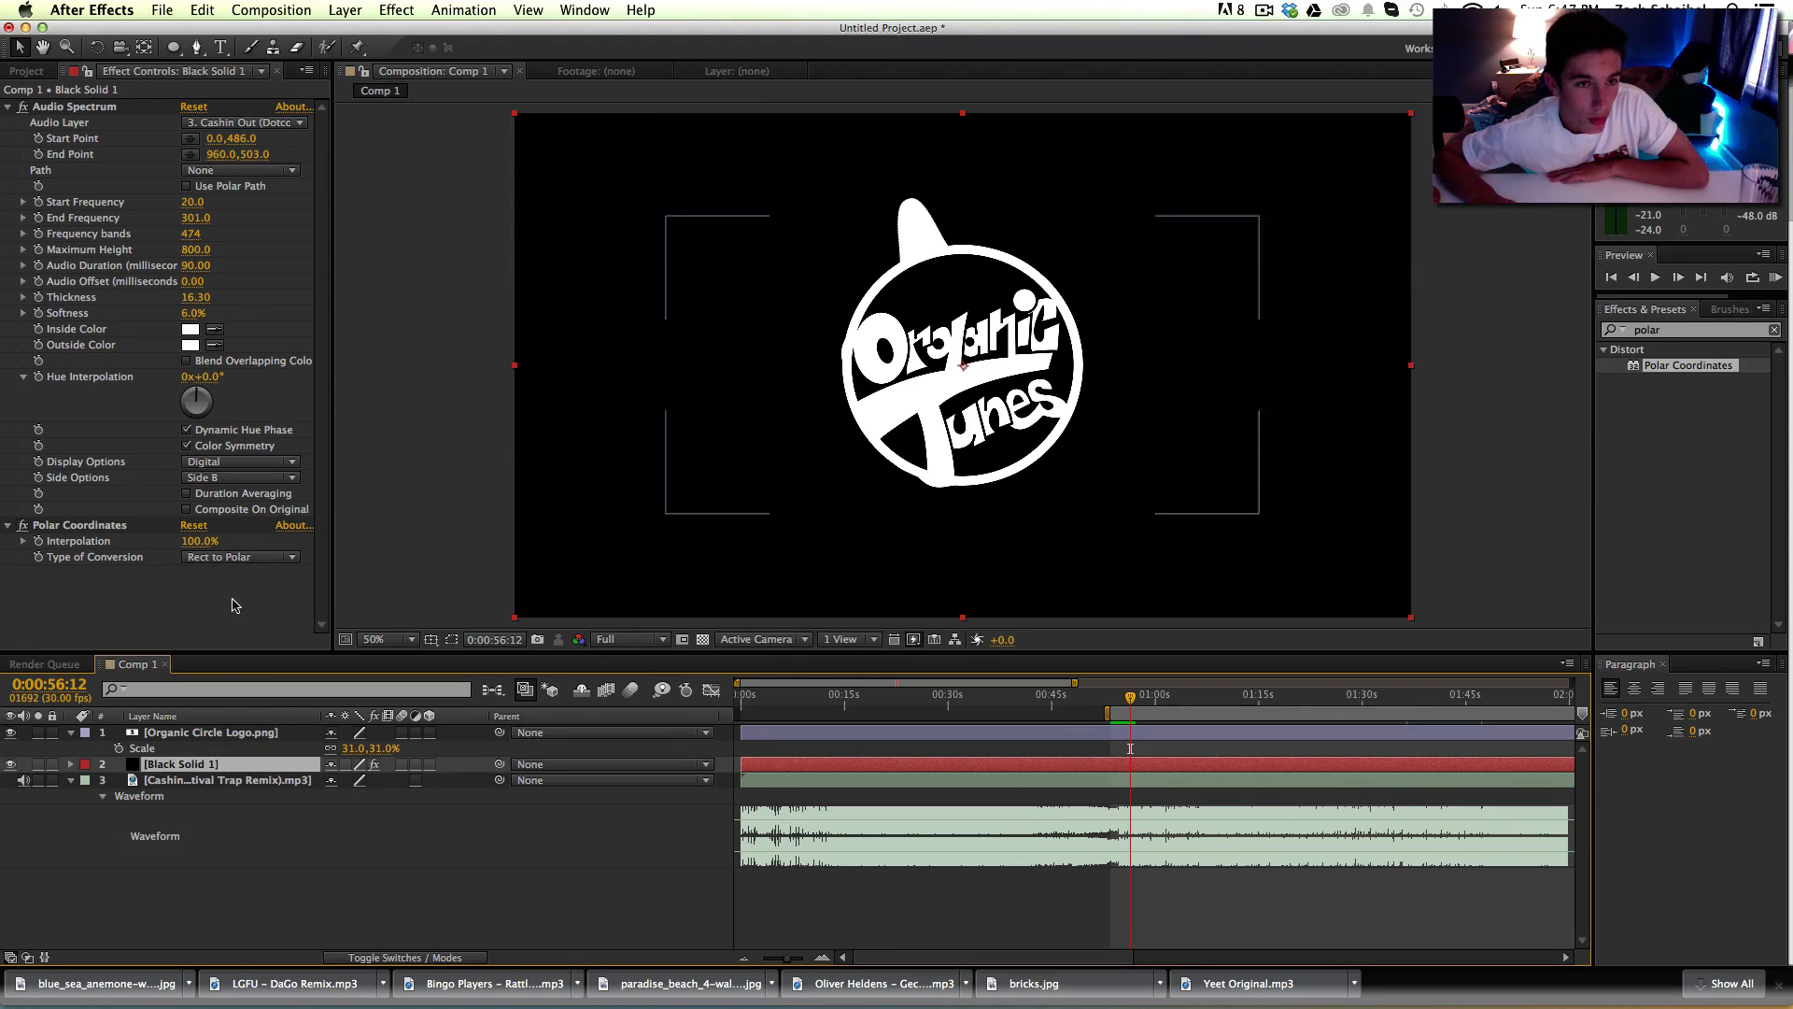
left_click_drag(196, 210, 196, 218)
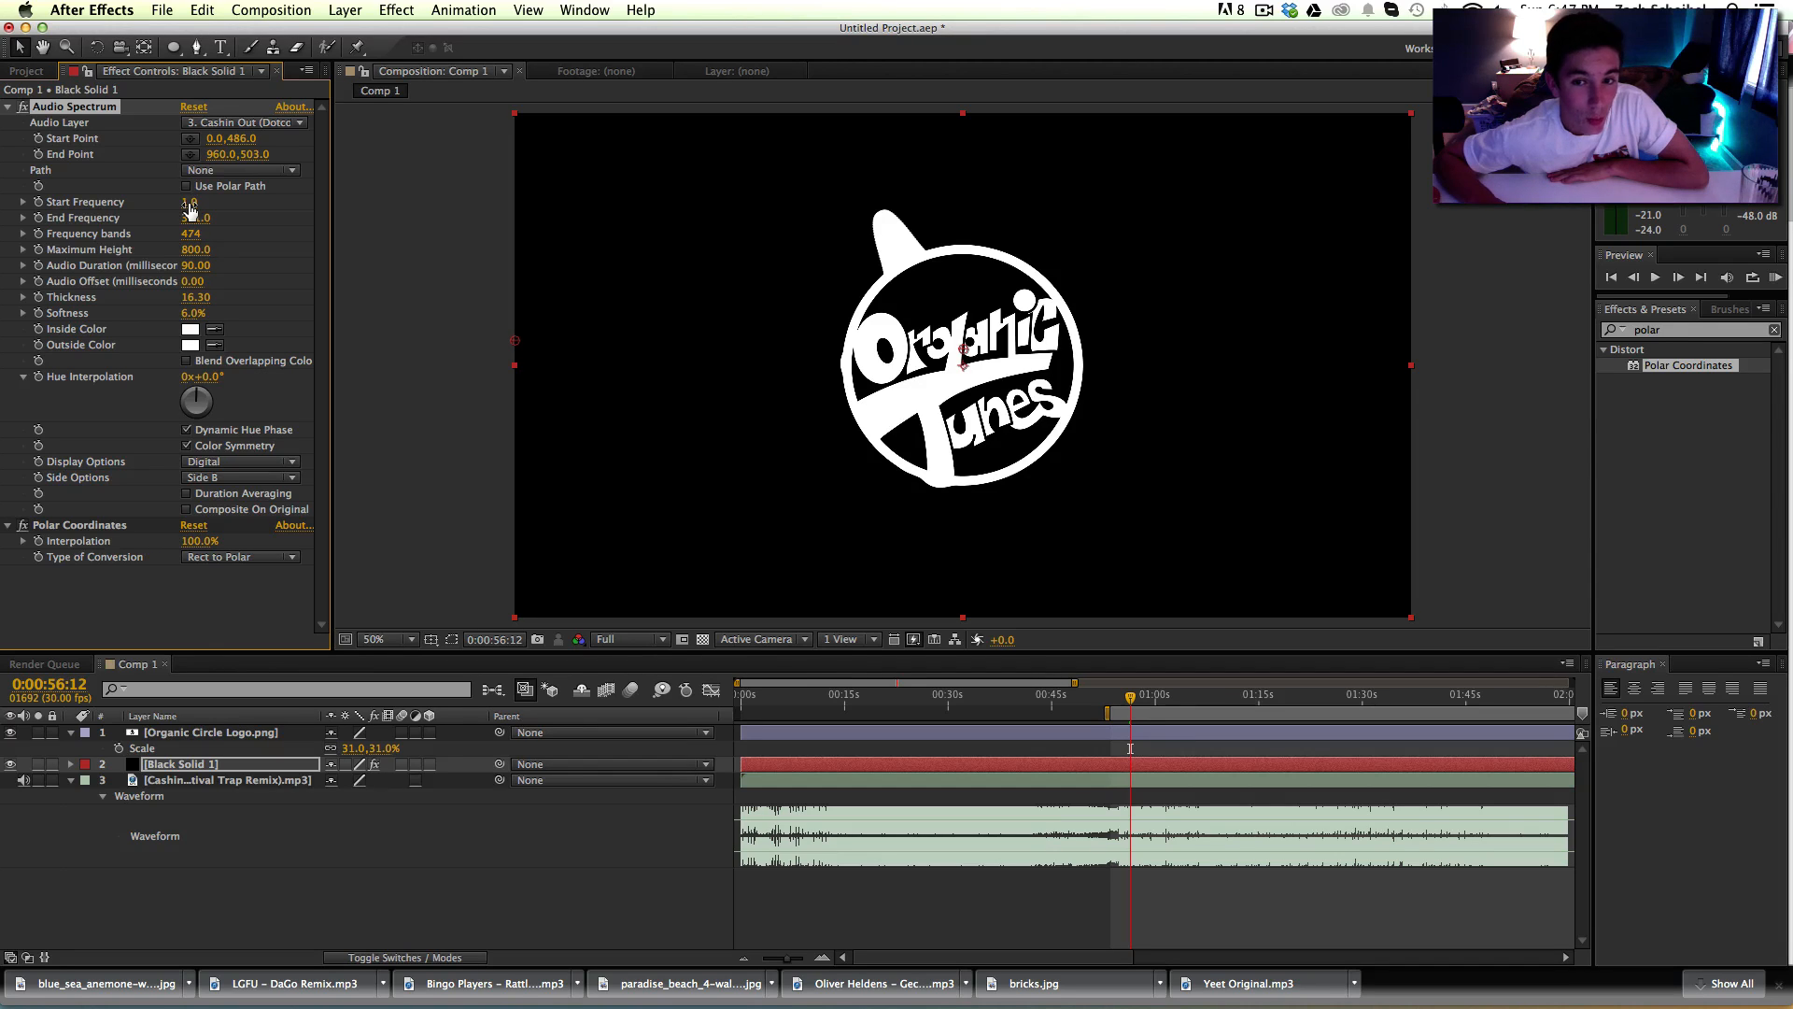
Step: RAM preview the spectrum with the changed start frequency and stop the playback
left_click(1772, 278)
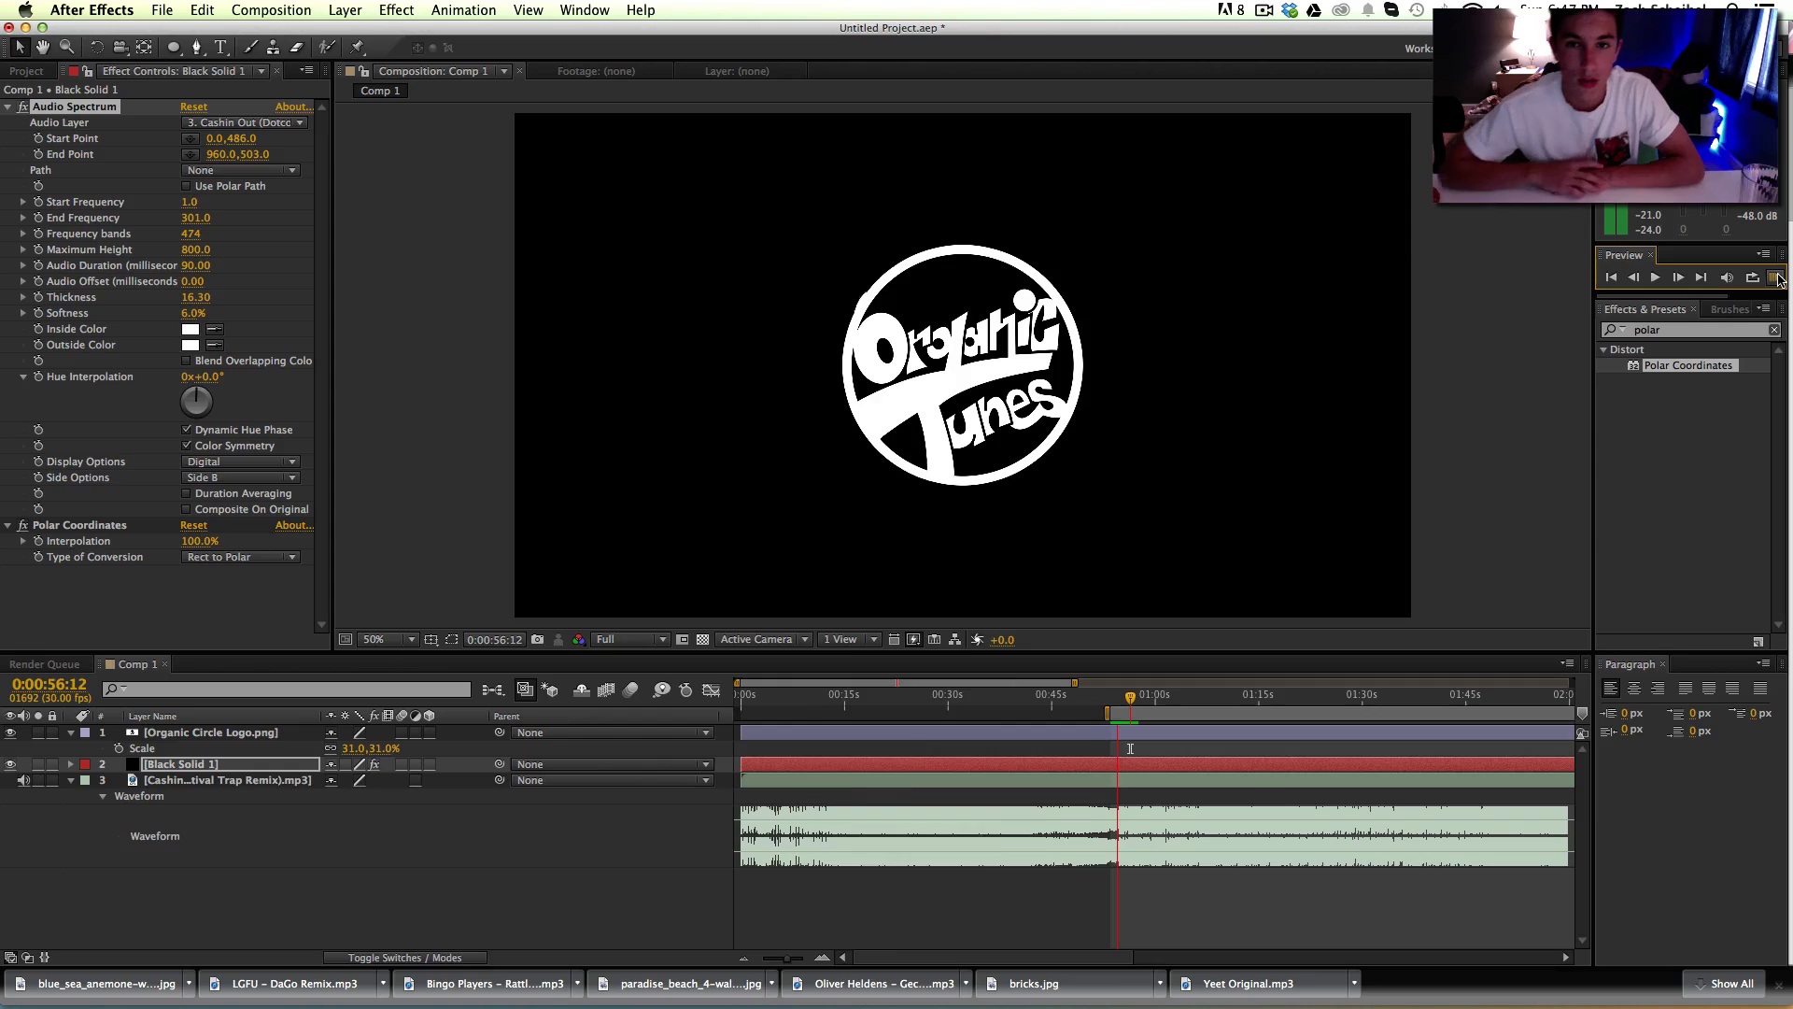
key("XF86AudioRaiseVolume")
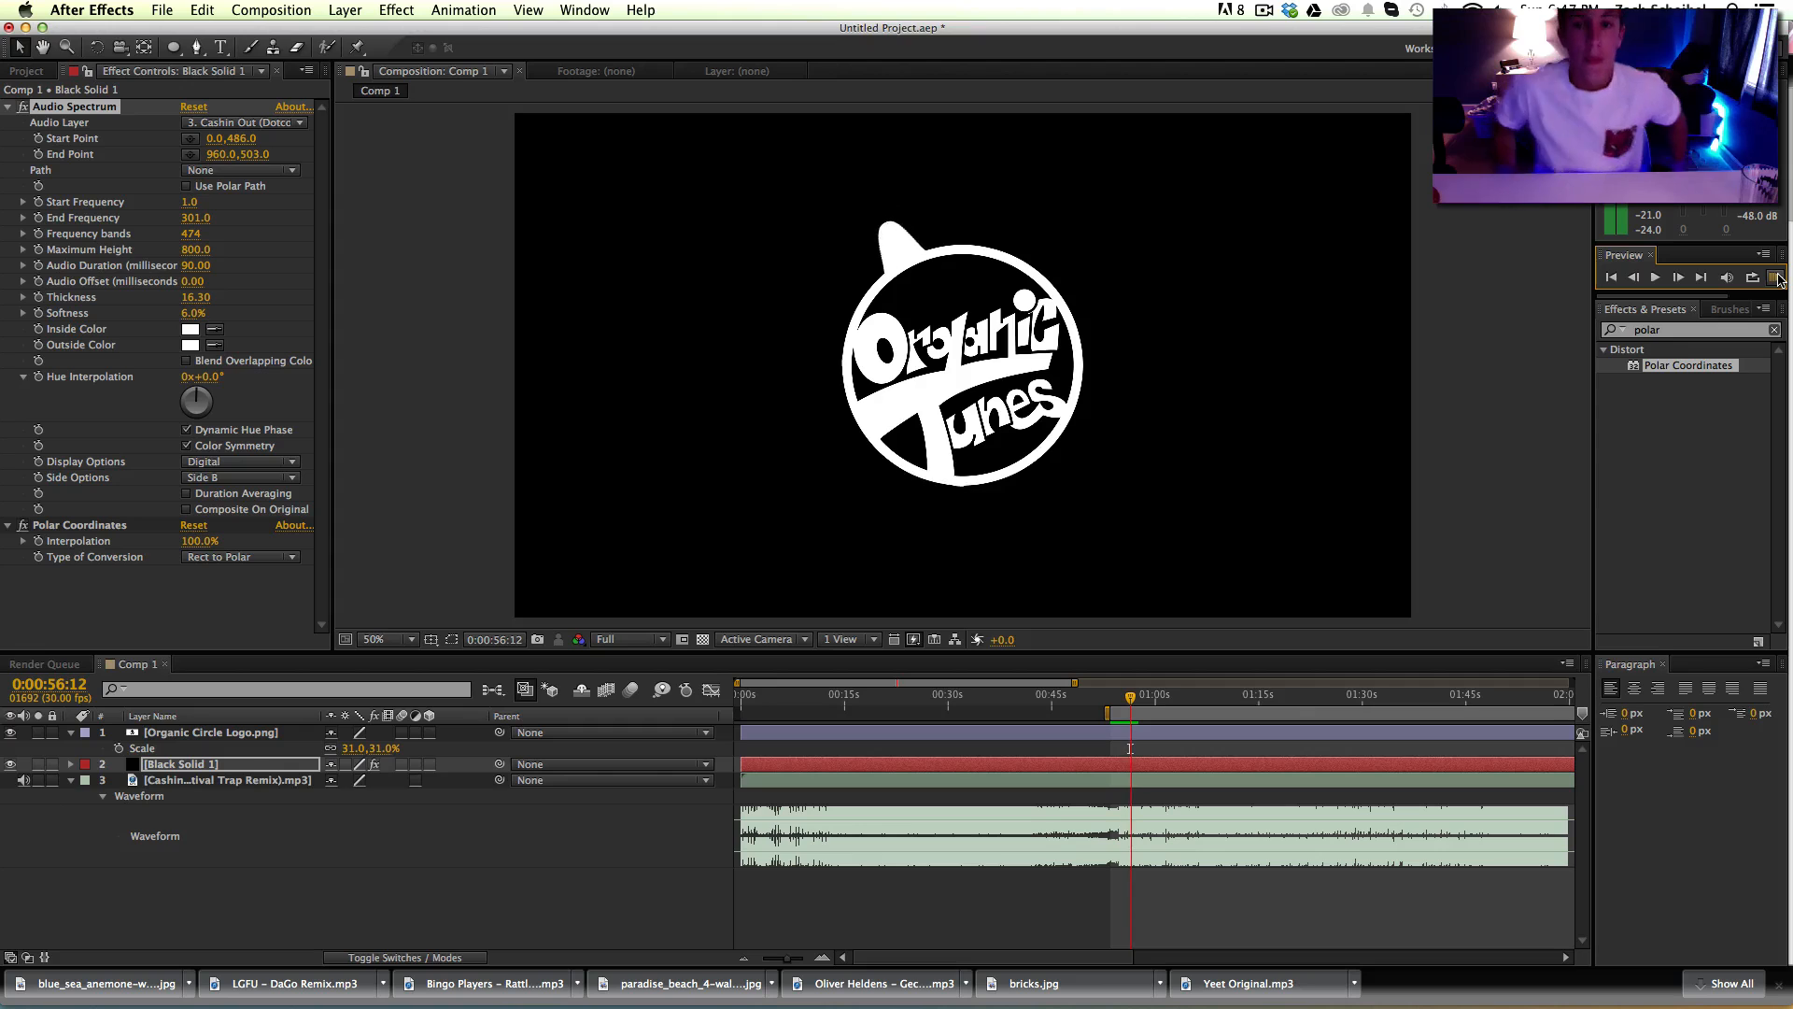
key("space")
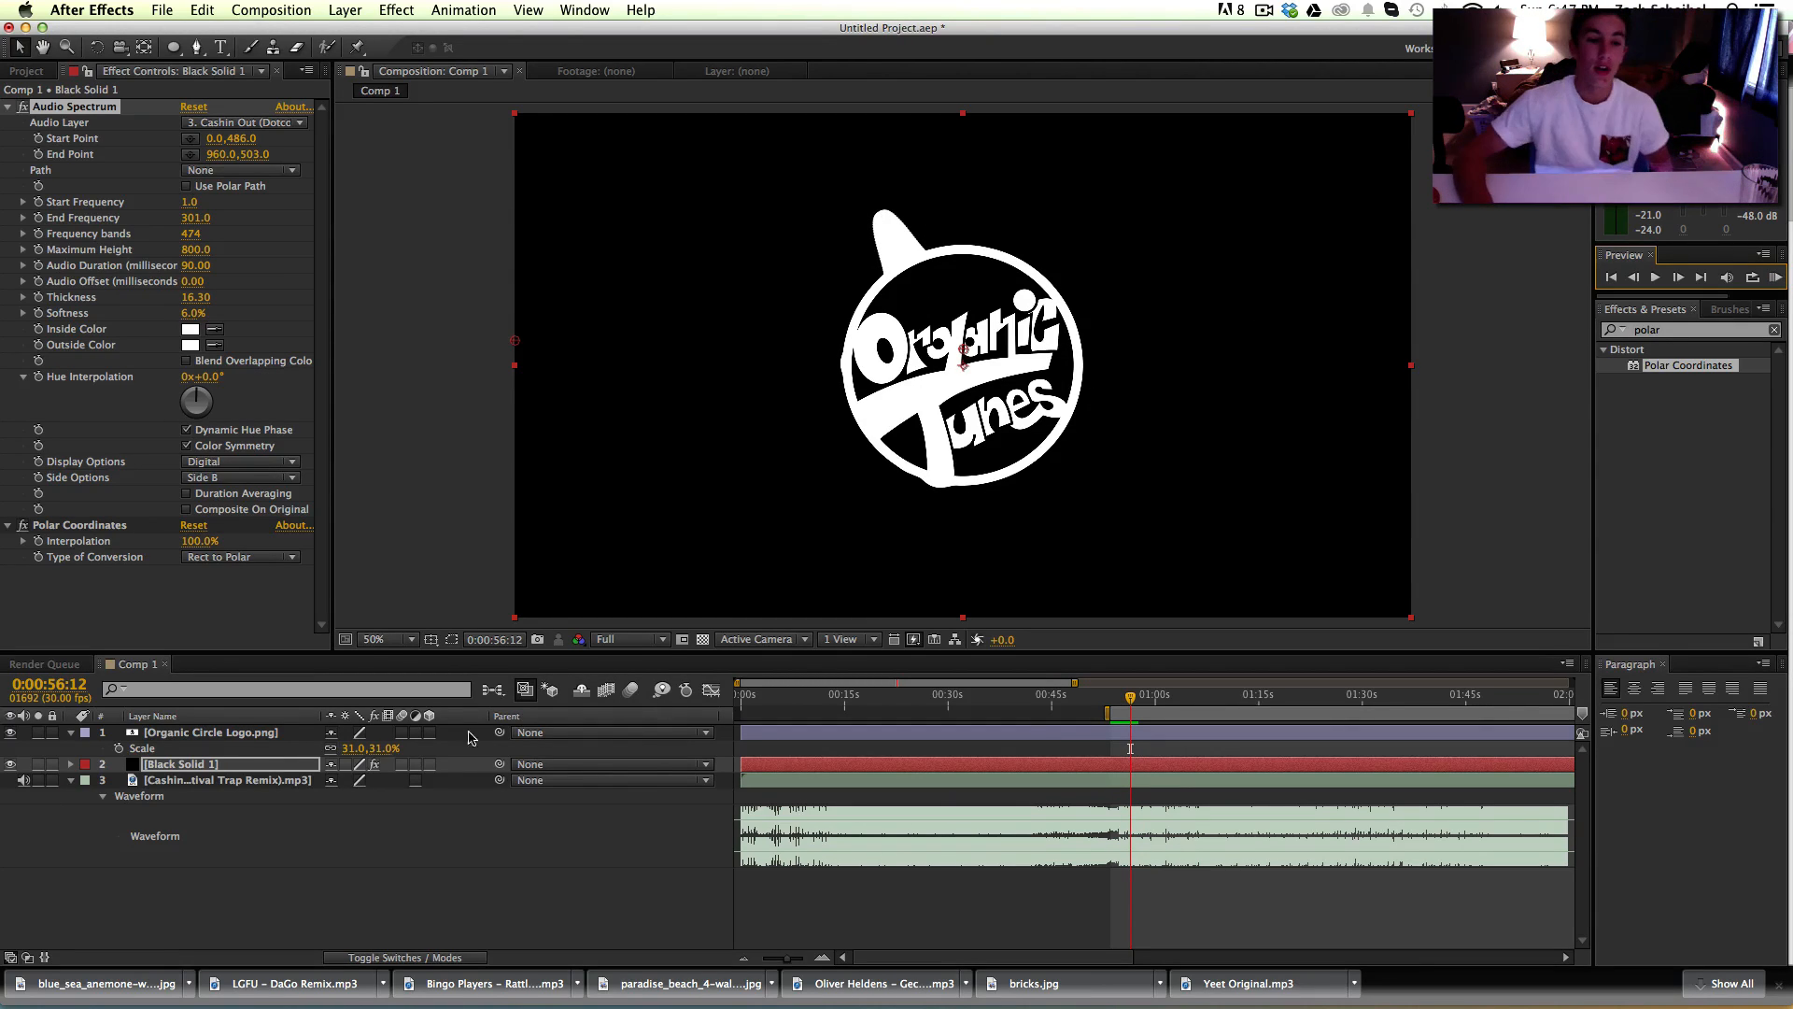
Step: Duplicate the Black Solid 1 layer and flip the copy horizontally so it mirrors the original spectrum around the logo
left_click(200, 764)
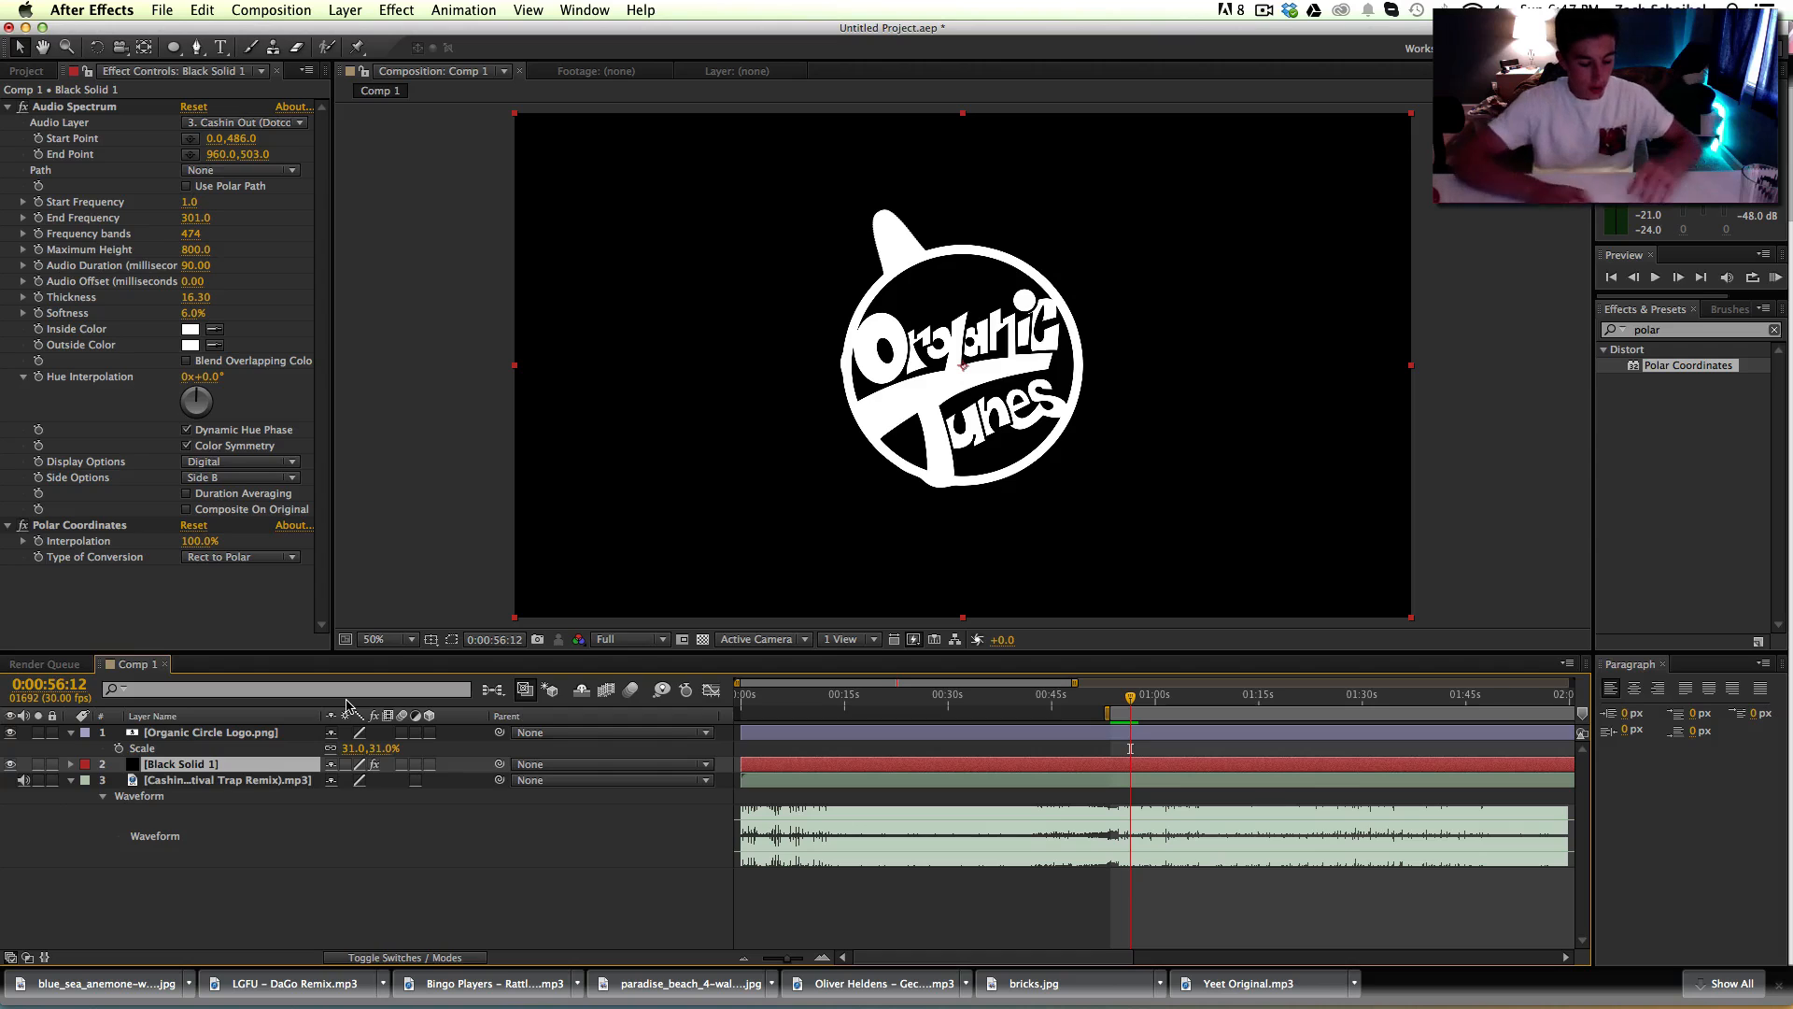
key("super+d")
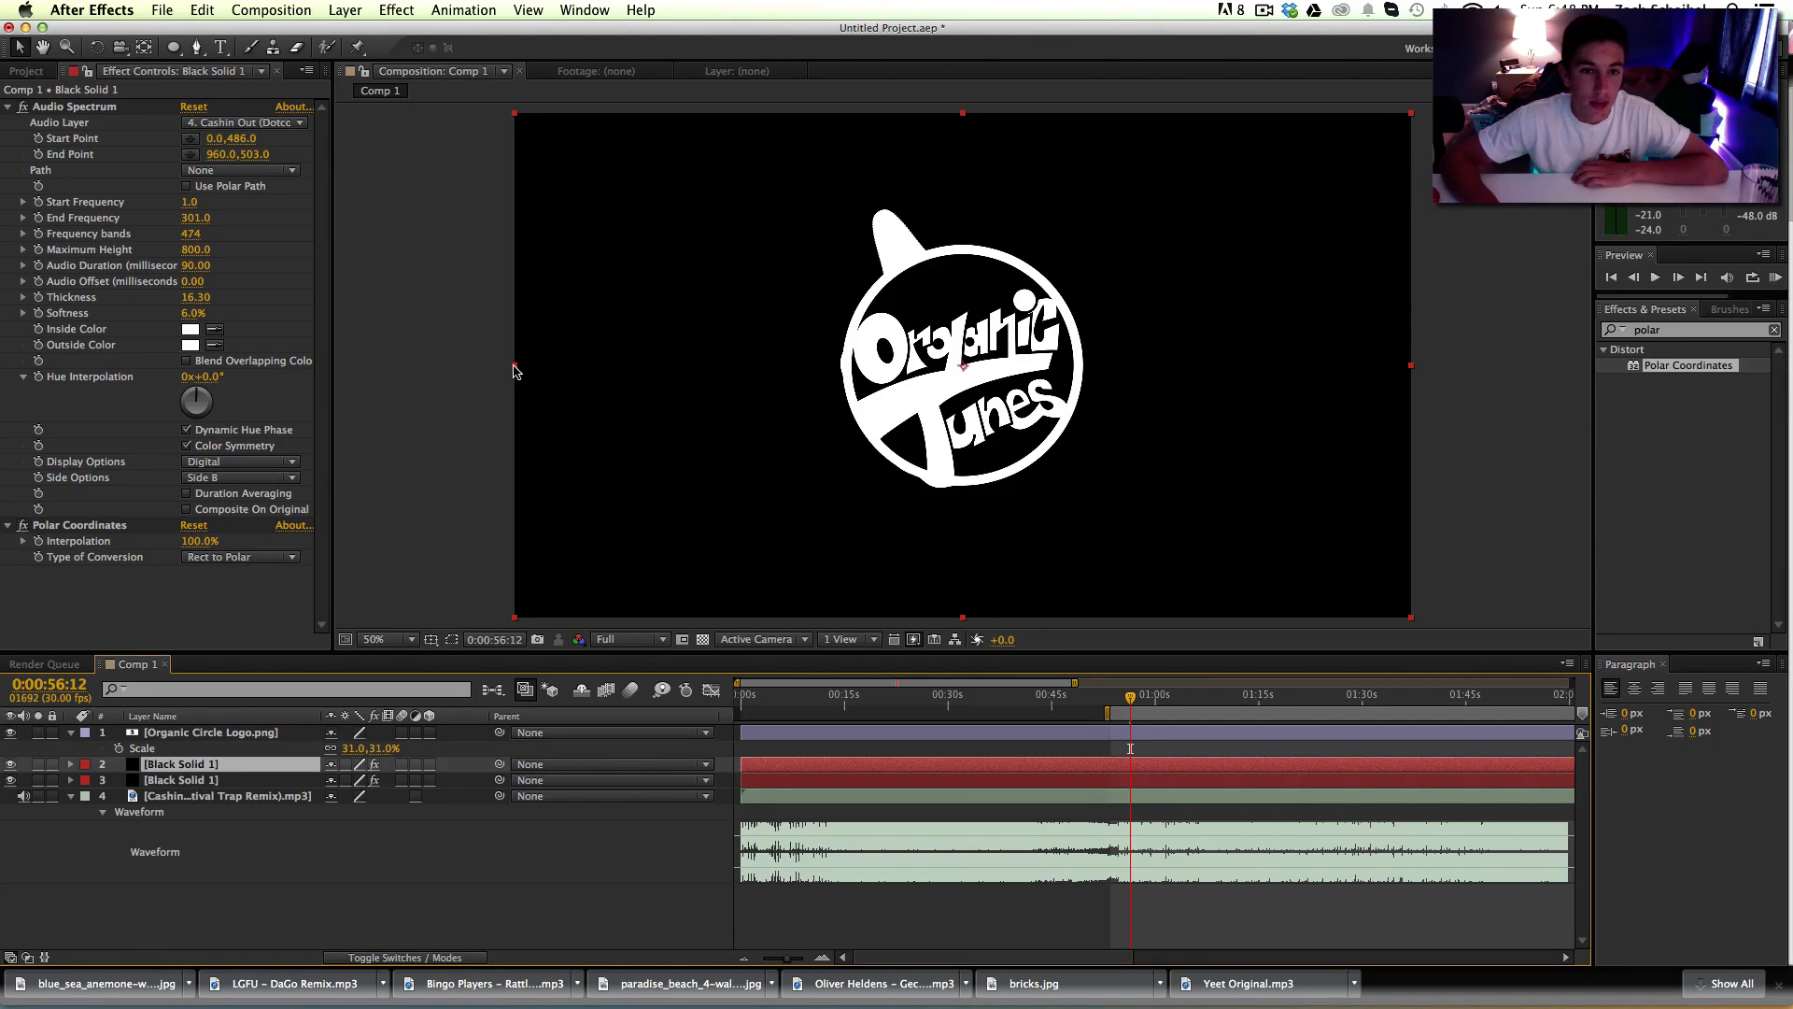
left_click_drag(513, 370, 1410, 374)
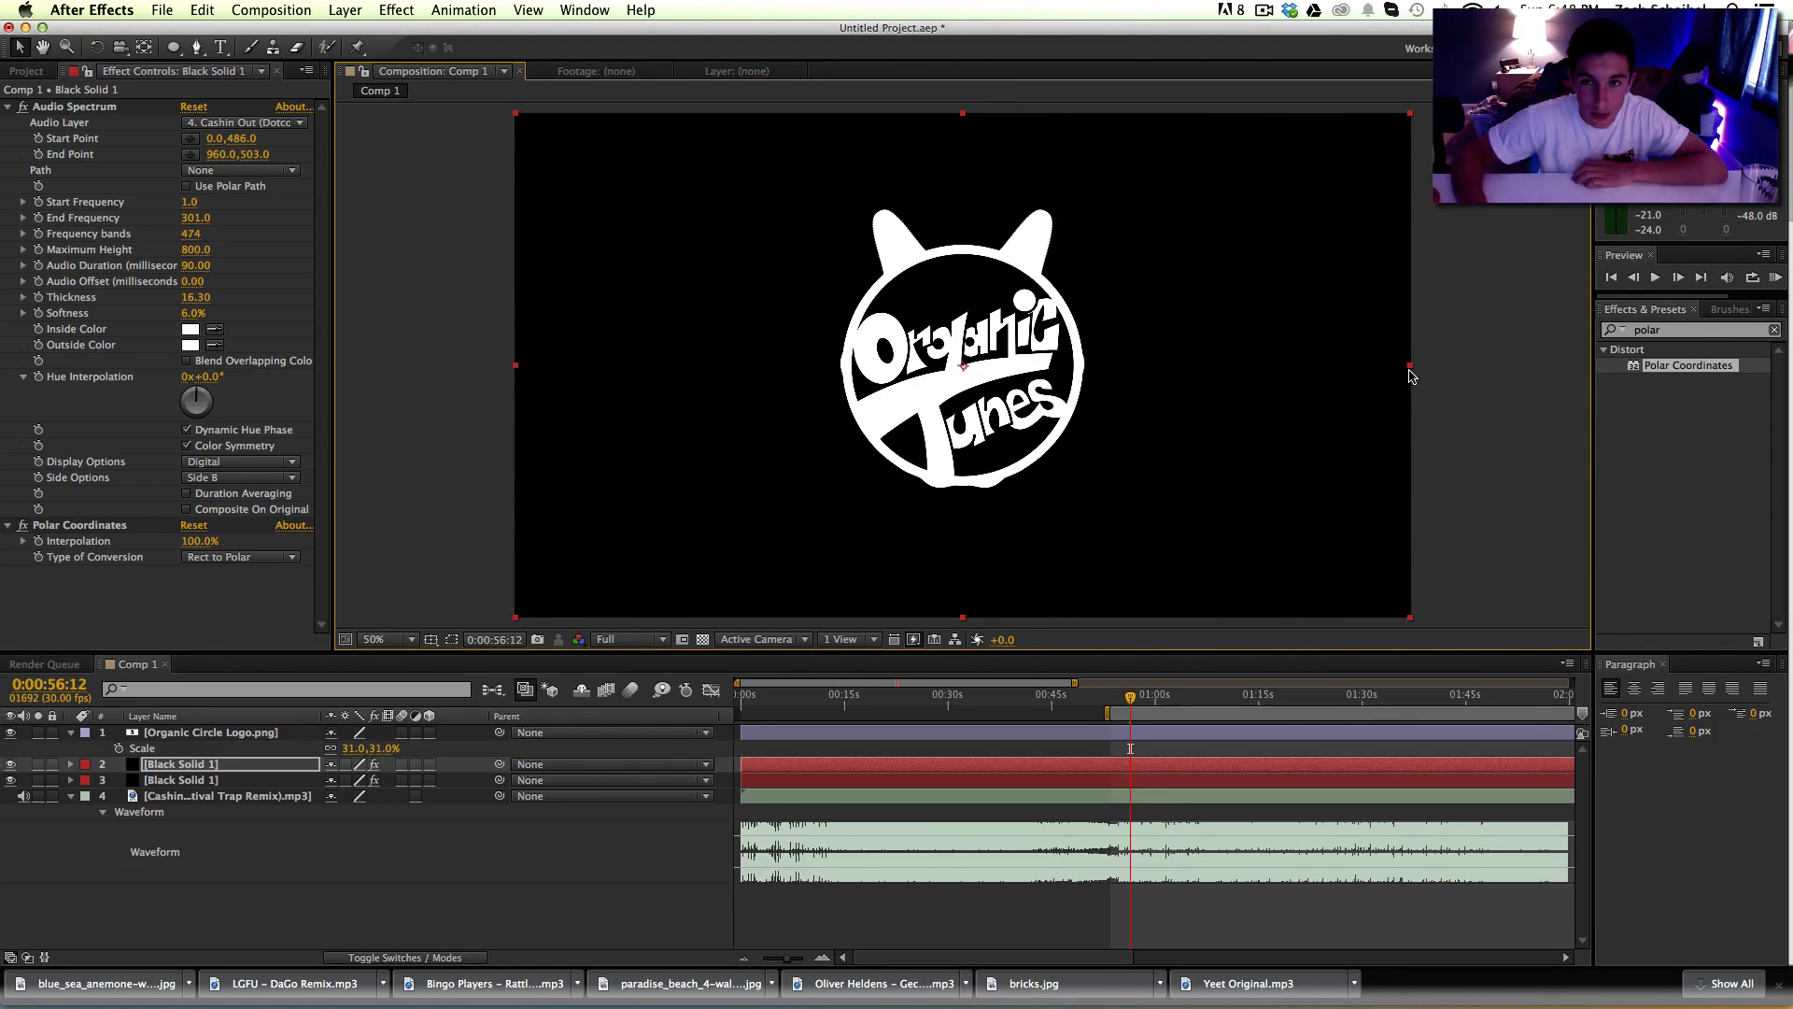
Step: Show the Scale of the duplicated Black Solid 1 layer and set its horizontal value to -100%
left_click(247, 766)
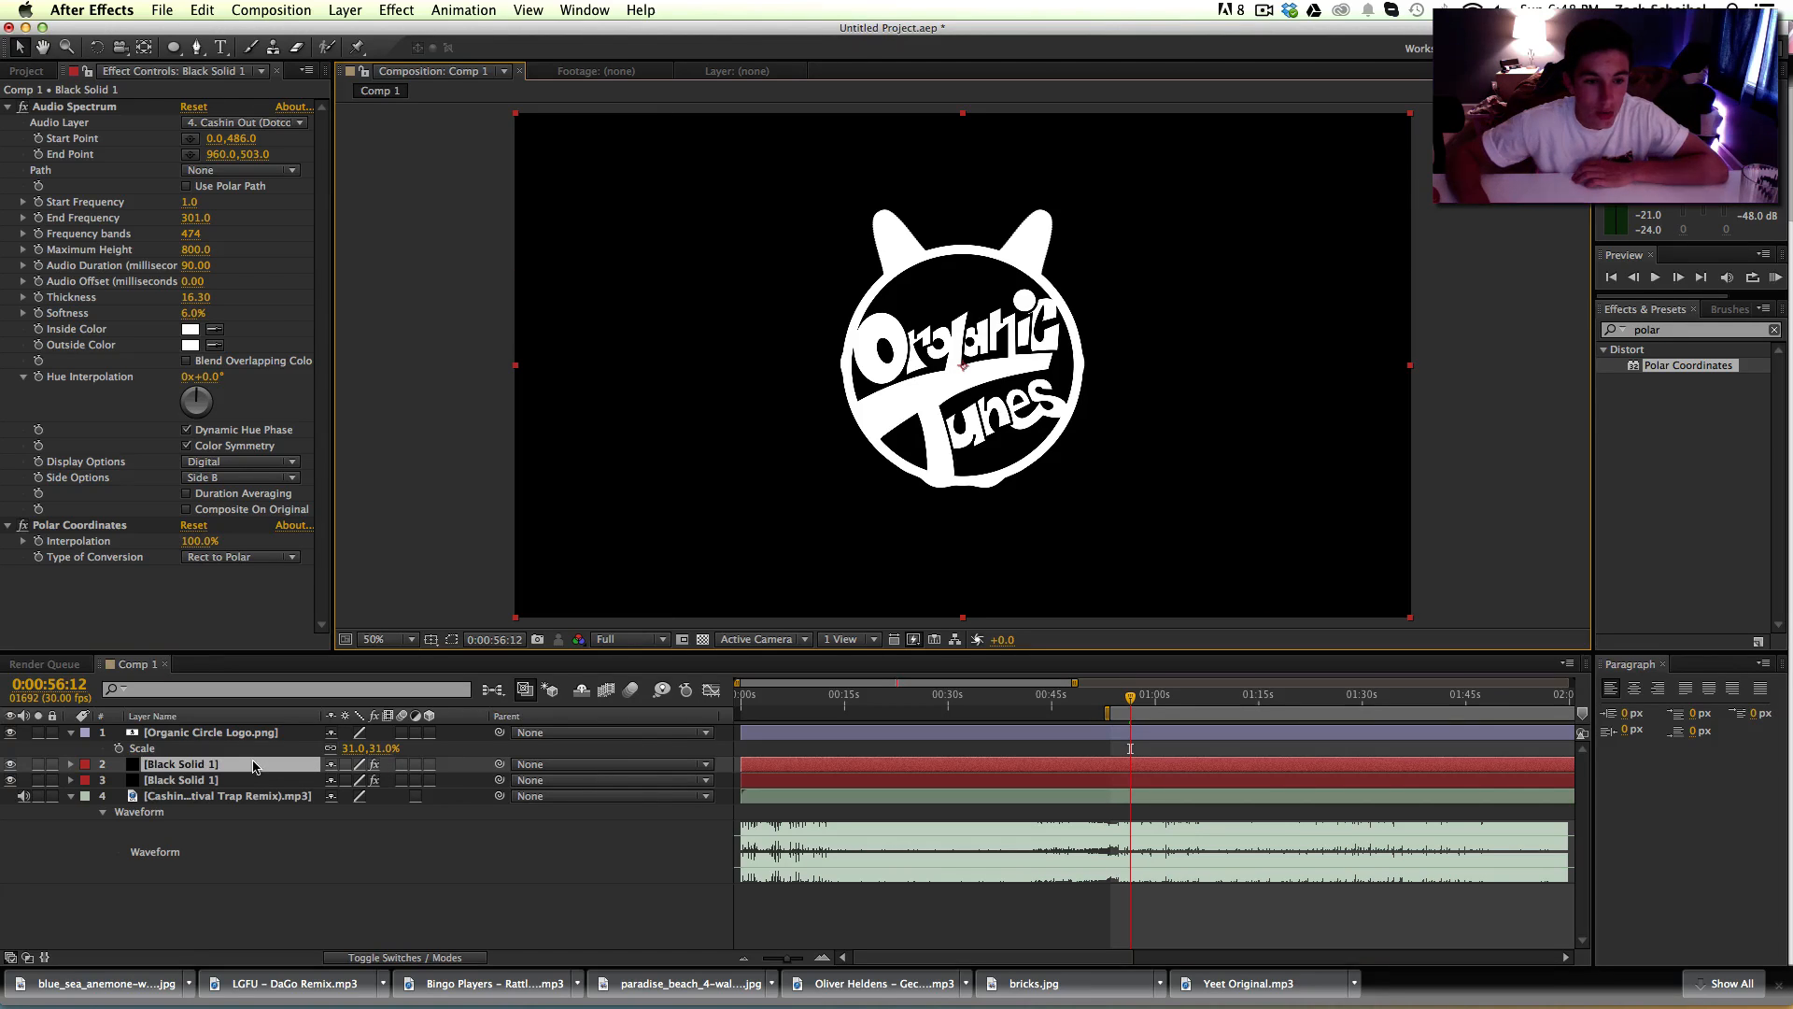
key("s")
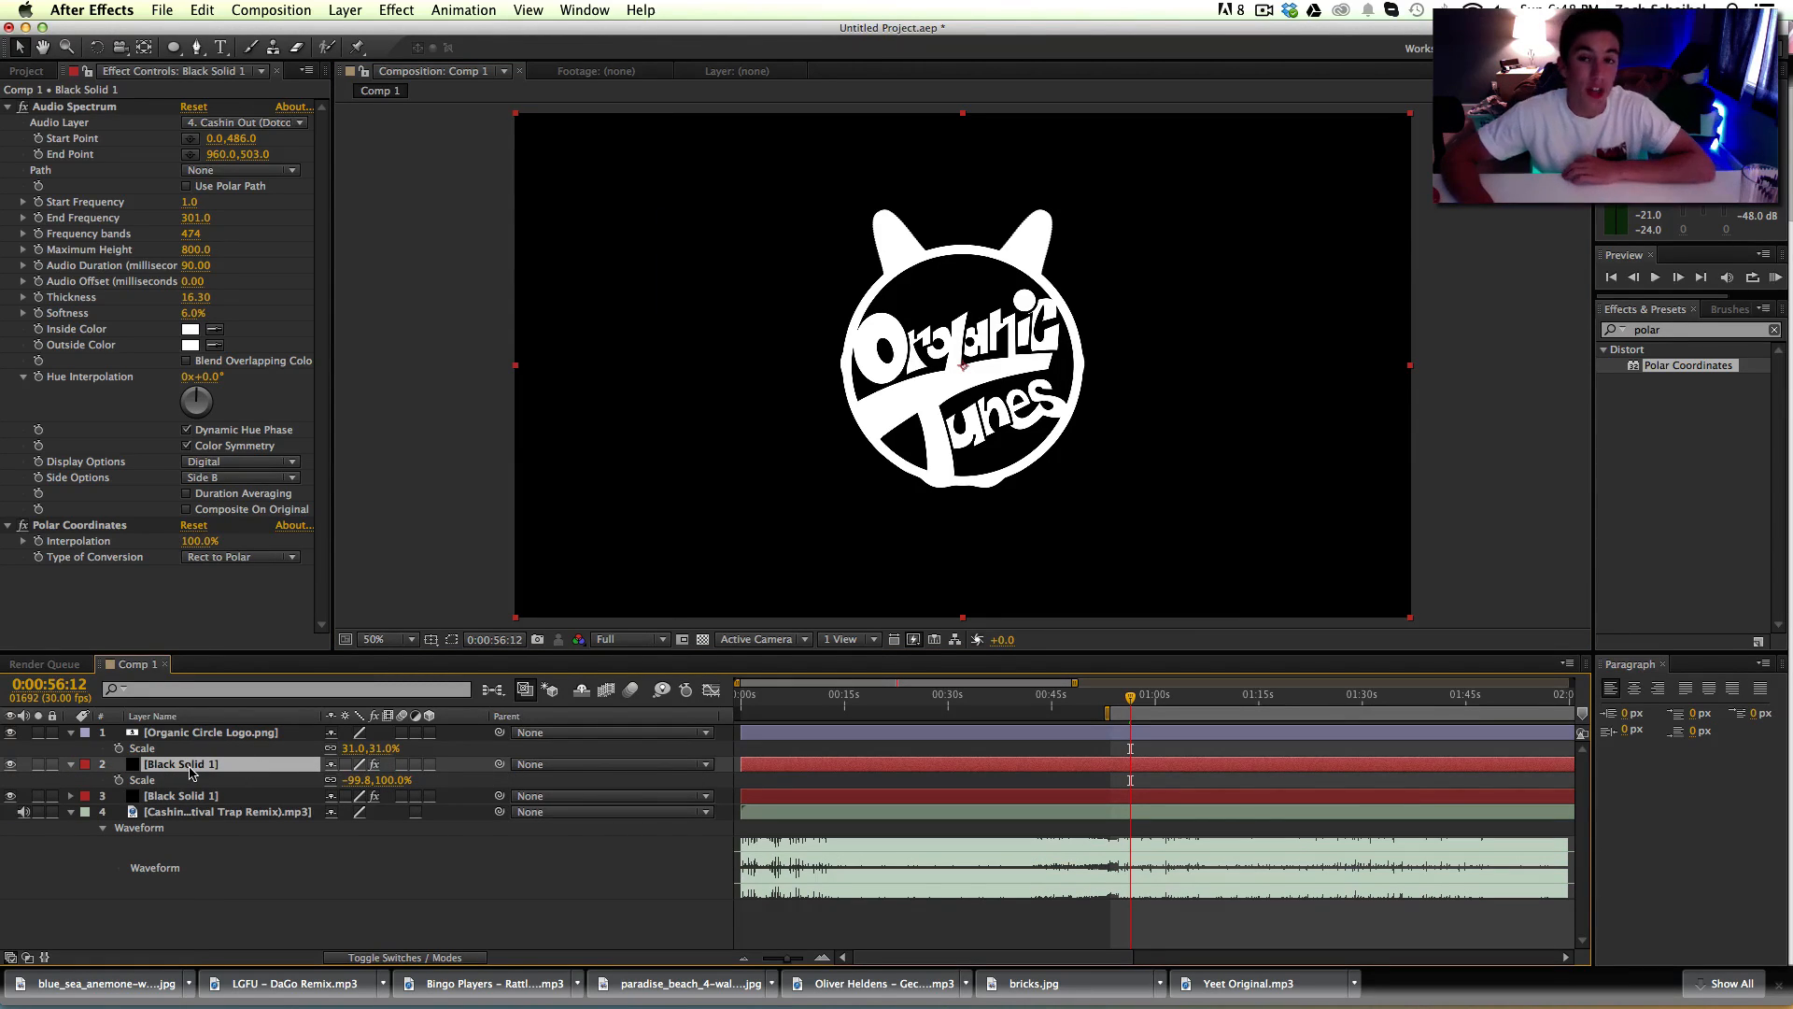
left_click(374, 780)
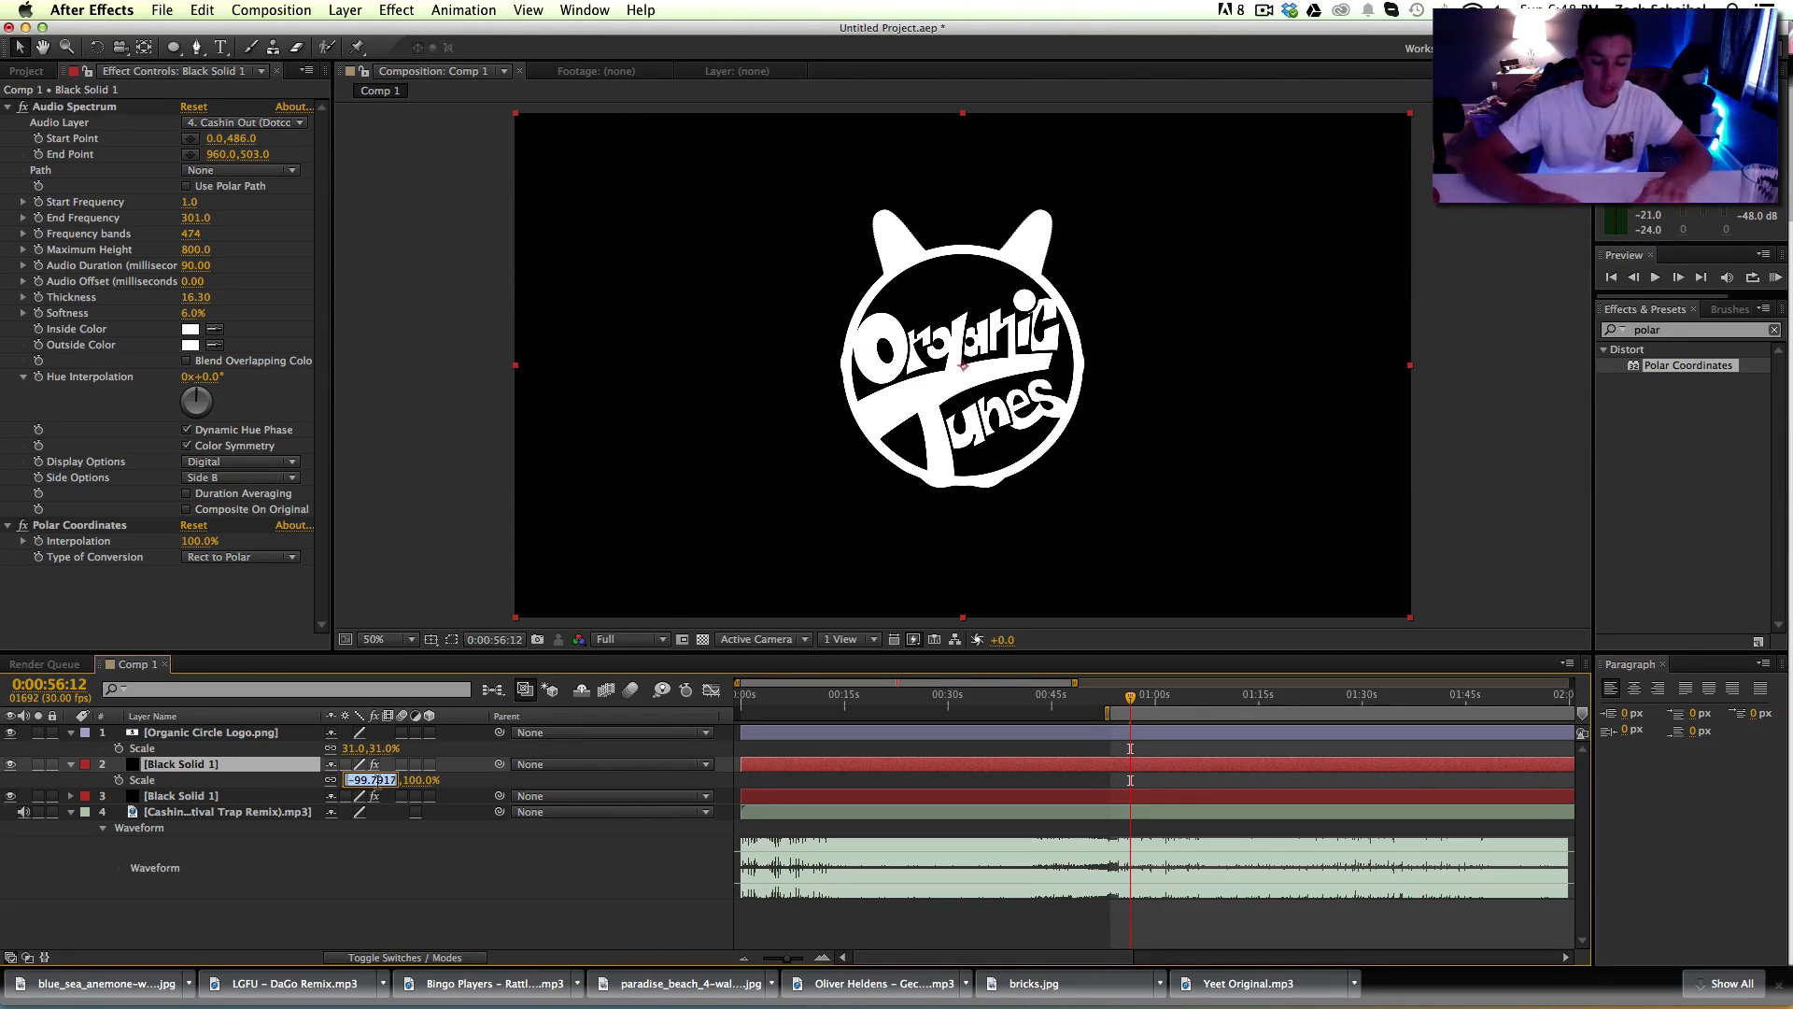
type("-100")
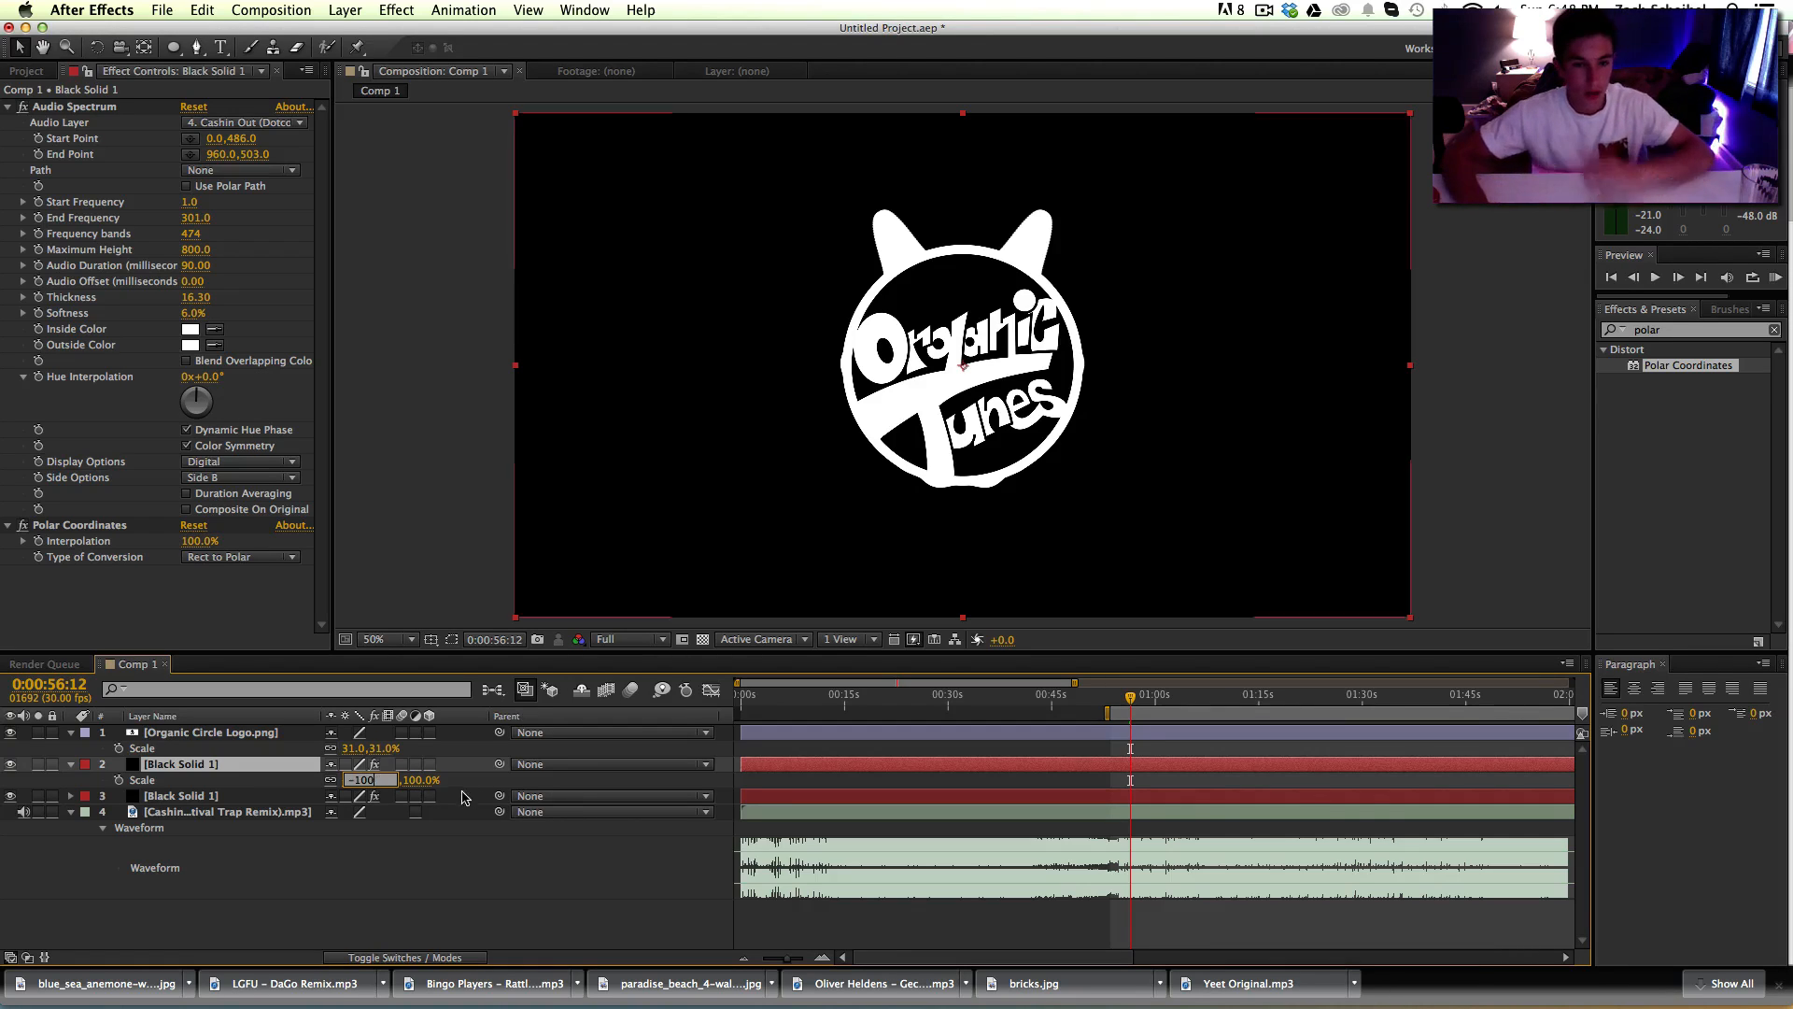
left_click(495, 787)
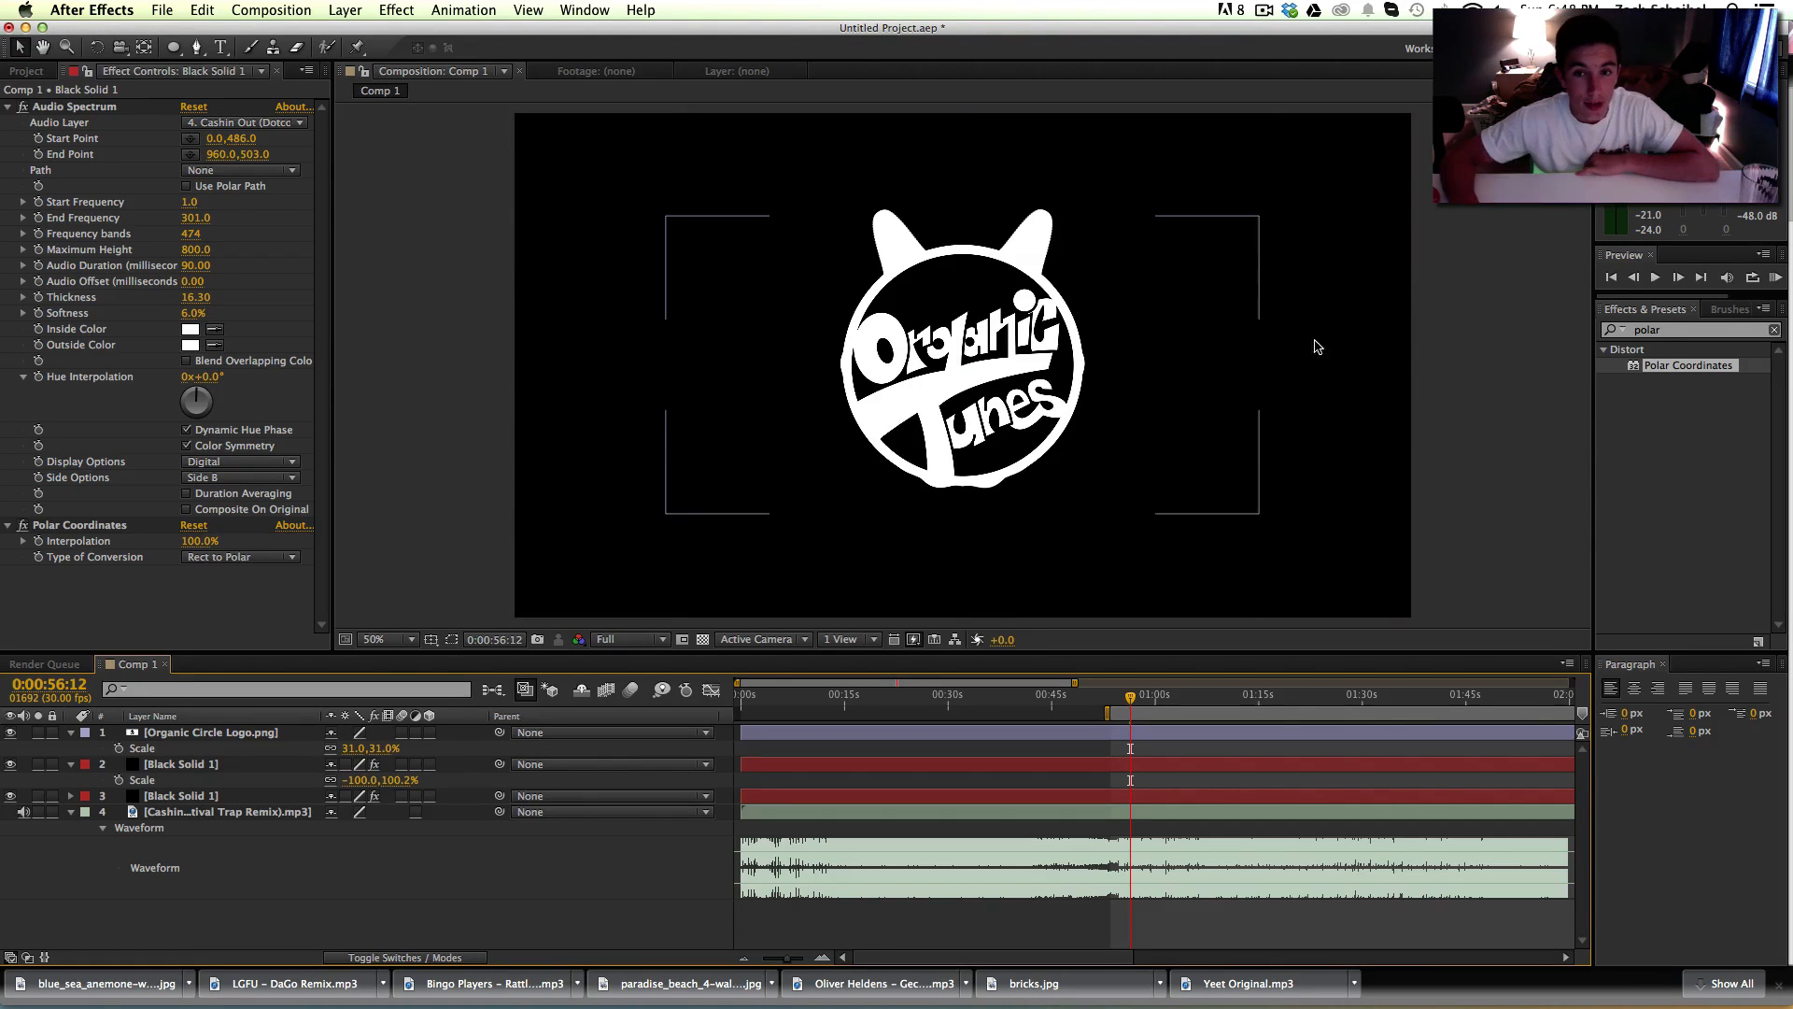
Step: RAM preview the mirrored spectrum on both sides of the logo and stop the playback
left_click(1774, 278)
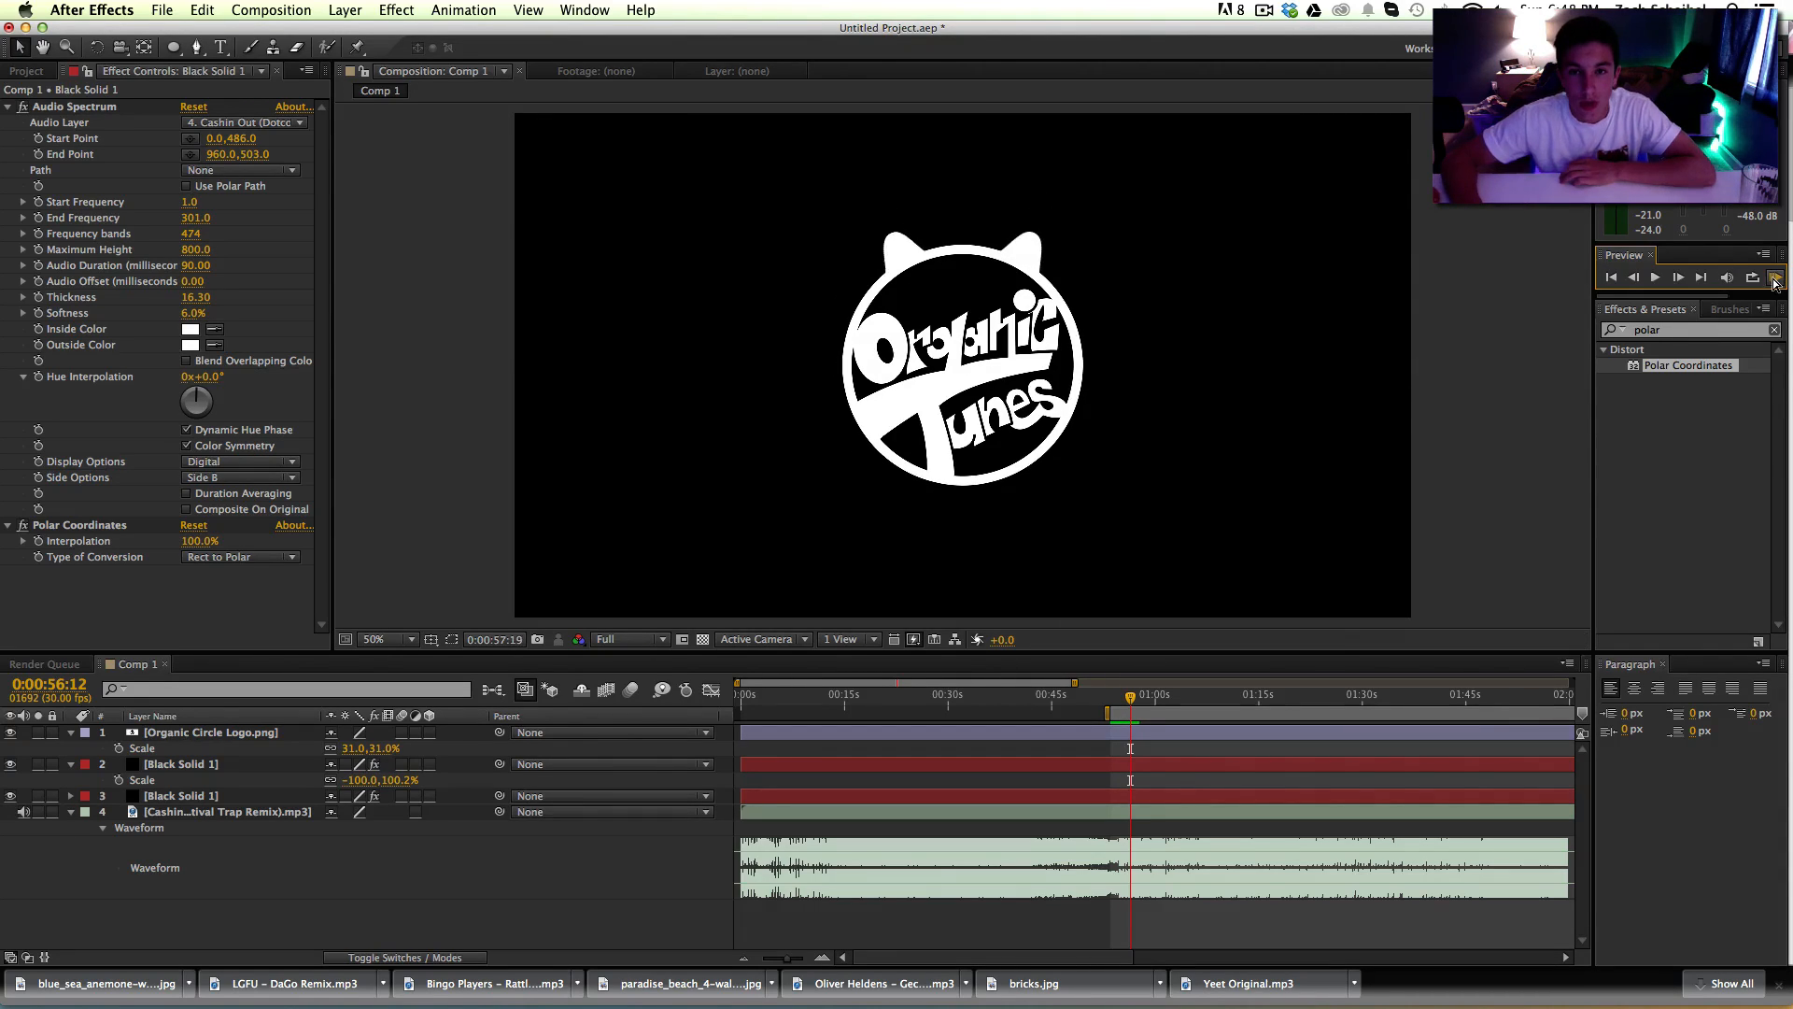
left_click(1774, 278)
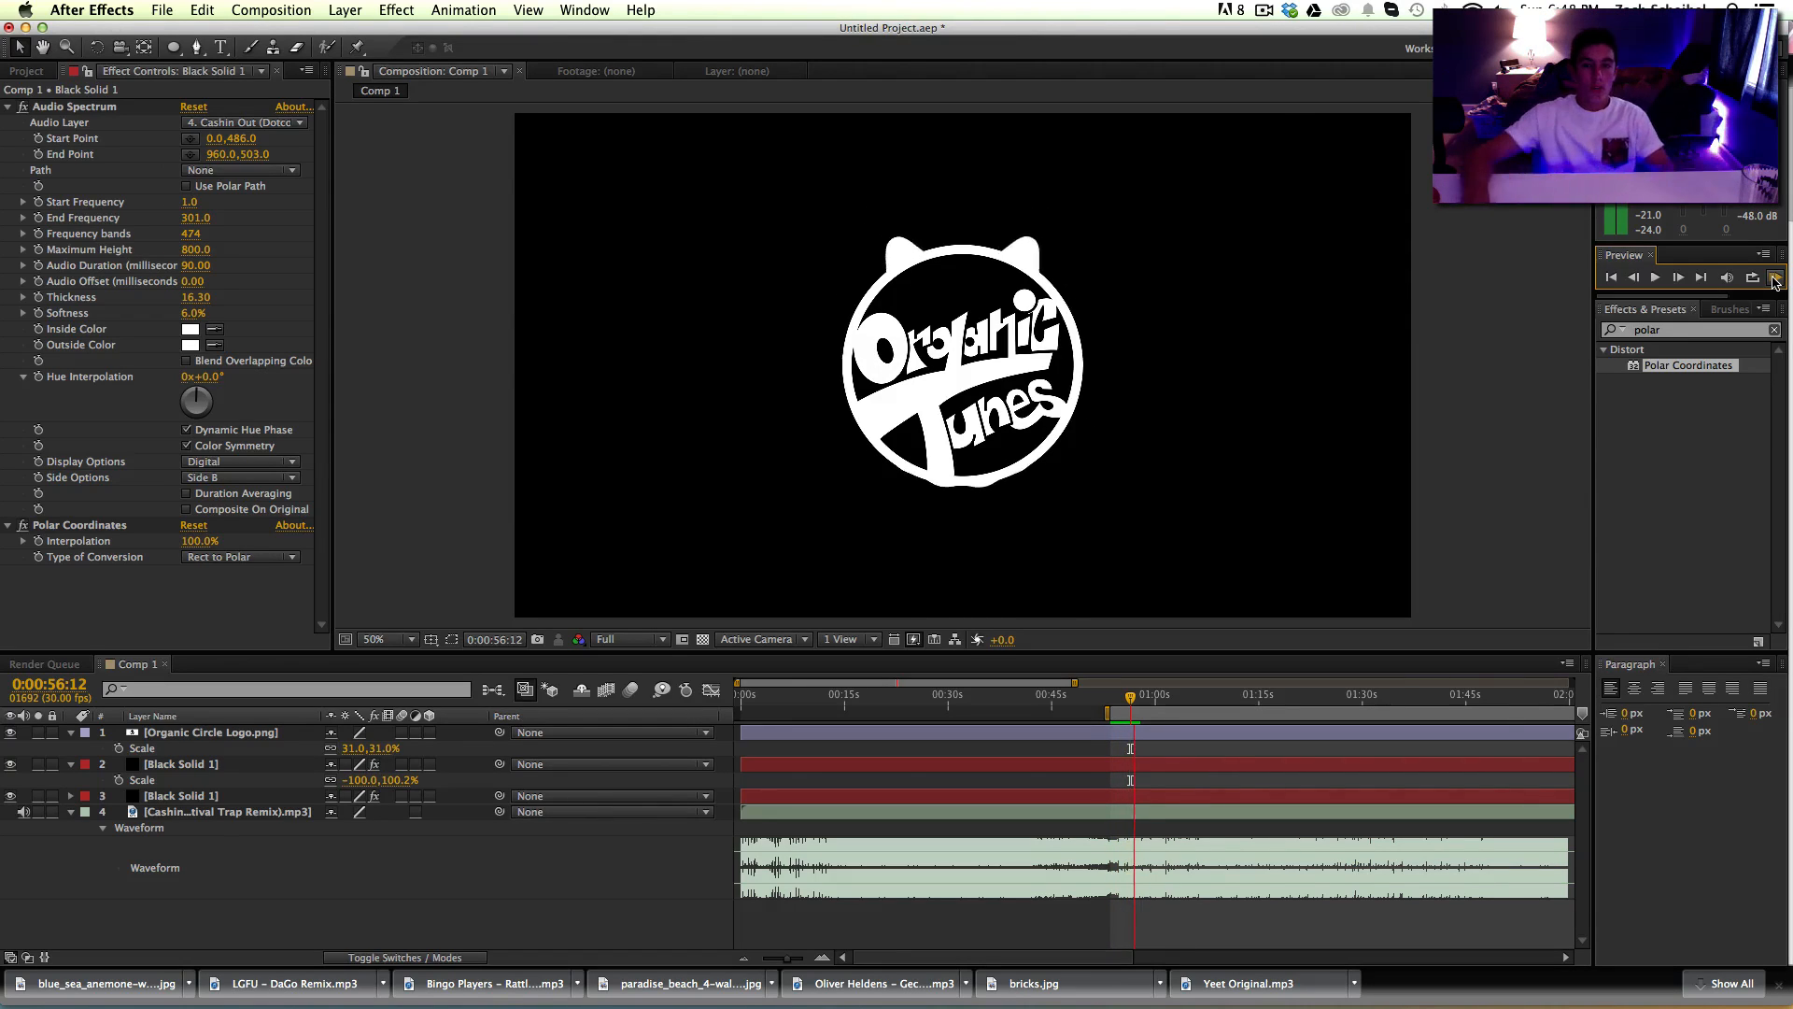
left_click(1775, 282)
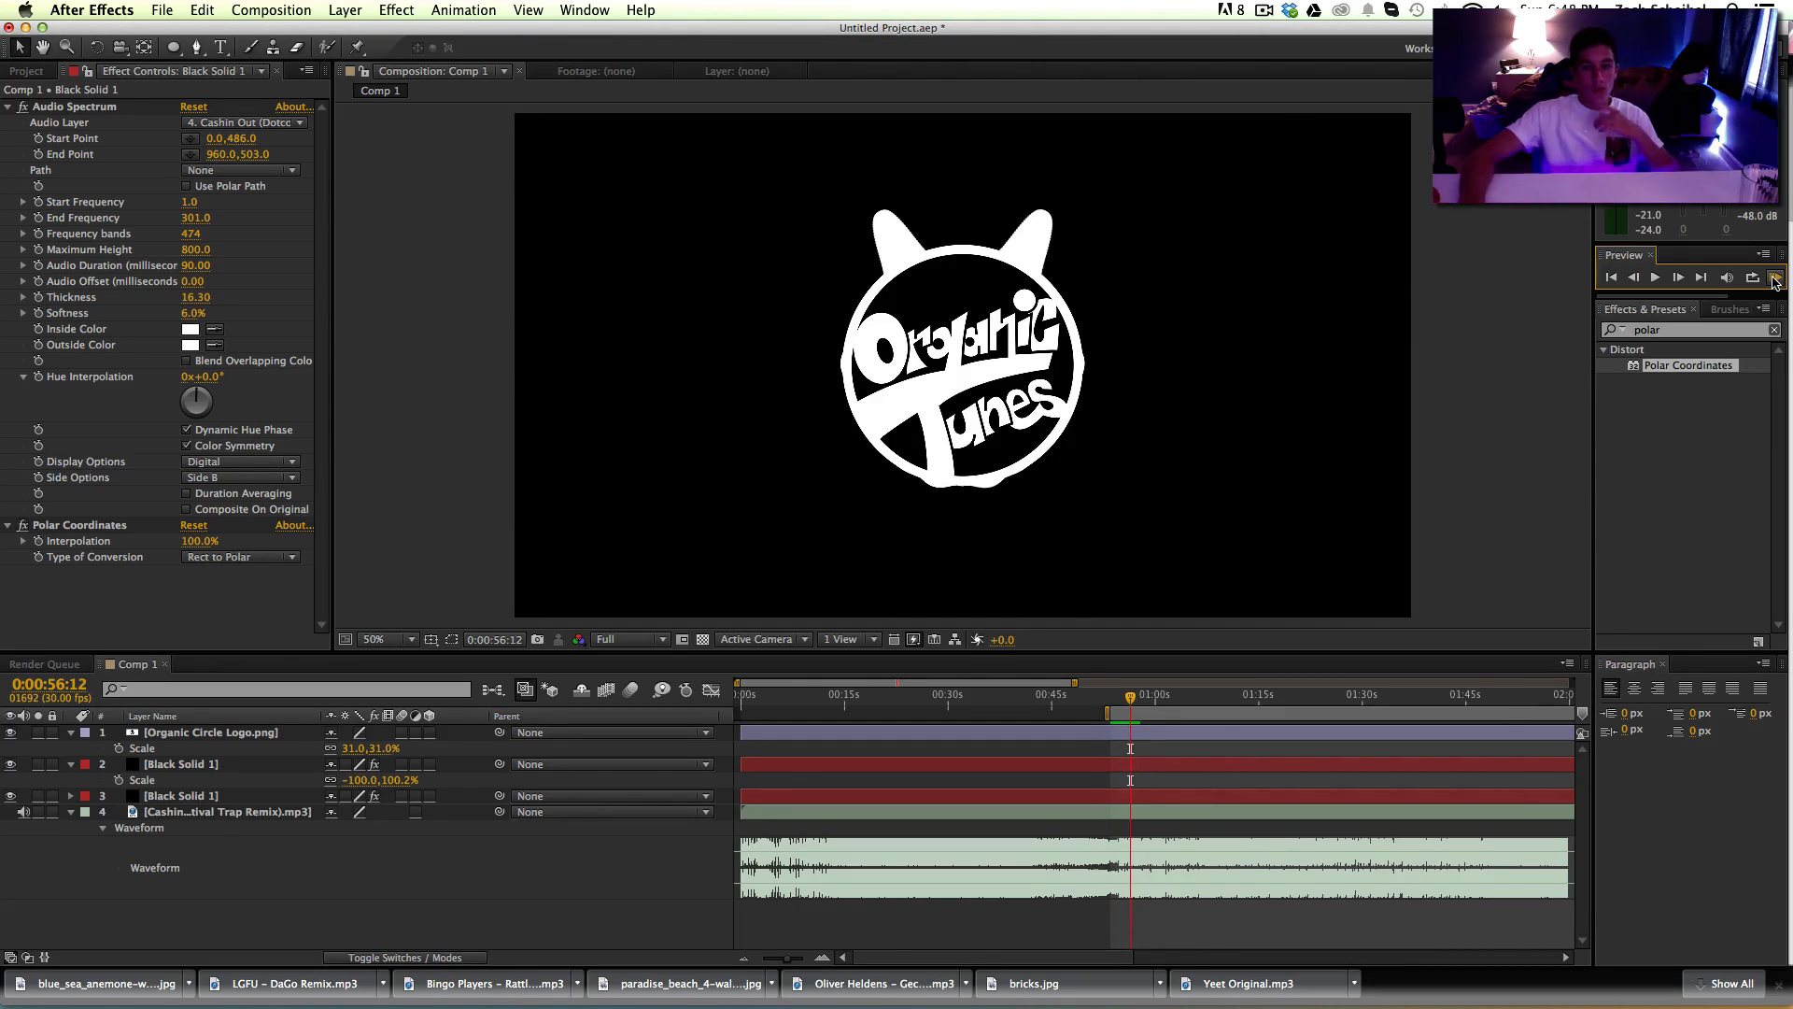
Step: Move the current time of Comp 1 to 0:00:55:06, where the spectrum peaks stand out above the logo
left_click(1126, 702)
left_click_drag(1126, 702, 1121, 706)
left_click(981, 485)
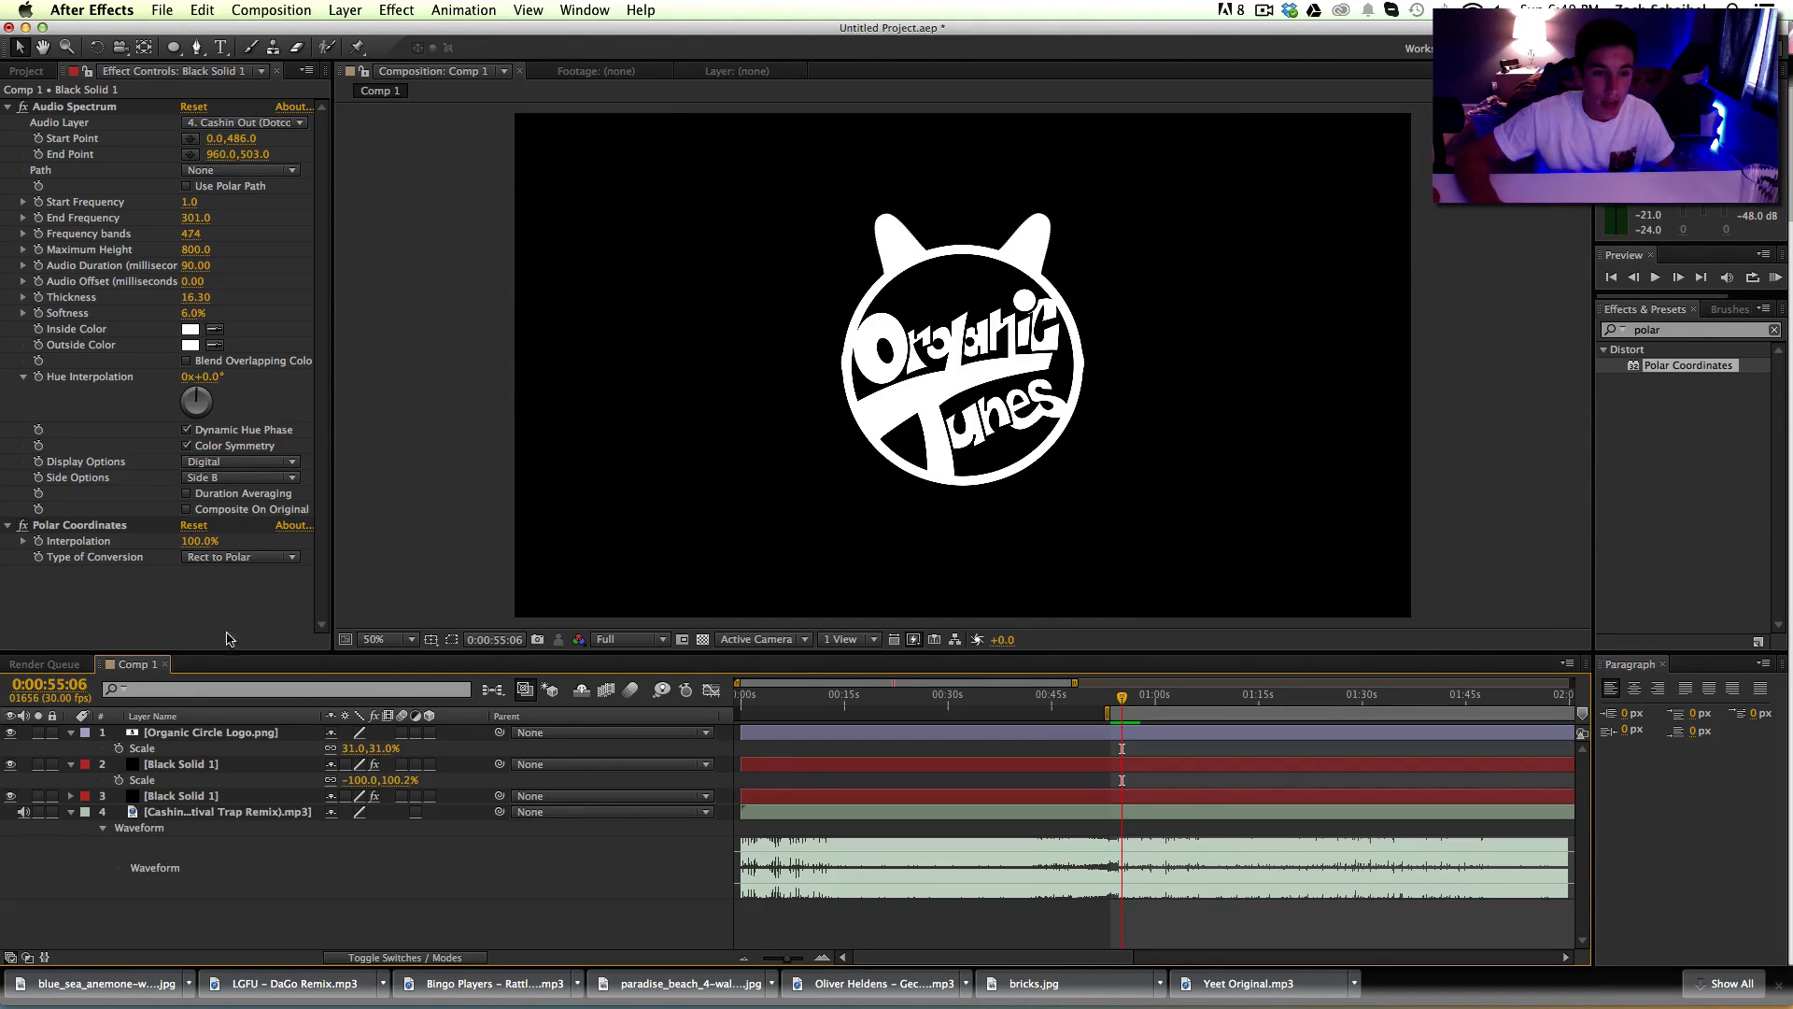
Step: Search the effects for "glow" and apply the Stylize Glow effect to the mirrored Black Solid 1 layer
left_click(187, 764)
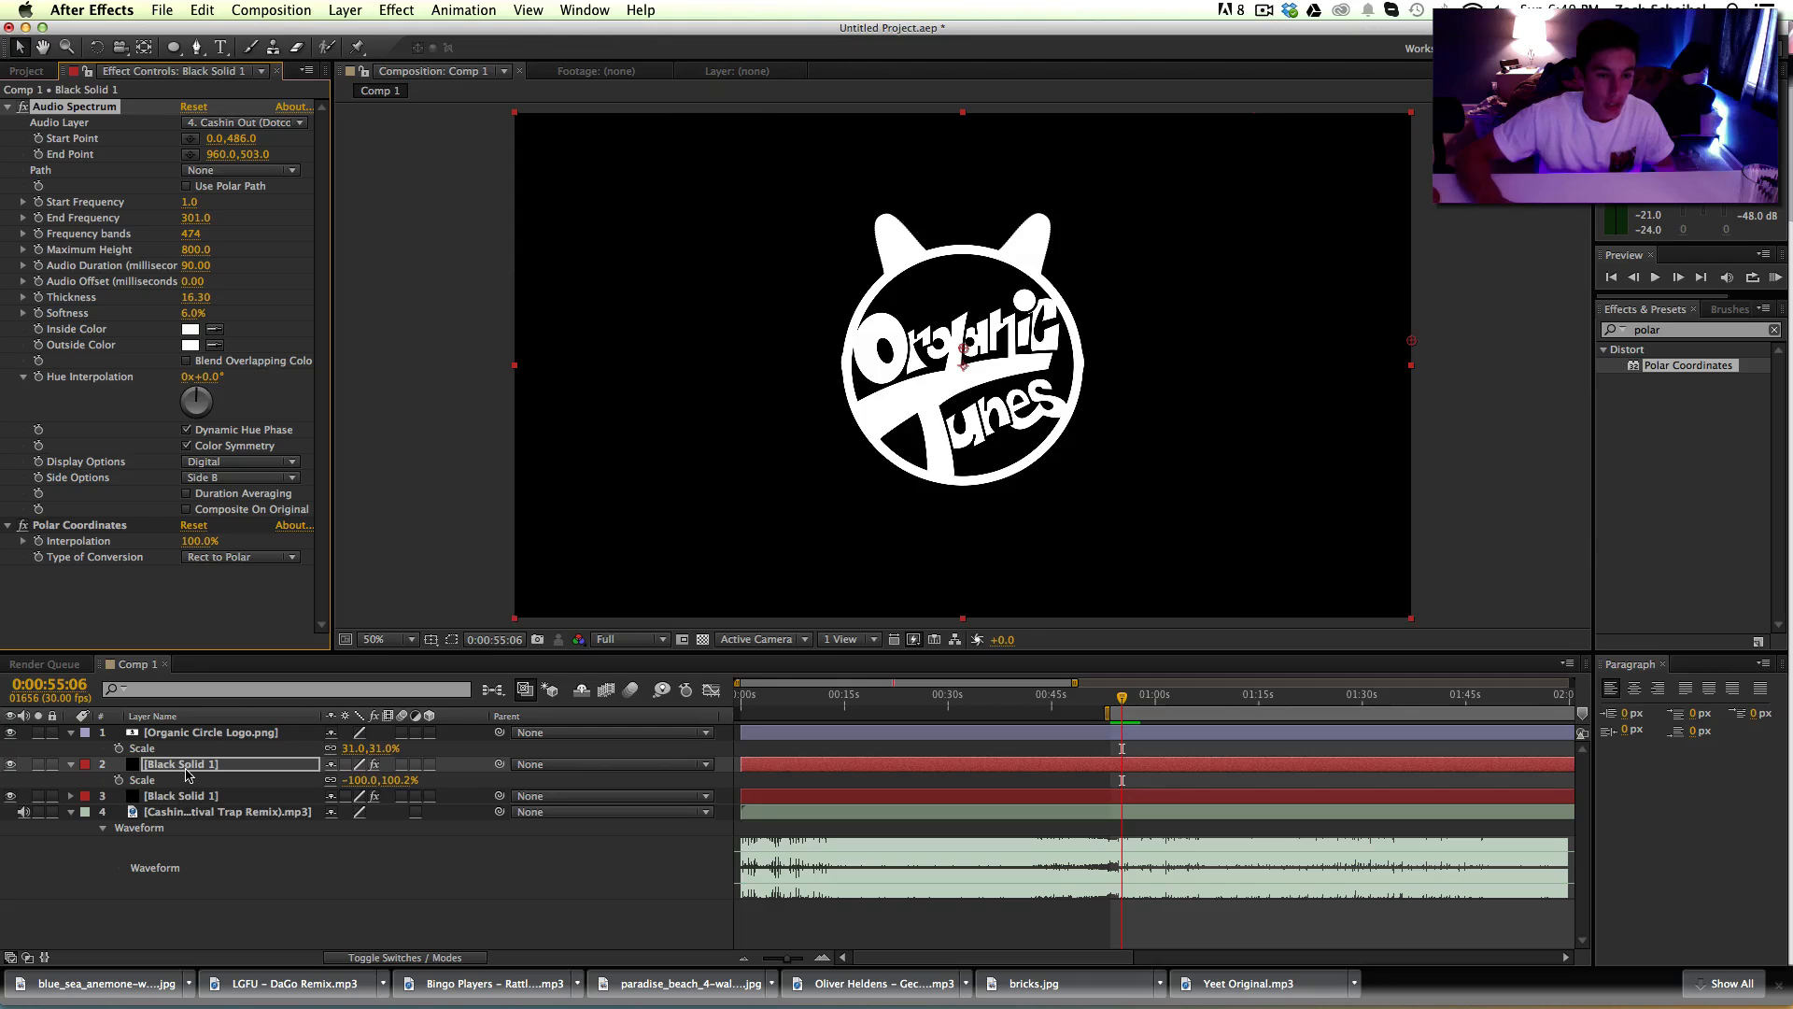
left_click(187, 795)
left_click(186, 766)
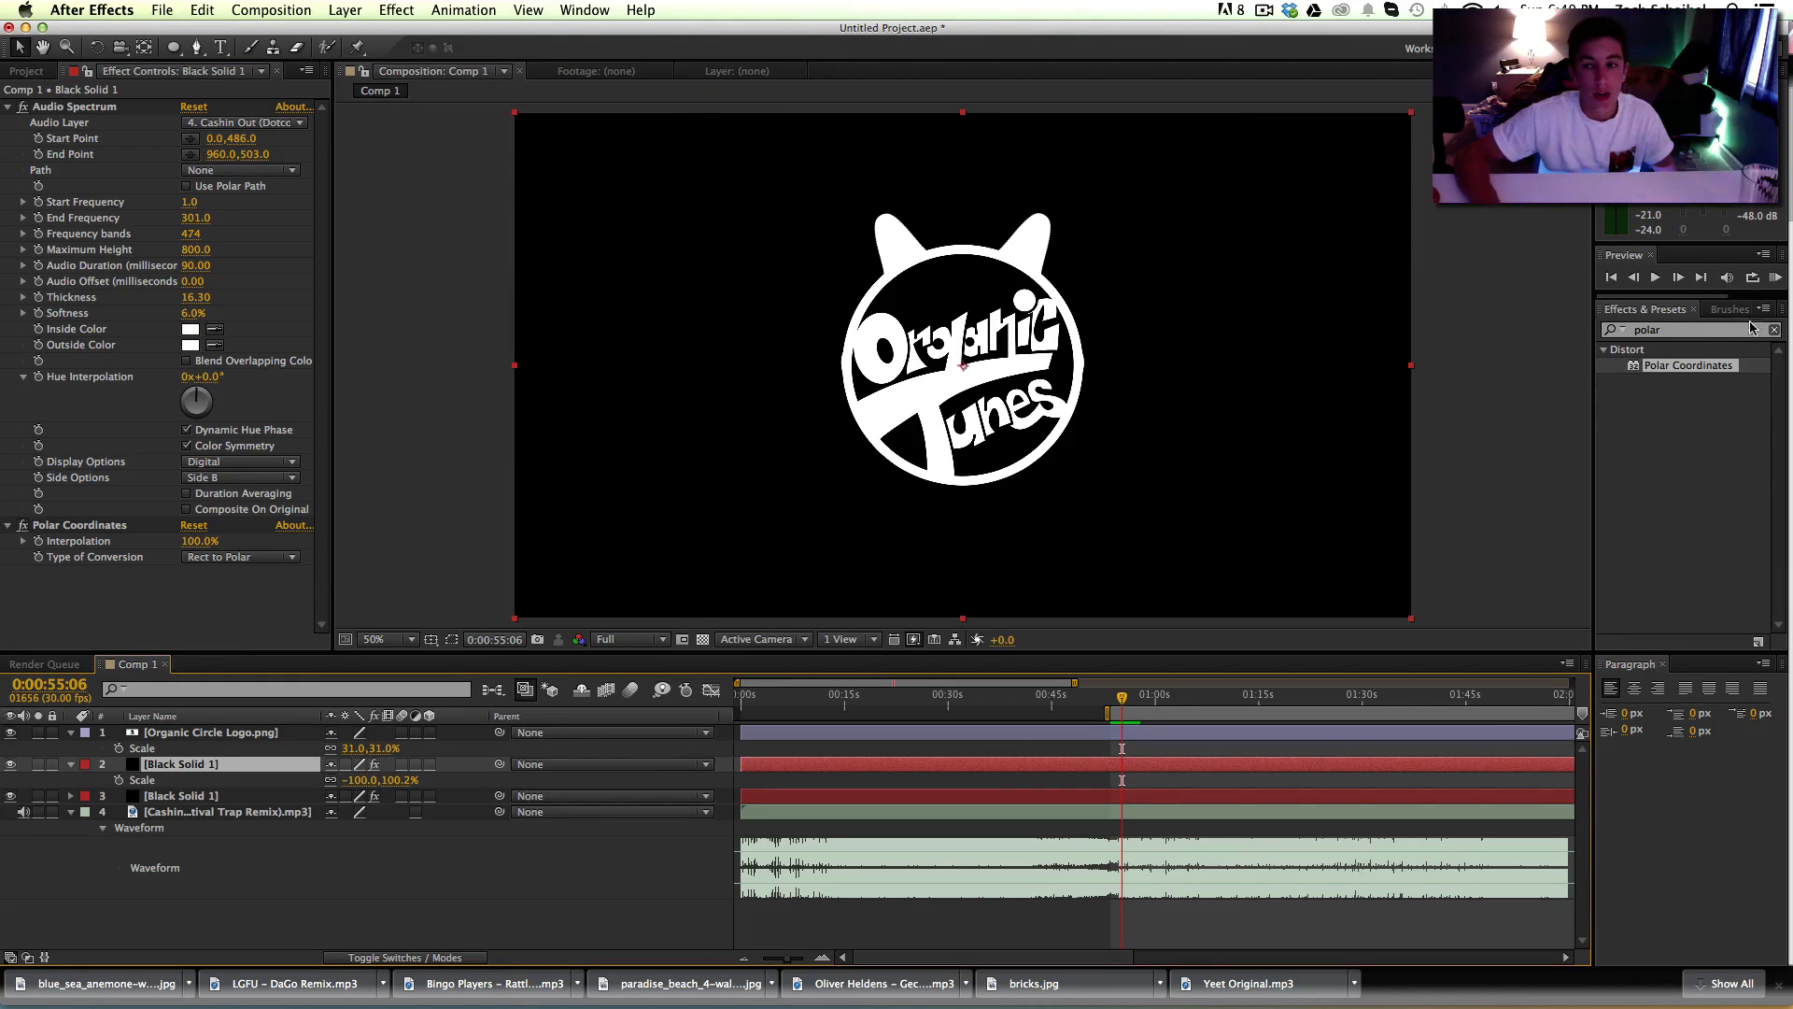
left_click(1695, 331)
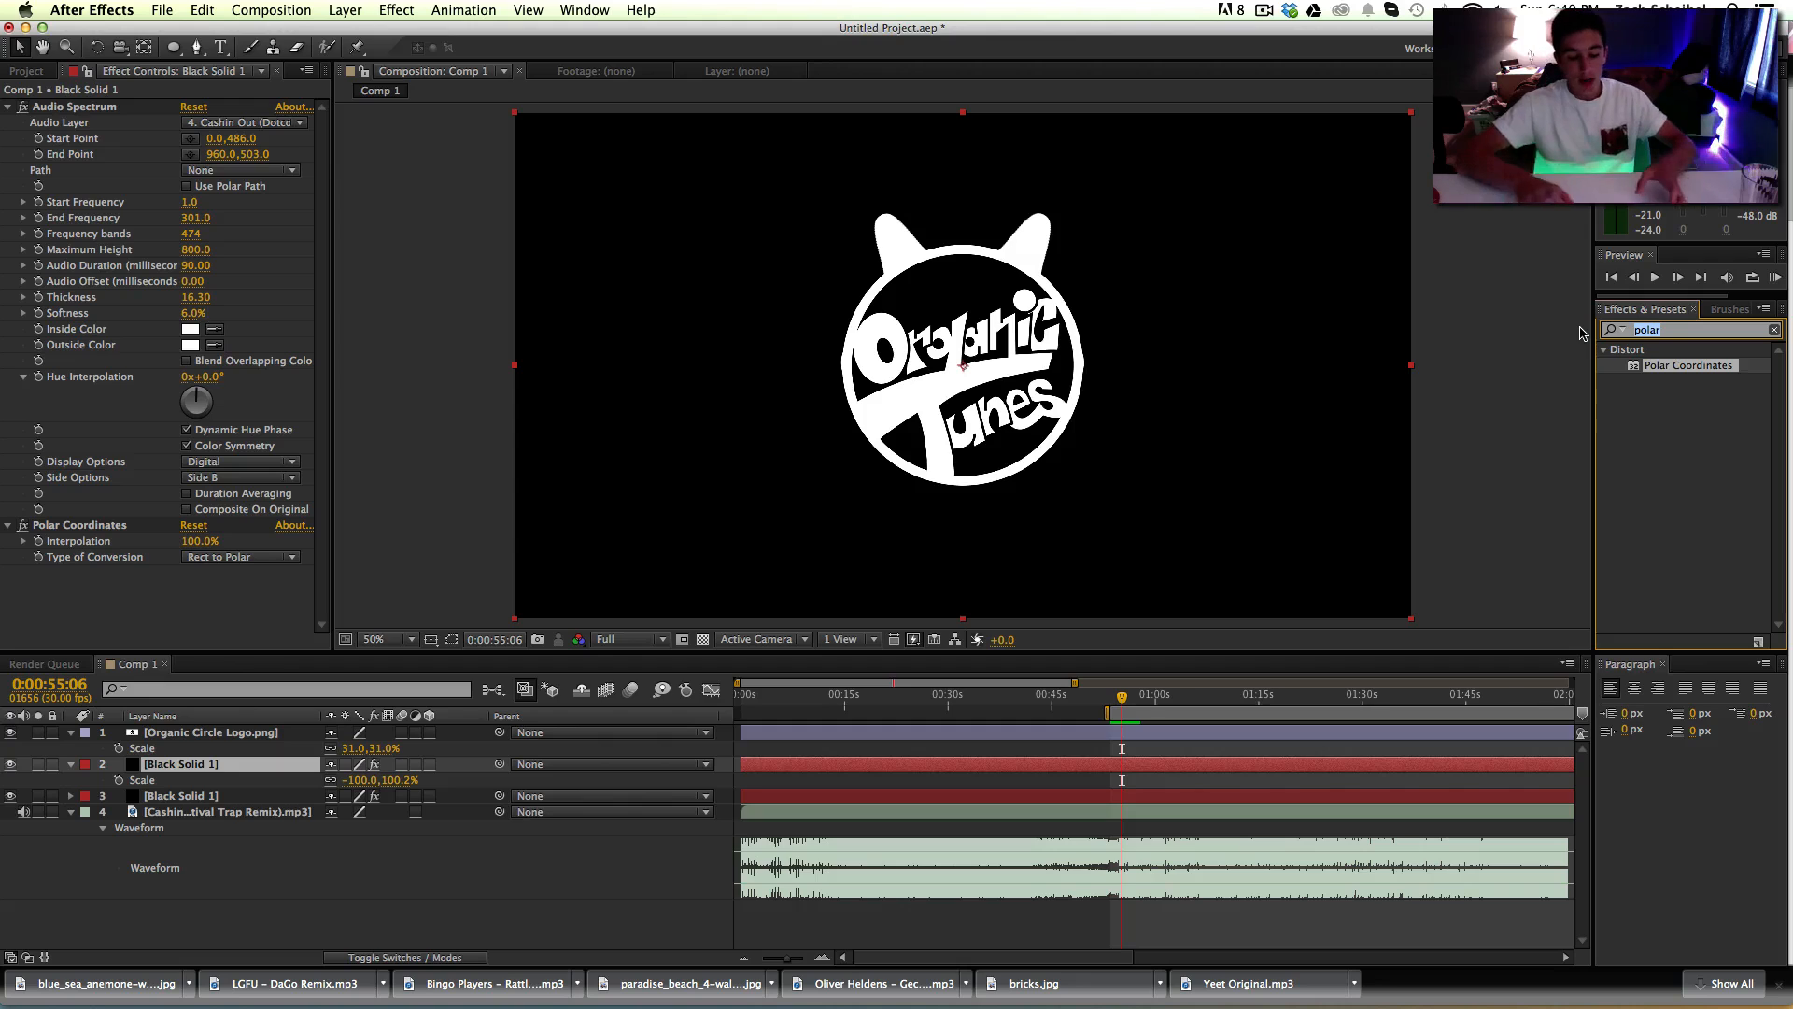
type("glow")
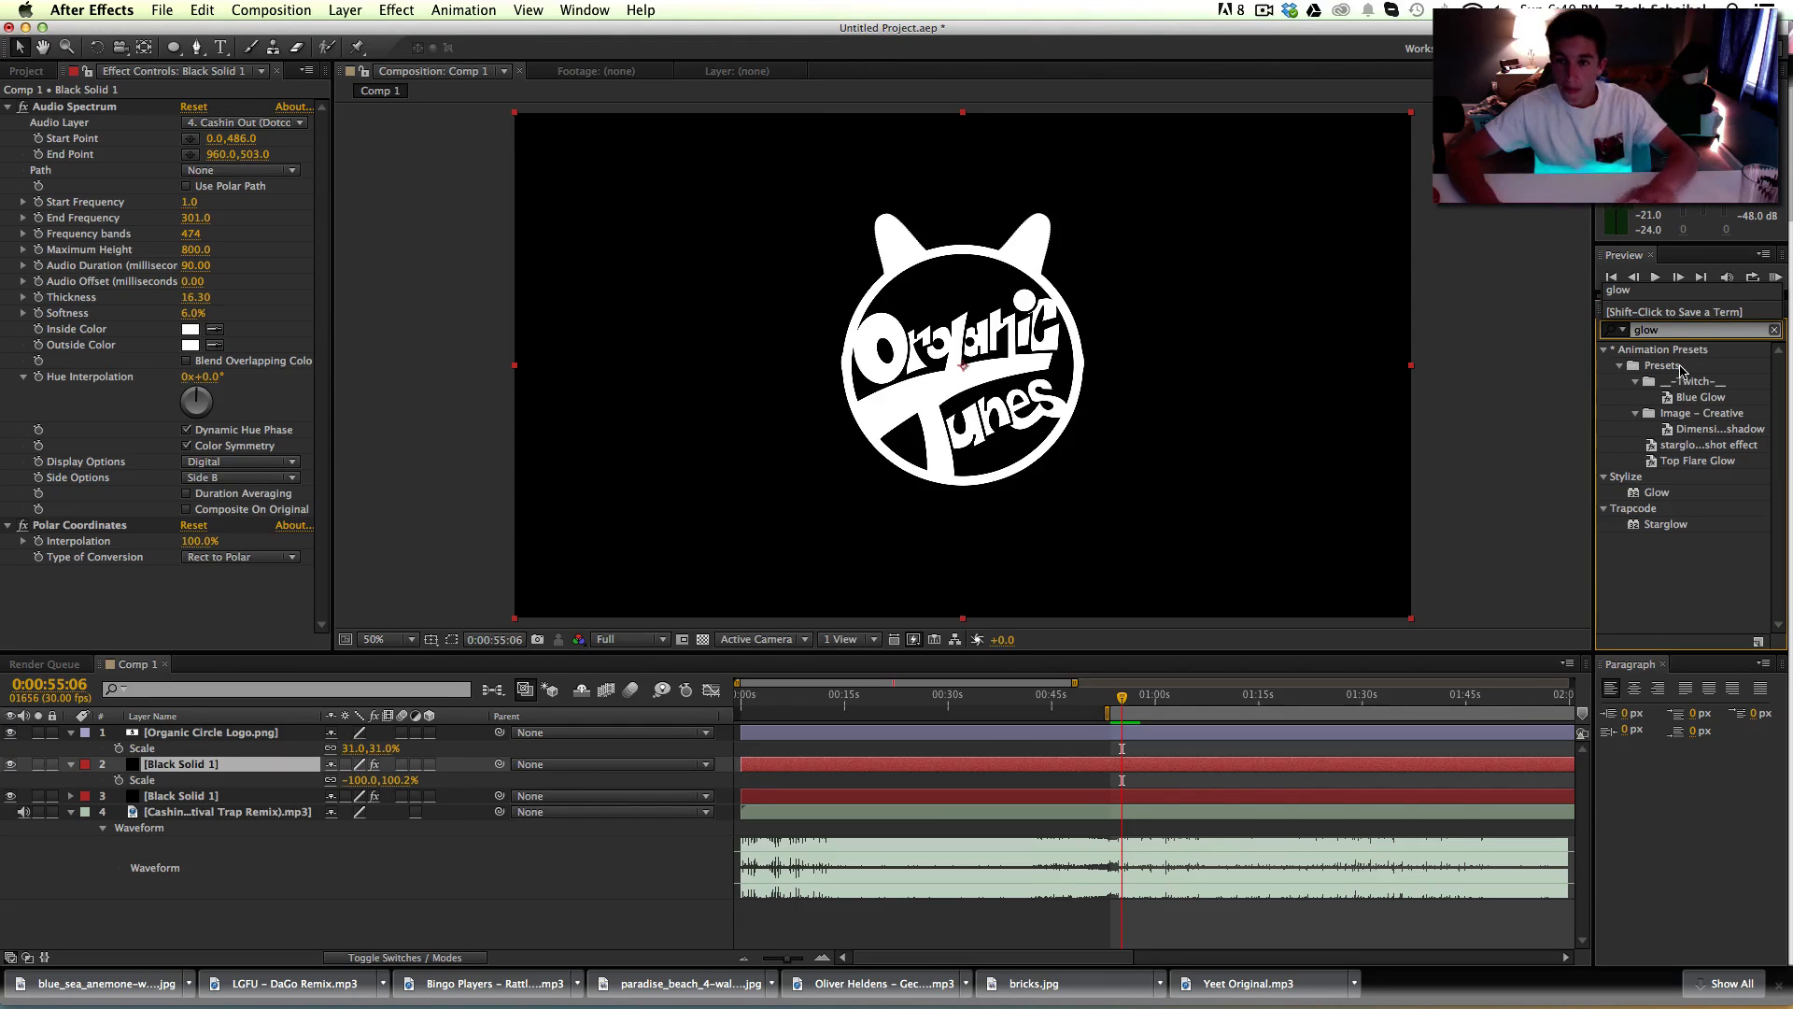
left_click(1568, 331)
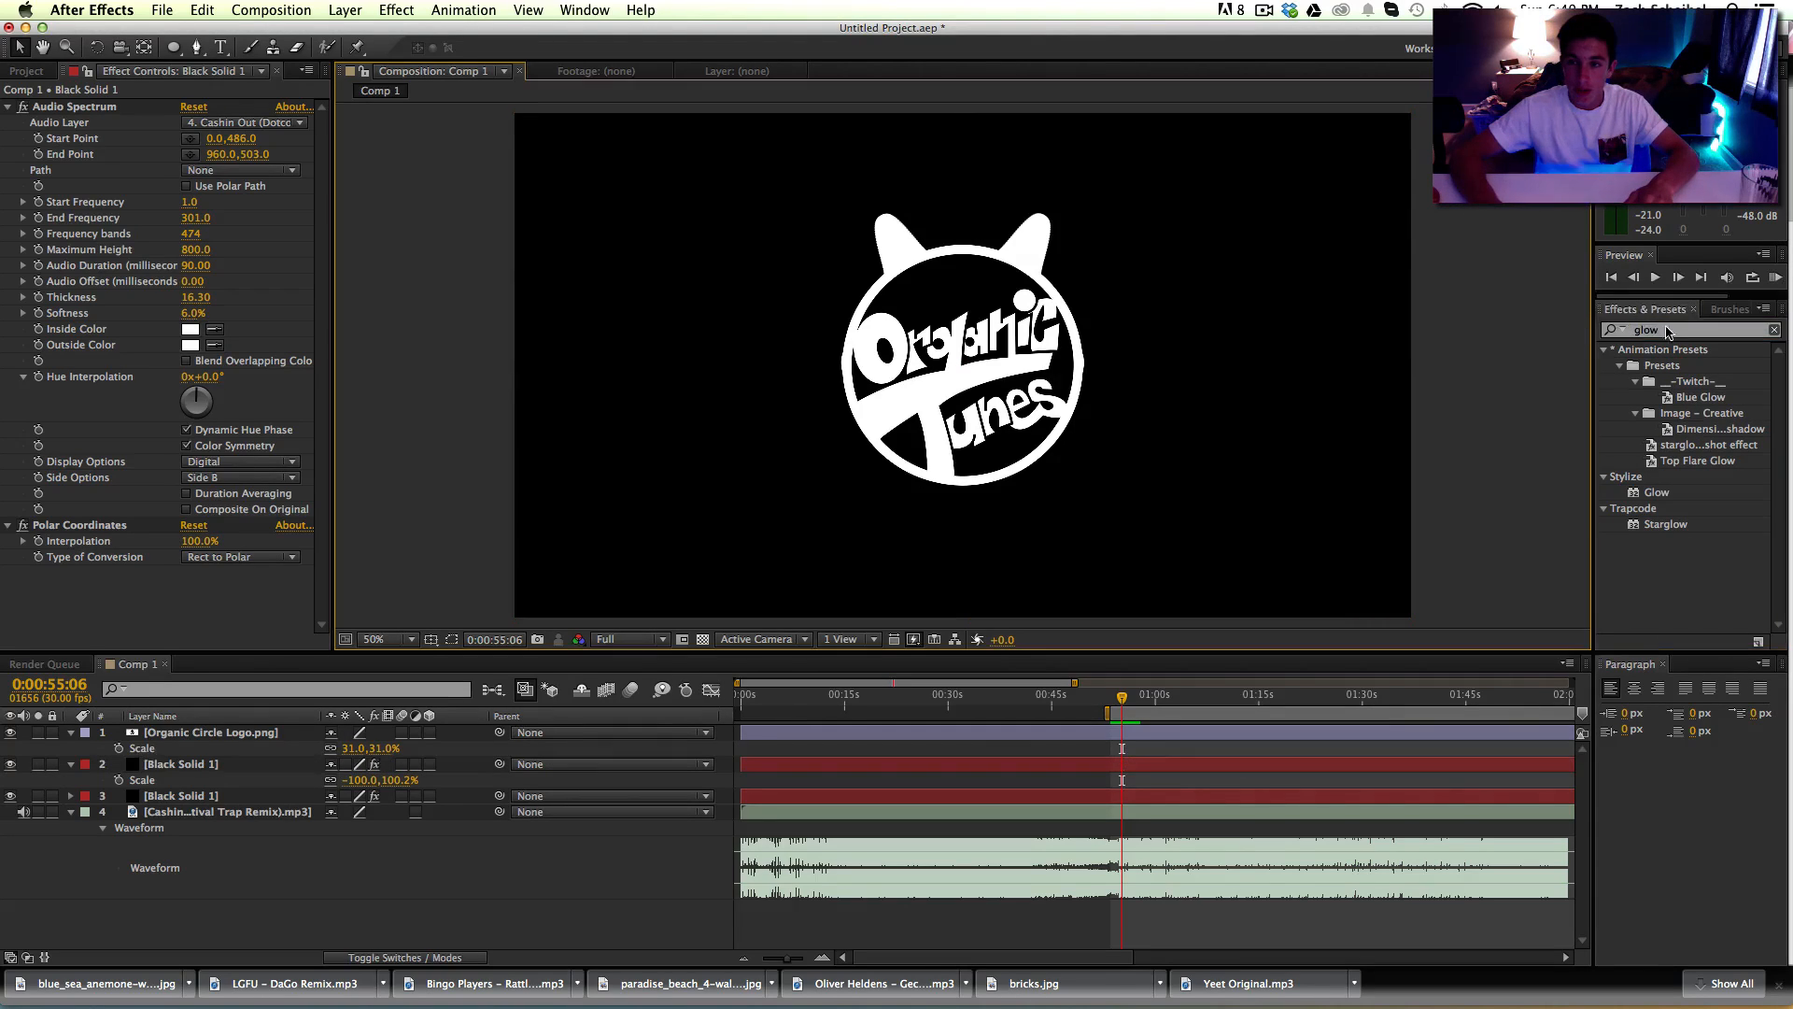
left_click(1673, 333)
left_click_drag(1659, 495, 222, 771)
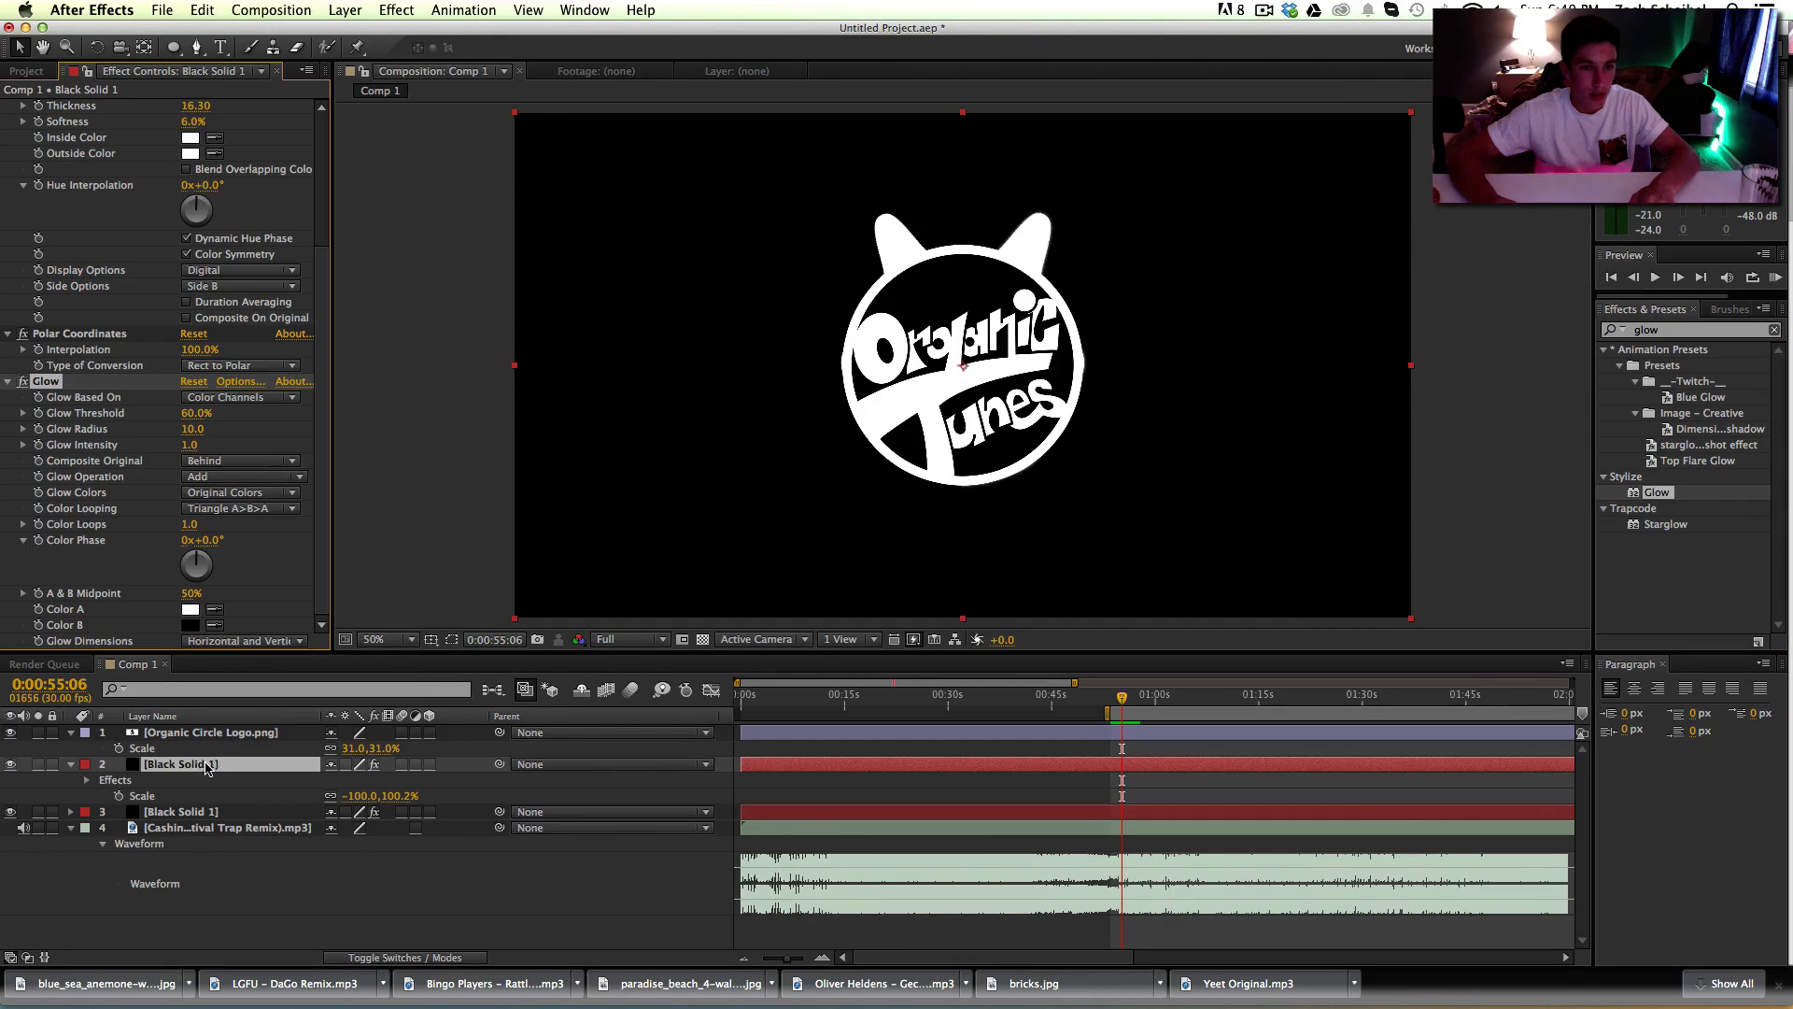
left_click(67, 382)
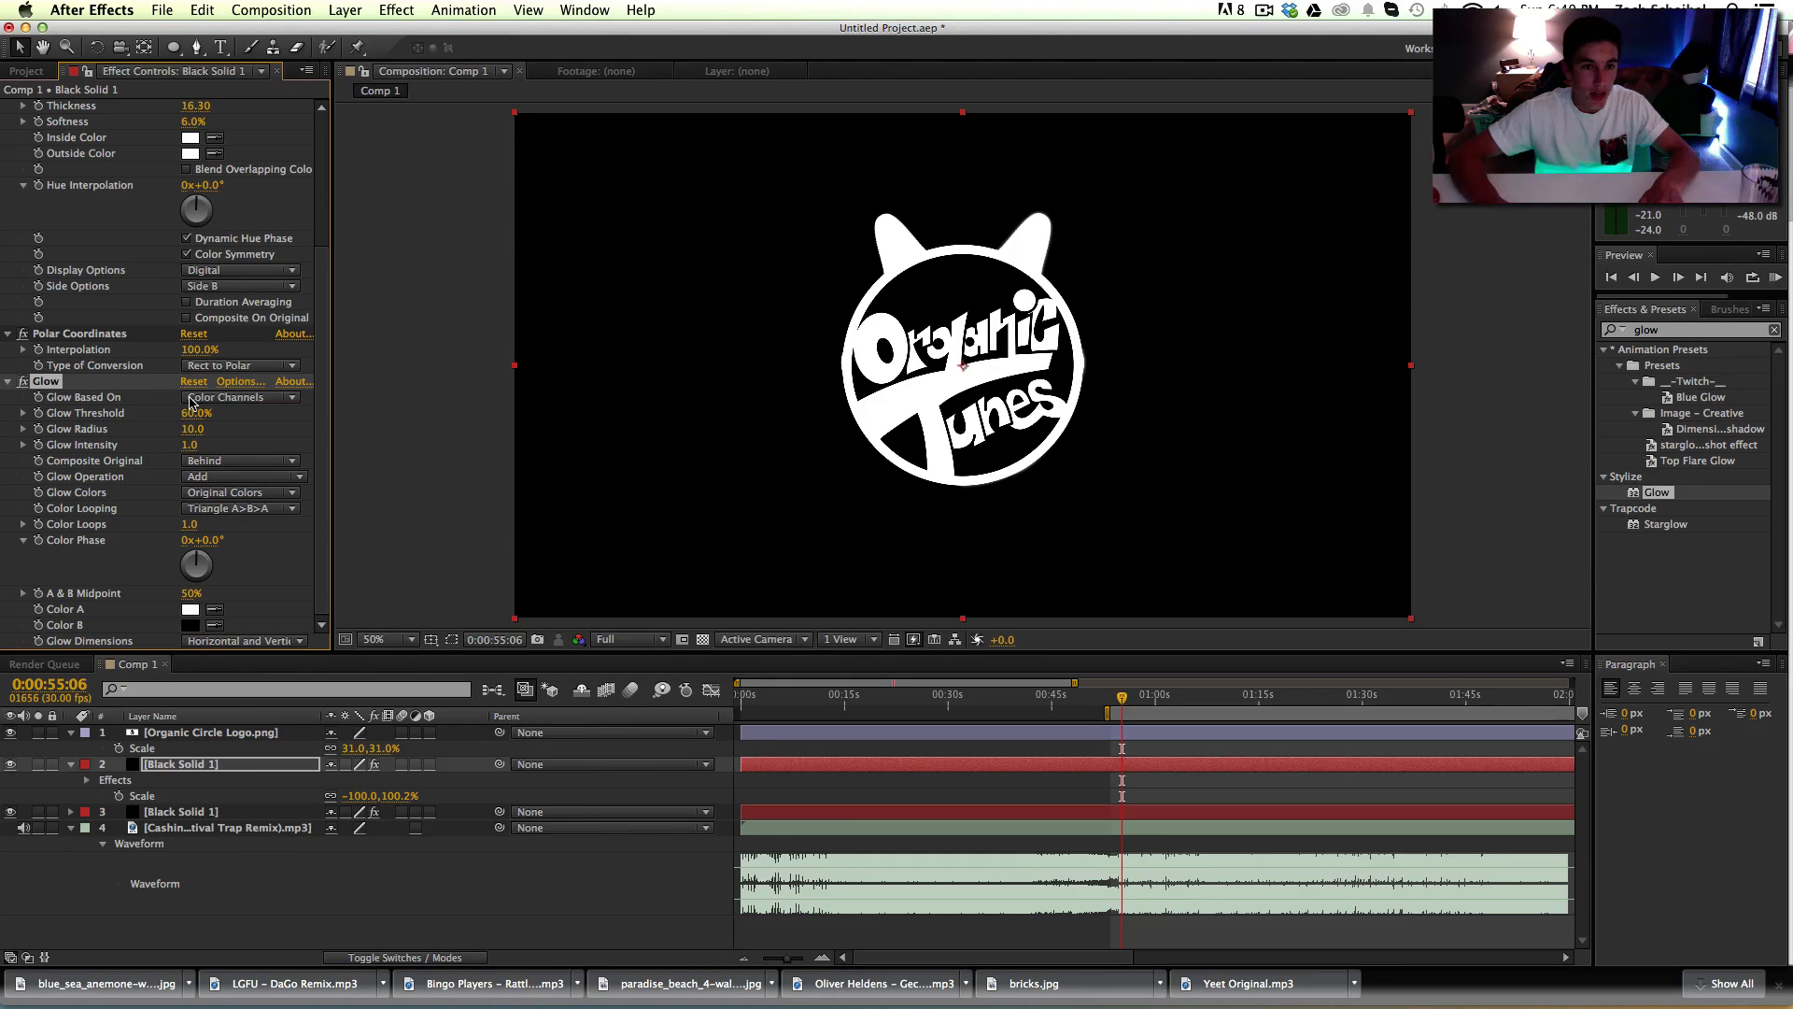
Step: Set the mirrored spectrum's Glow Radius to 19 and Glow Intensity to 16.2, checking a peak close up
scroll(1078, 266, "up", 3)
key("space")
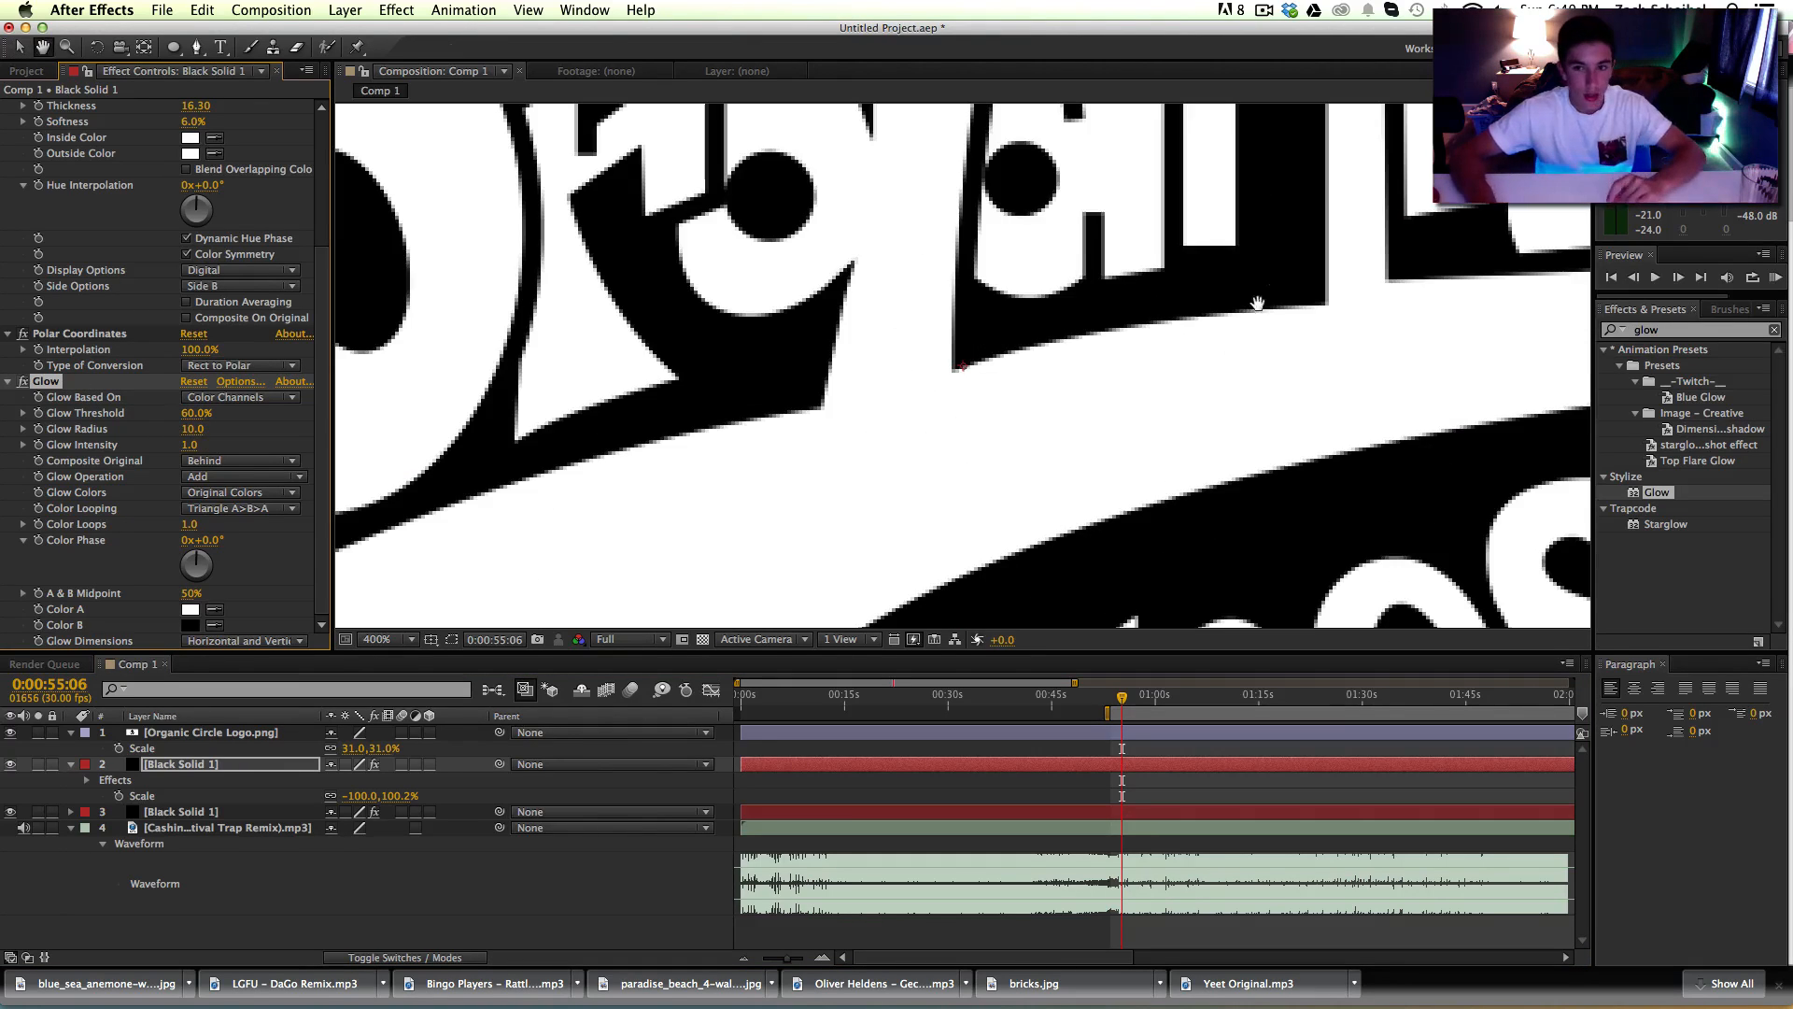
left_click_drag(1262, 301, 707, 844)
left_click_drag(1037, 335, 1055, 641)
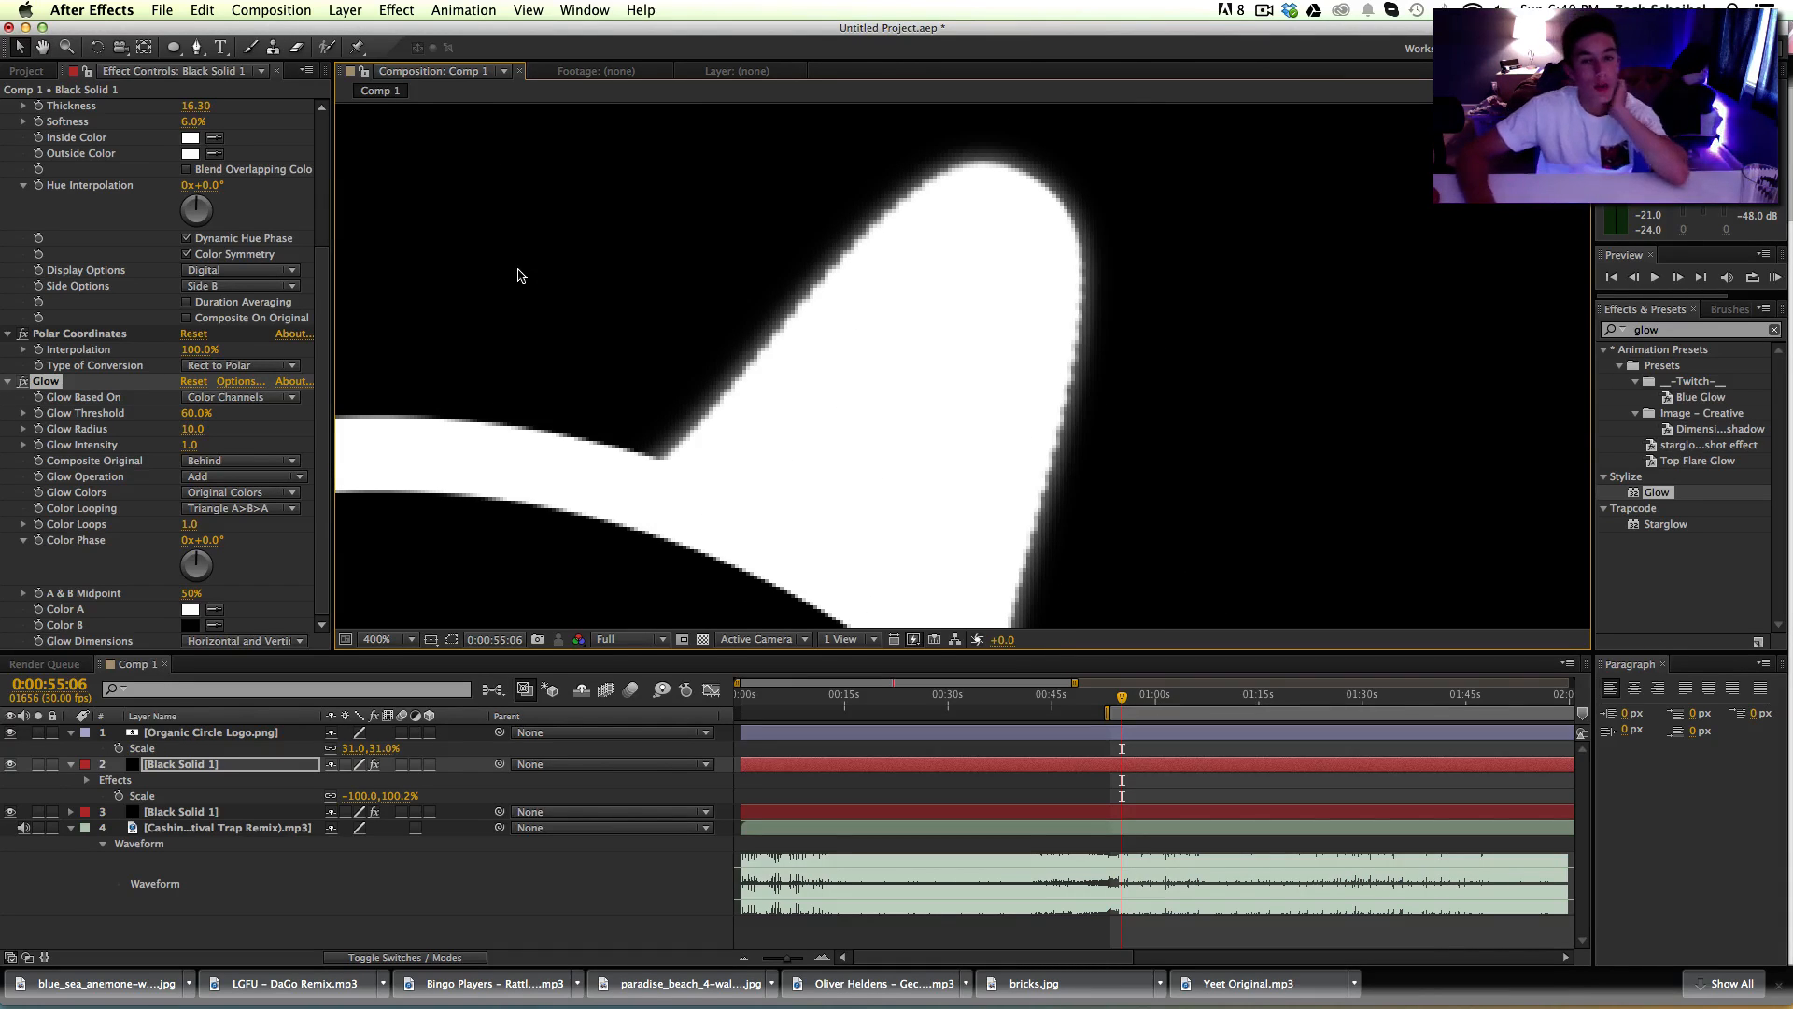
left_click_drag(185, 436, 252, 447)
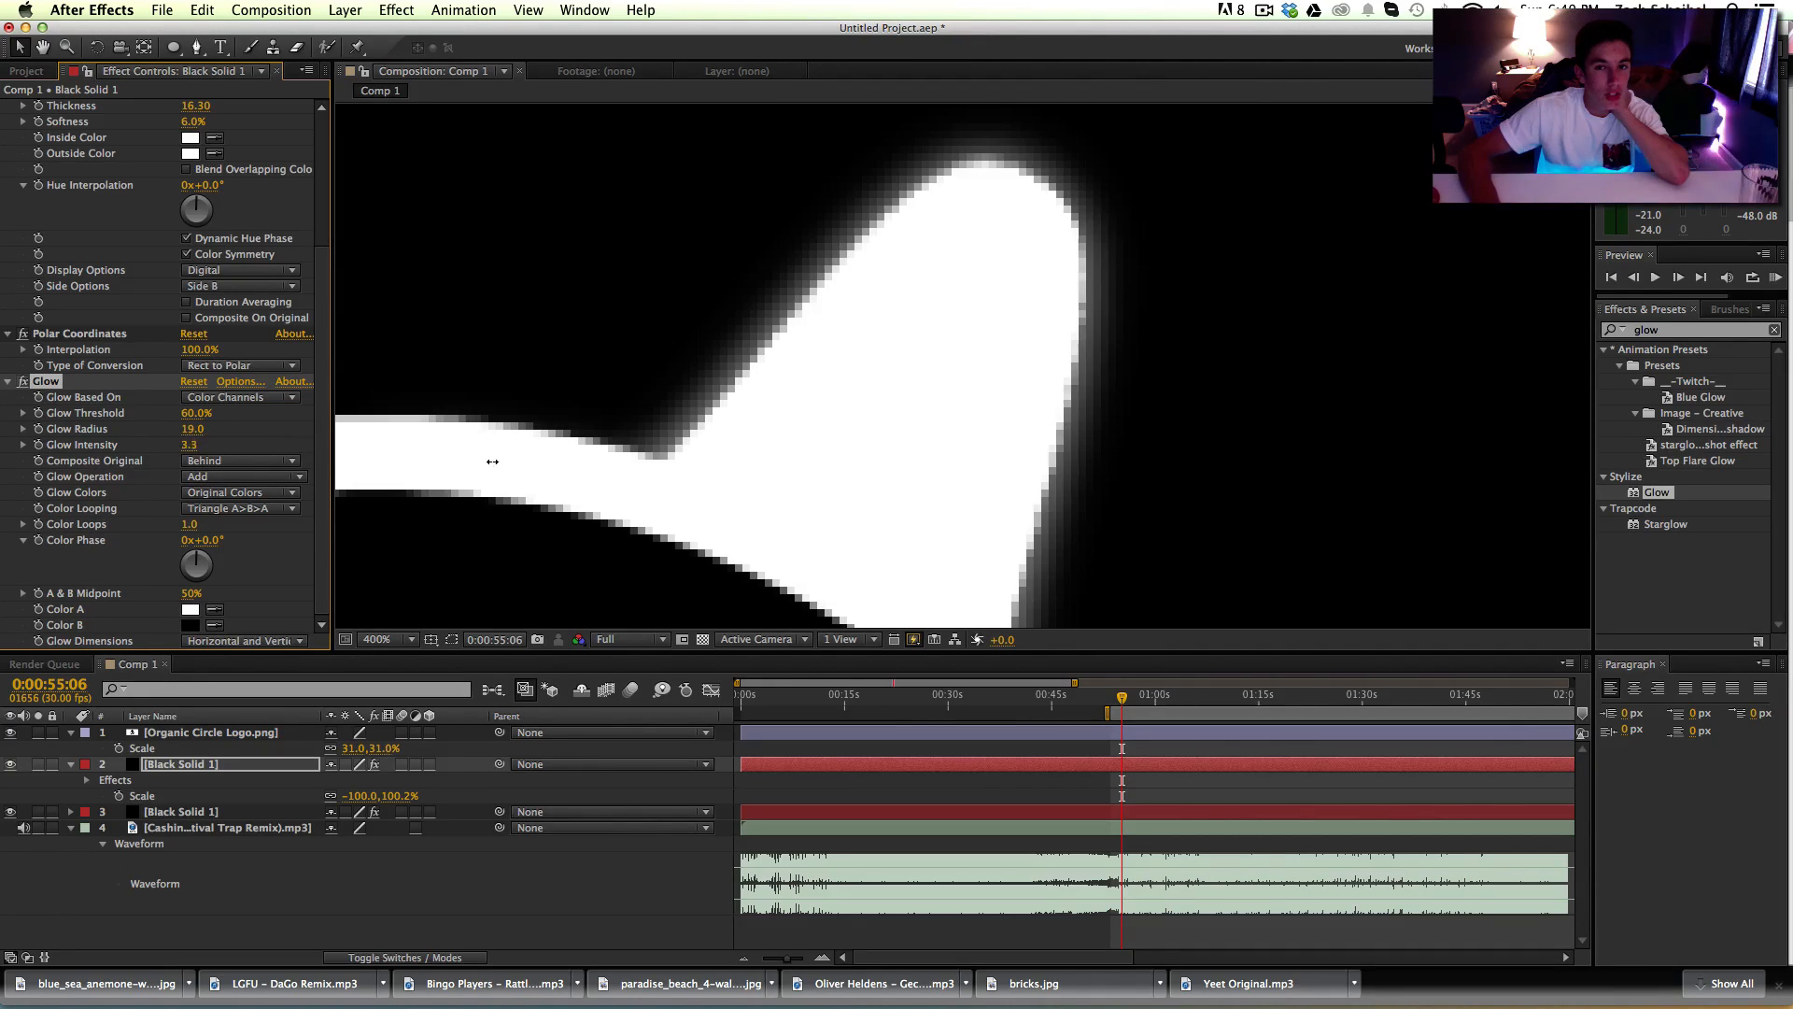
left_click_drag(1428, 404, 1578, 418)
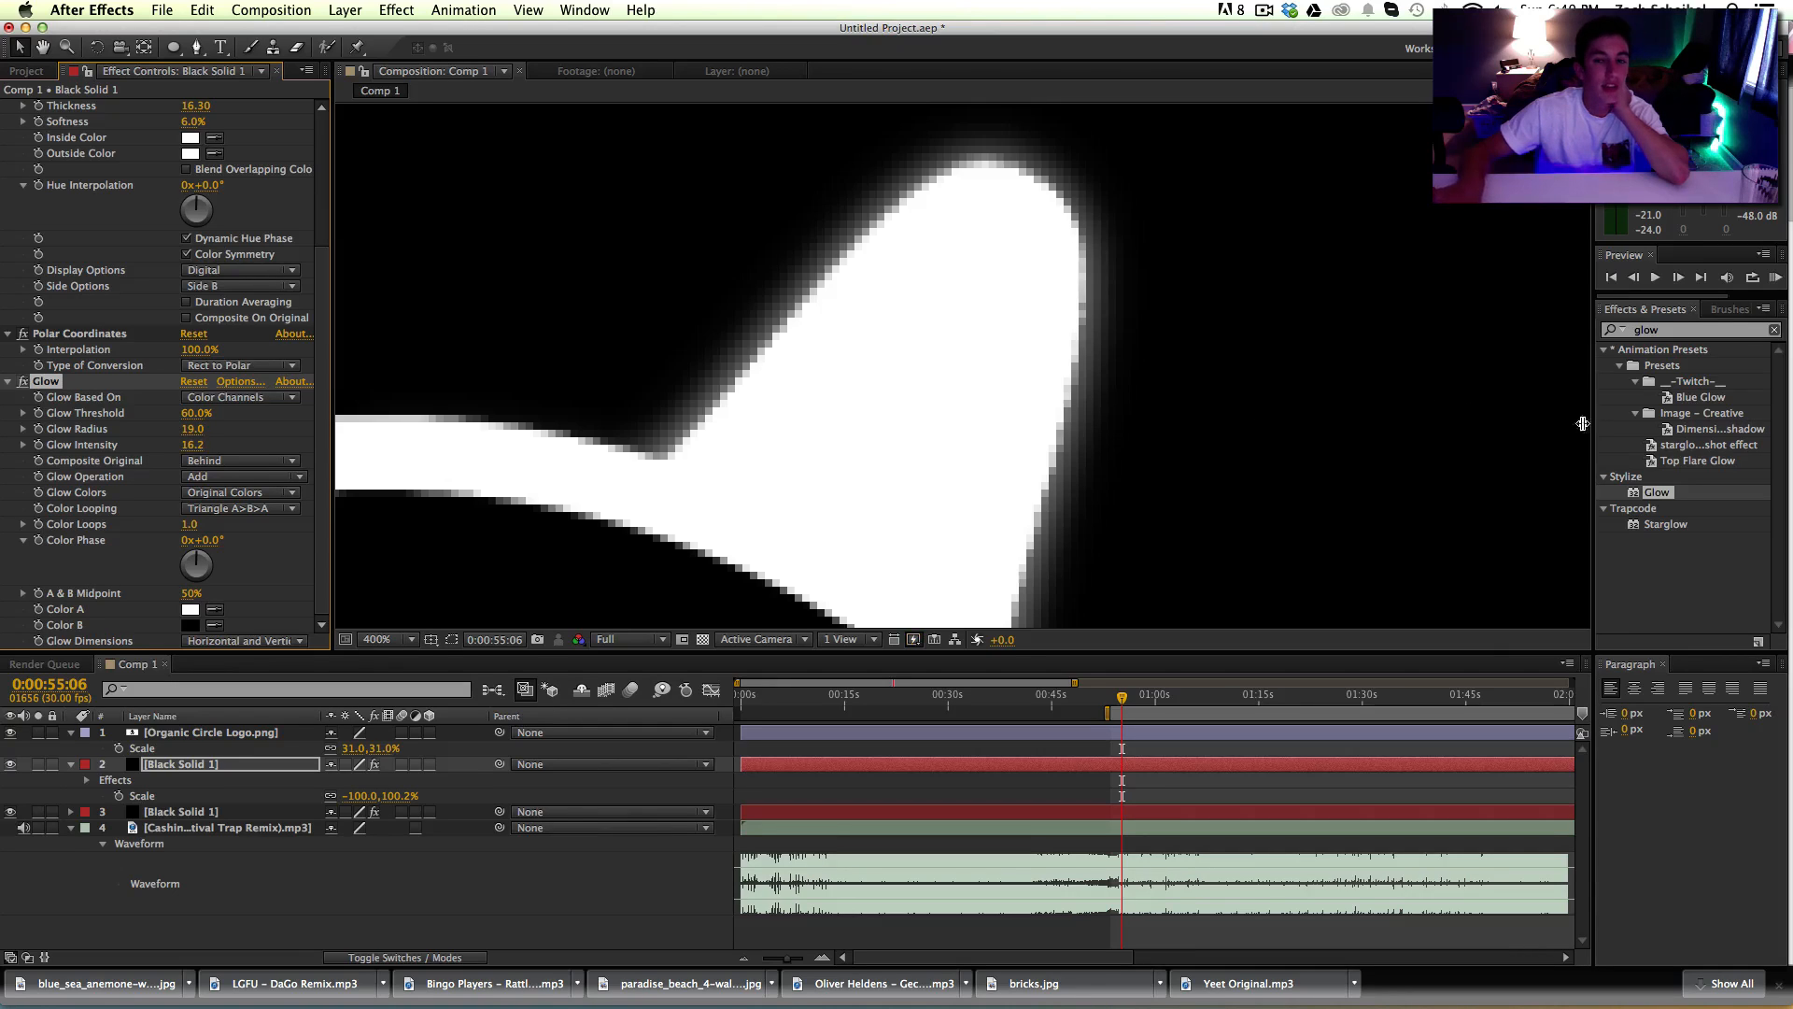
Step: Raise the Glow Radius of the mirrored spectrum to 27 and check the peak's edge close up
scroll(641, 534, "down", 3)
scroll(641, 533, "up", 1)
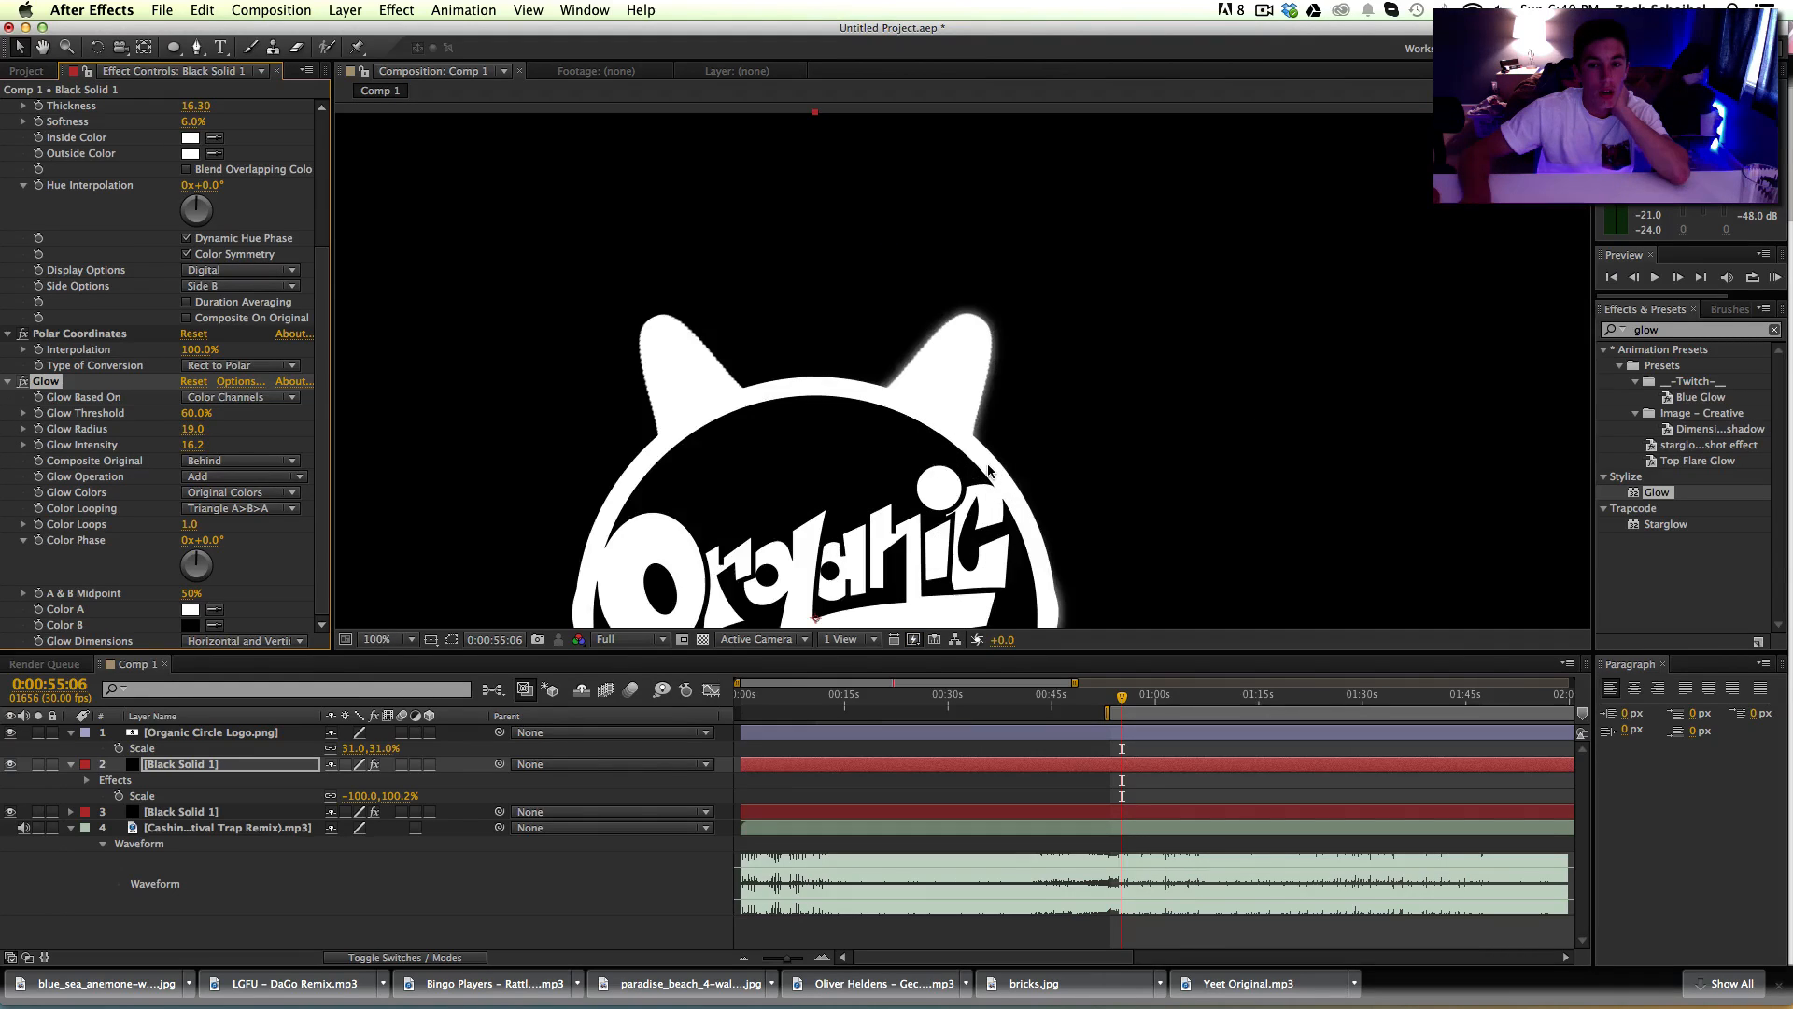
left_click_drag(193, 432, 198, 431)
scroll(1034, 355, "up", 4)
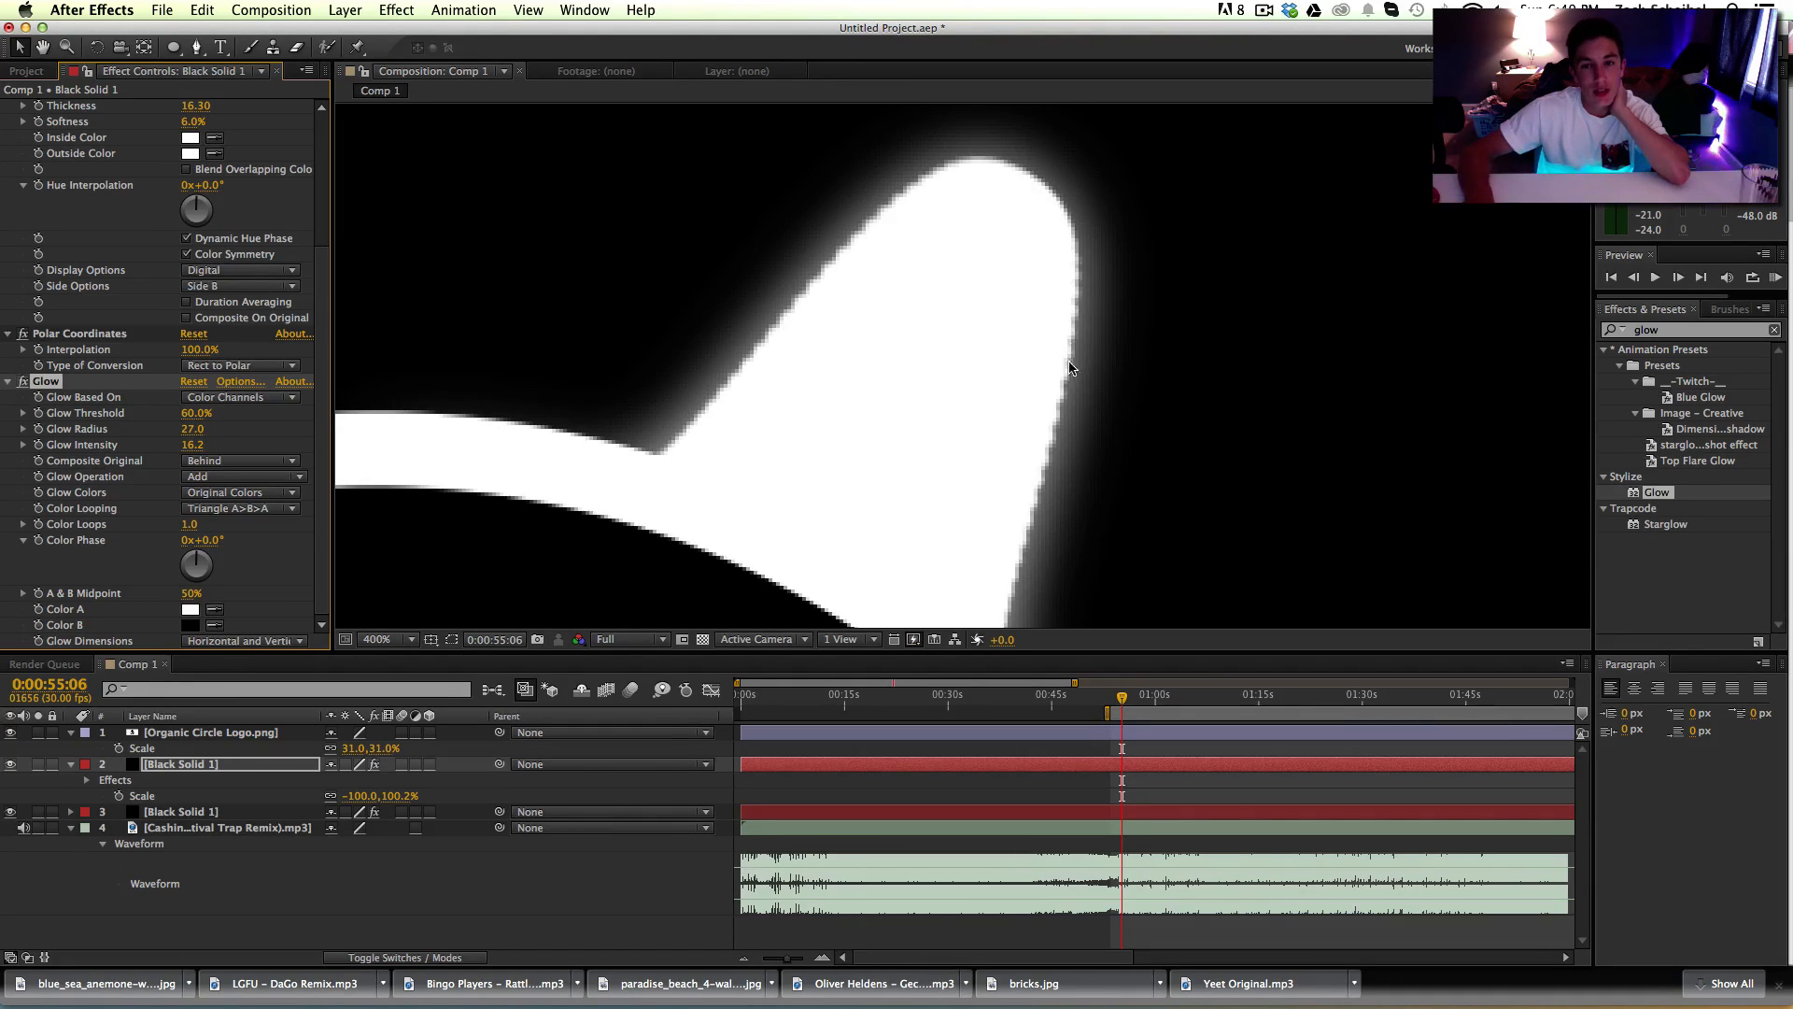
Step: Set the Audio Spectrum Frequency bands of the mirrored Black Solid 1 layer to 693
left_click(182, 766)
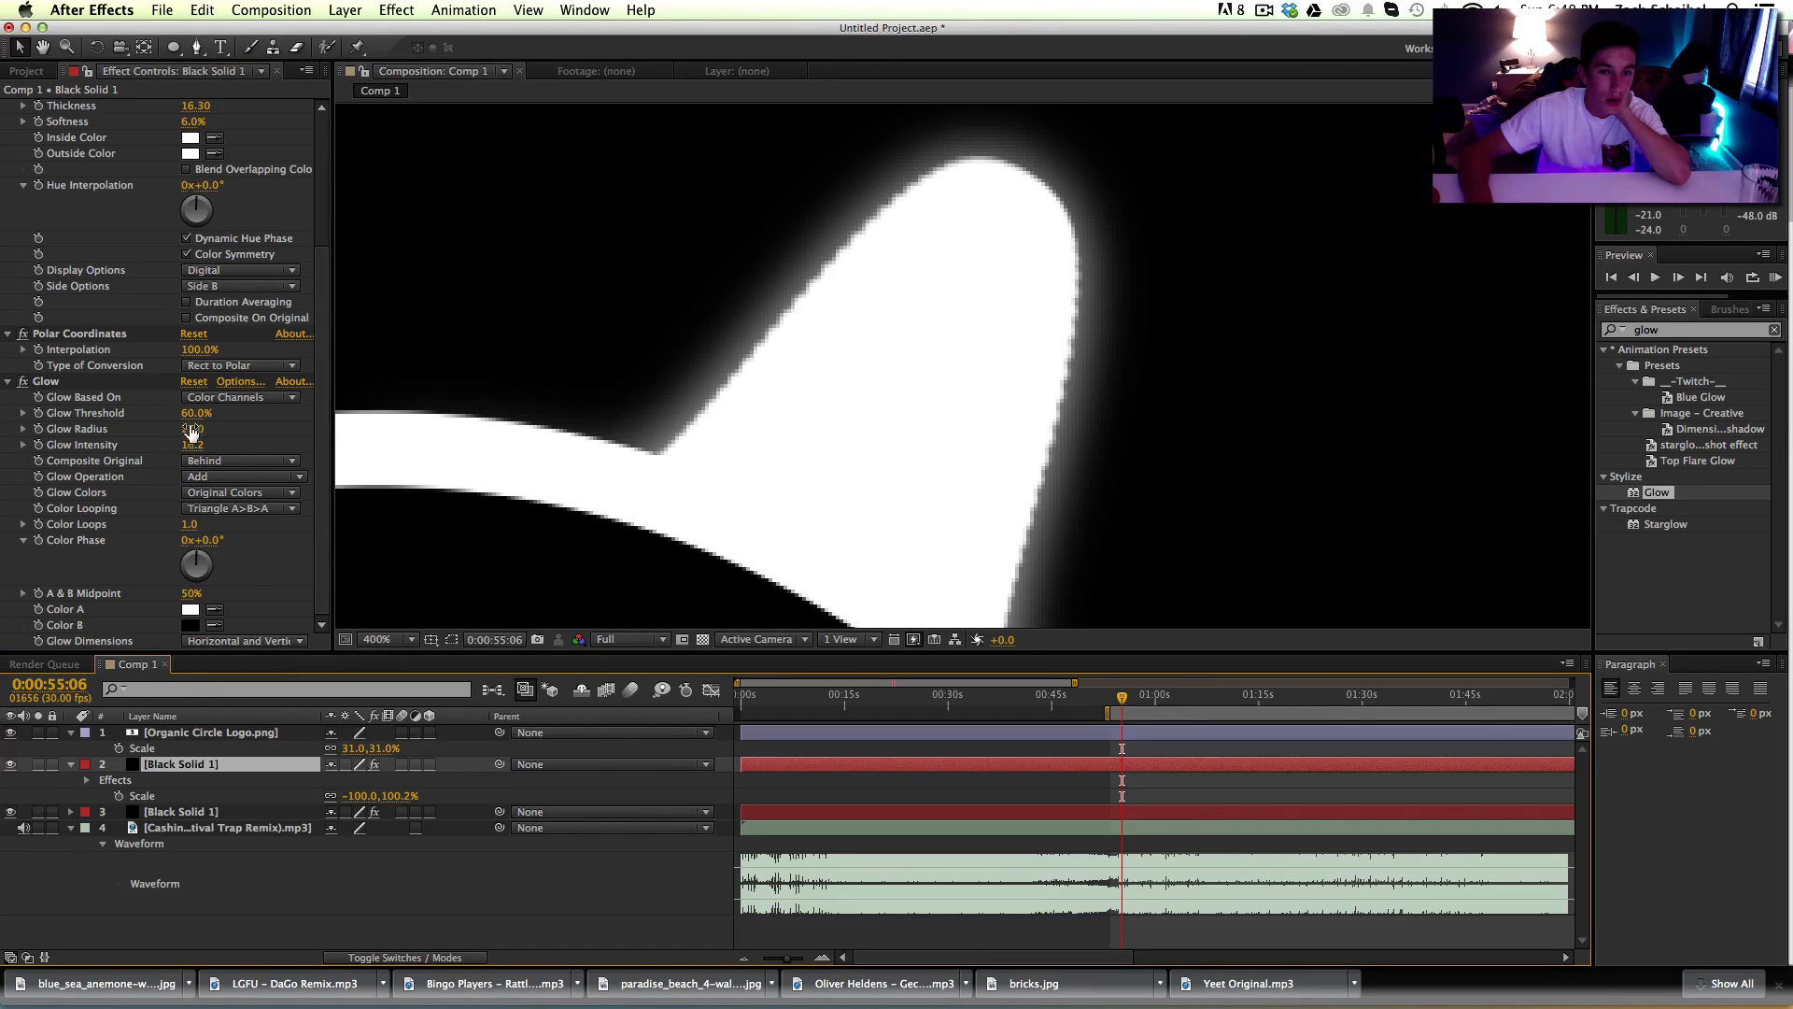
scroll(184, 388, "up", 5)
scroll(184, 388, "up", 4)
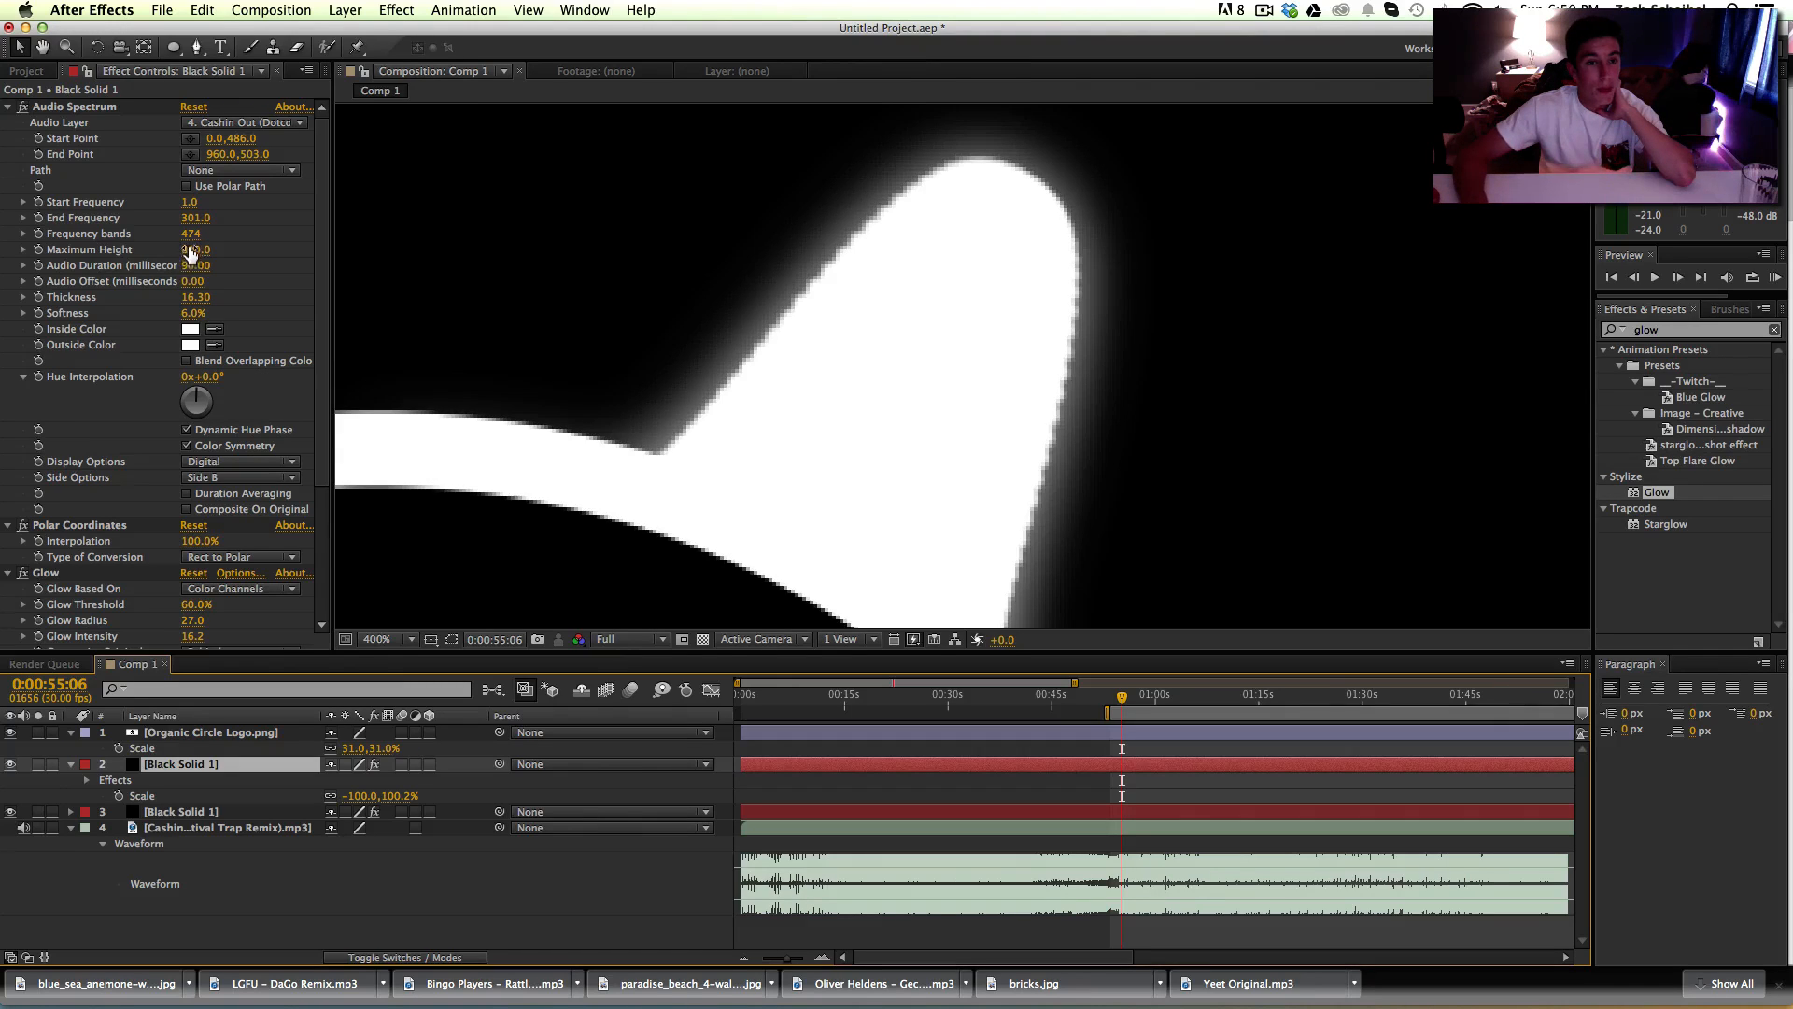
left_click_drag(191, 235, 392, 240)
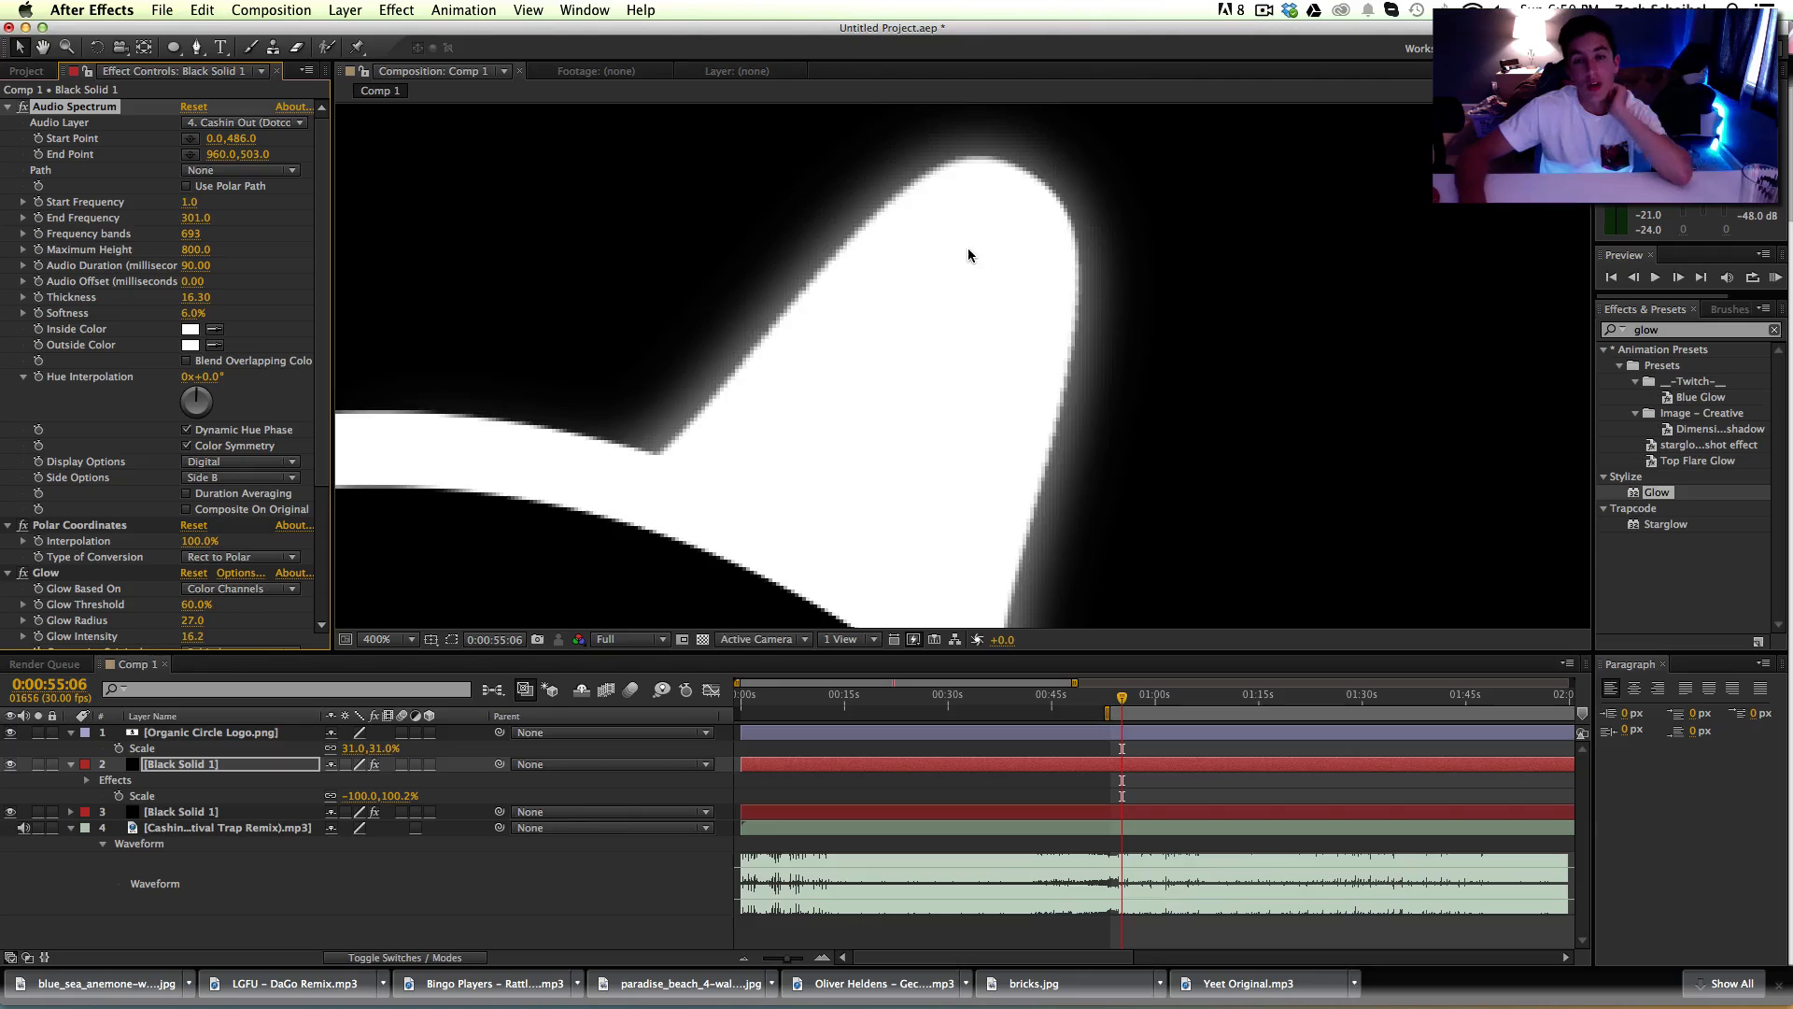
scroll(967, 248, "down", 5)
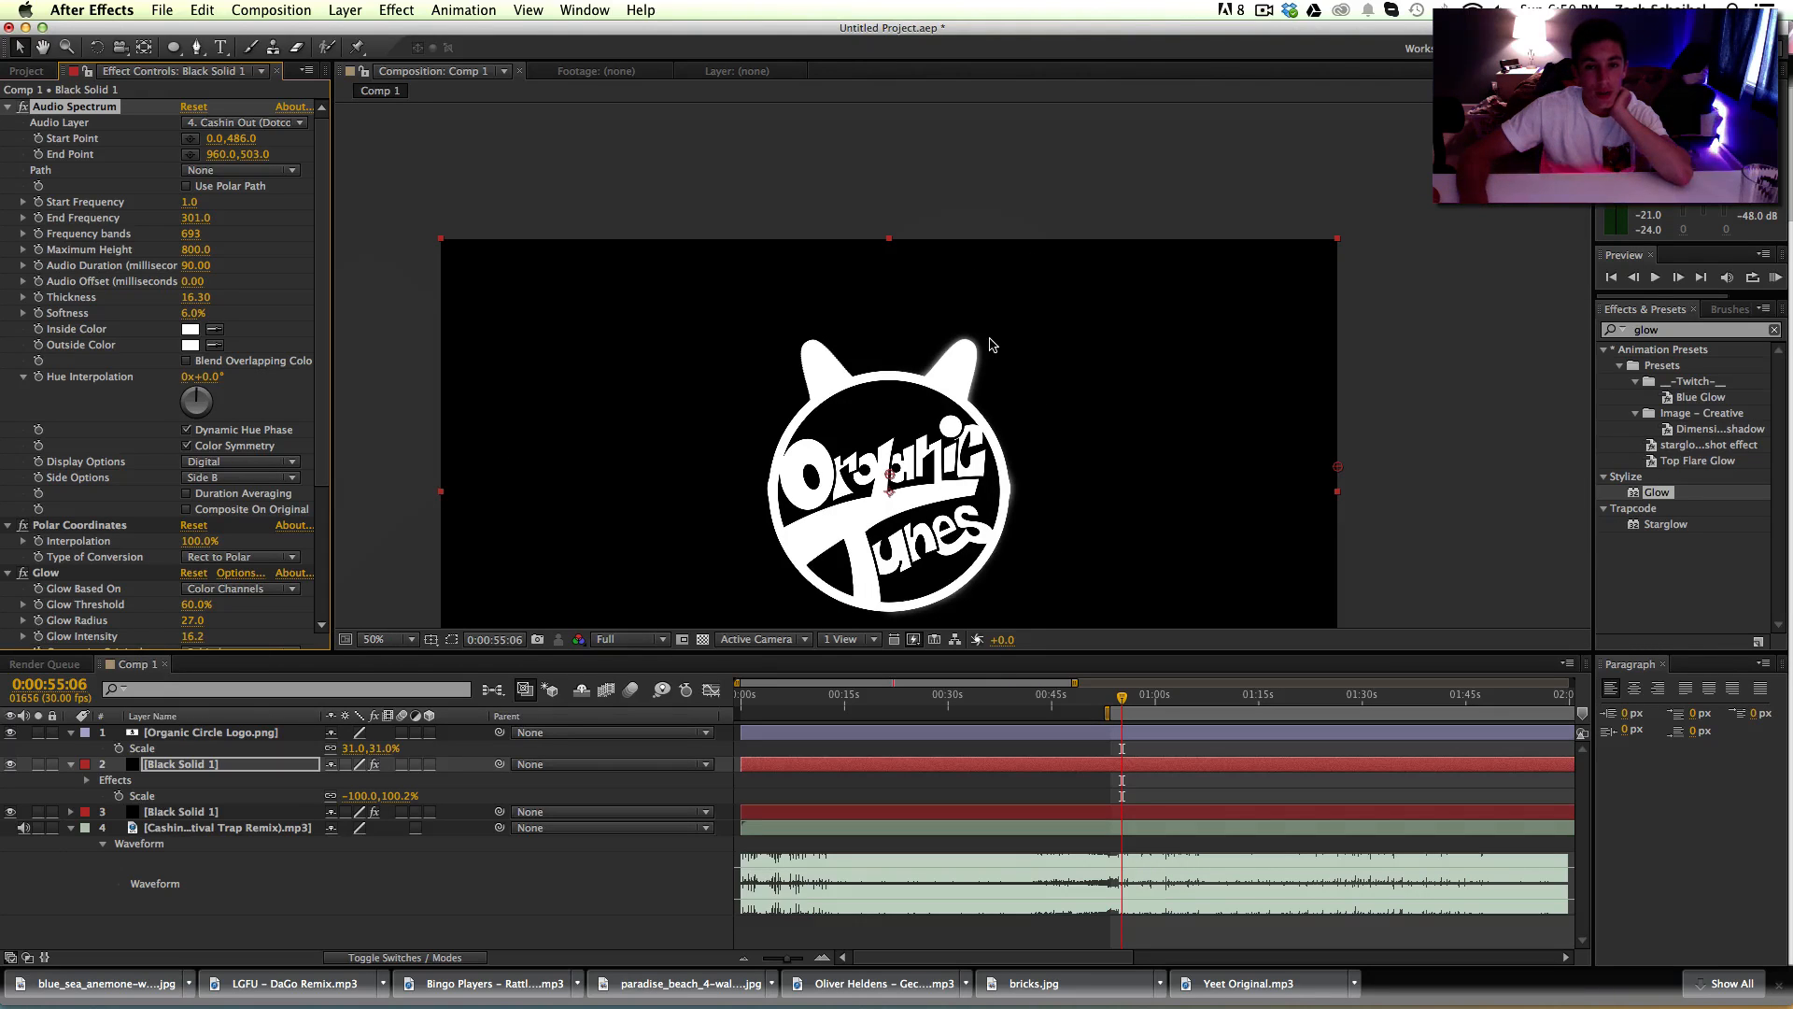
left_click_drag(1093, 329, 1089, 261)
key("super+z")
left_click_drag(1056, 320, 1089, 208)
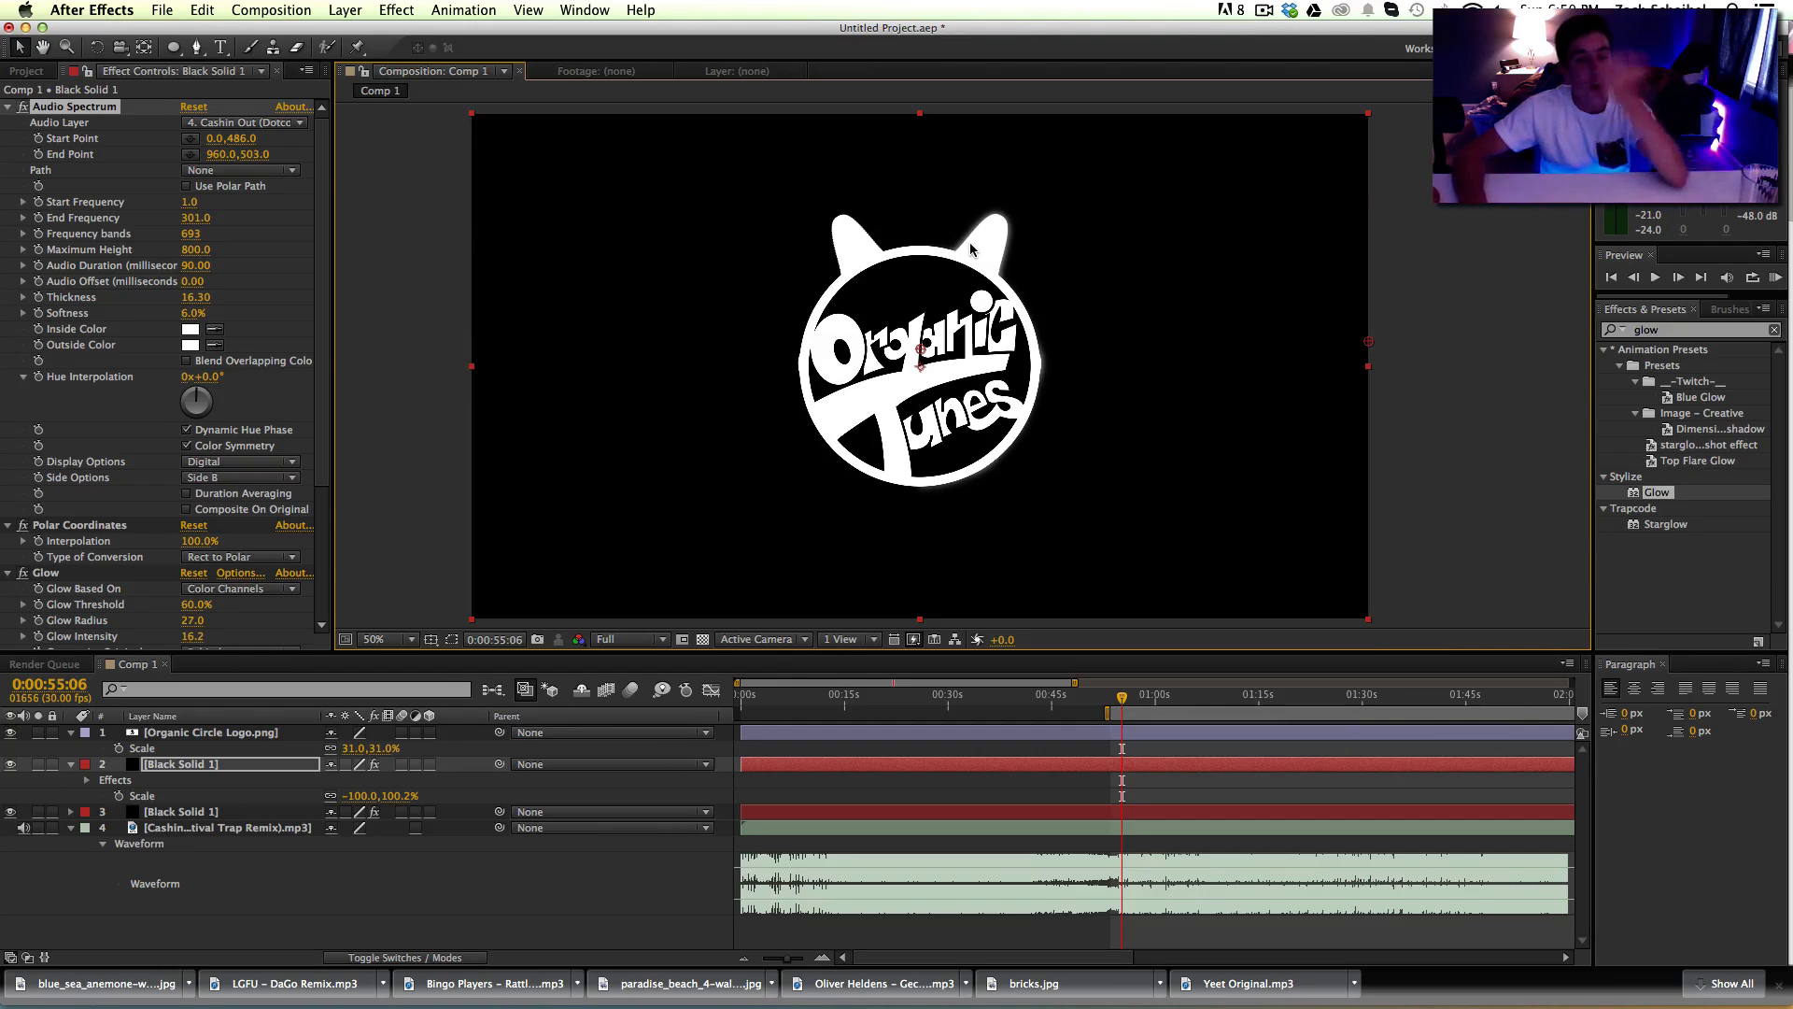
scroll(1006, 250, "up", 3)
scroll(1006, 250, "down", 3)
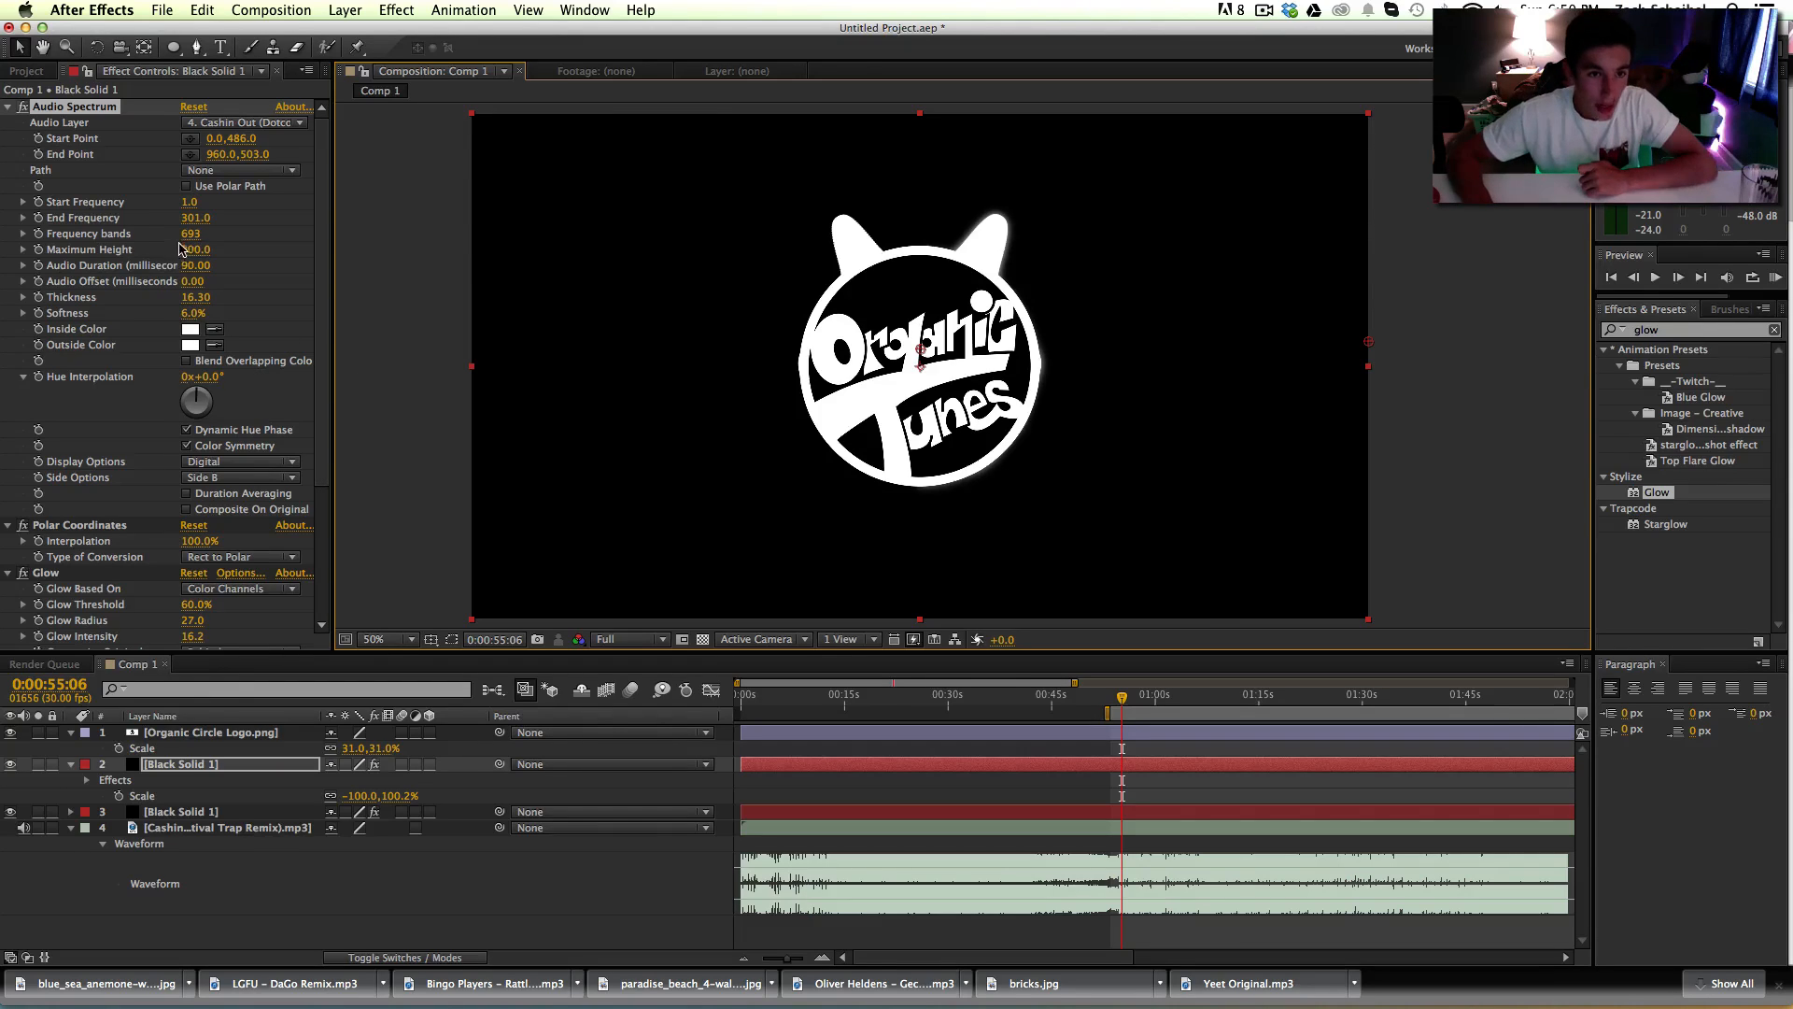
Step: Set the Audio Spectrum Frequency bands of the original Black Solid 1 layer to 693 as well
left_click(187, 820)
left_click(194, 234)
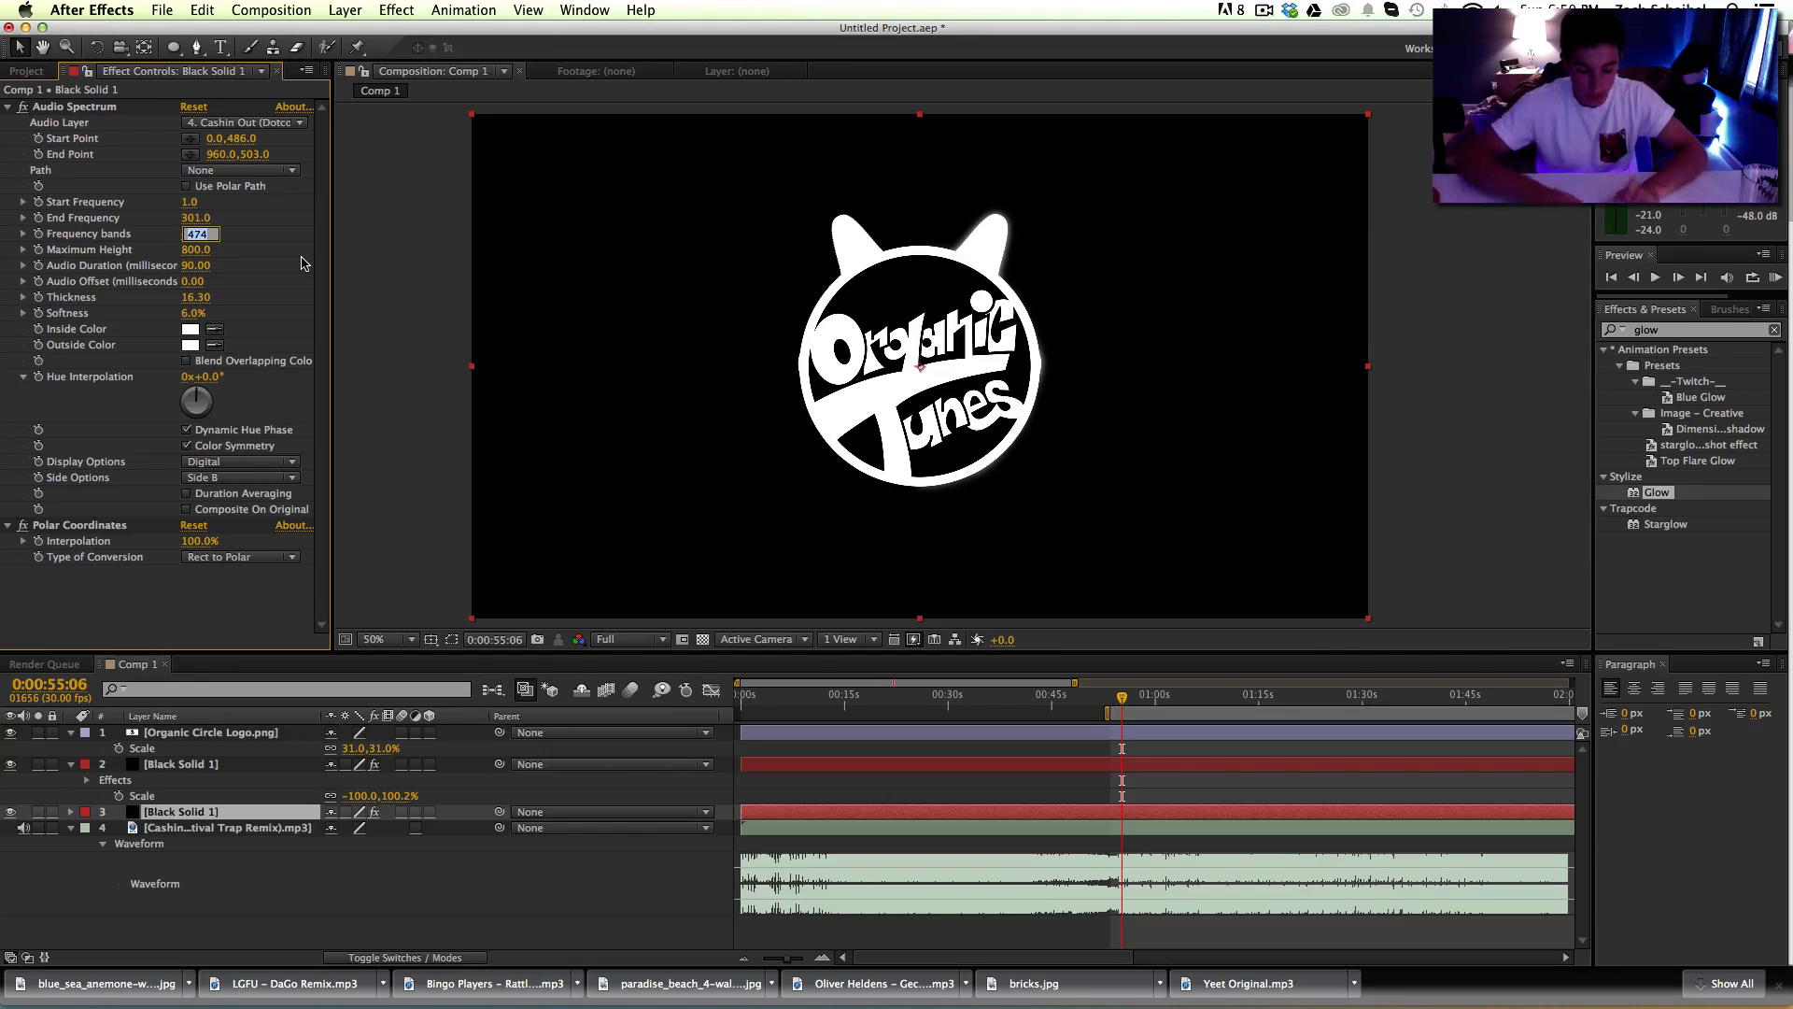
type("693")
key("Return")
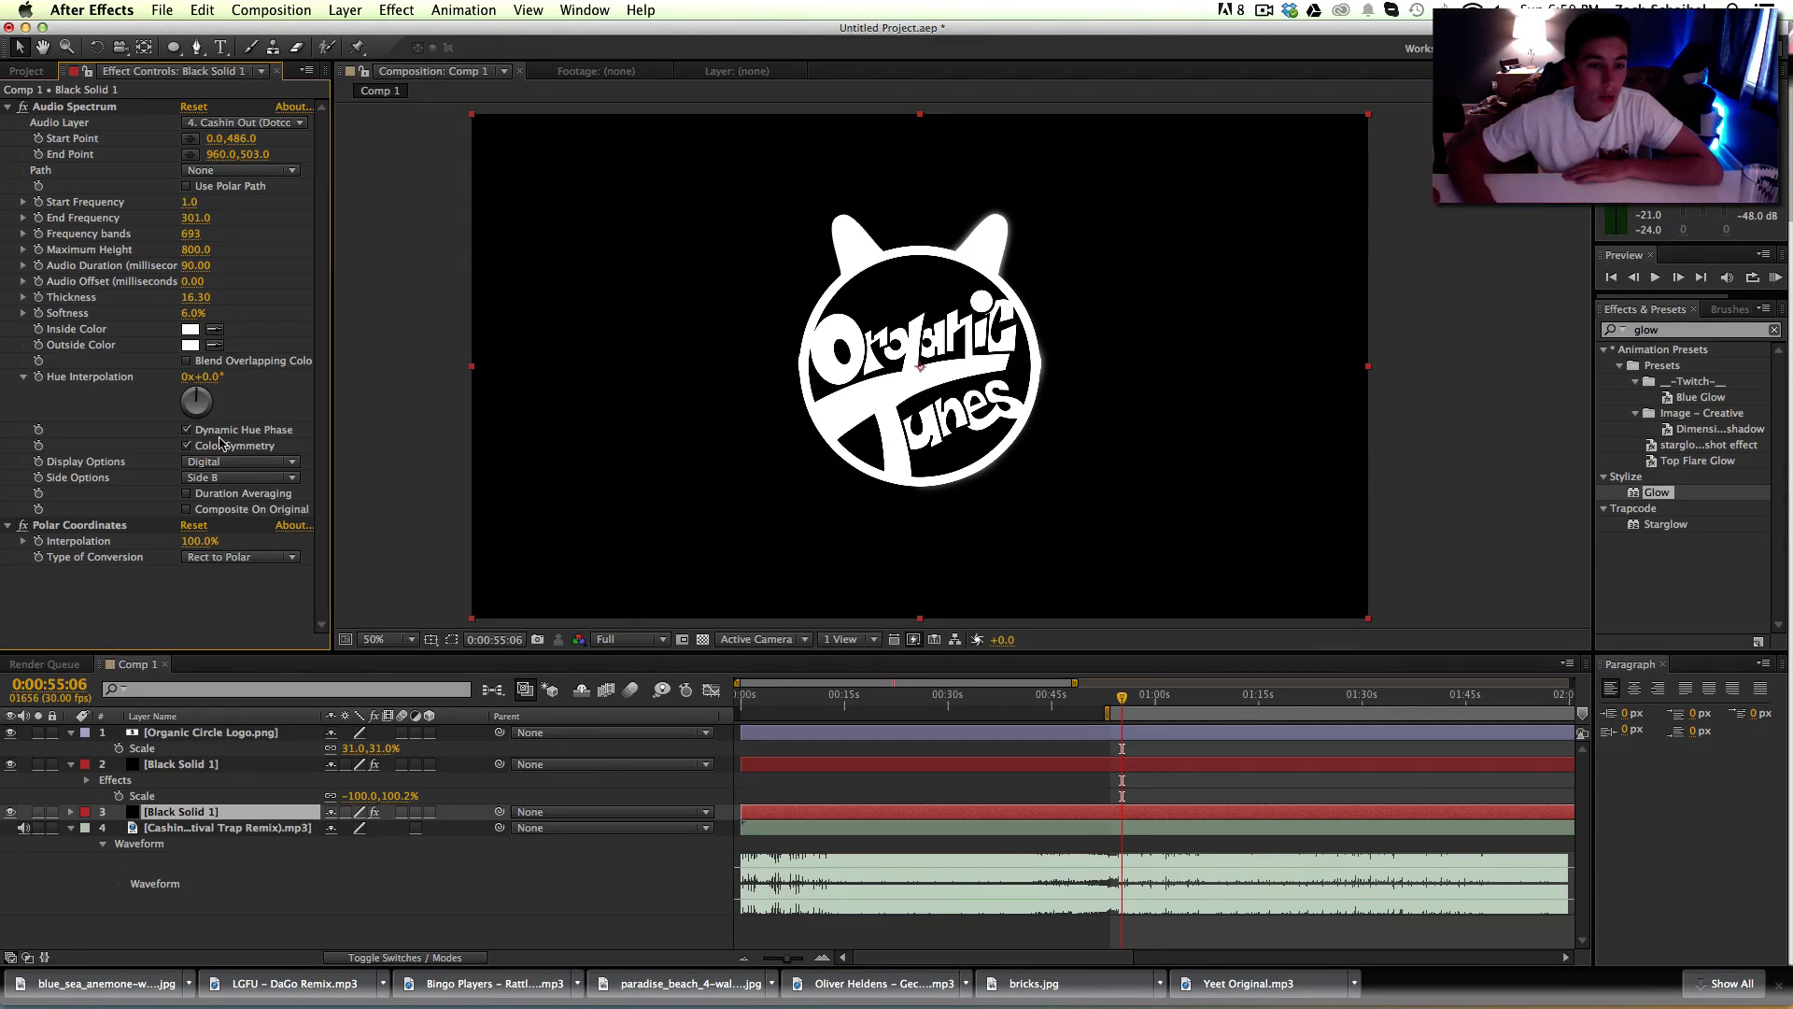
Step: Copy the Glow effect from the mirrored Black Solid 1 layer and paste it onto the original one
left_click(198, 765)
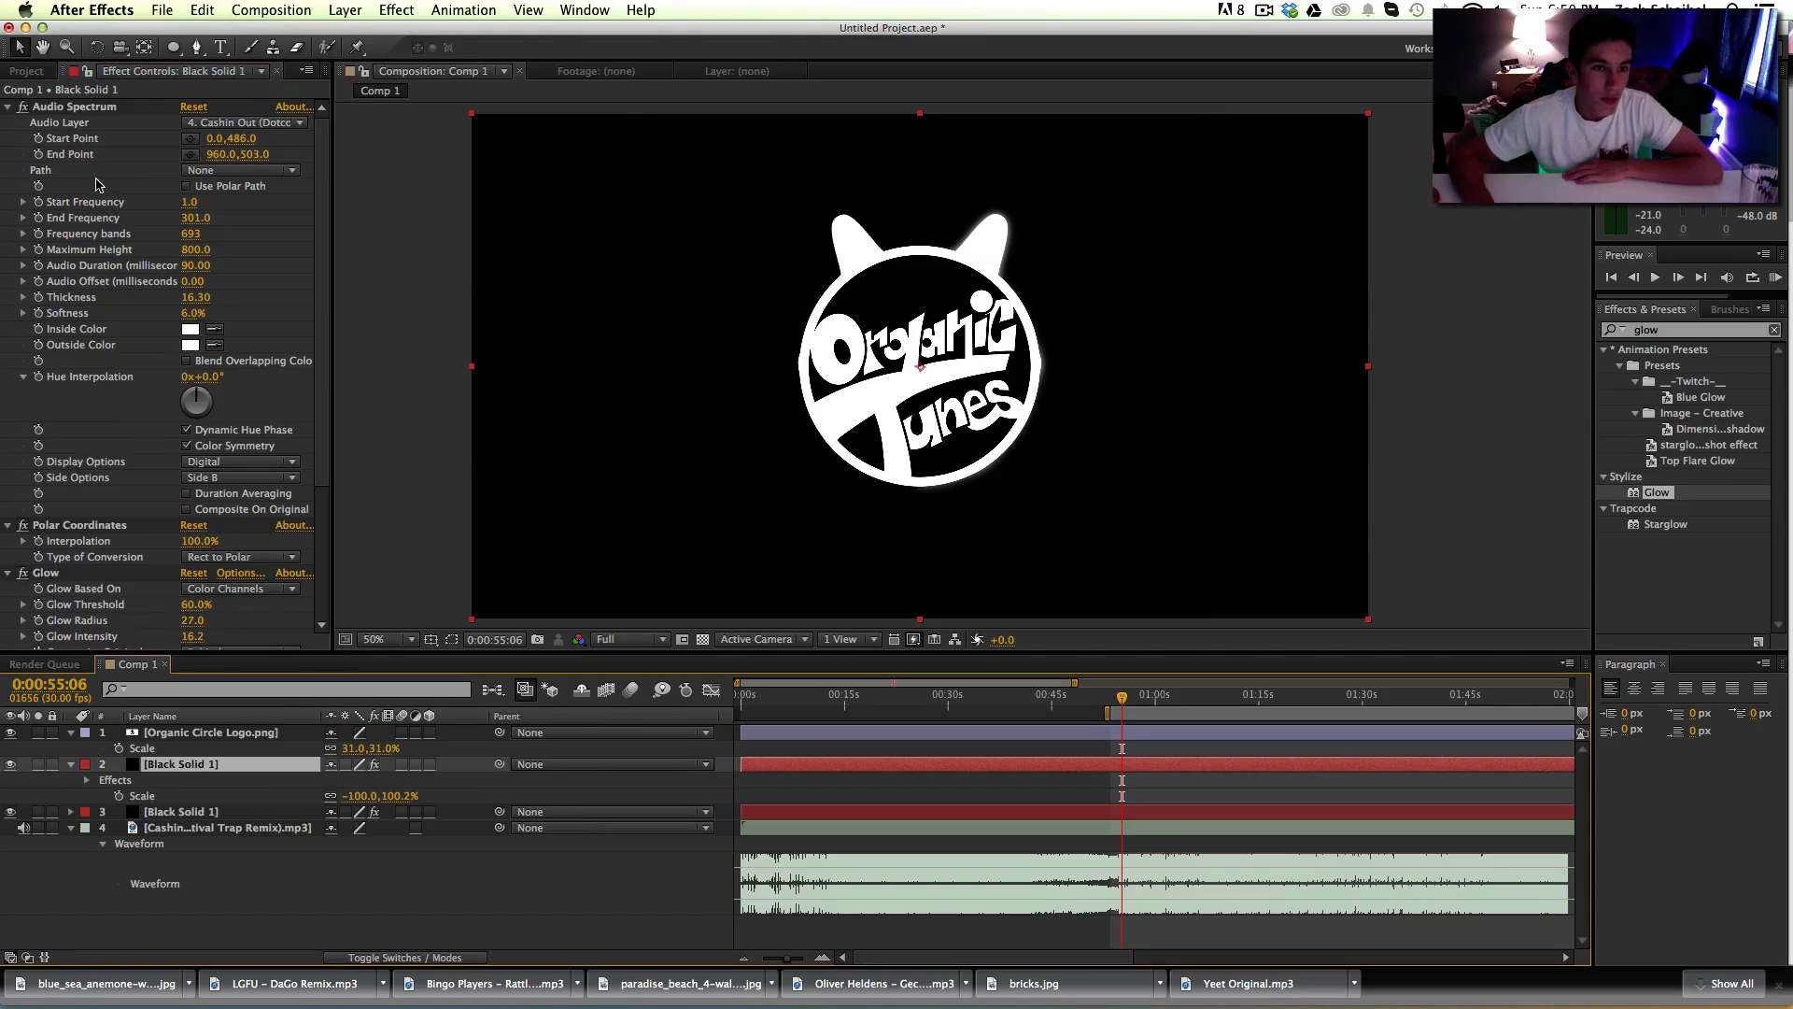
scroll(171, 270, "down", 5)
left_click(76, 383)
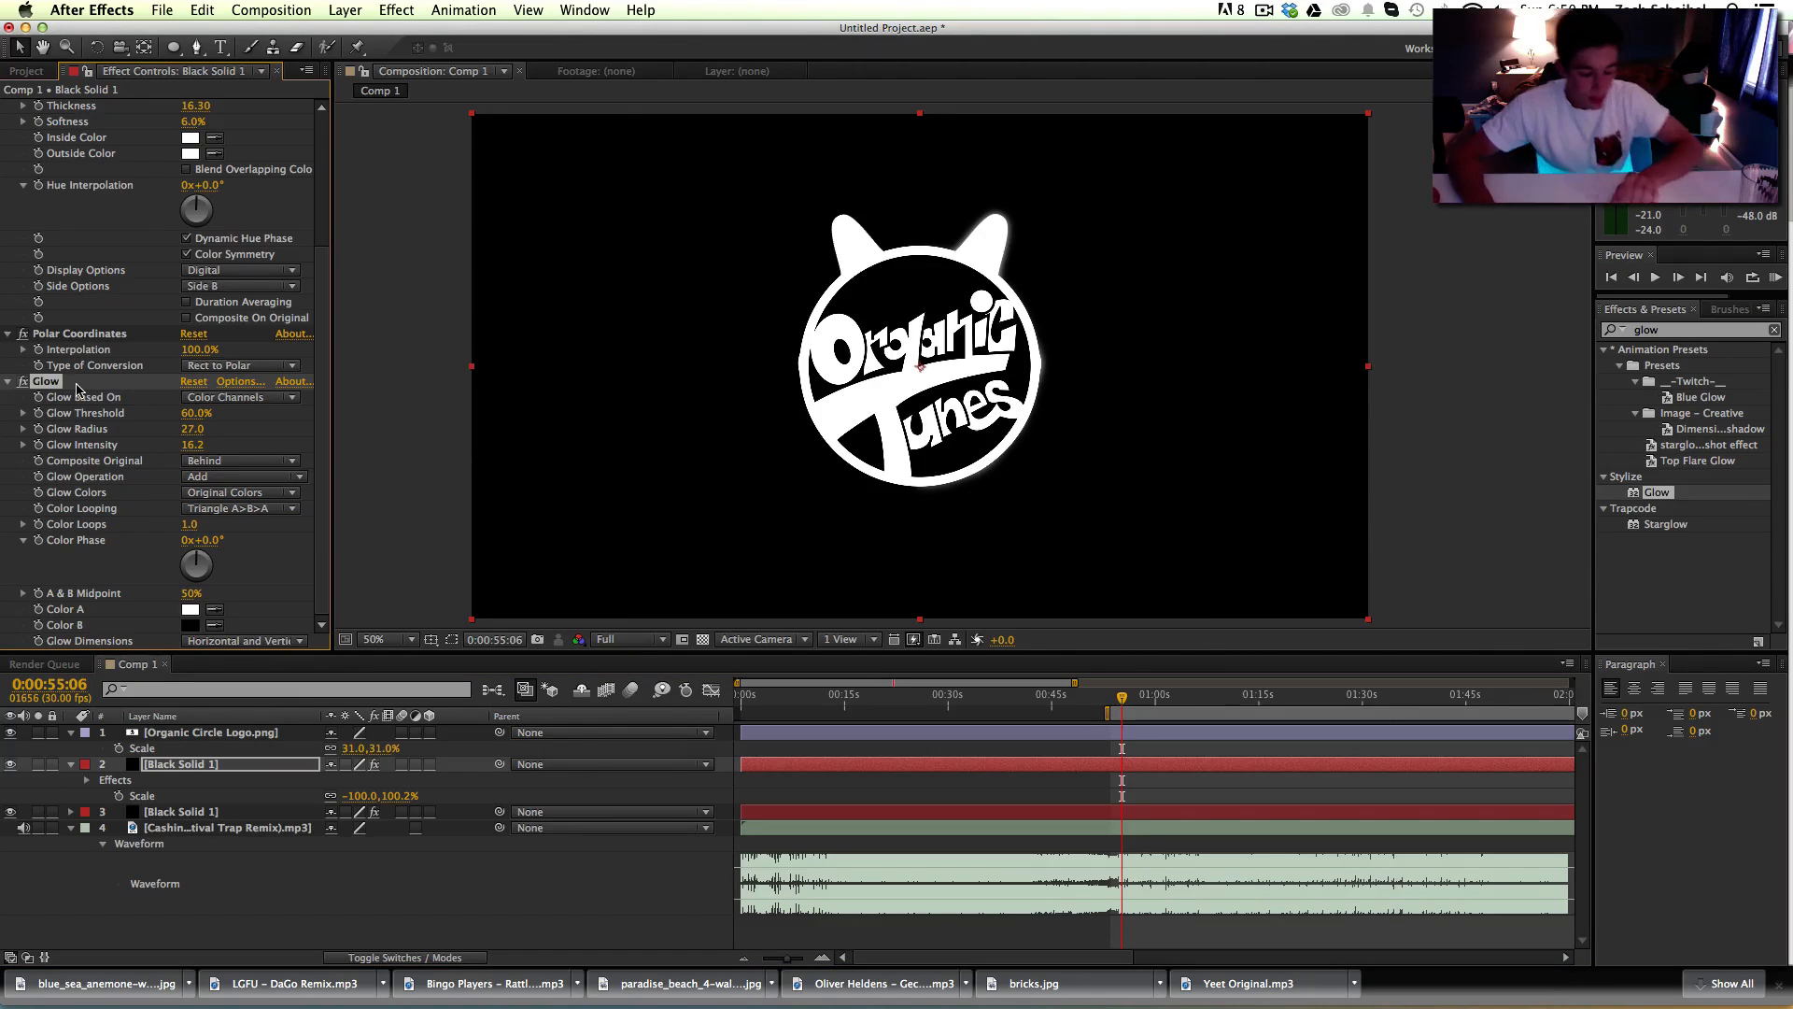
left_click(201, 811)
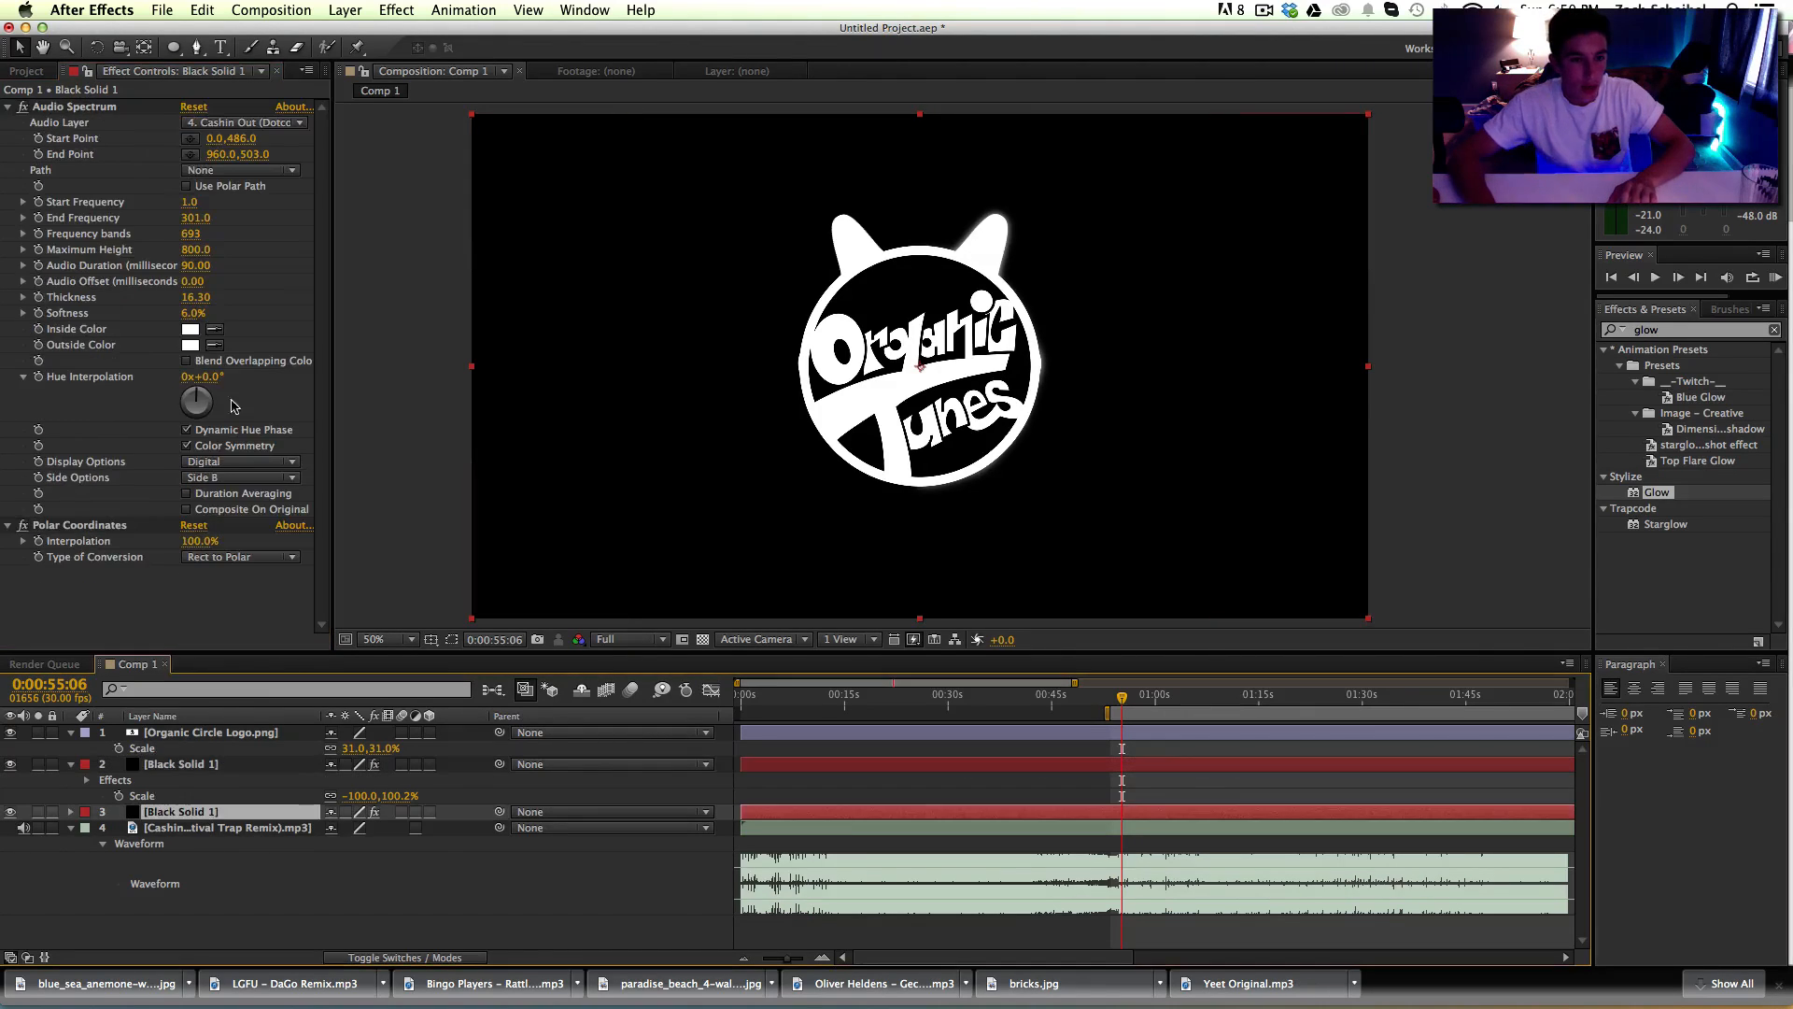
key("super+v")
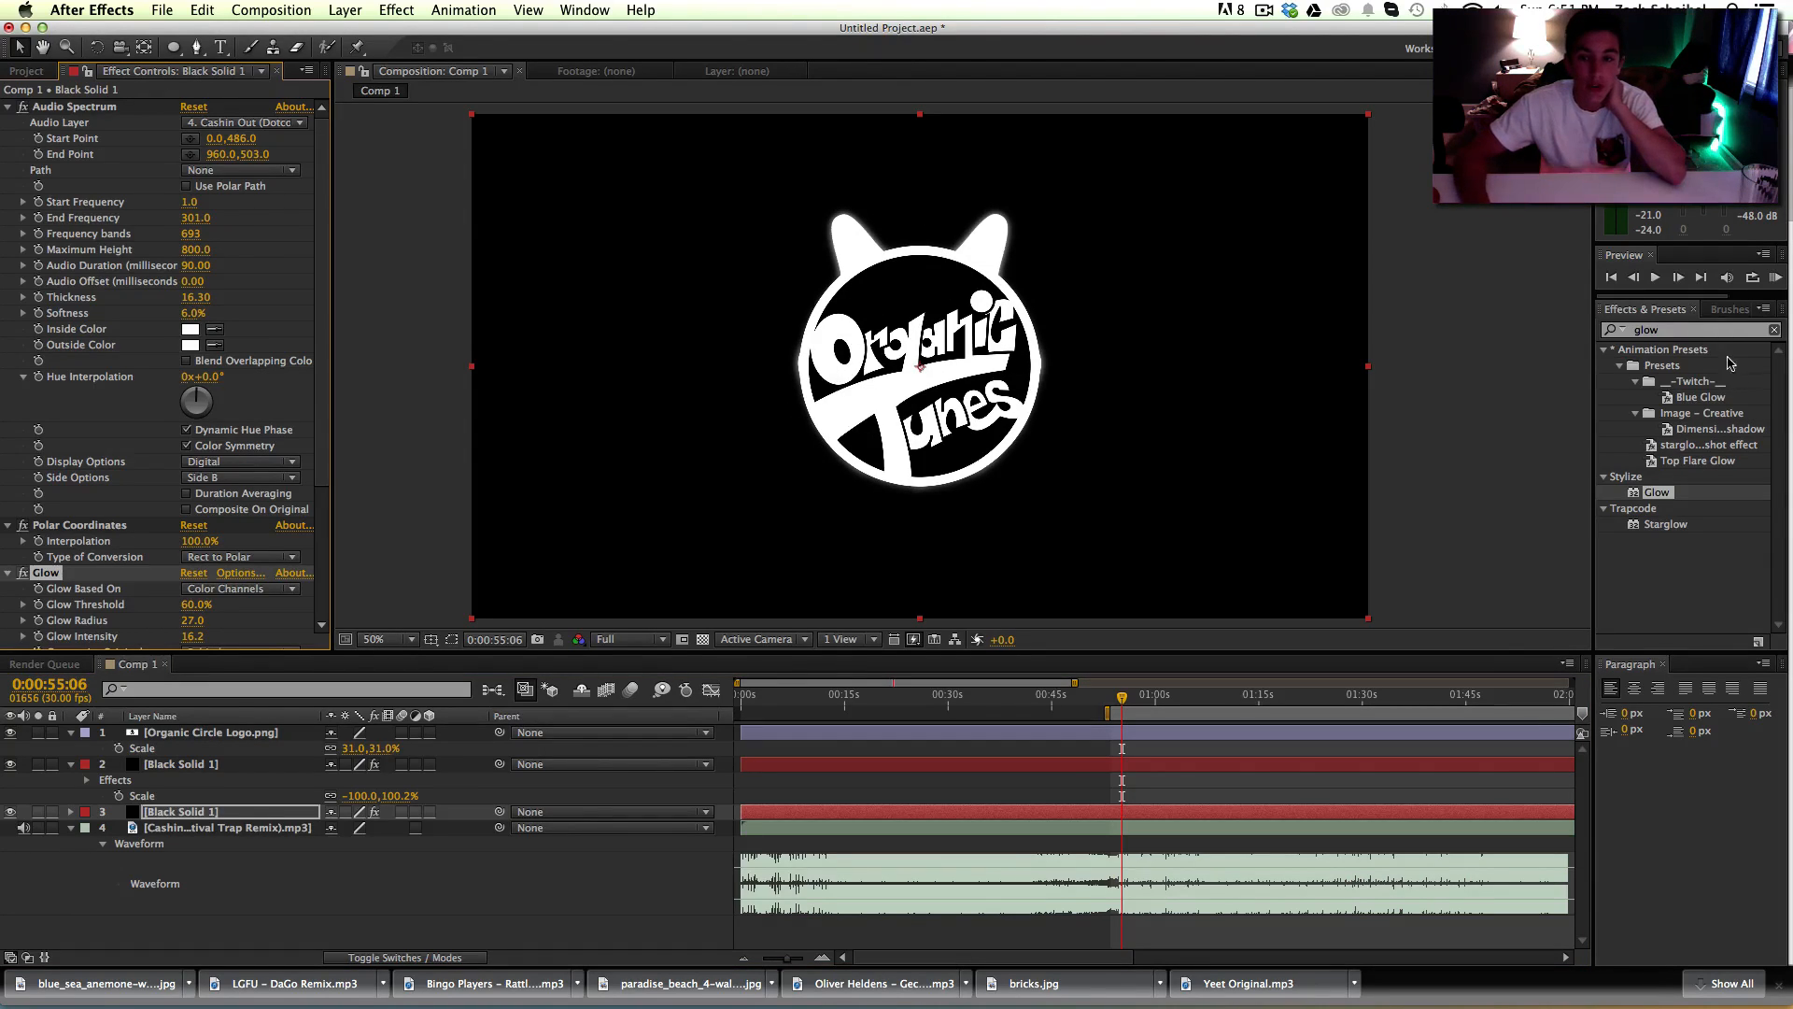
Step: RAM preview the glowing spectrum, stop the playback and scrub the current time back to 0:00:54:11
left_click(1776, 277)
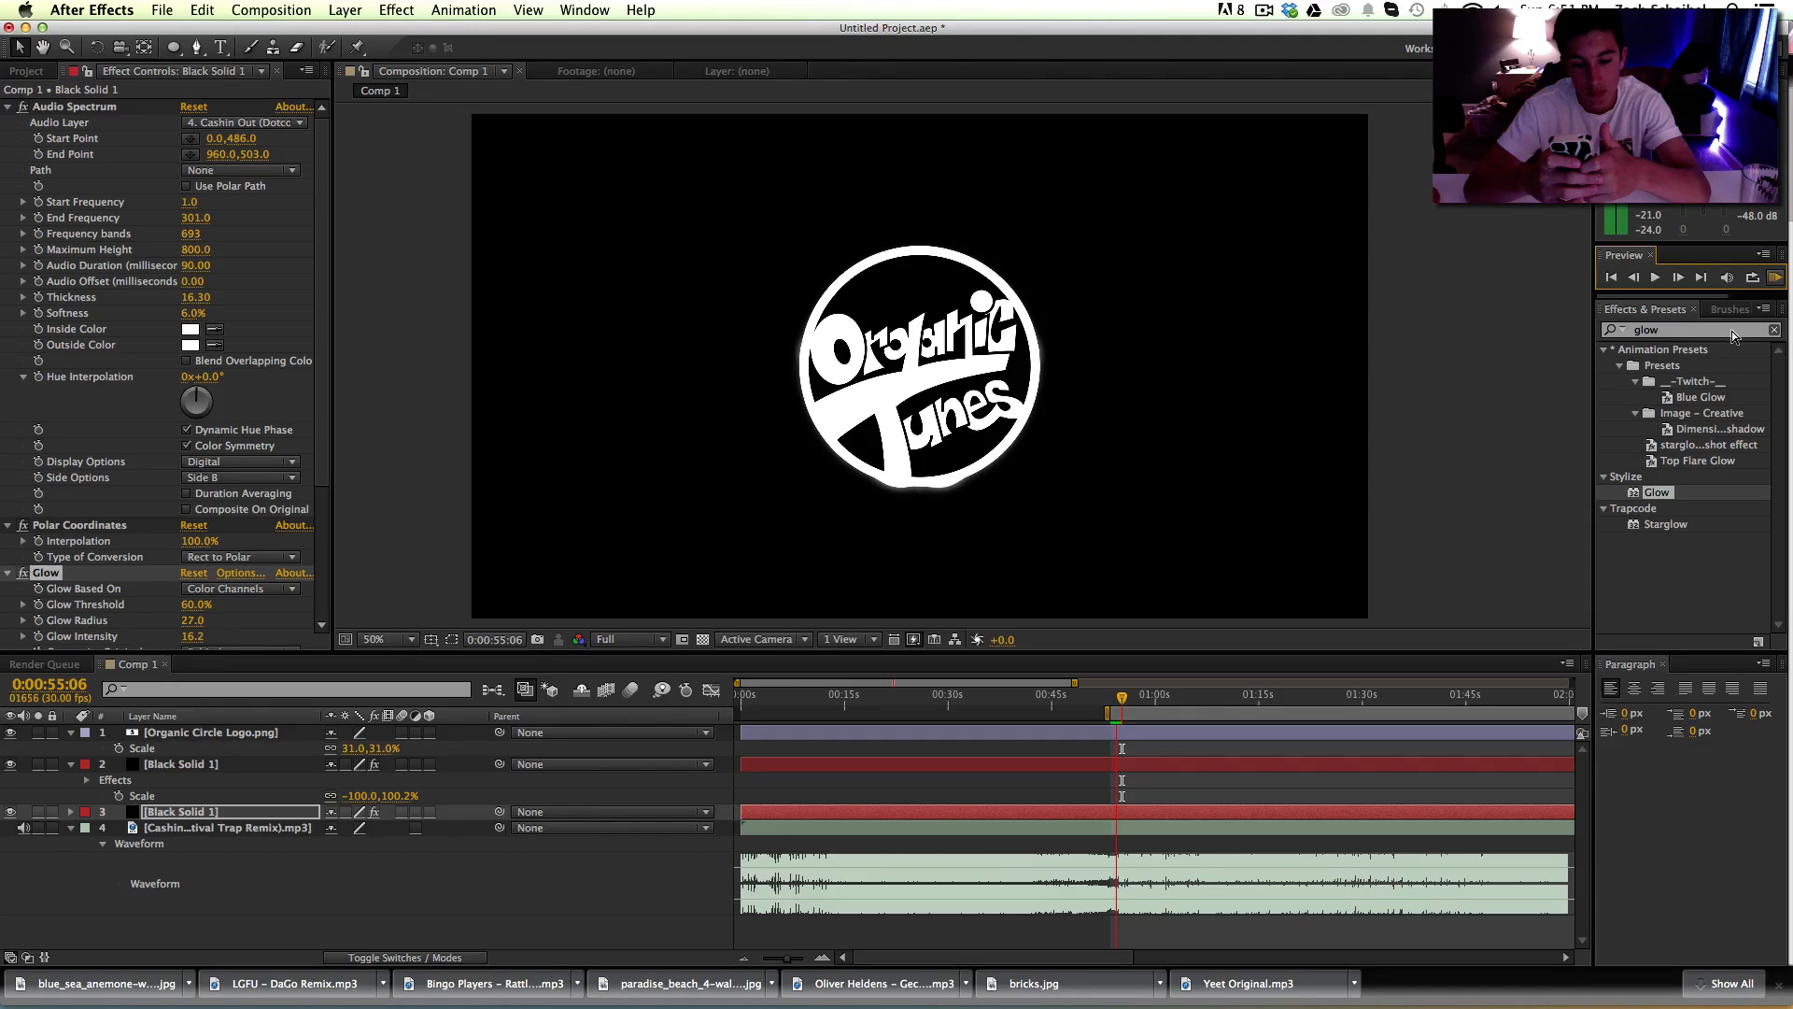
key("space")
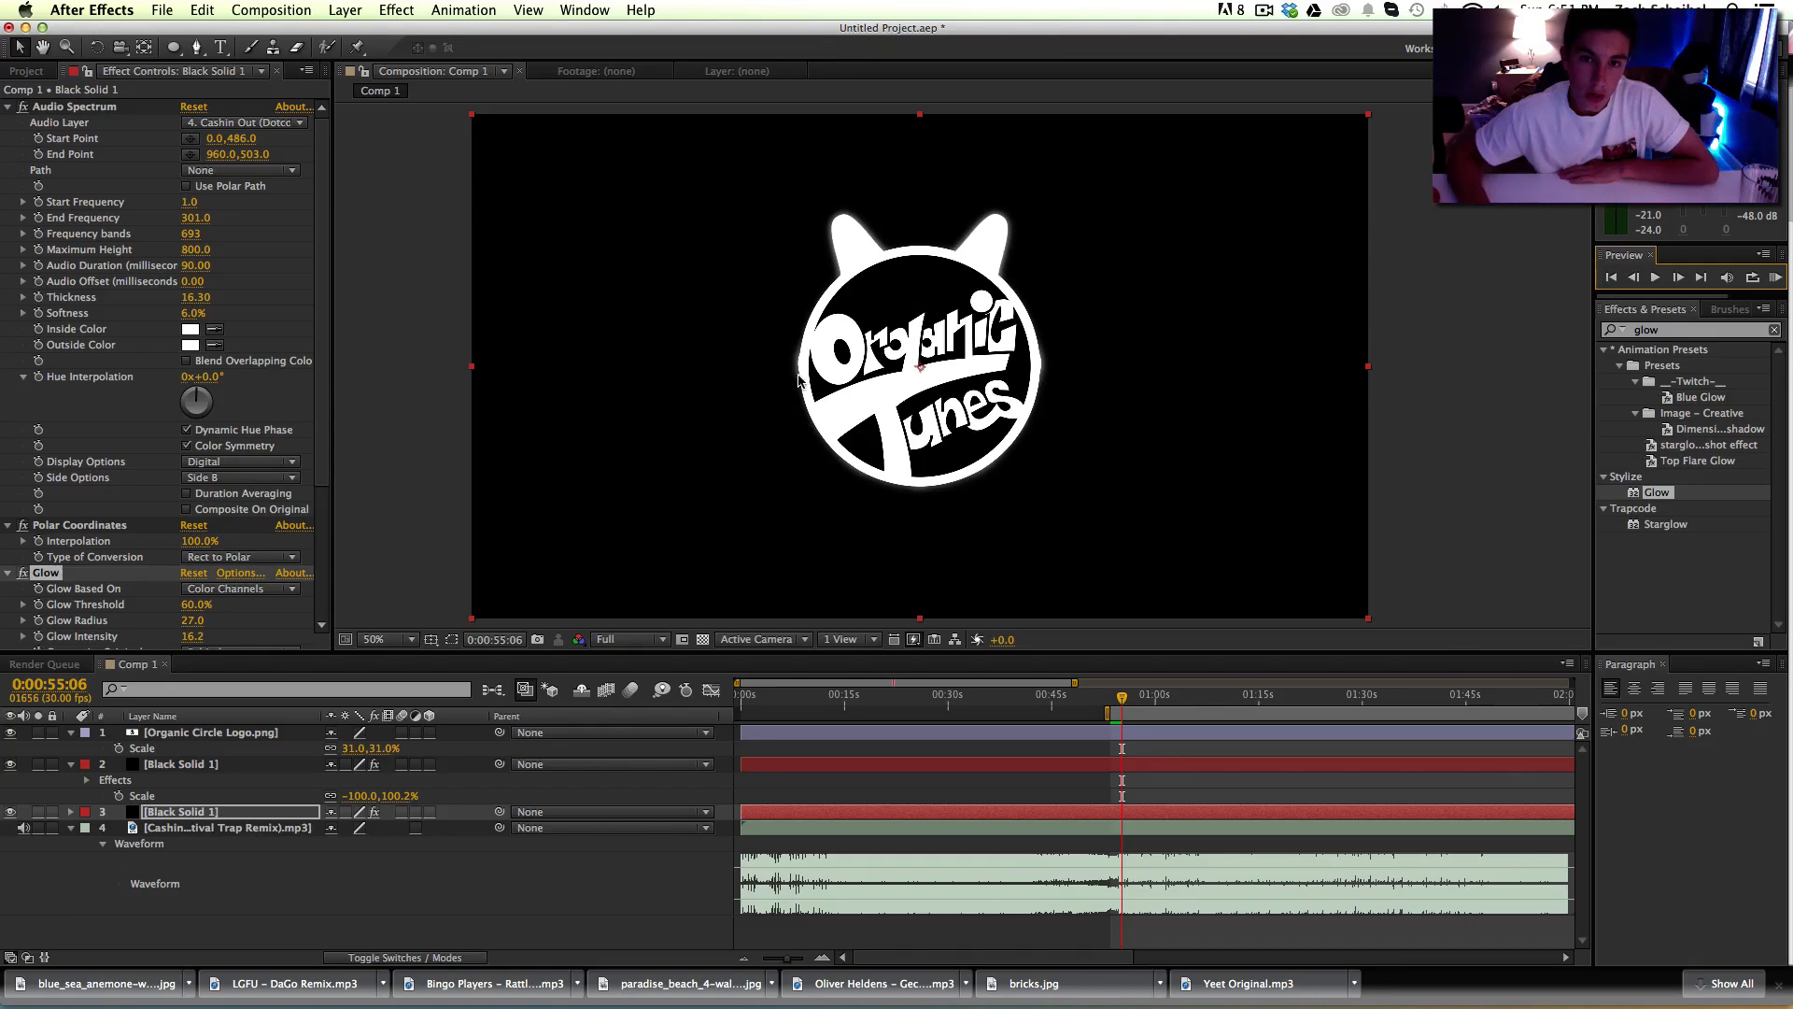
left_click_drag(1124, 700, 1167, 703)
left_click(1117, 699)
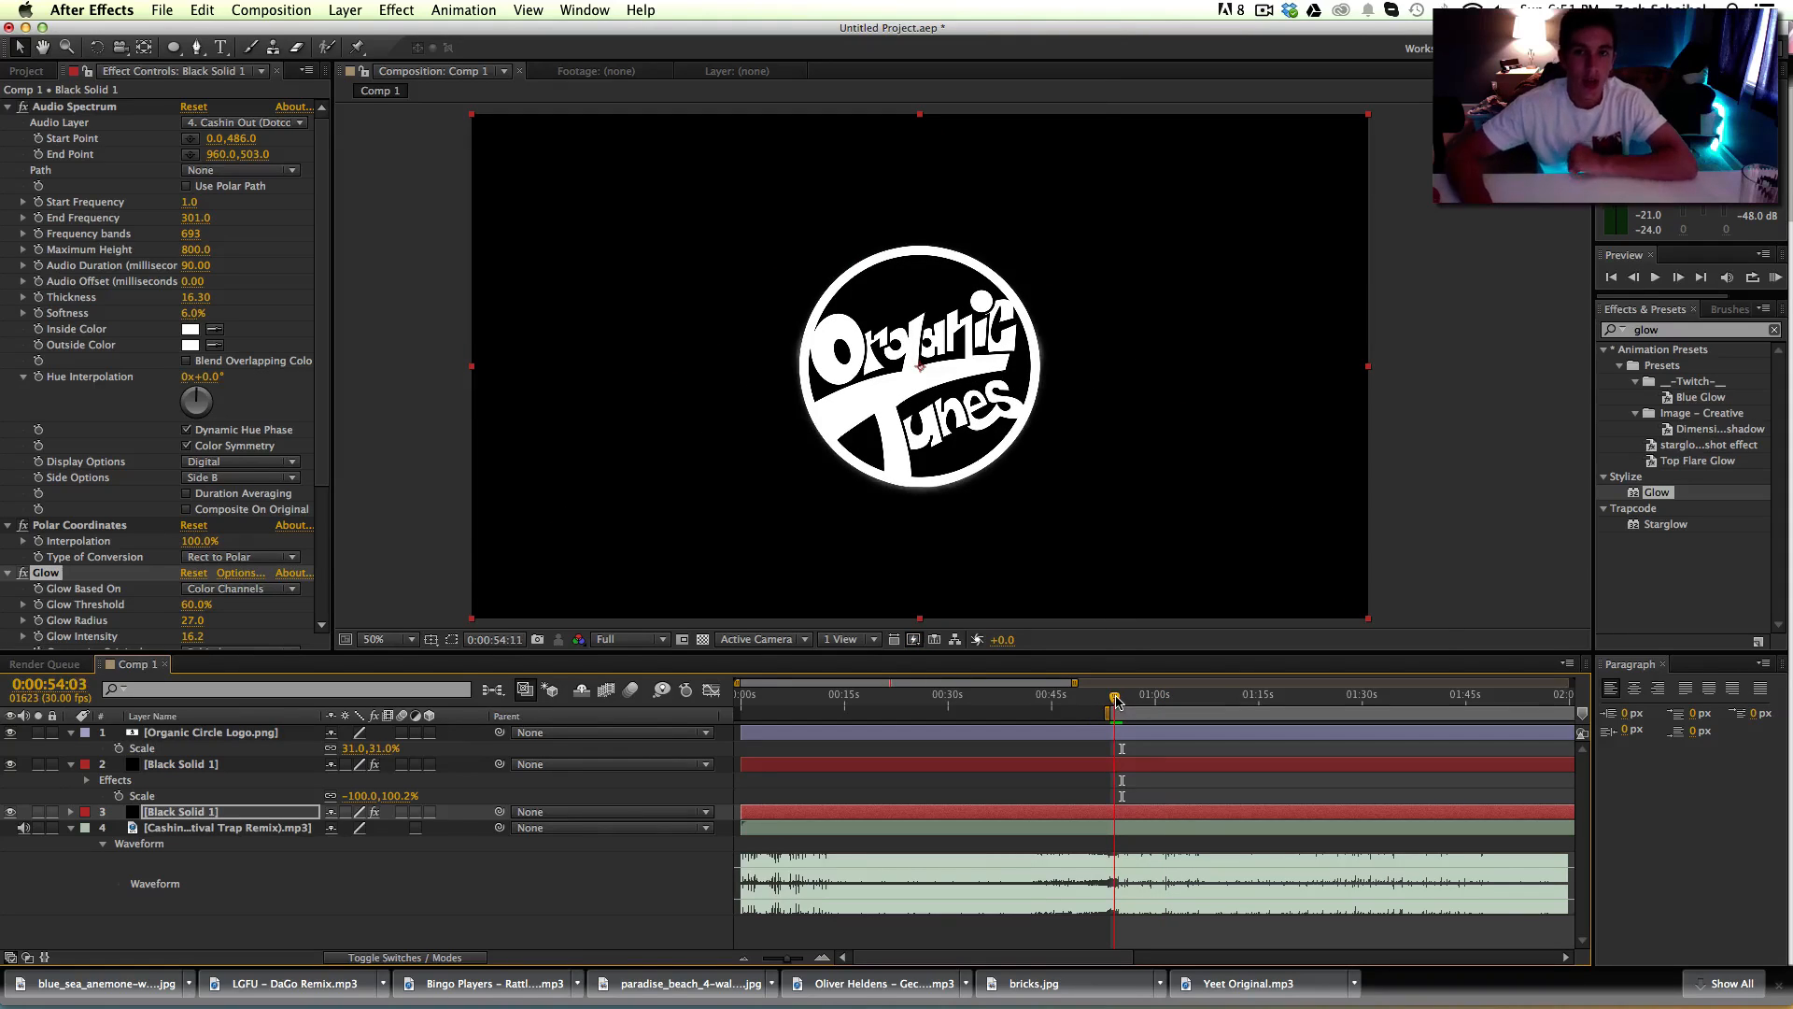
left_click_drag(1114, 700, 1123, 702)
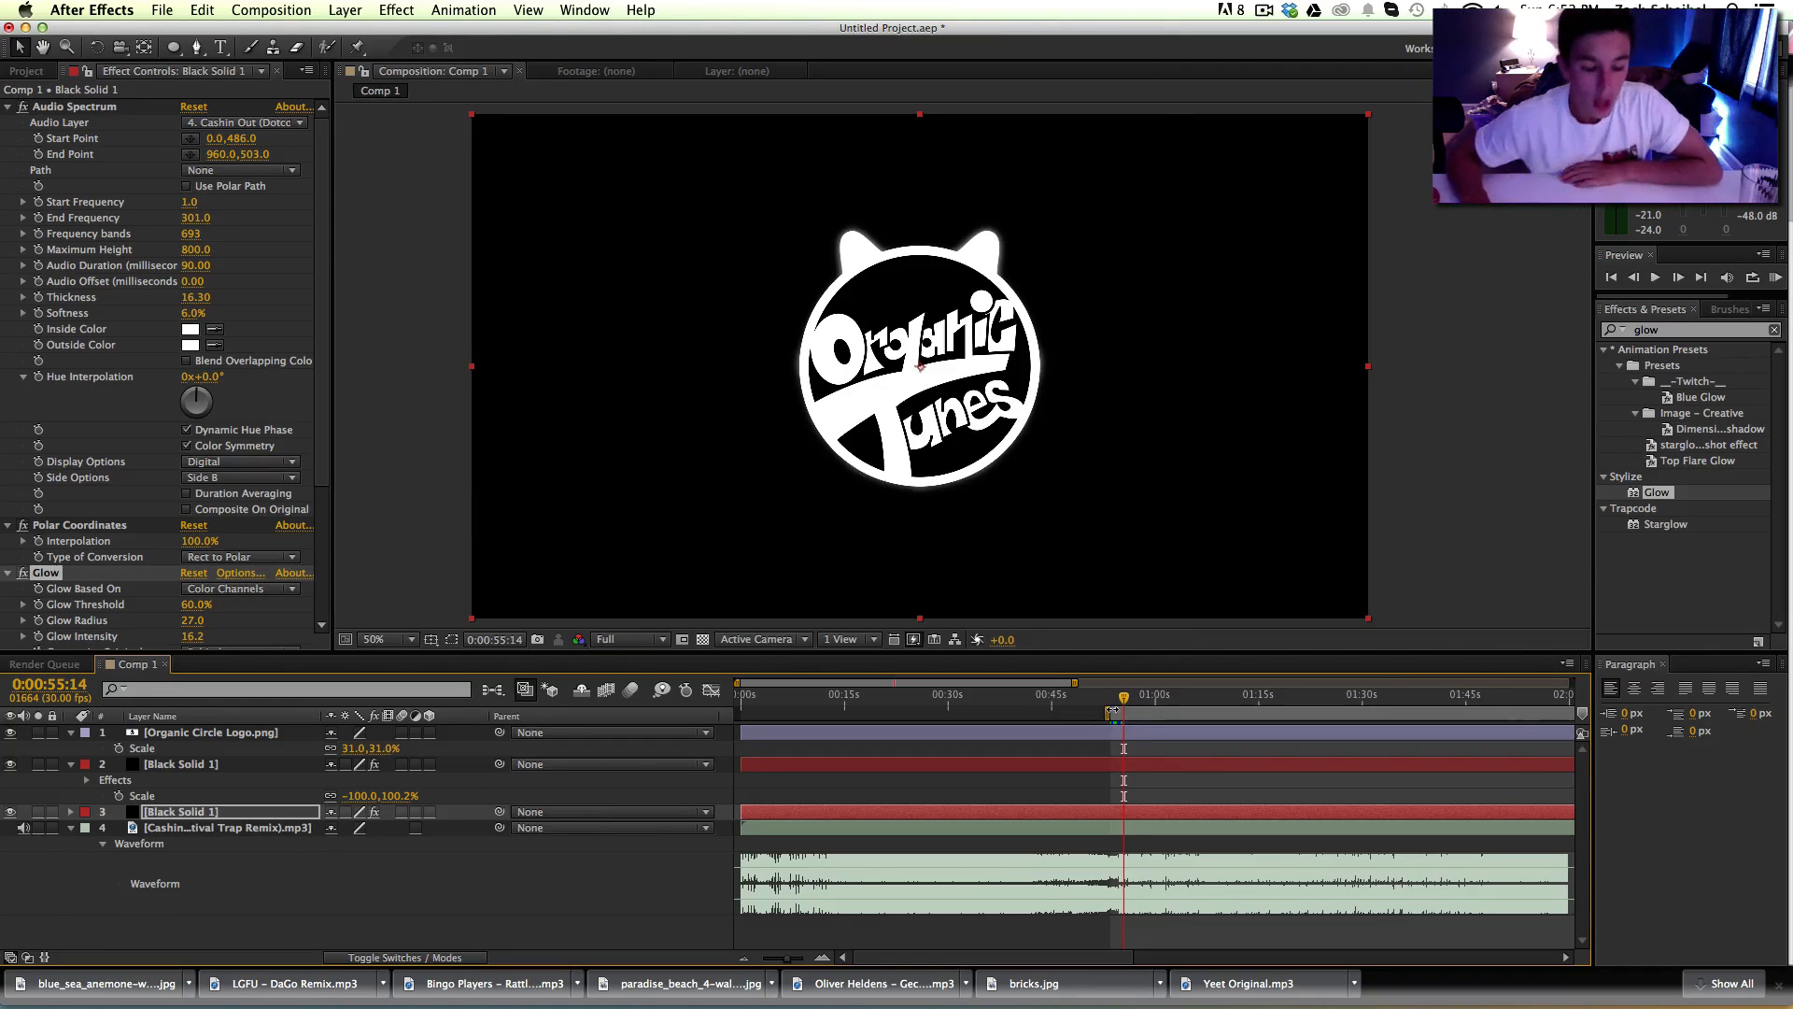
left_click_drag(1128, 710, 1116, 710)
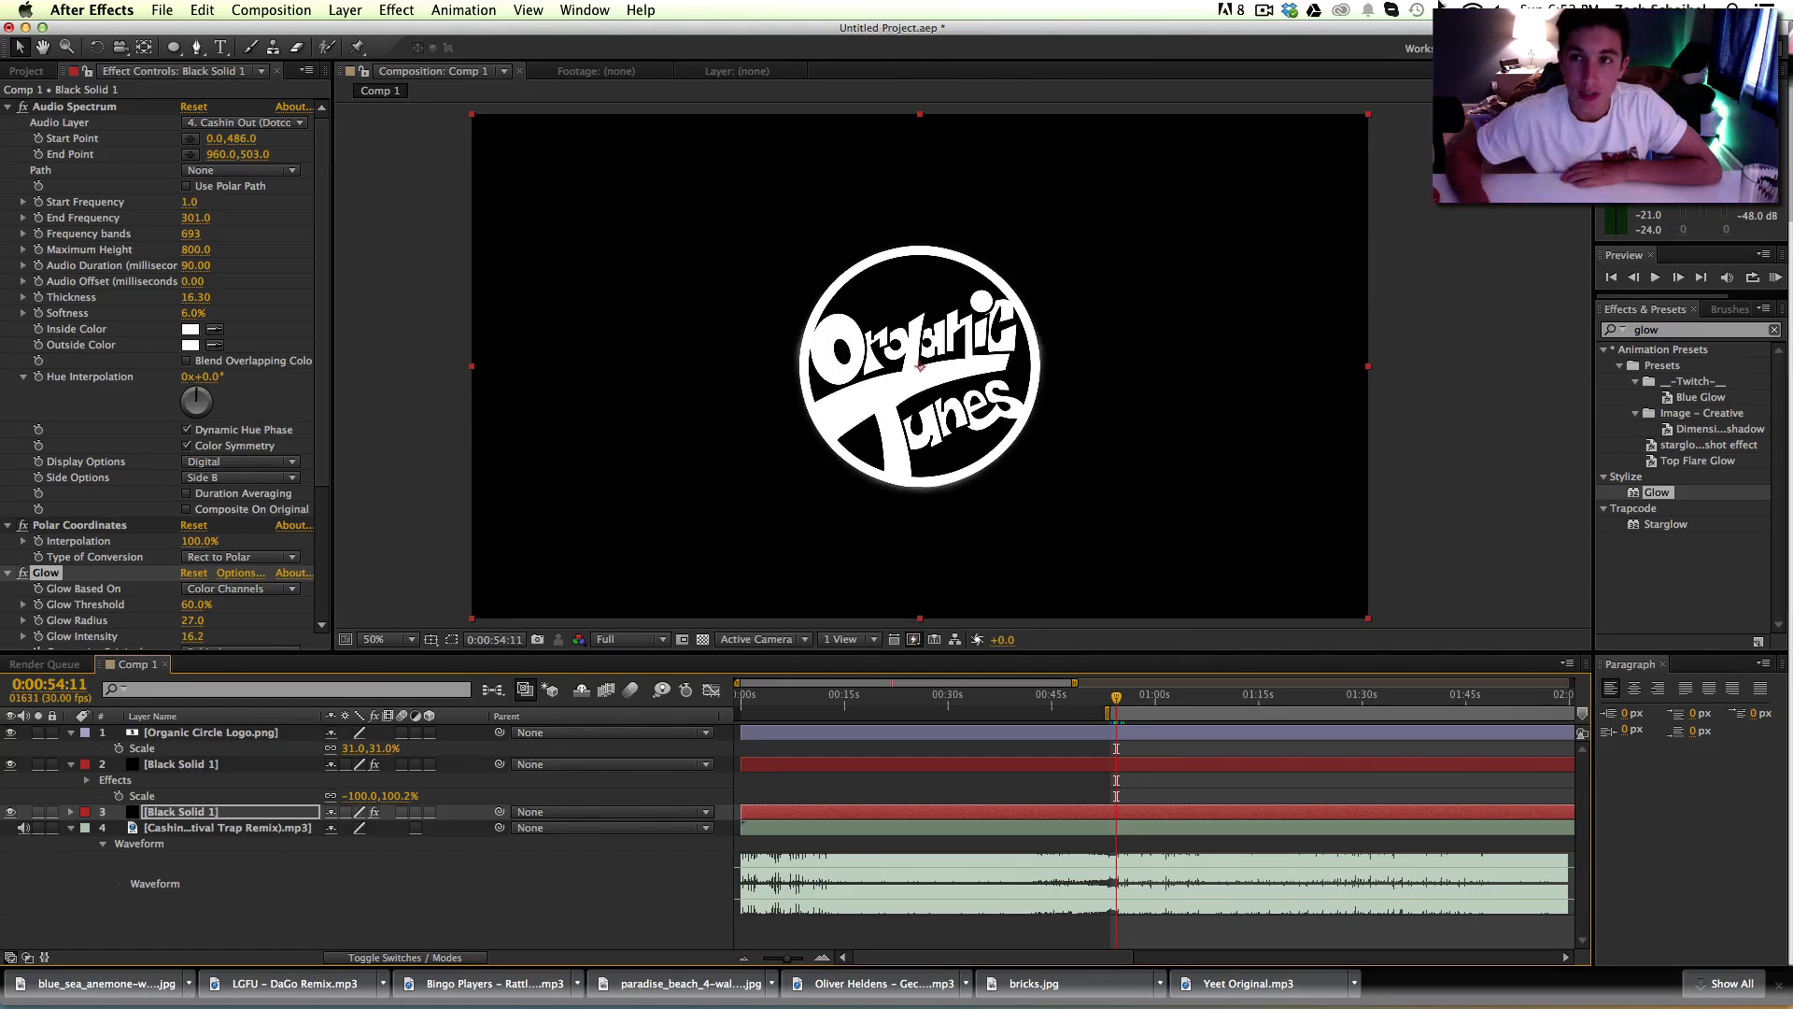
left_click(1263, 11)
left_click(1506, 225)
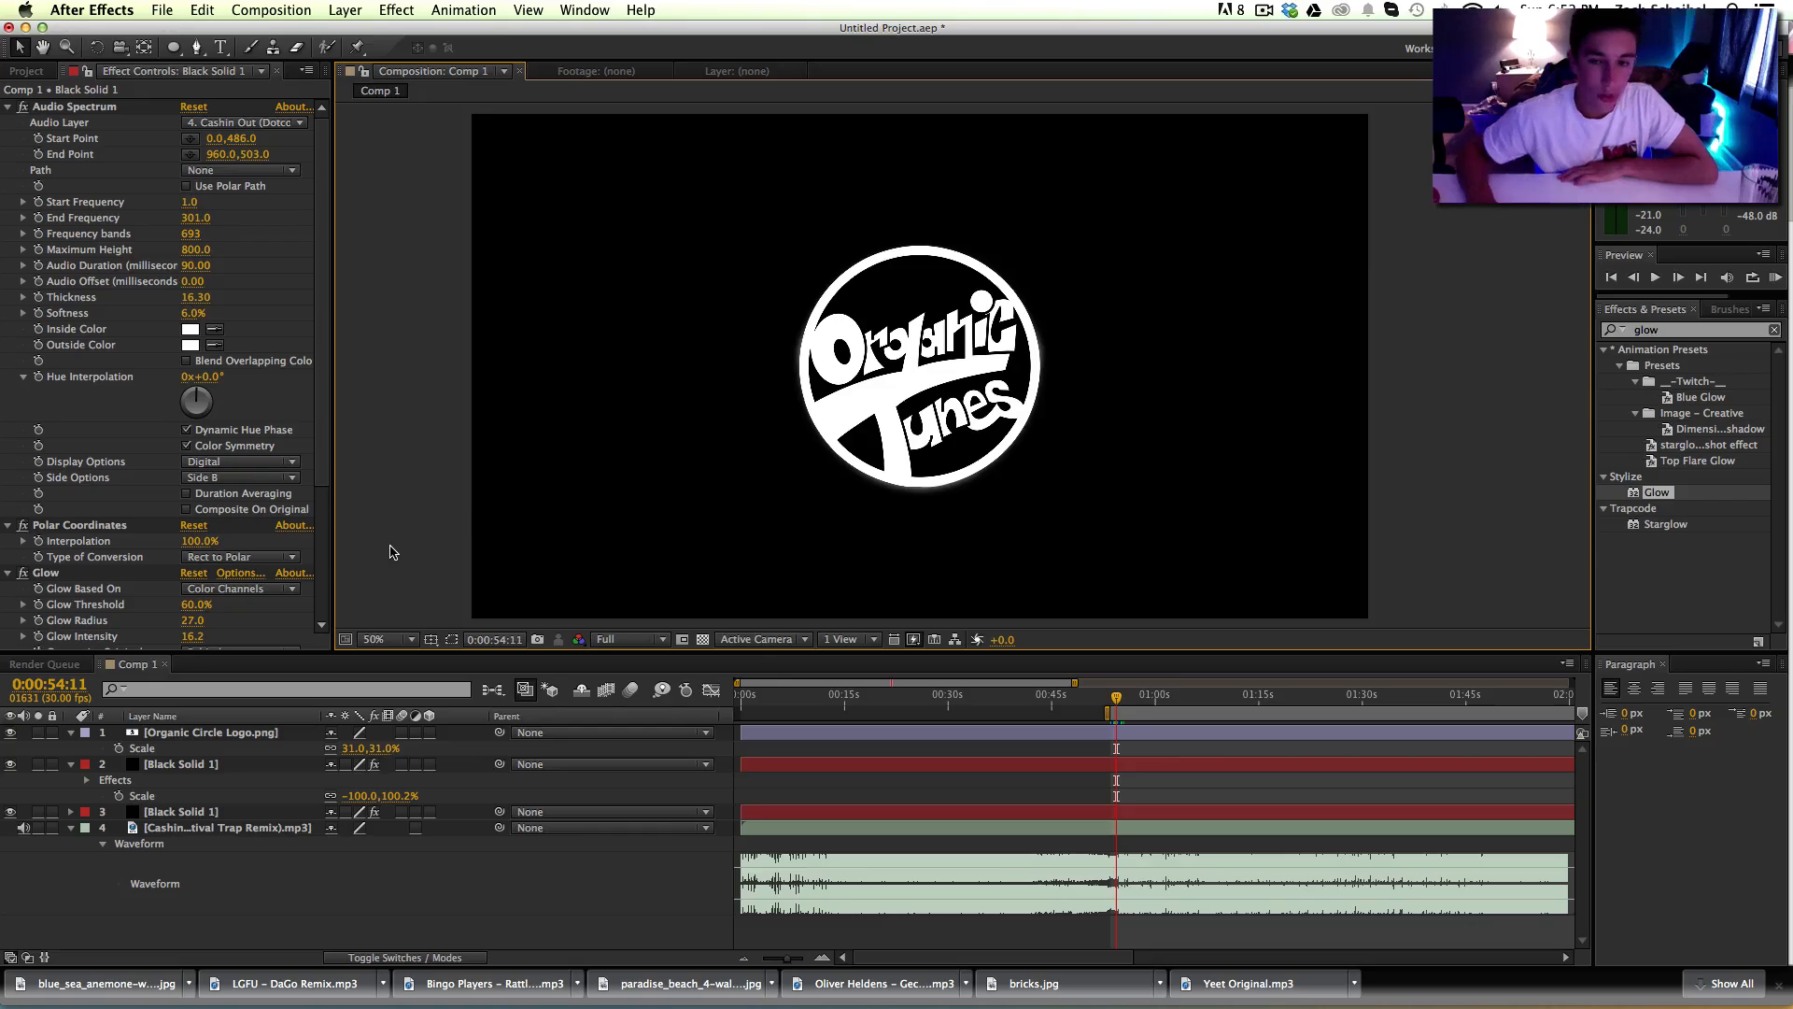
Step: Create a new black solid layer of 1920 x 1080 px with the default name in Comp 1
left_click(175, 764)
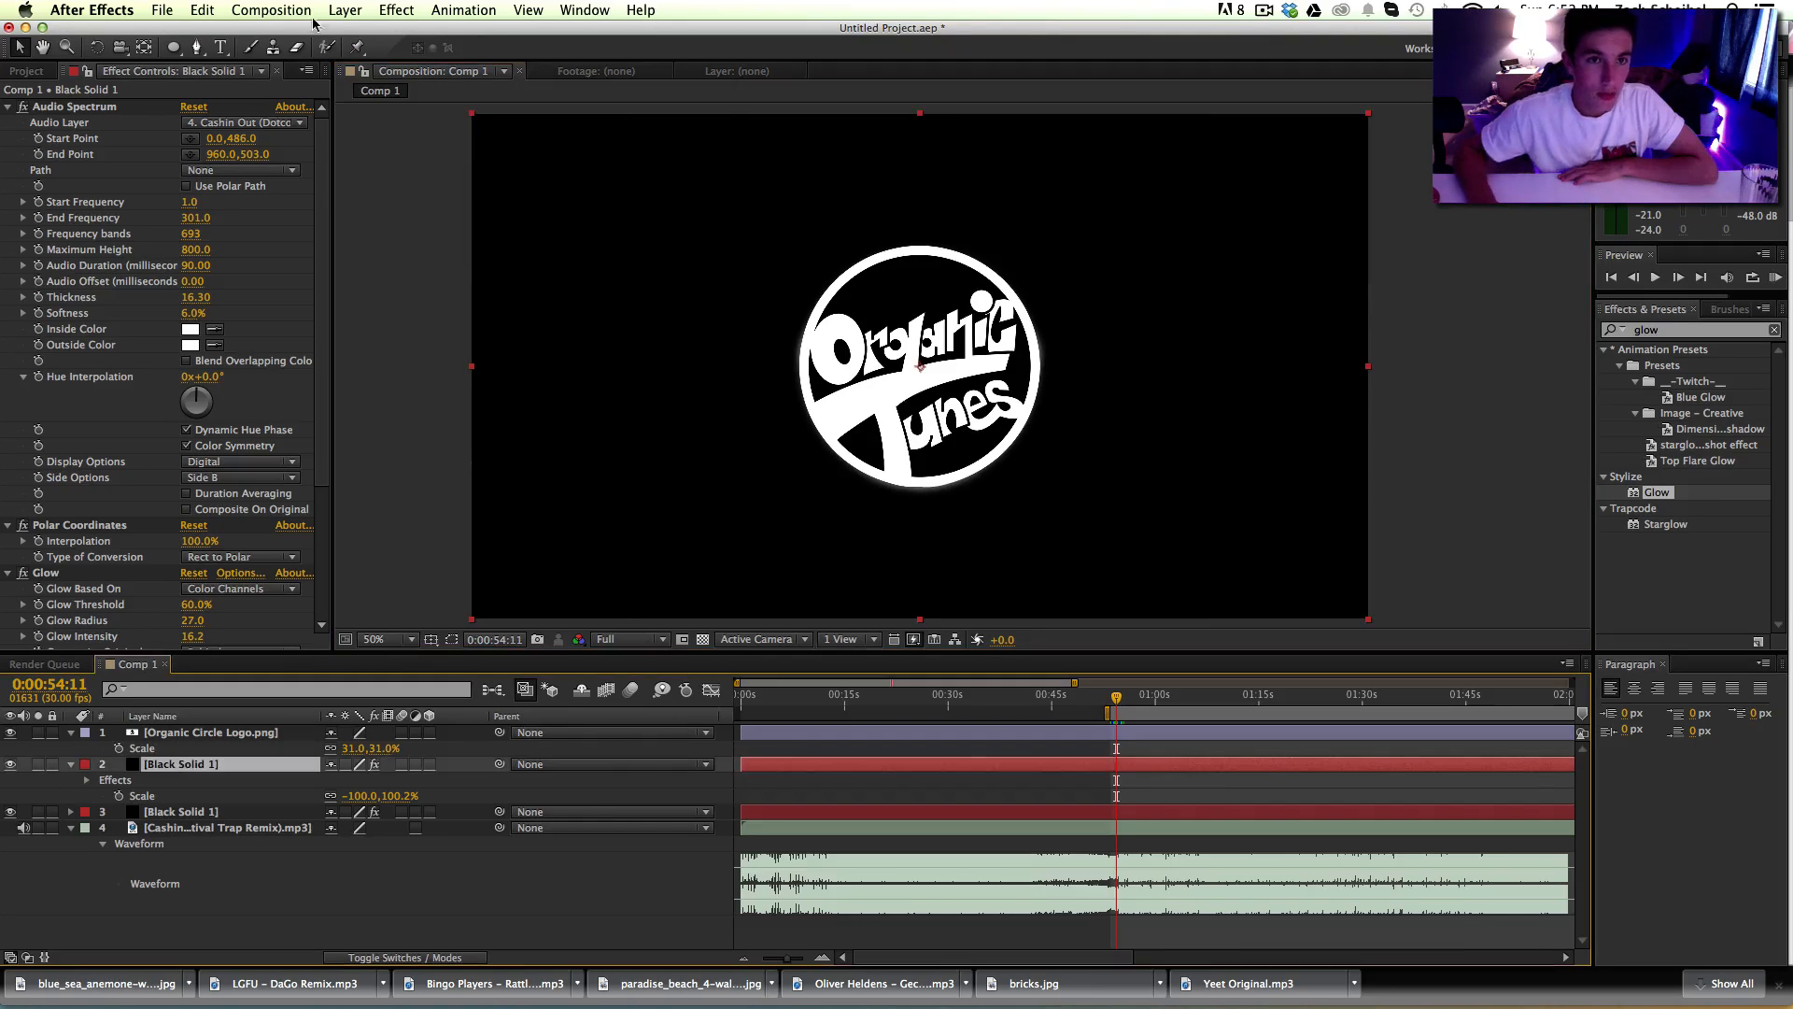
left_click(345, 10)
mouse_move(367, 33)
left_click(616, 51)
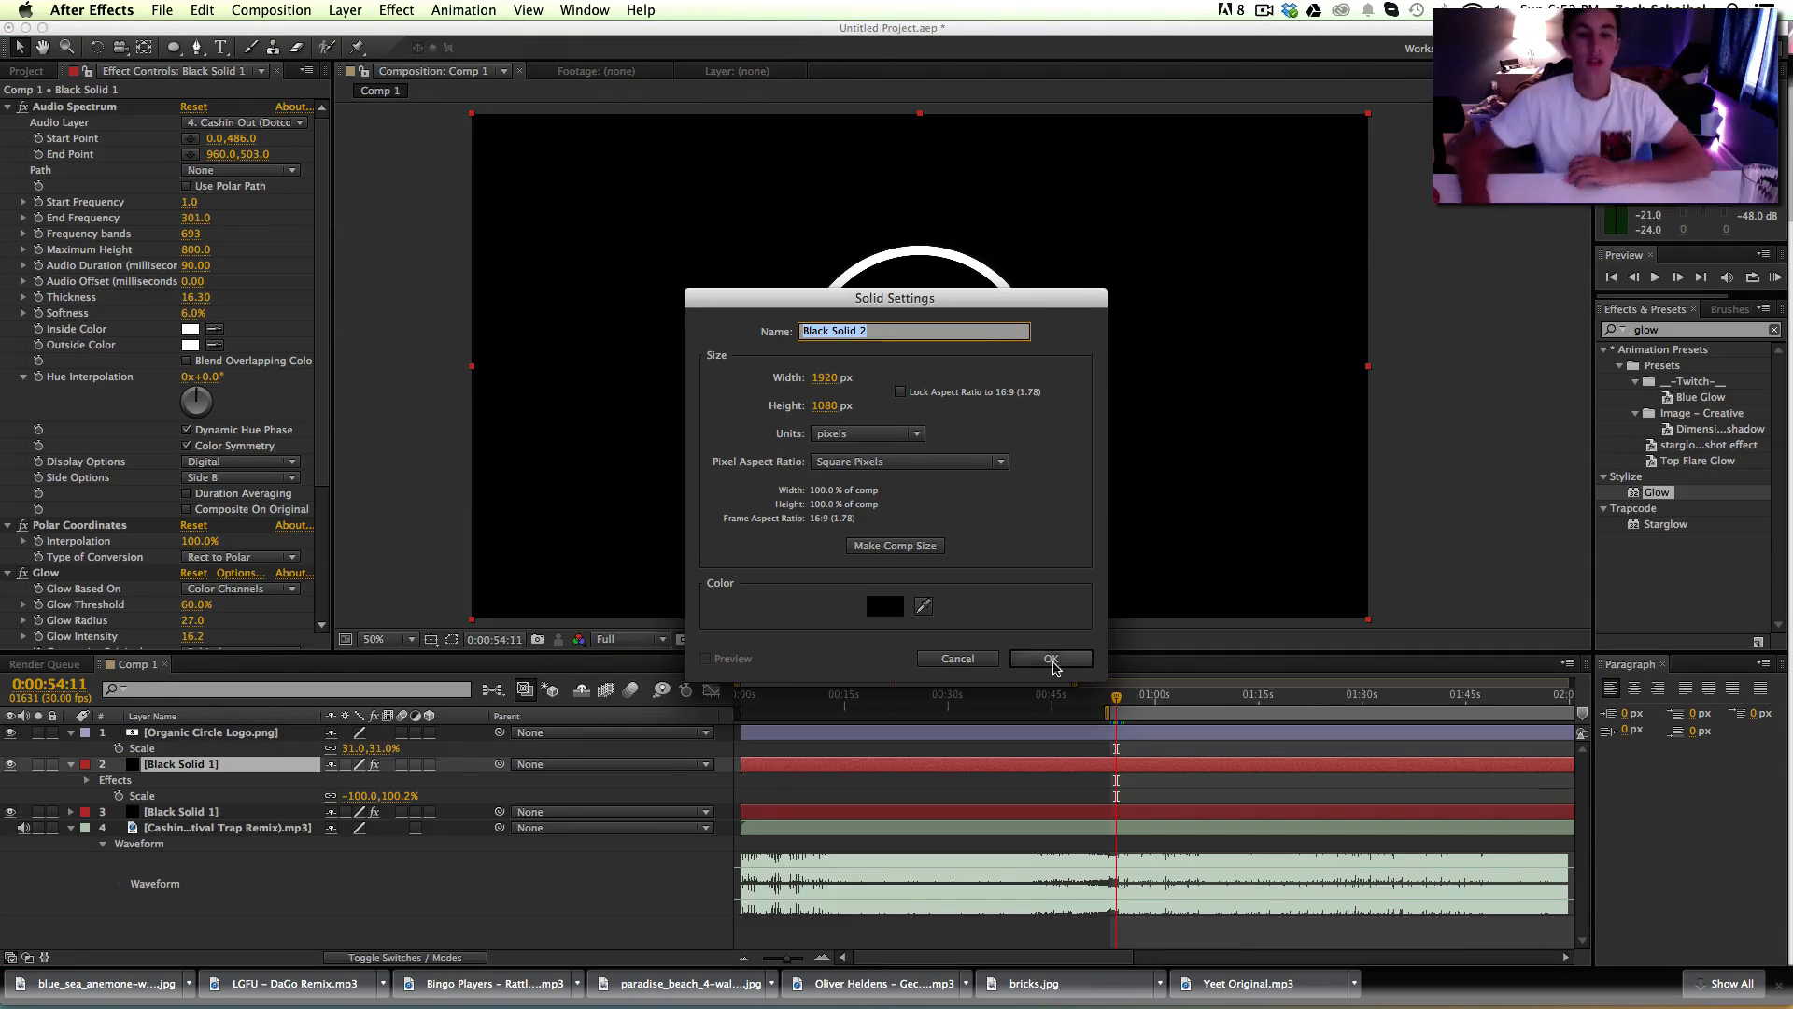
left_click(1050, 658)
Step: Apply Trapcode Sound Keys to Black Solid 2 and set its Audio Layer to Cashin Out (Dotcoms Festival Trap Remix).mp3
left_click(464, 10)
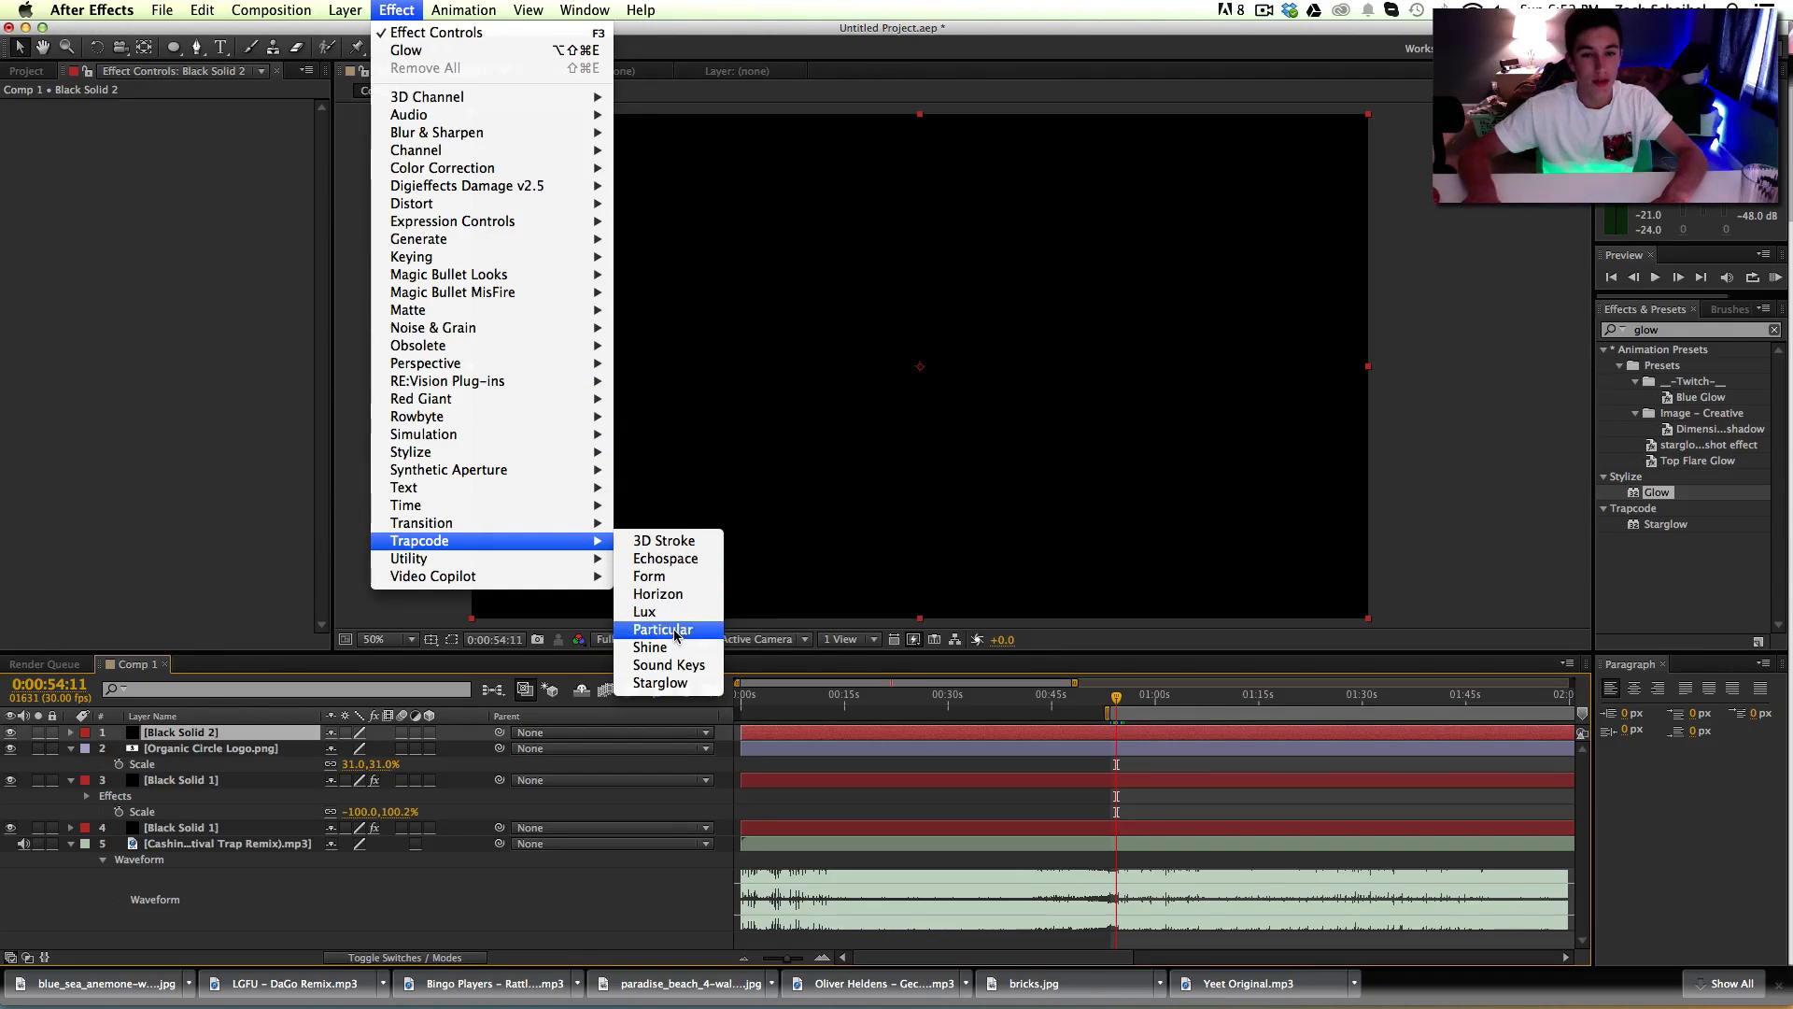
left_click(678, 664)
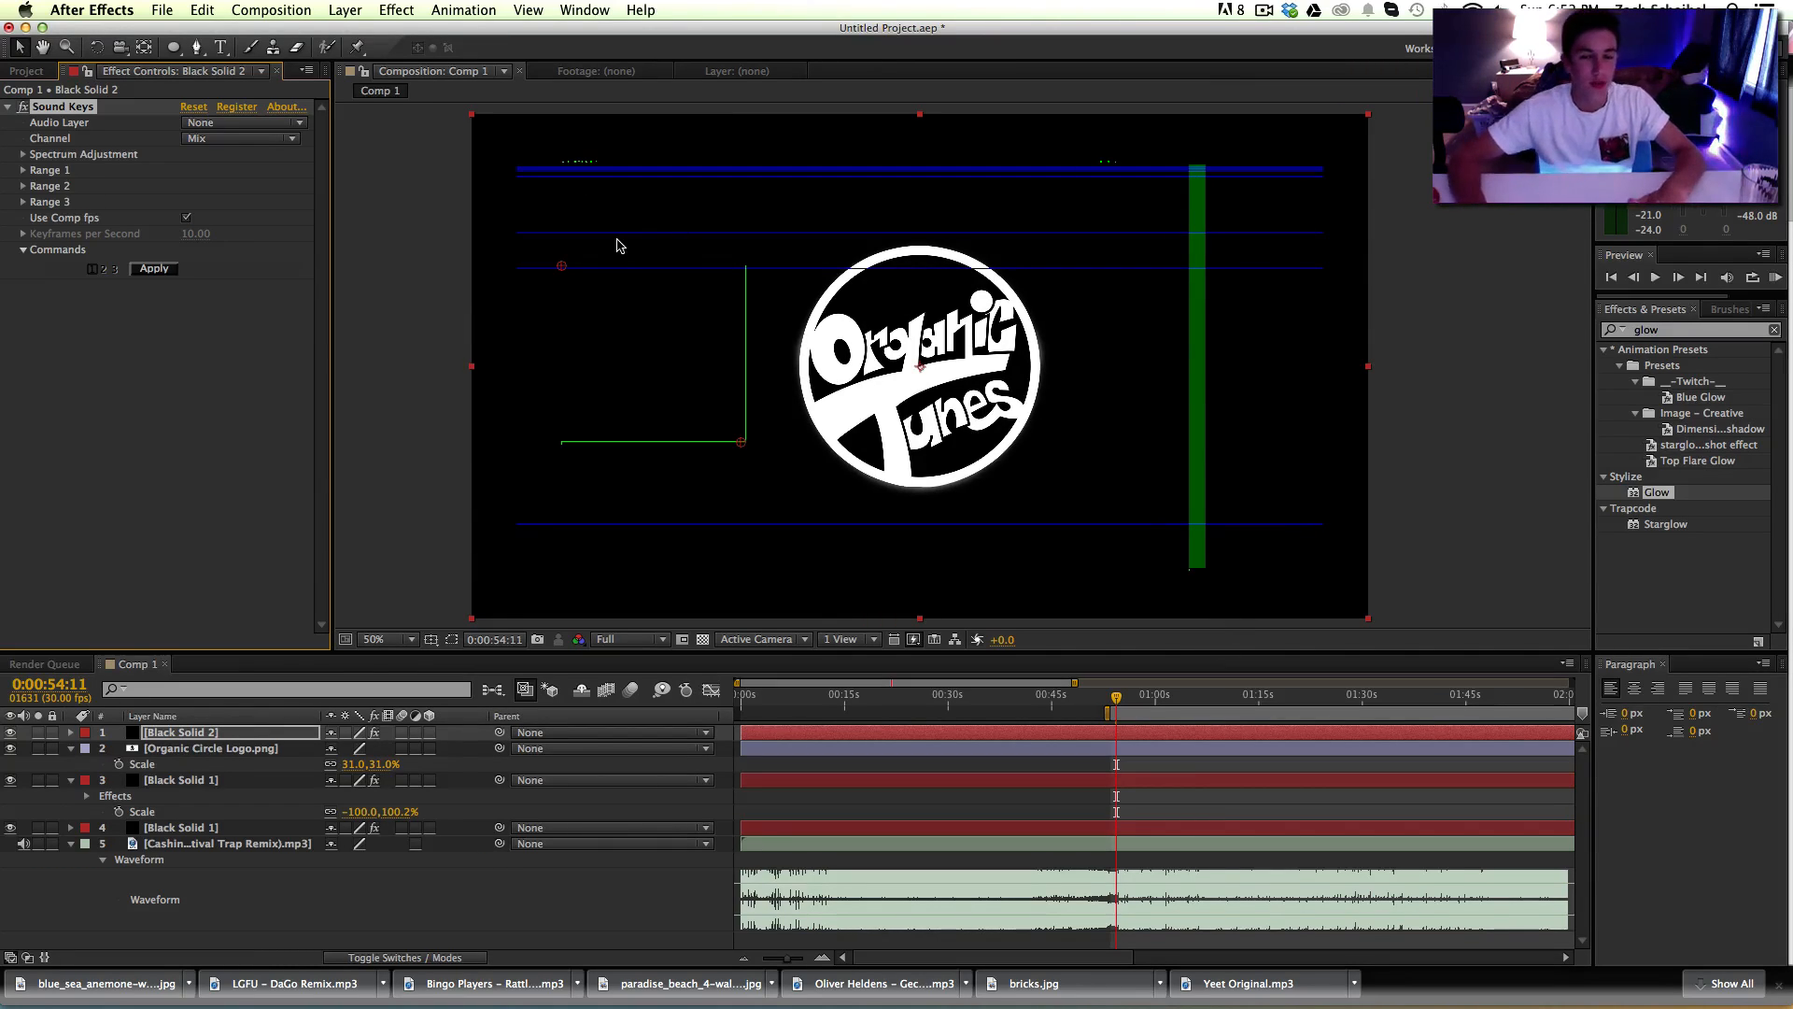
left_click(257, 128)
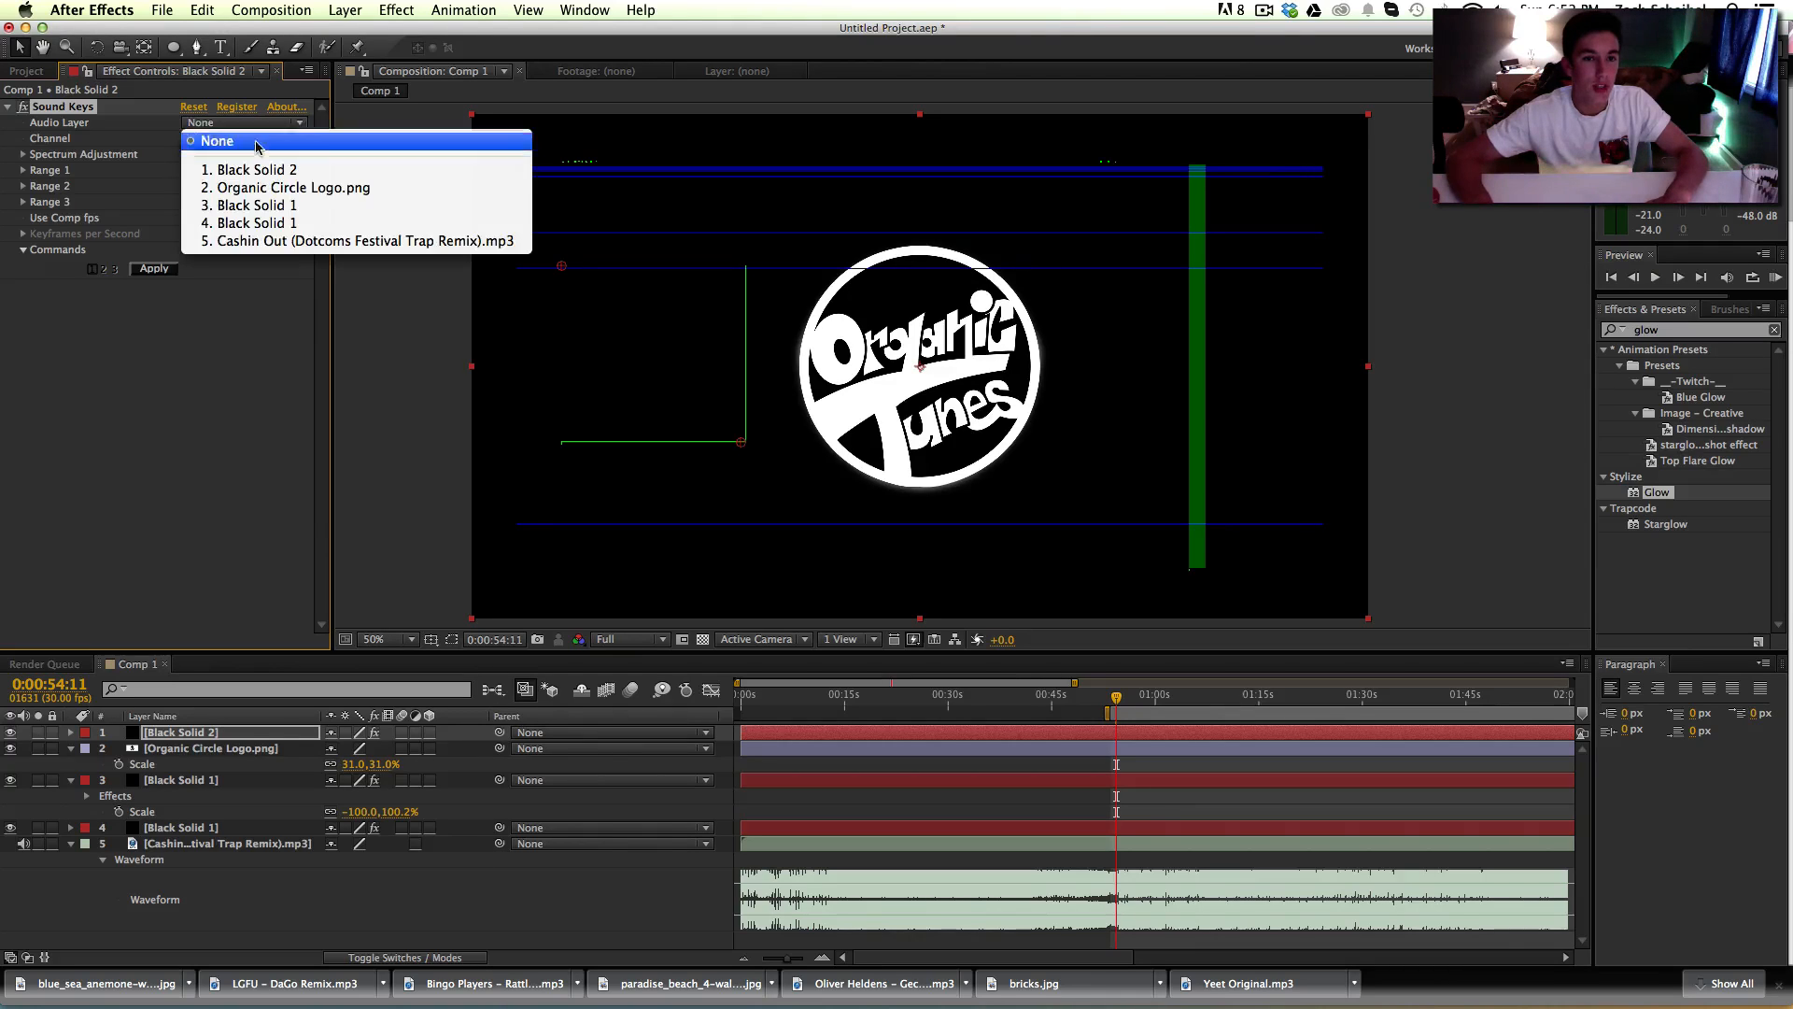
left_click(277, 241)
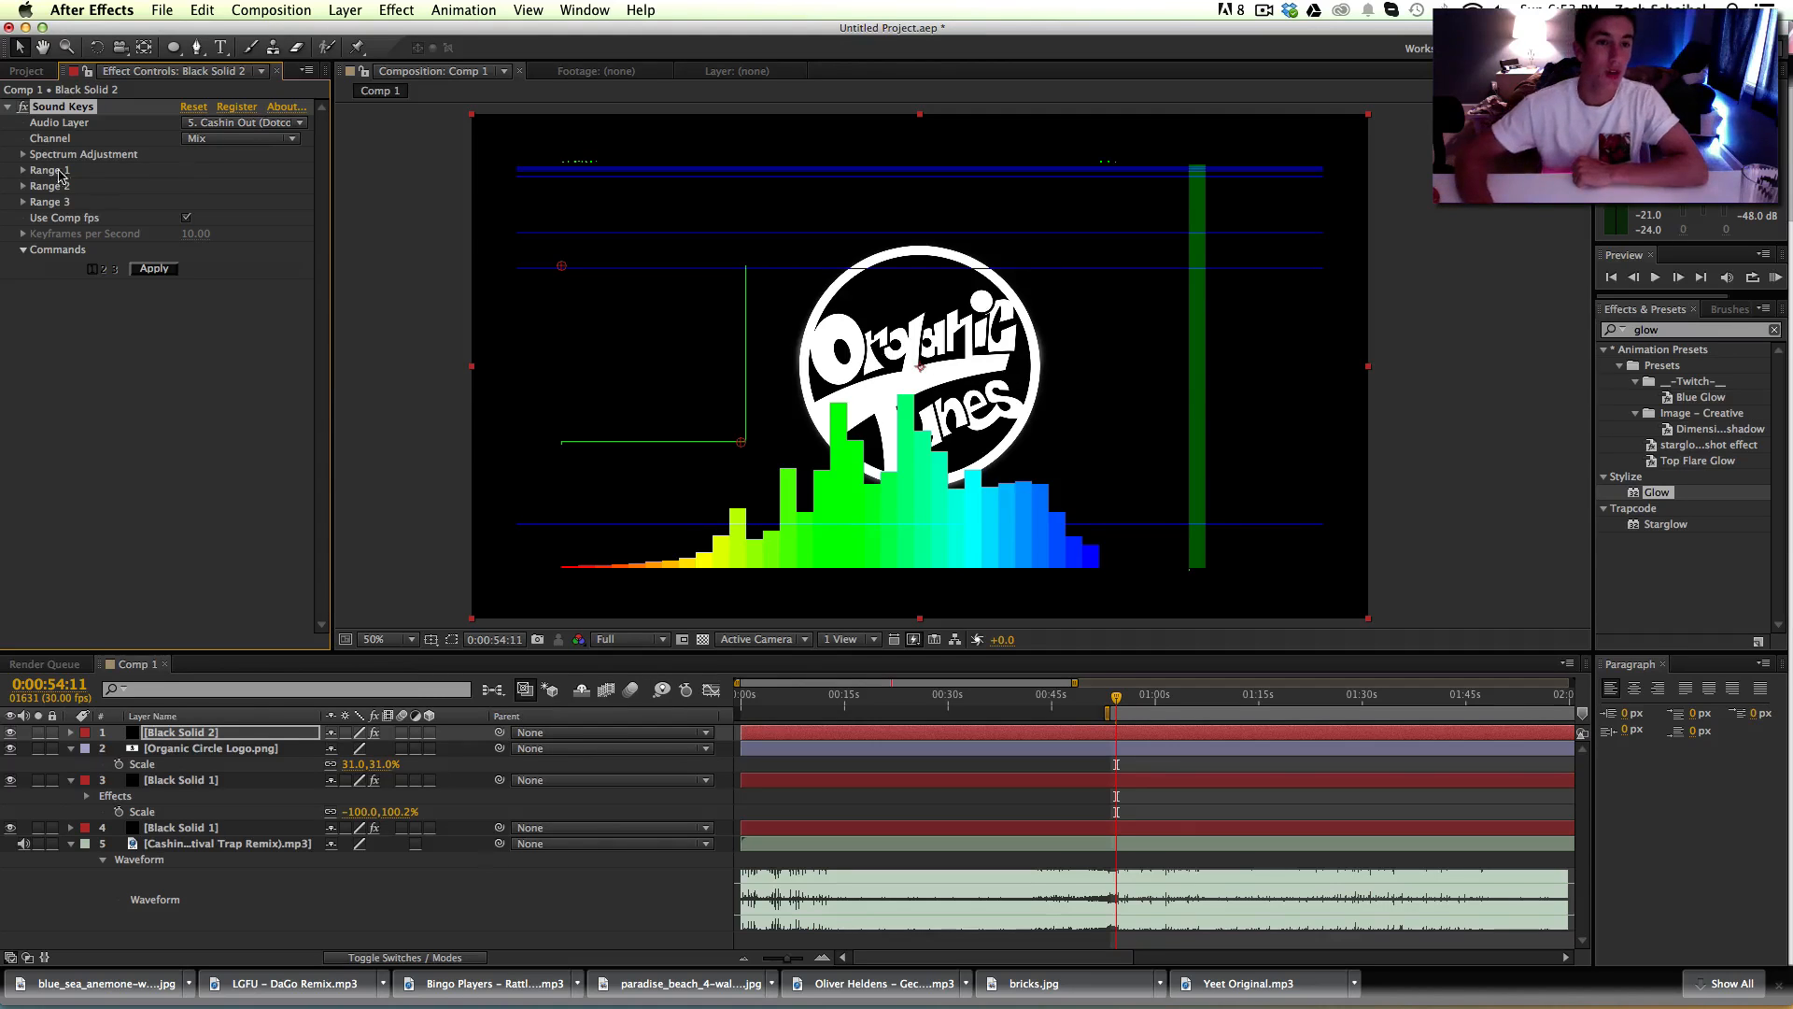
left_click(24, 155)
left_click(23, 155)
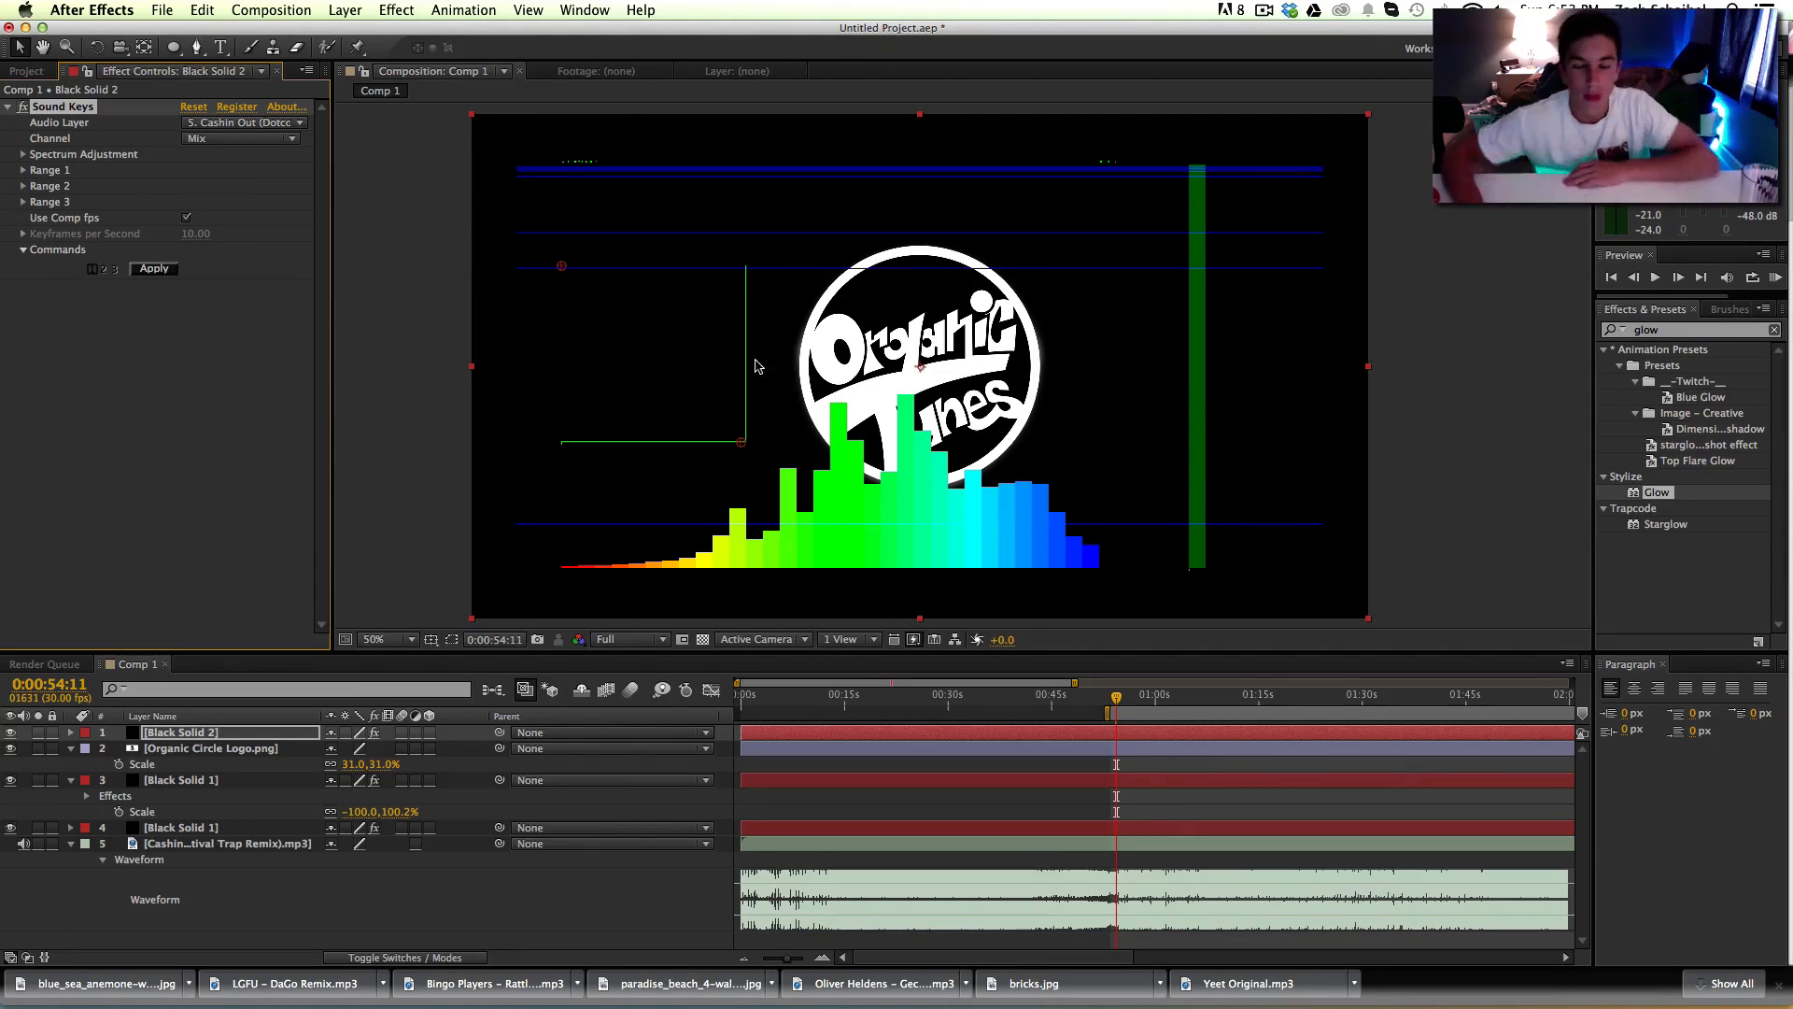
Step: Start the work area just before 0:00:55:00, zoom the timeline in around it and set the current time to 0:00:52:29
left_click_drag(1108, 712, 1069, 713)
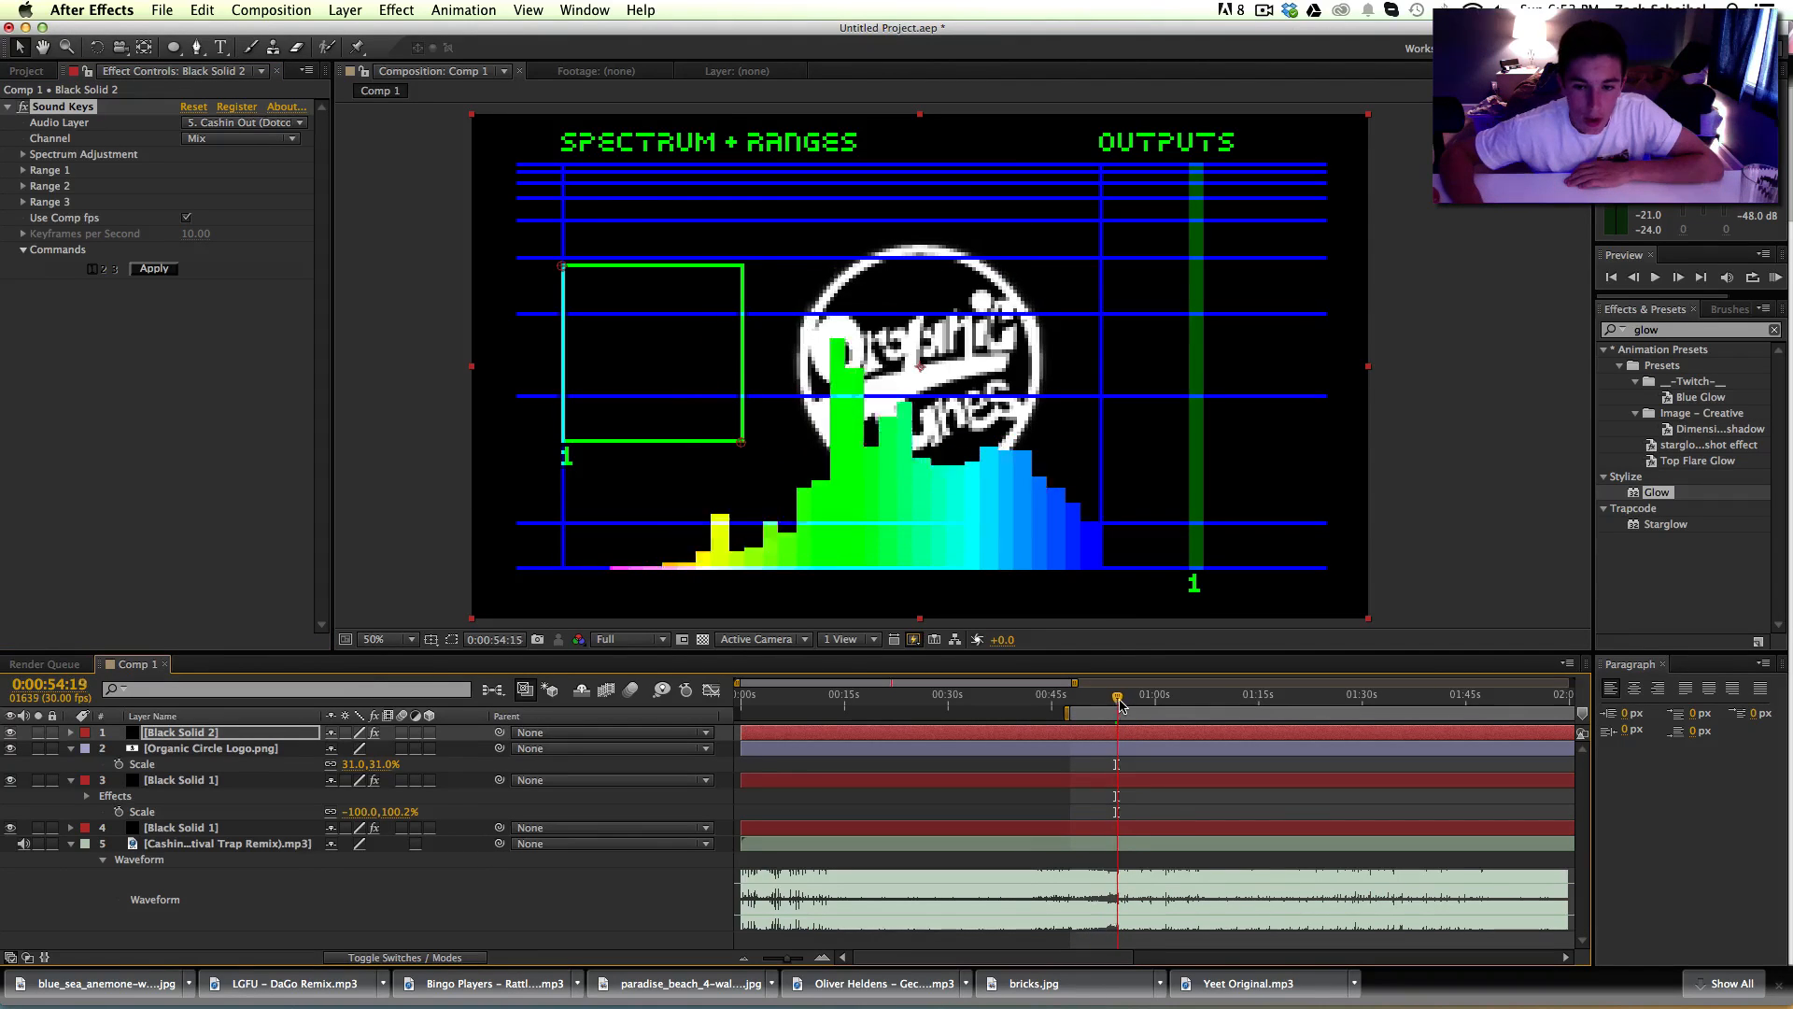
left_click(1121, 699)
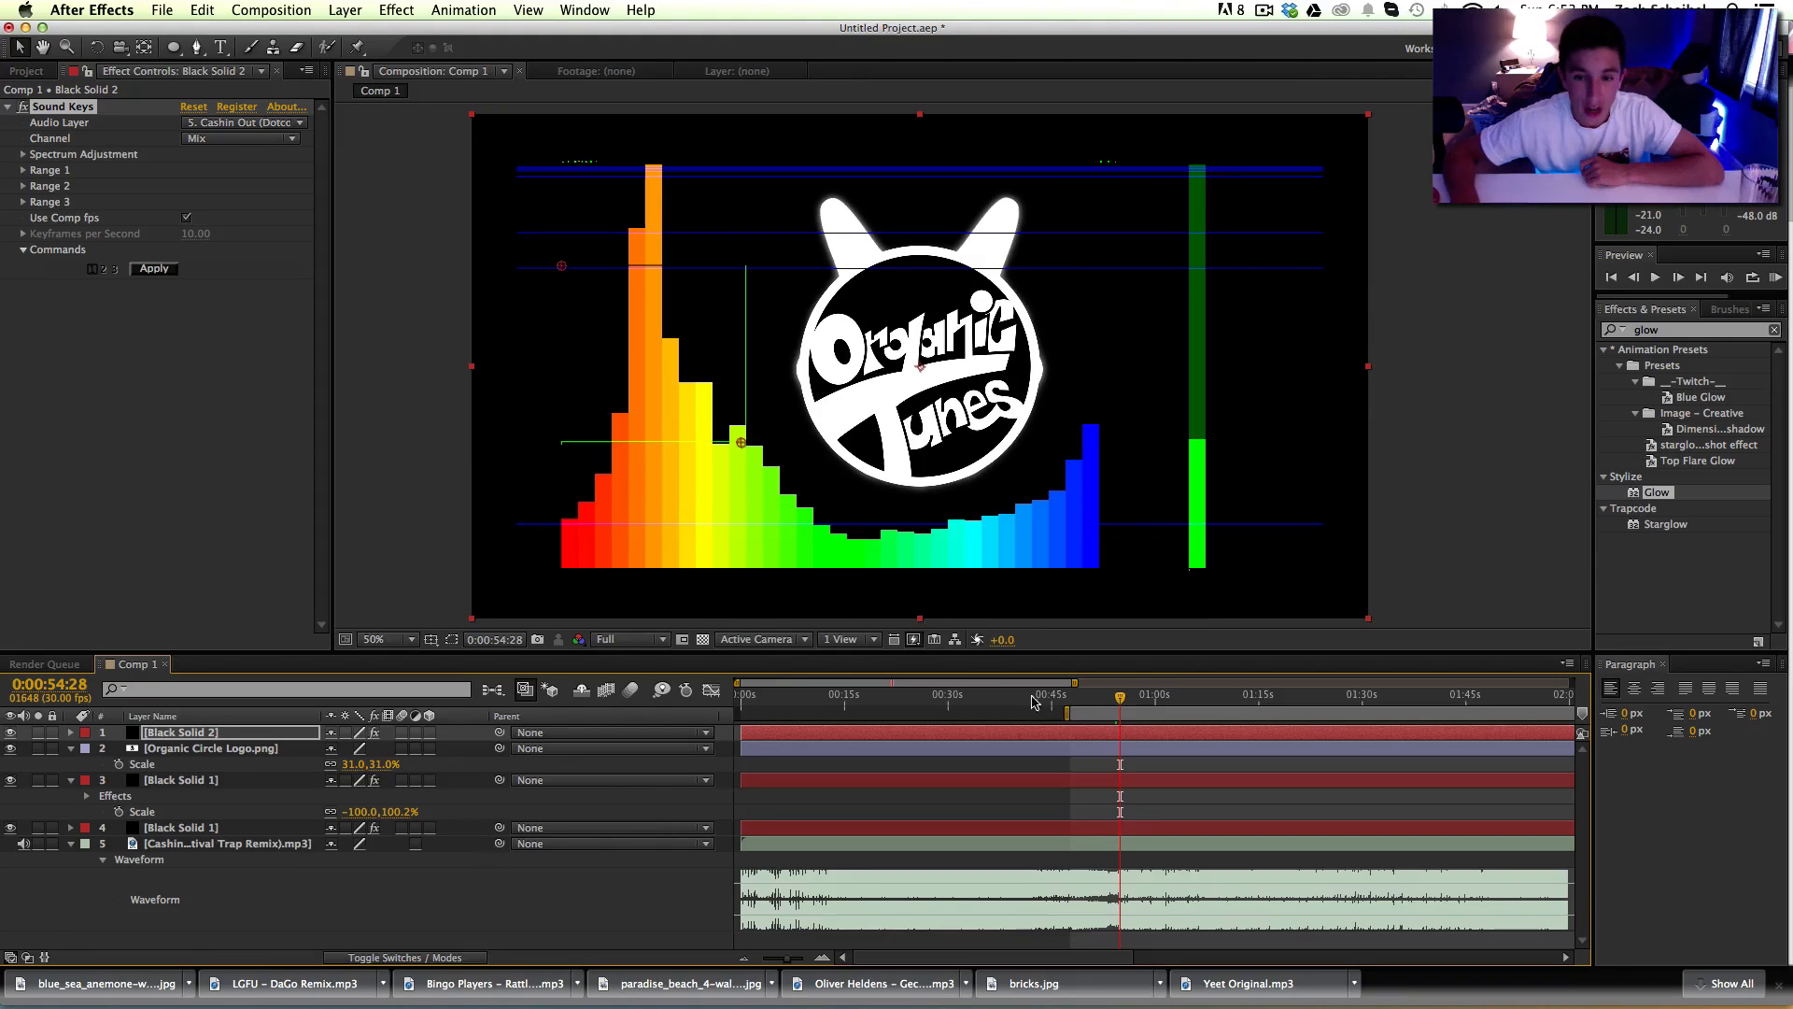
left_click_drag(740, 684, 888, 685)
left_click_drag(1073, 684, 937, 701)
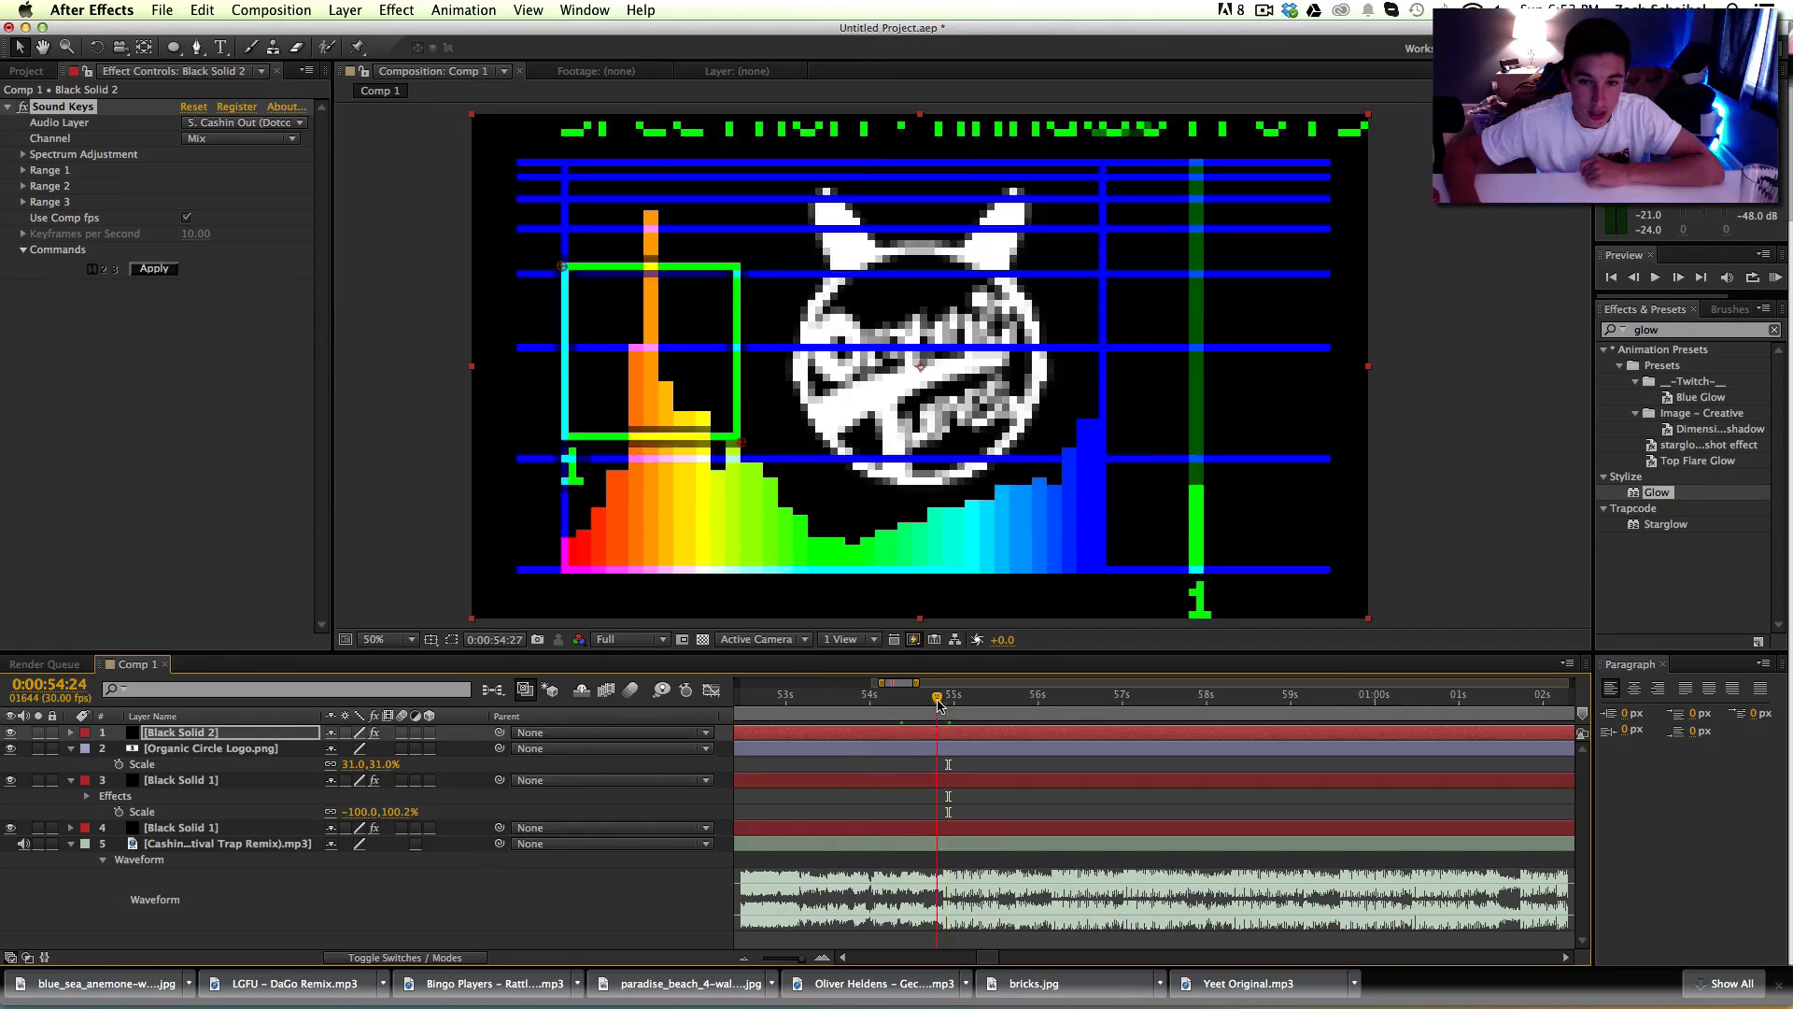
scroll(914, 729, "left", 10)
scroll(914, 729, "right", 5)
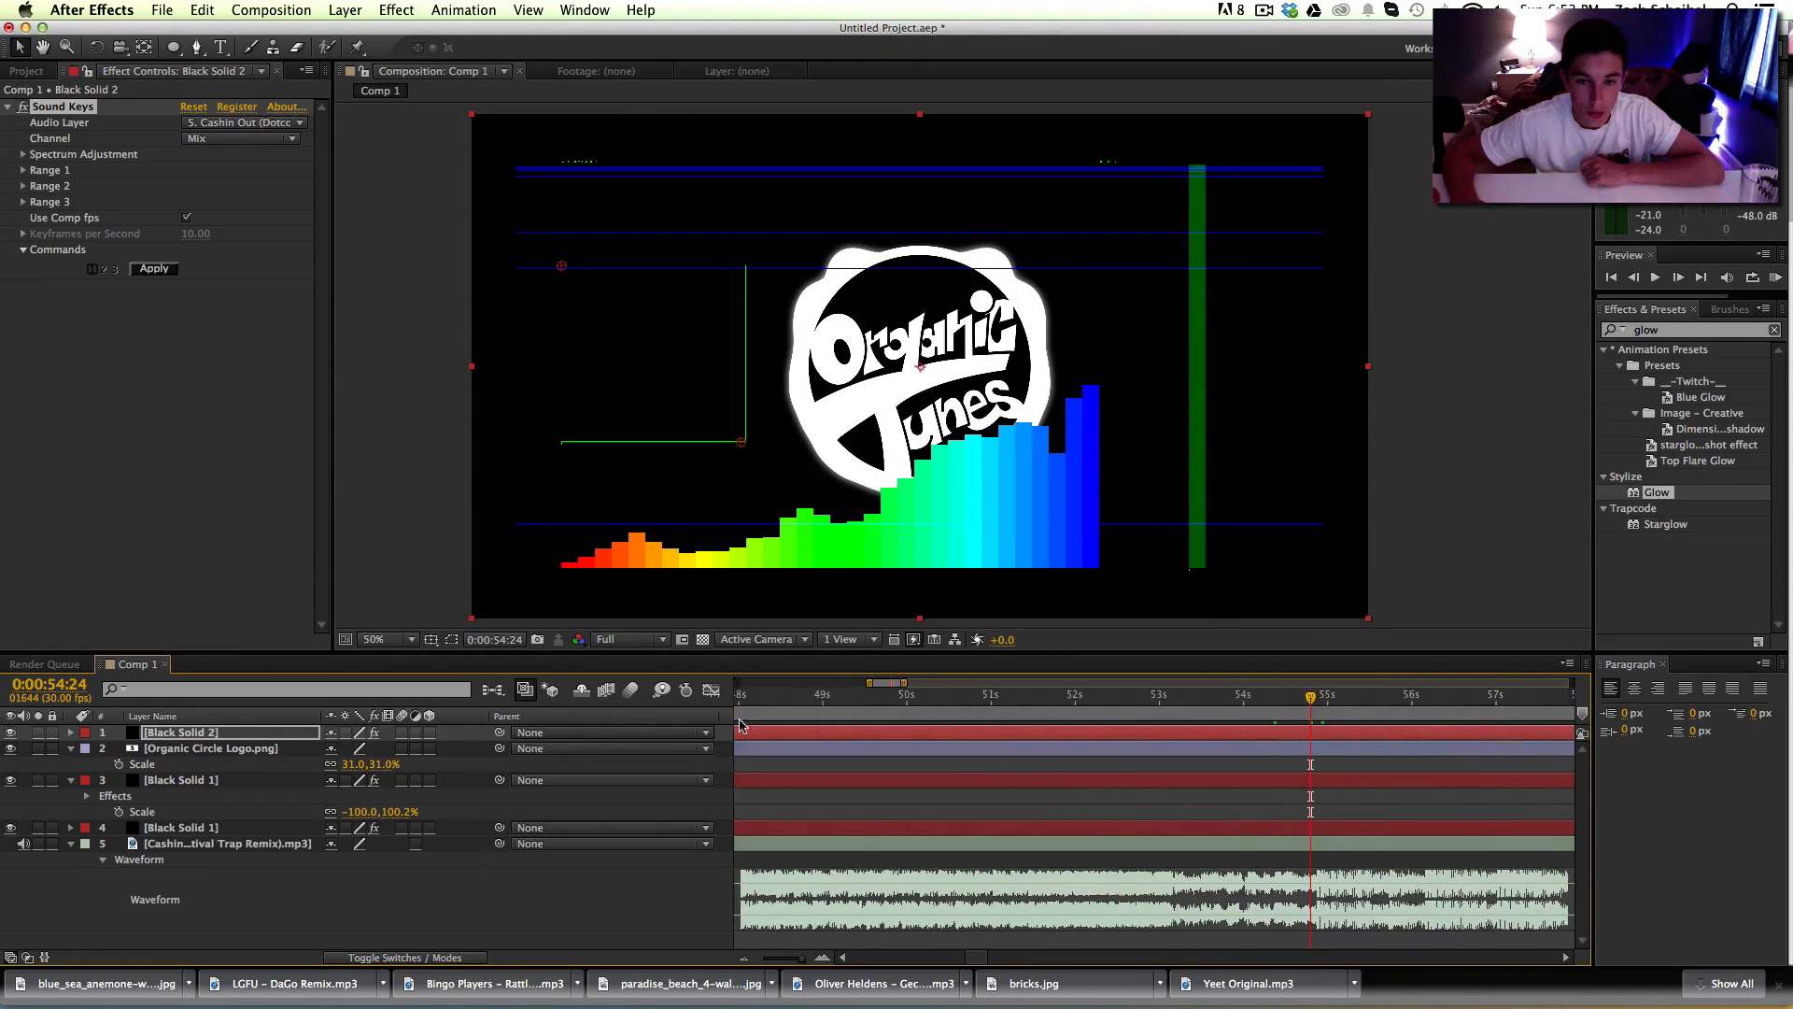
scroll(823, 712, "right", 5)
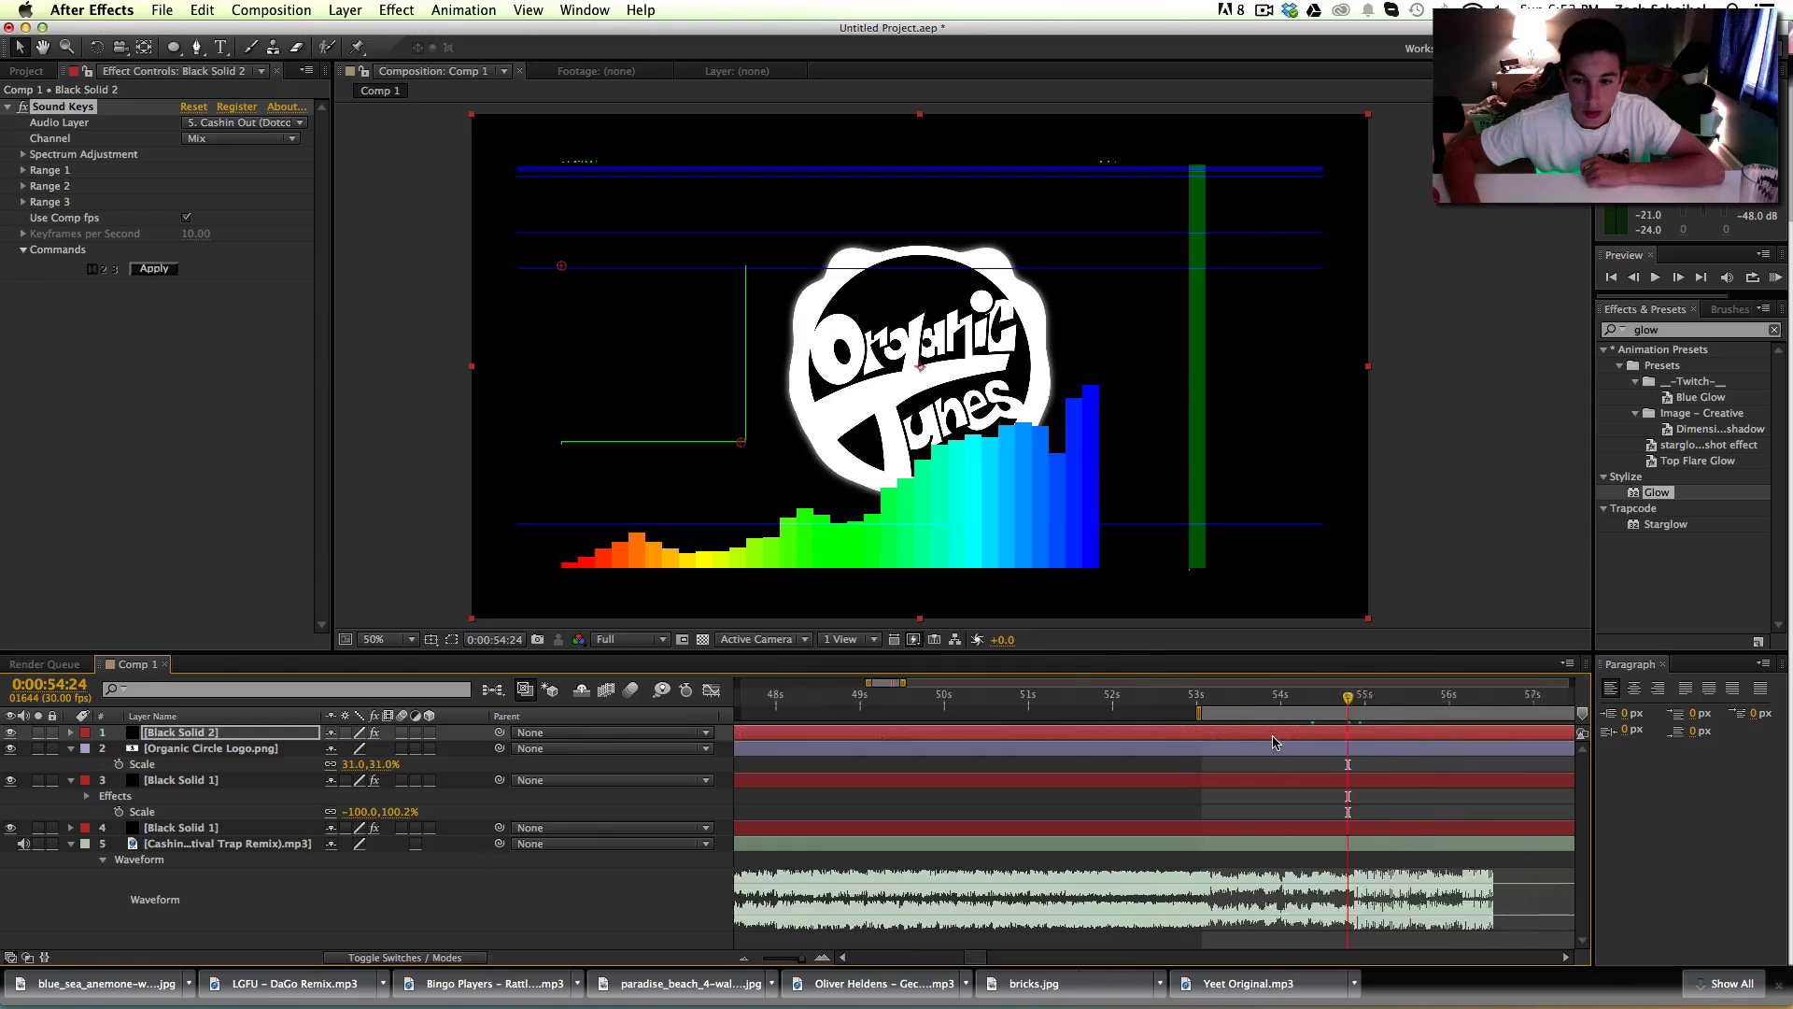
left_click(823, 712)
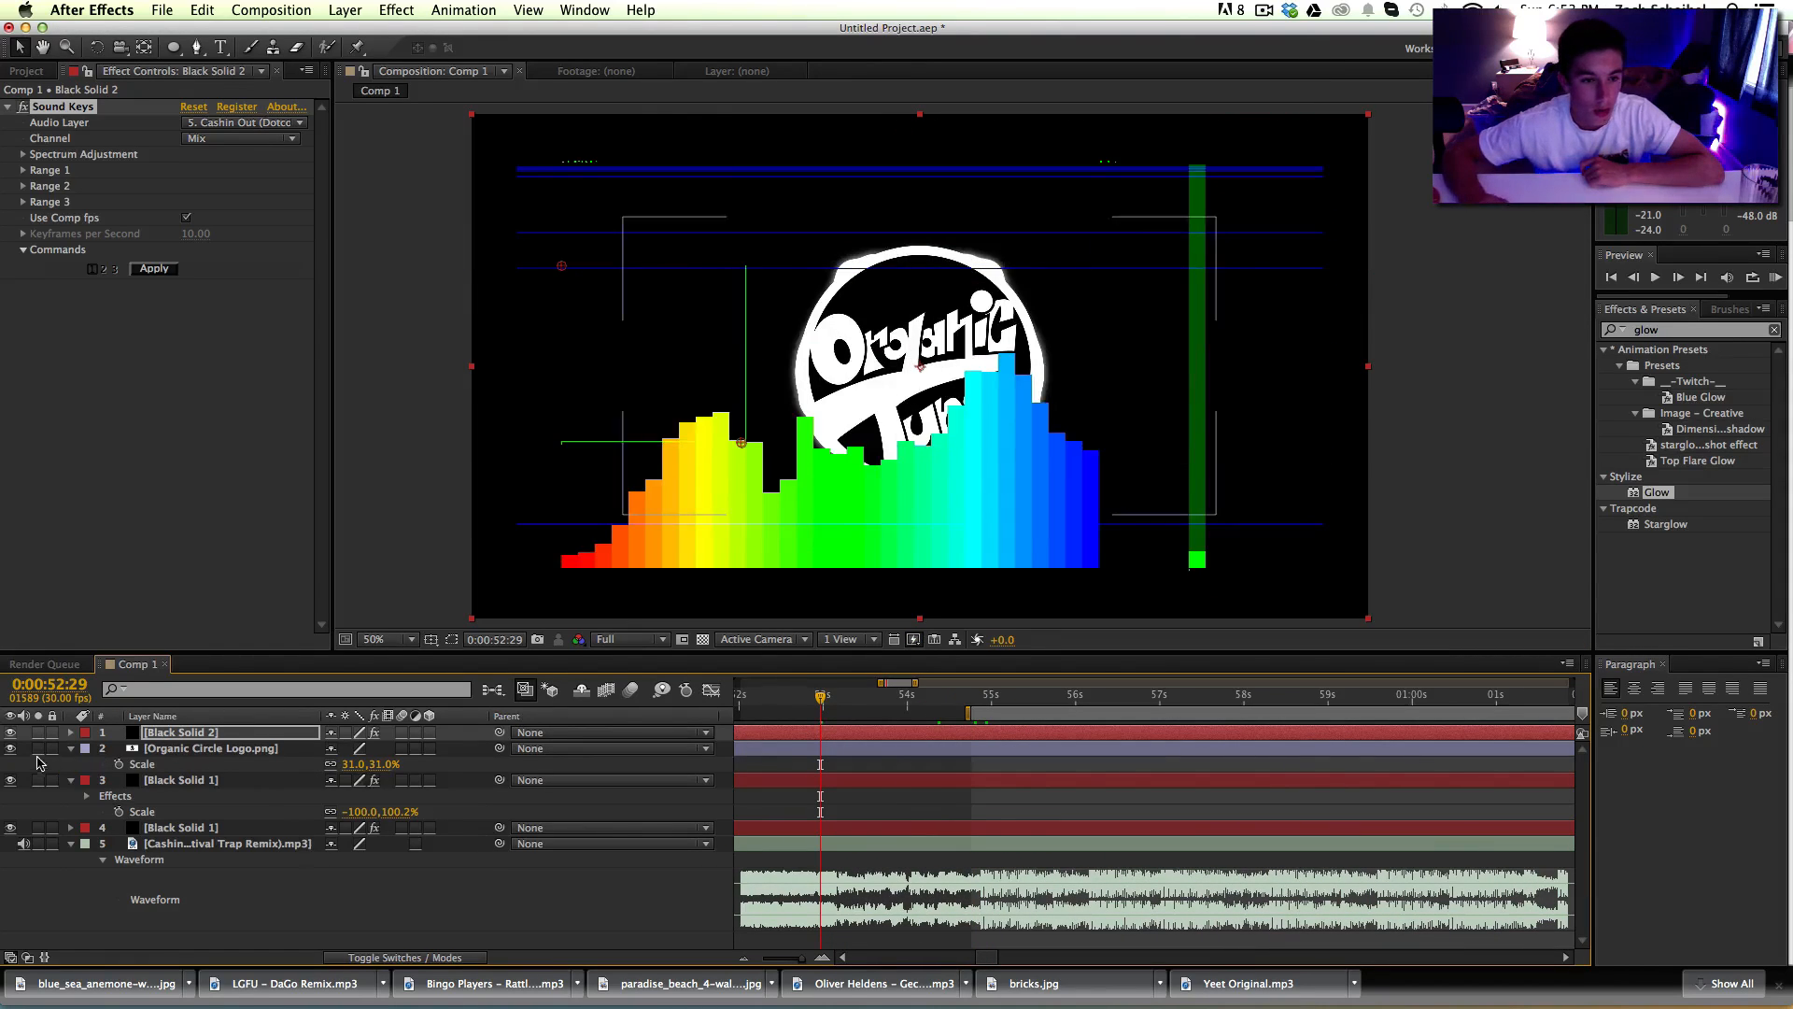
Step: Hide the Organic Circle Logo and both Black Solid 1 layers and RAM preview the Sound Keys spectrum alone
left_click(10, 780)
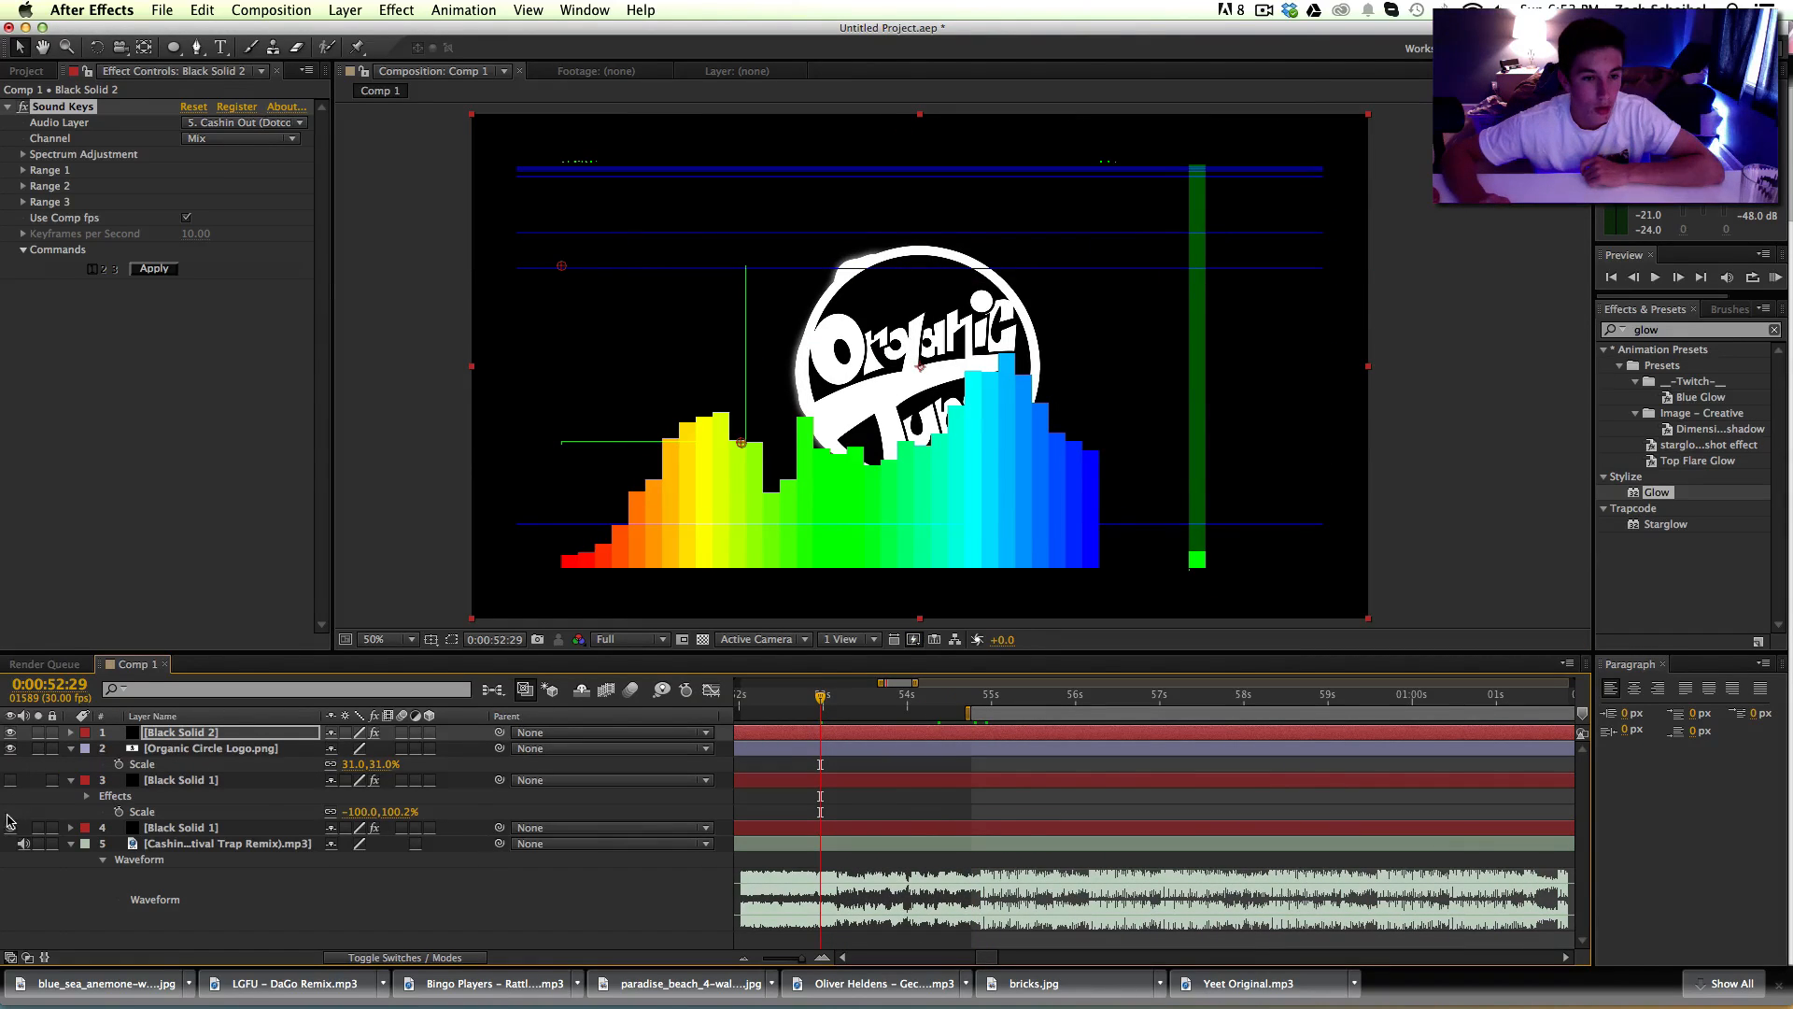
left_click(10, 748)
left_click(1775, 277)
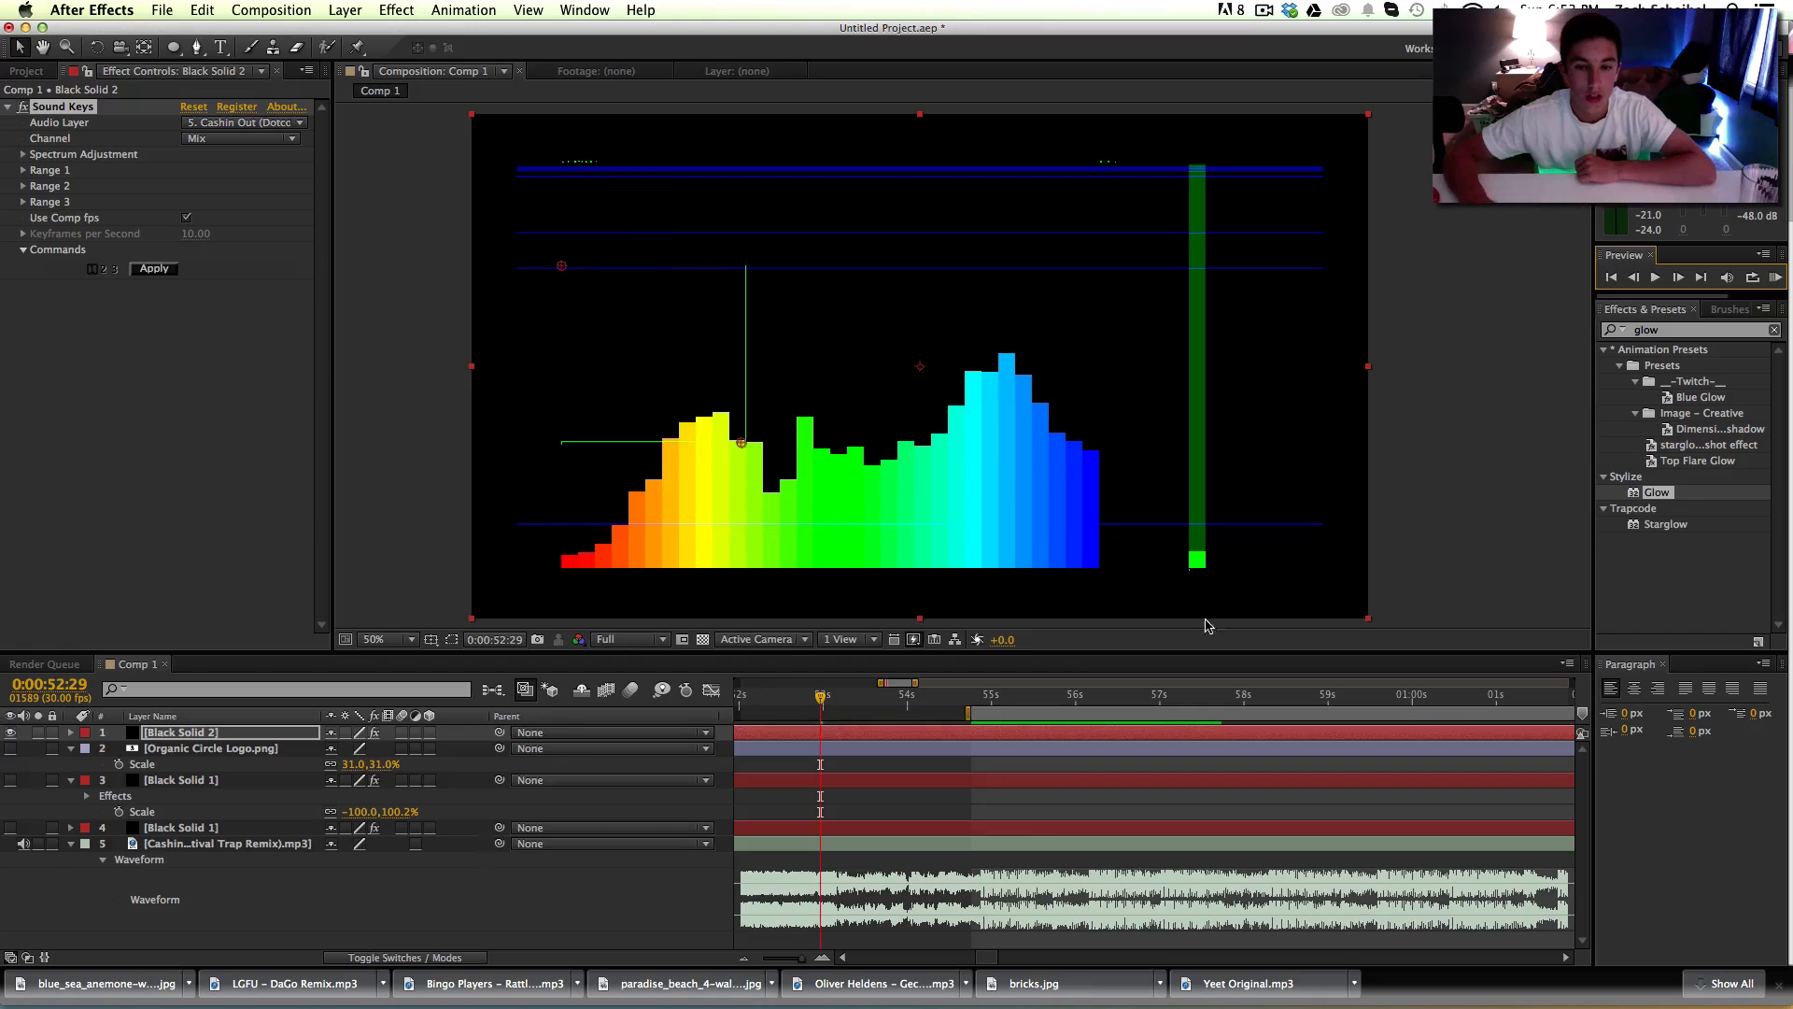
Step: At 0:00:55:00, fit the Sound Keys Range 1 box around the tall orange bass bars at full height and apply the effect to generate keyframes
left_click(983, 700)
left_click_drag(982, 701, 991, 699)
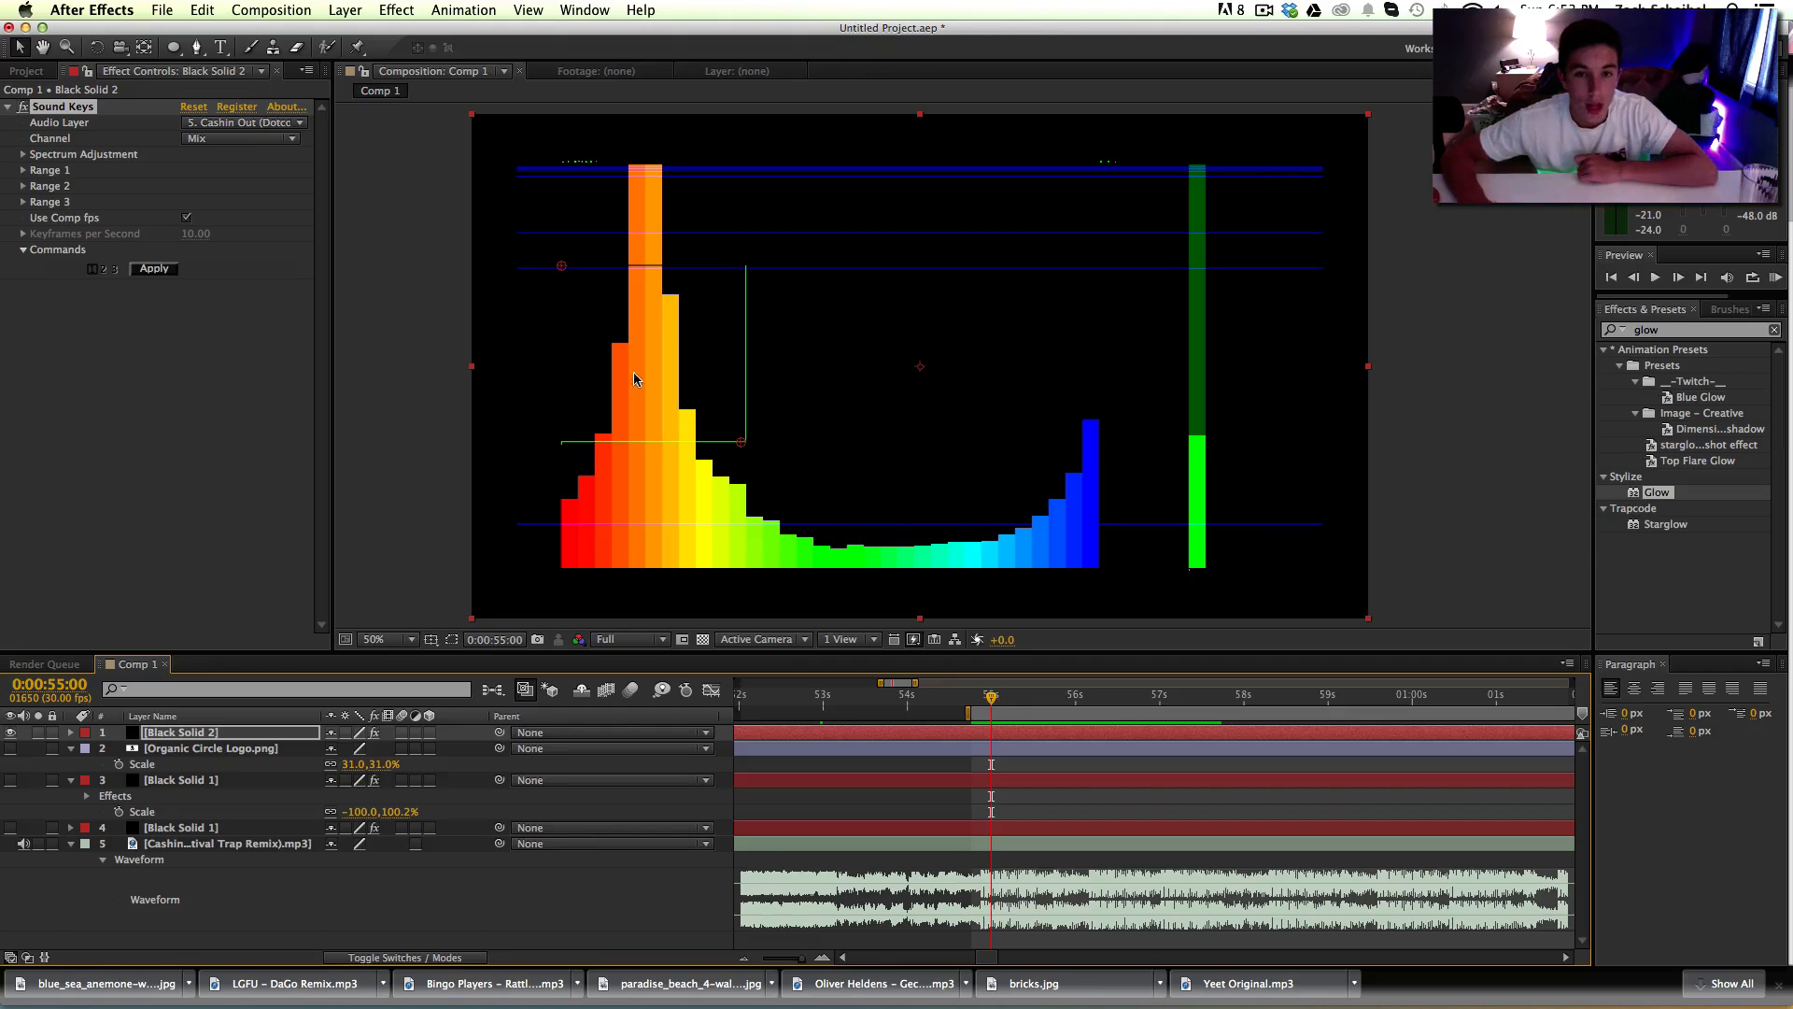
left_click_drag(742, 442, 695, 462)
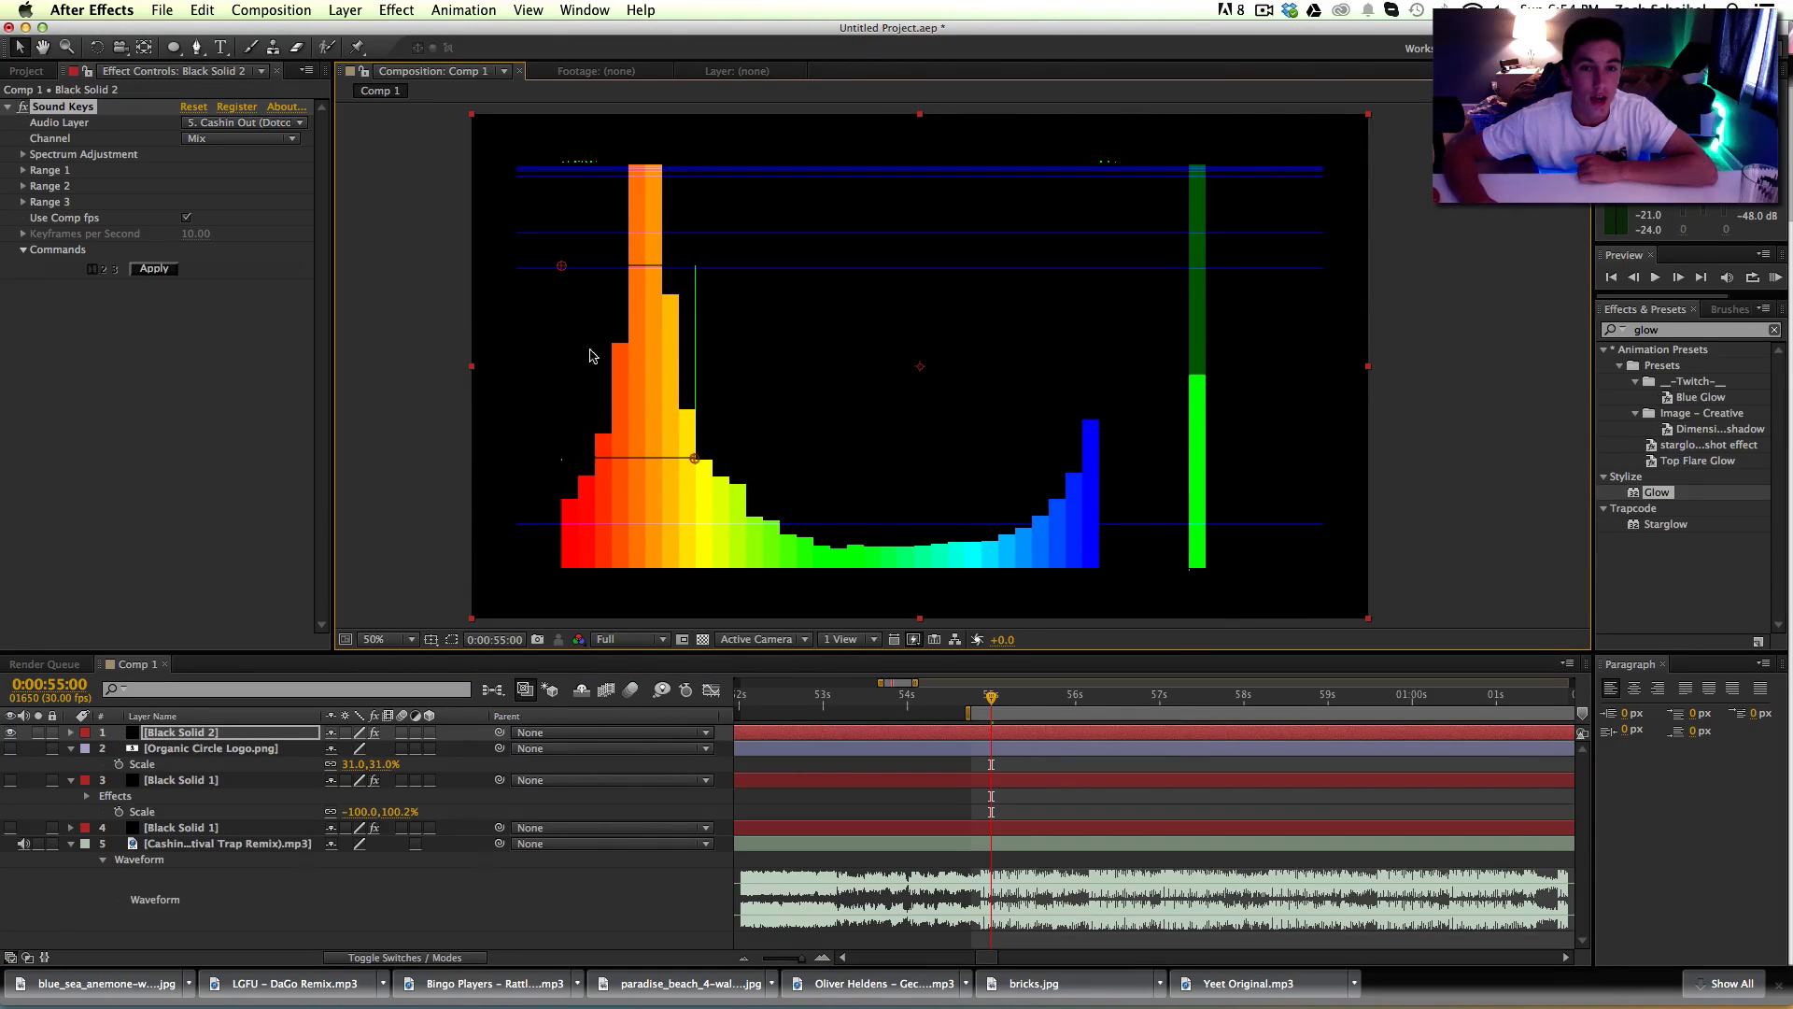
left_click_drag(562, 266, 629, 271)
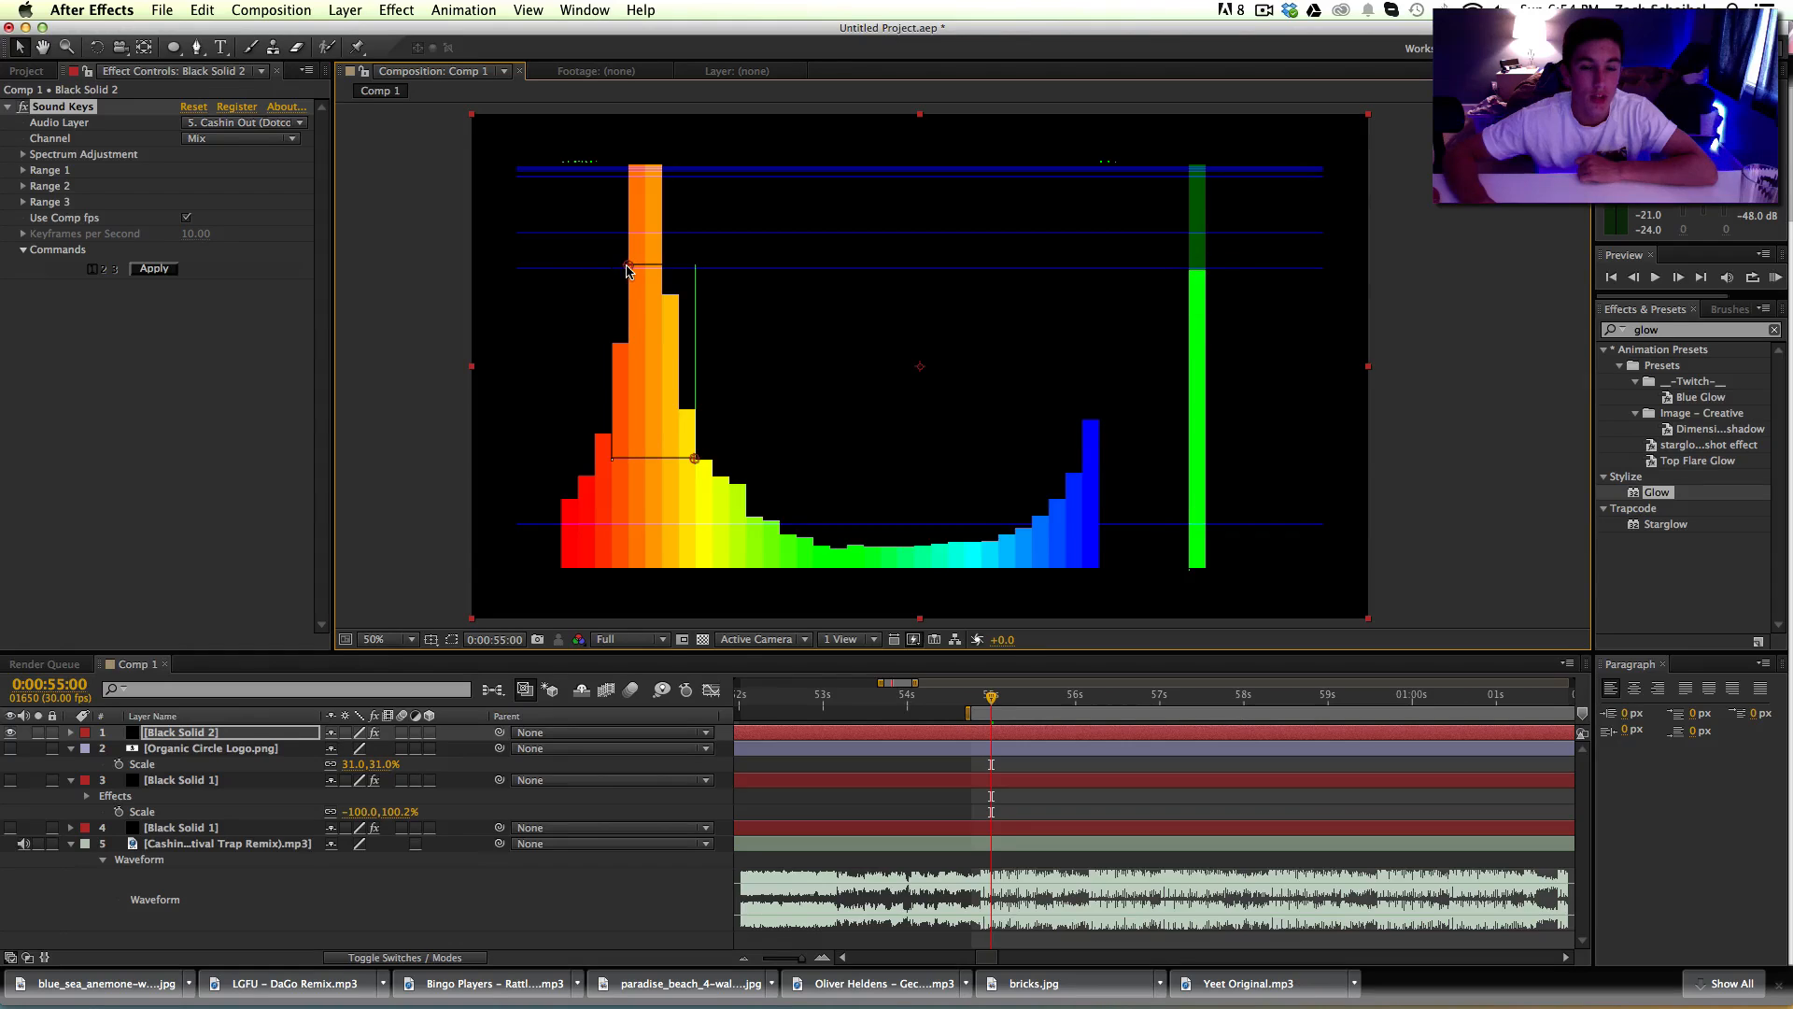
left_click_drag(695, 459, 672, 584)
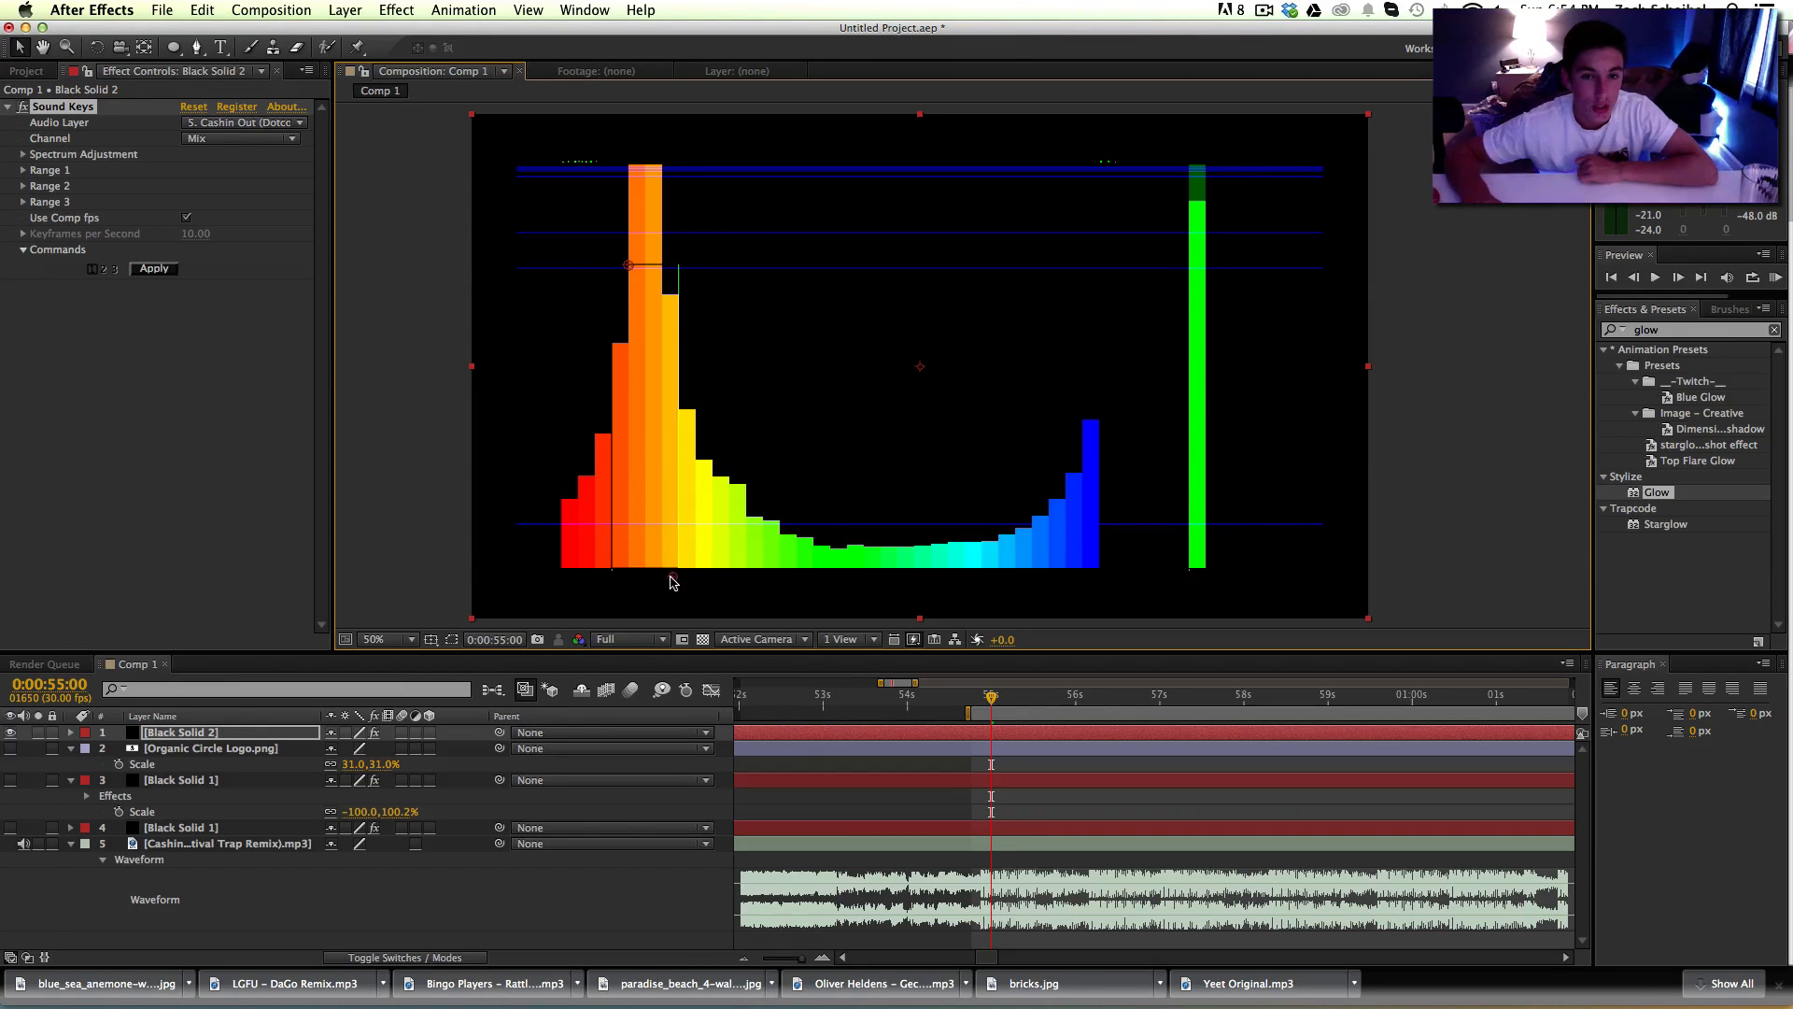
left_click_drag(629, 267, 628, 168)
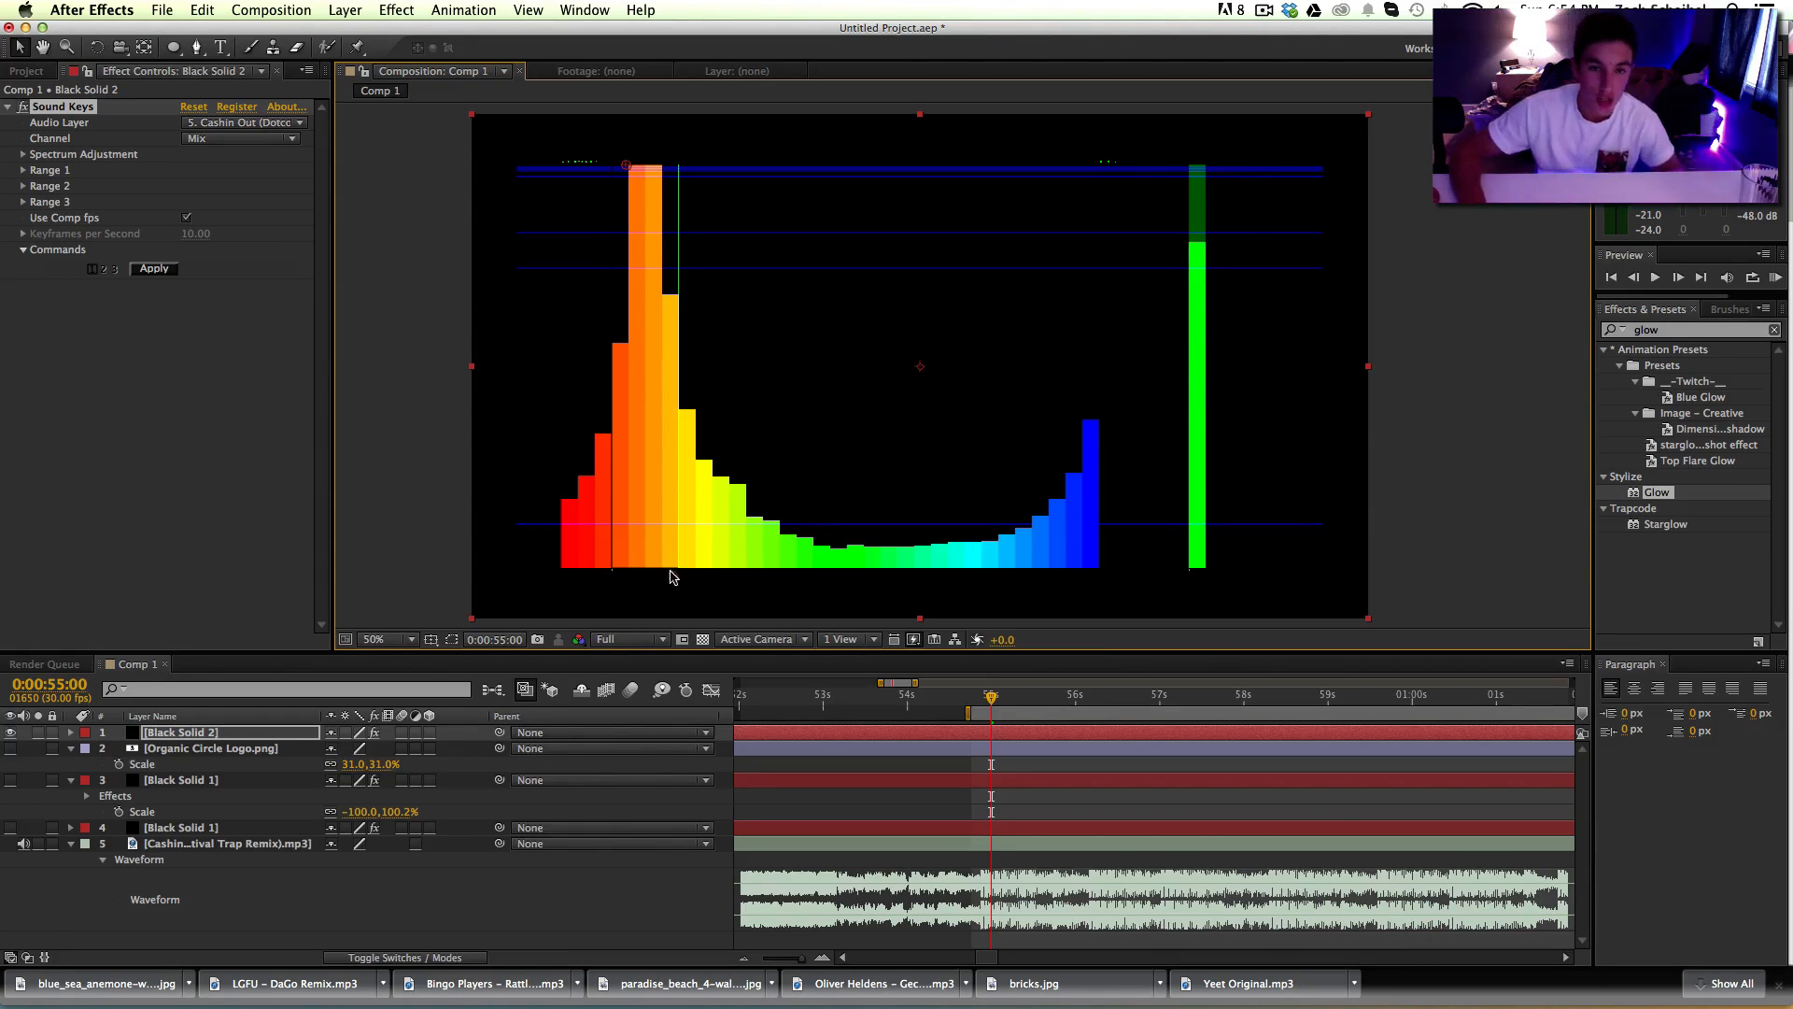
left_click_drag(673, 575, 670, 577)
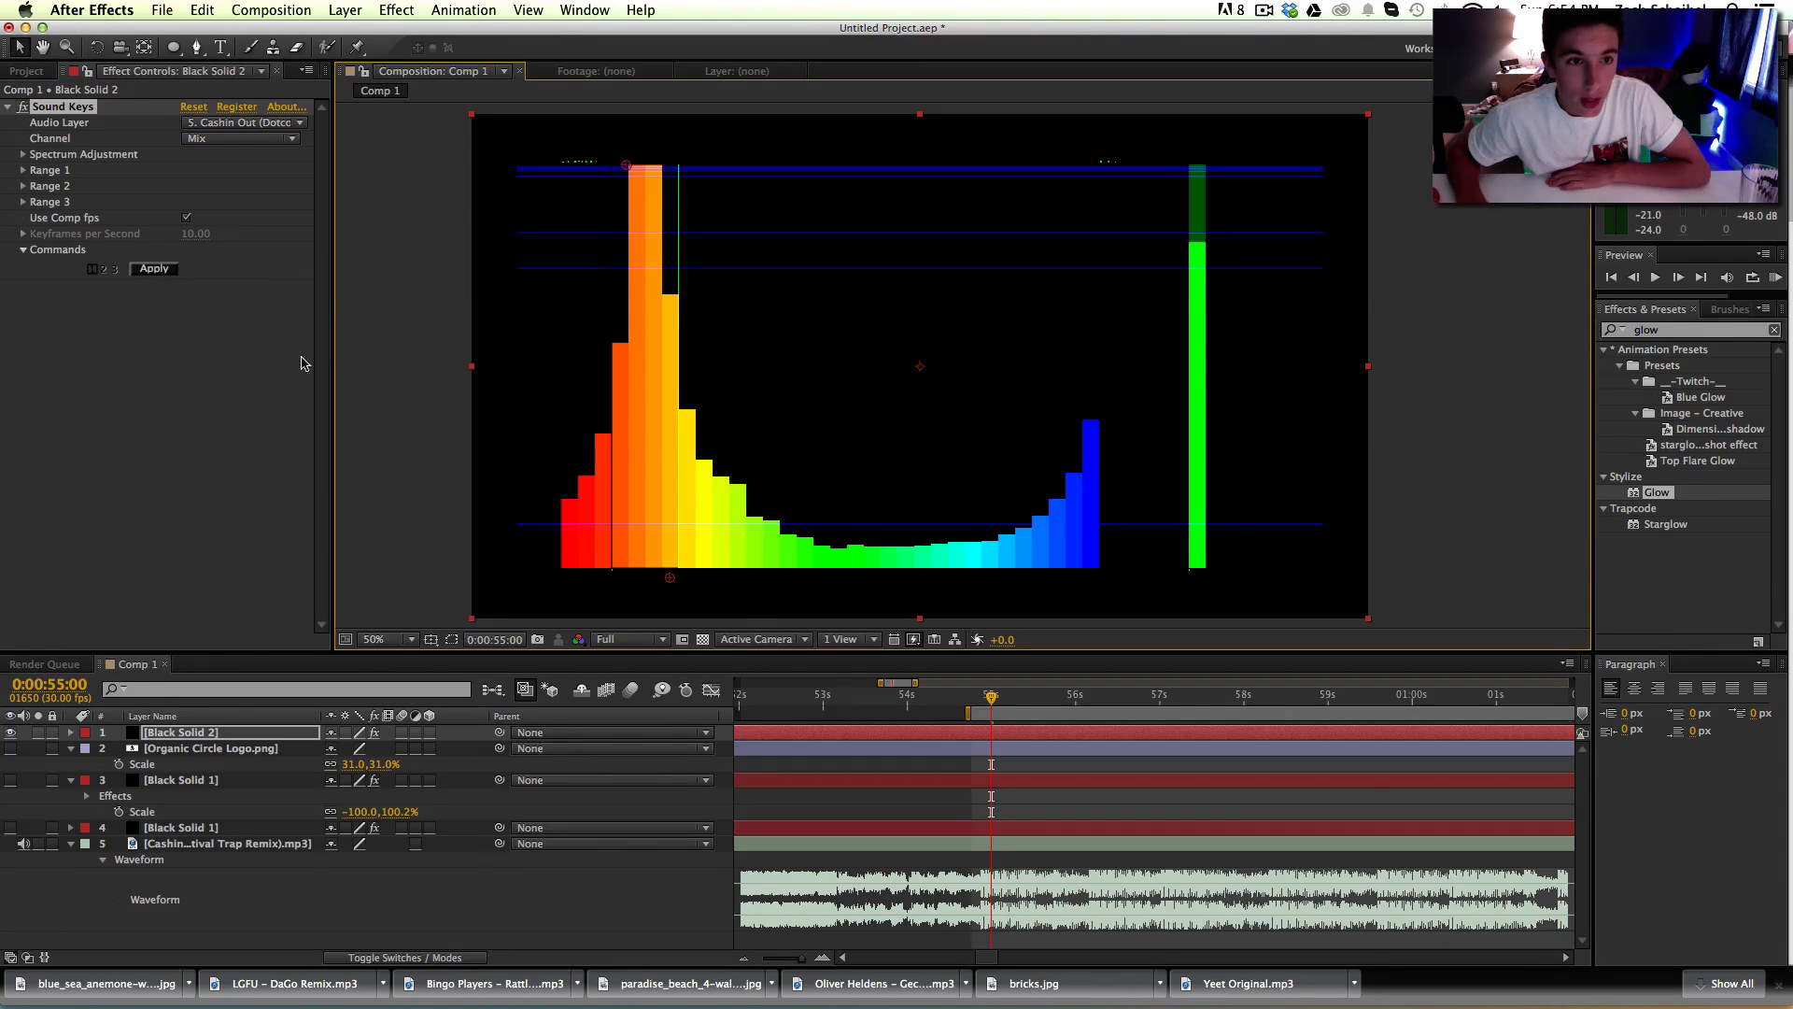
left_click(154, 271)
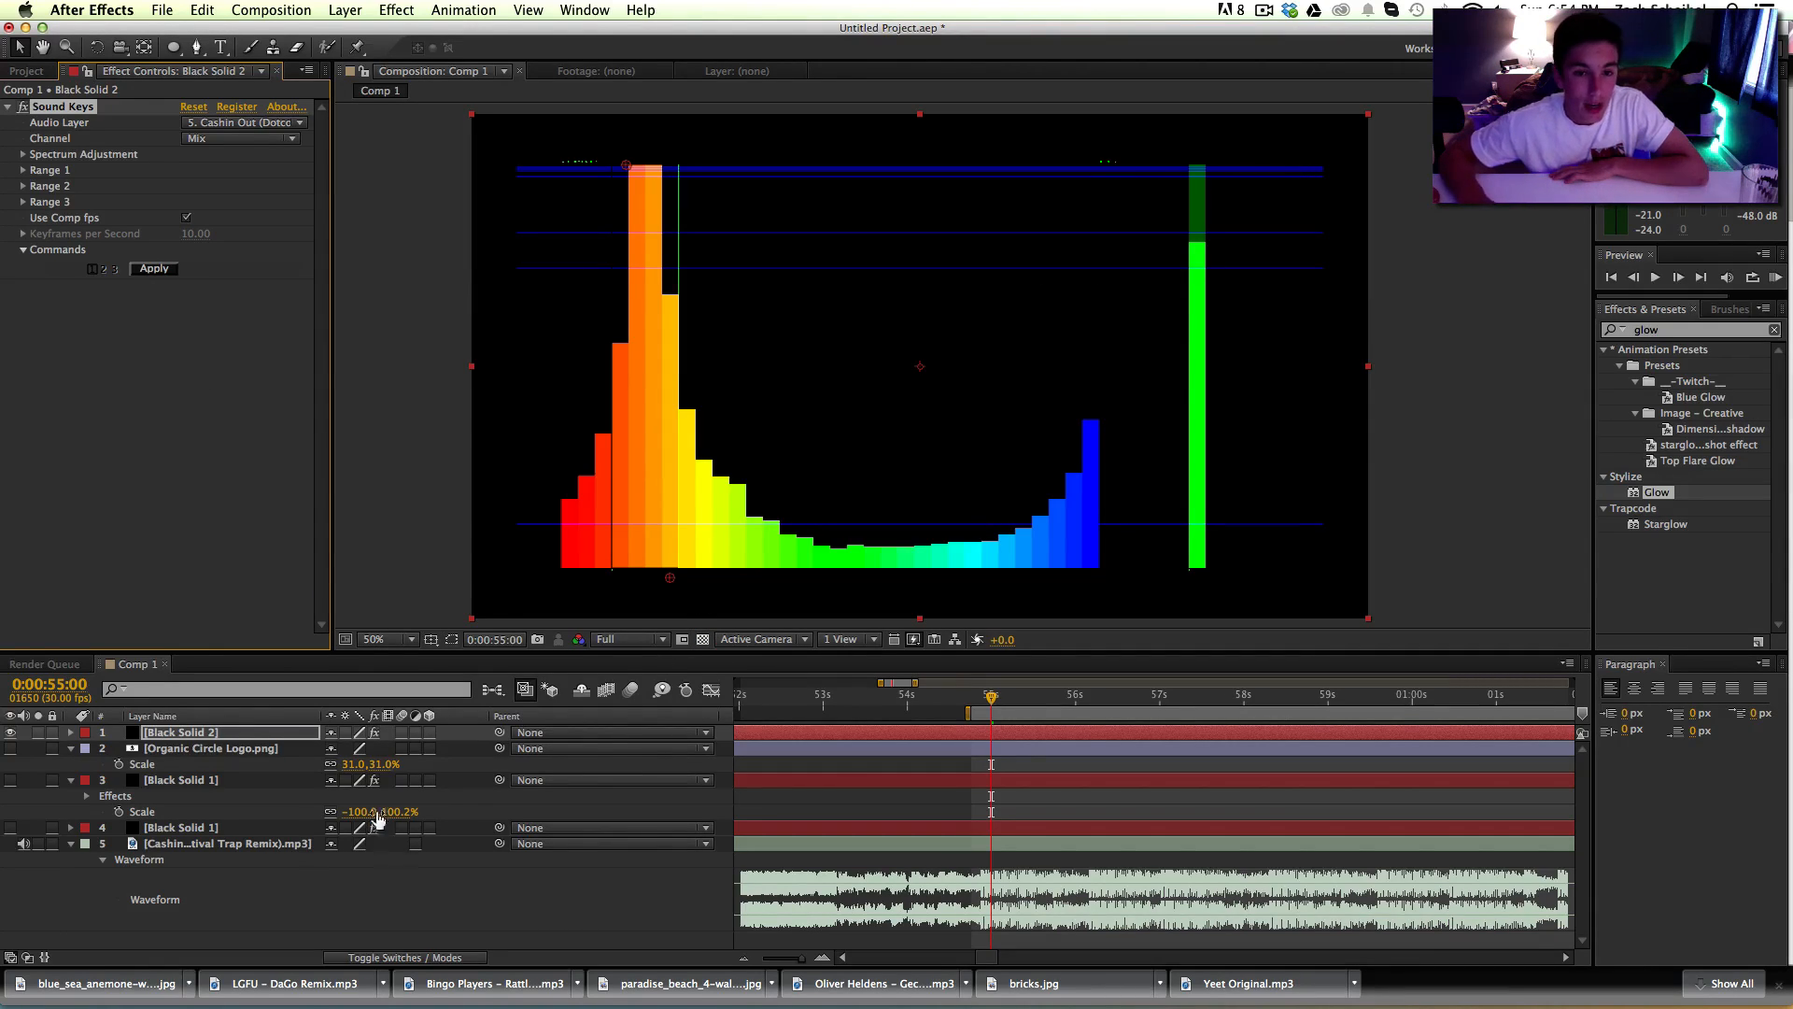
Step: Make the Organic Circle Logo and both Black Solid 1 spectrum layers visible again
left_click(177, 748)
left_click(10, 748)
left_click(10, 780)
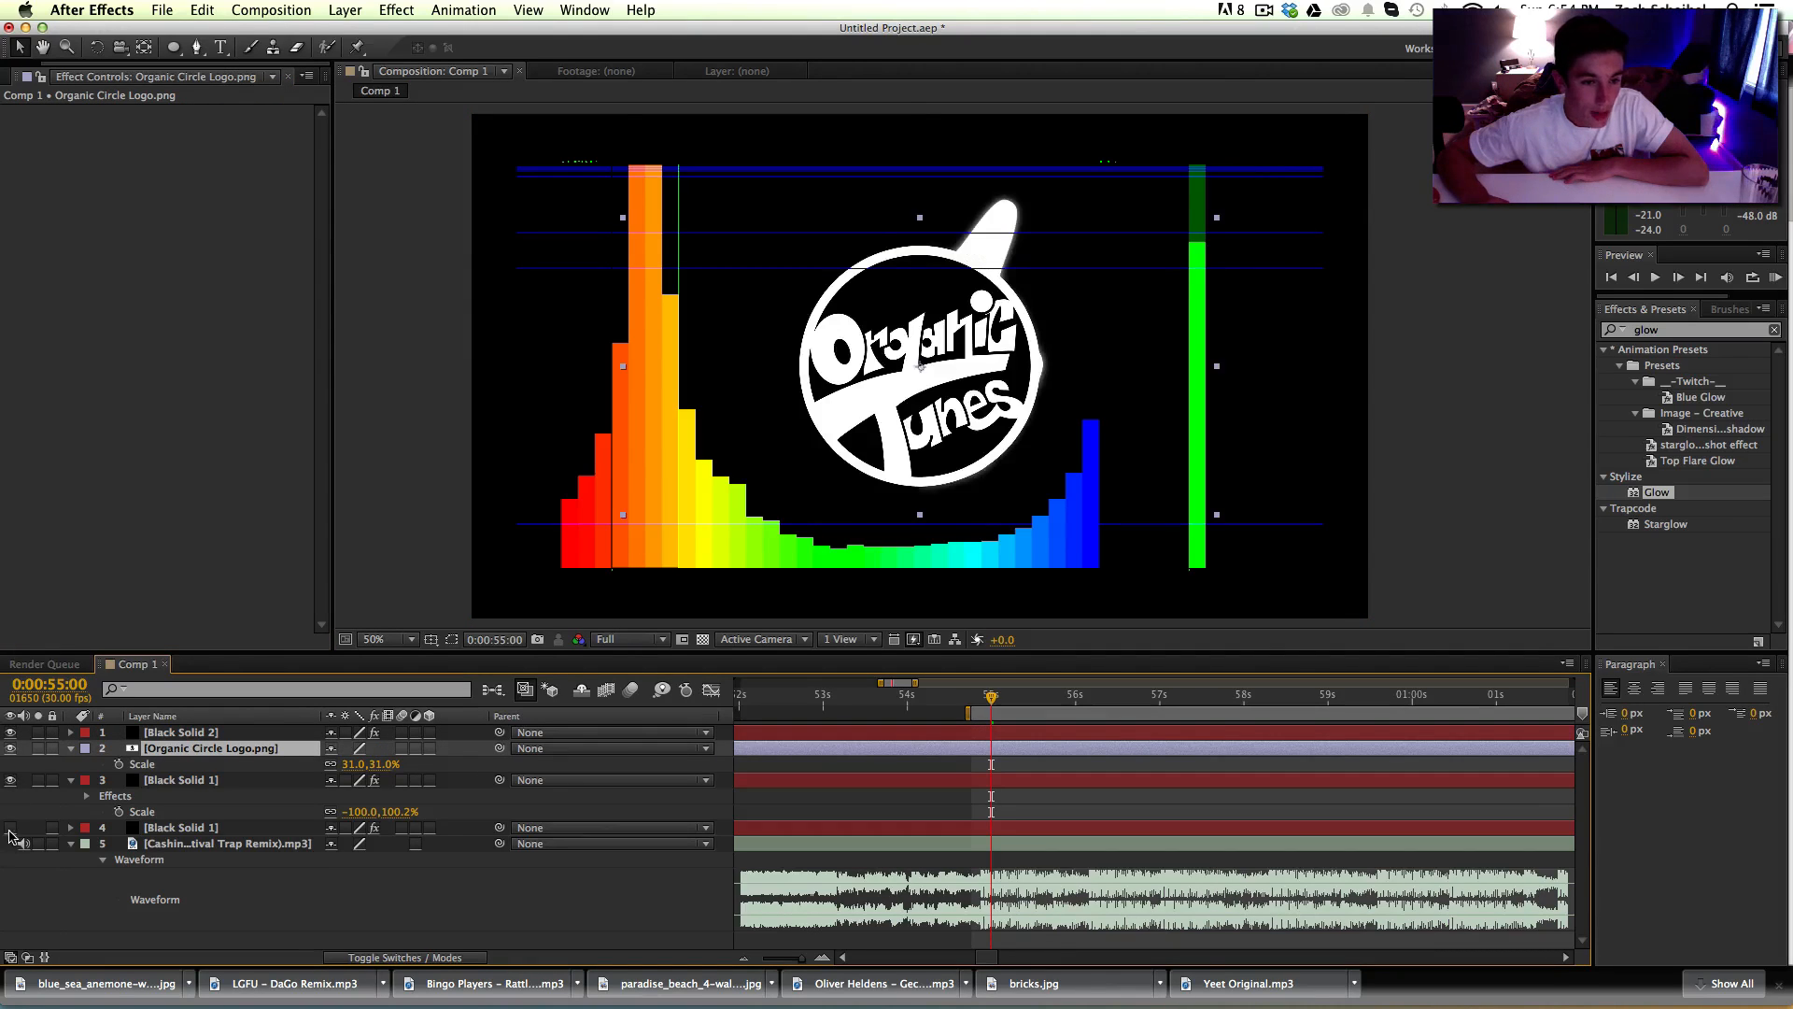
left_click(10, 827)
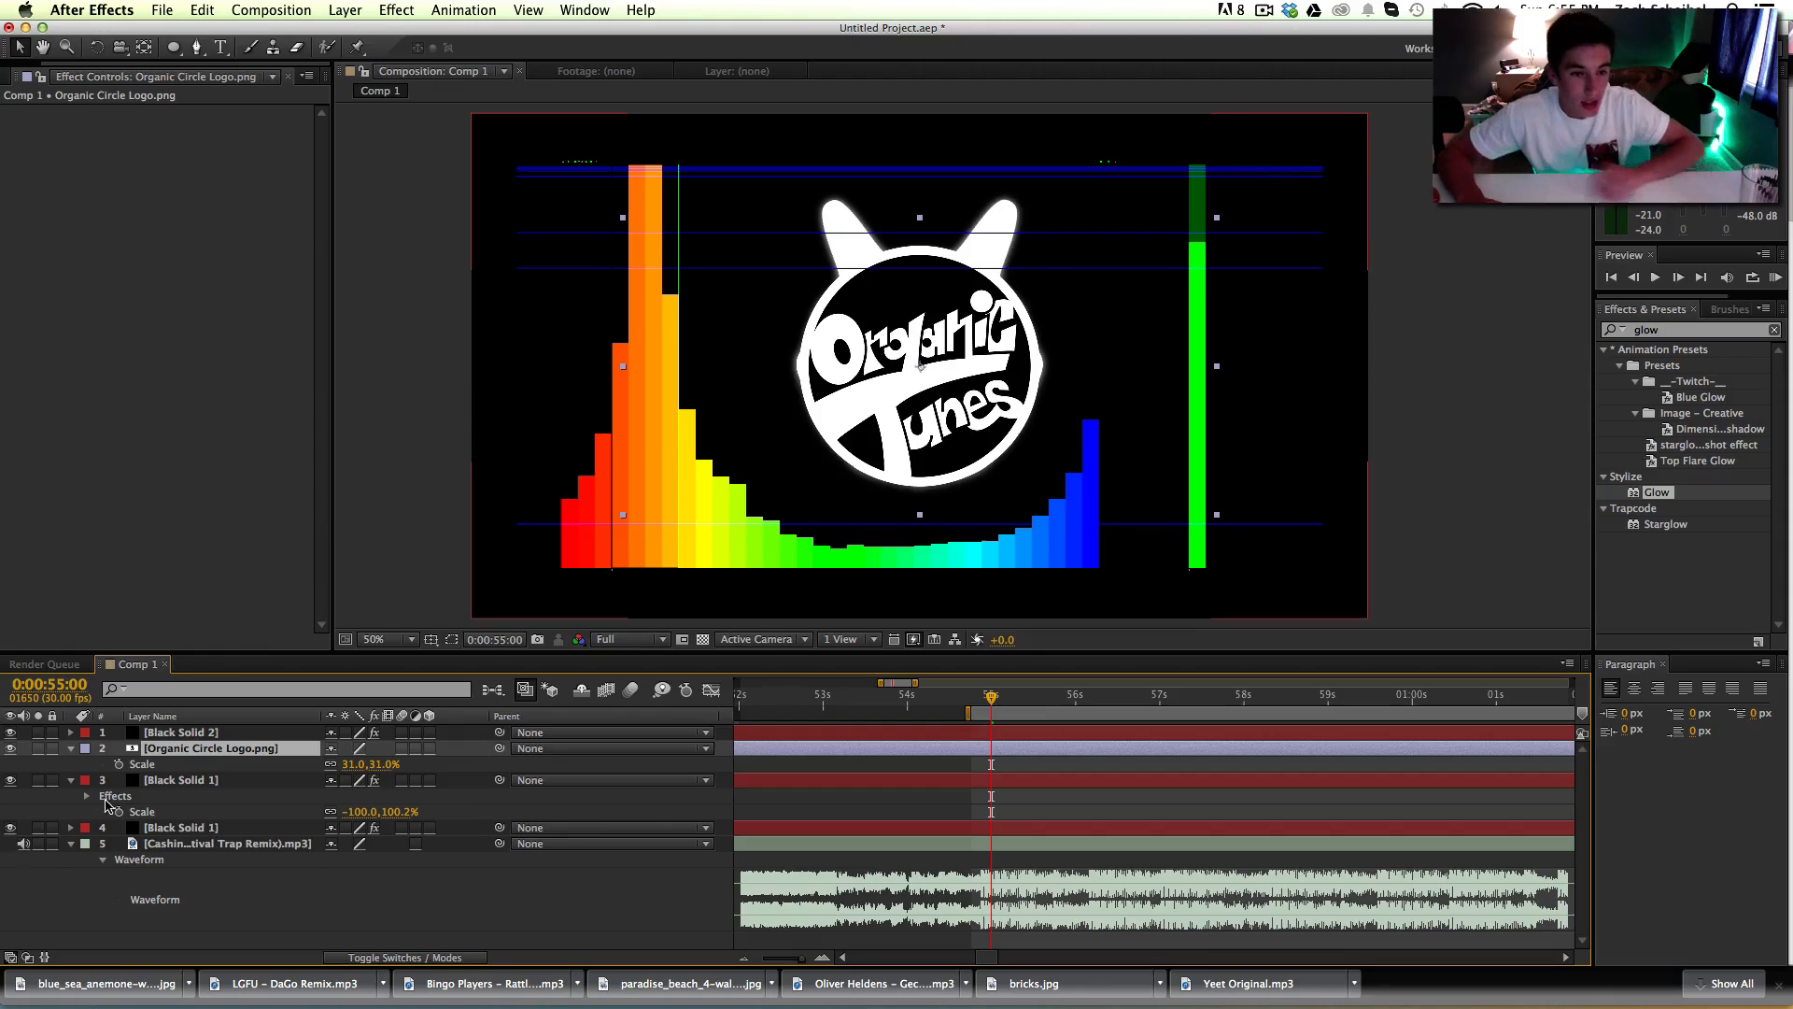
Step: Pre-compose the logo and both Black Solid 1 layers as "Circle Logo", moving all attributes into the new composition
left_click(201, 824)
left_click(238, 750, "shift")
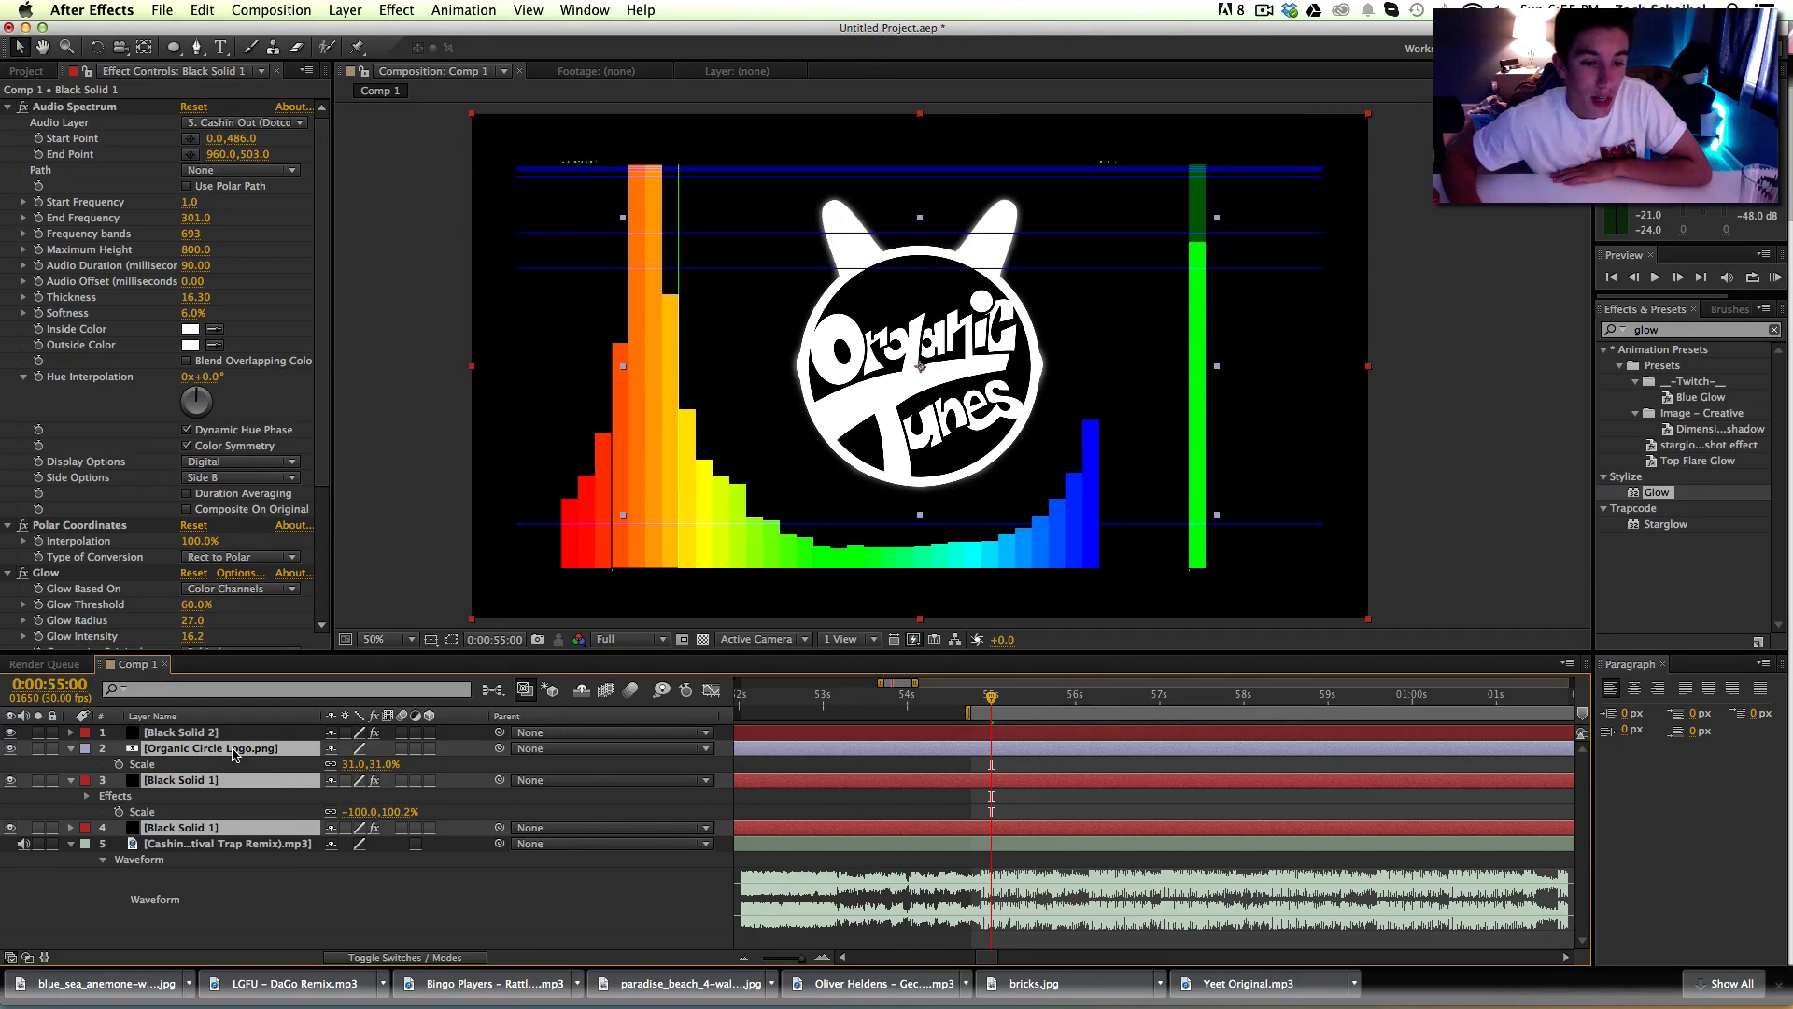
right_click(234, 755)
left_click(331, 861)
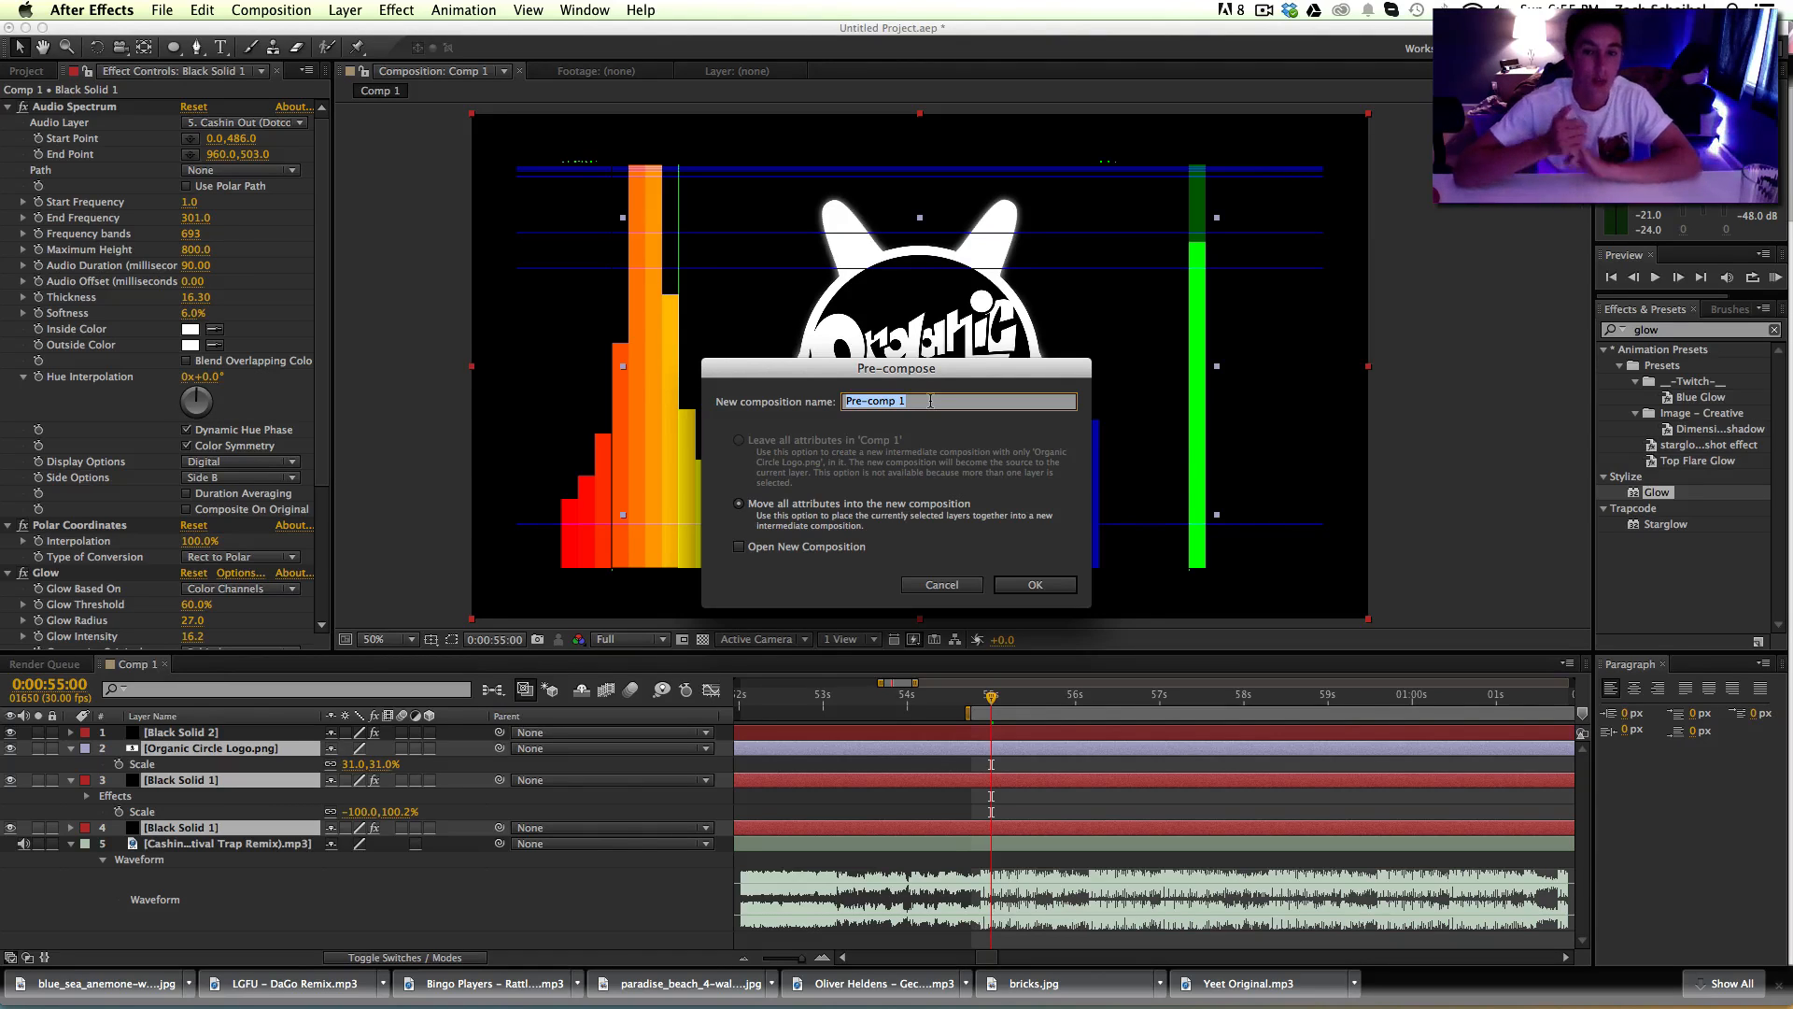
type("Circle Logo")
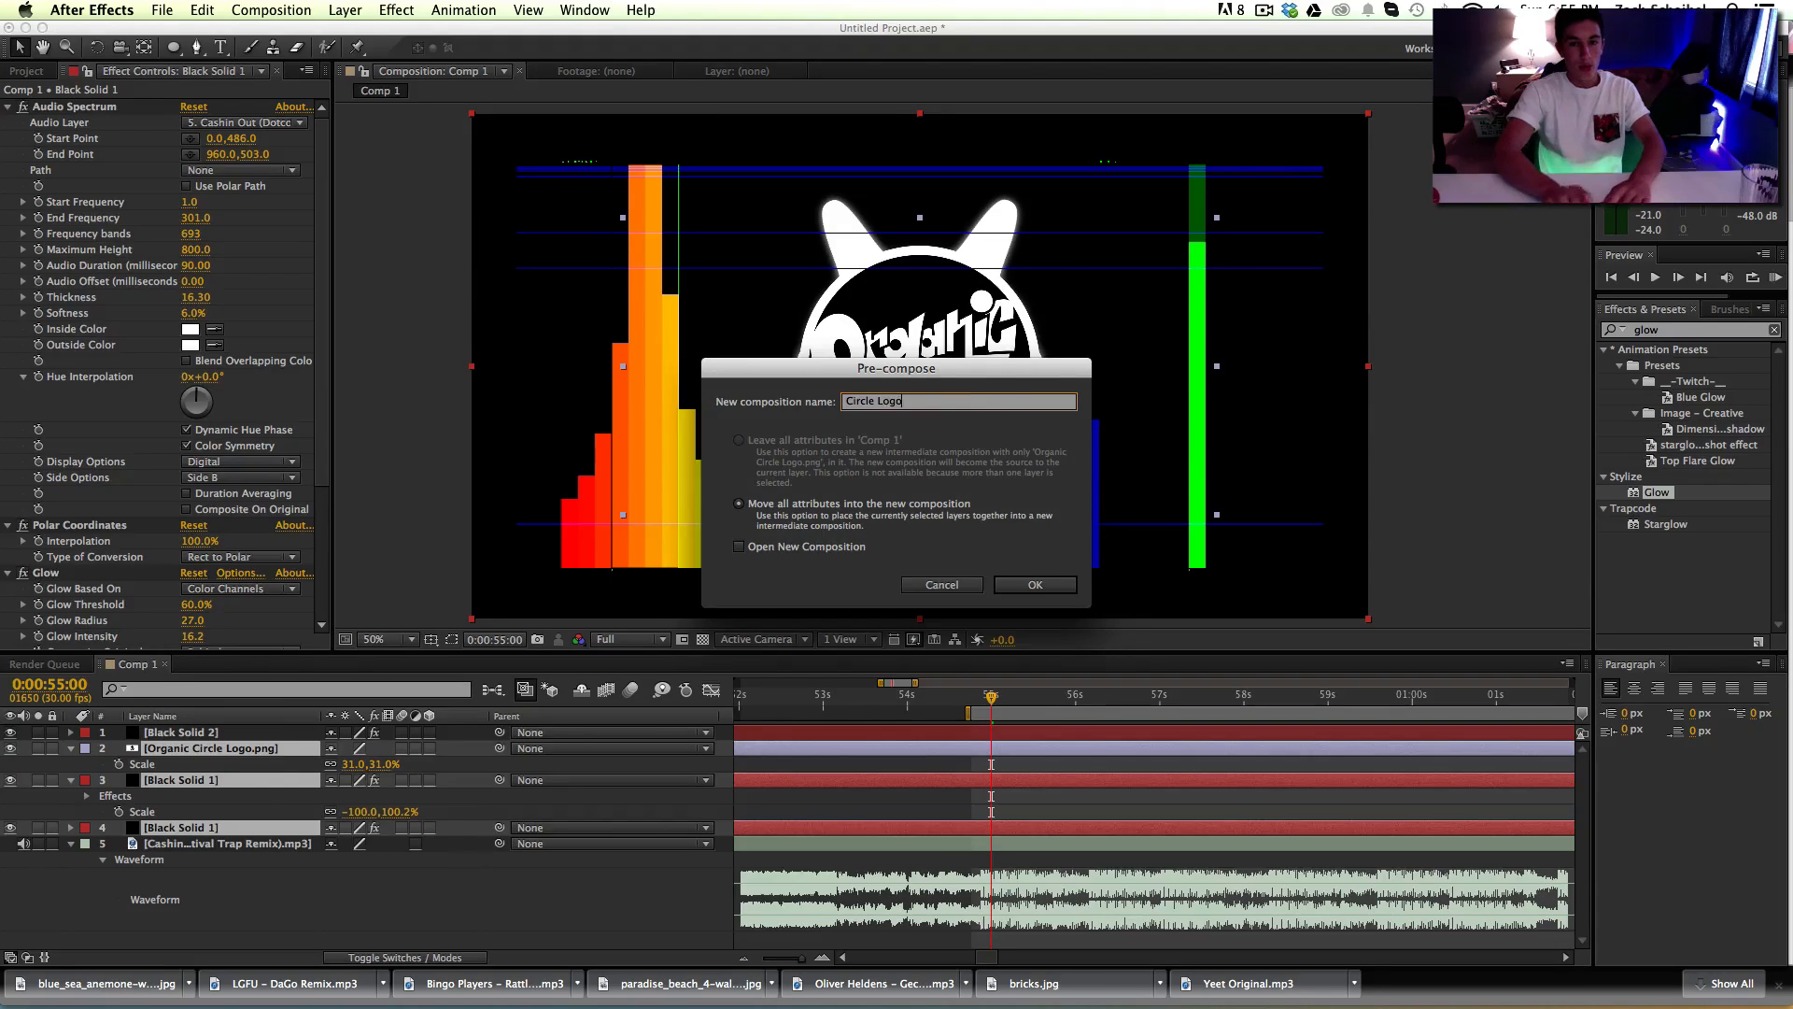
key("Return")
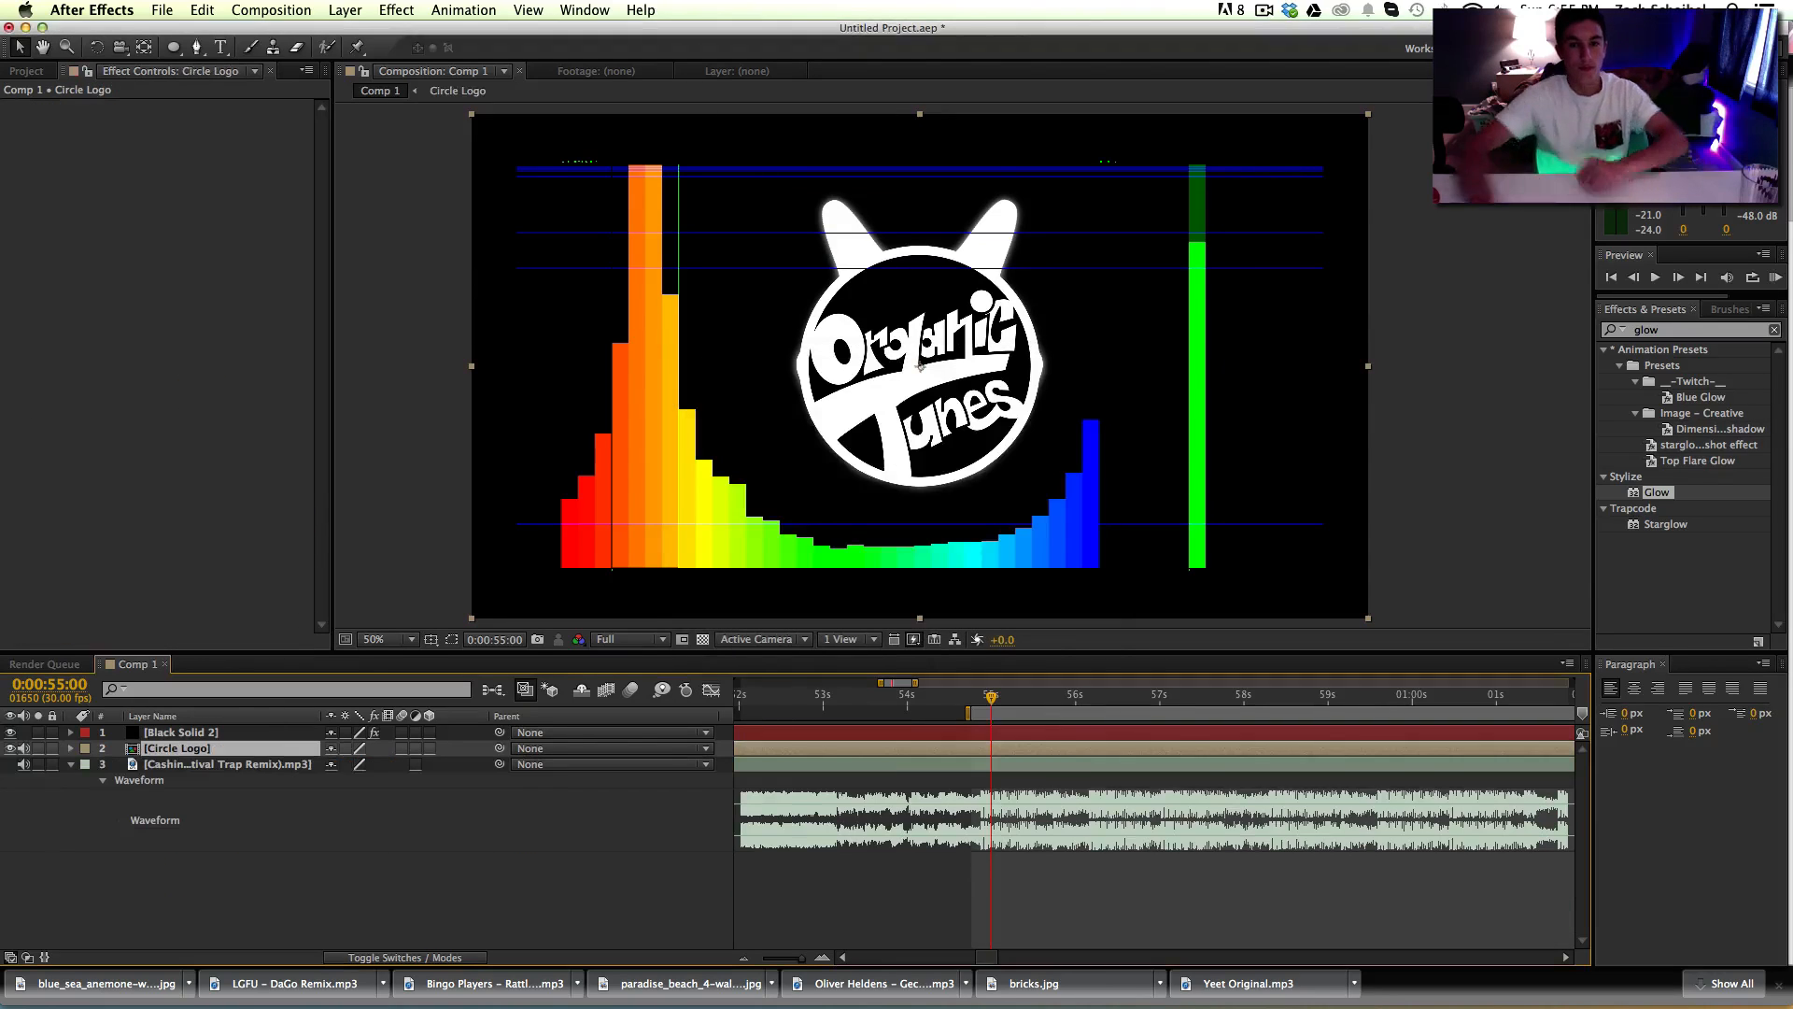
Step: Open the Circle Logo pre-comp to check which layers it contains and return to Comp 1
double_click(175, 749)
left_click_drag(221, 849, 218, 733)
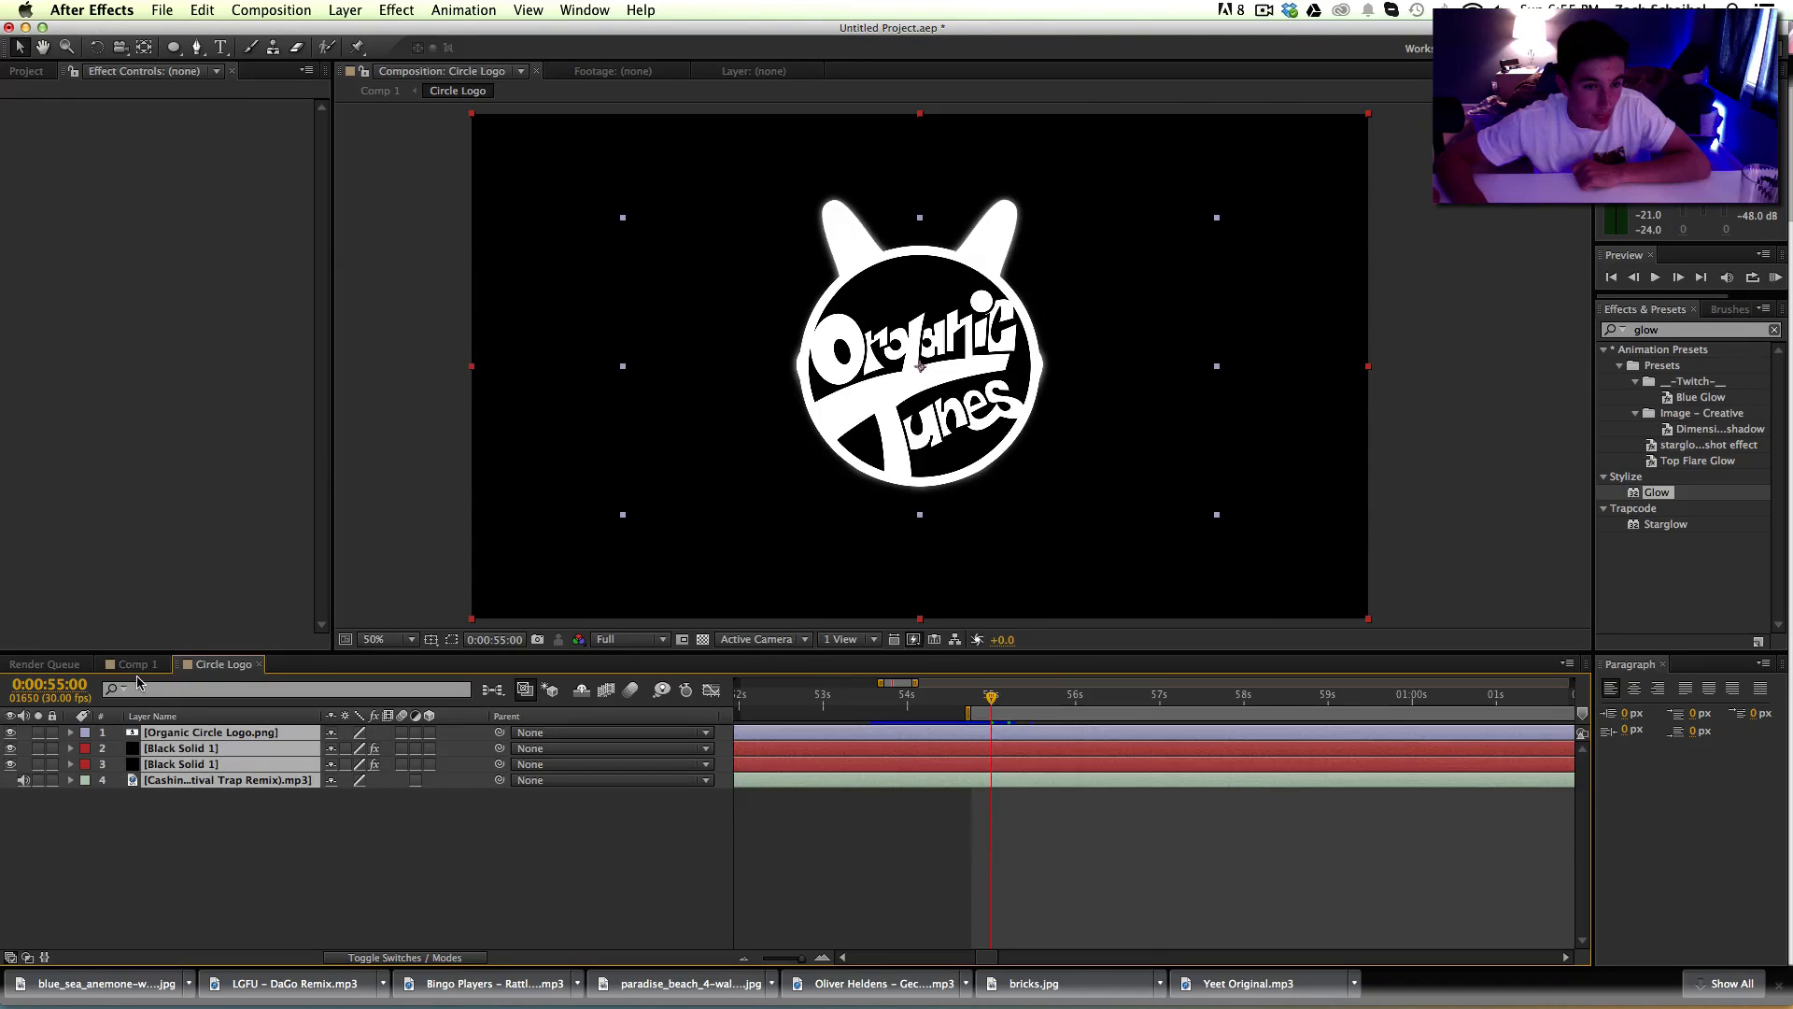
left_click(138, 665)
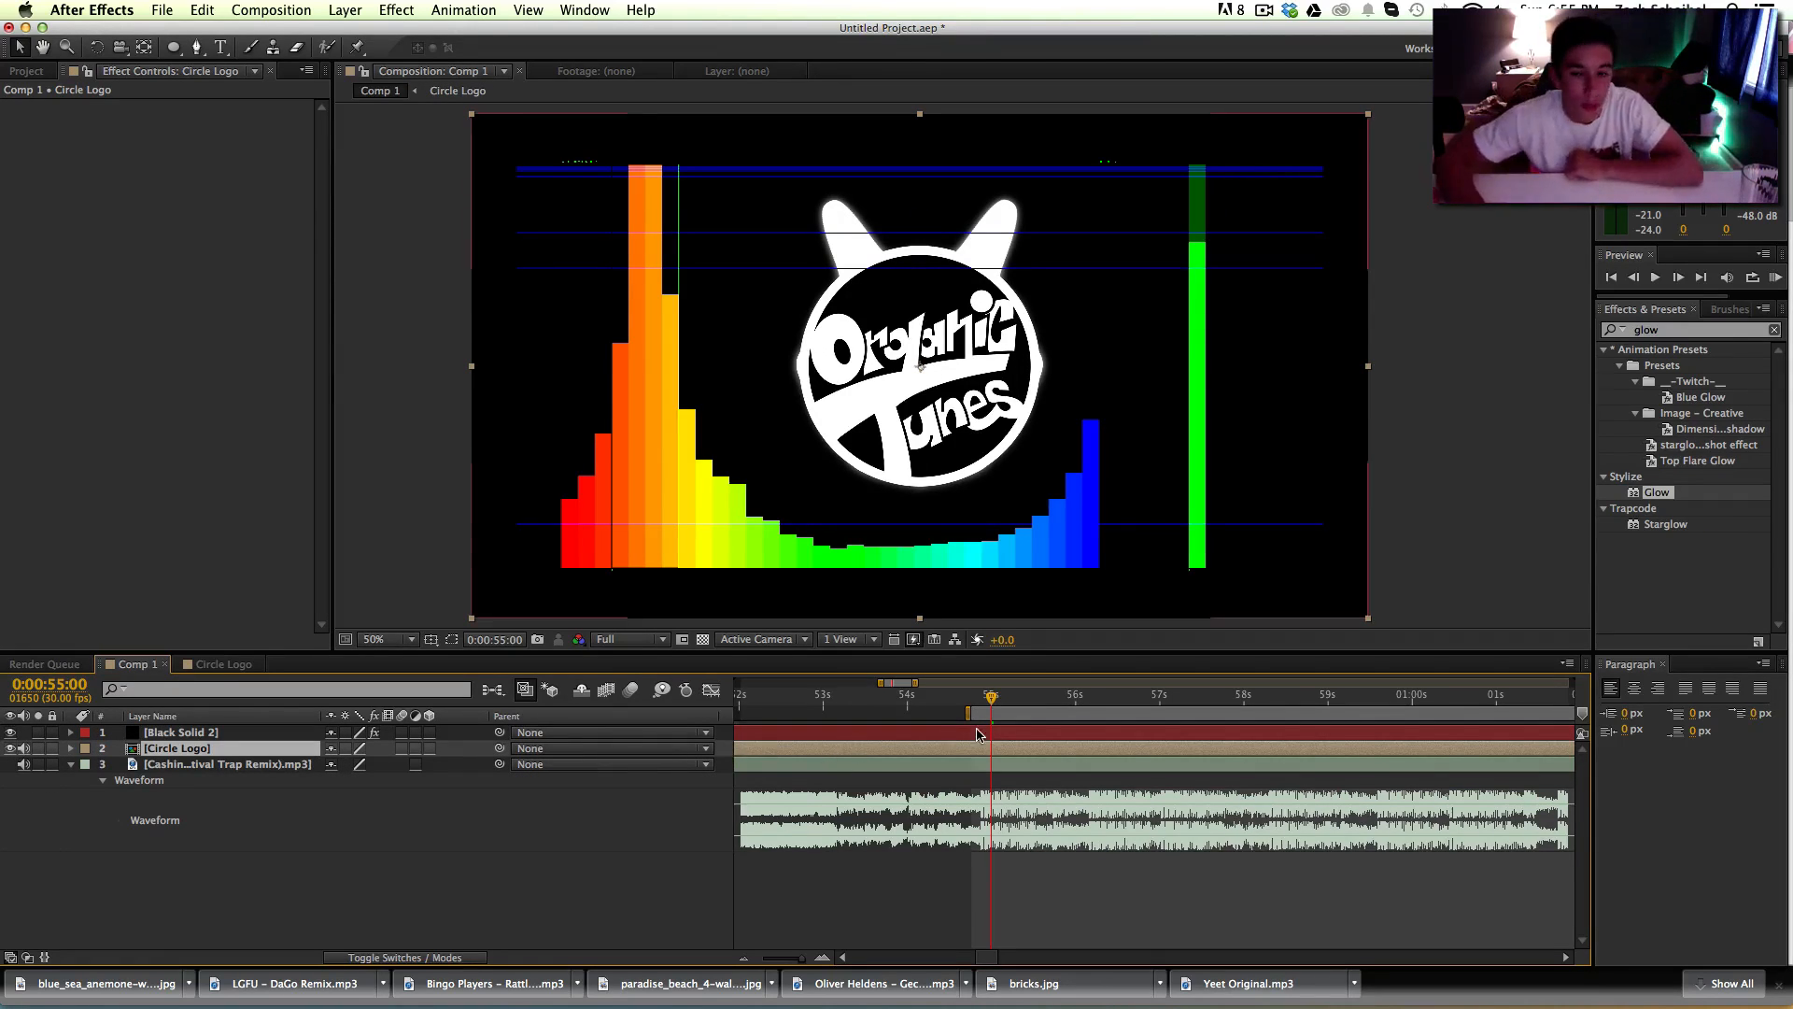
Step: Reveal the Scale property of the Circle Logo layer and the keyframed Sound Keys Output 1 property of Black Solid 2
scroll(979, 733, "right", 3)
scroll(891, 744, "left", 2)
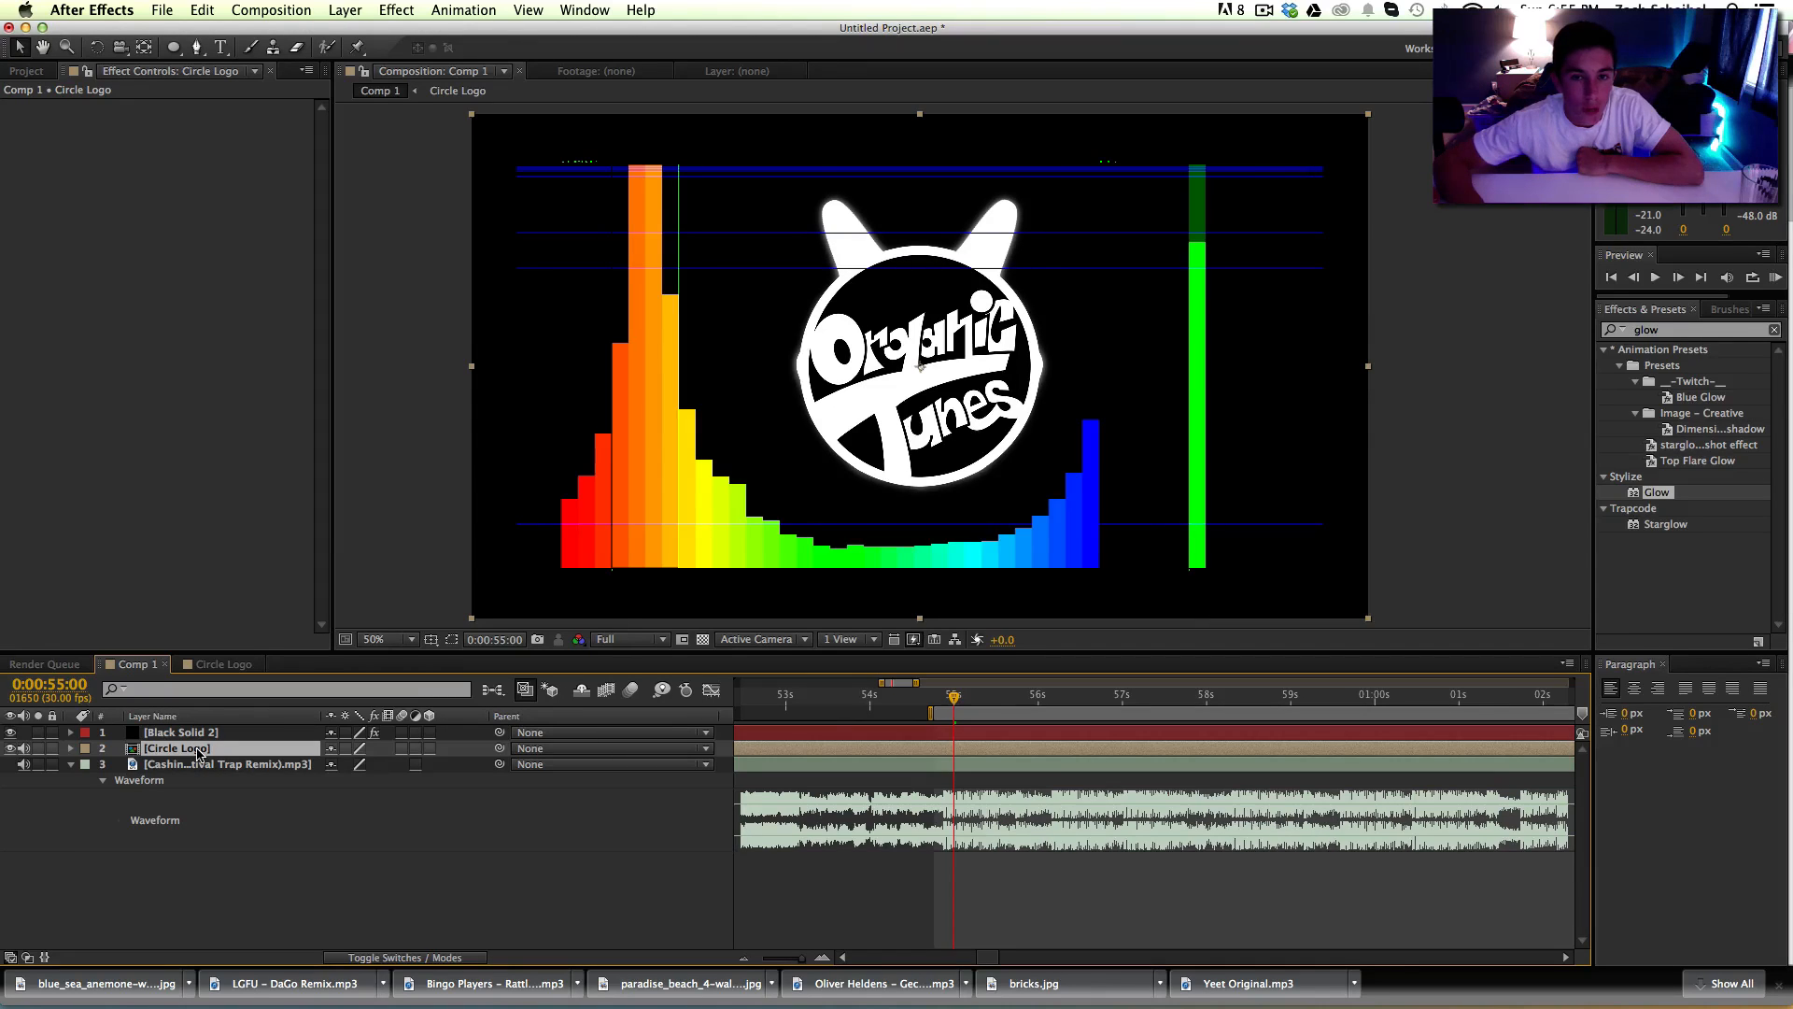
key("s")
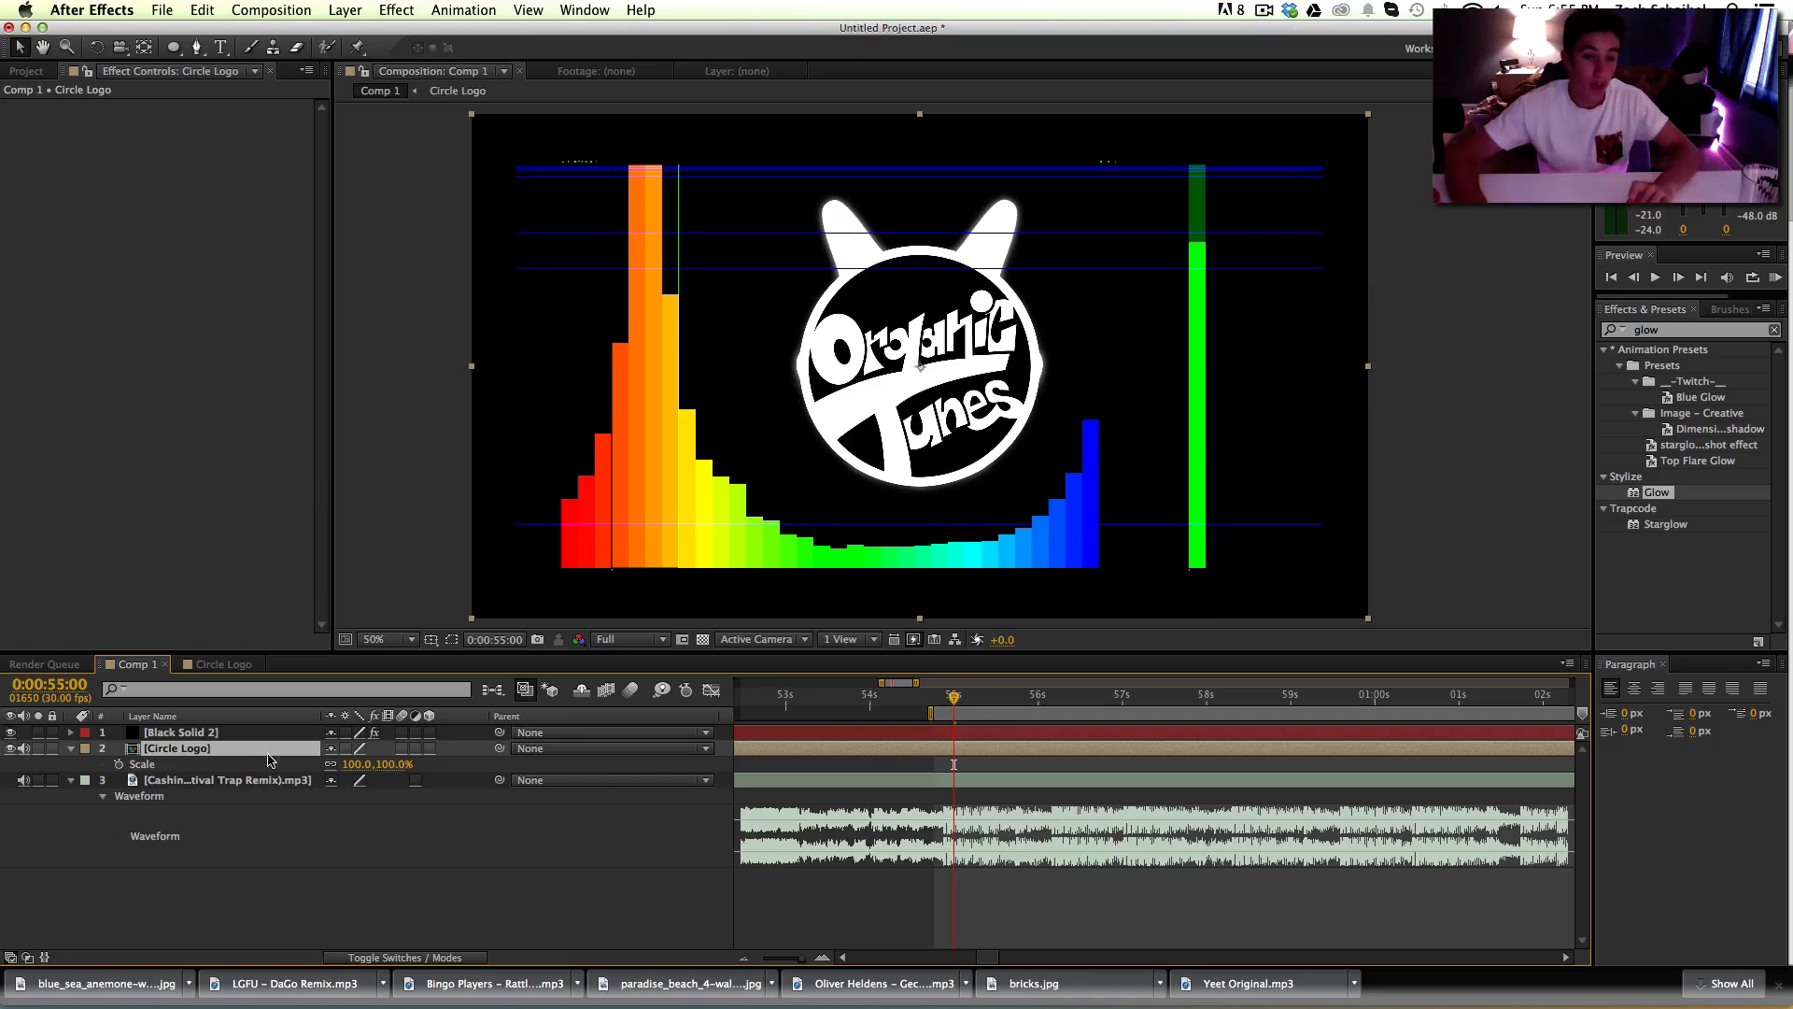
left_click(187, 732)
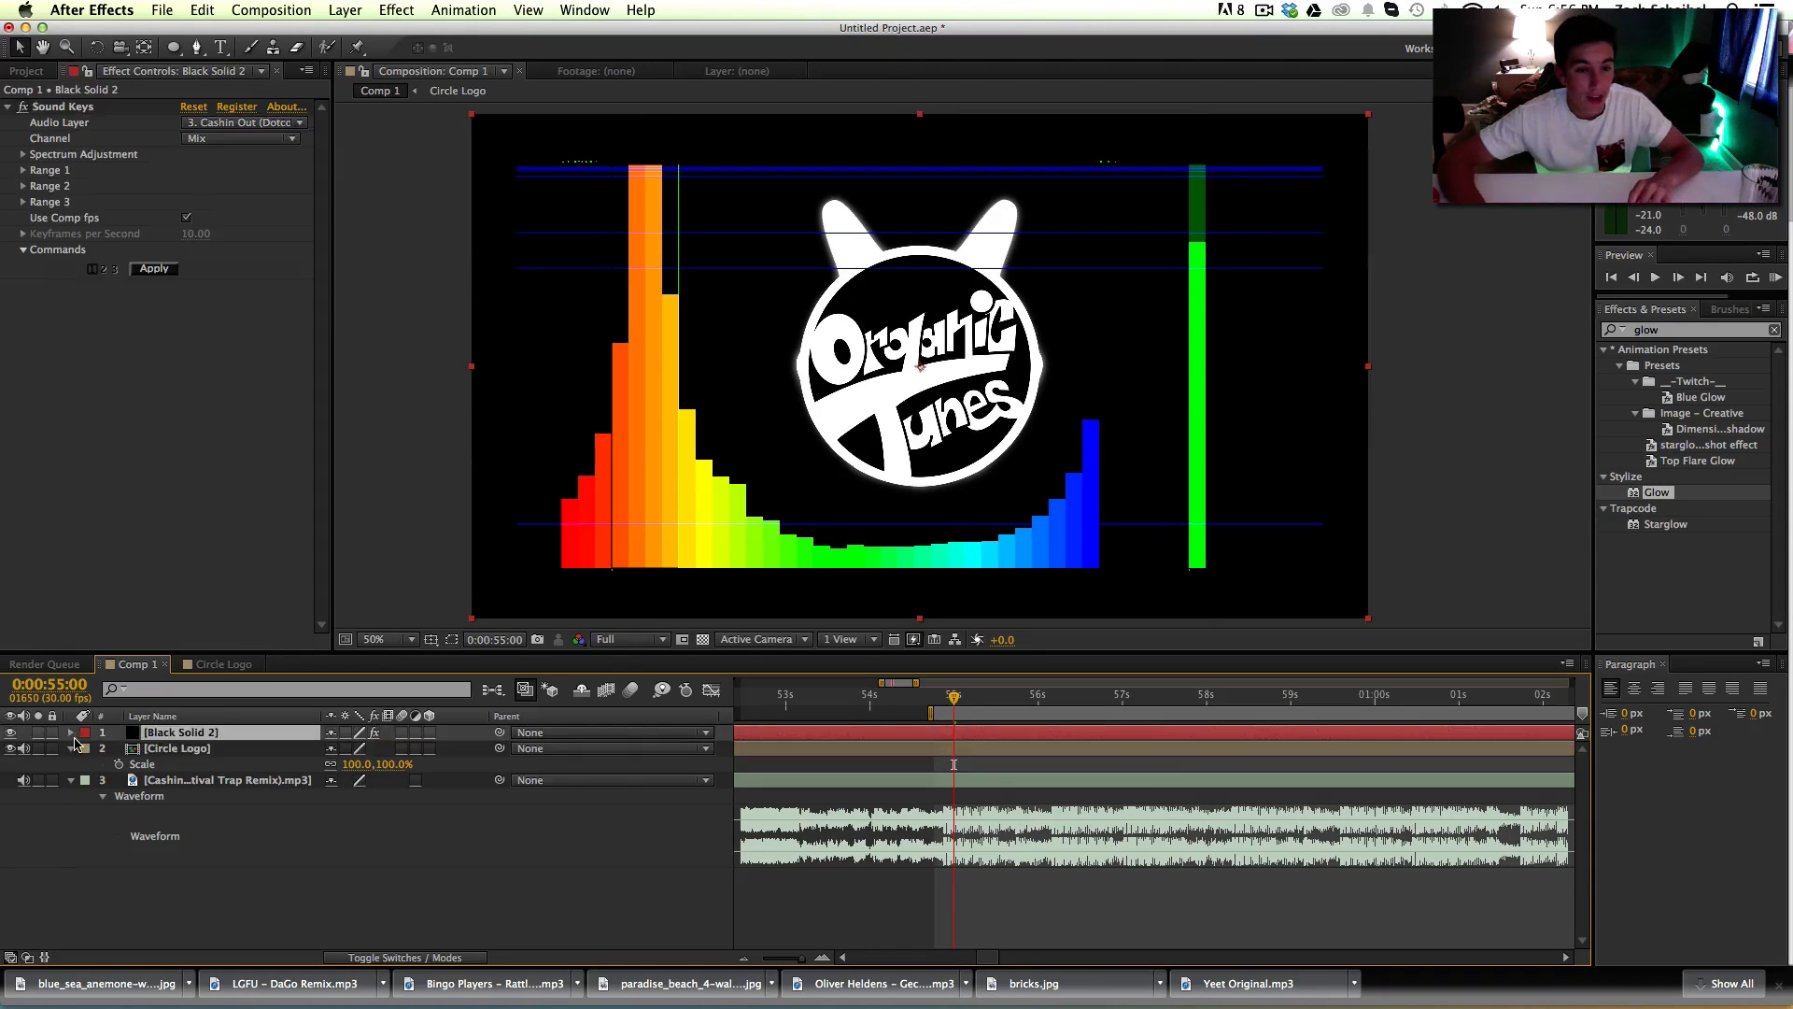
key("u")
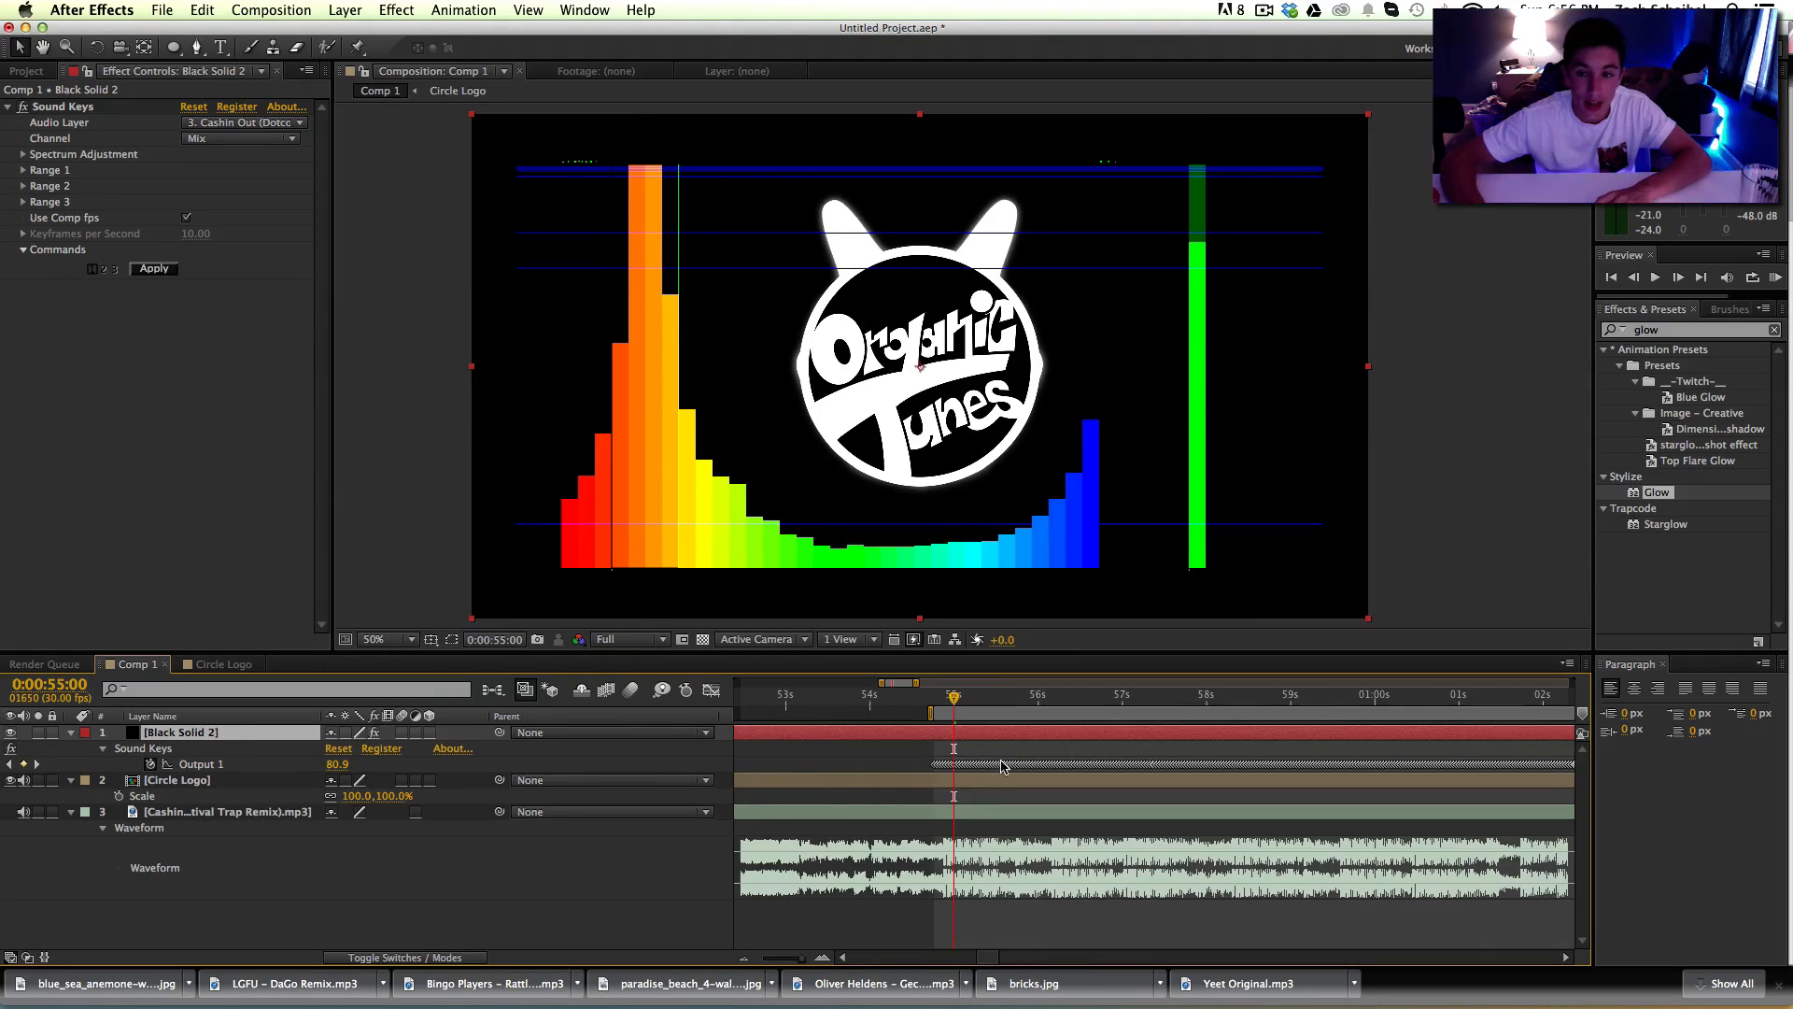
Step: Display the Sound Keys Output 1 curve in the Graph Editor and move the work area start slightly earlier
scroll(1001, 765, "left", 3)
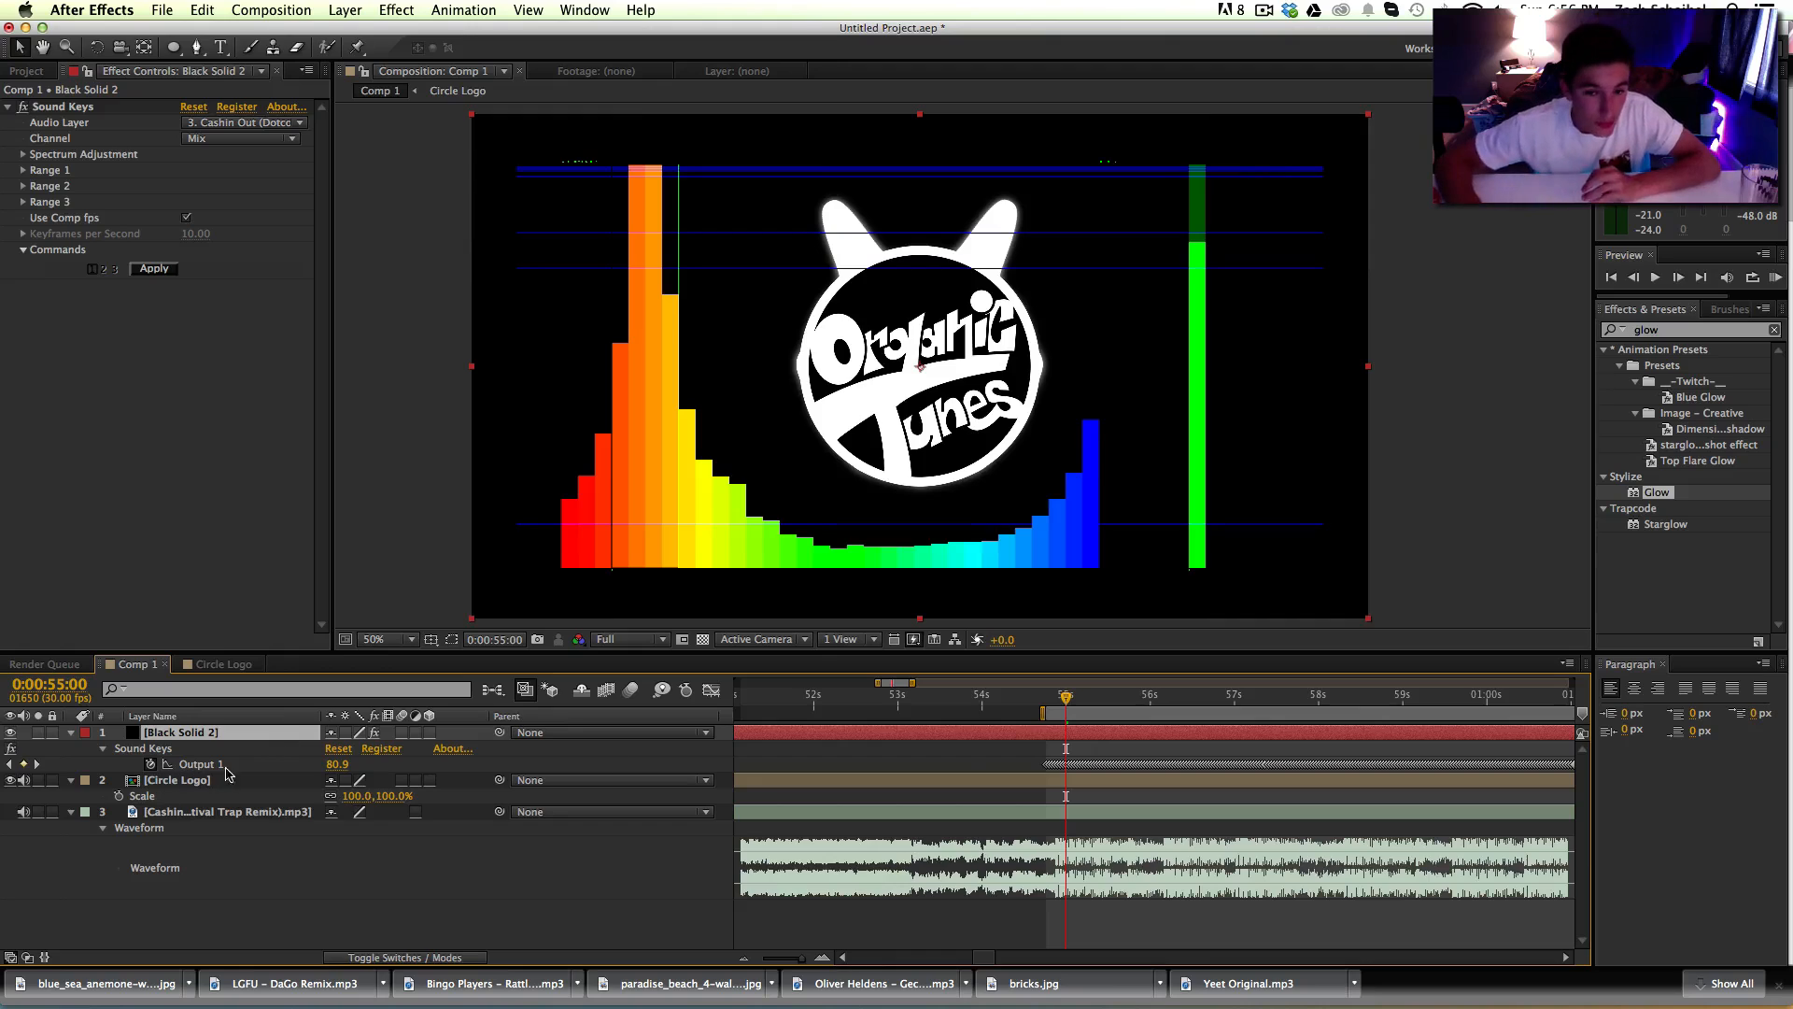
left_click(719, 691)
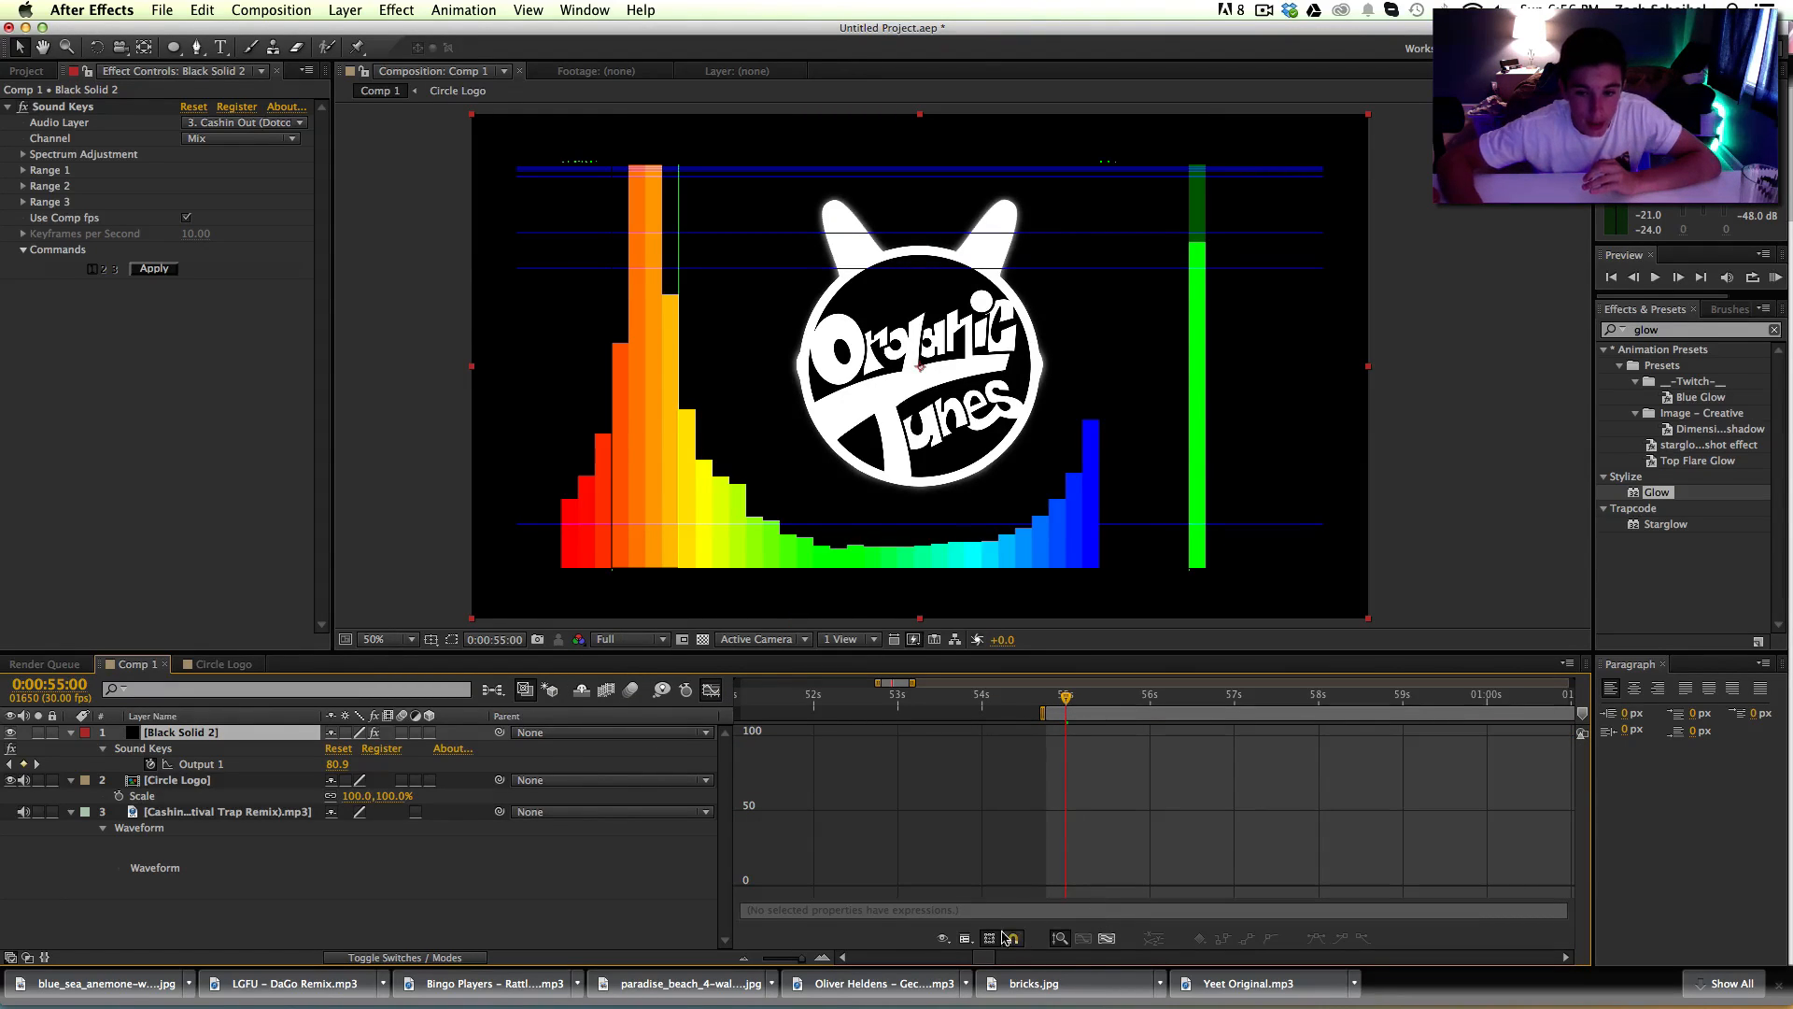
left_click_drag(1046, 713, 1024, 713)
left_click(197, 766)
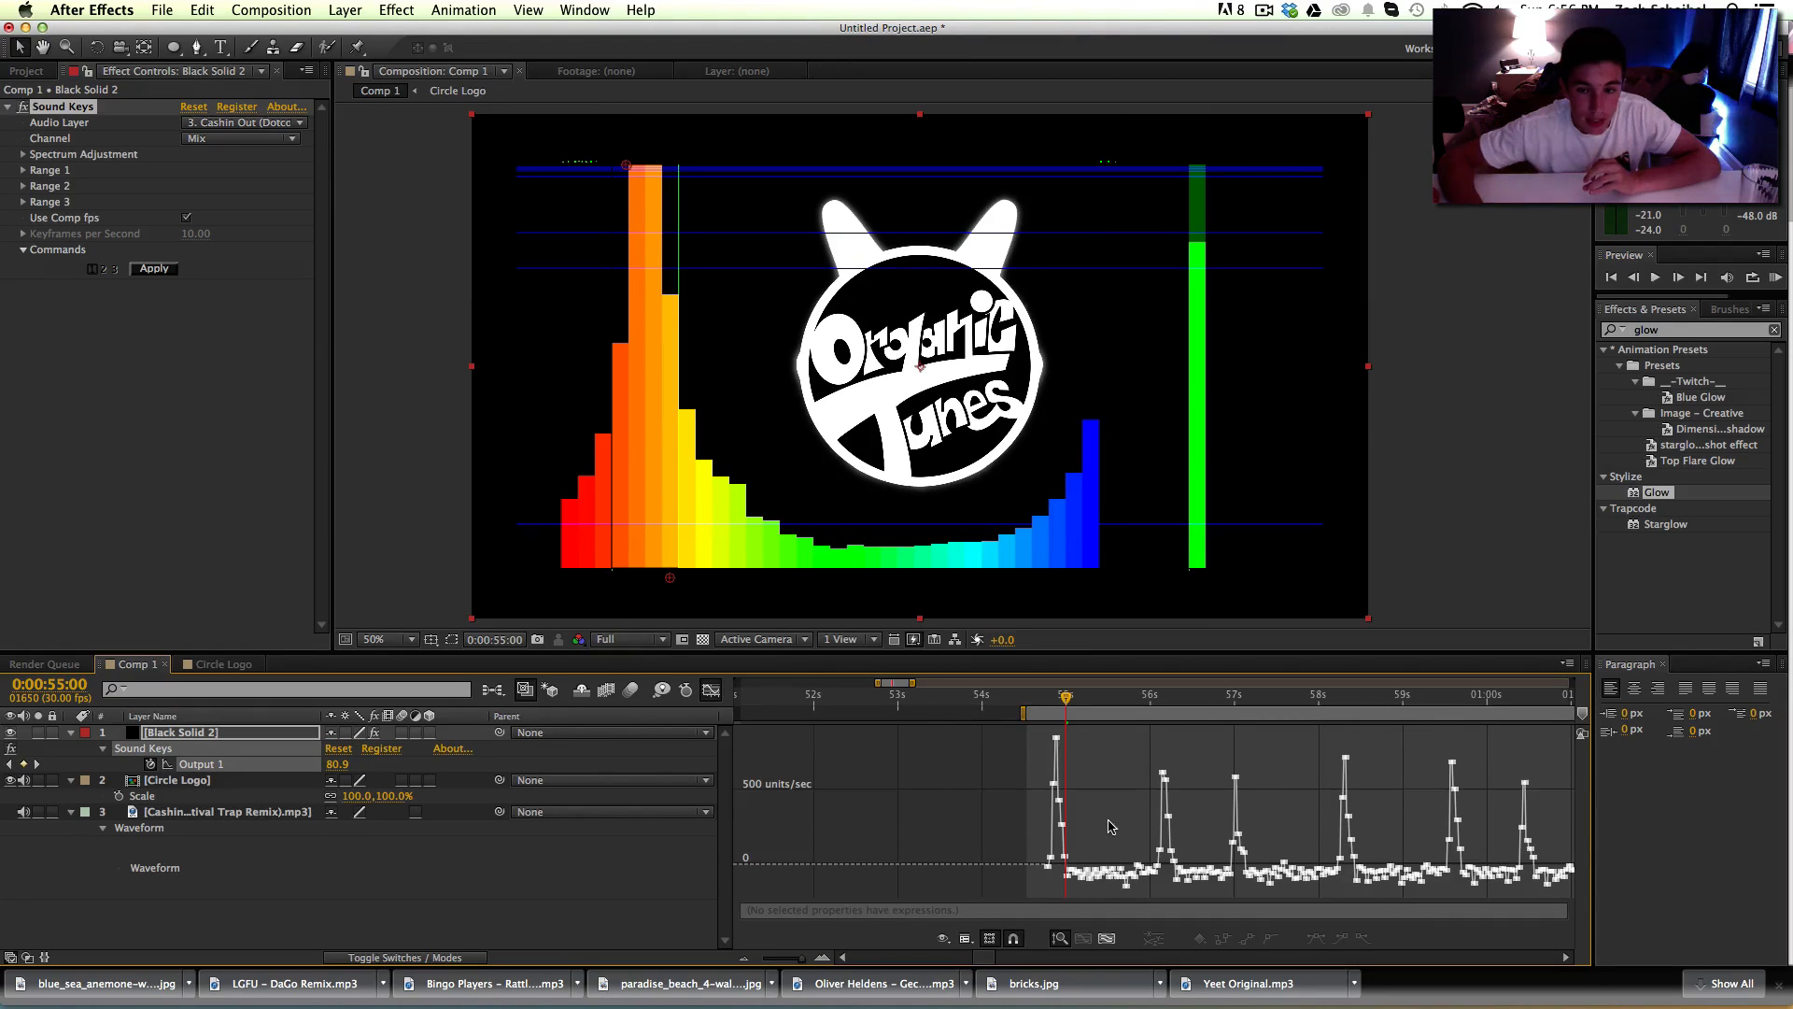
Step: Switch the Graph Editor from the speed graph to the value graph for the Sound Keys Output 1 curve, focusing around 0:00:55
scroll(967, 880, "right", 1)
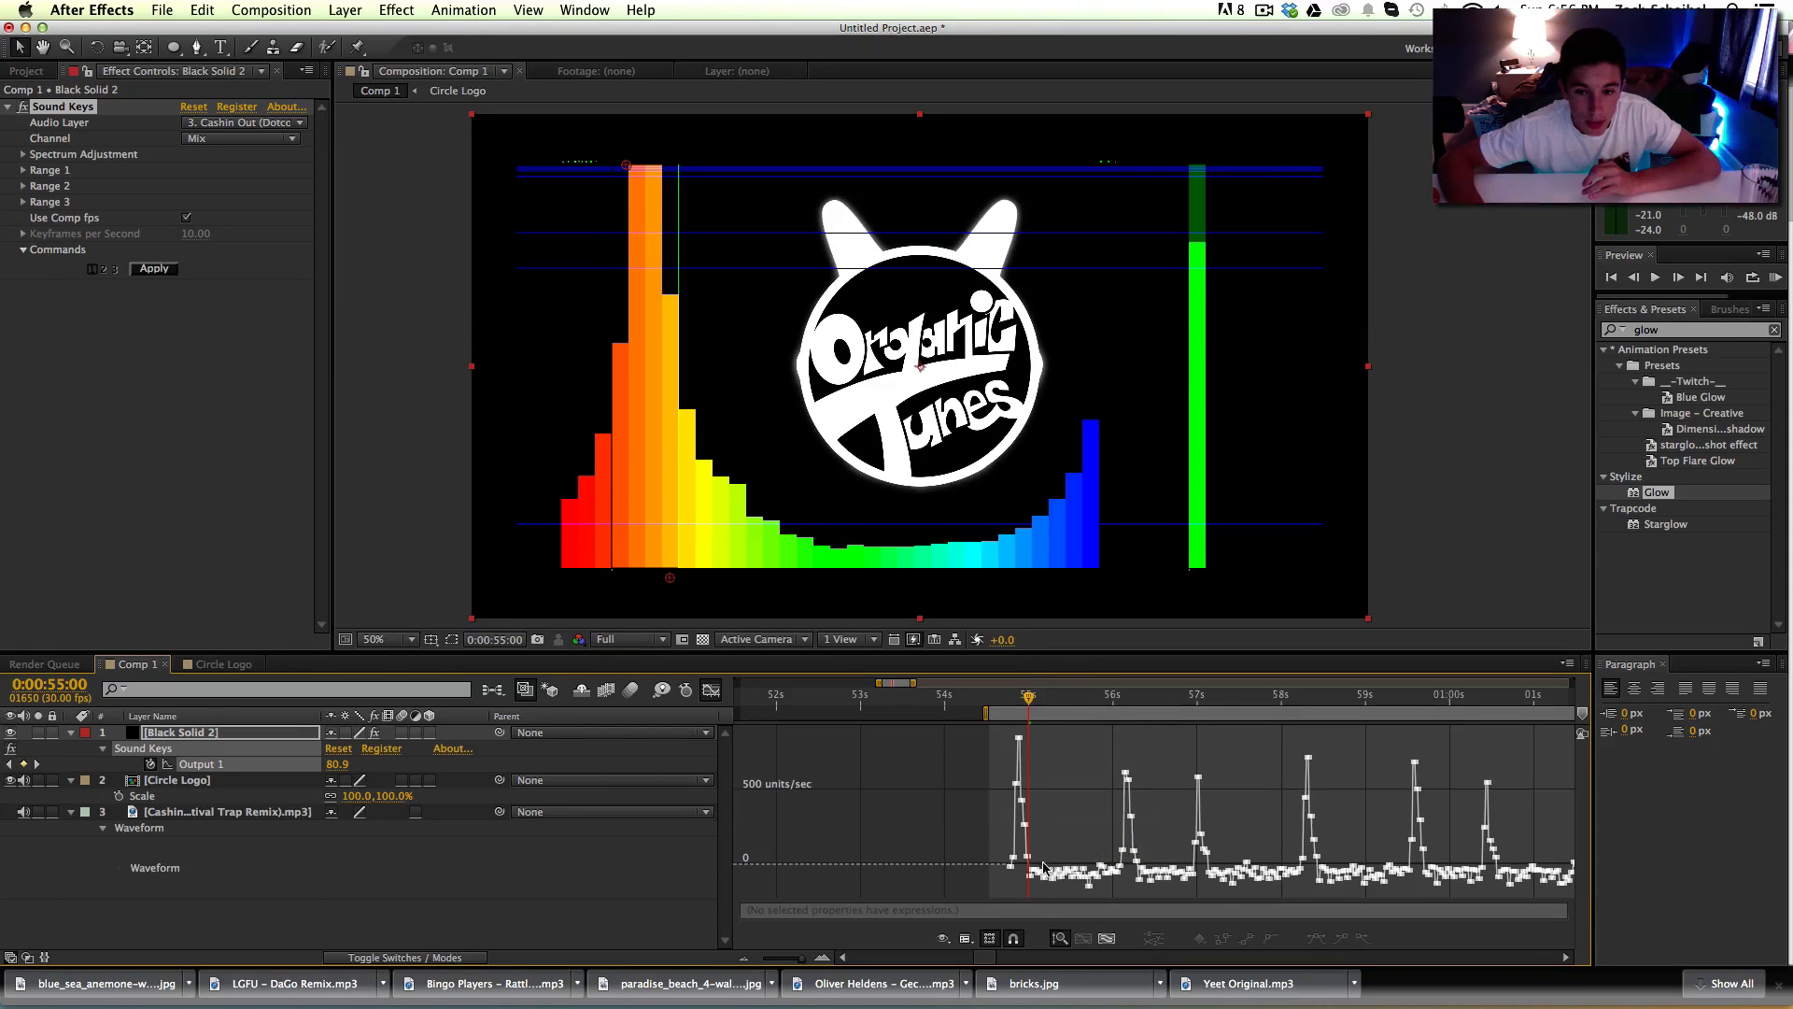
left_click(1107, 939)
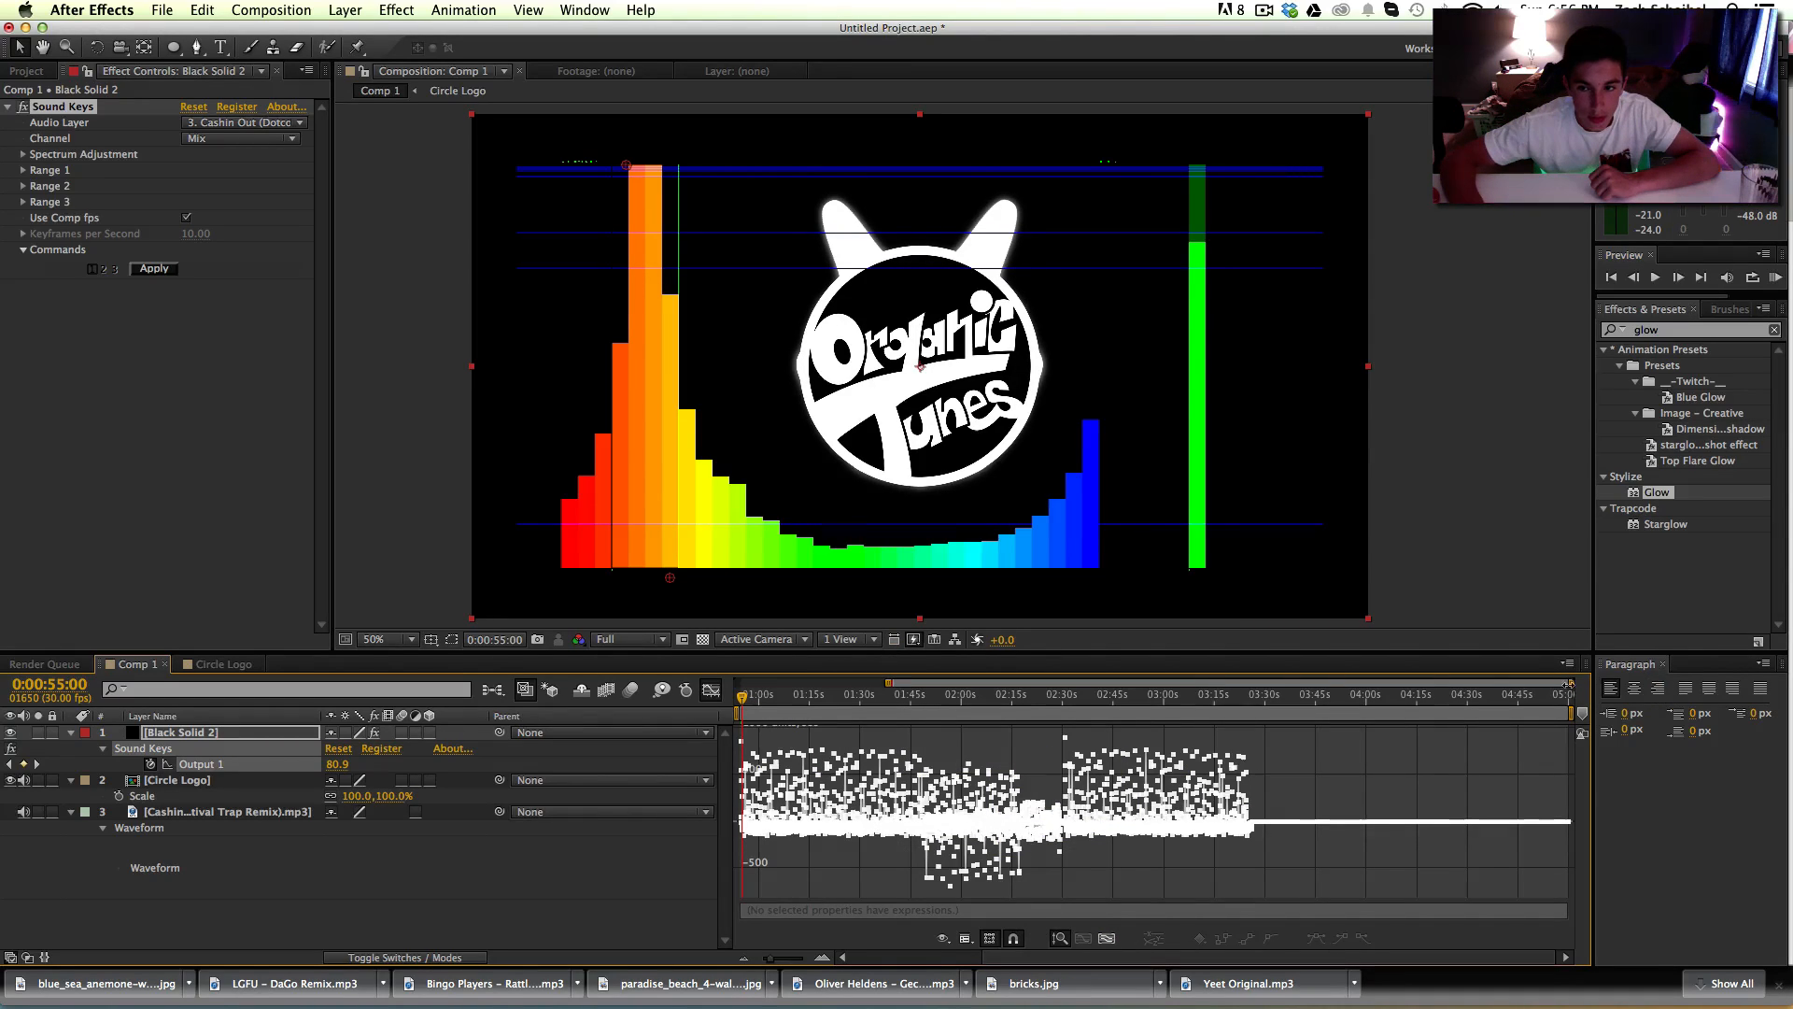
left_click_drag(1569, 685, 904, 694)
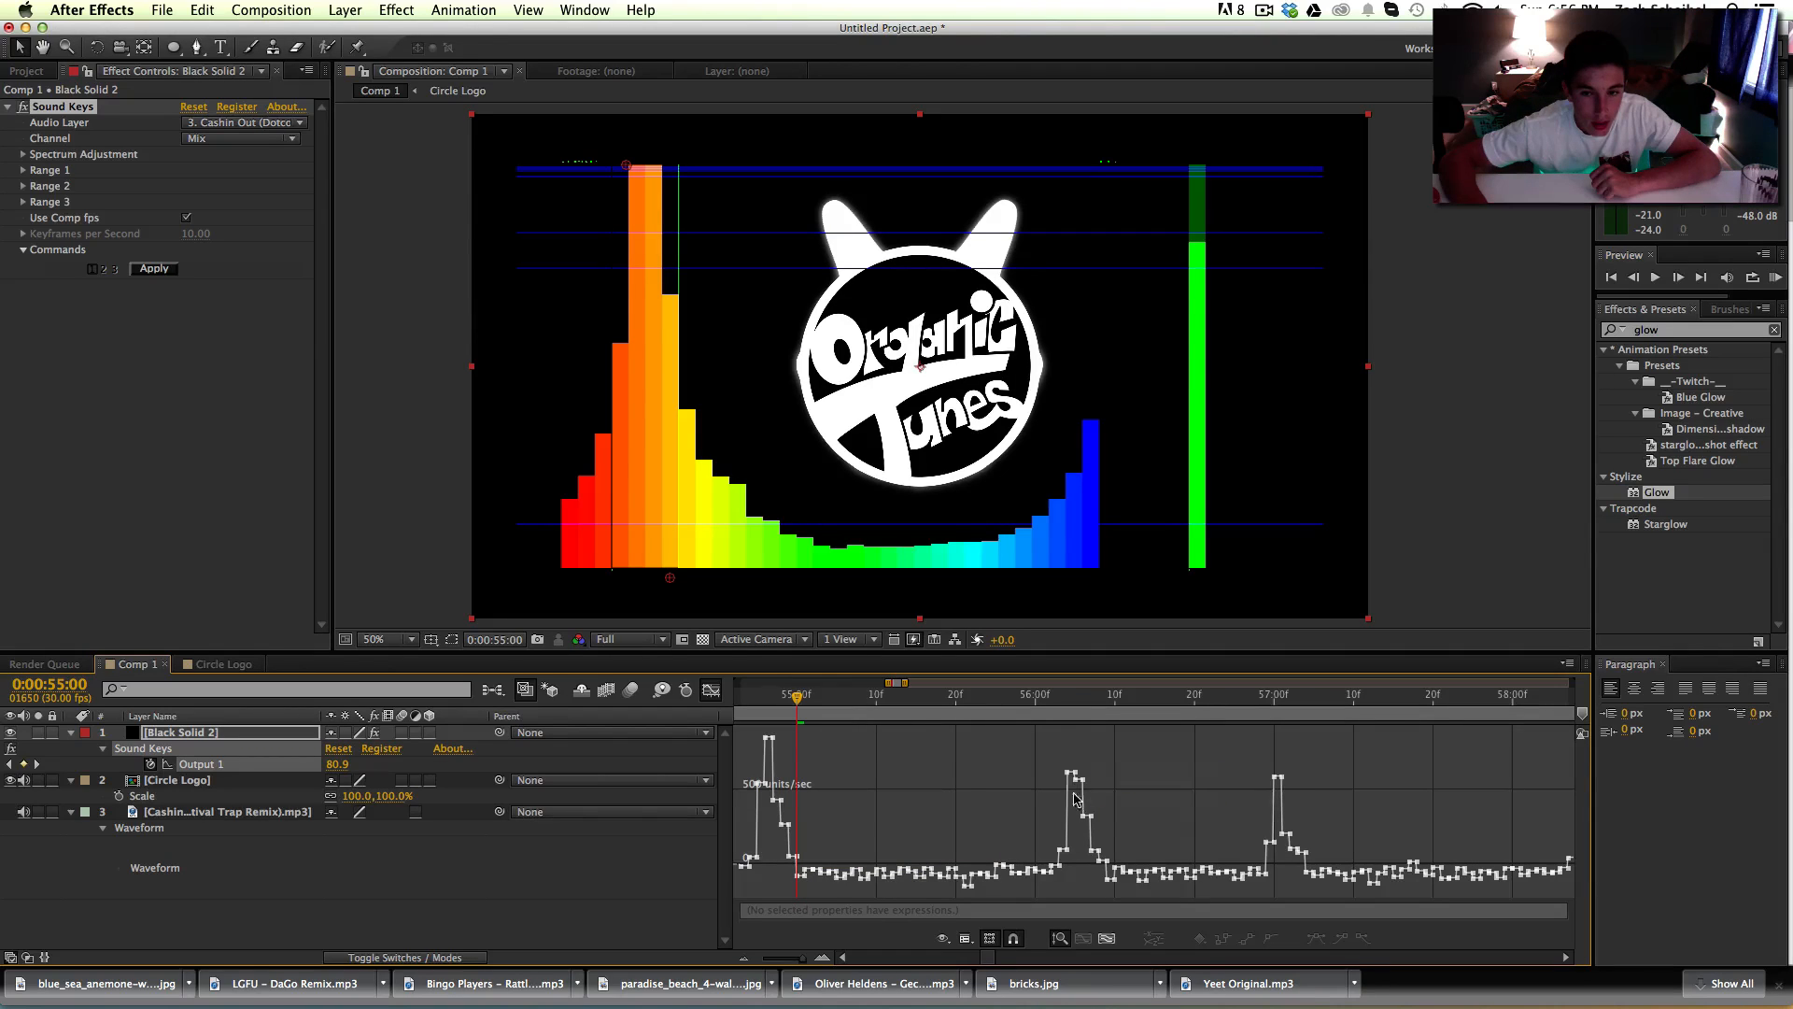
mouse_move(1070, 775)
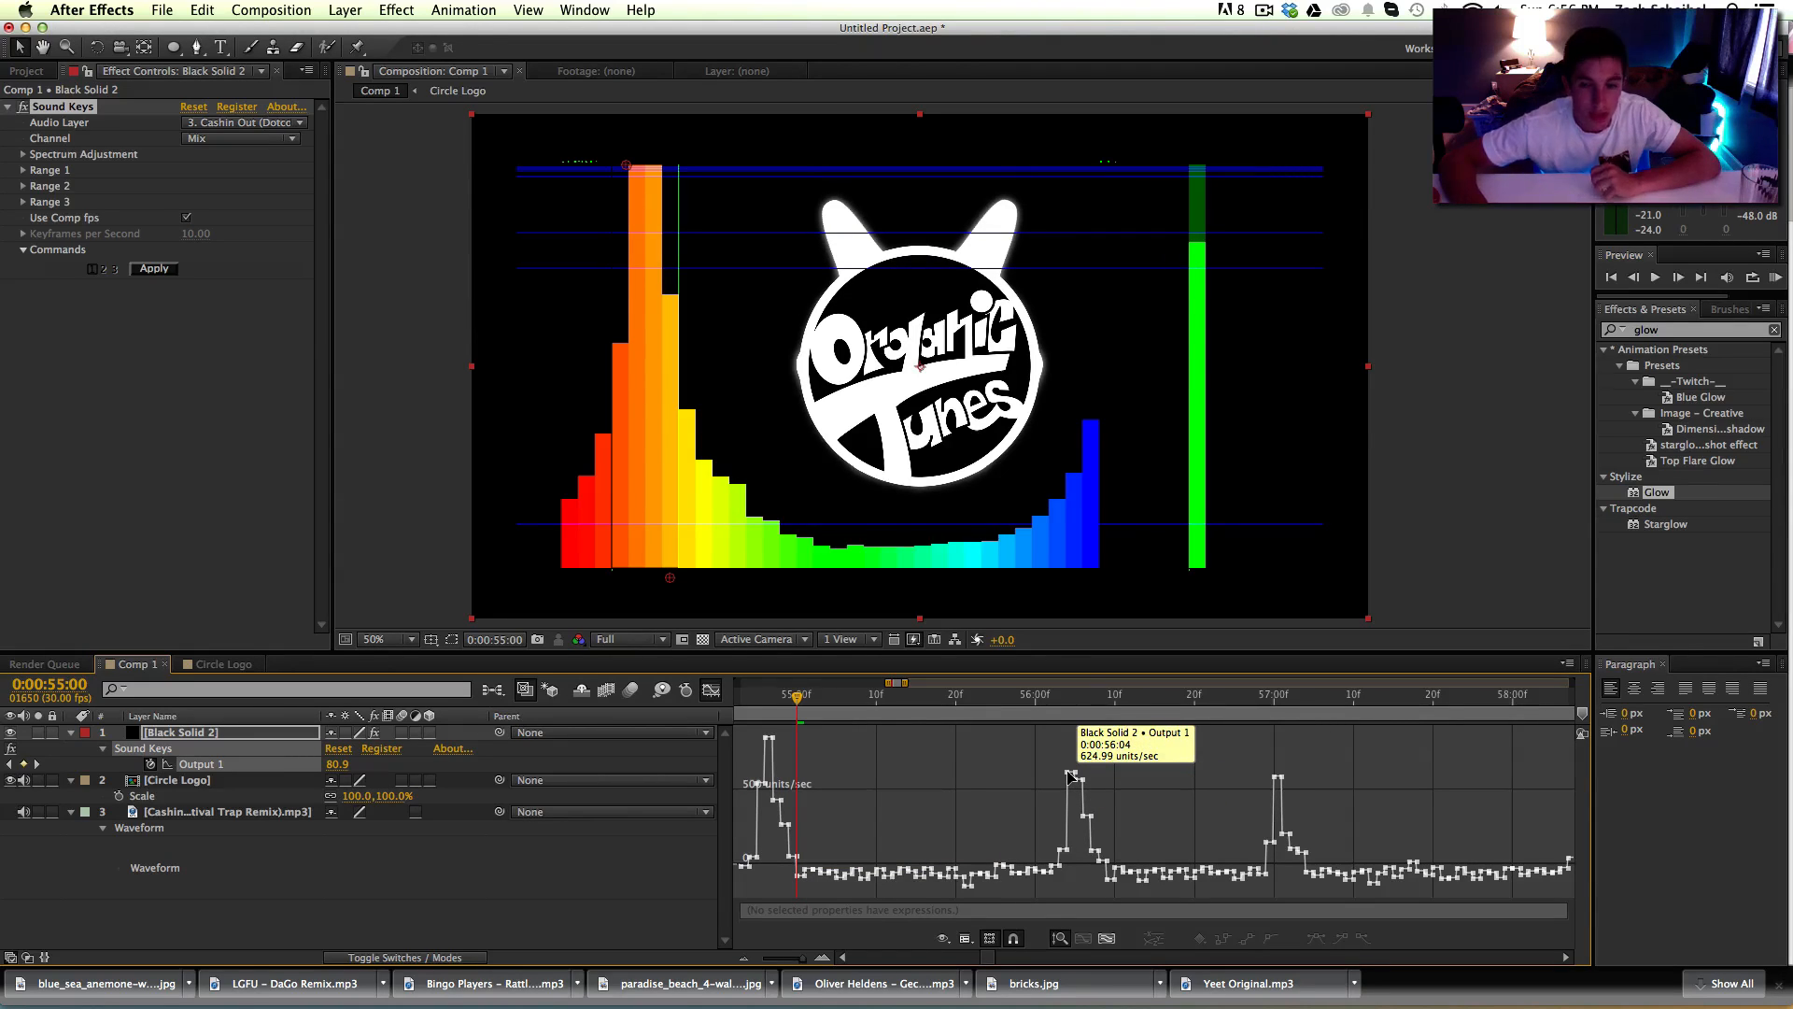
left_click(985, 939)
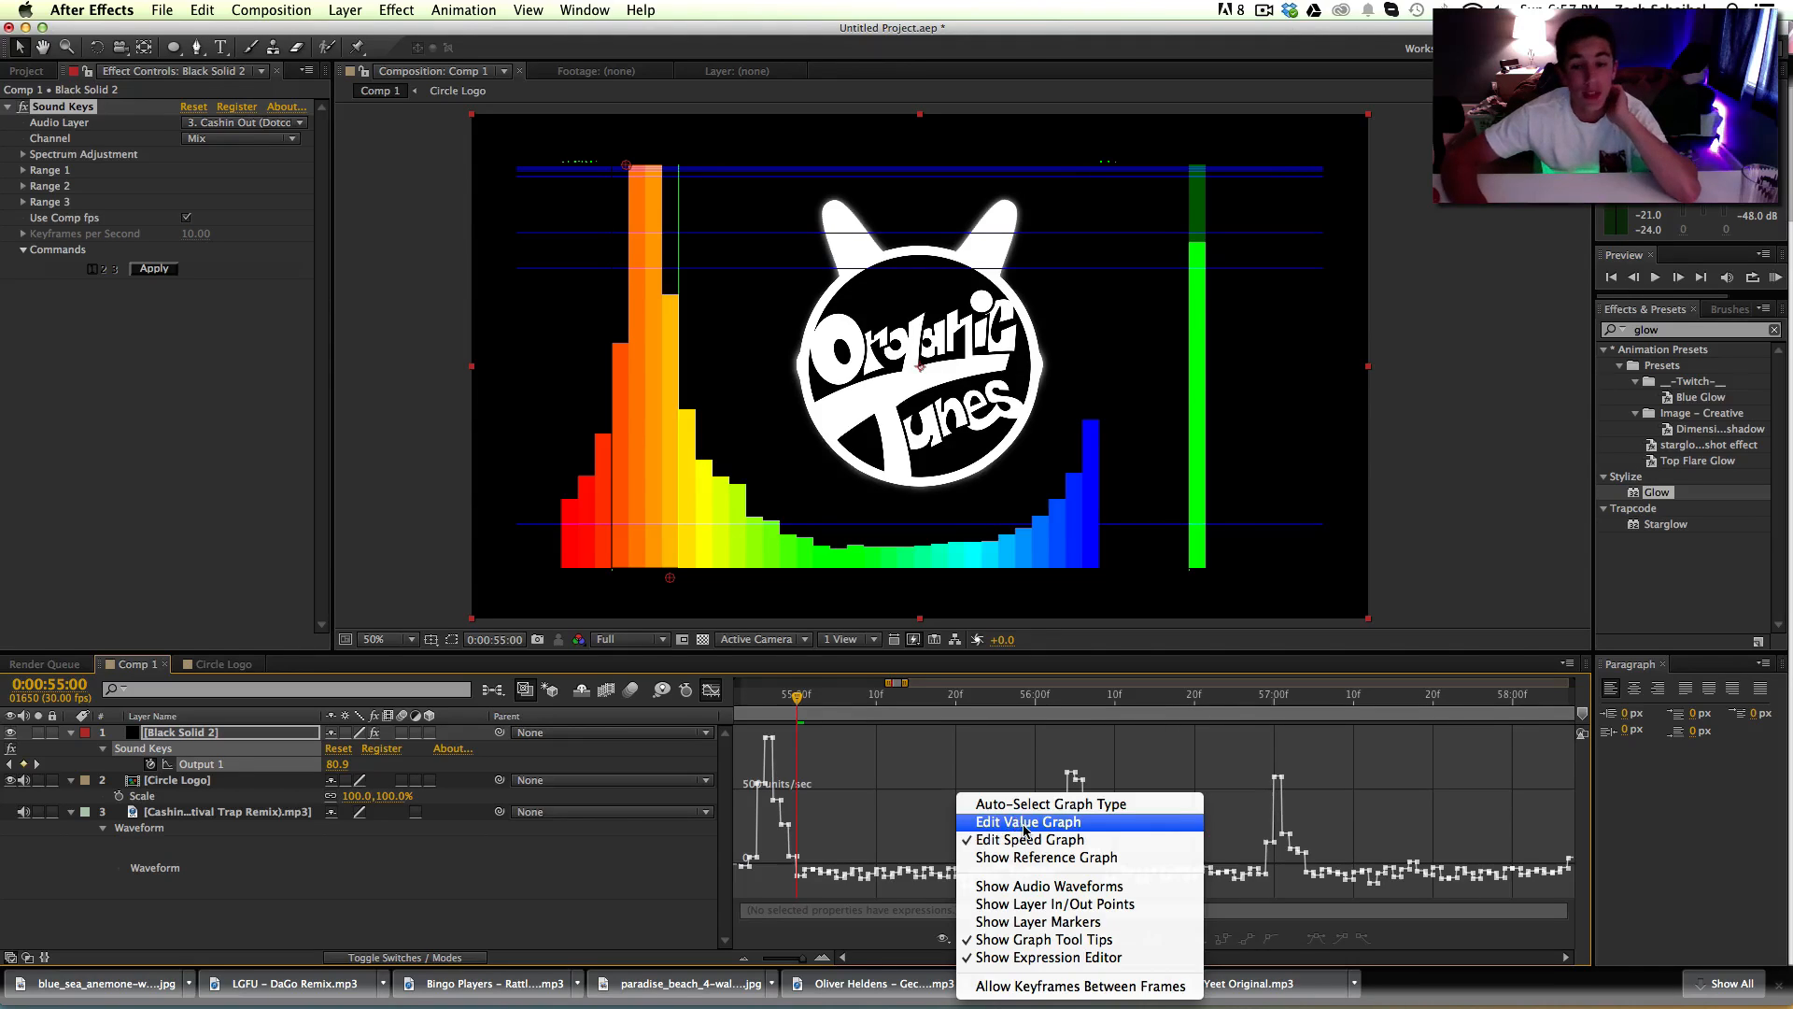
left_click(1025, 829)
mouse_move(795, 741)
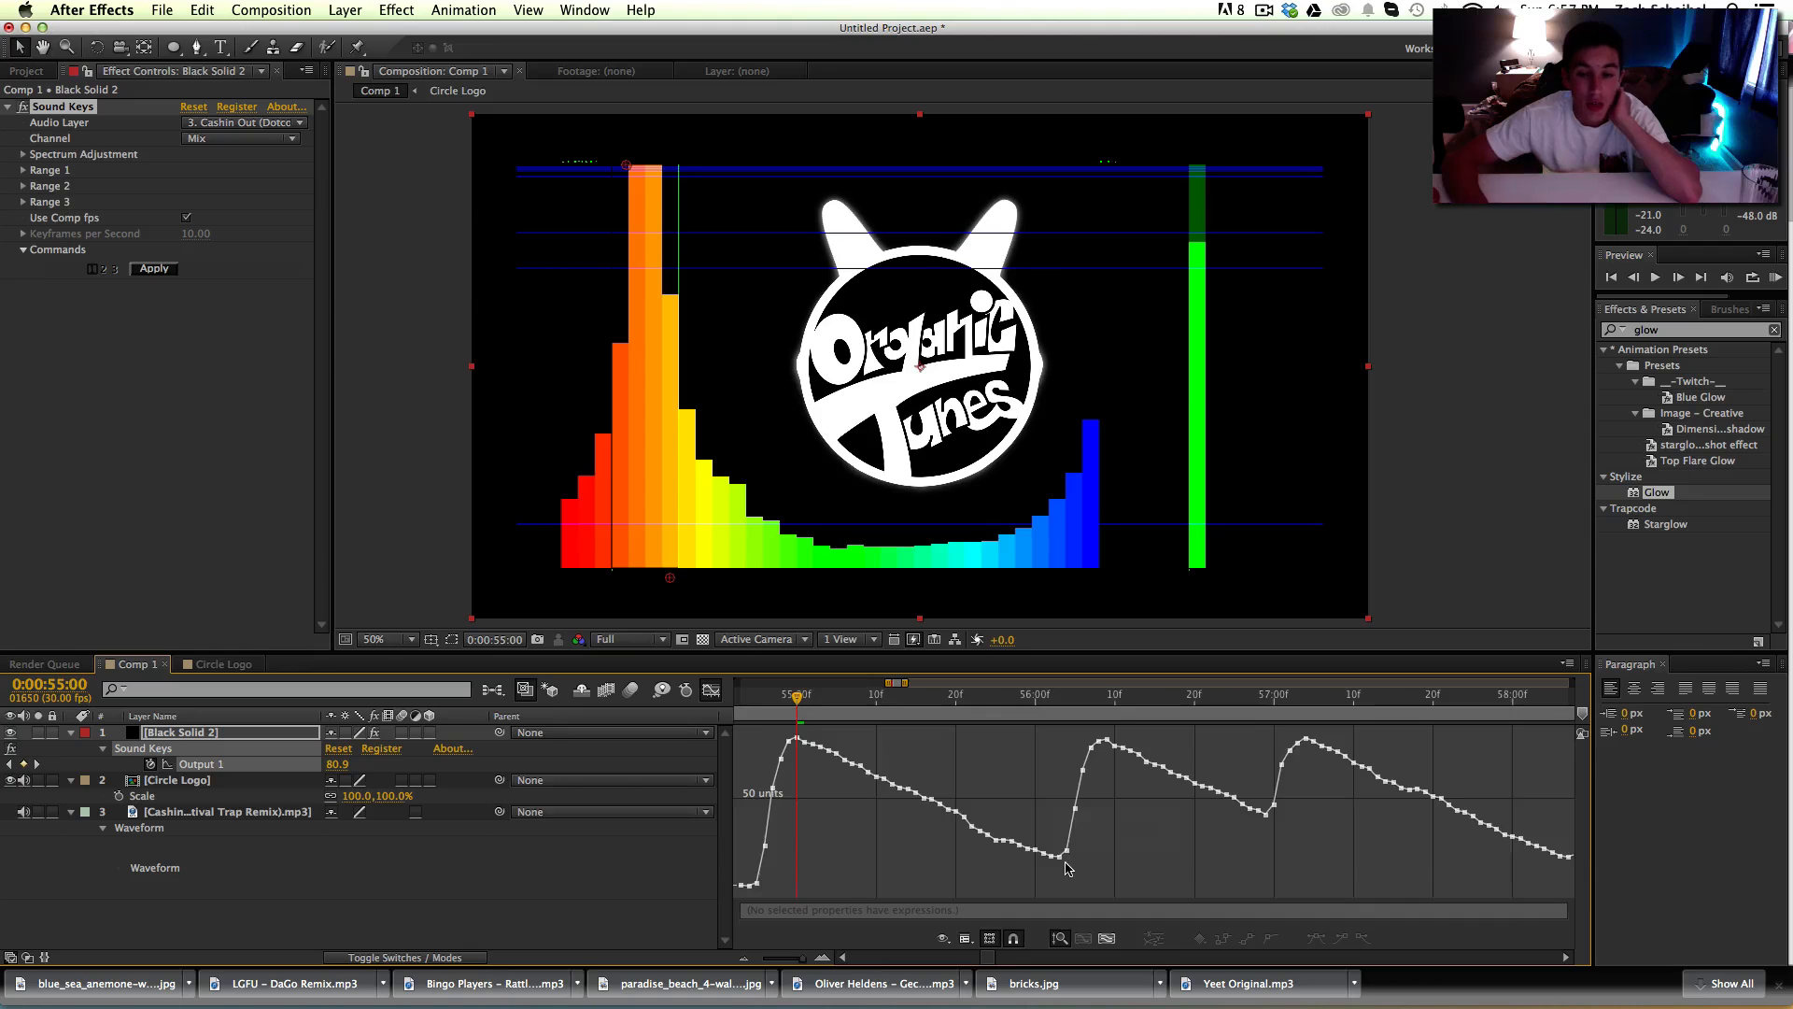
Step: Examine the low and high points of the Output 1 value curve over the following beats
scroll(1060, 868, "right", 6)
scroll(1067, 868, "right", 1)
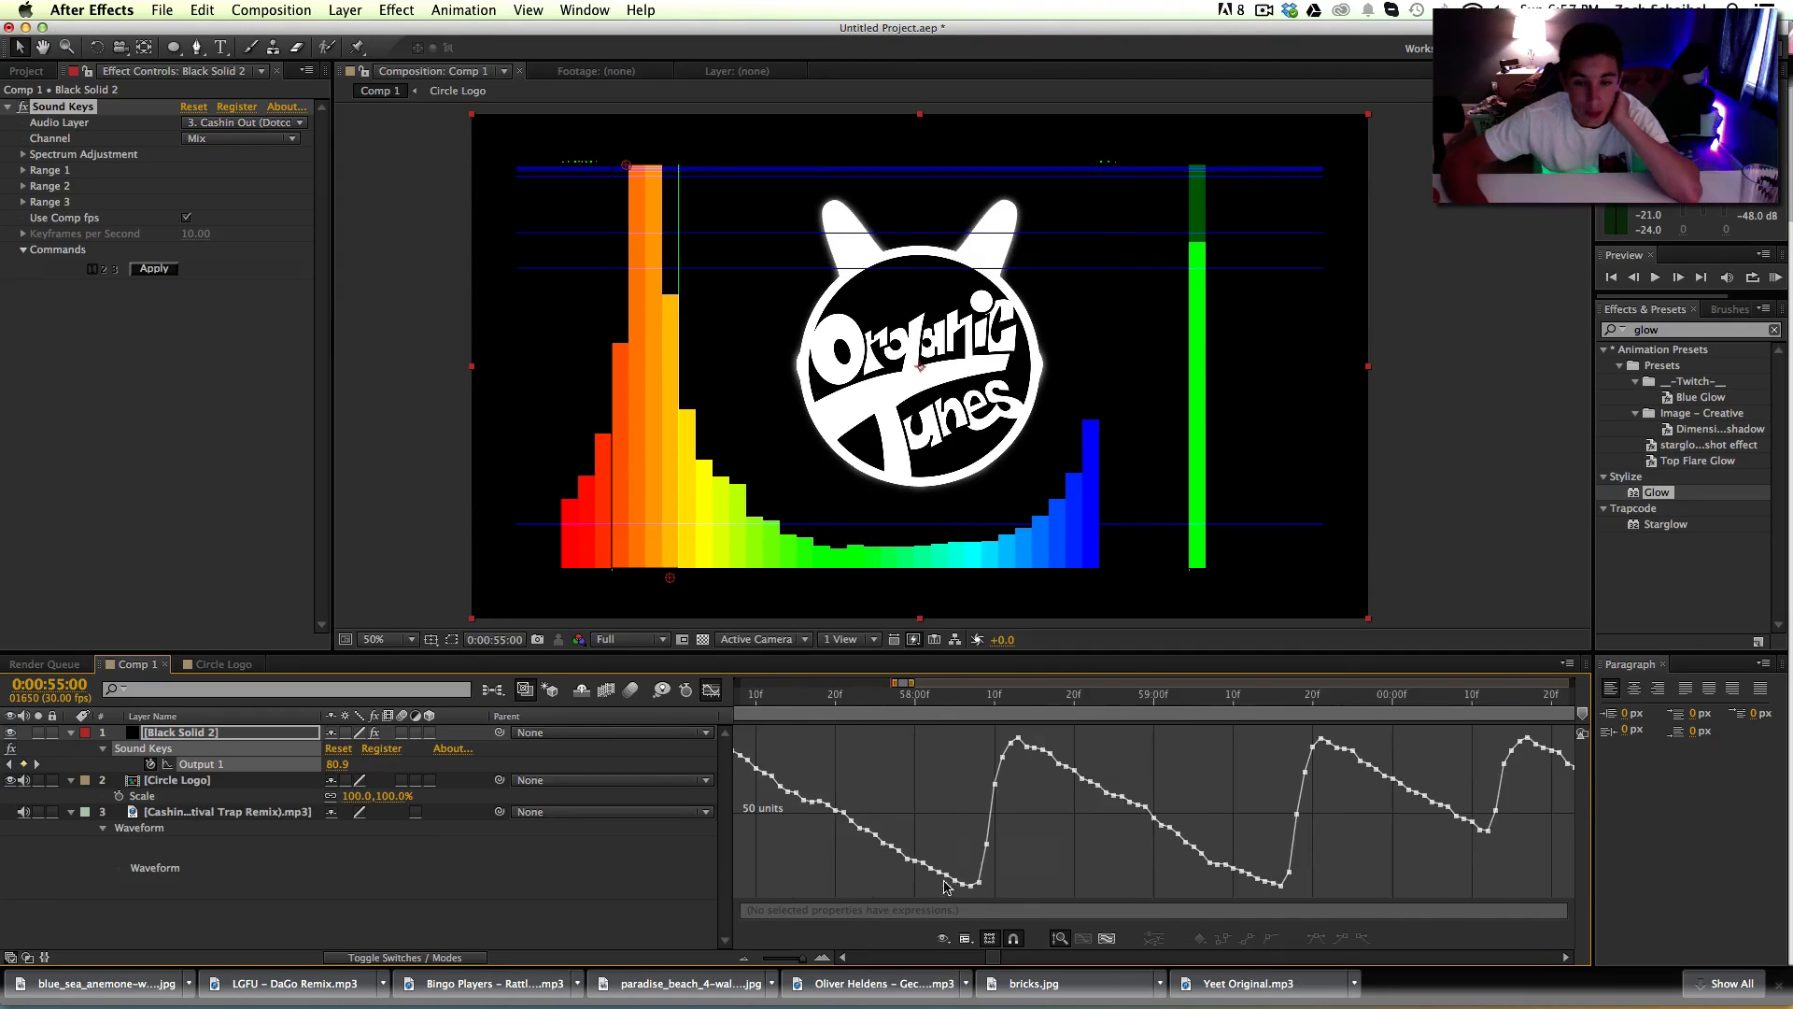
mouse_move(968, 889)
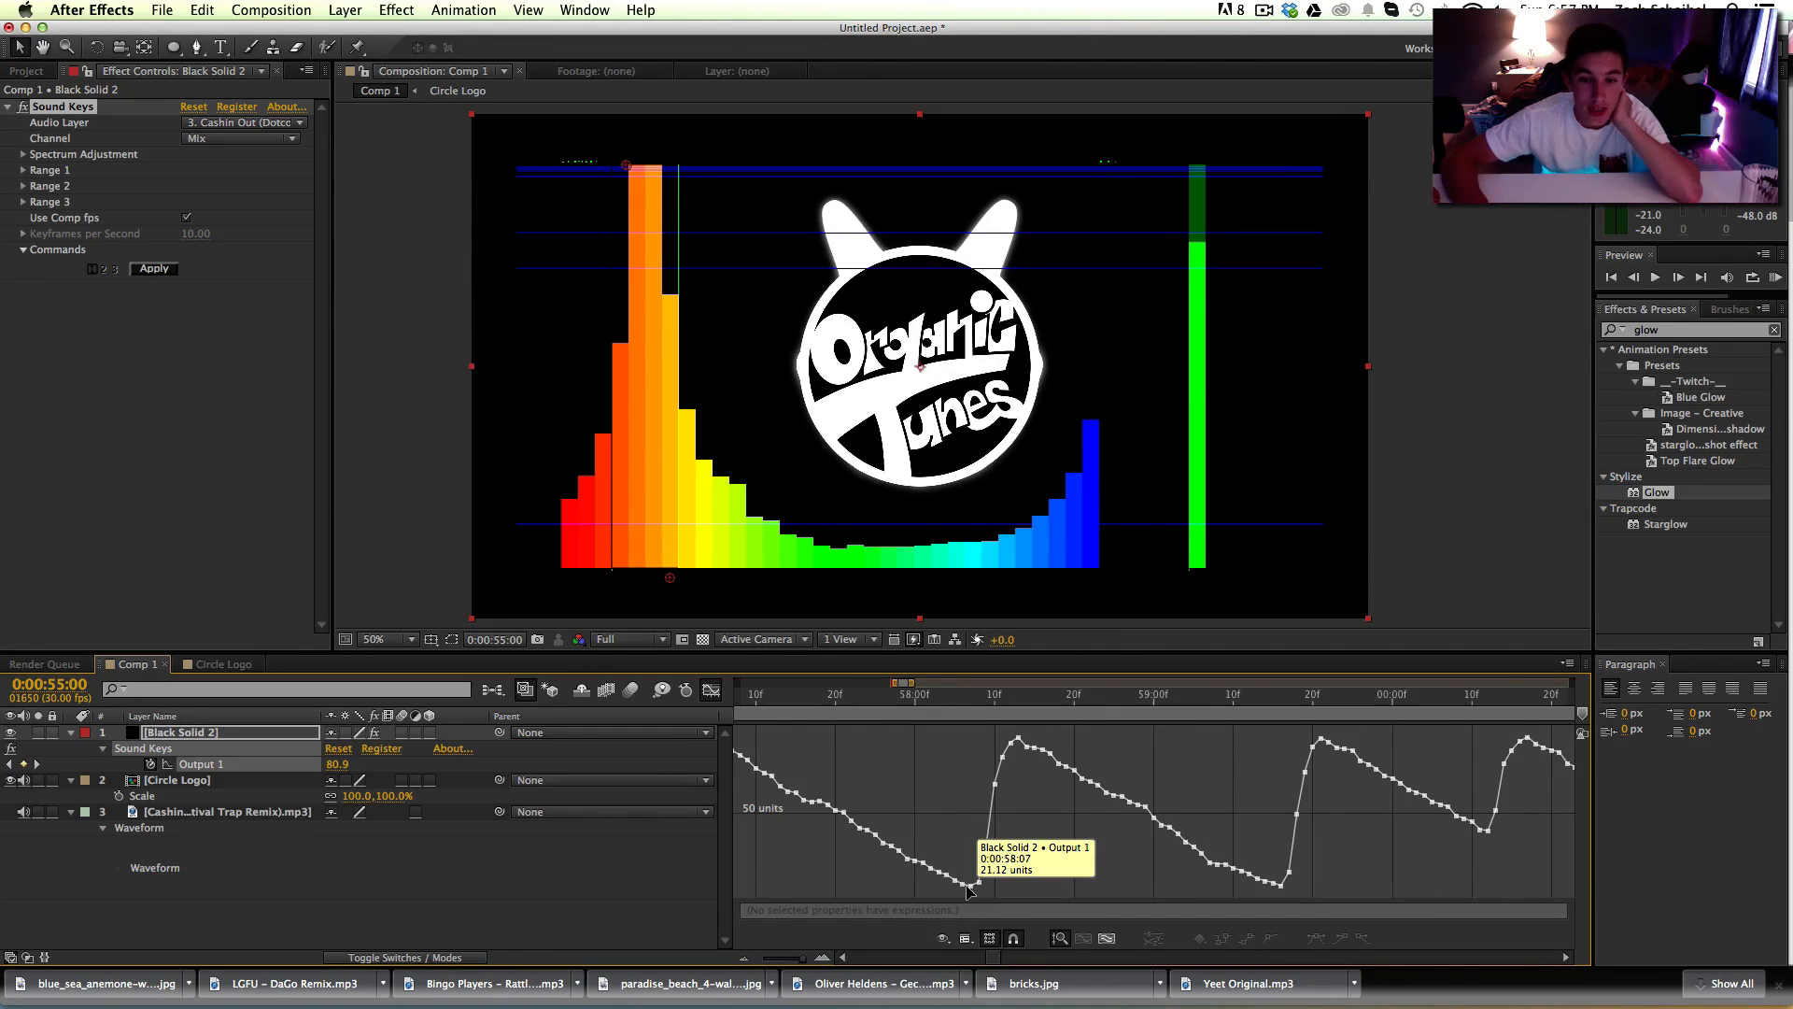
scroll(971, 889, "right", 5)
scroll(1226, 896, "right", 3)
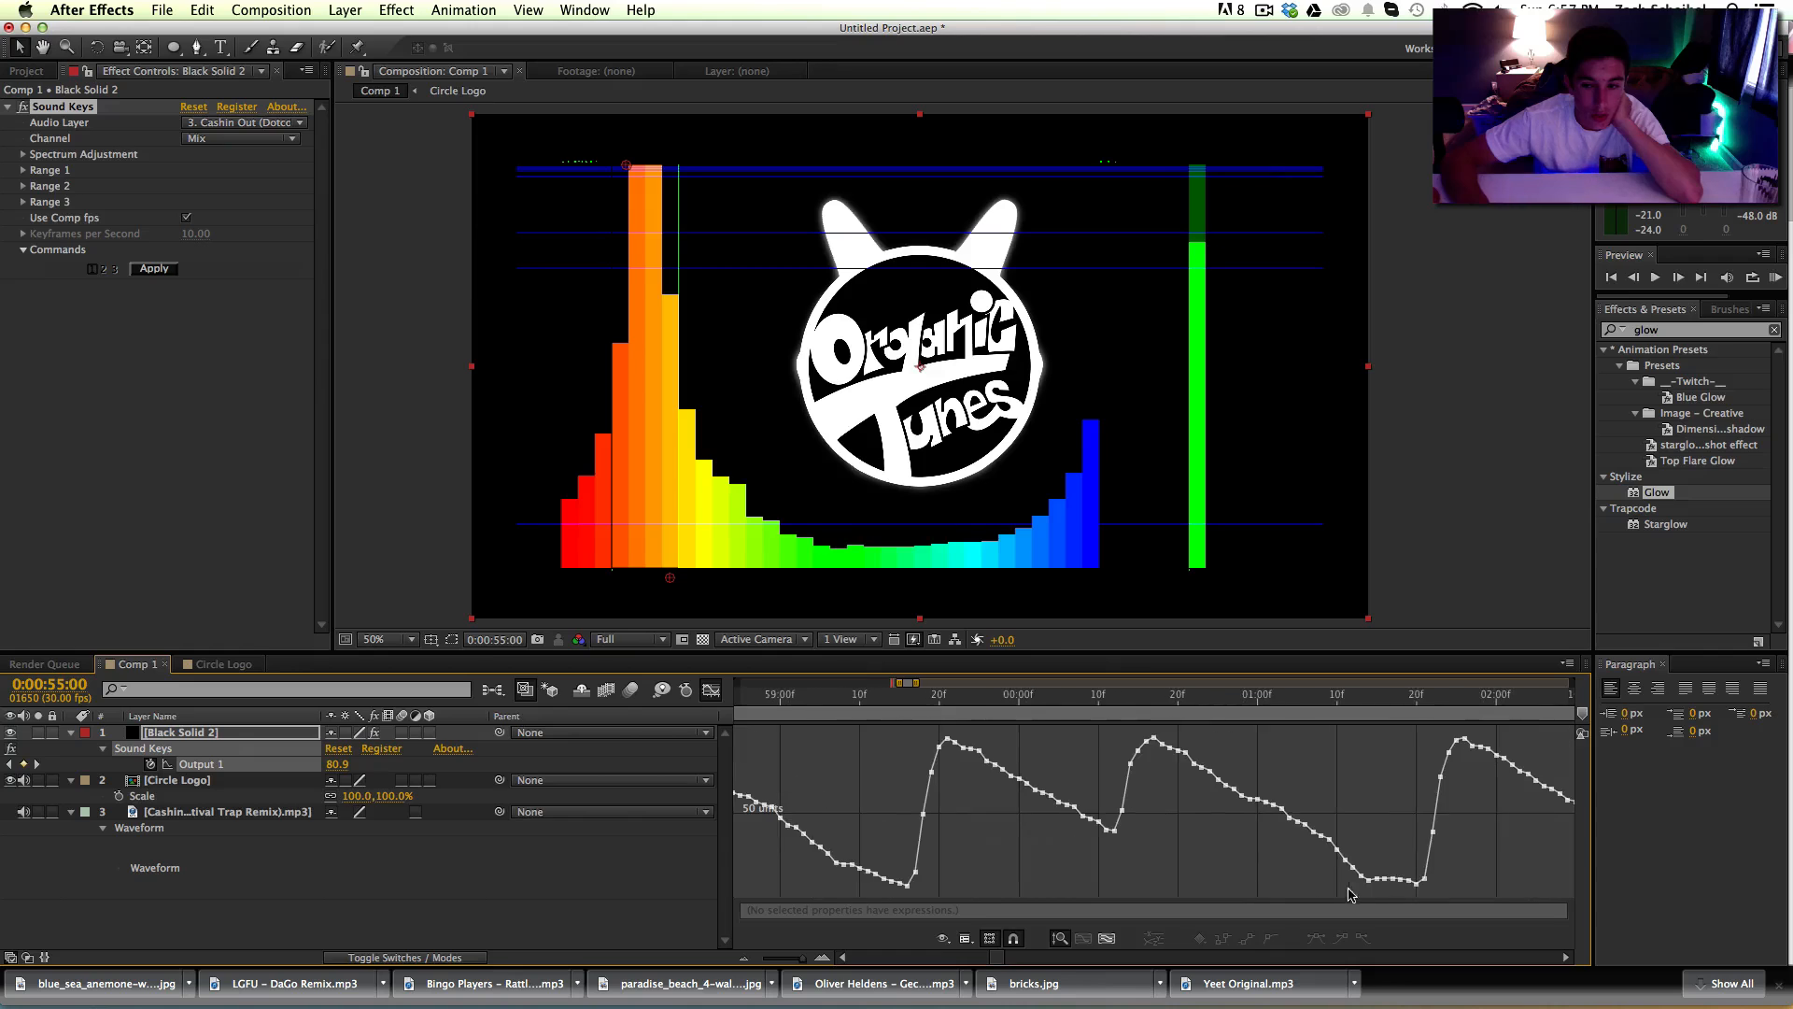
mouse_move(1412, 882)
scroll(1414, 886, "right", 5)
scroll(1415, 887, "right", 4)
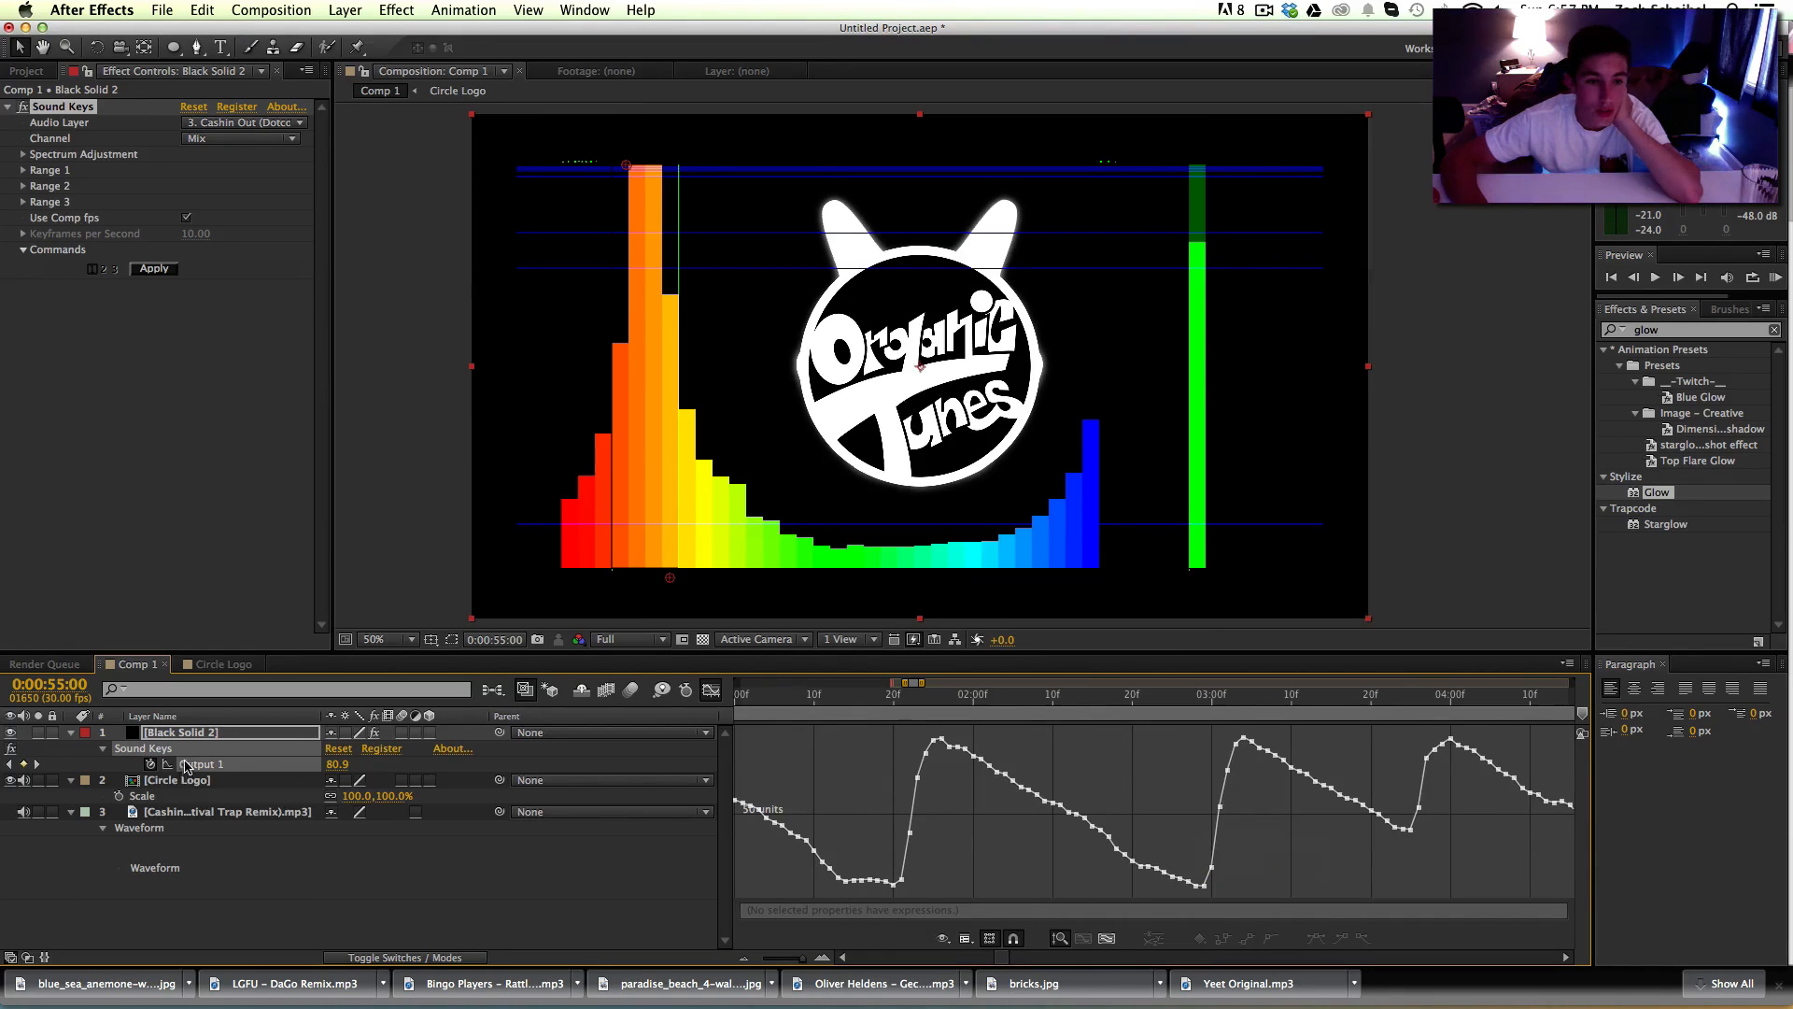
Step: Add the expression linear(value,20,80,90,120) to the Sound Keys Output 1 property of Black Solid 2
left_click(176, 735)
left_click(180, 765)
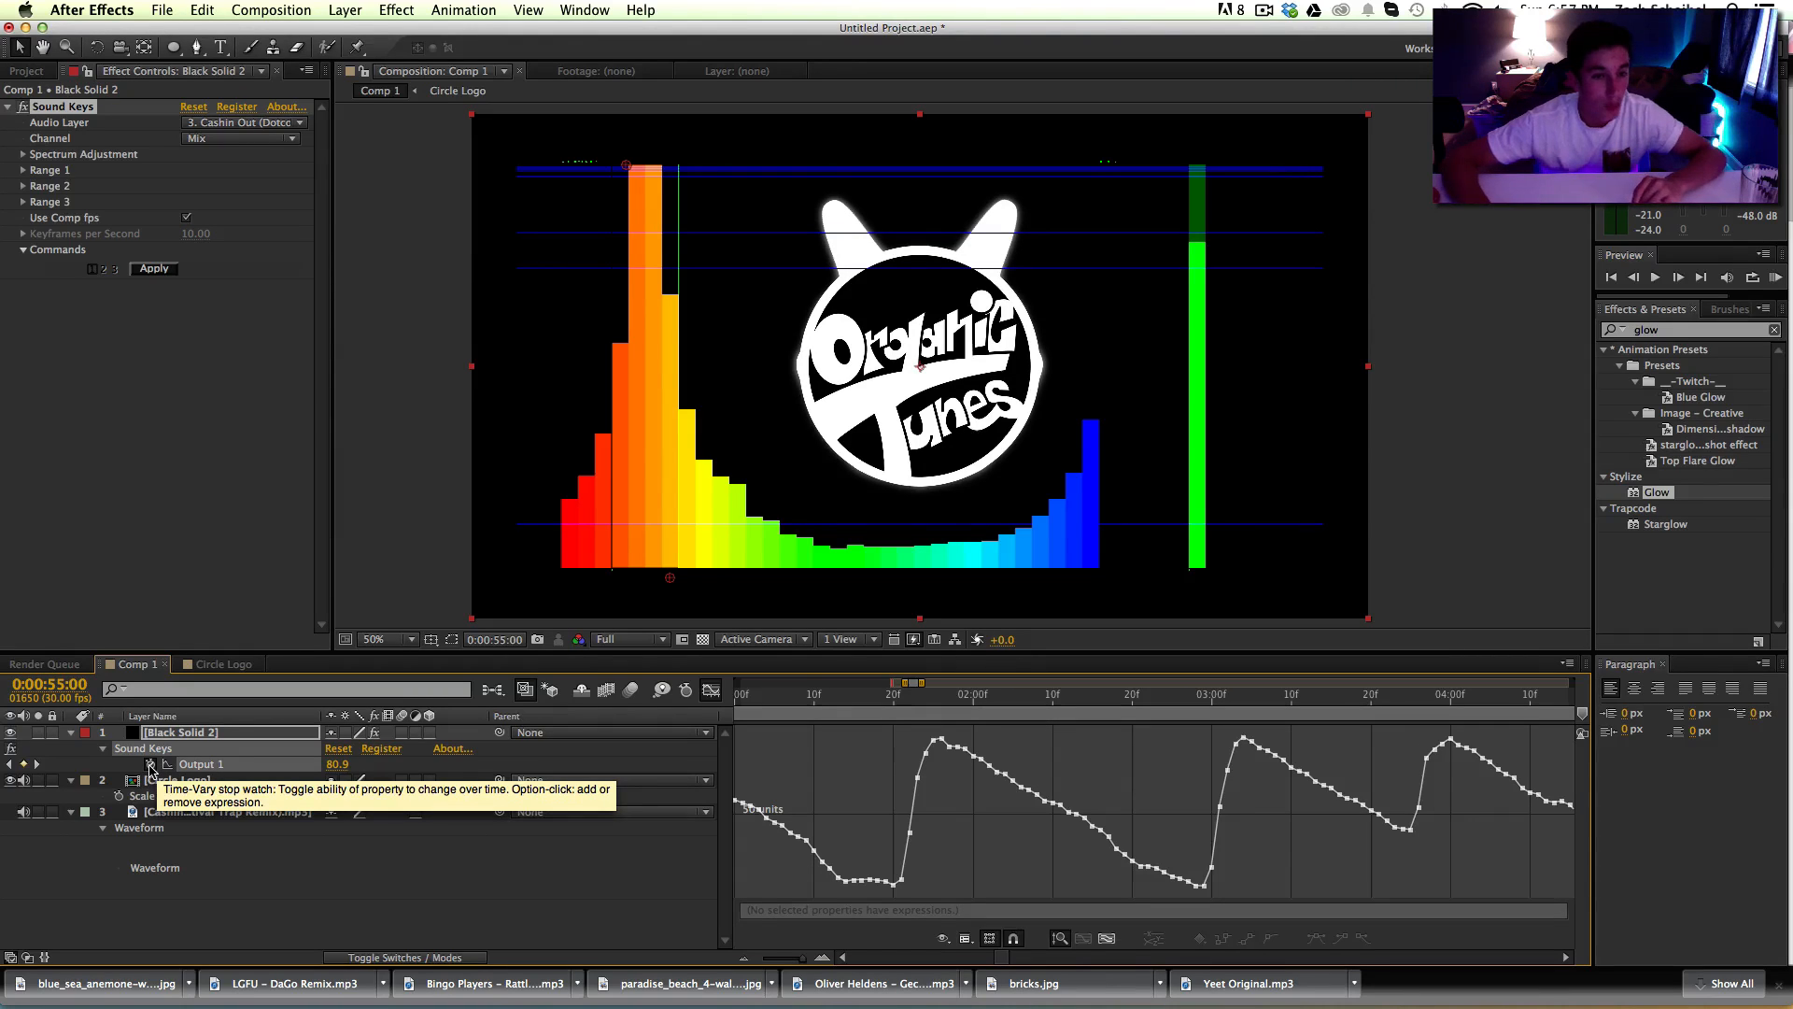
left_click(150, 766, "alt")
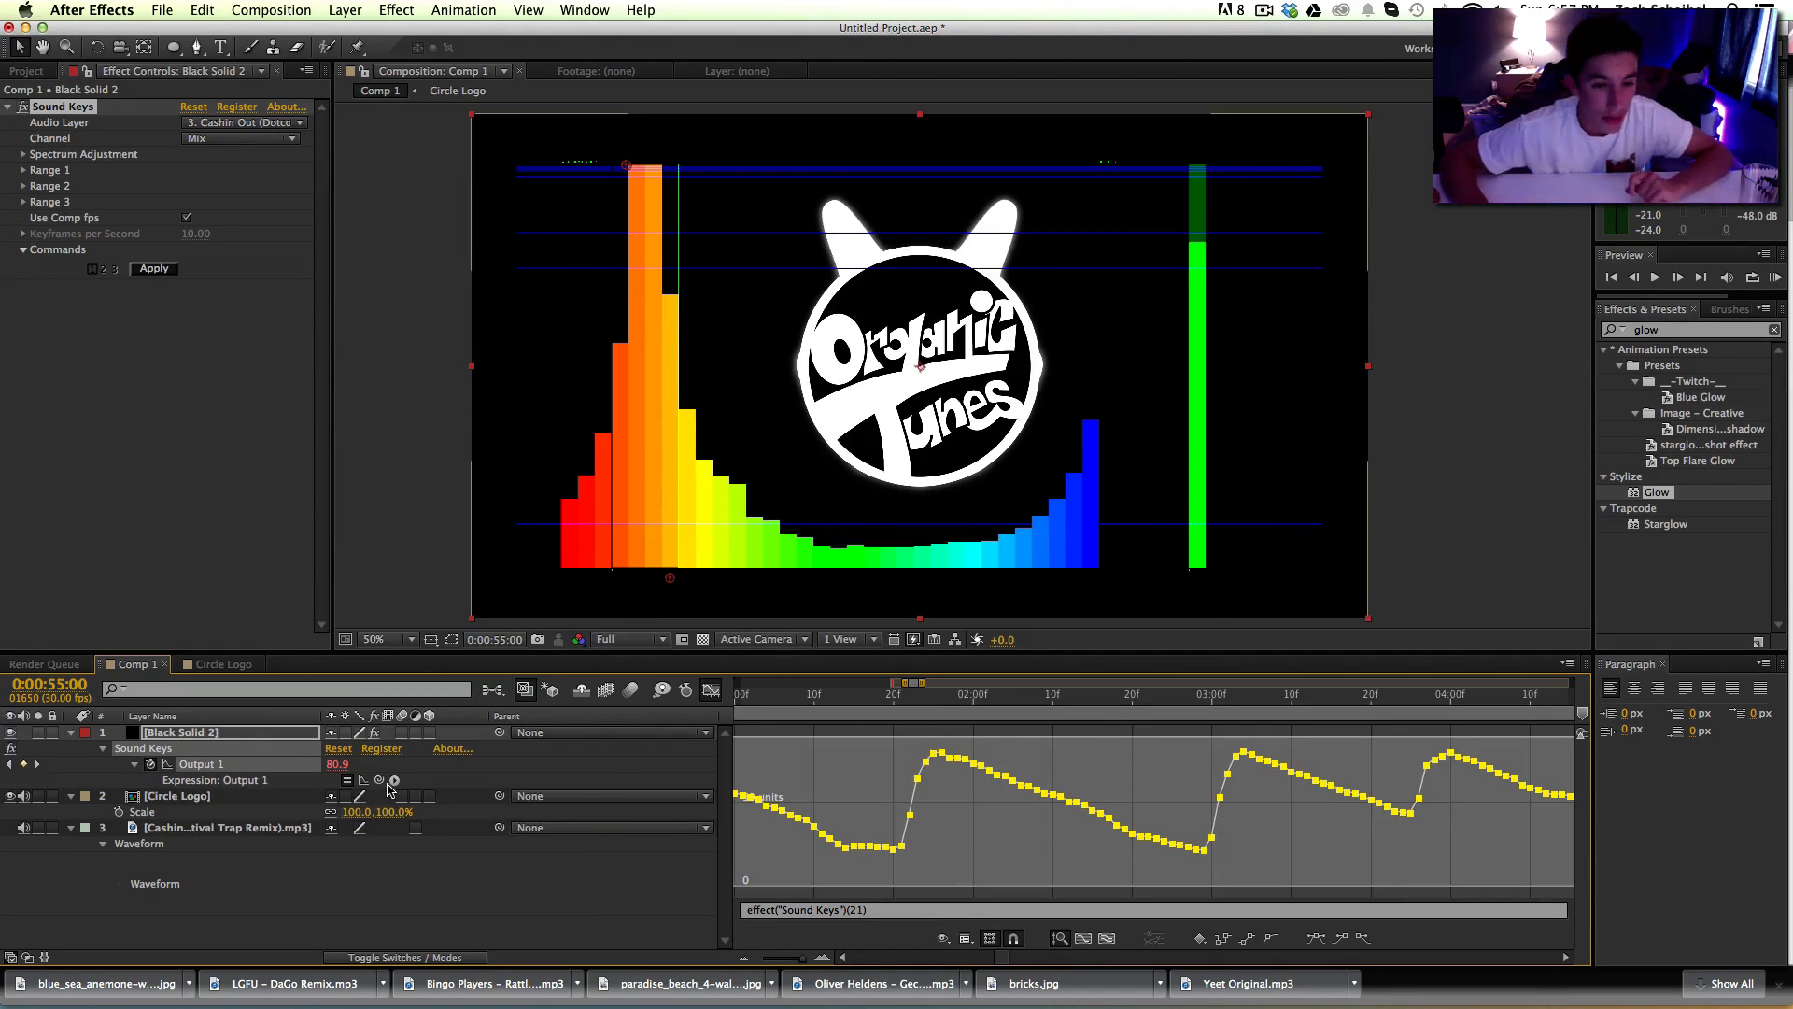
left_click(730, 906)
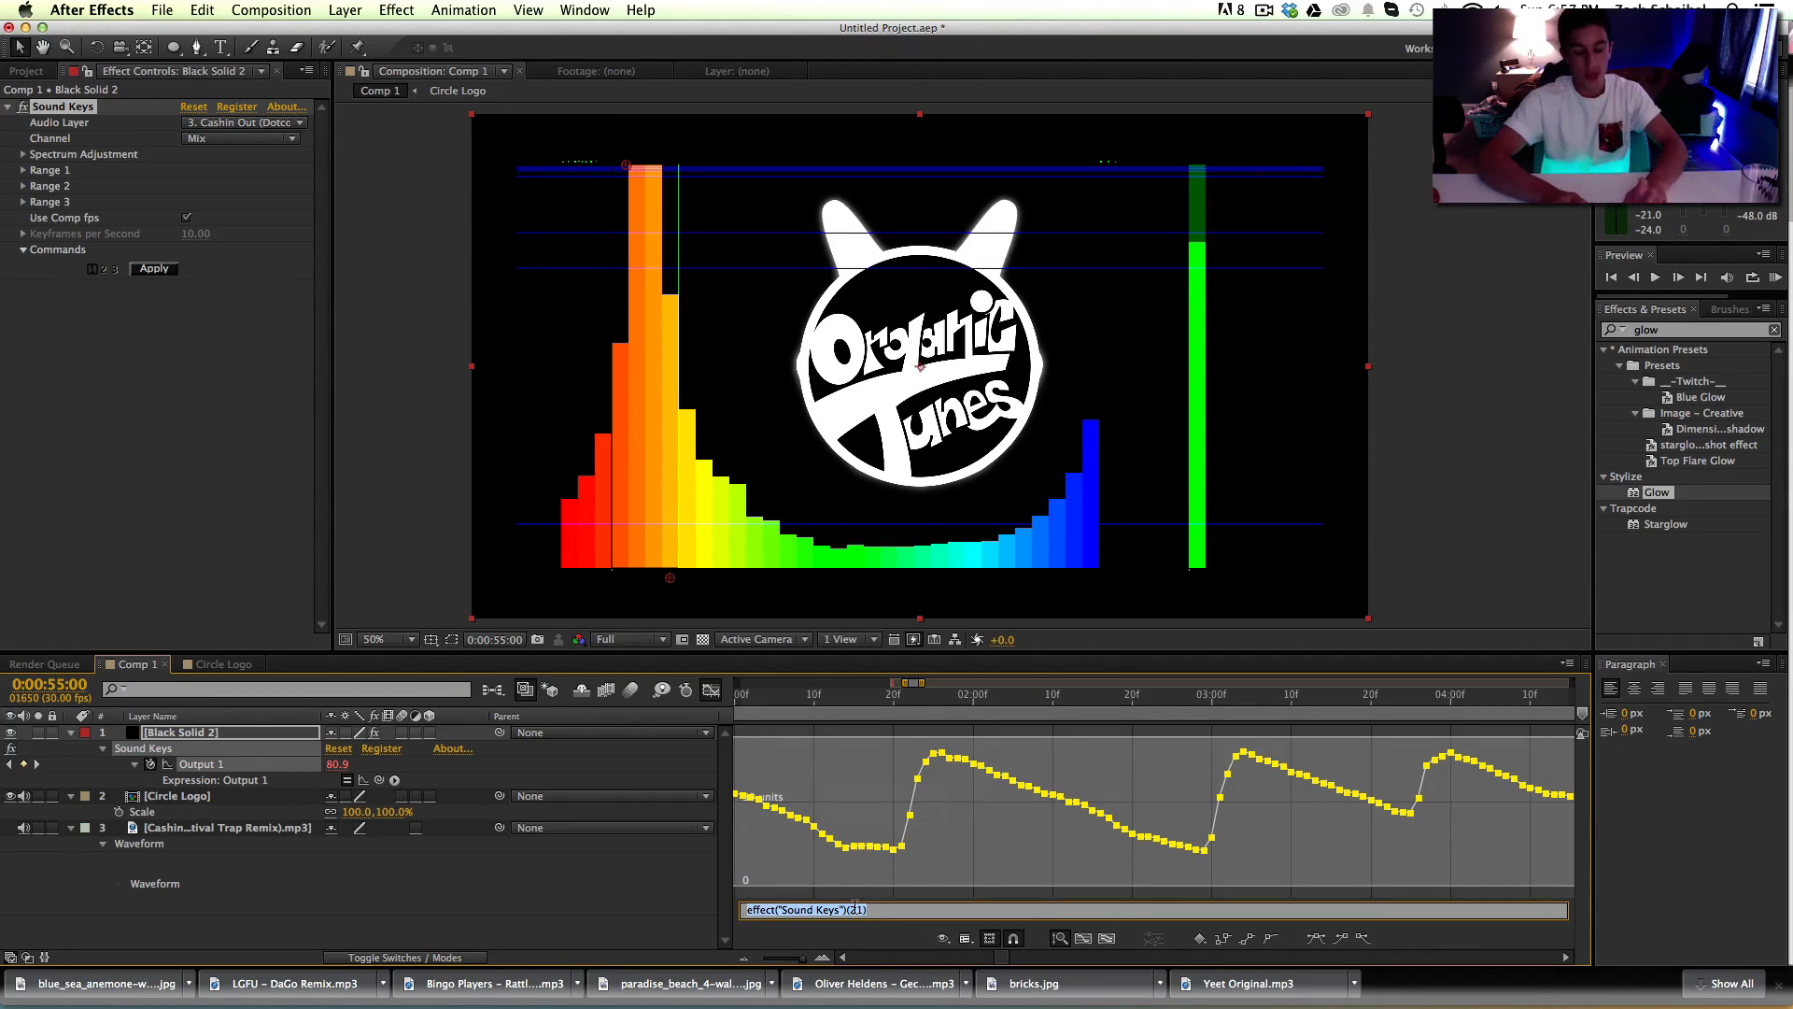
type("linear(value,0,")
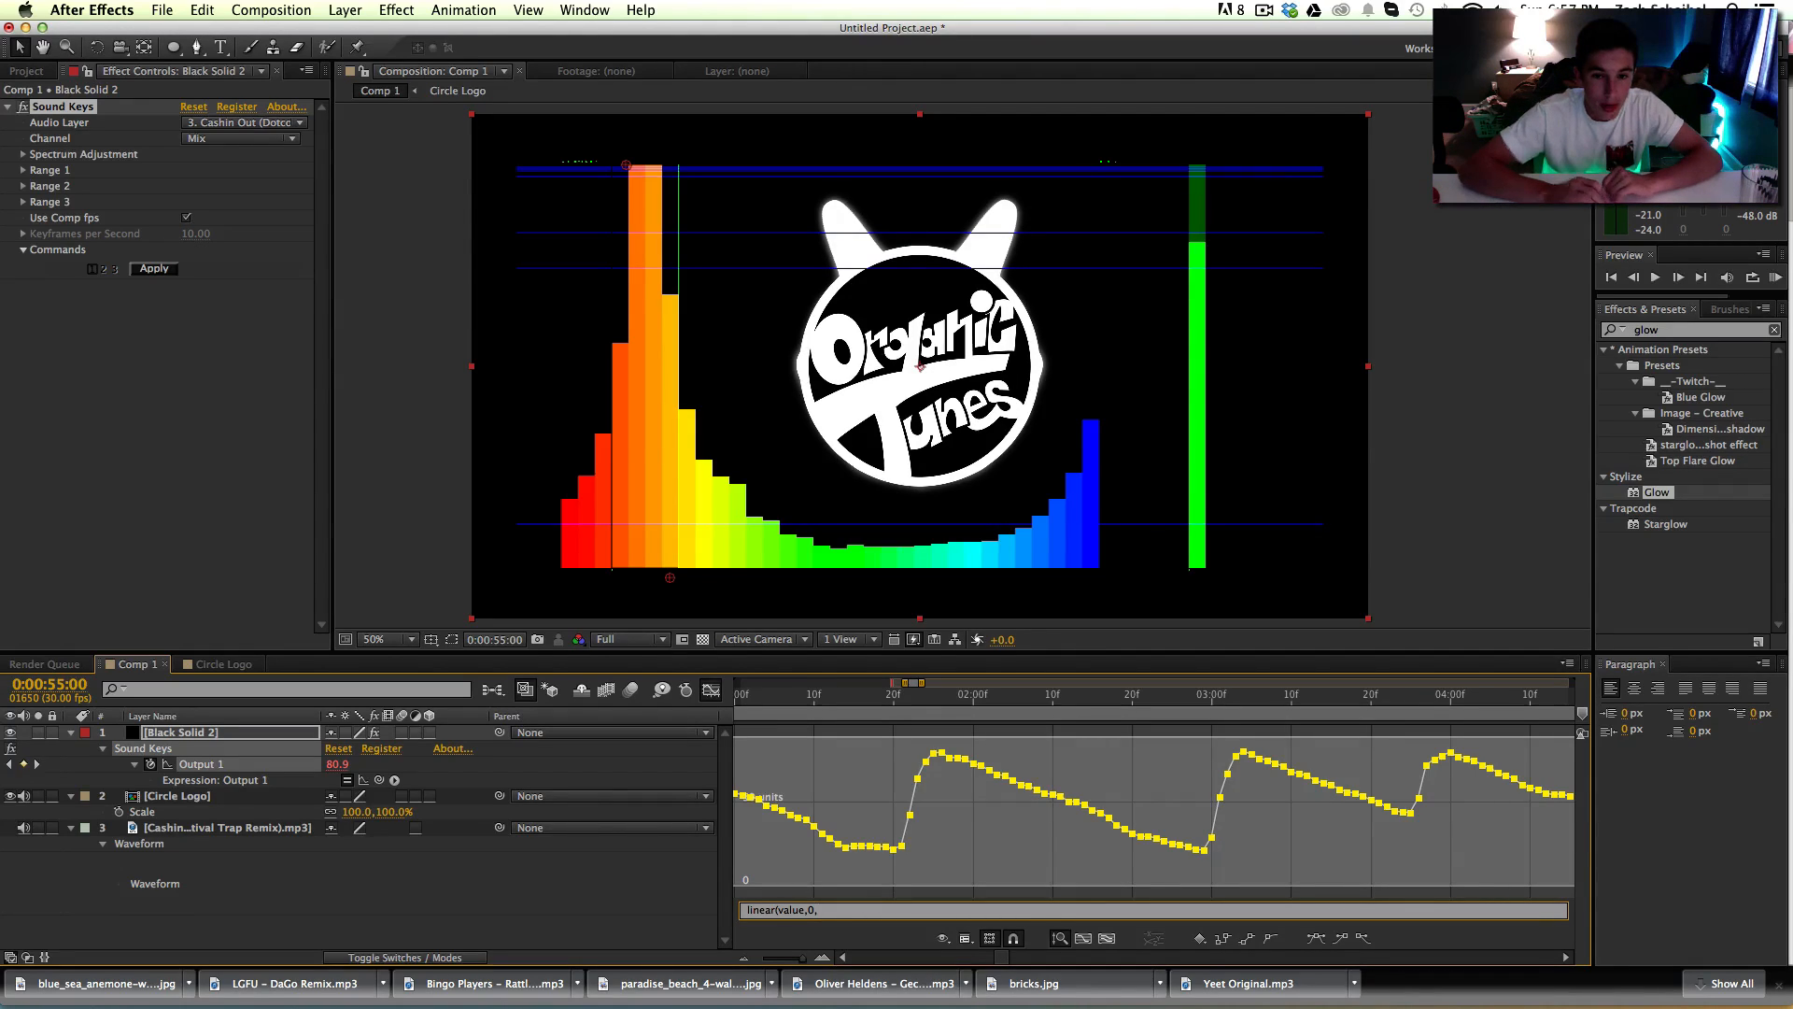
scroll(865, 864, "left", 10)
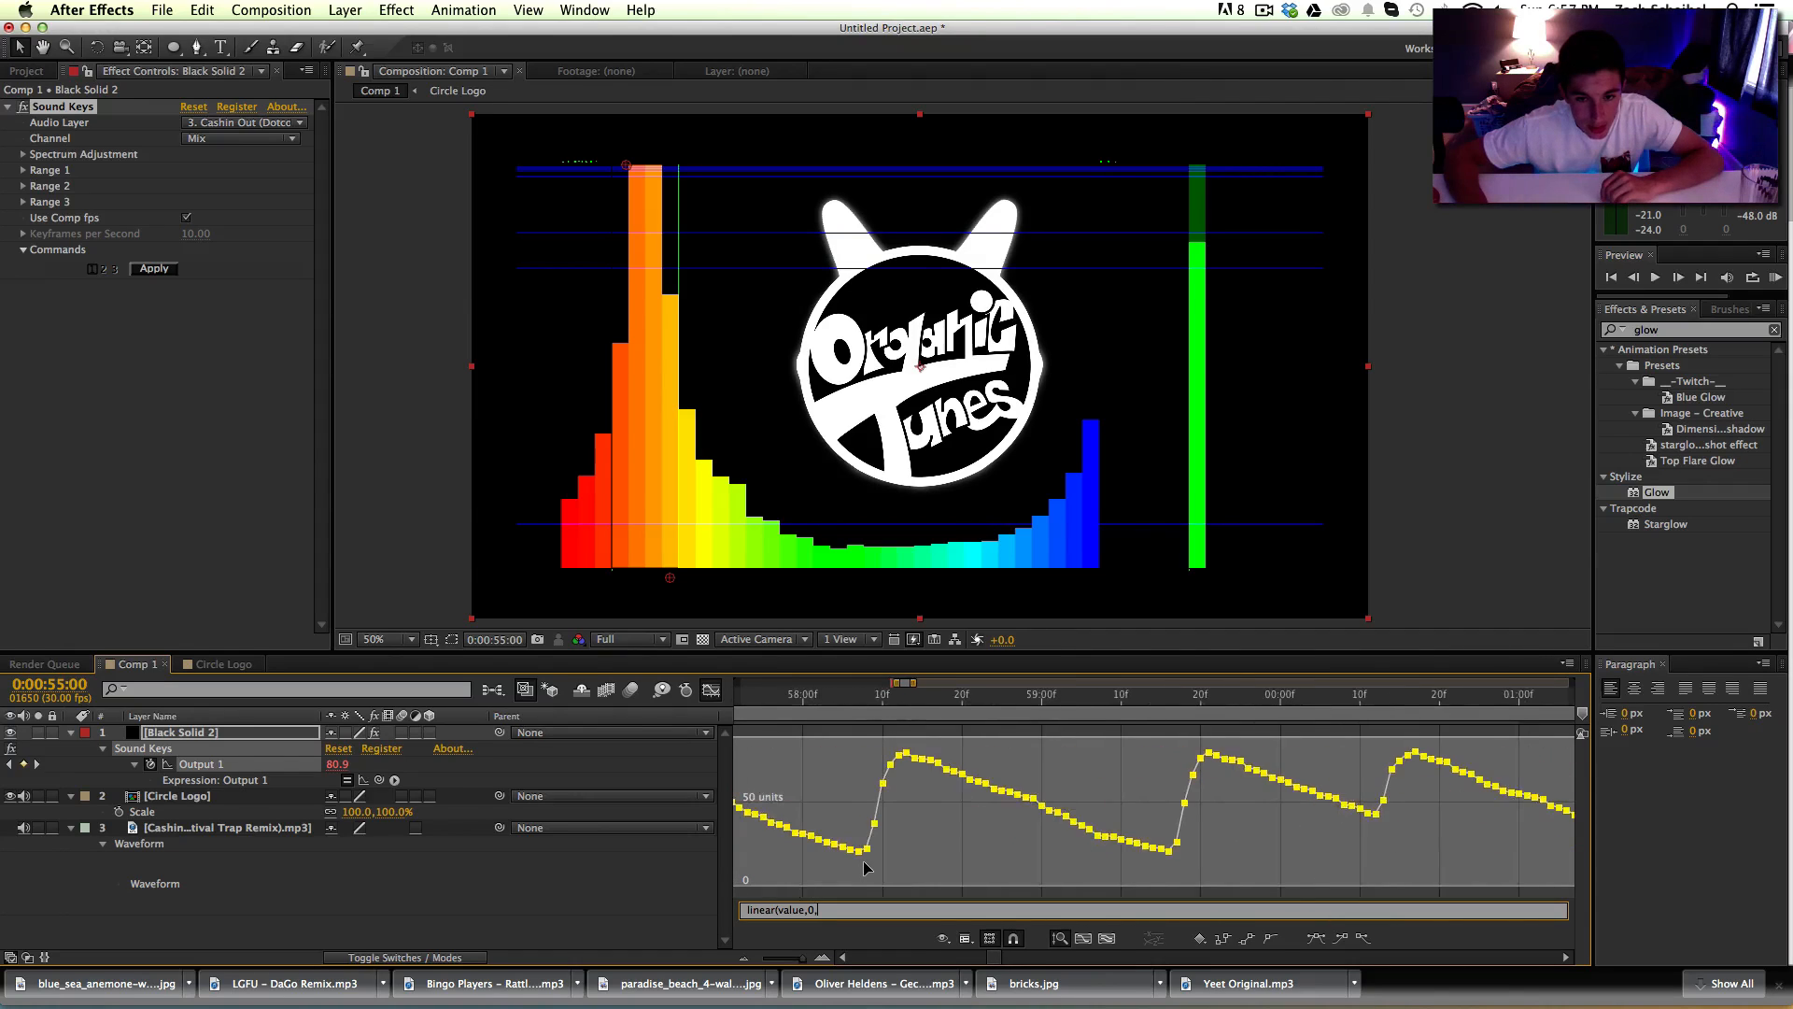
scroll(864, 868, "left", 5)
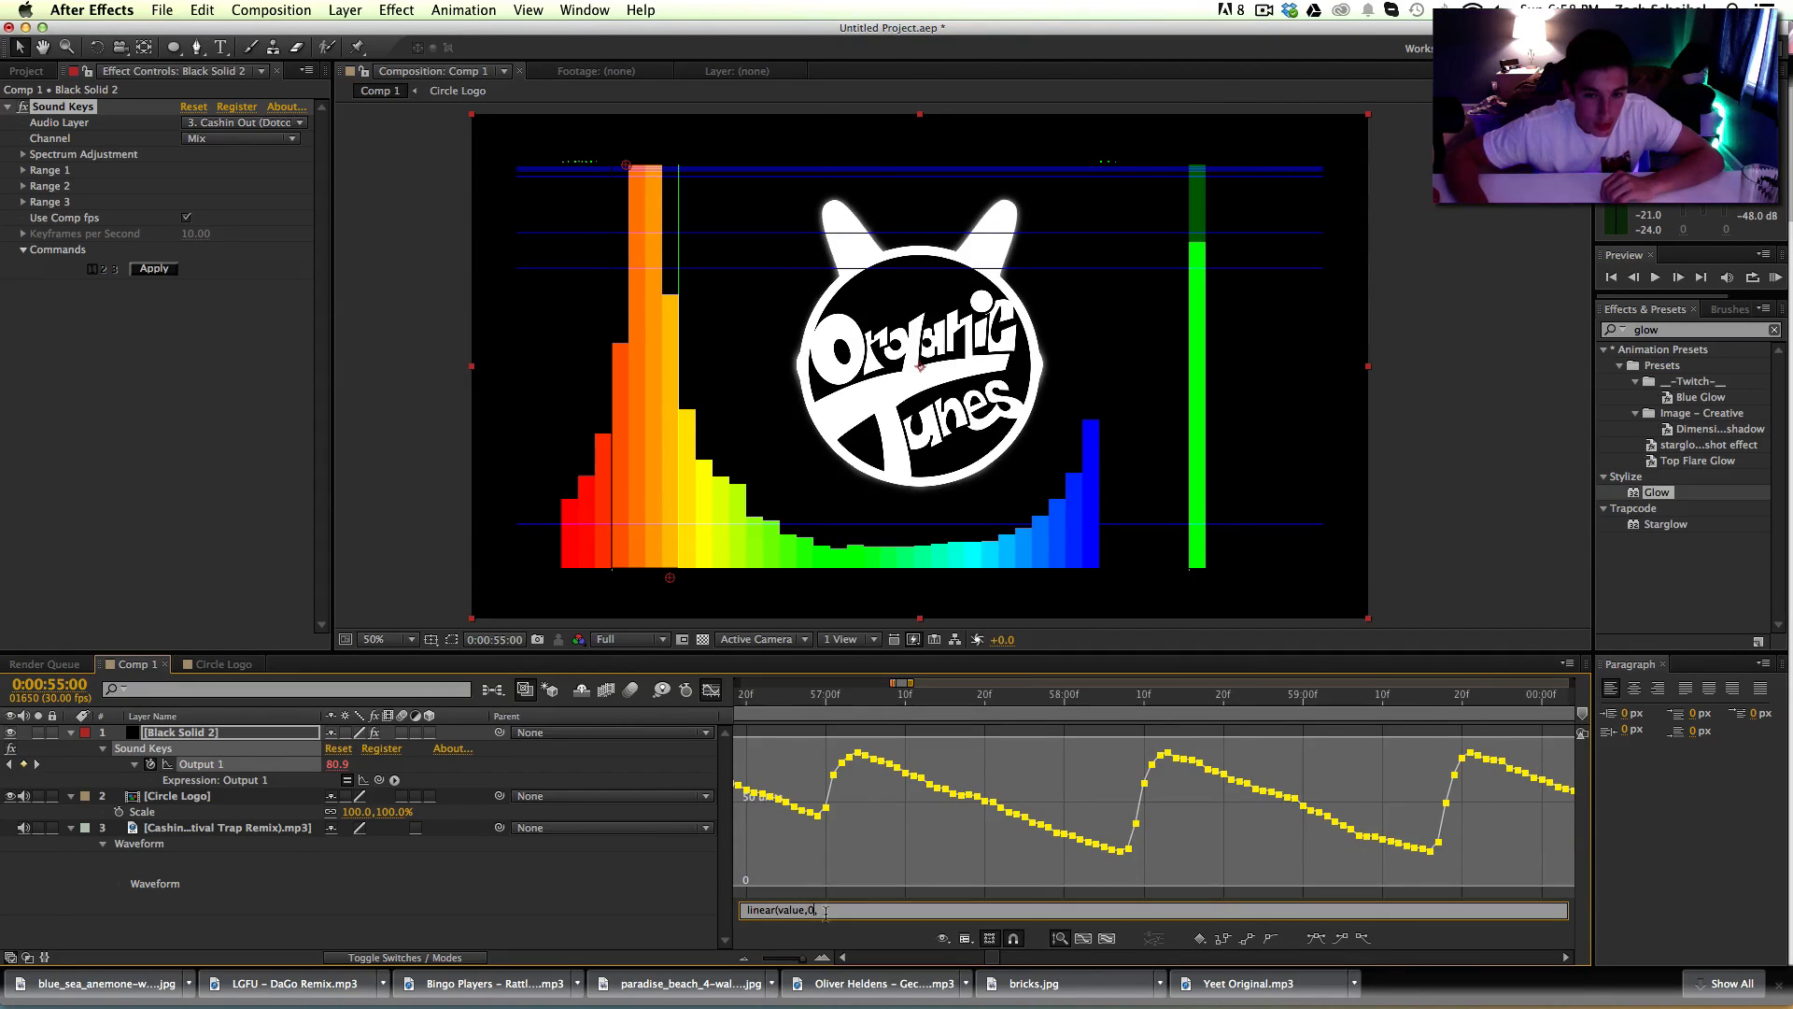
scroll(1130, 850, "right", 20)
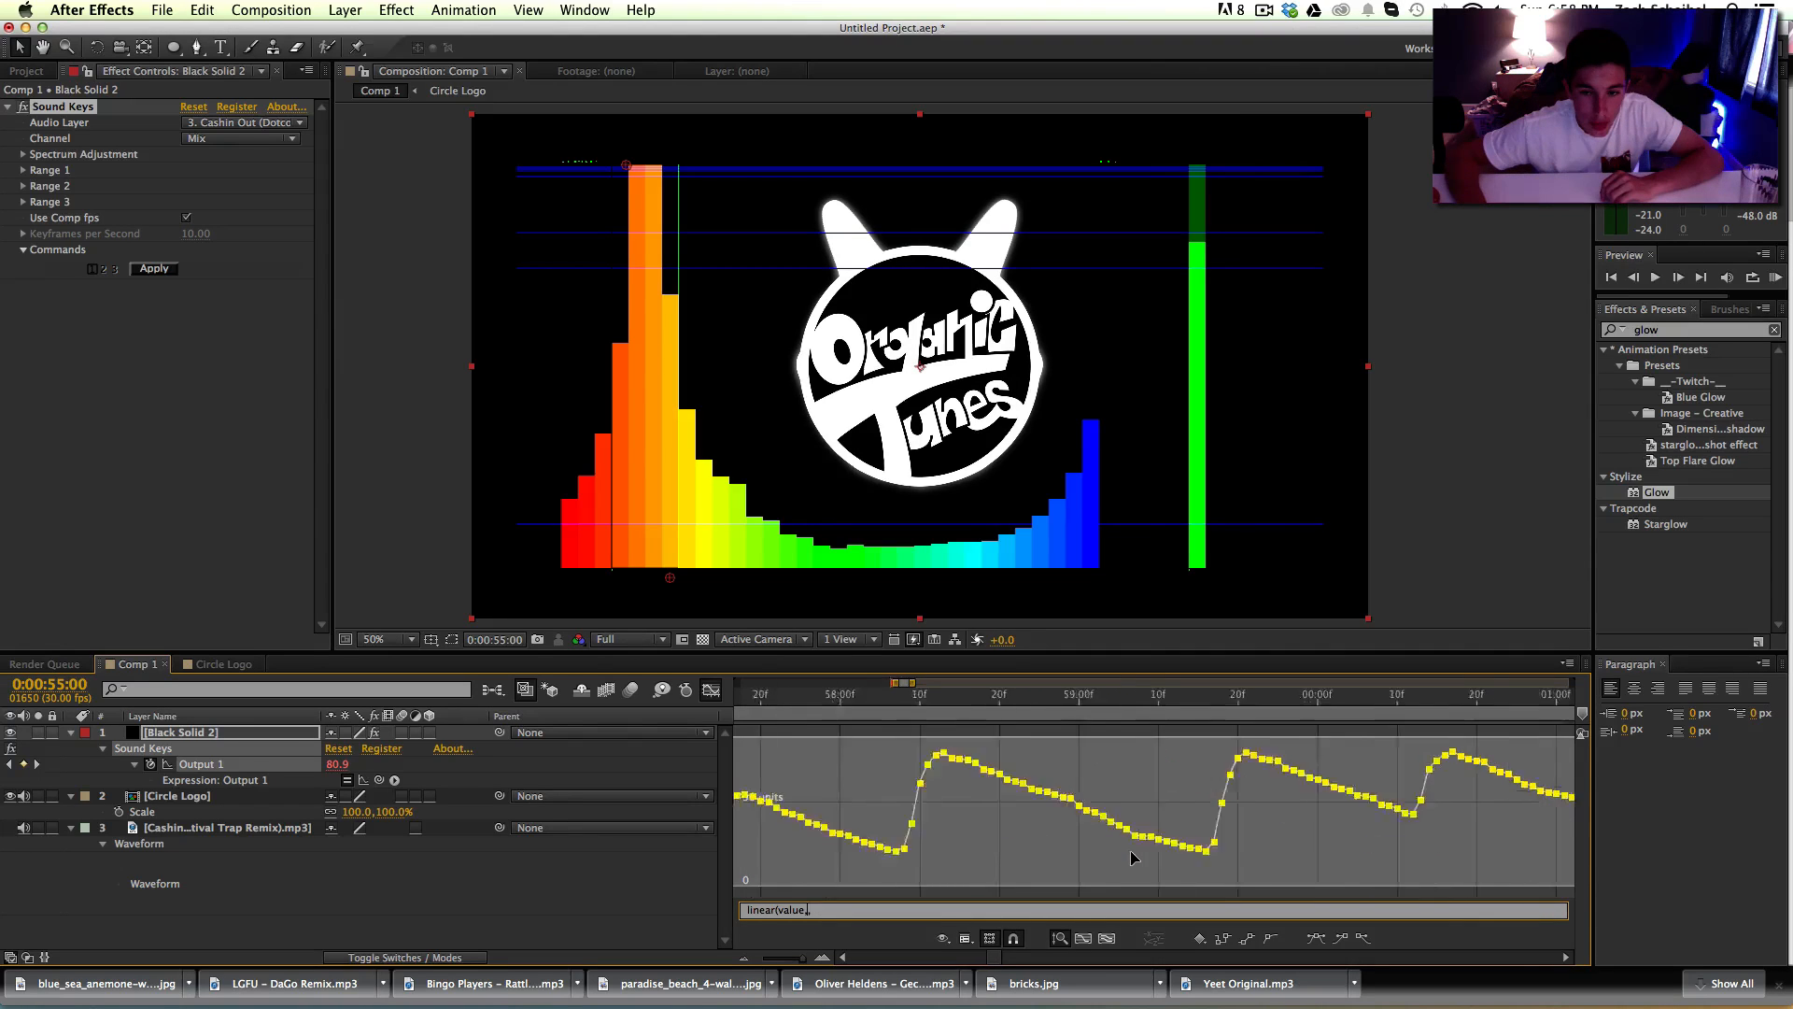
scroll(1121, 849, "right", 8)
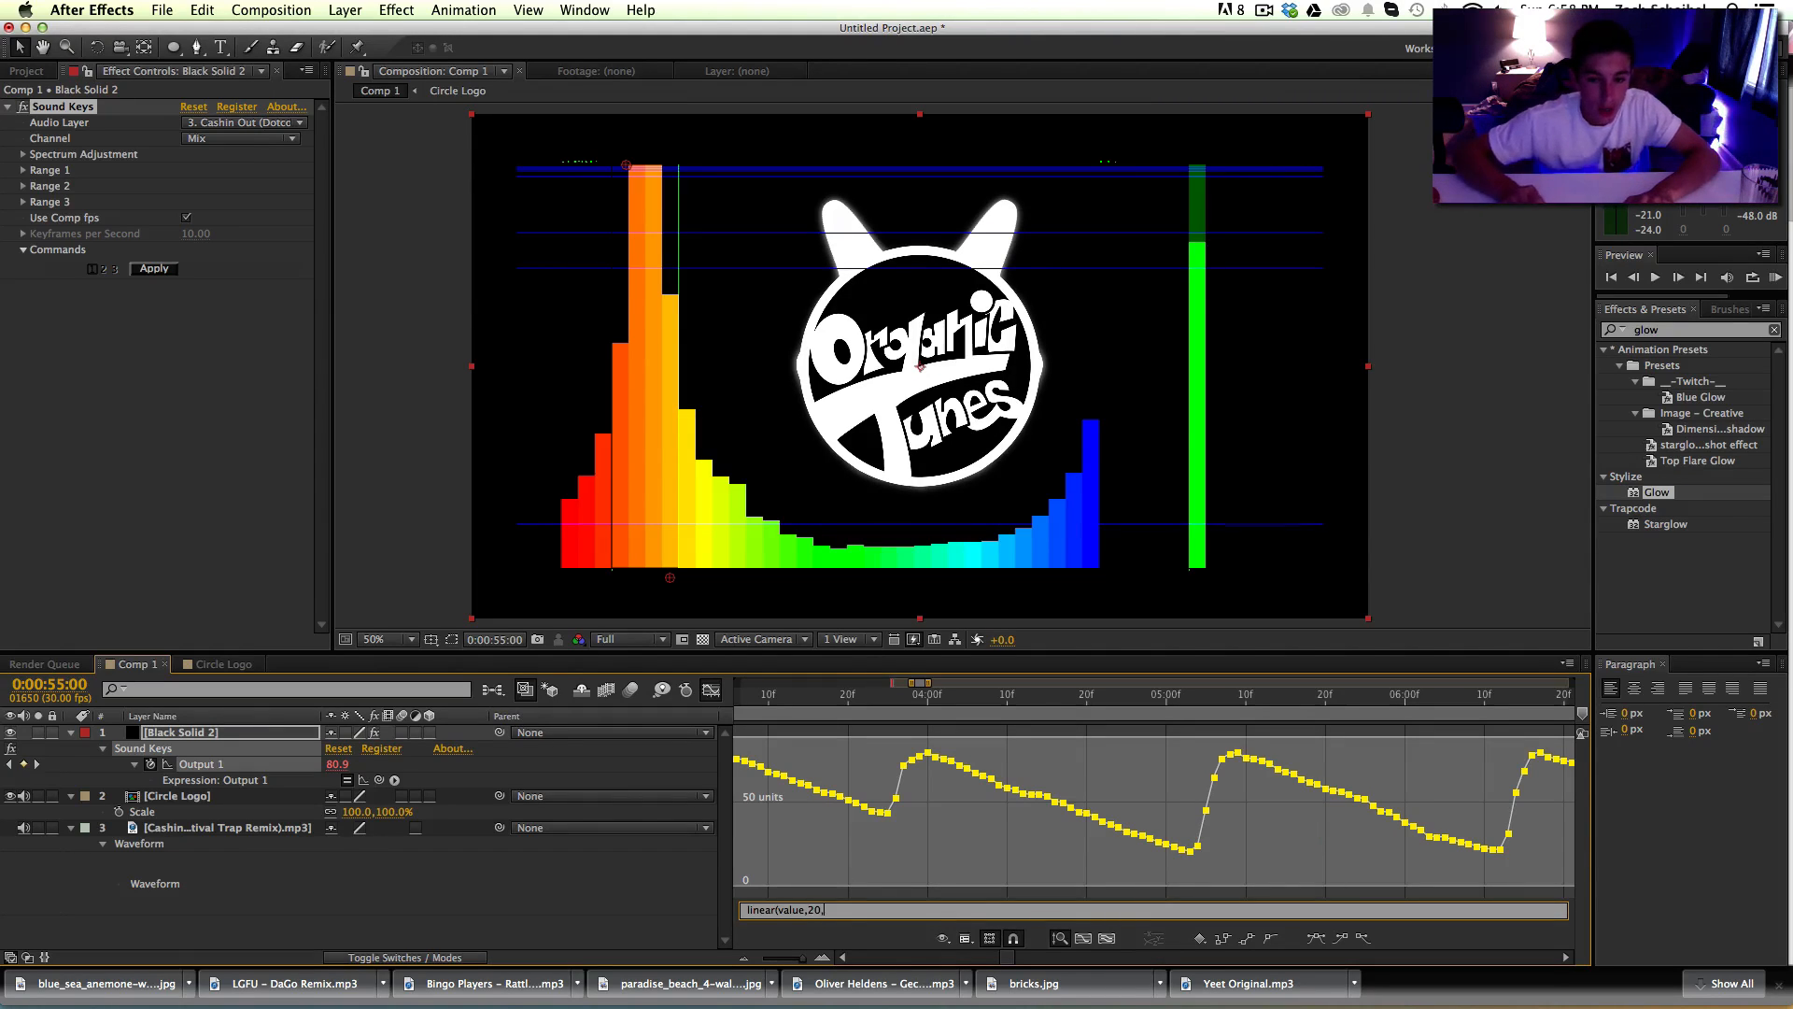
mouse_move(1238, 759)
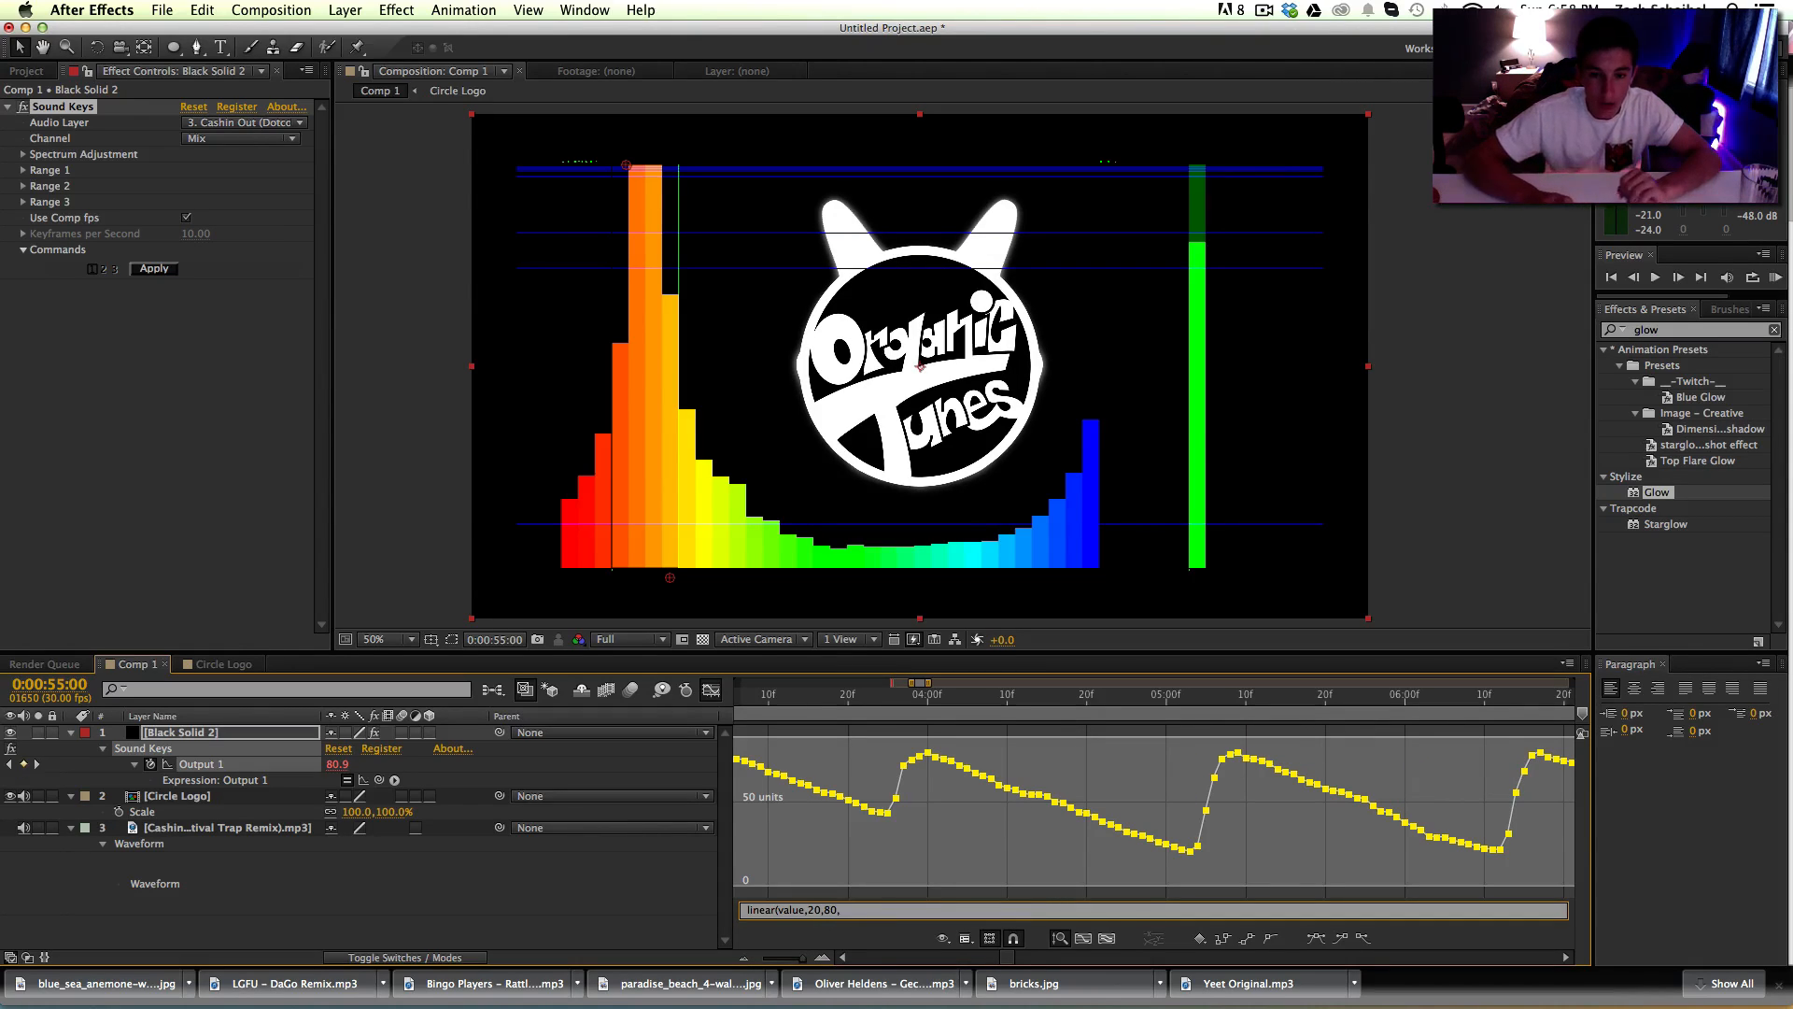
scroll(974, 873, "left", 10)
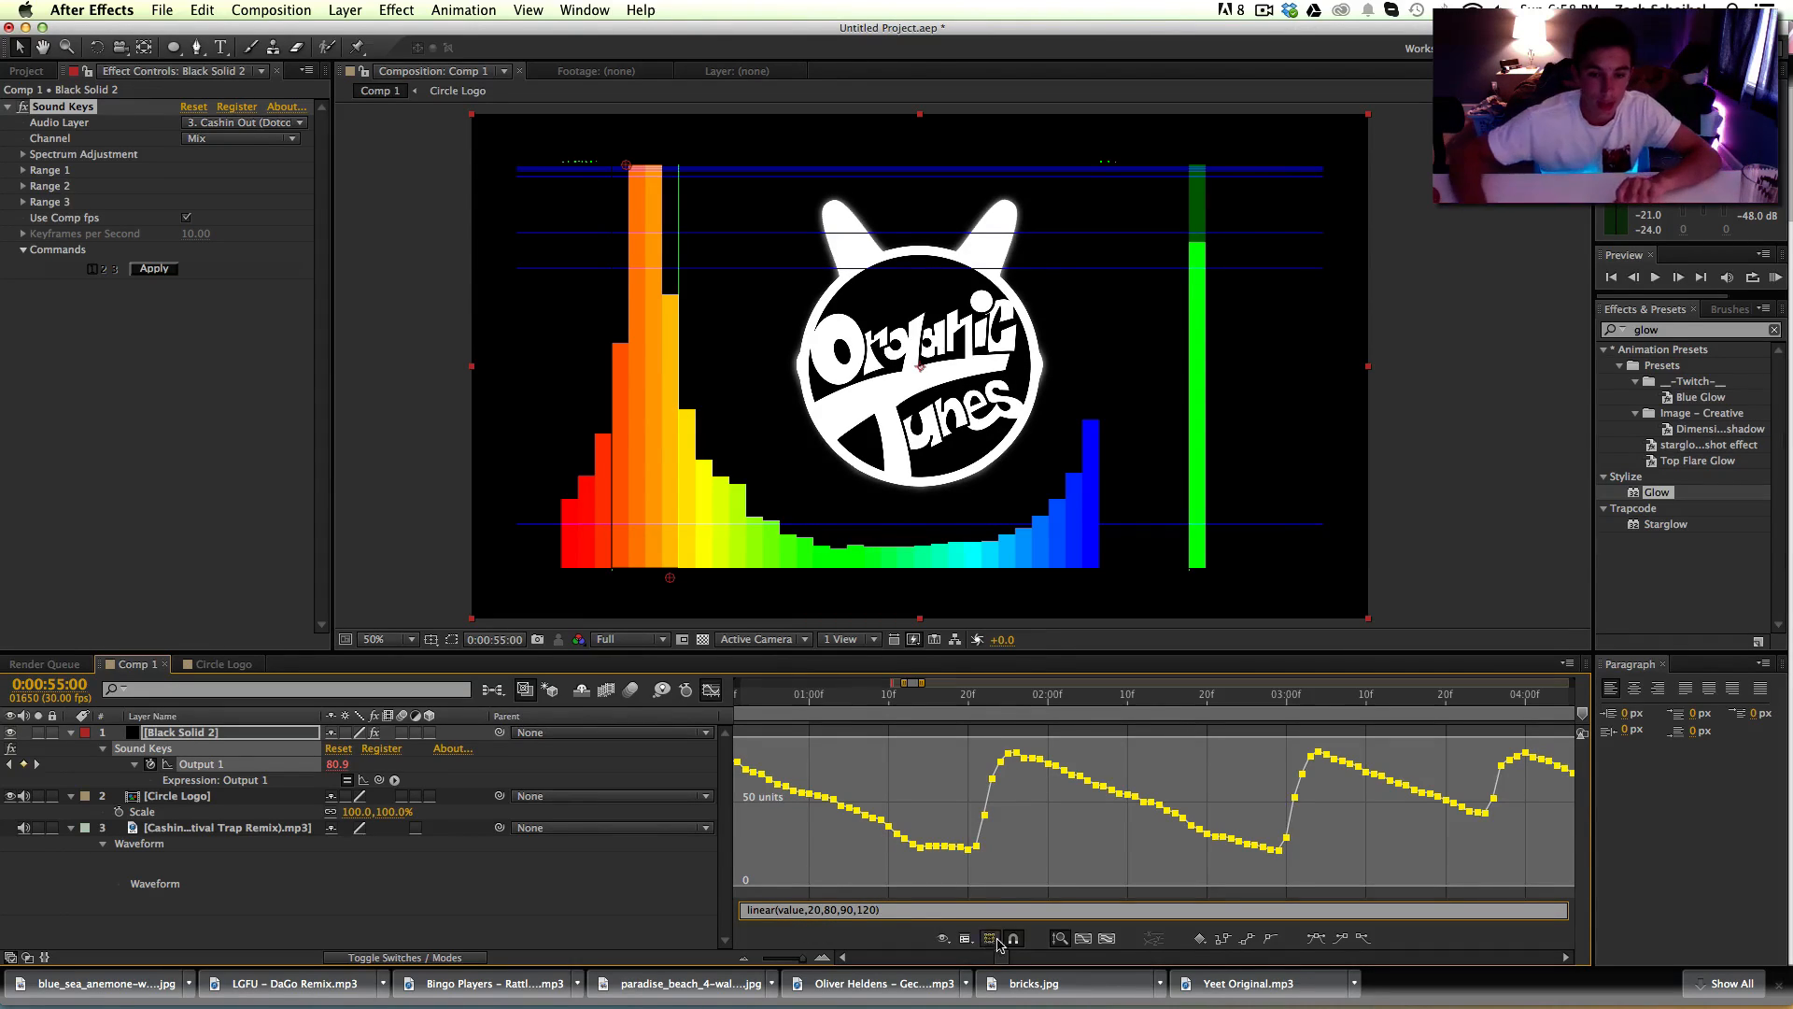
left_click(855, 933)
key("Caps_Lock")
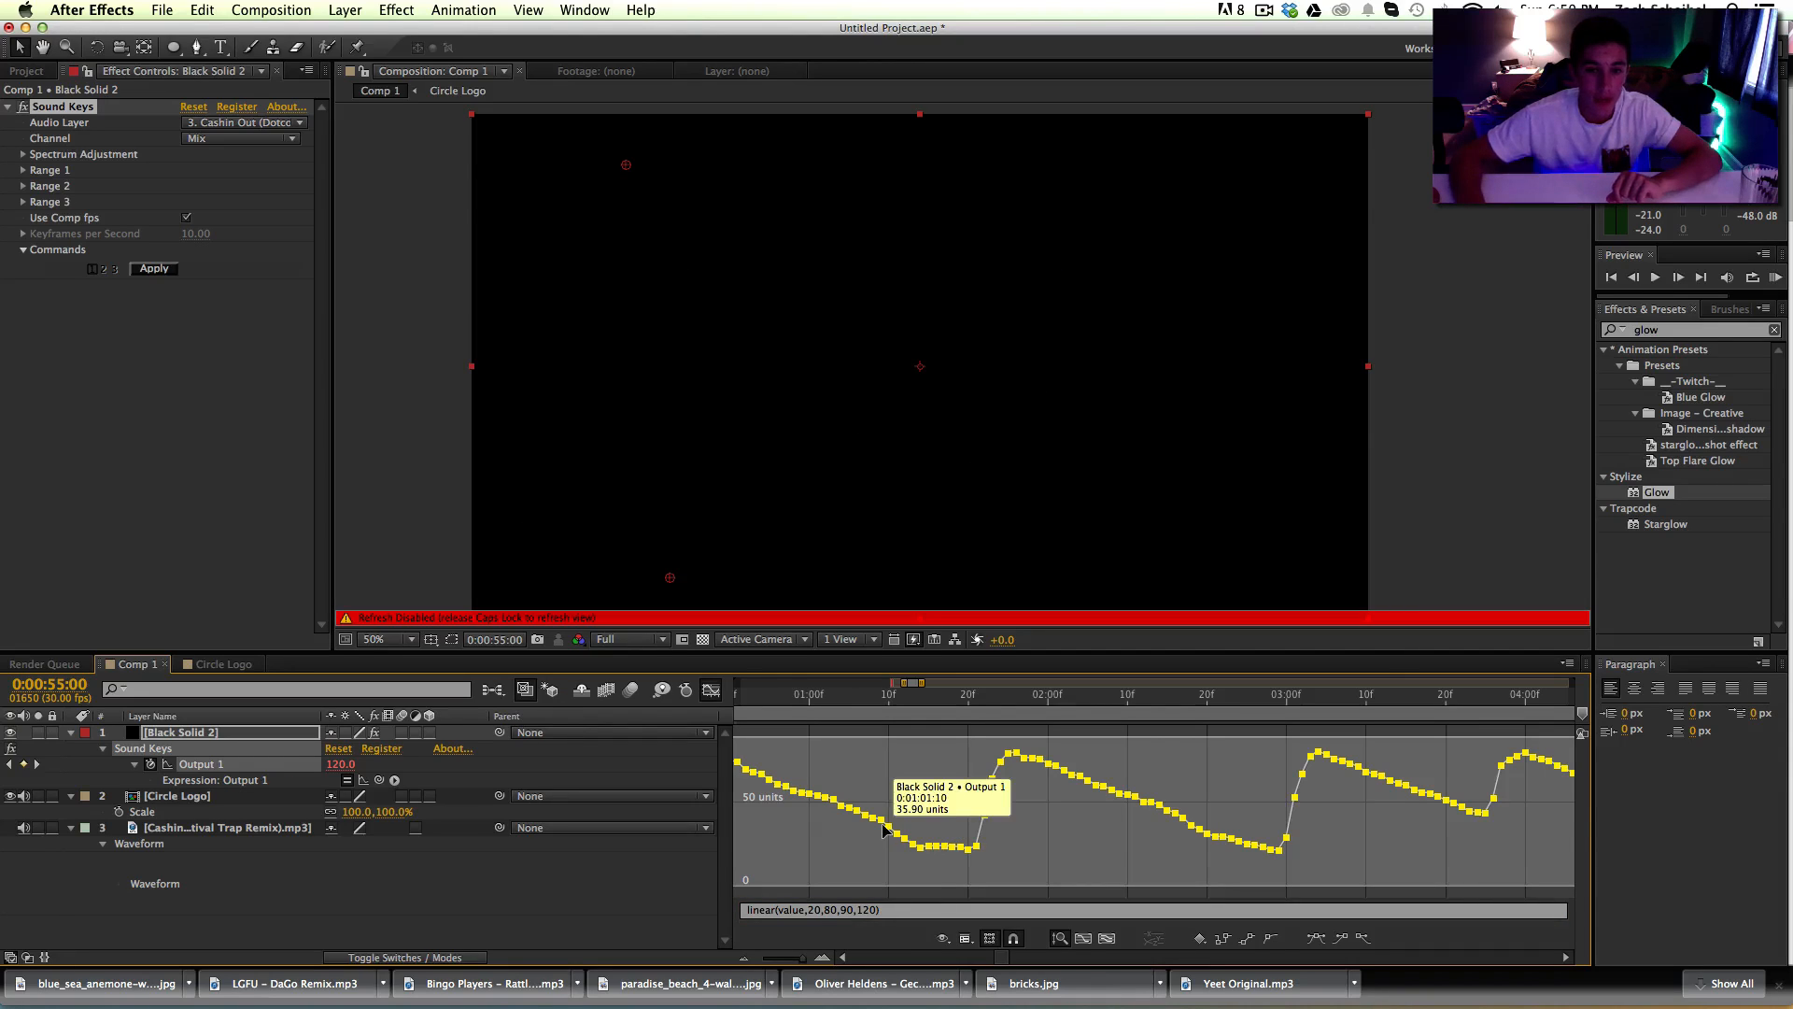
key("Caps_Lock")
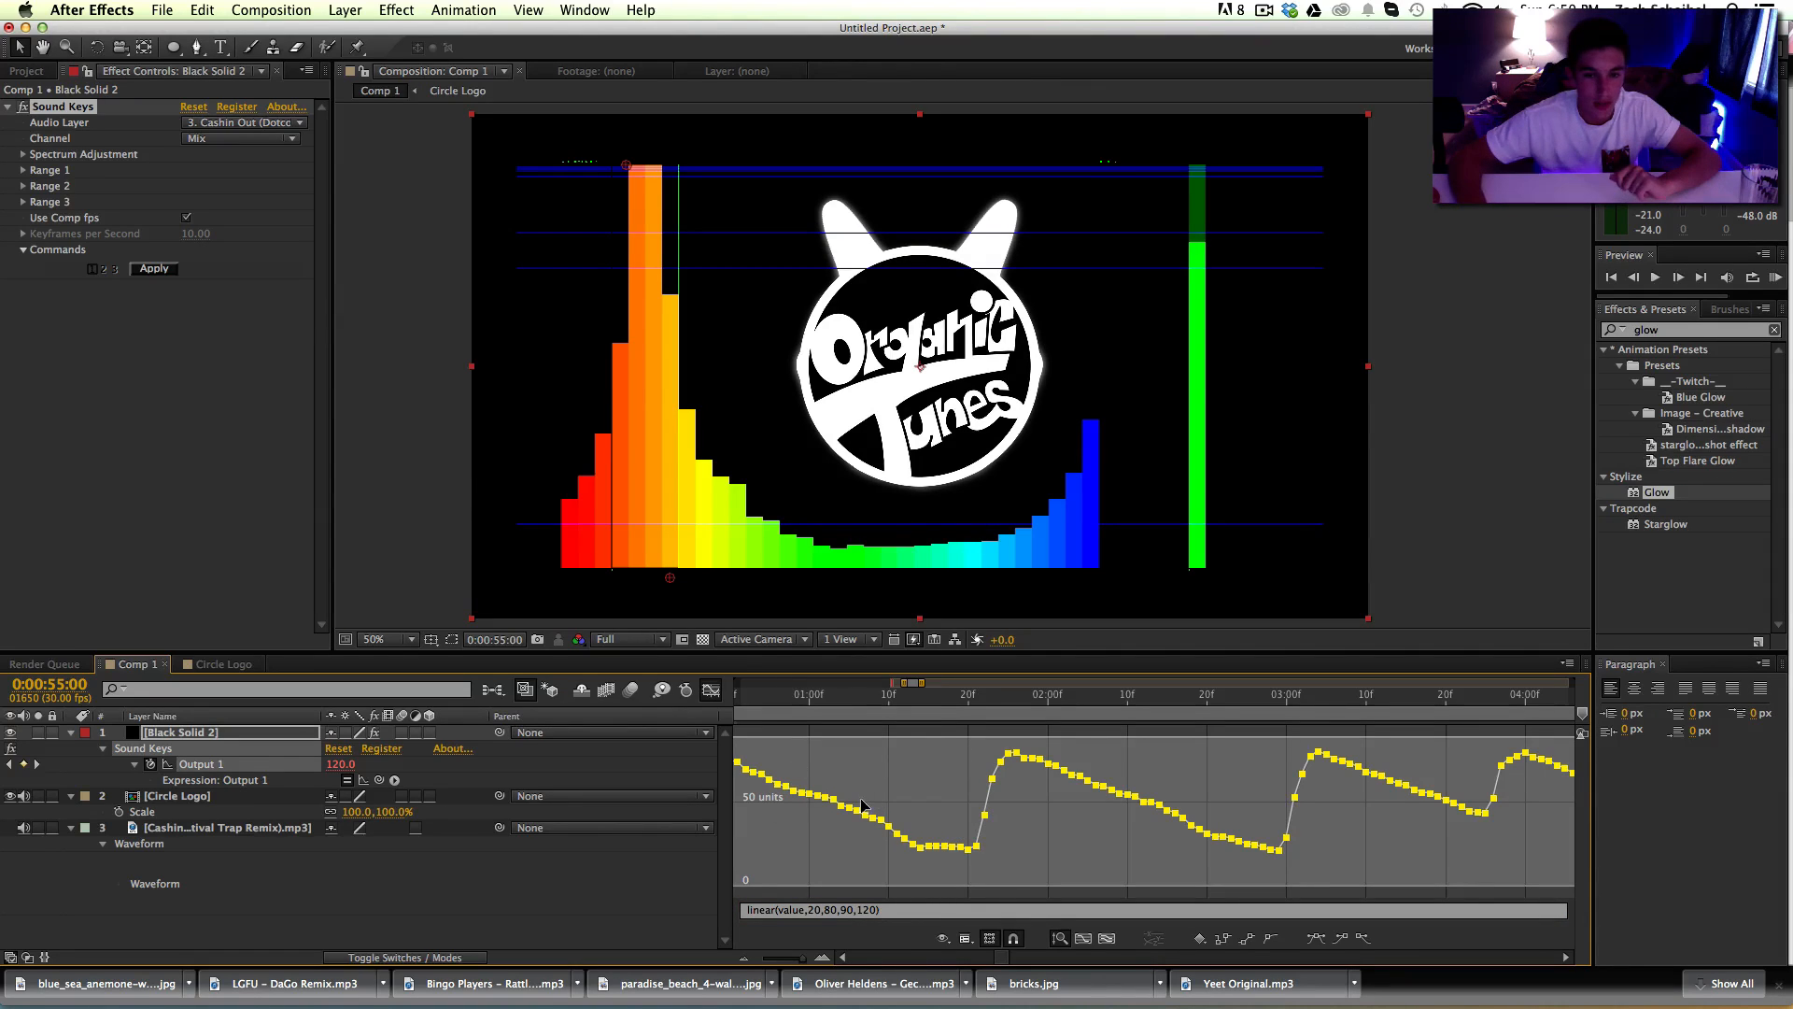
Step: Widen the timeline's visible range back to the start of the composition and leave the Graph Editor for the layer bars
left_click_drag(904, 682, 1018, 683)
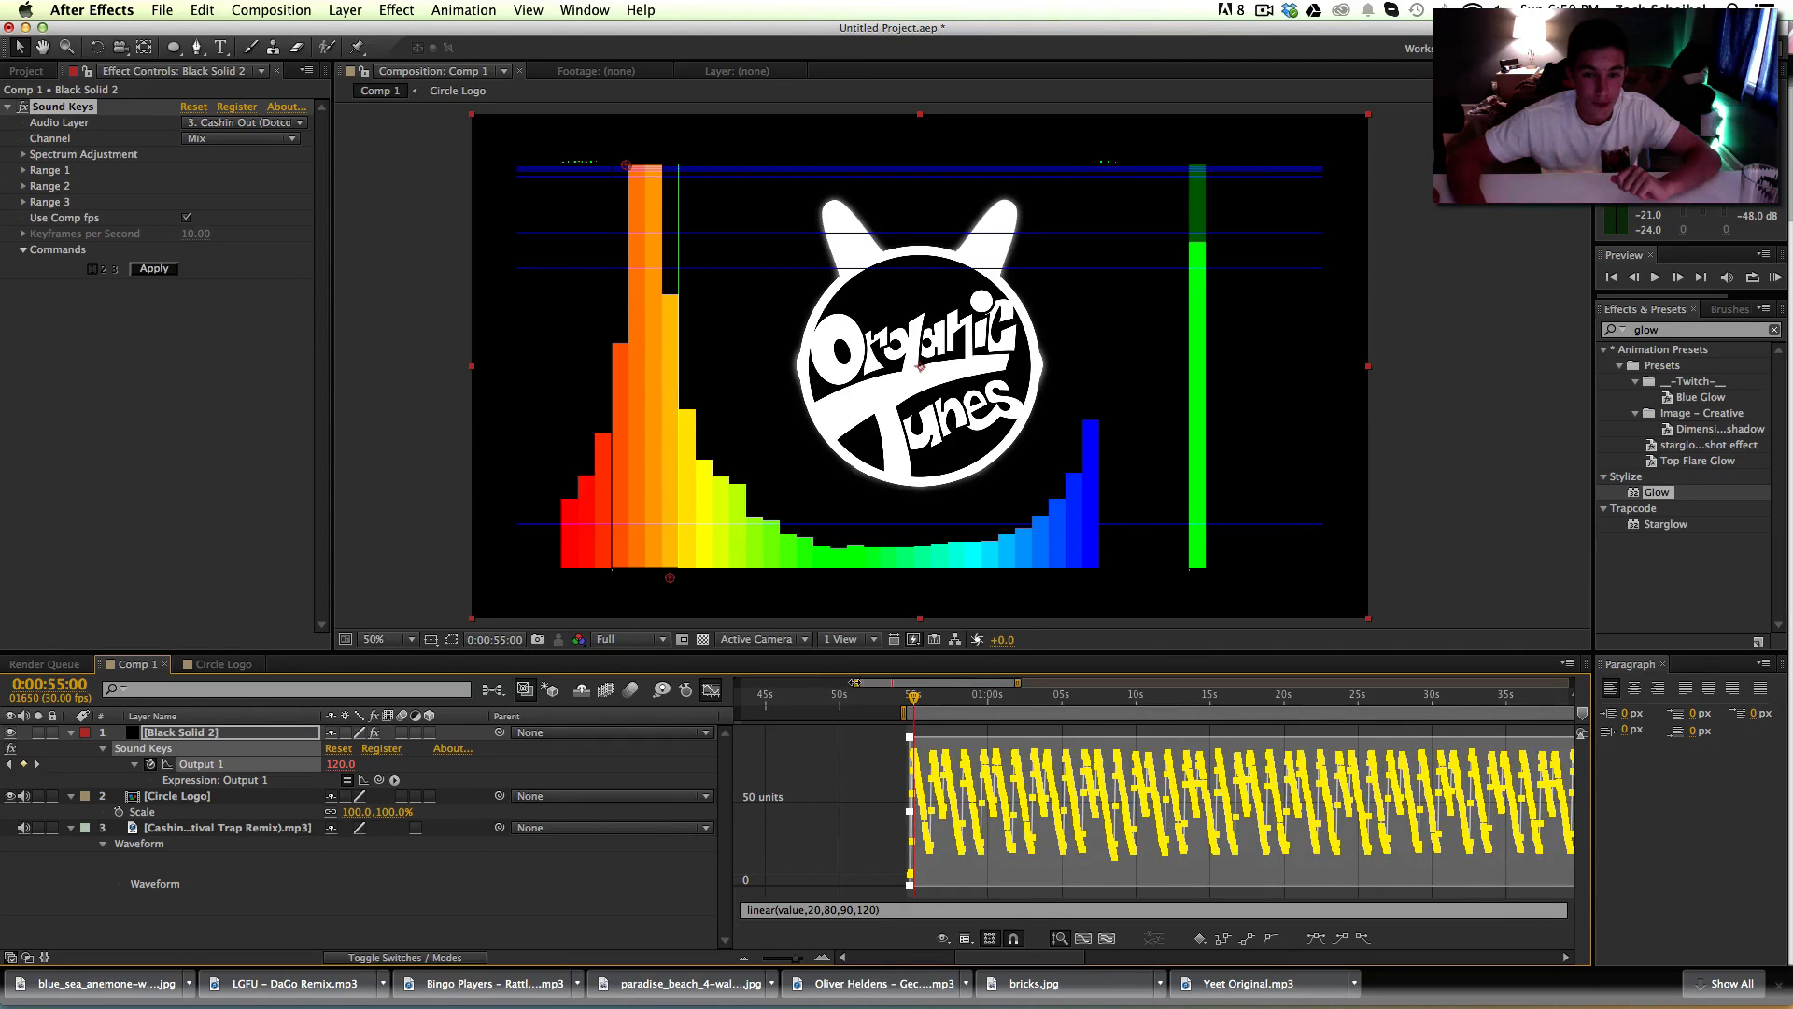
left_click_drag(857, 683, 738, 686)
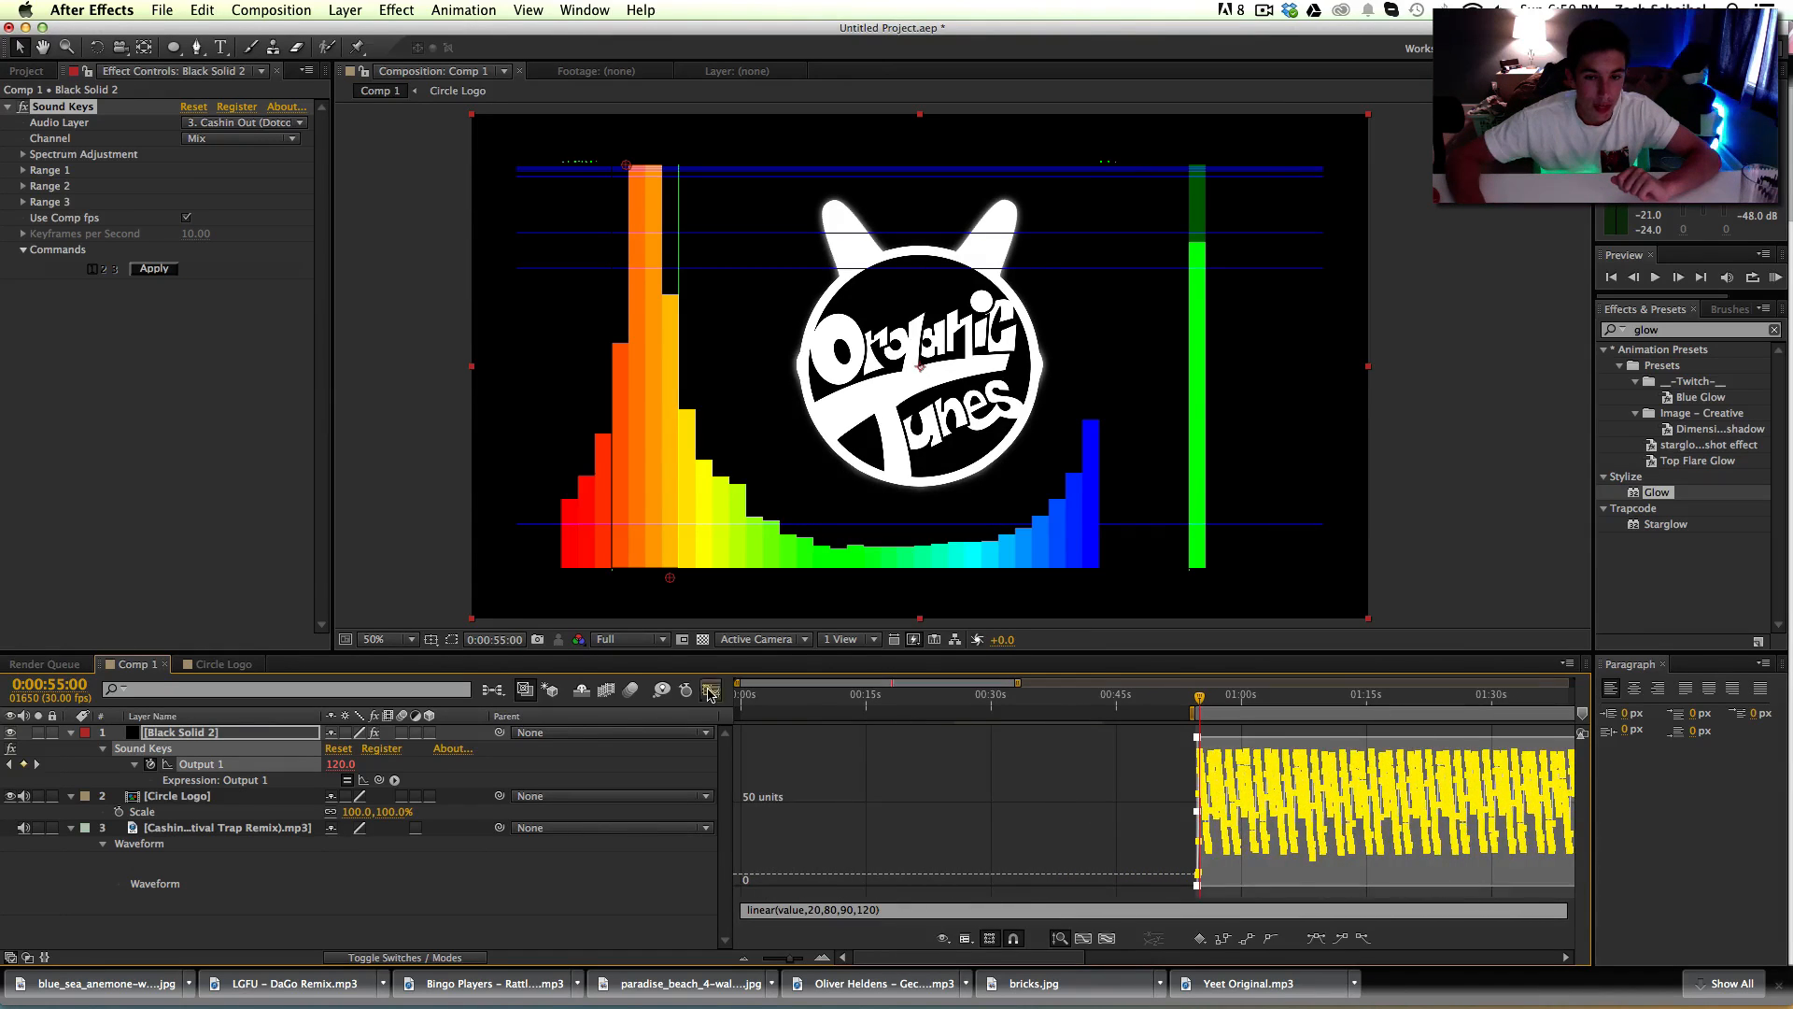
left_click(711, 689)
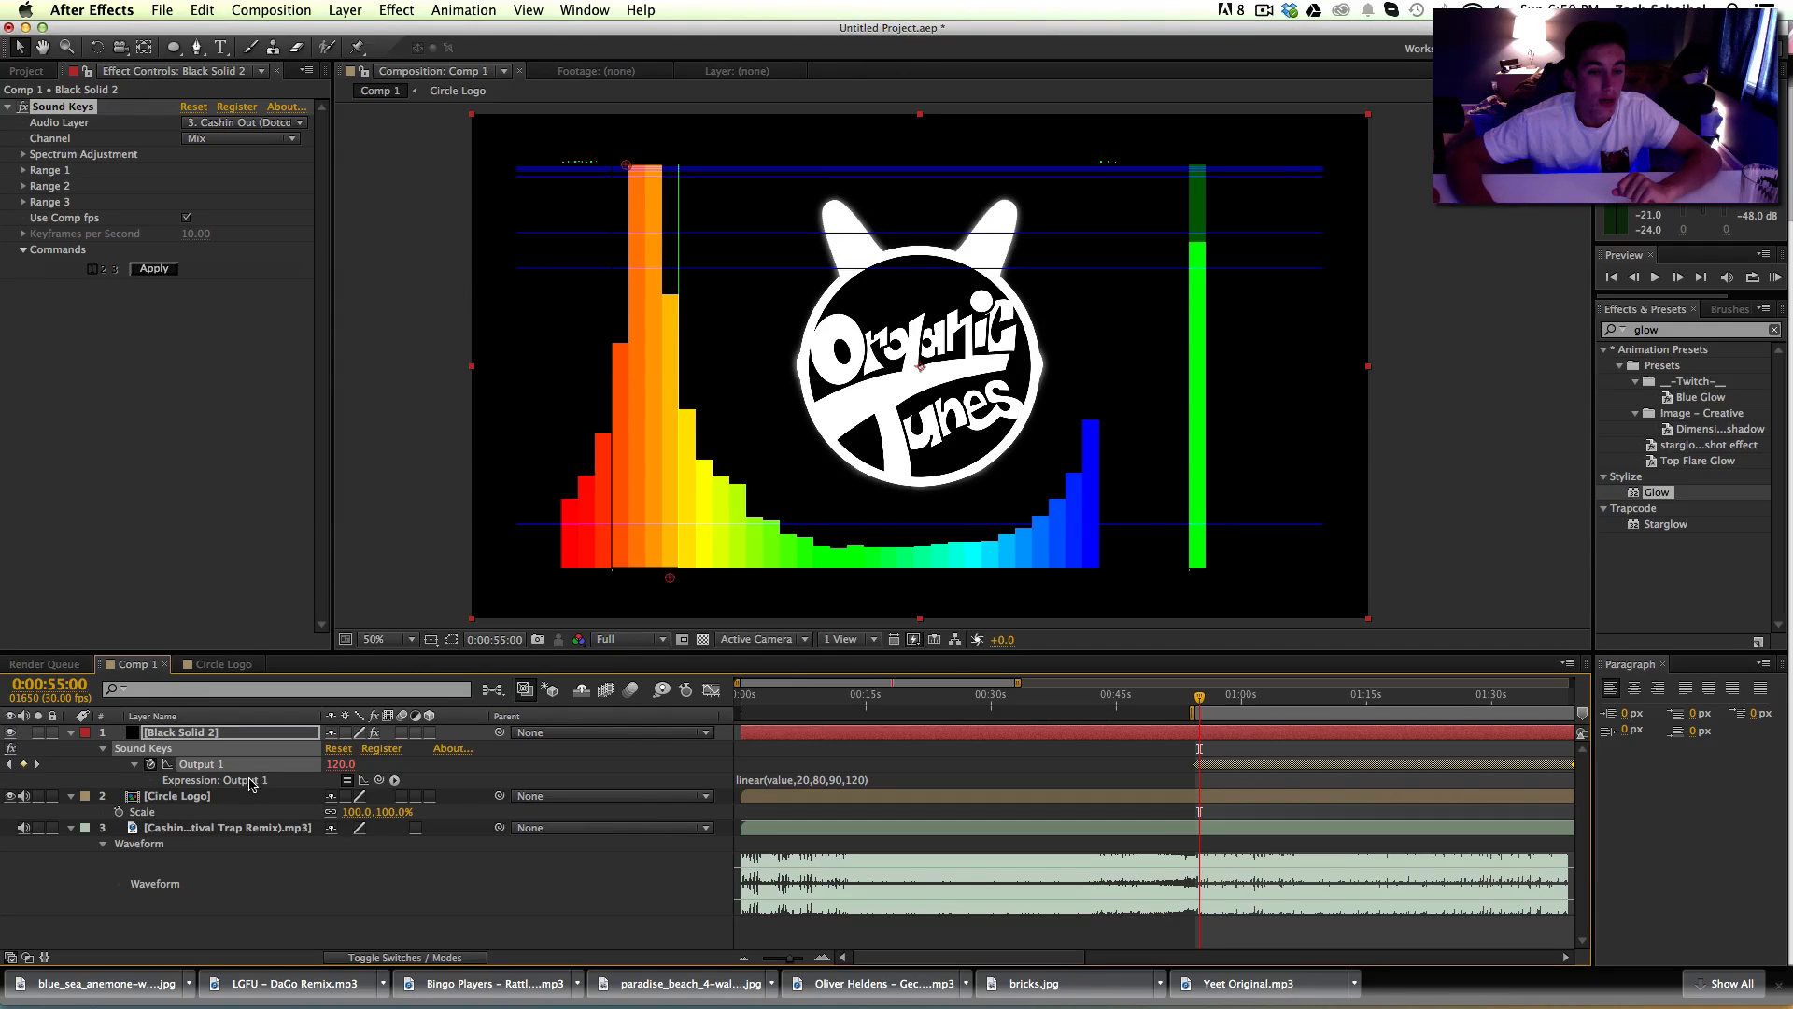
Step: Link the Circle Logo layer's Scale by expression to the Sound Keys Output 1 of Black Solid 2, and hide Black Solid 2
left_click(219, 733)
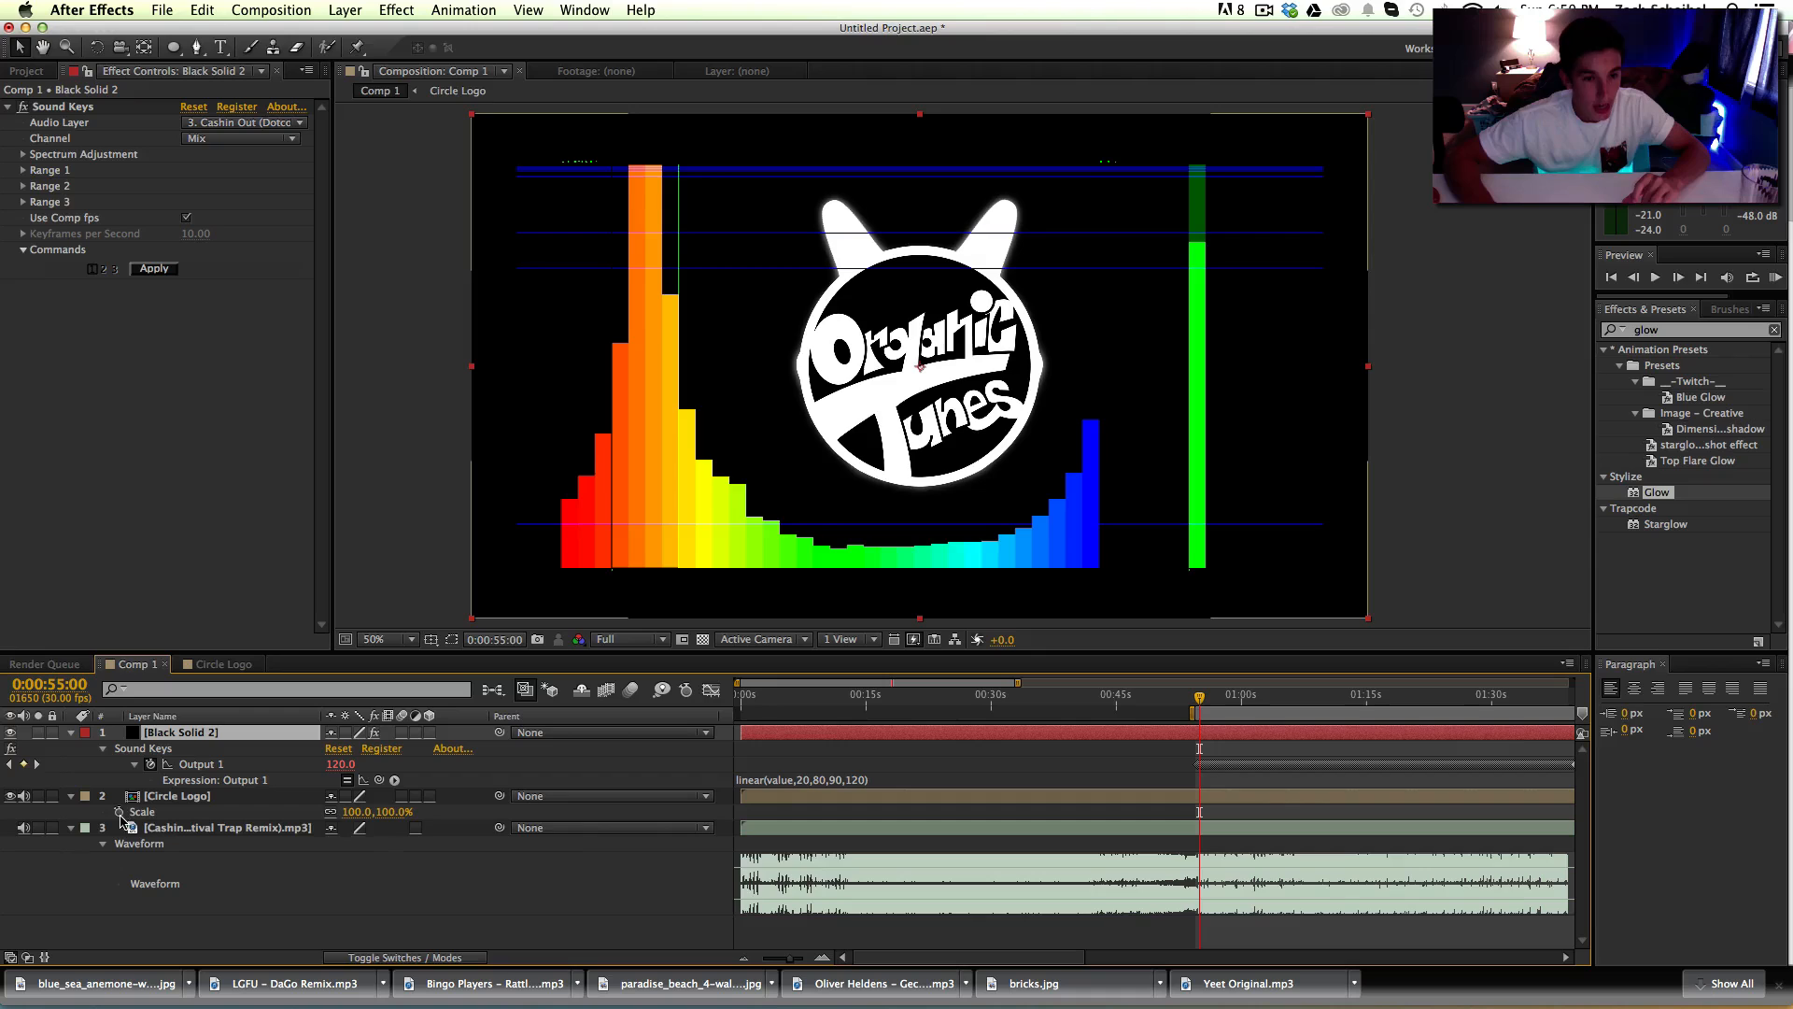
left_click(116, 812, "alt")
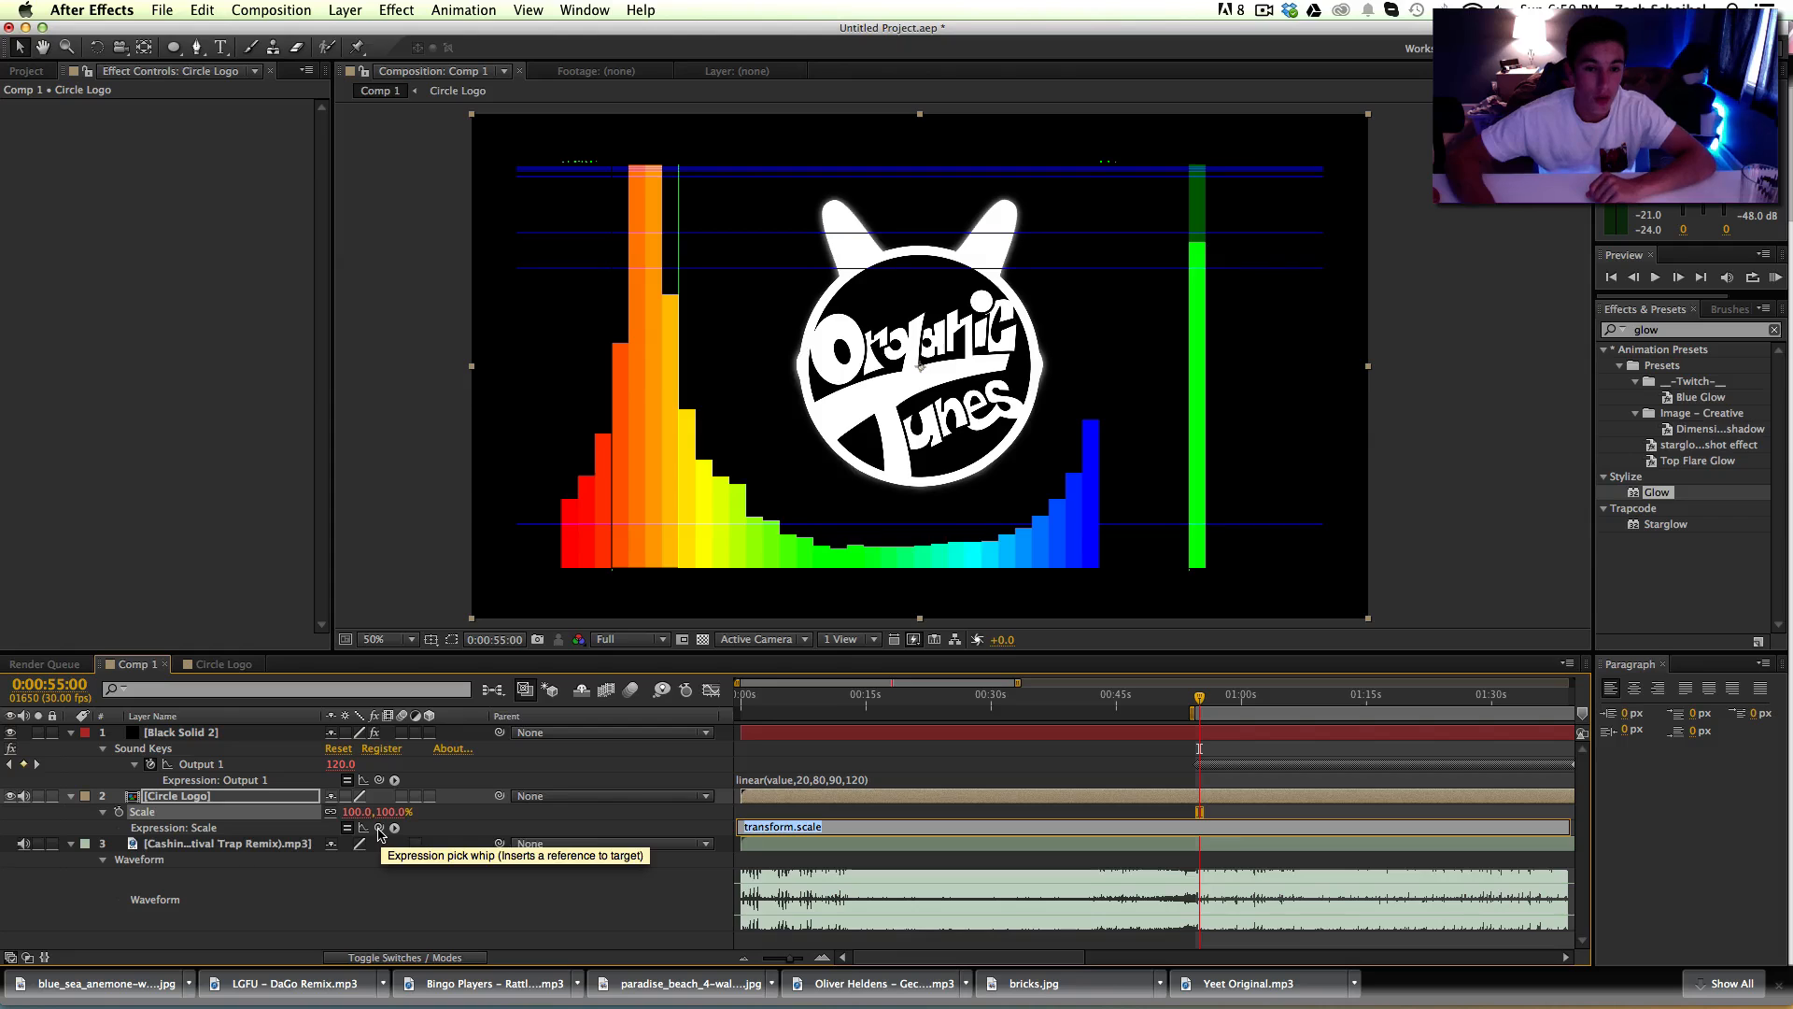
left_click_drag(378, 832, 222, 768)
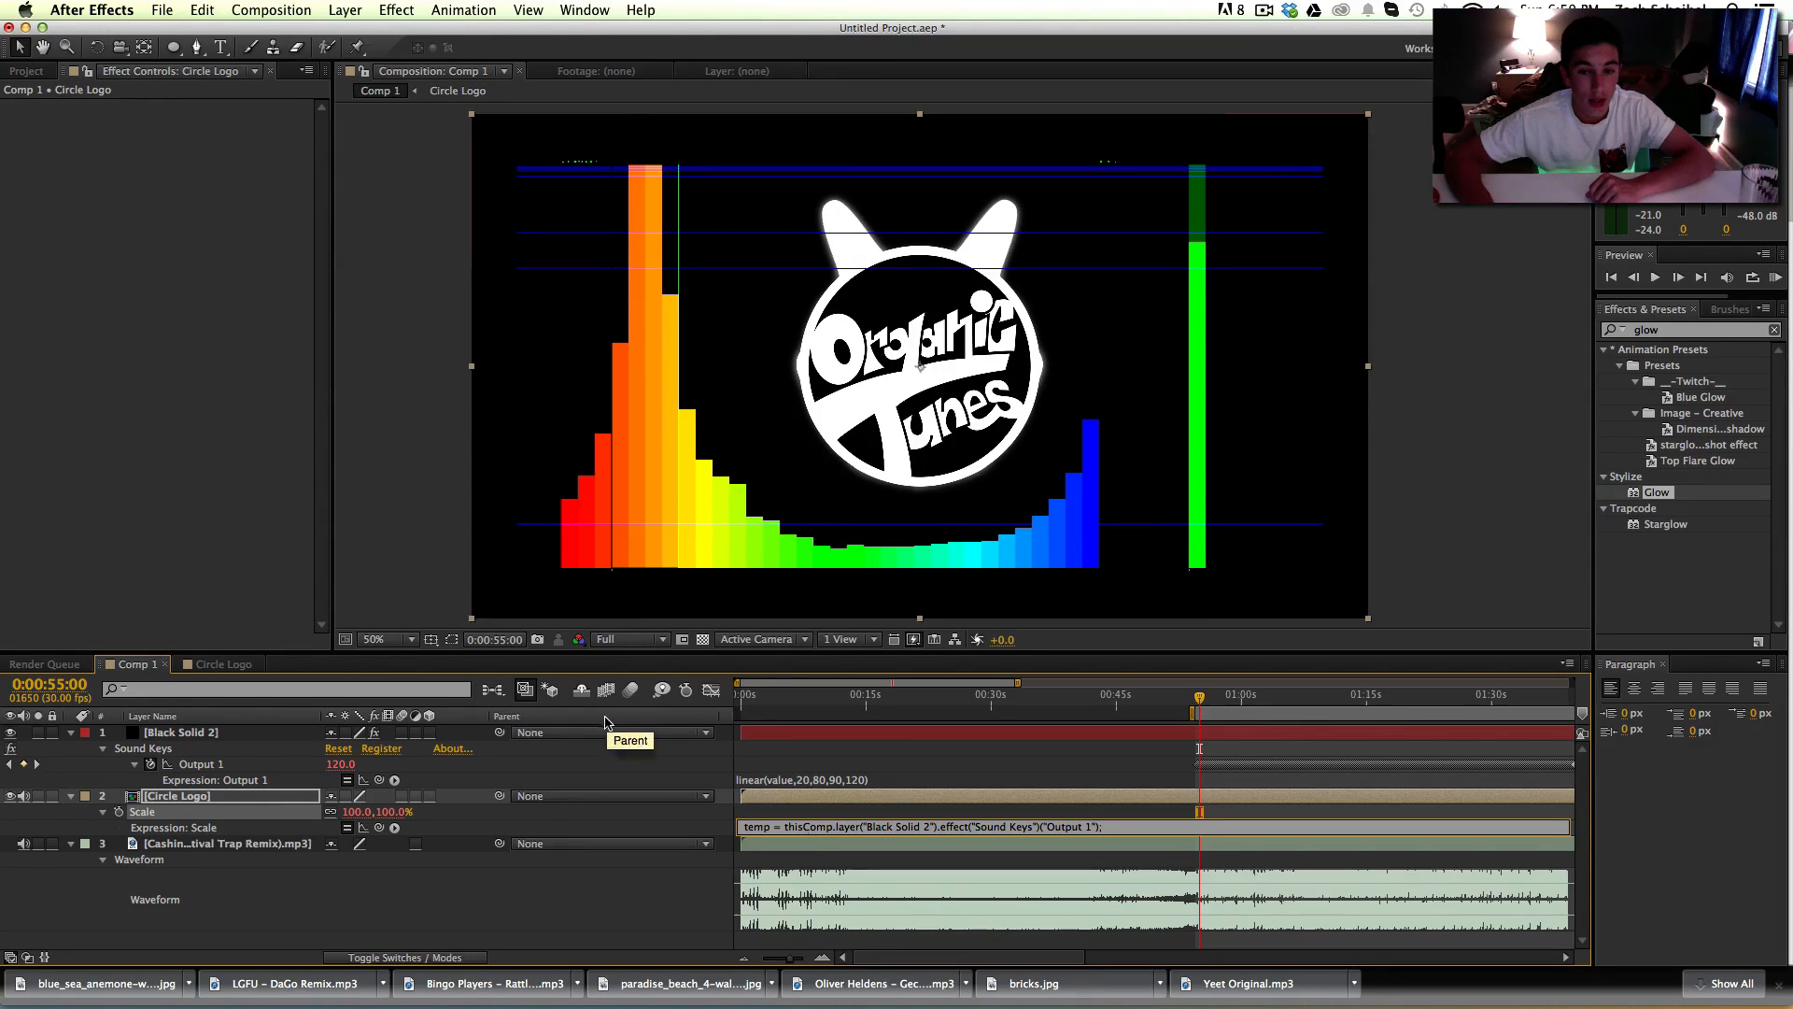
left_click(784, 759)
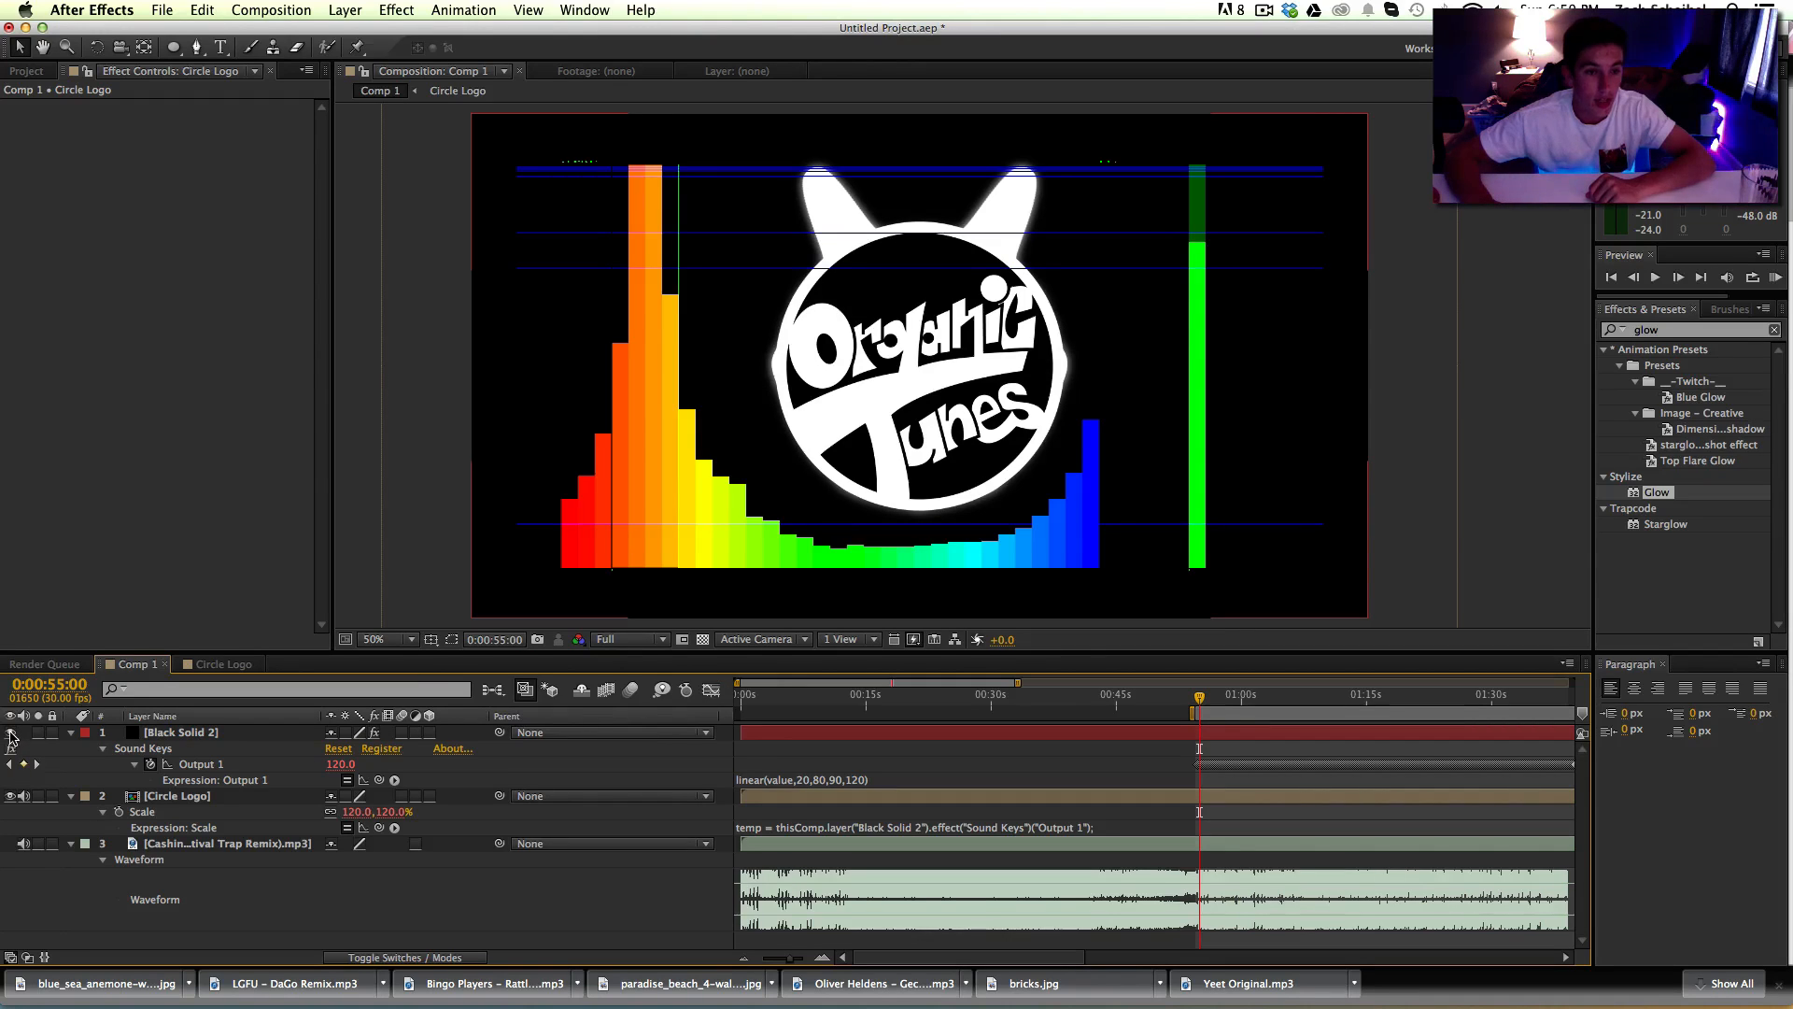
left_click(11, 734)
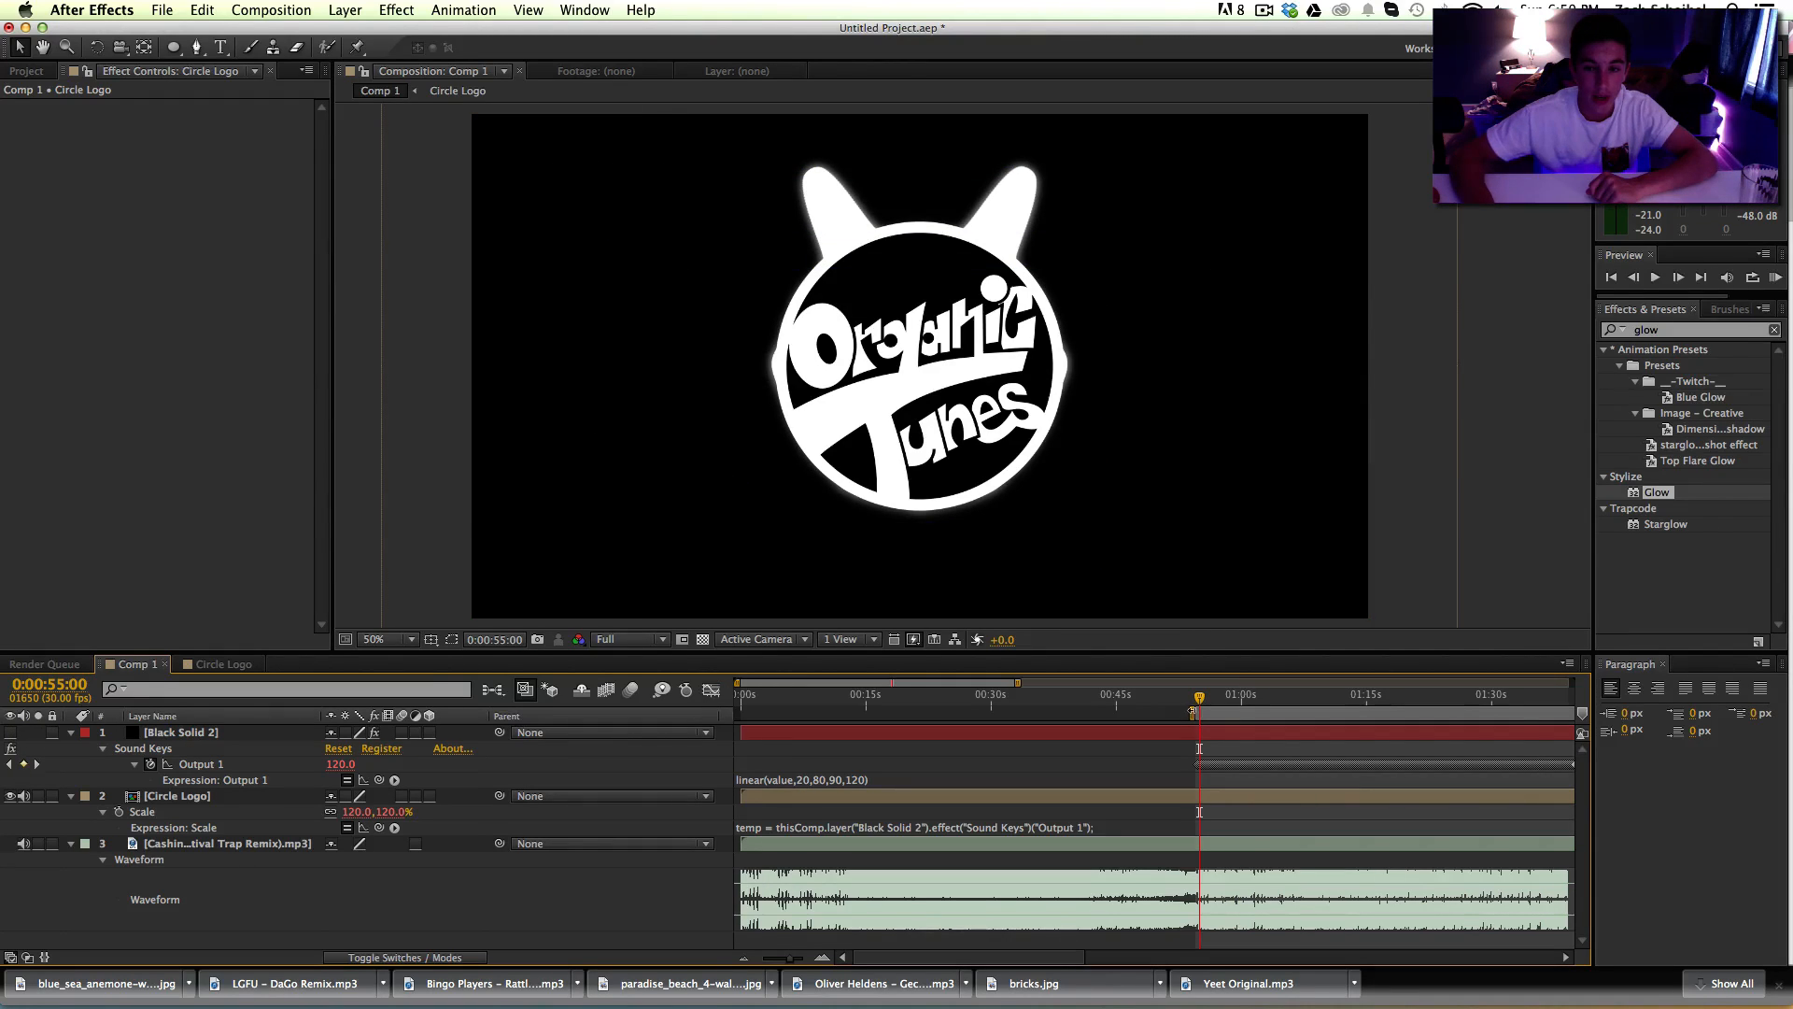
Step: RAM-preview the composition from the beat drop and scrub between about 0:00:55 and 0:00:58 to check how the logo scales with the music
left_click(1776, 280)
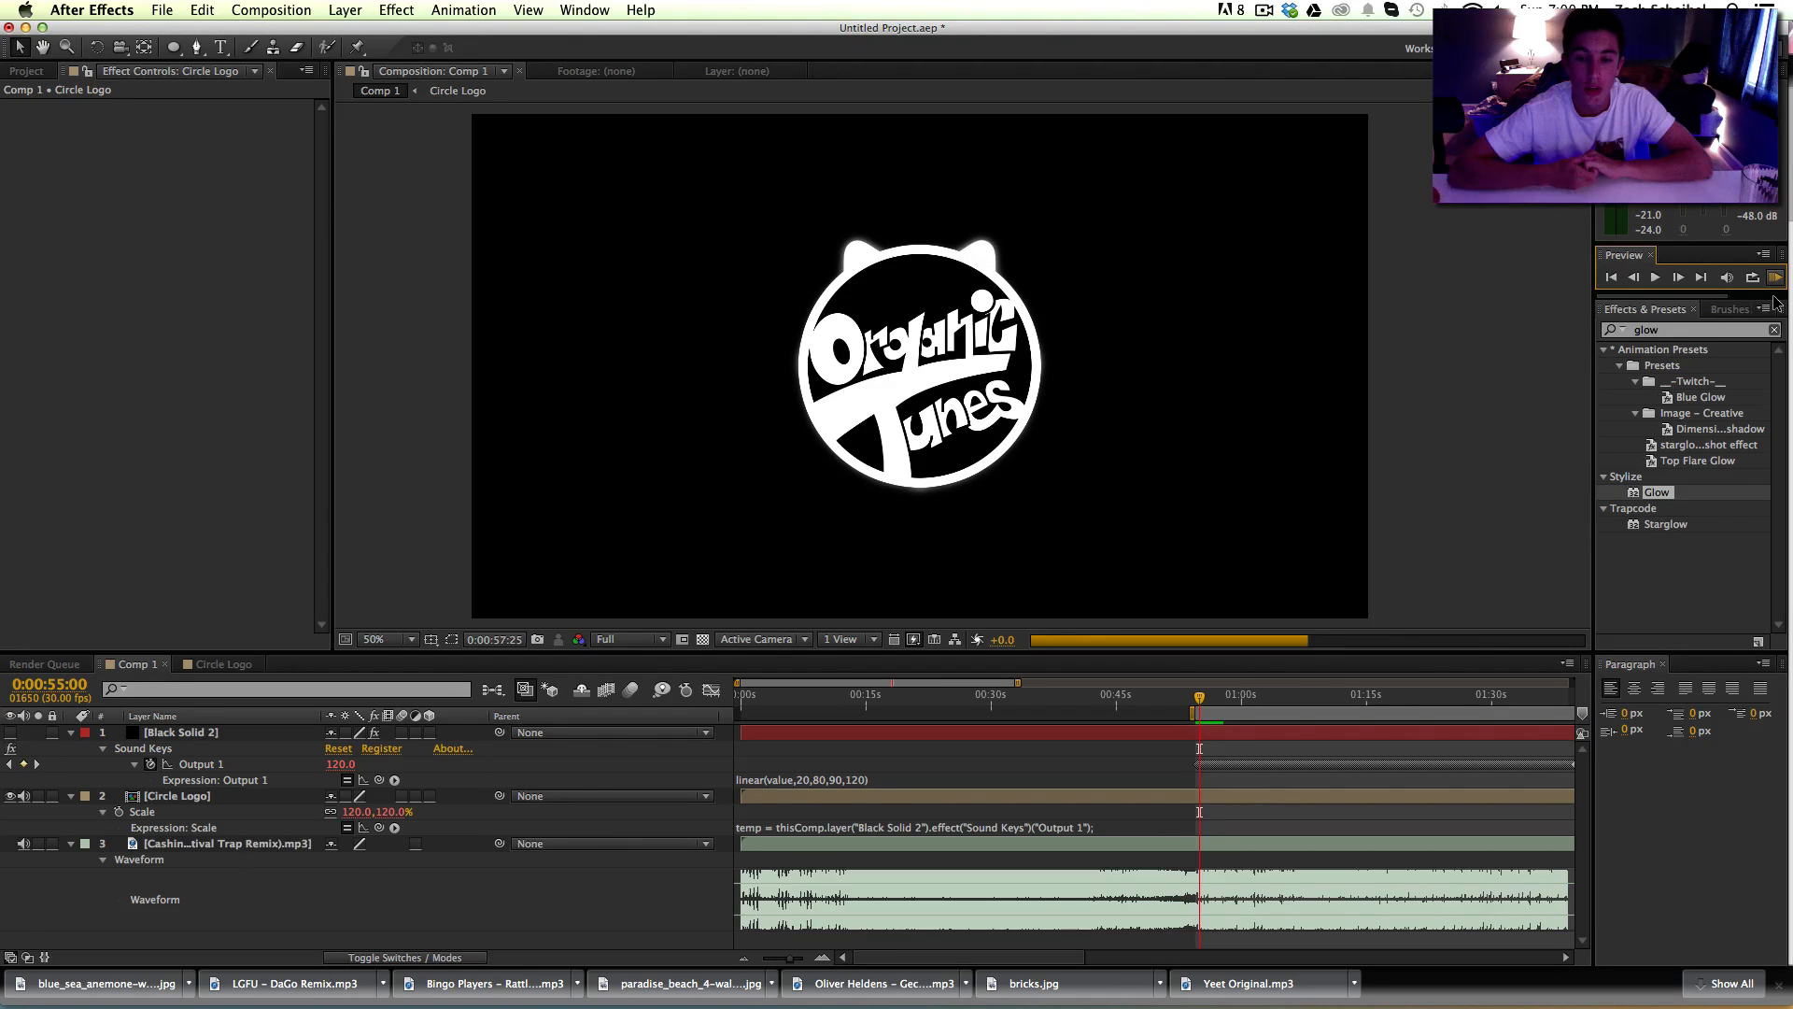
left_click(1775, 278)
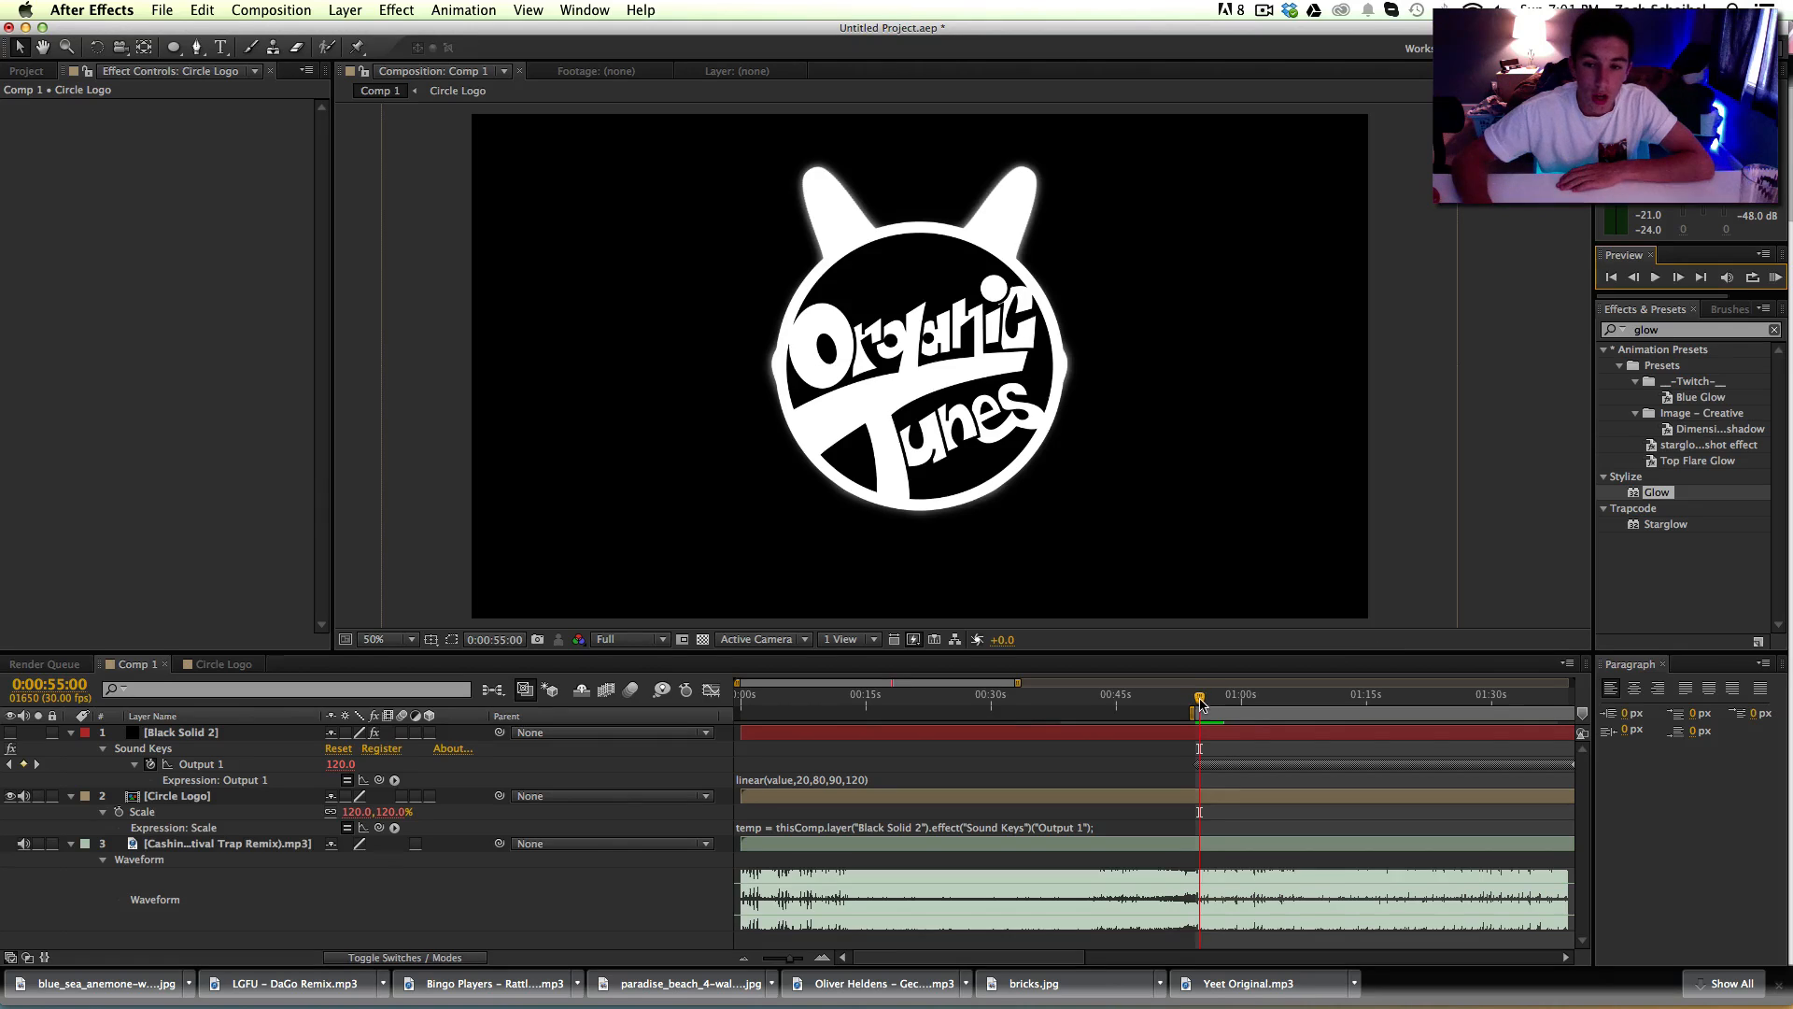
left_click_drag(1200, 702, 1229, 701)
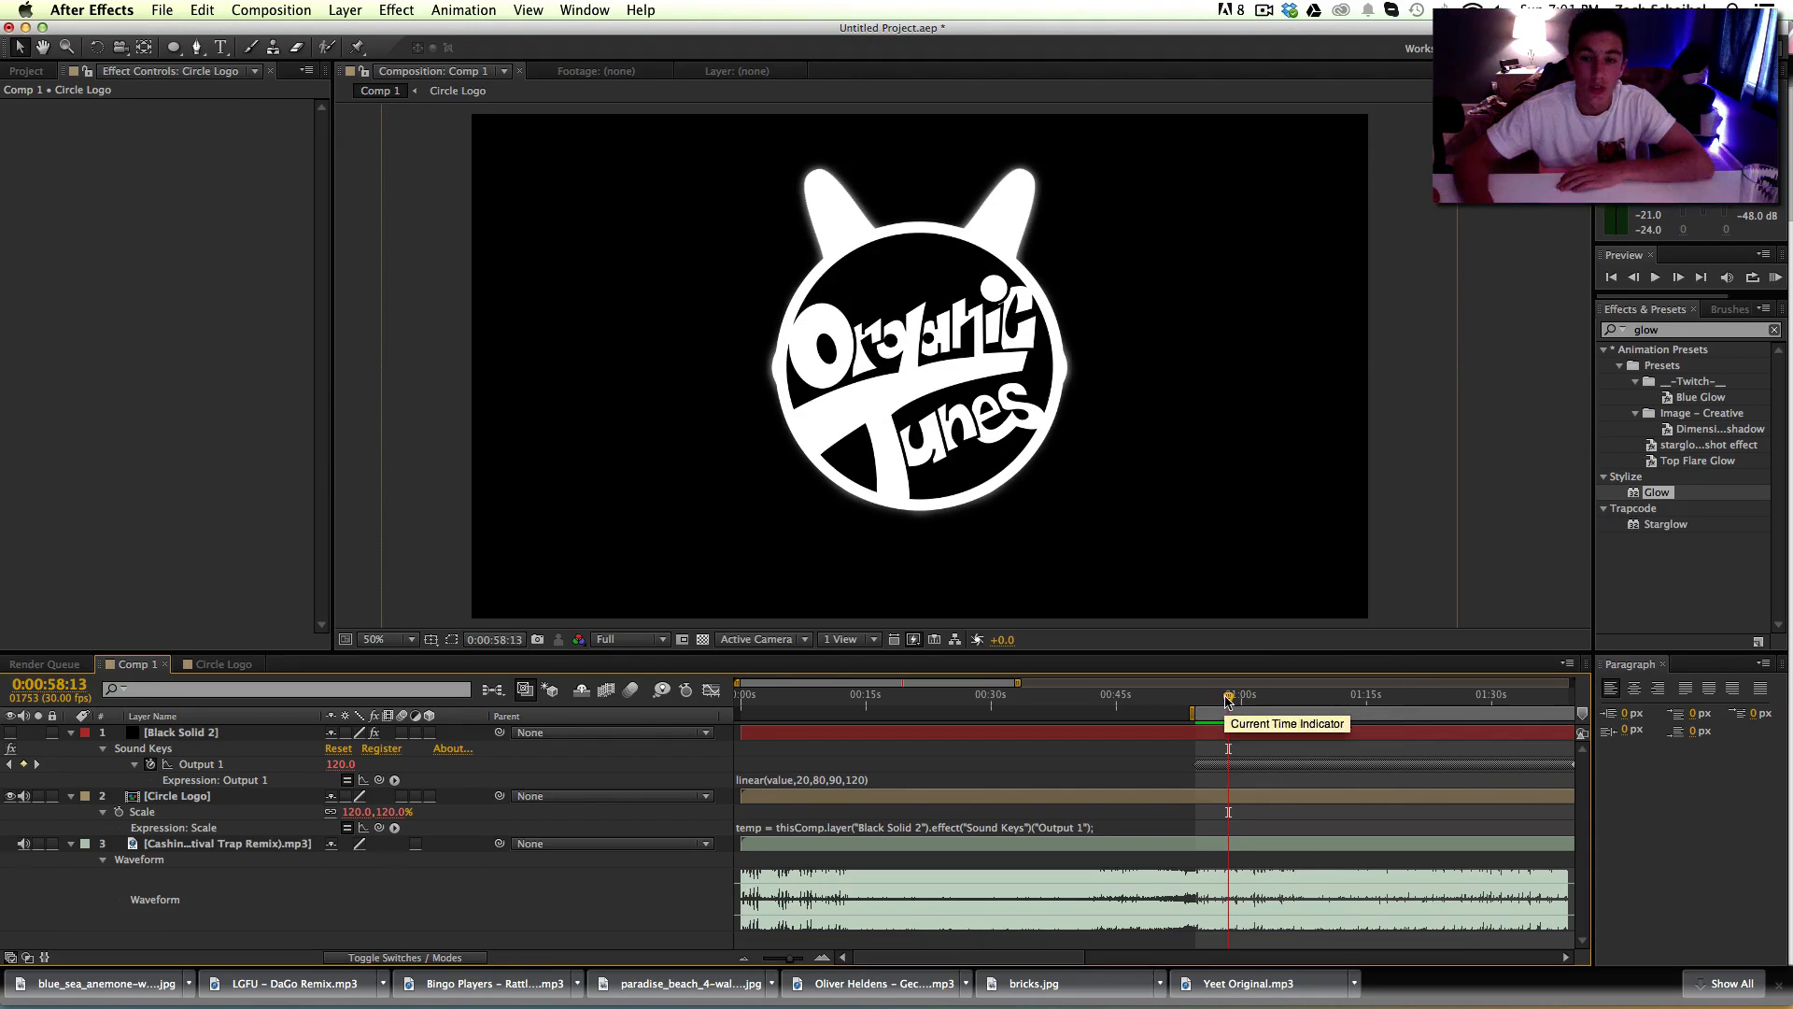
mouse_move(1229, 701)
left_mouse_down()
mouse_move(1198, 709)
mouse_move(1214, 705)
left_mouse_up()
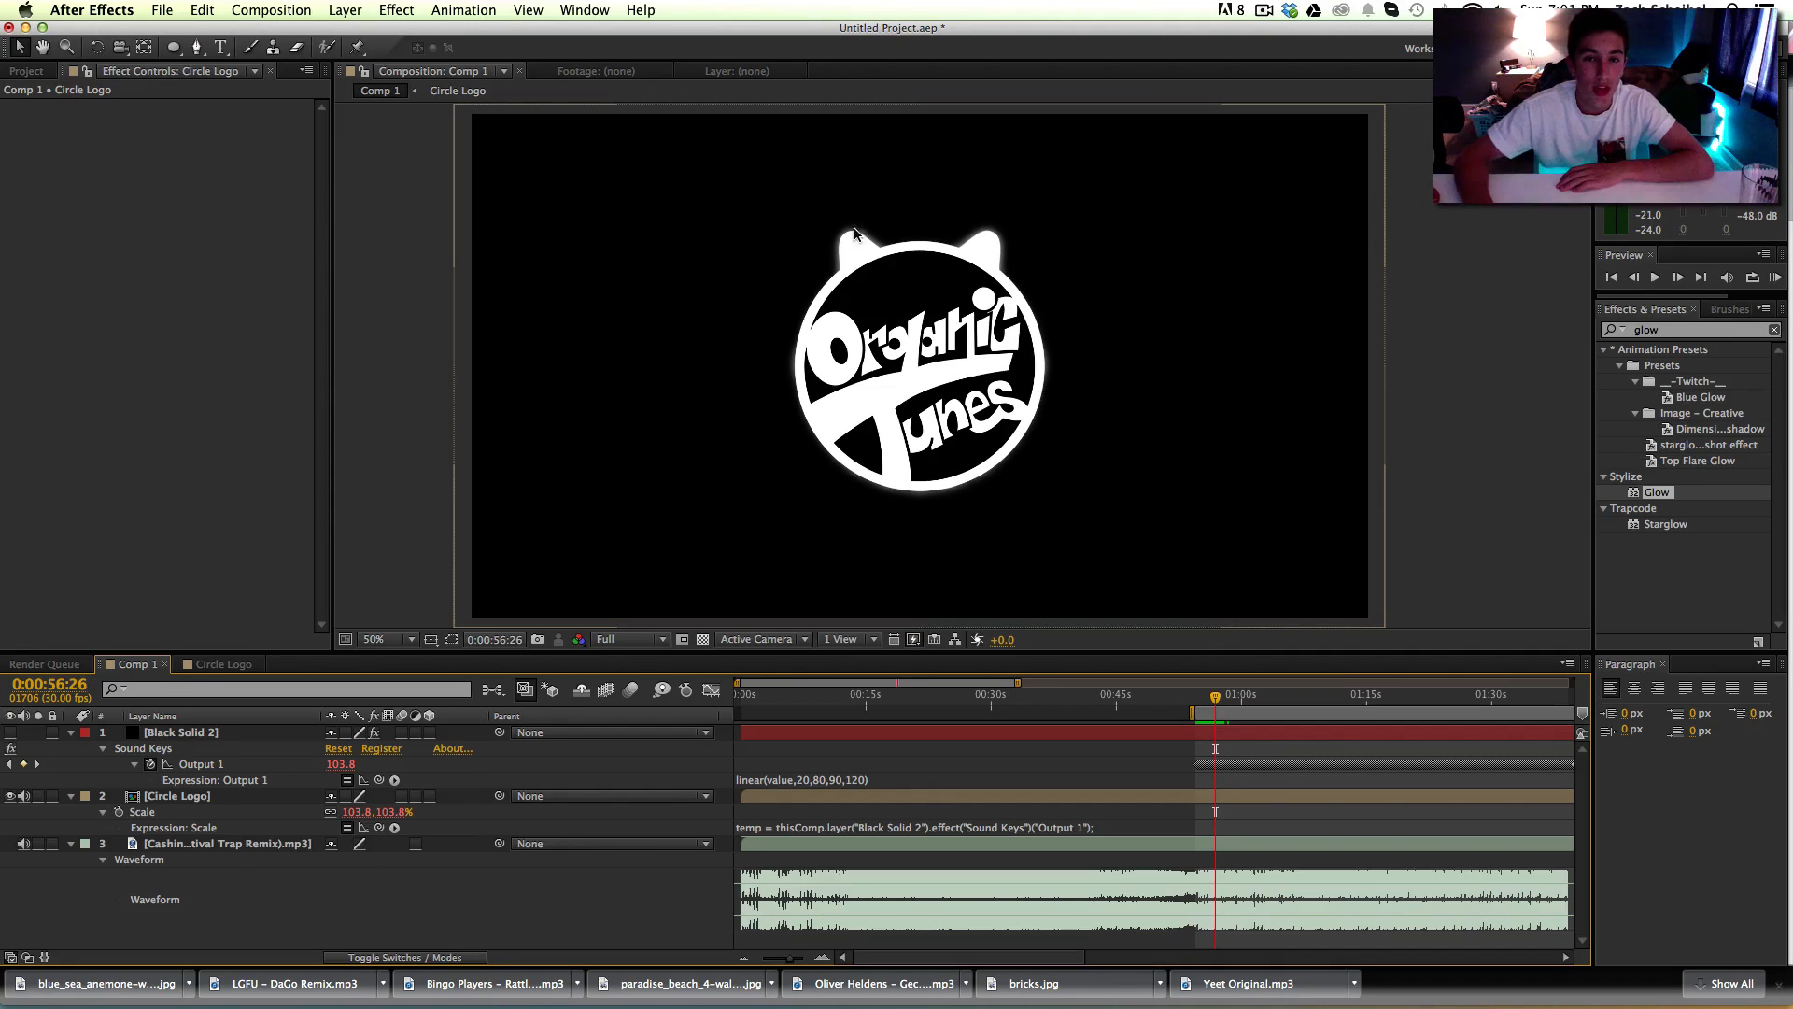
mouse_move(1215, 700)
left_mouse_down()
mouse_move(1170, 720)
mouse_move(1202, 715)
left_mouse_up()
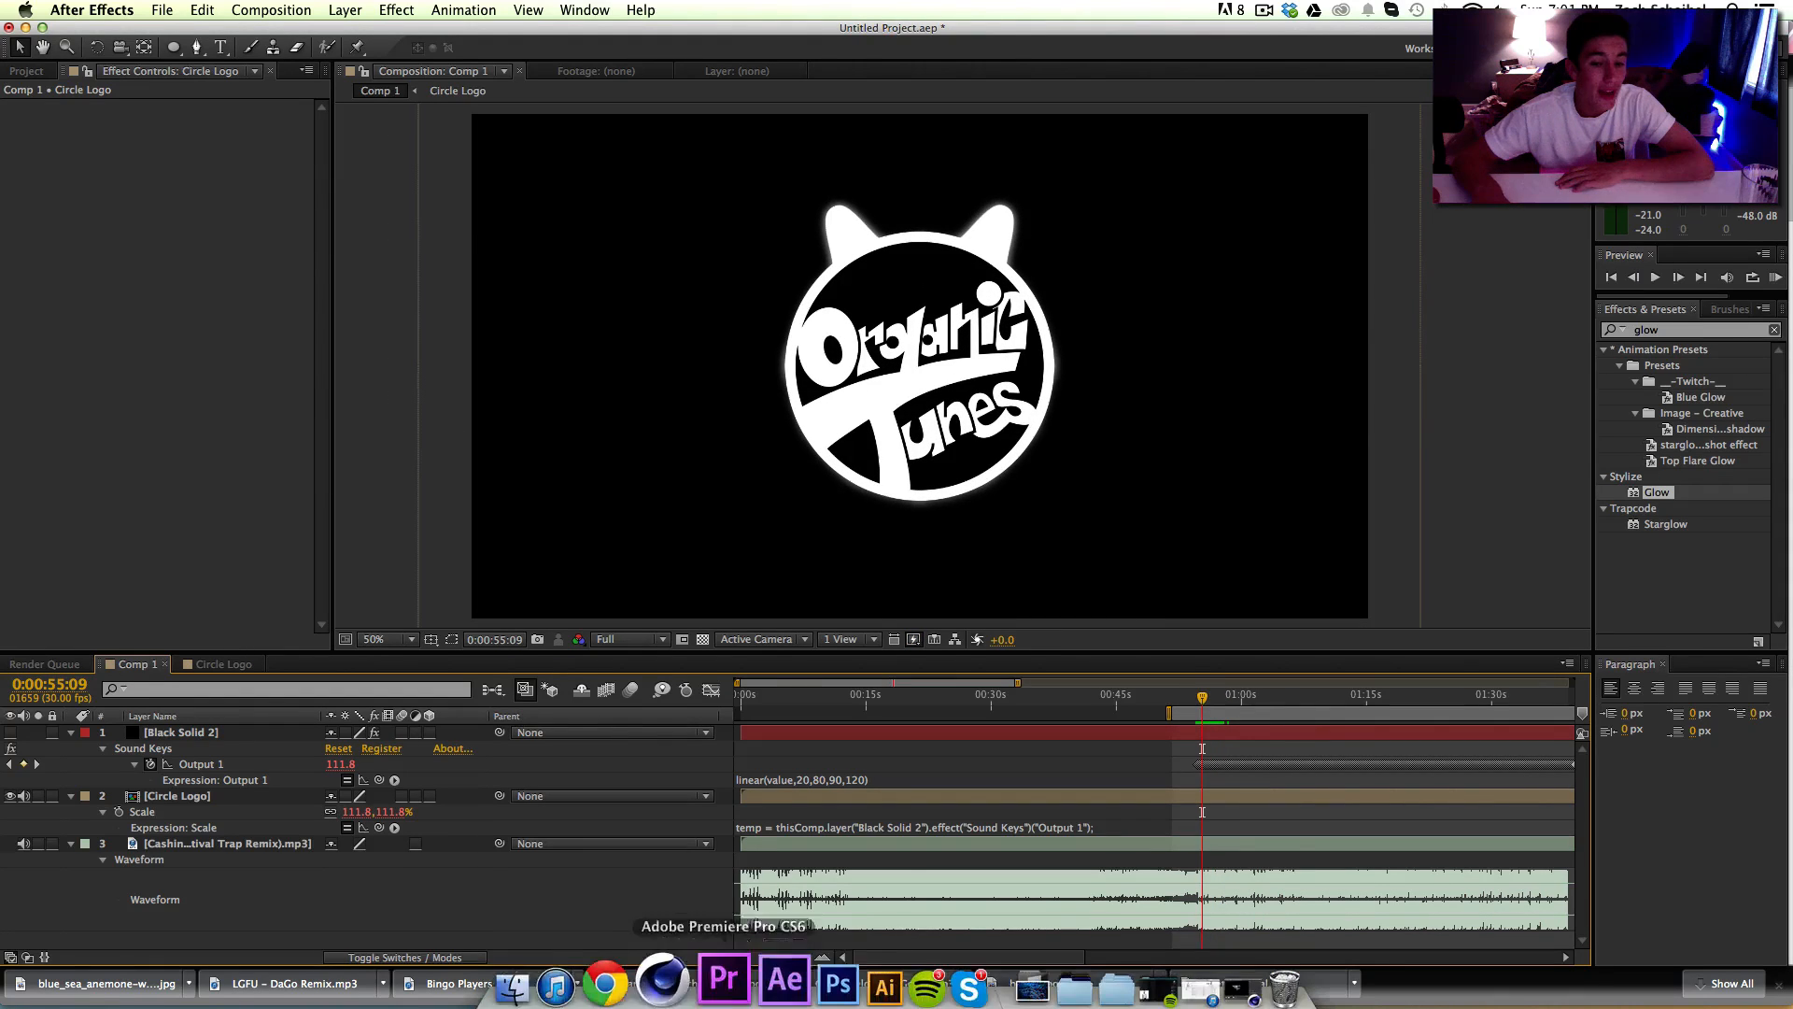
Step: Switch to Chrome and open the bookmarked FreeHDWalls wallpaper site in a new tab
left_click(650, 975)
left_click(1199, 35)
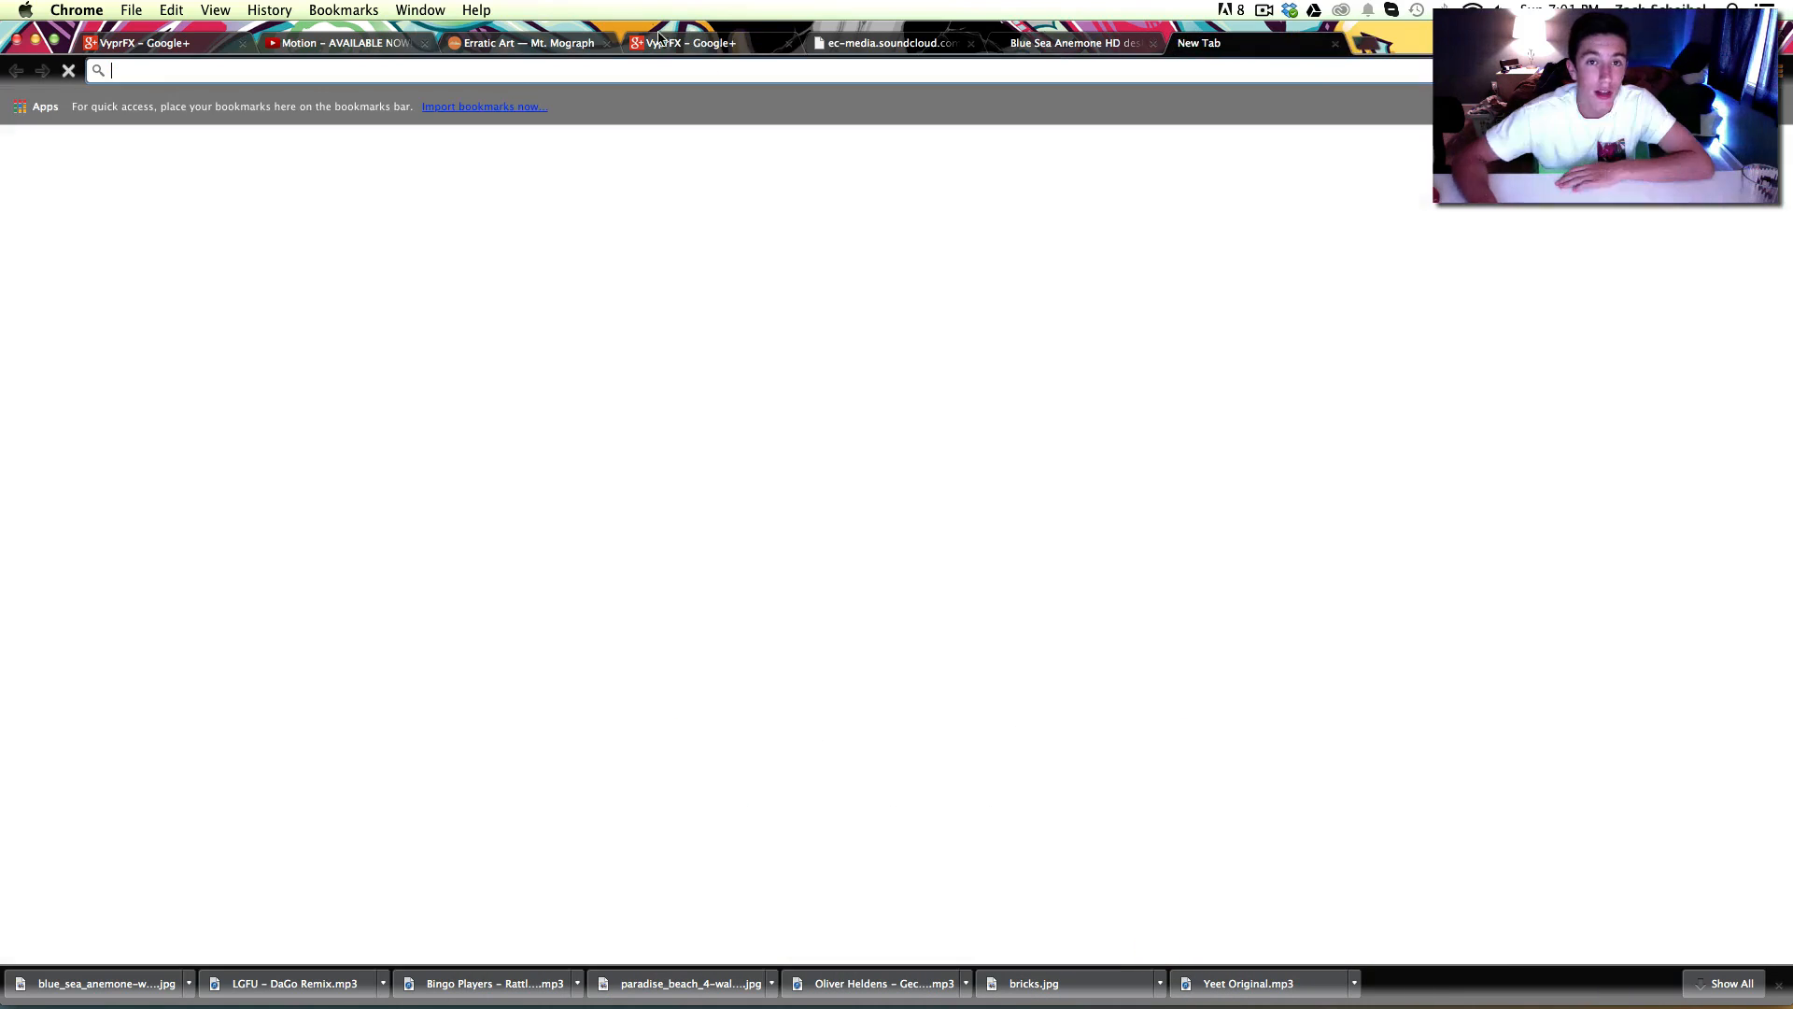
left_click(343, 10)
mouse_move(420, 97)
scroll(692, 383, "down", 15)
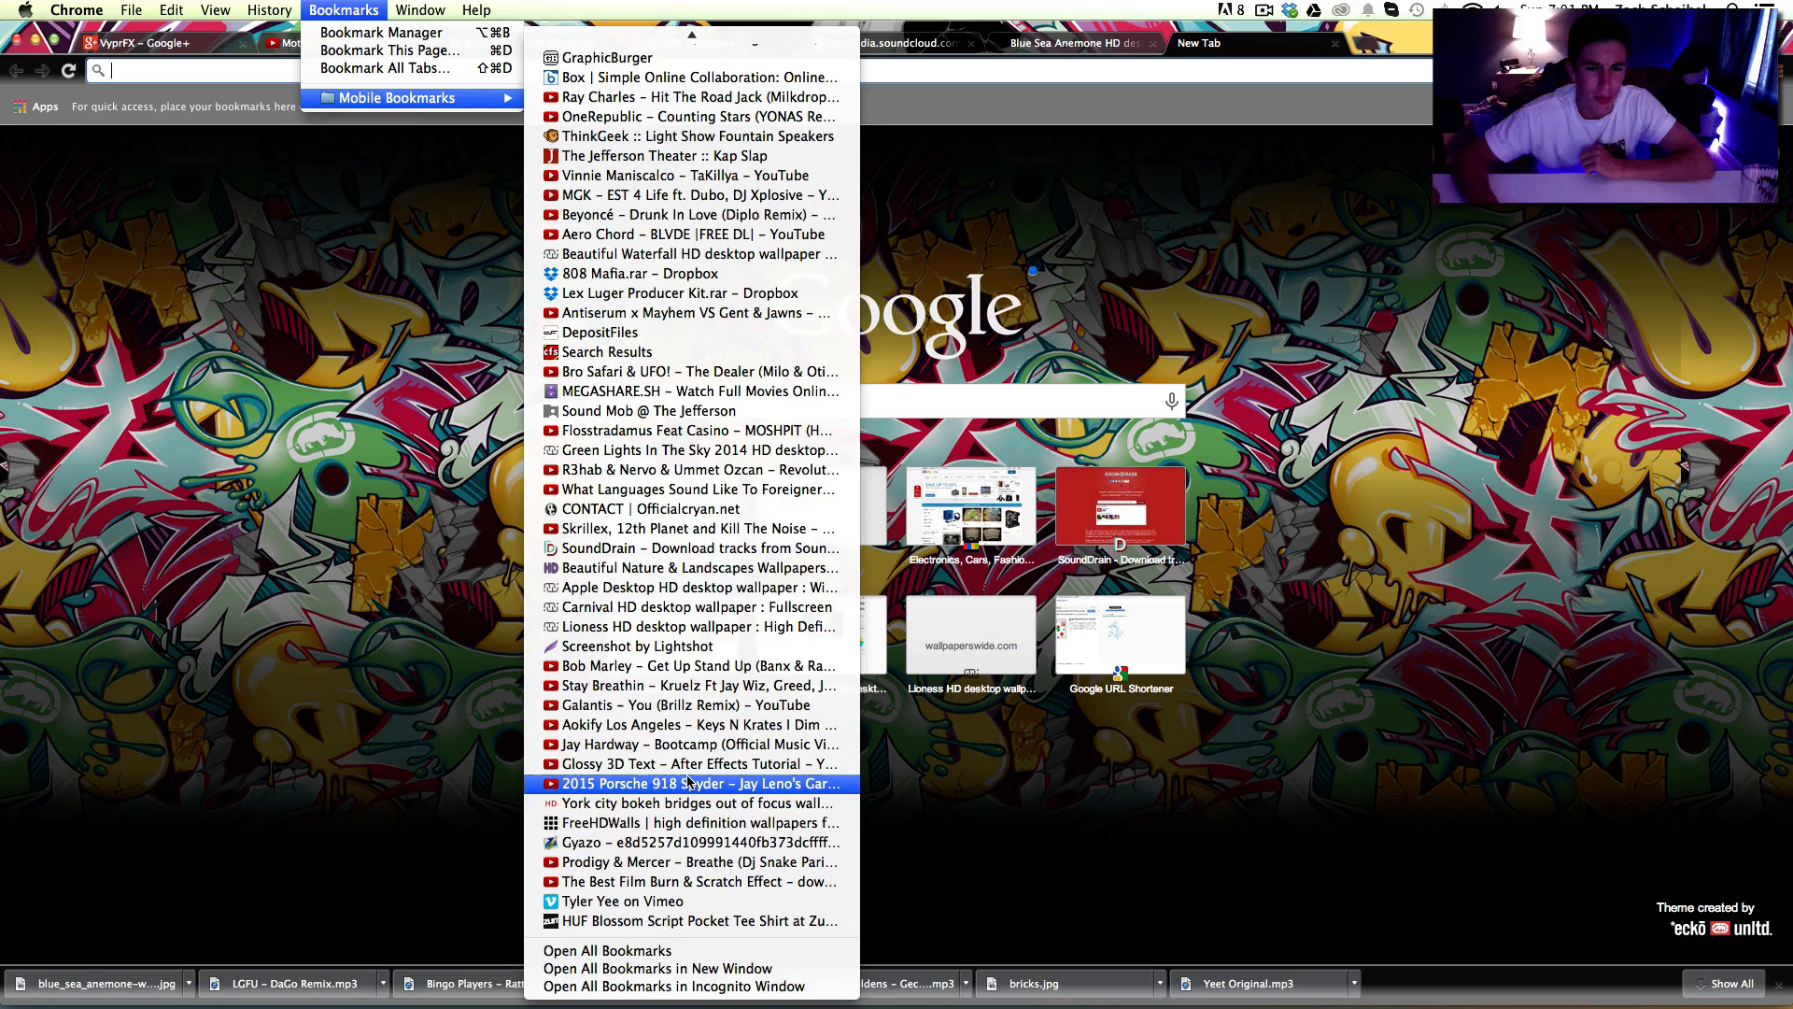
left_click(680, 826)
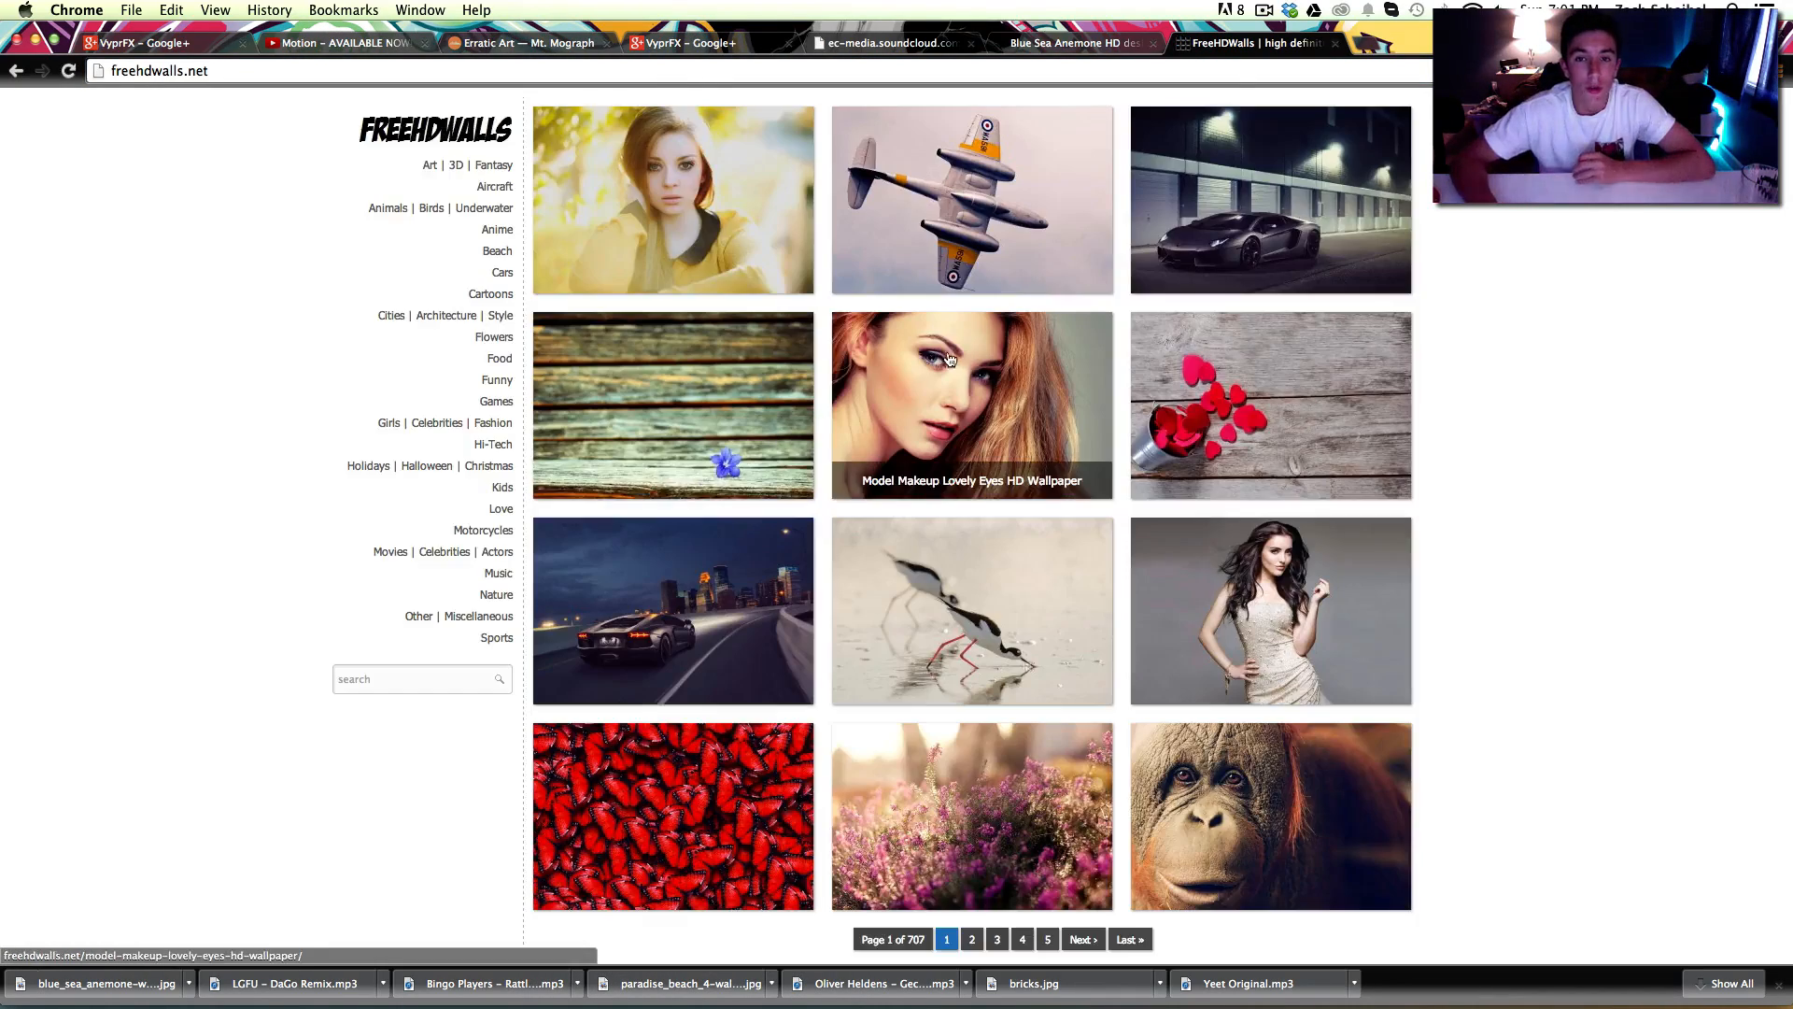
Step: Browse the Cities | Architecture | Style category and open the London England United Kingdom City Night Bokeh wallpaper
scroll(822, 387, "down", 3)
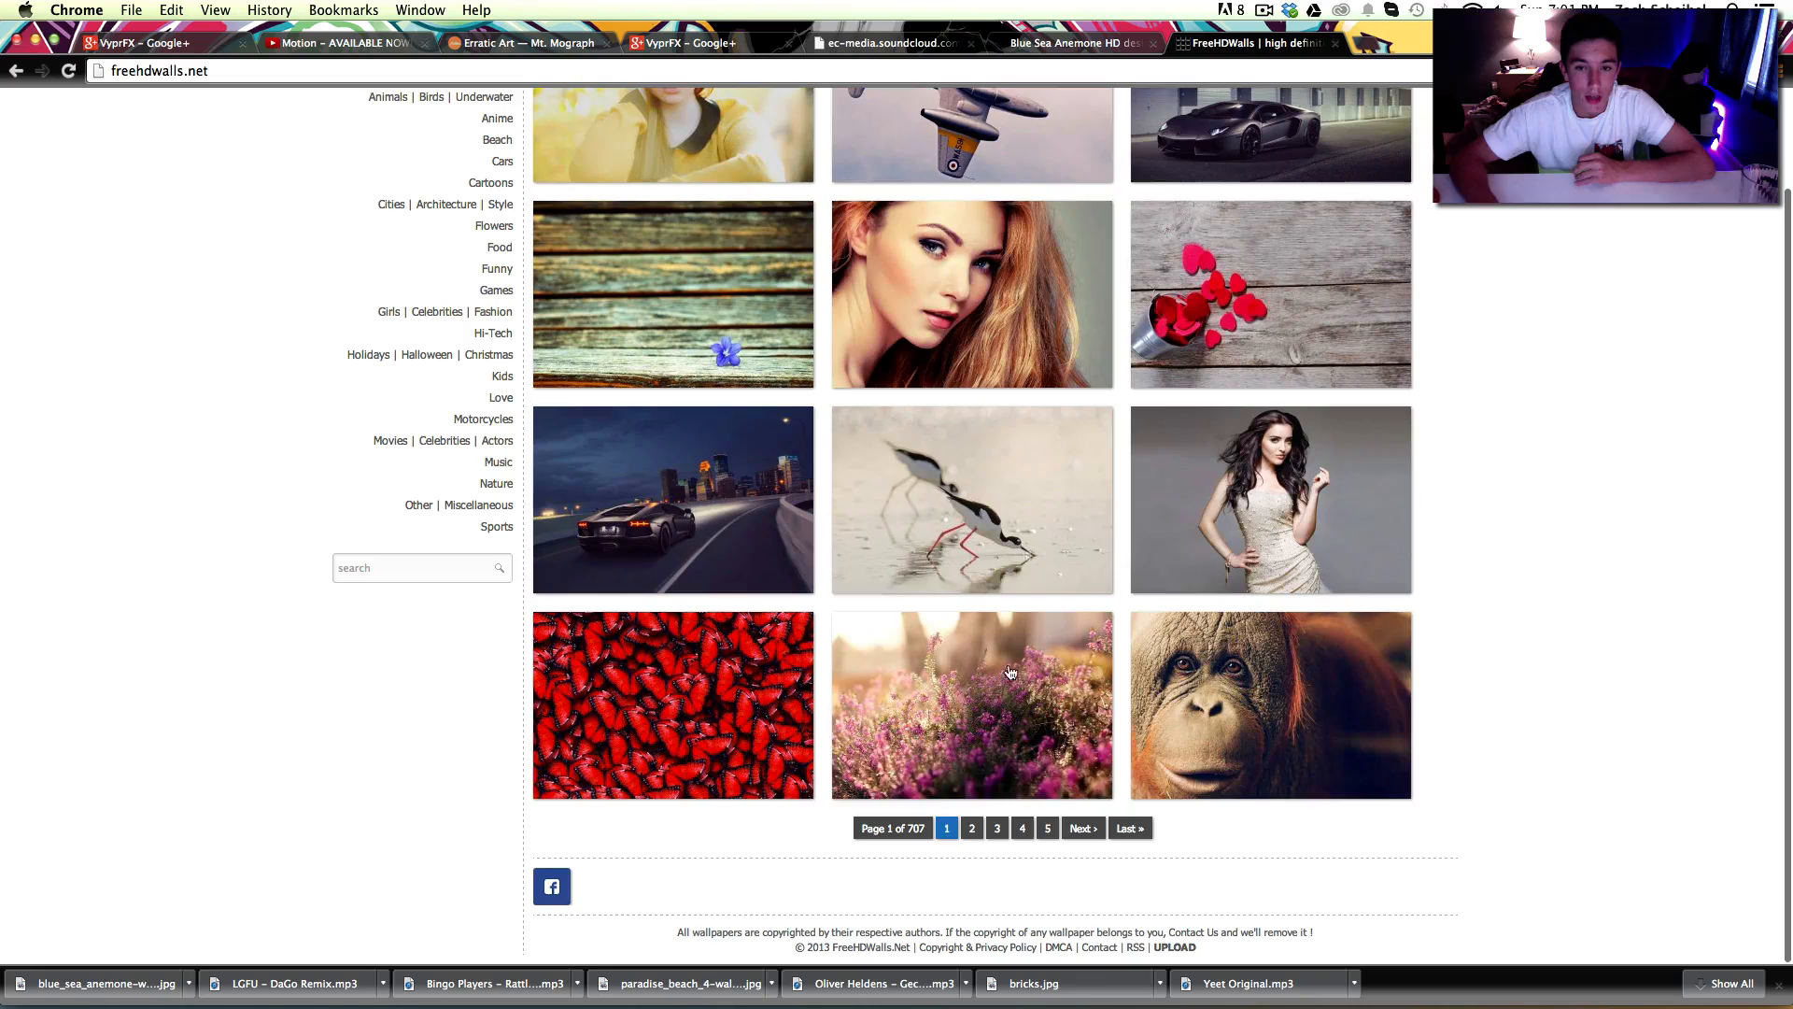
scroll(656, 617, "up", 3)
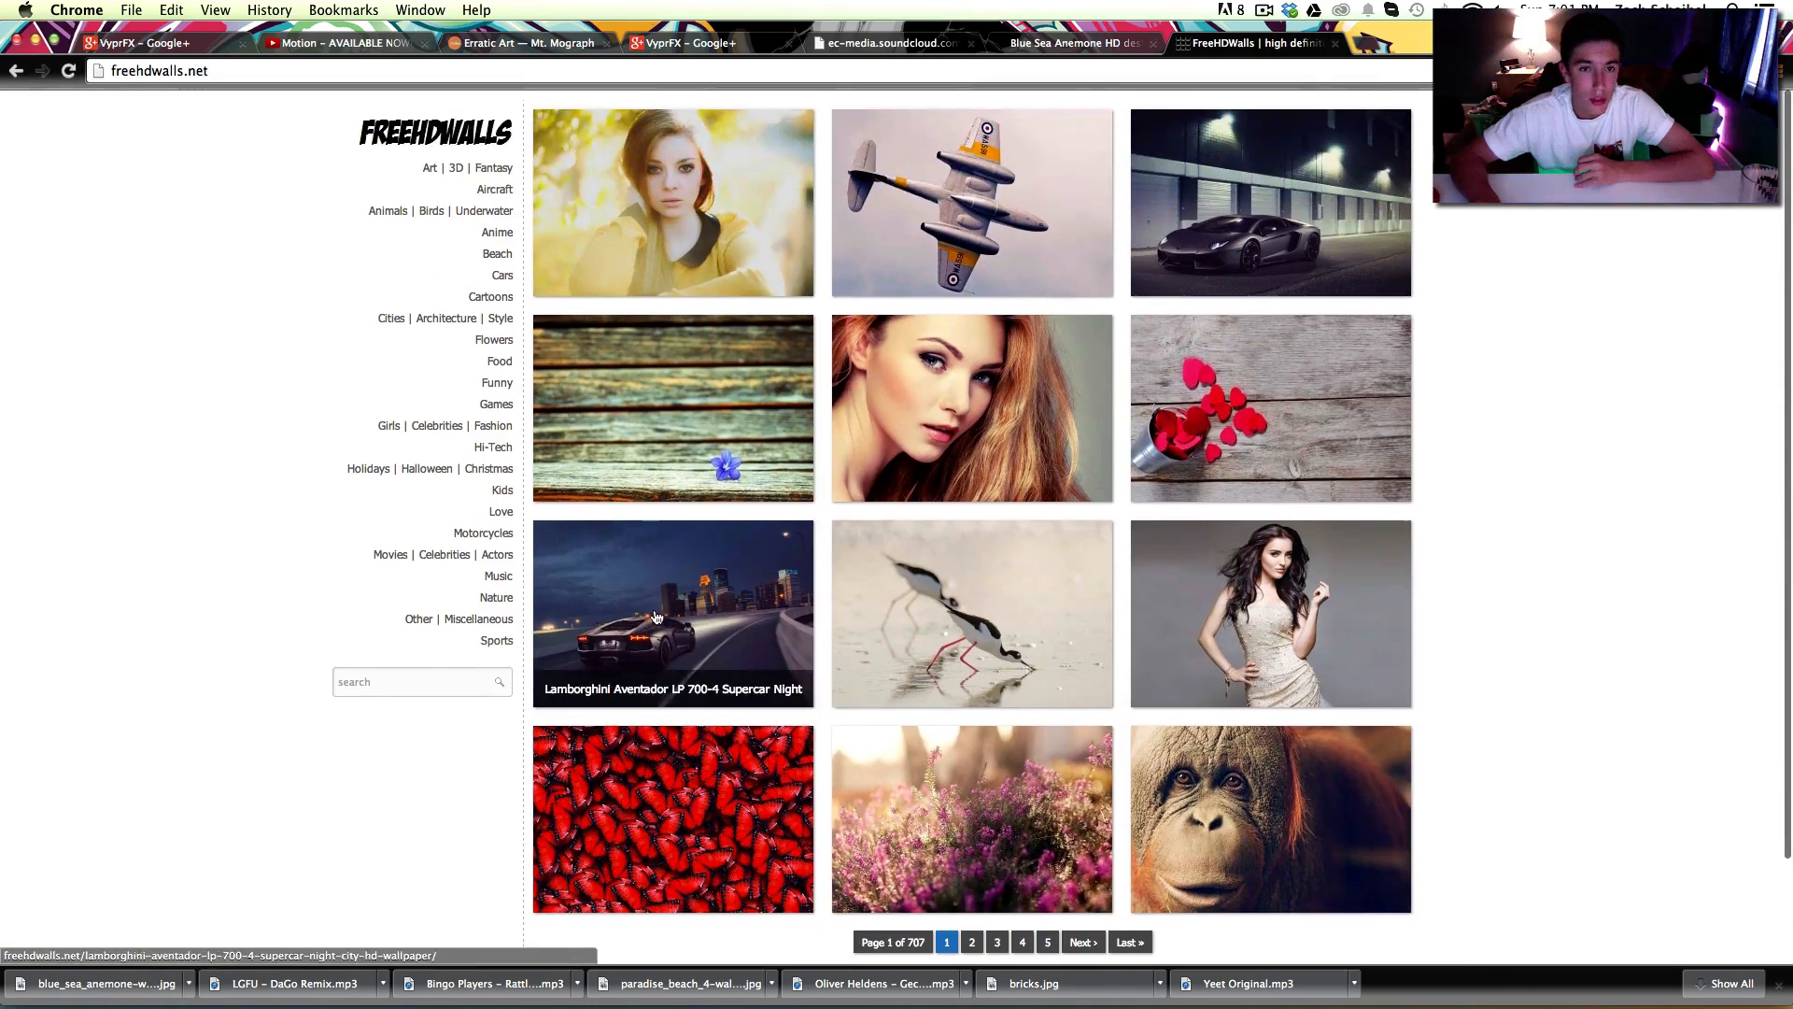
left_click(448, 318)
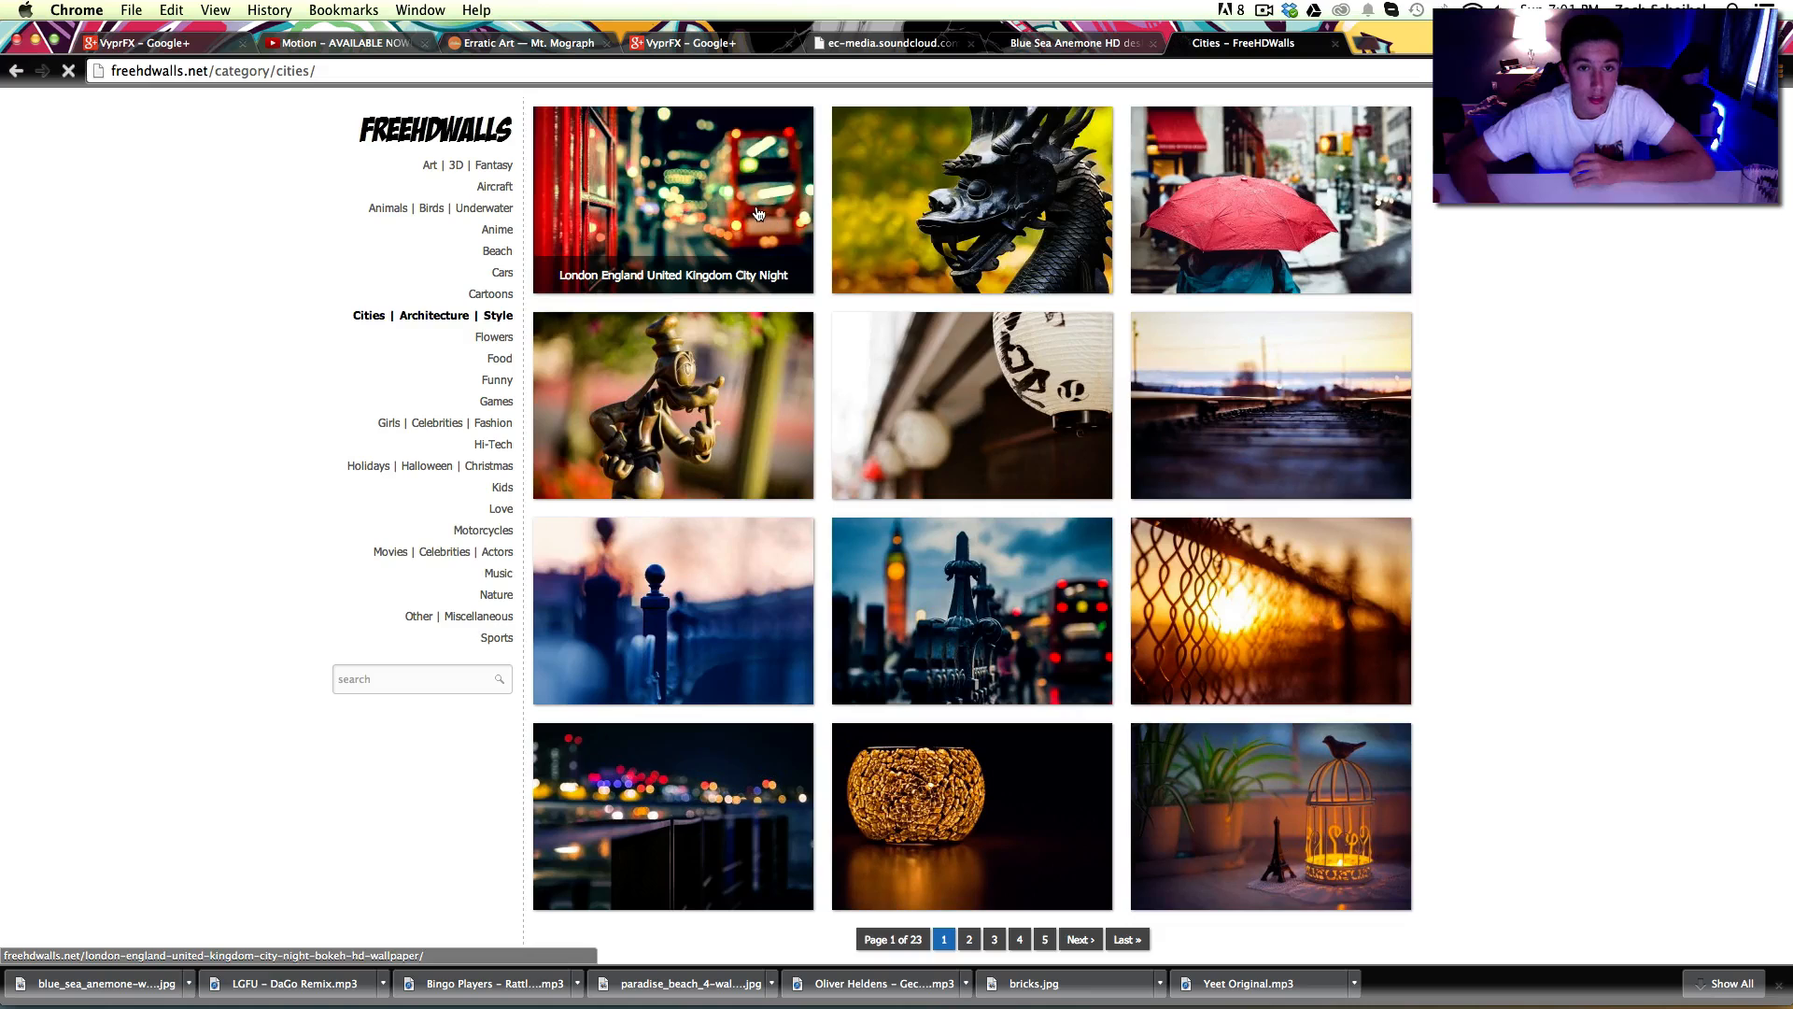
left_click(758, 214)
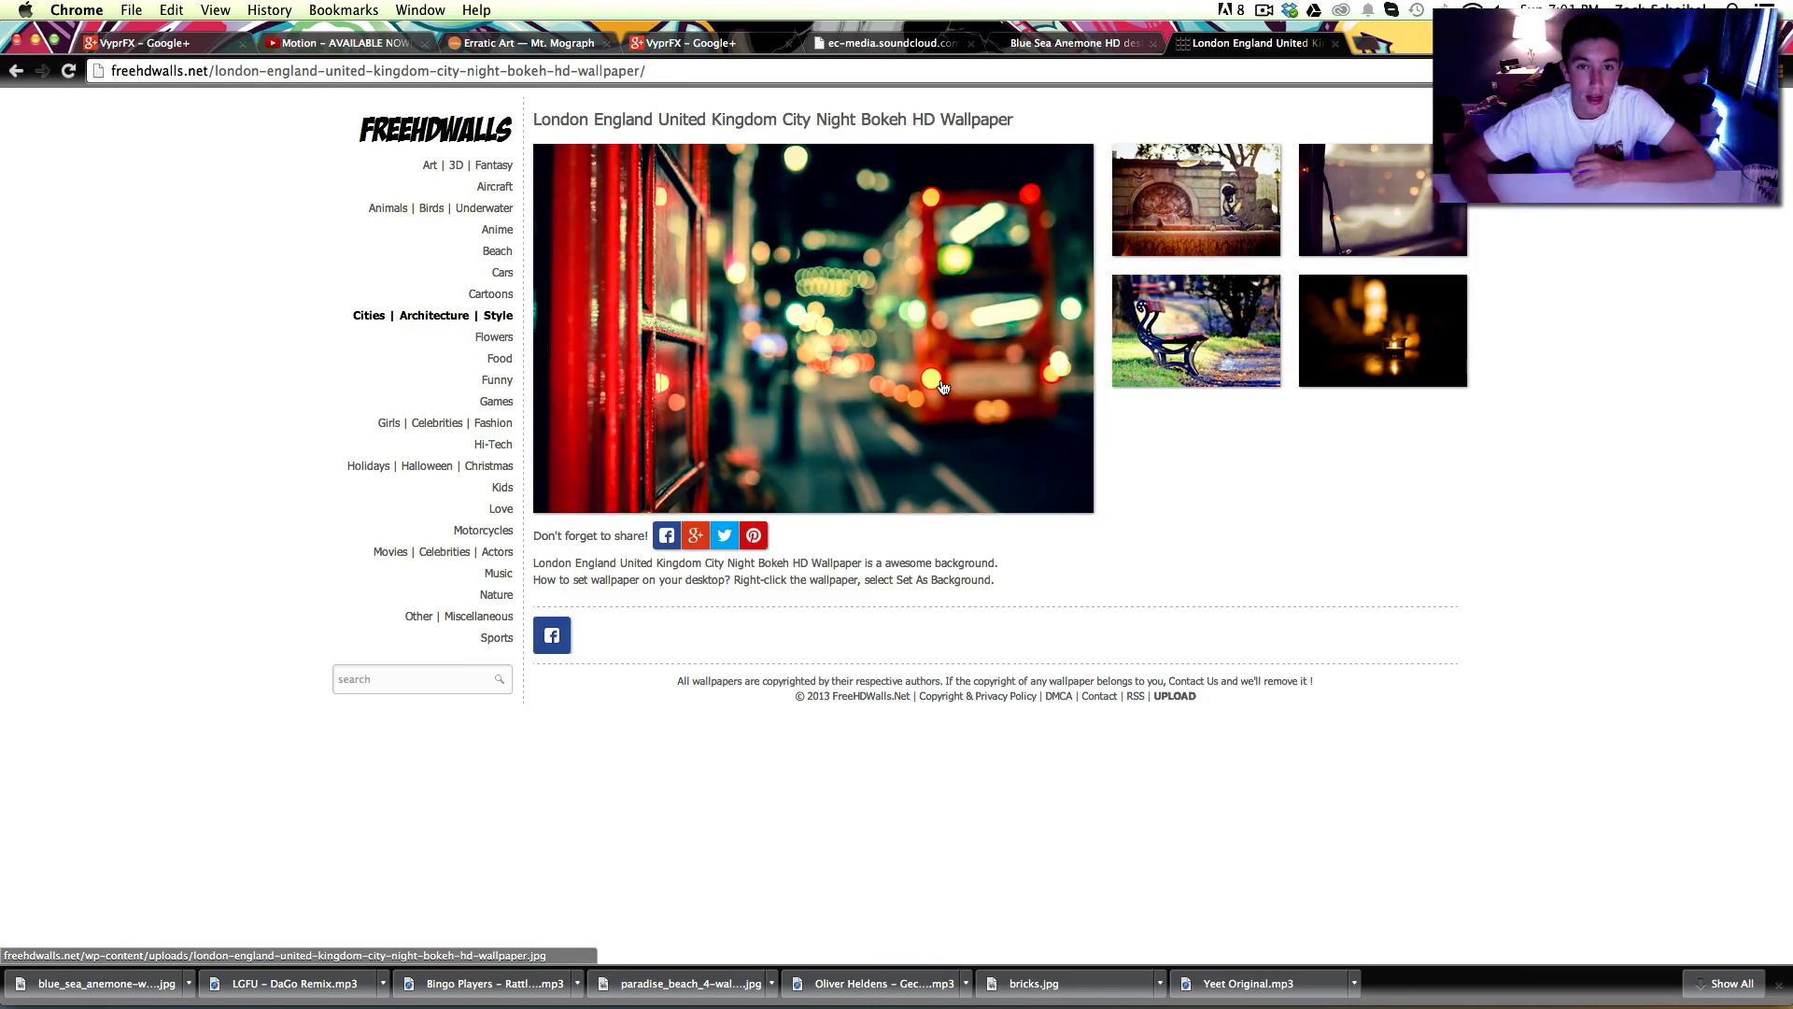
Step: Save the London wallpaper image to Downloads as londonthing and switch back to After Effects
right_click(888, 377)
left_click(960, 478)
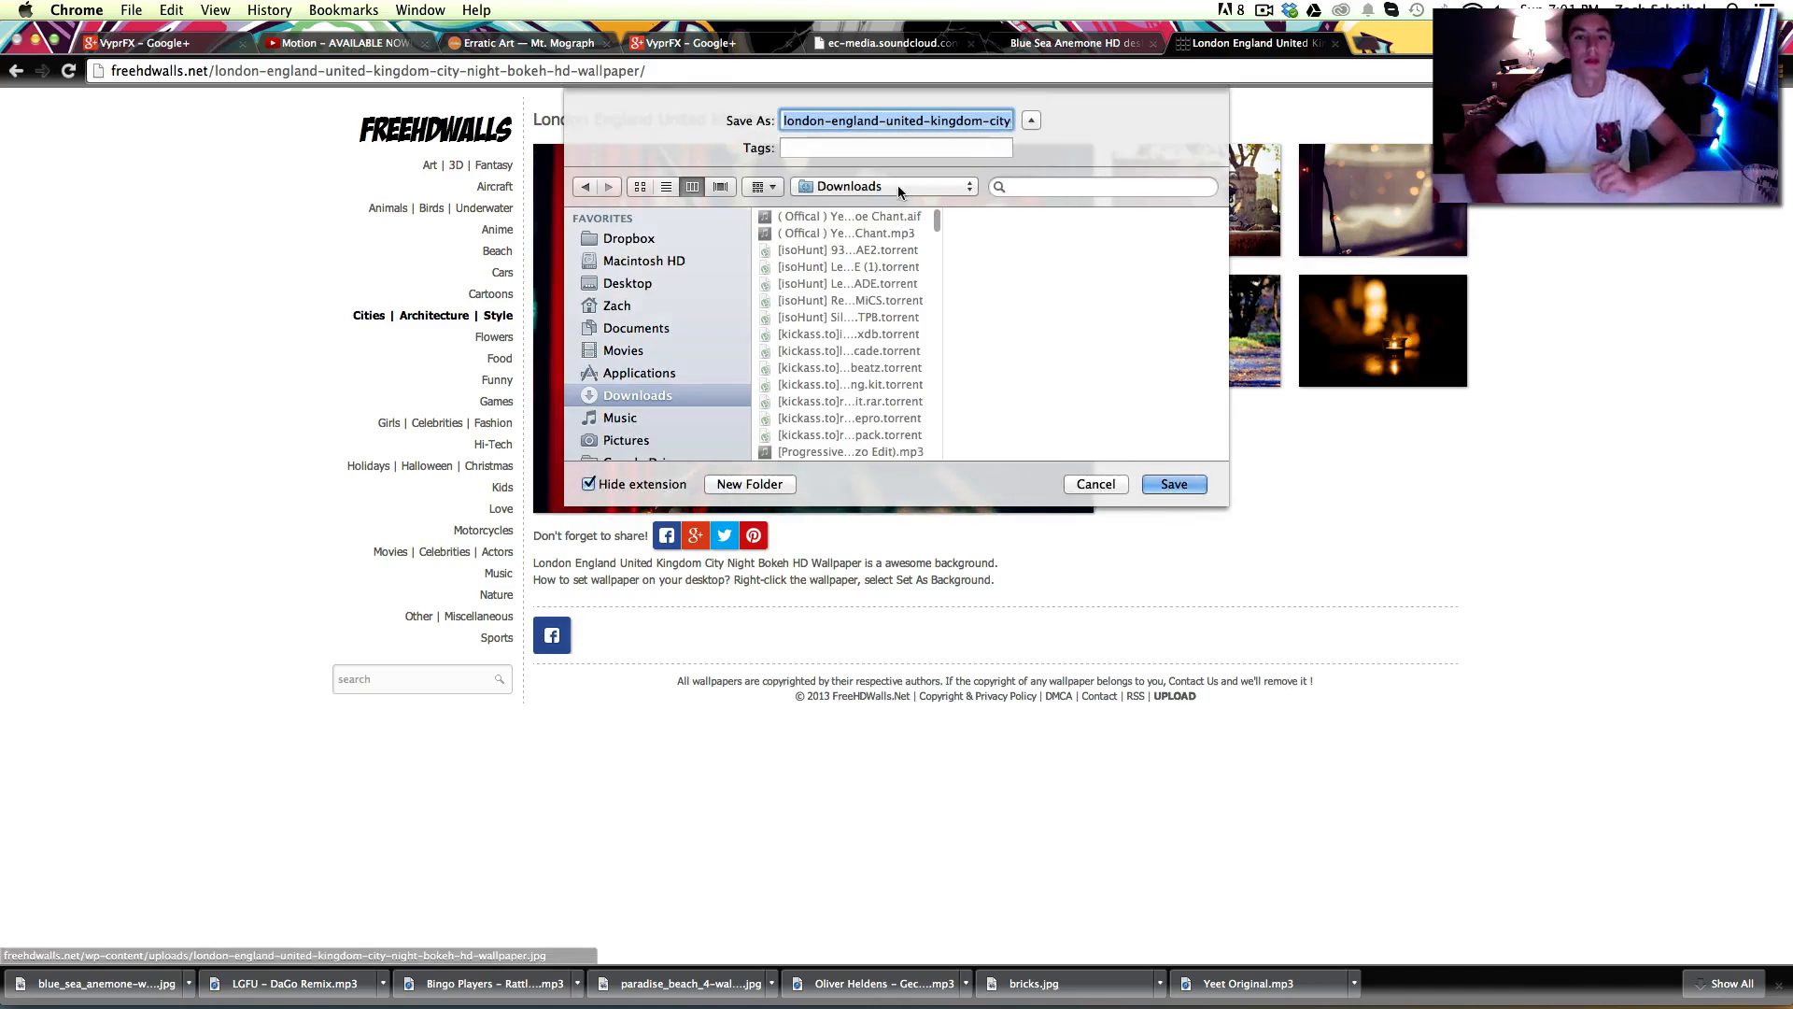
type("london")
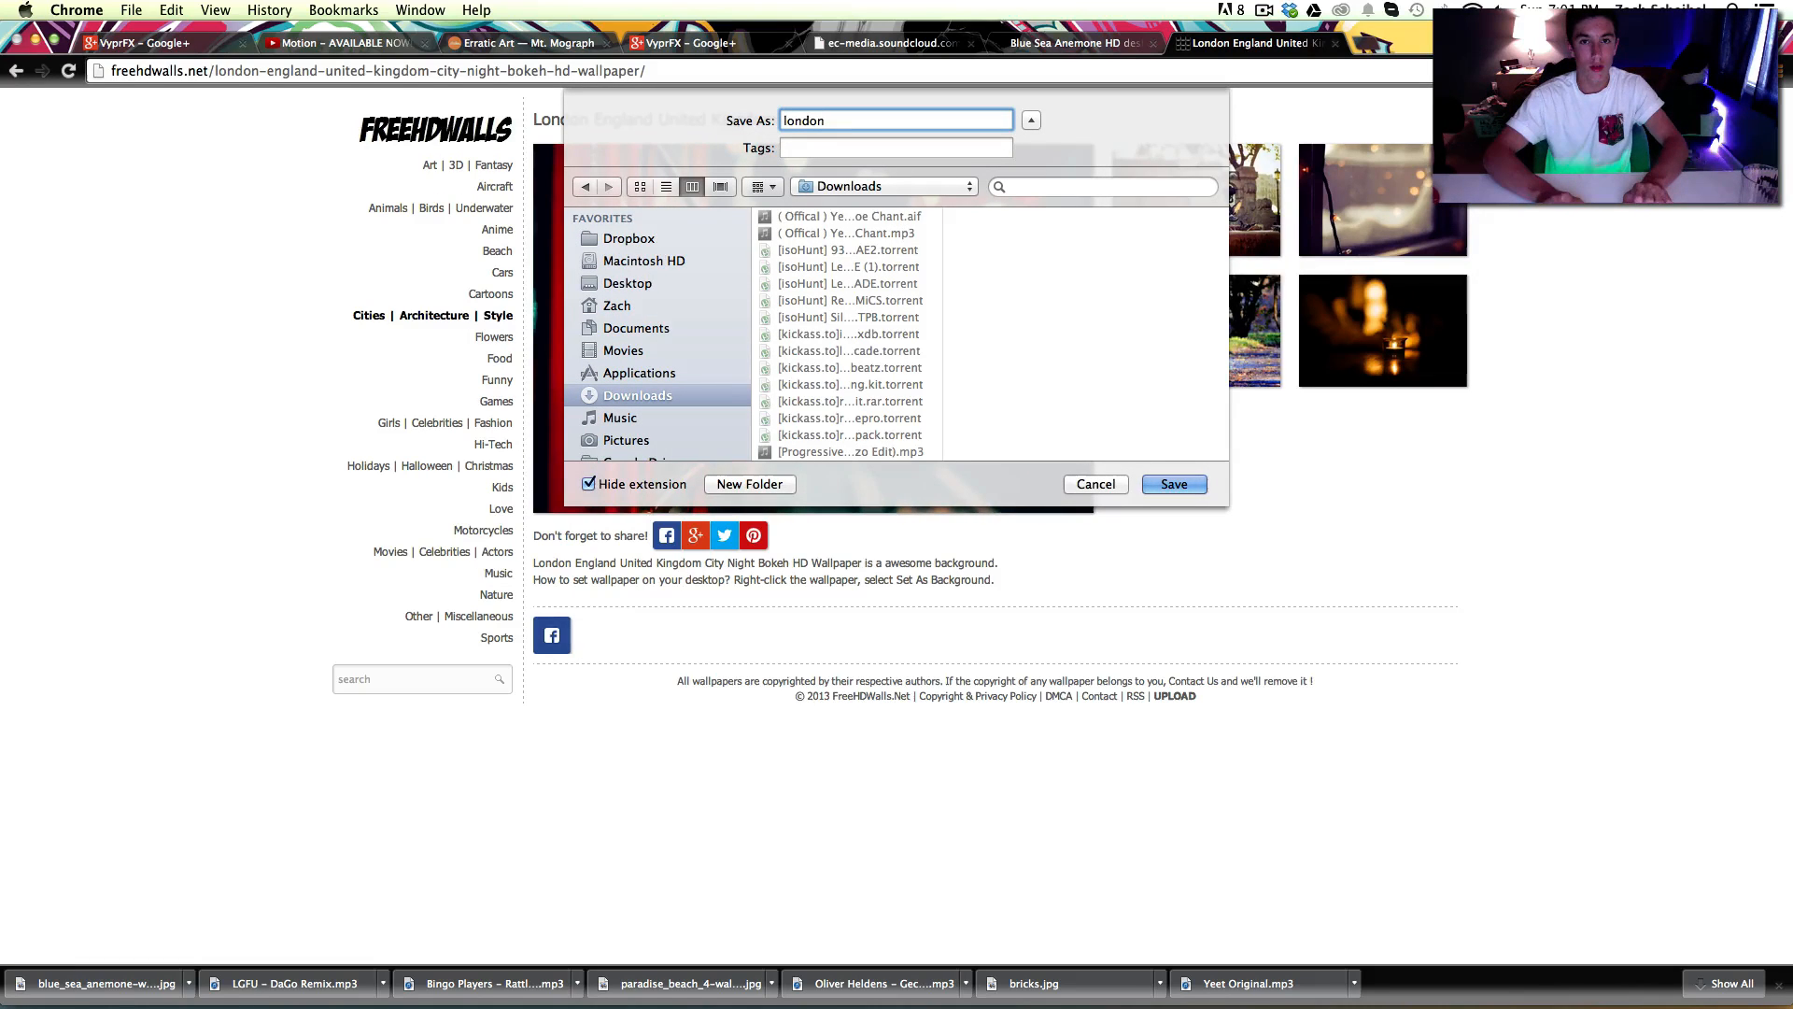
type("thing")
key("Return")
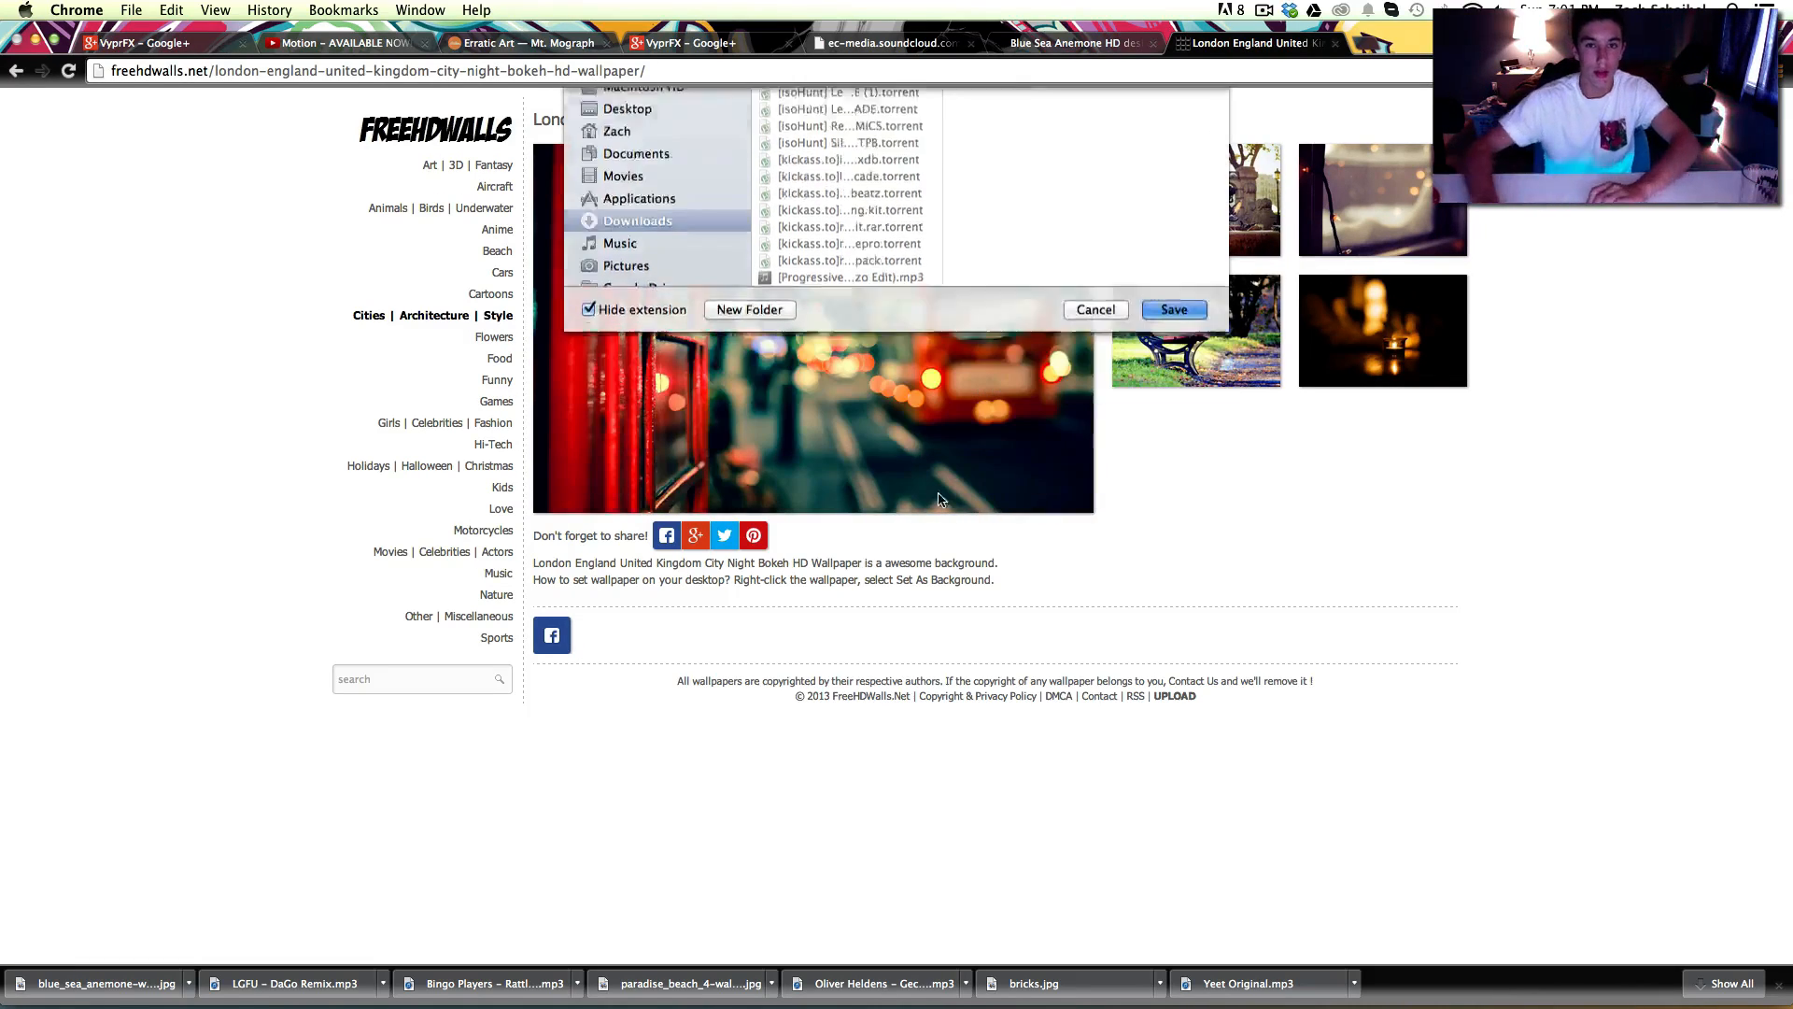
left_click(766, 988)
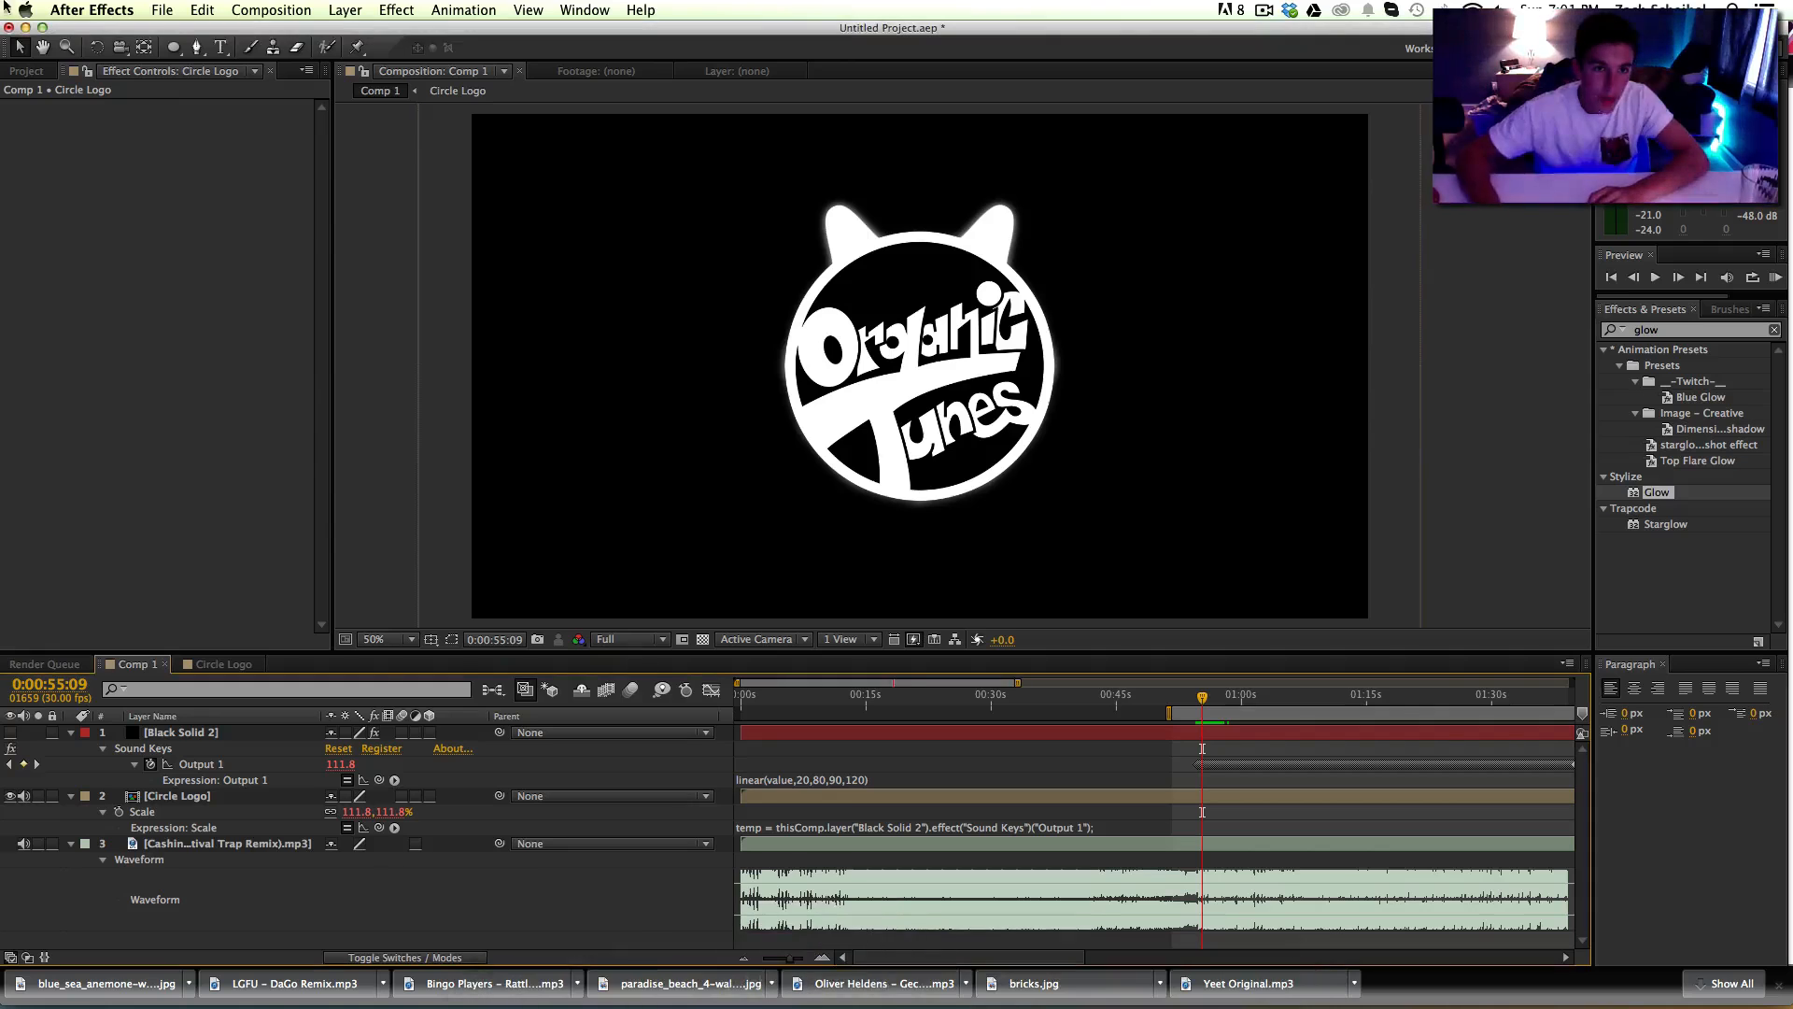
left_click(164, 11)
mouse_move(247, 232)
left_click(402, 231)
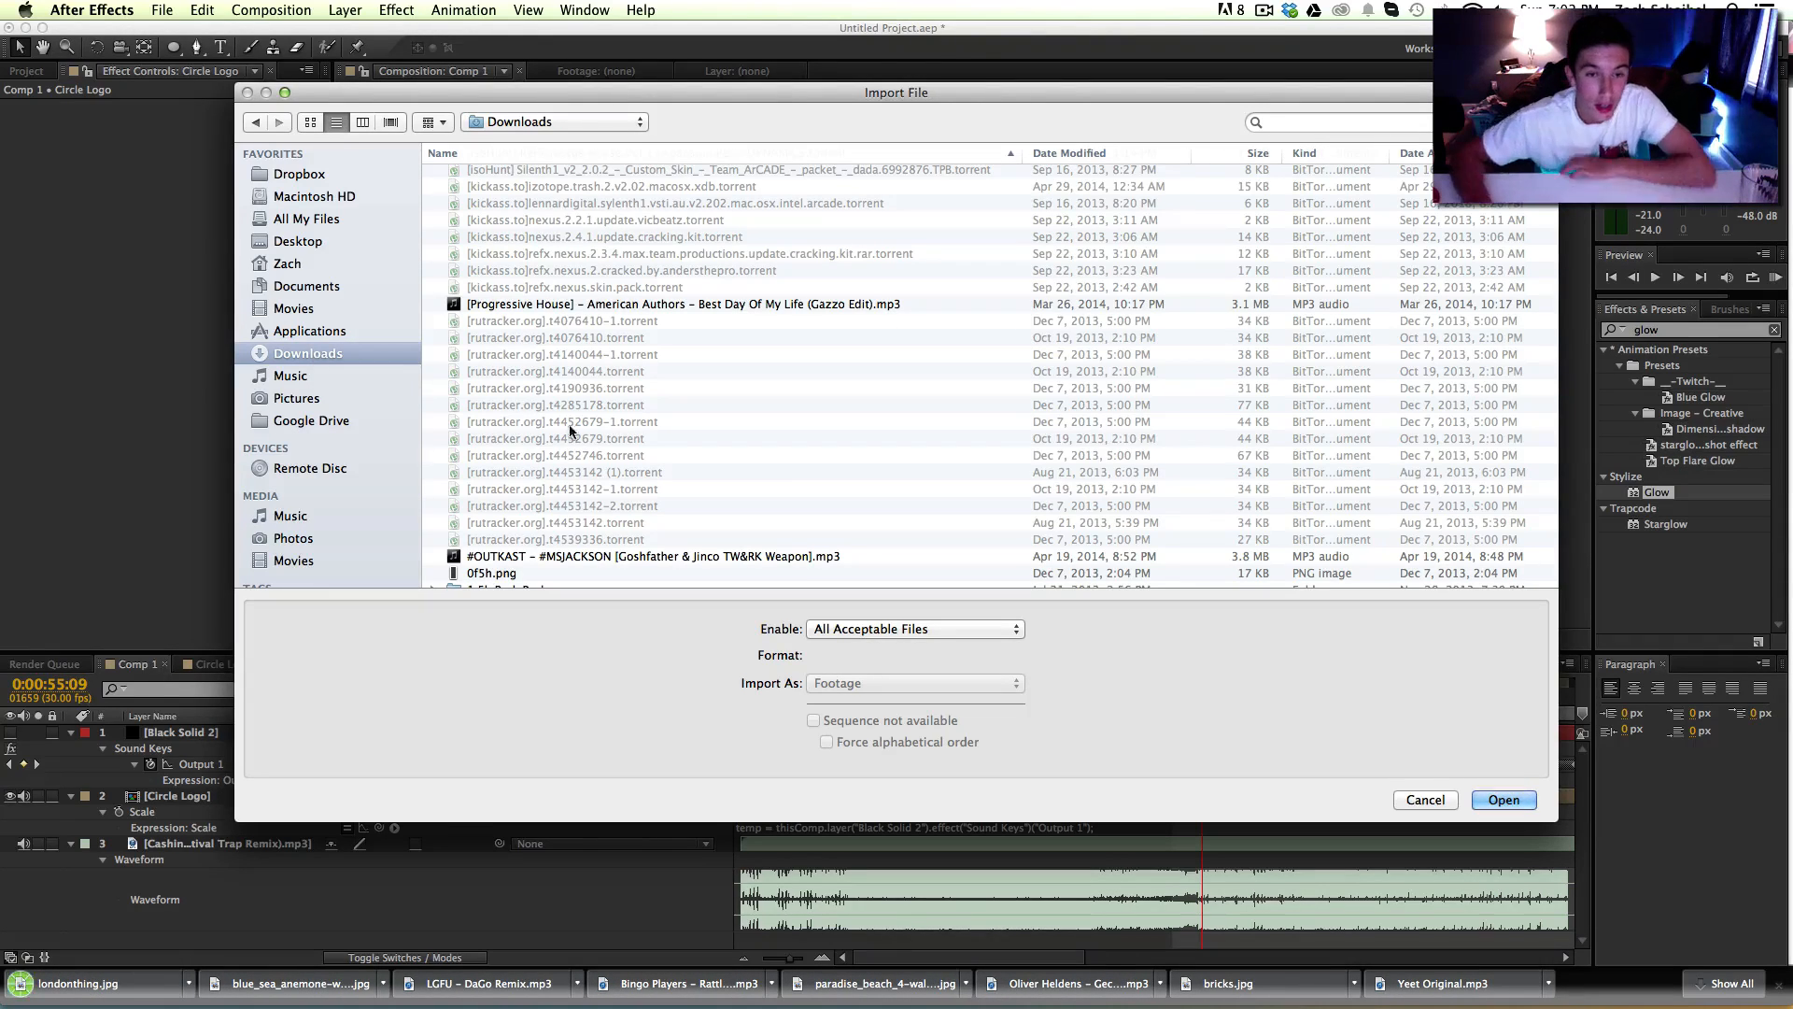
type("la")
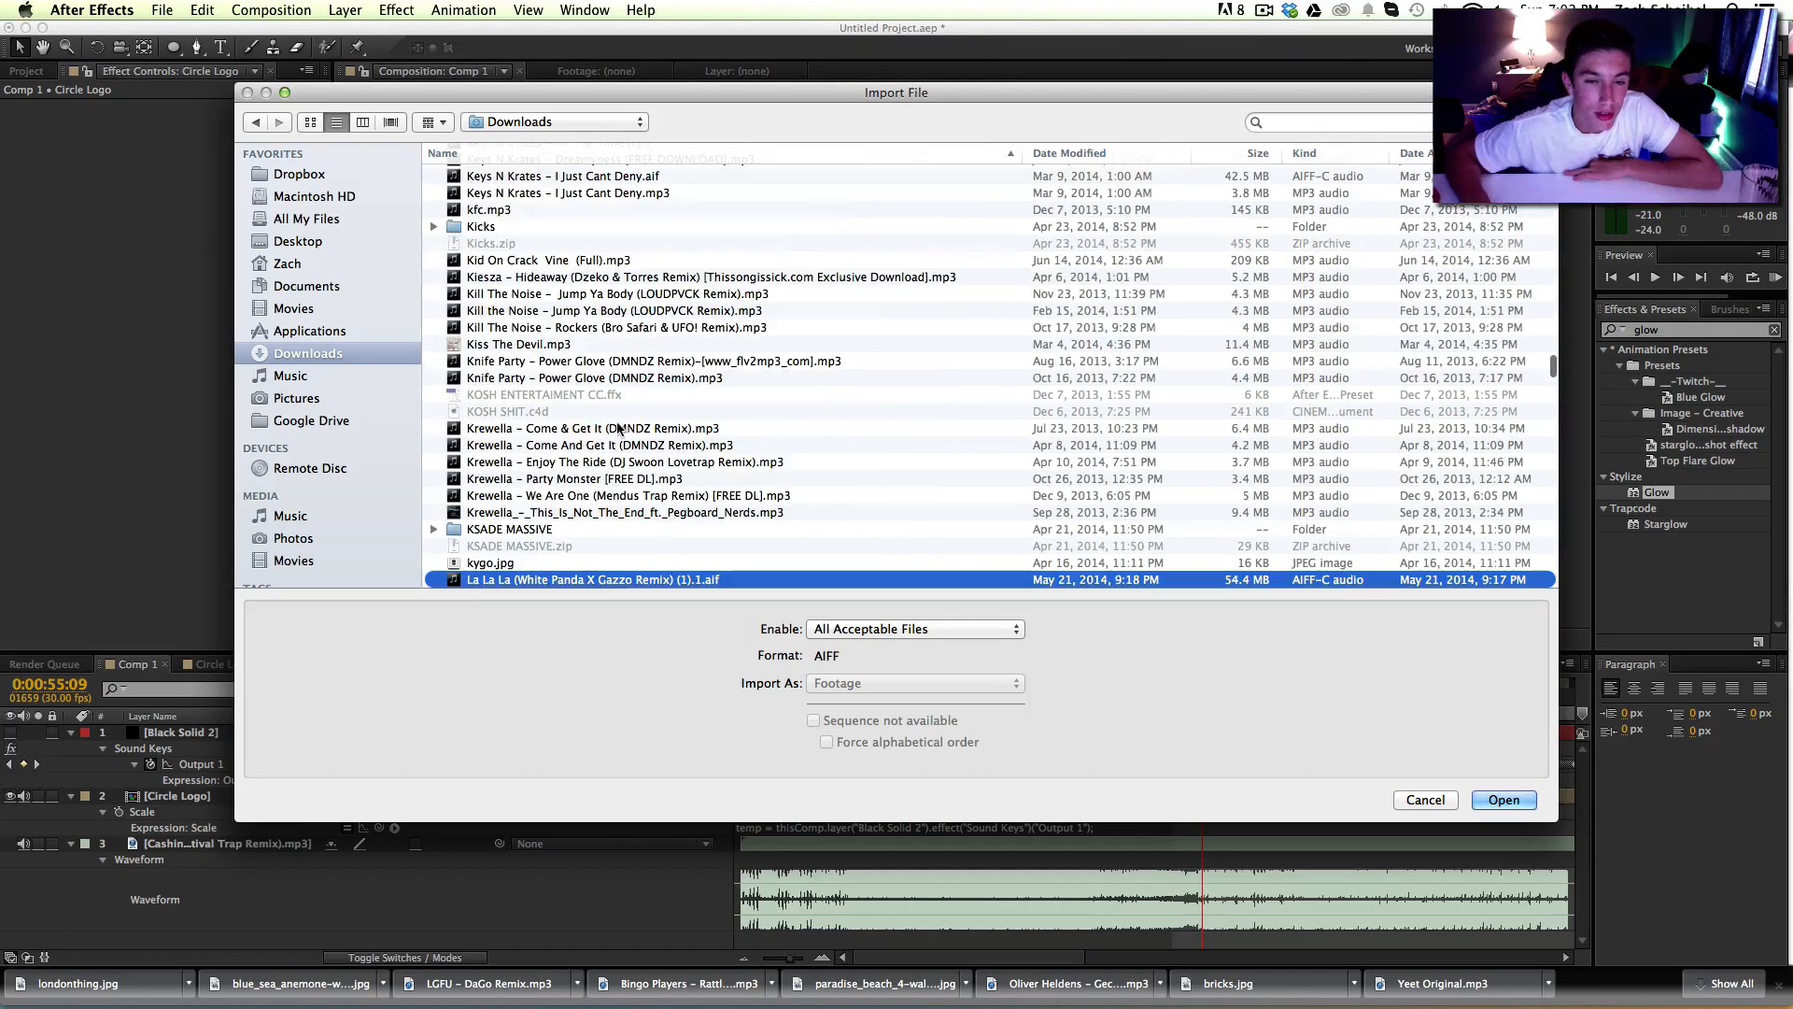
type("lo")
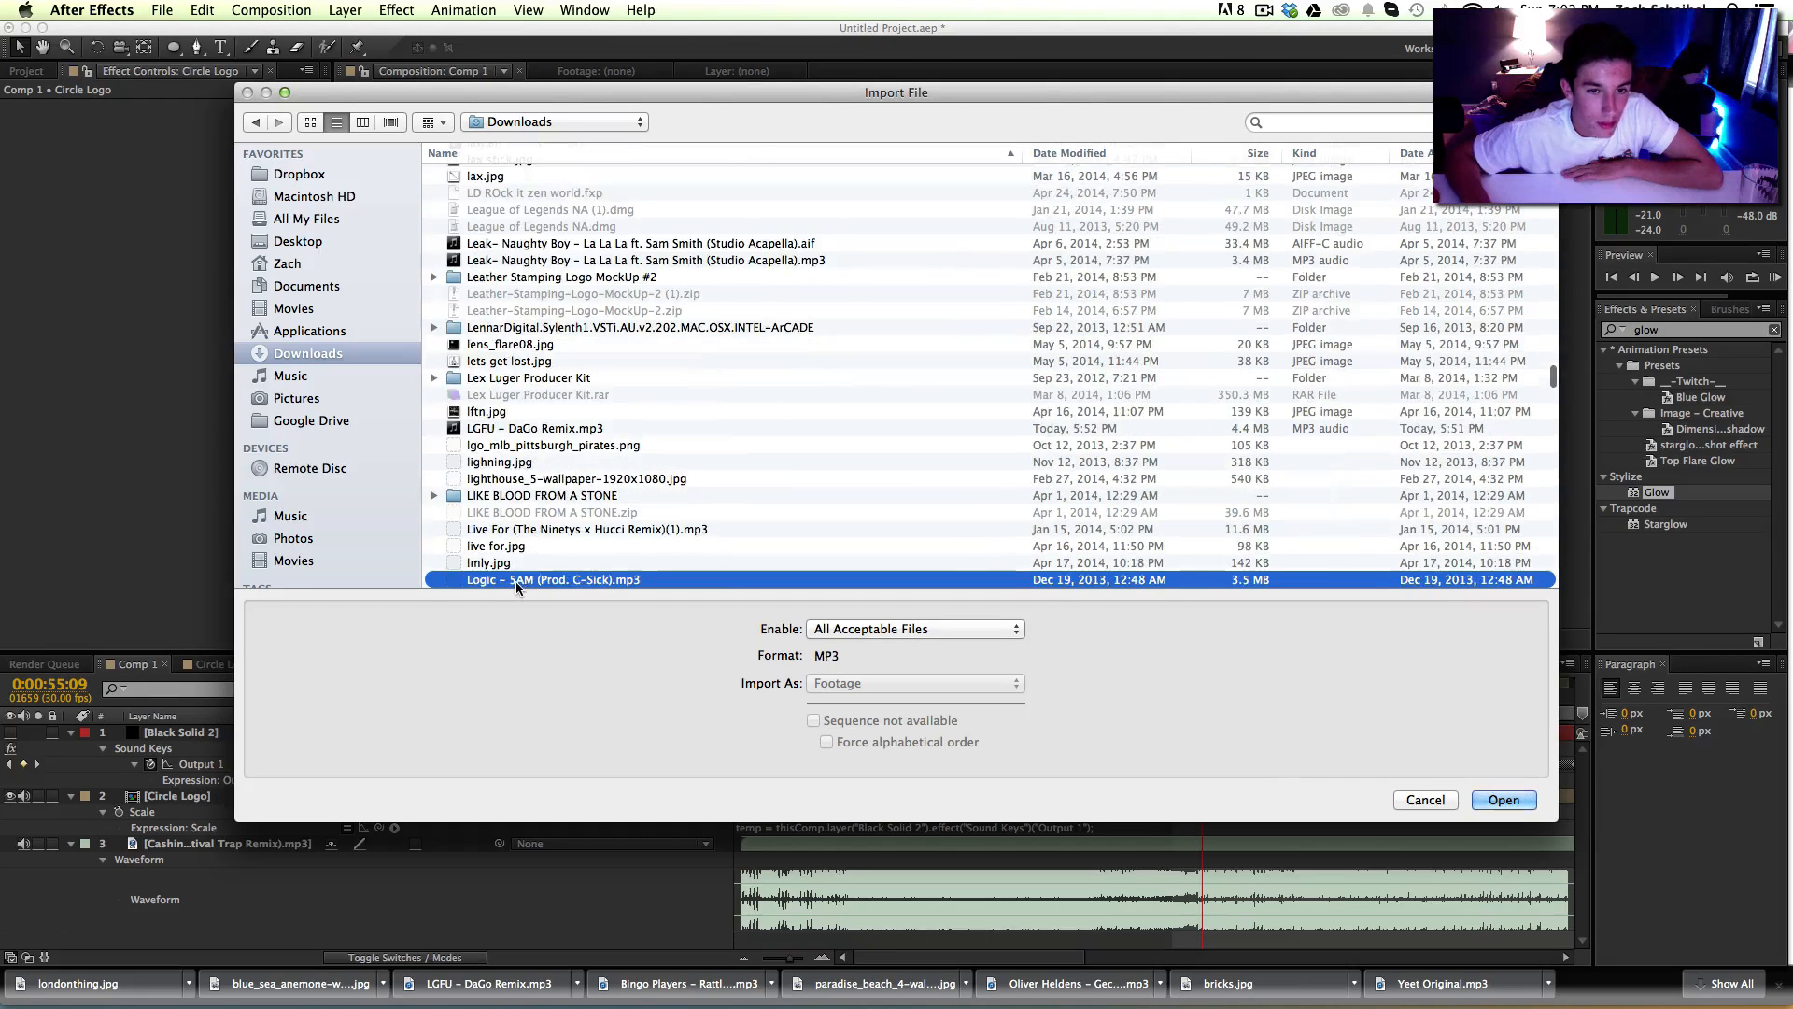
type("n")
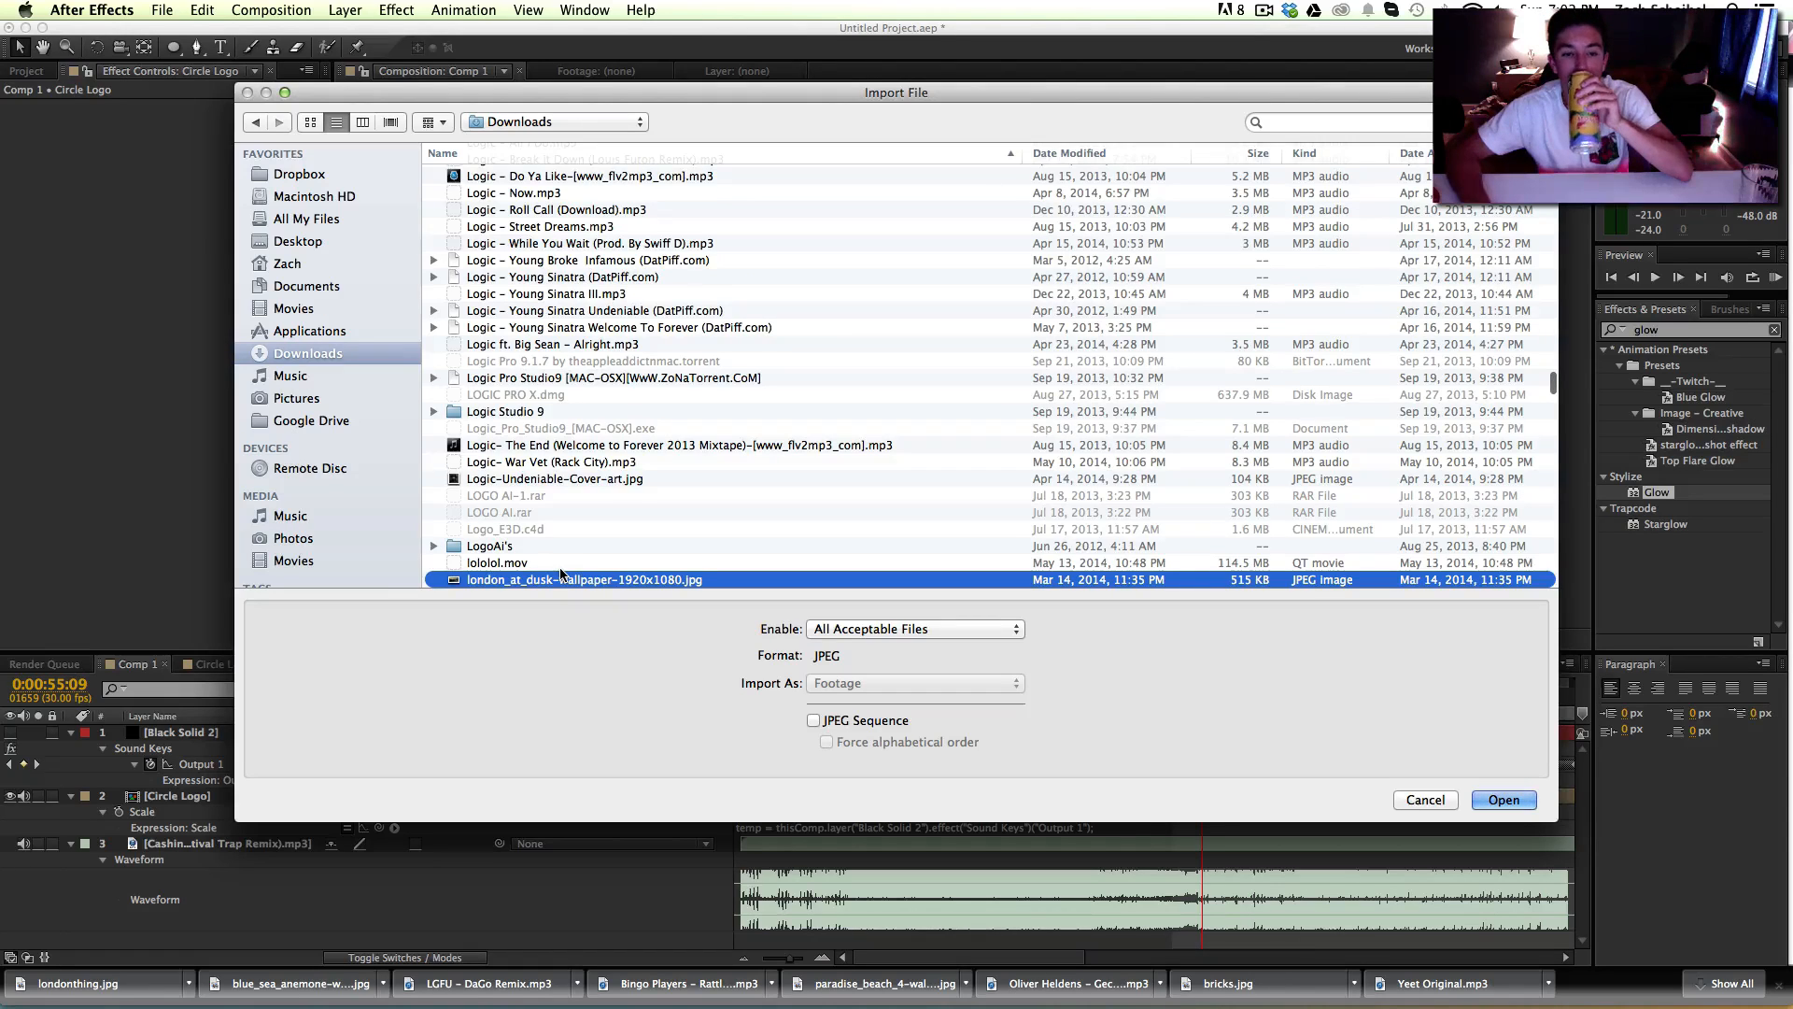
scroll(561, 574, "down", 2)
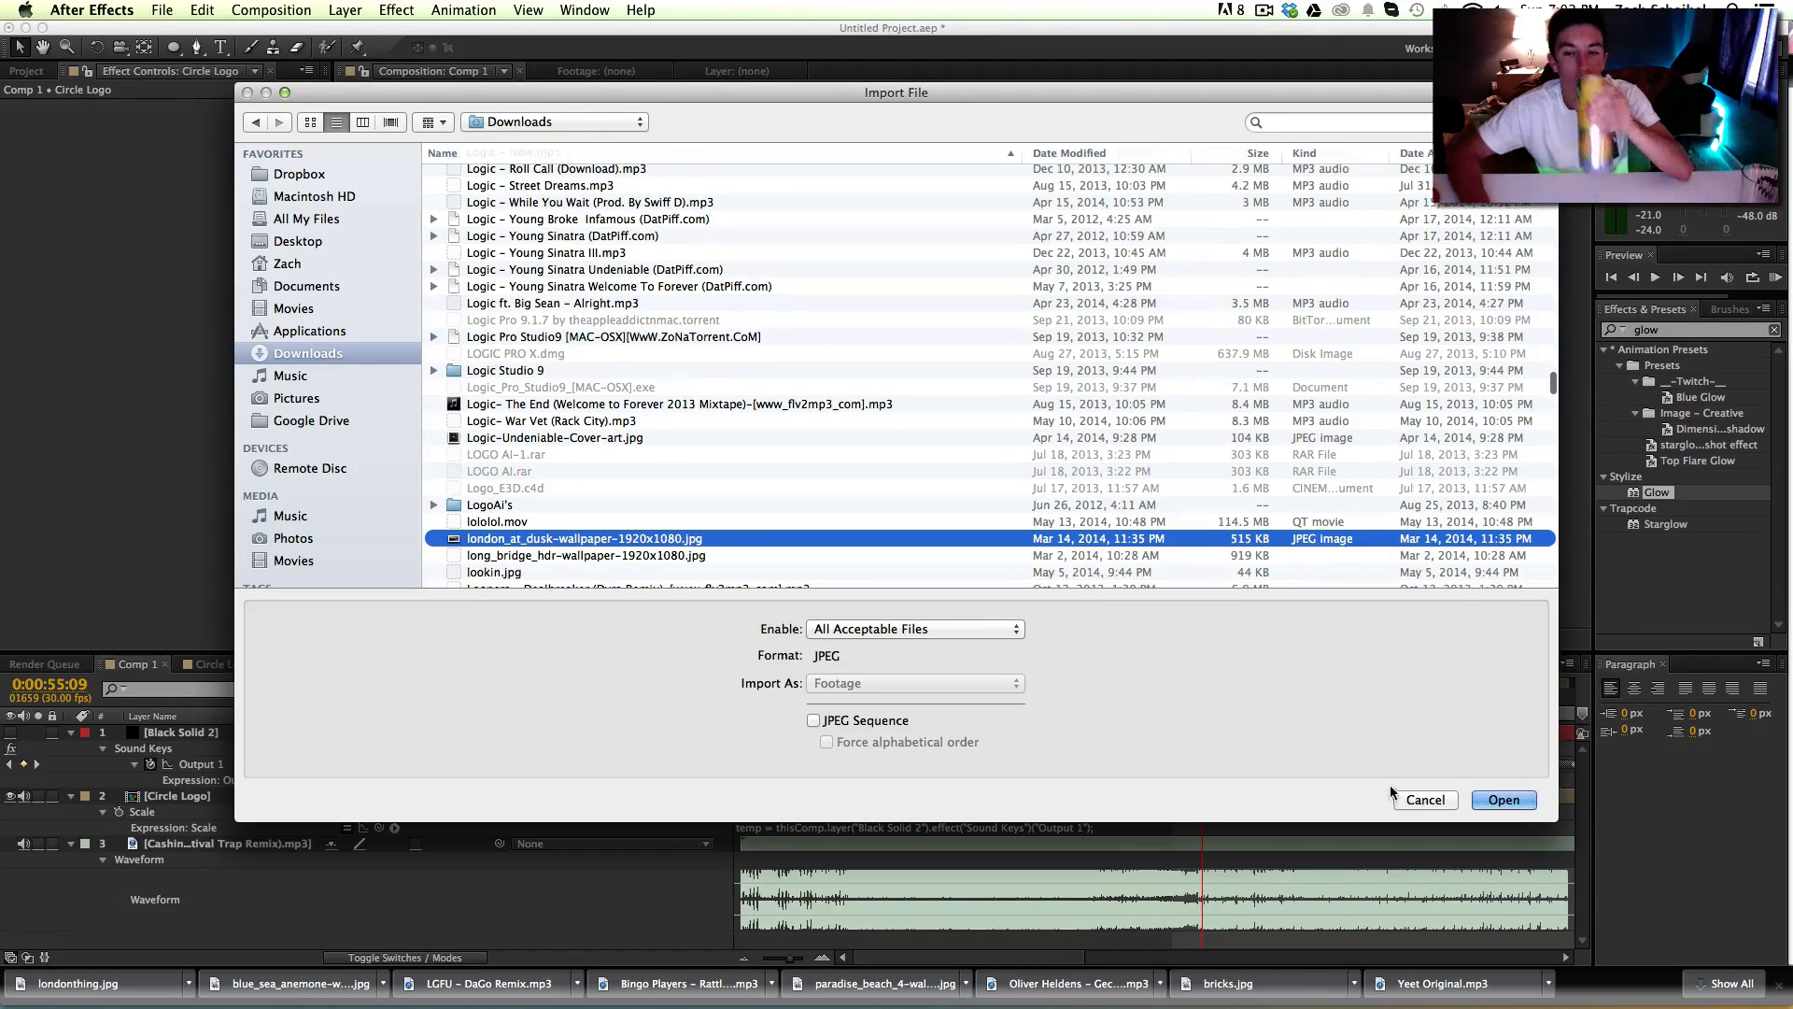
left_click(1421, 800)
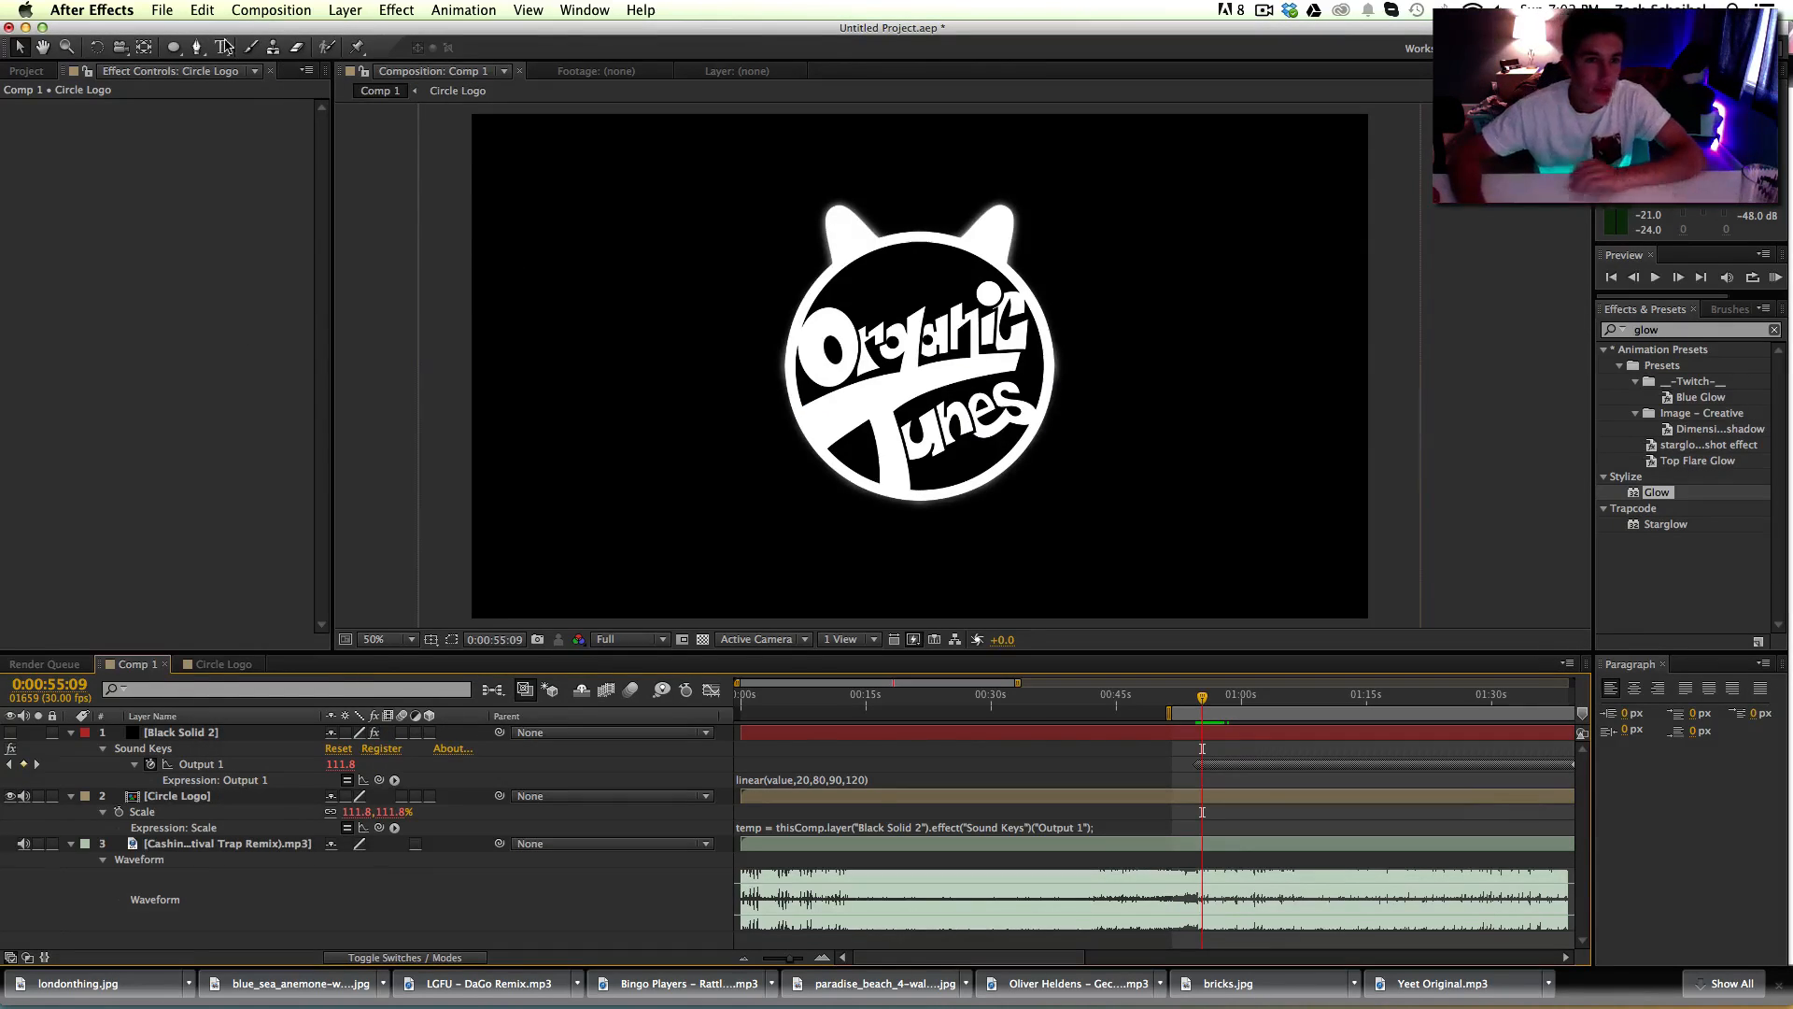
Step: Import londonthing.jpg from the Downloads folder into the project as footage
left_click(163, 10)
mouse_move(94, 228)
left_click(500, 229)
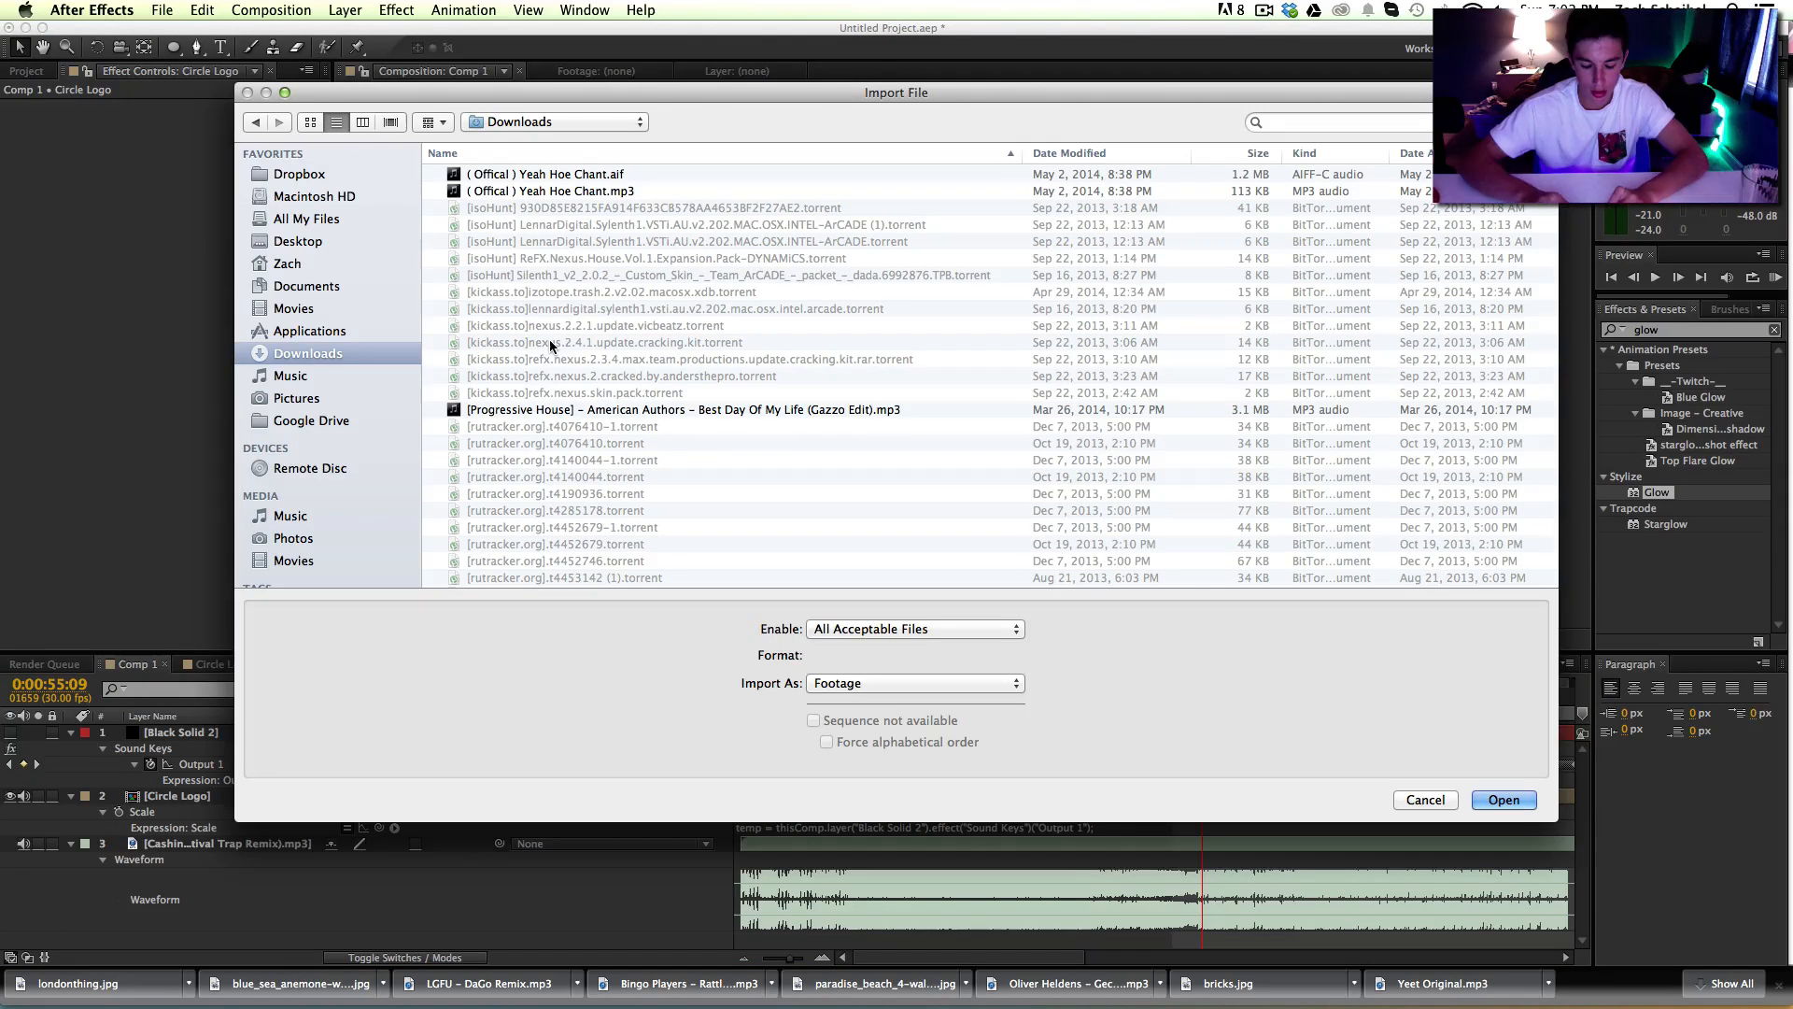
type("lo")
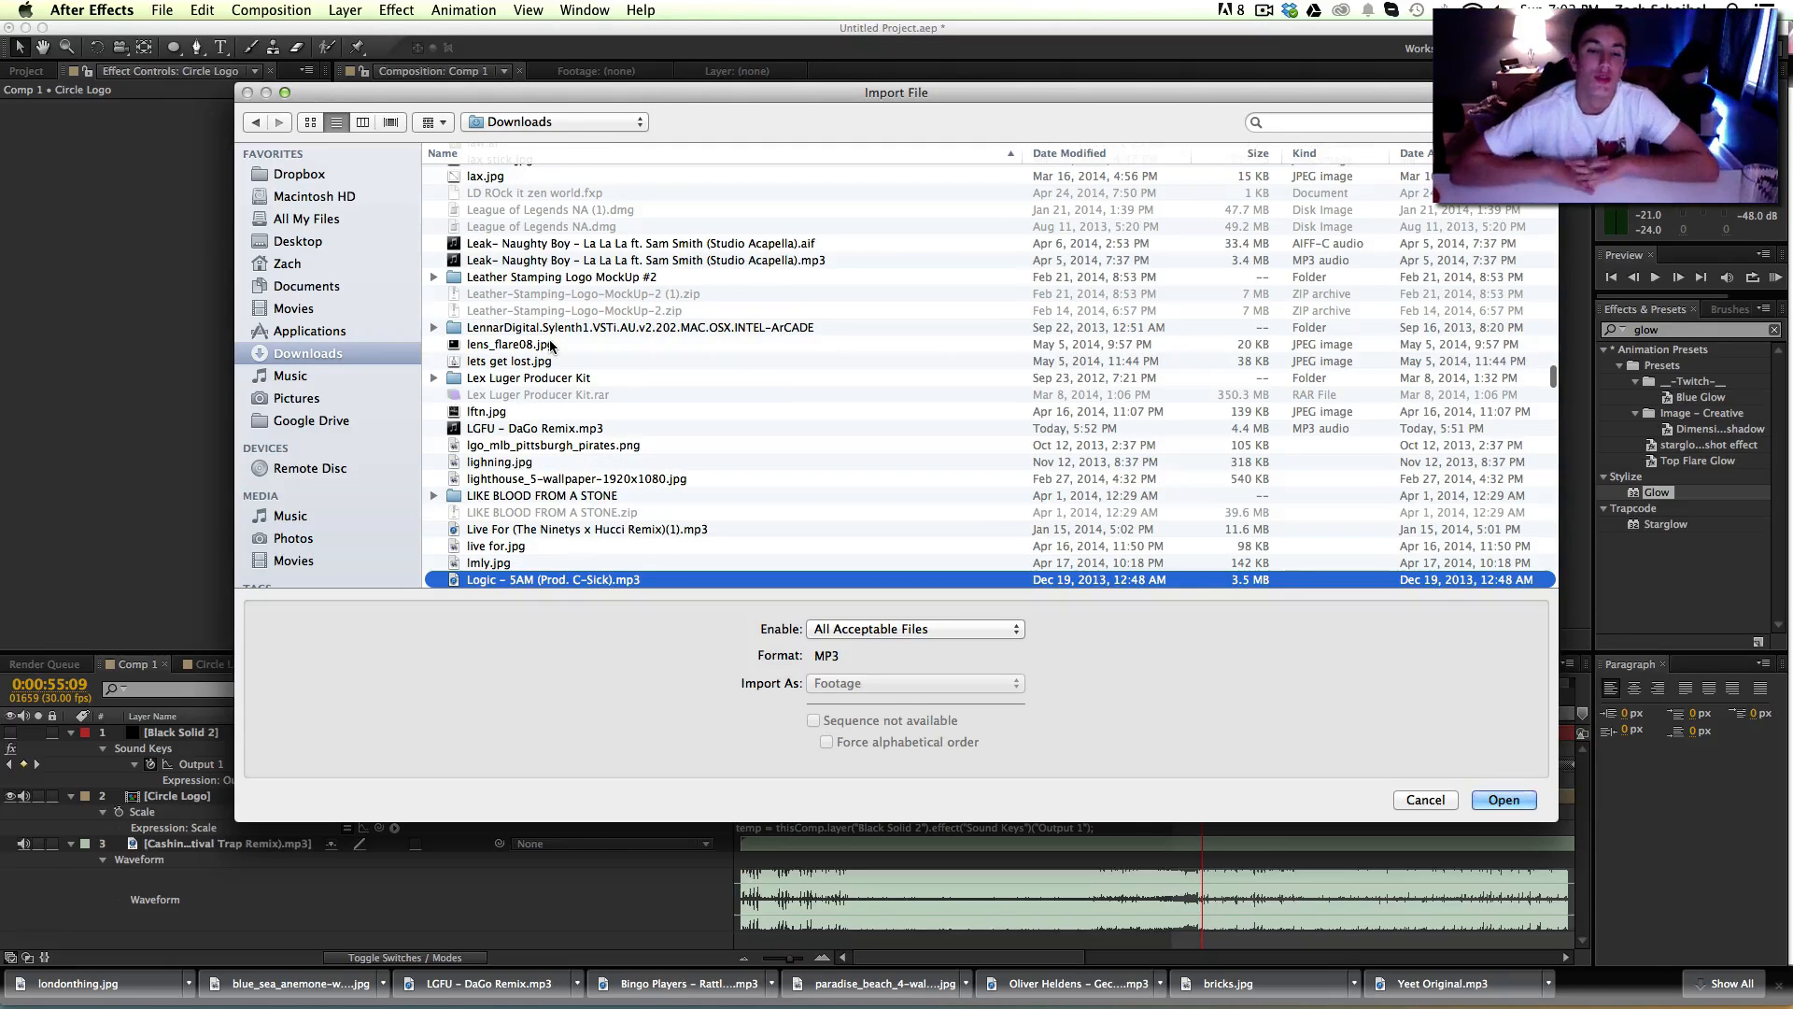
type("n")
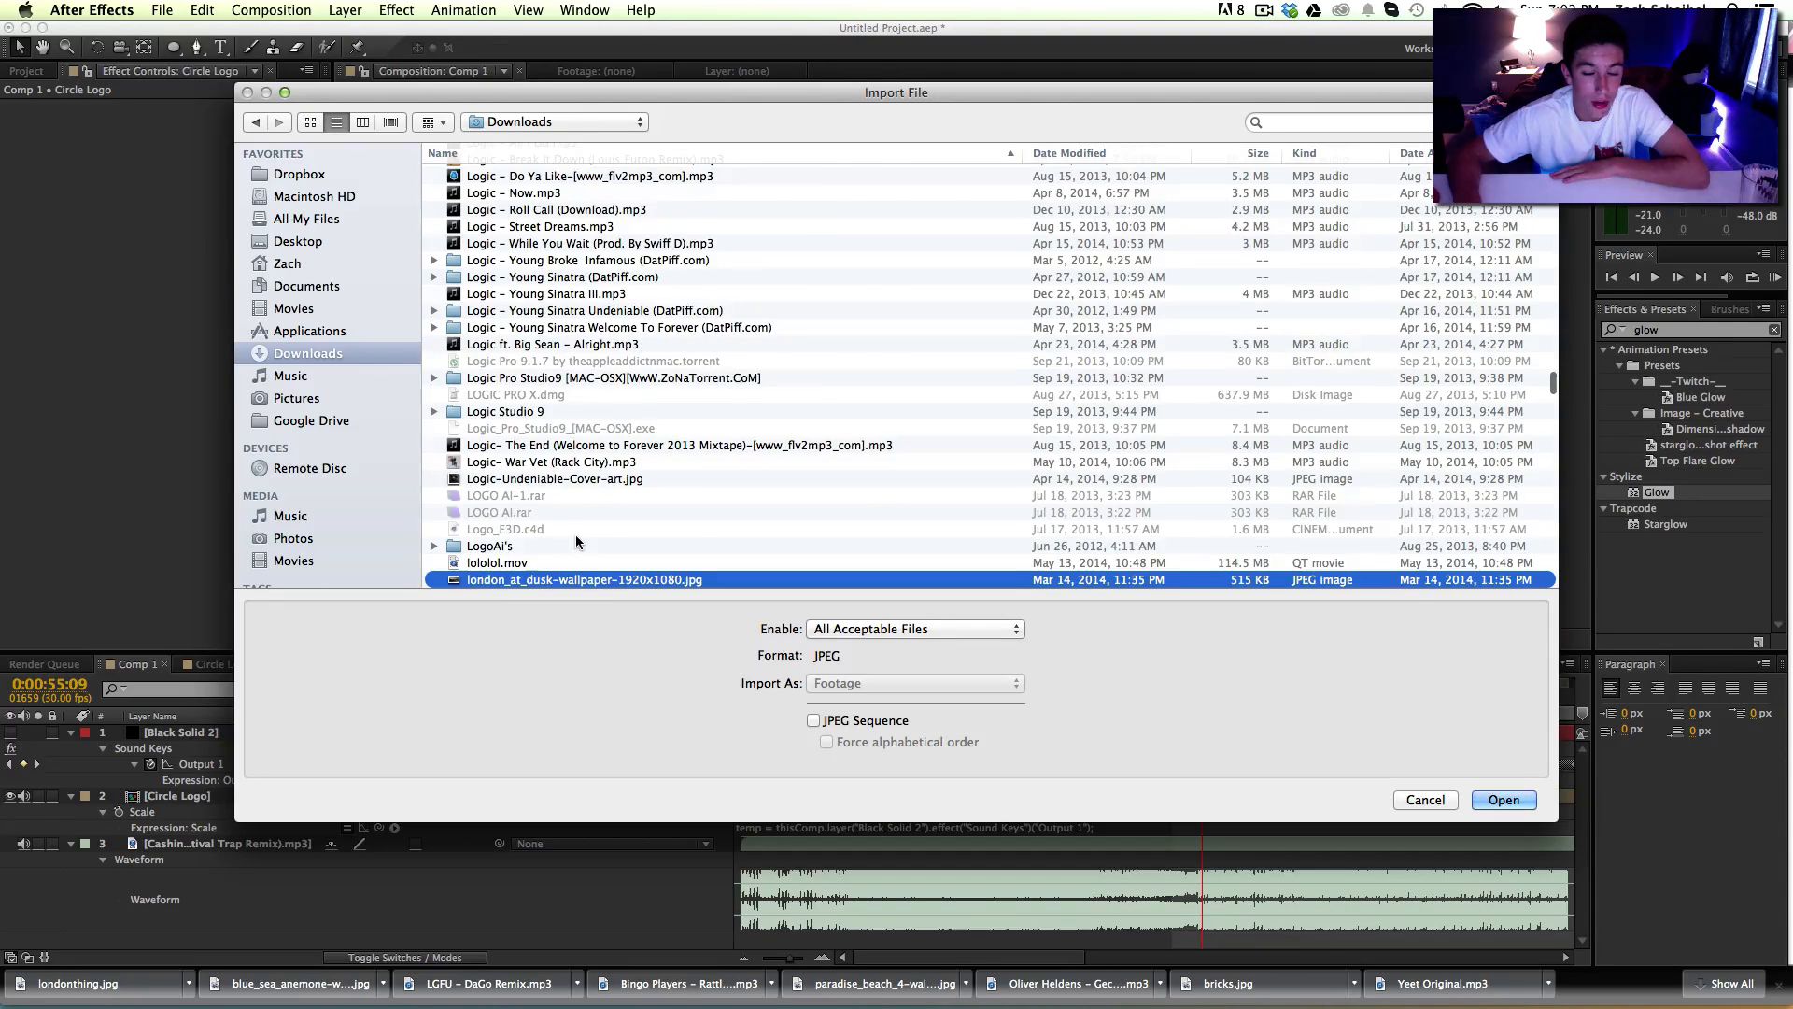
scroll(565, 539, "down", 2)
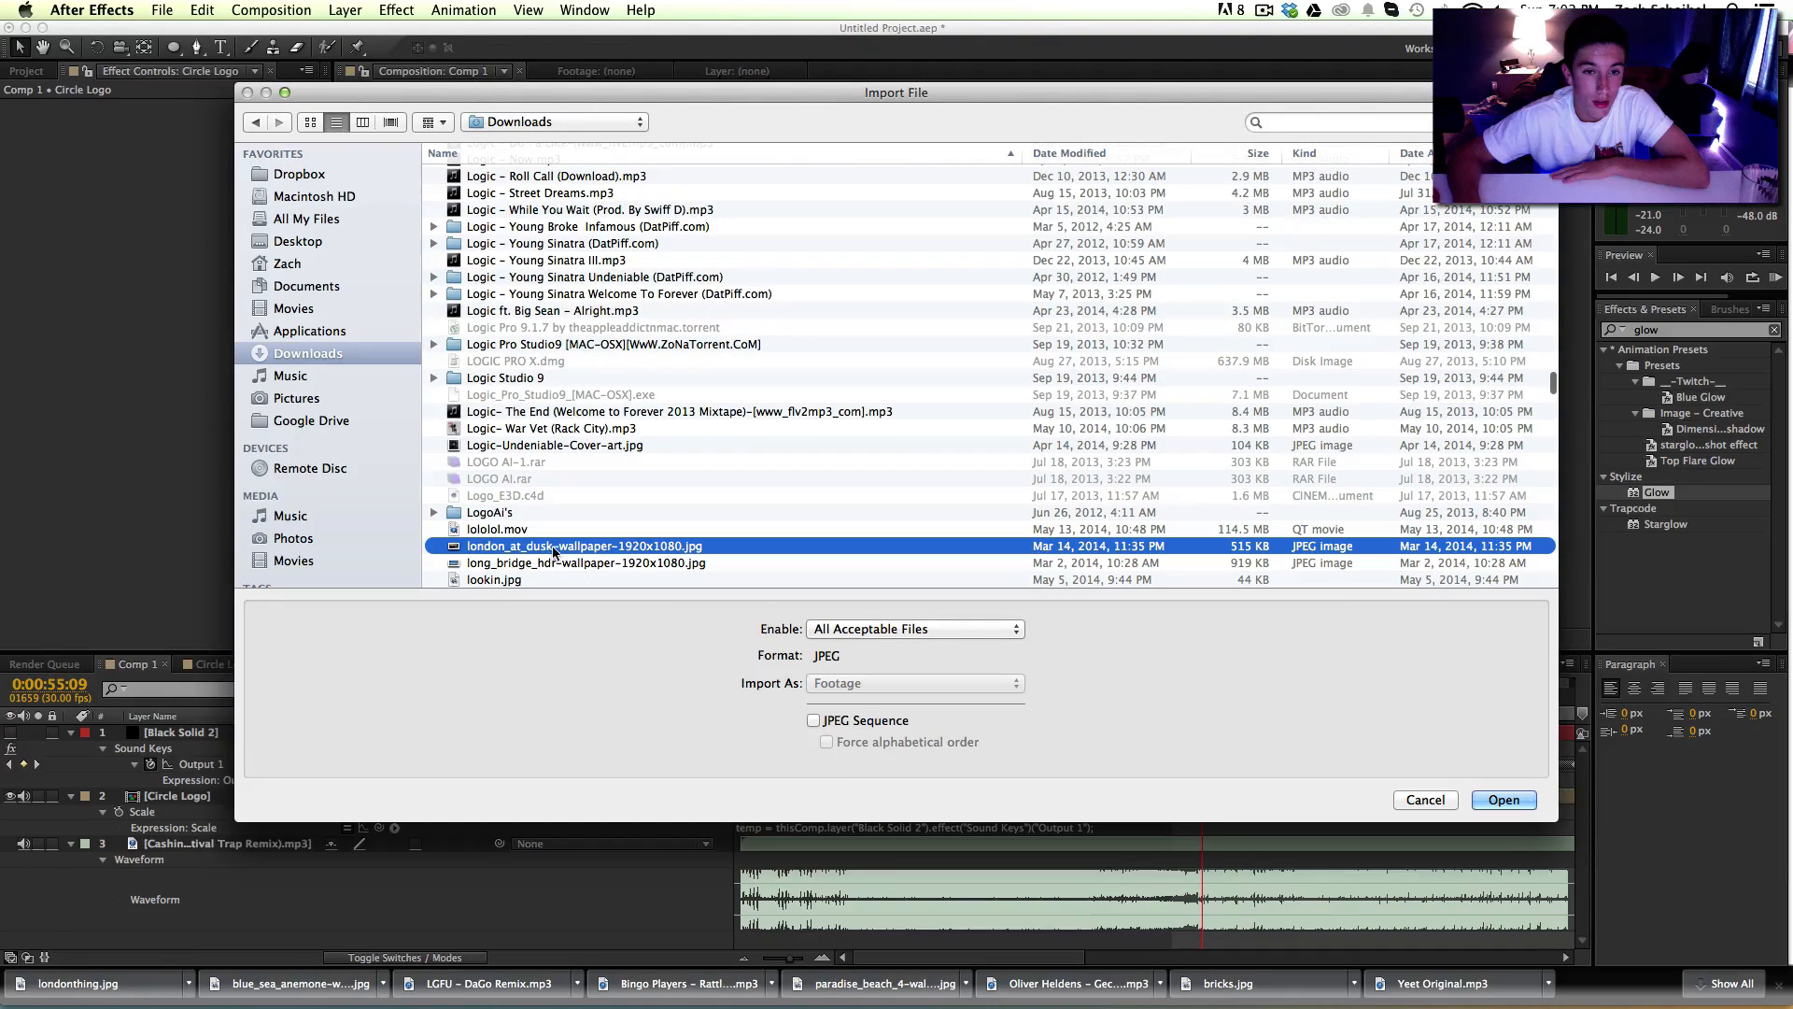
scroll(551, 546, "down", 3)
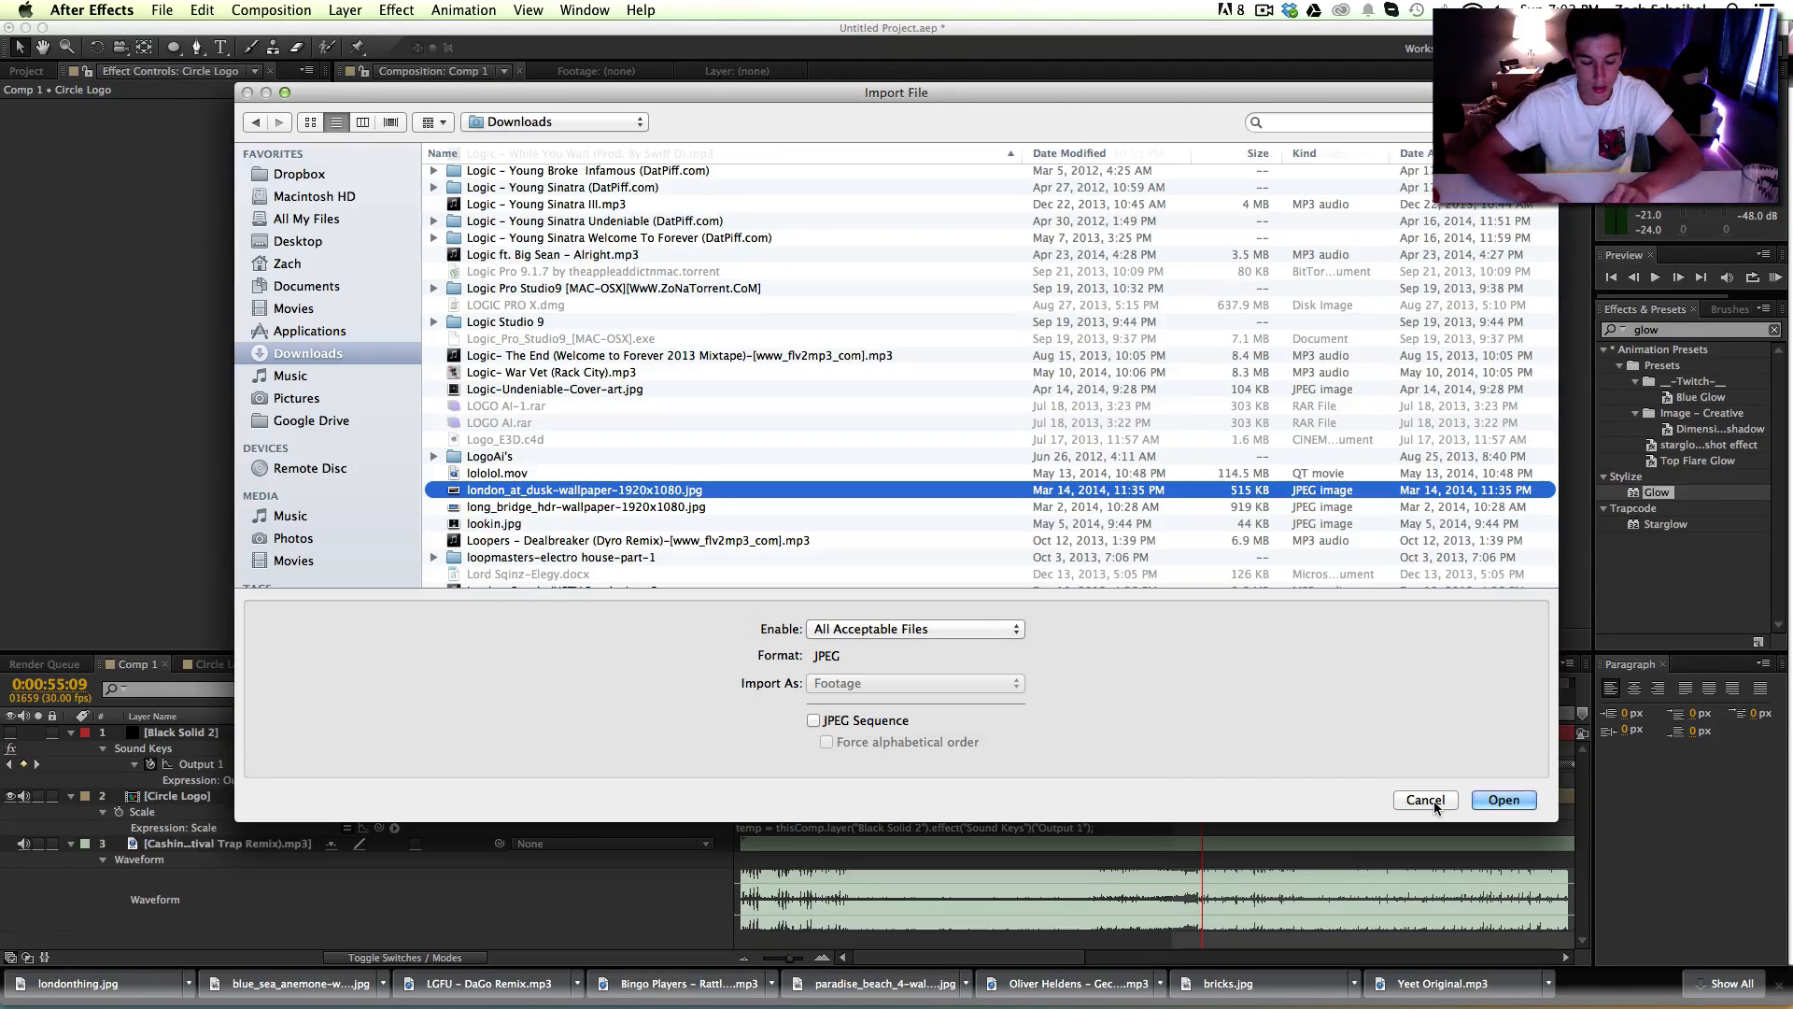
key("l")
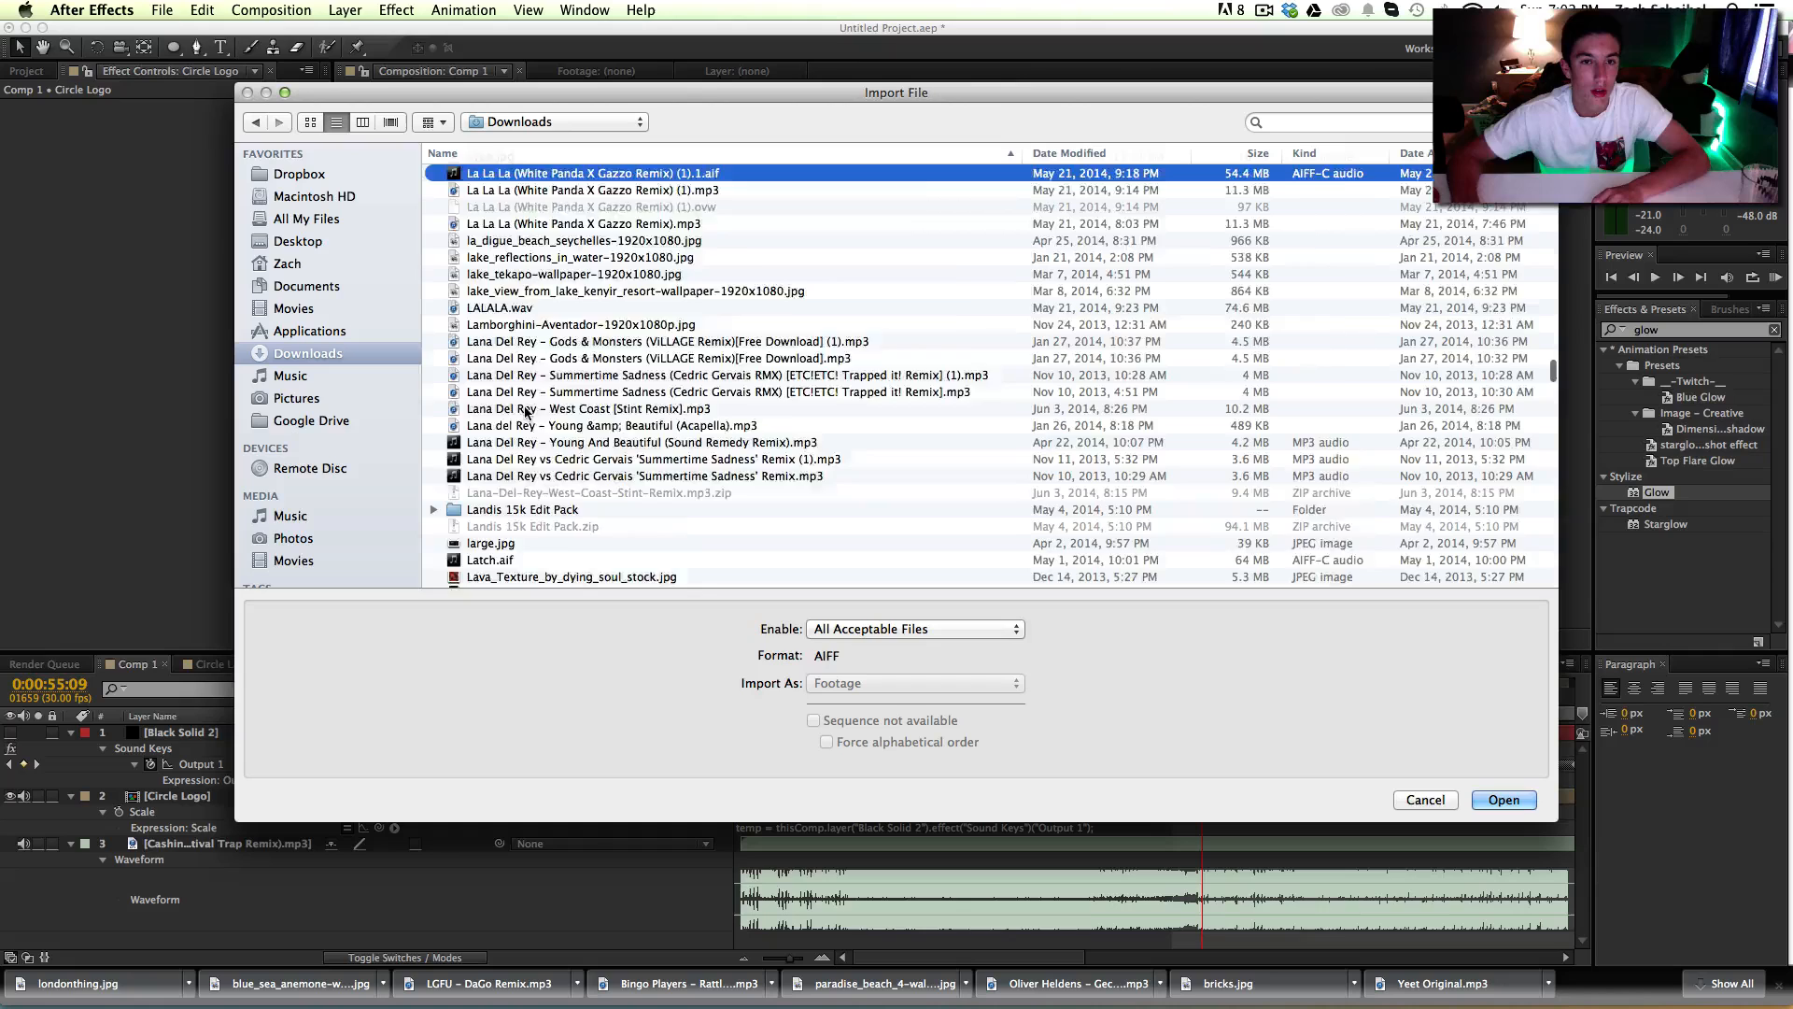
type("lolon")
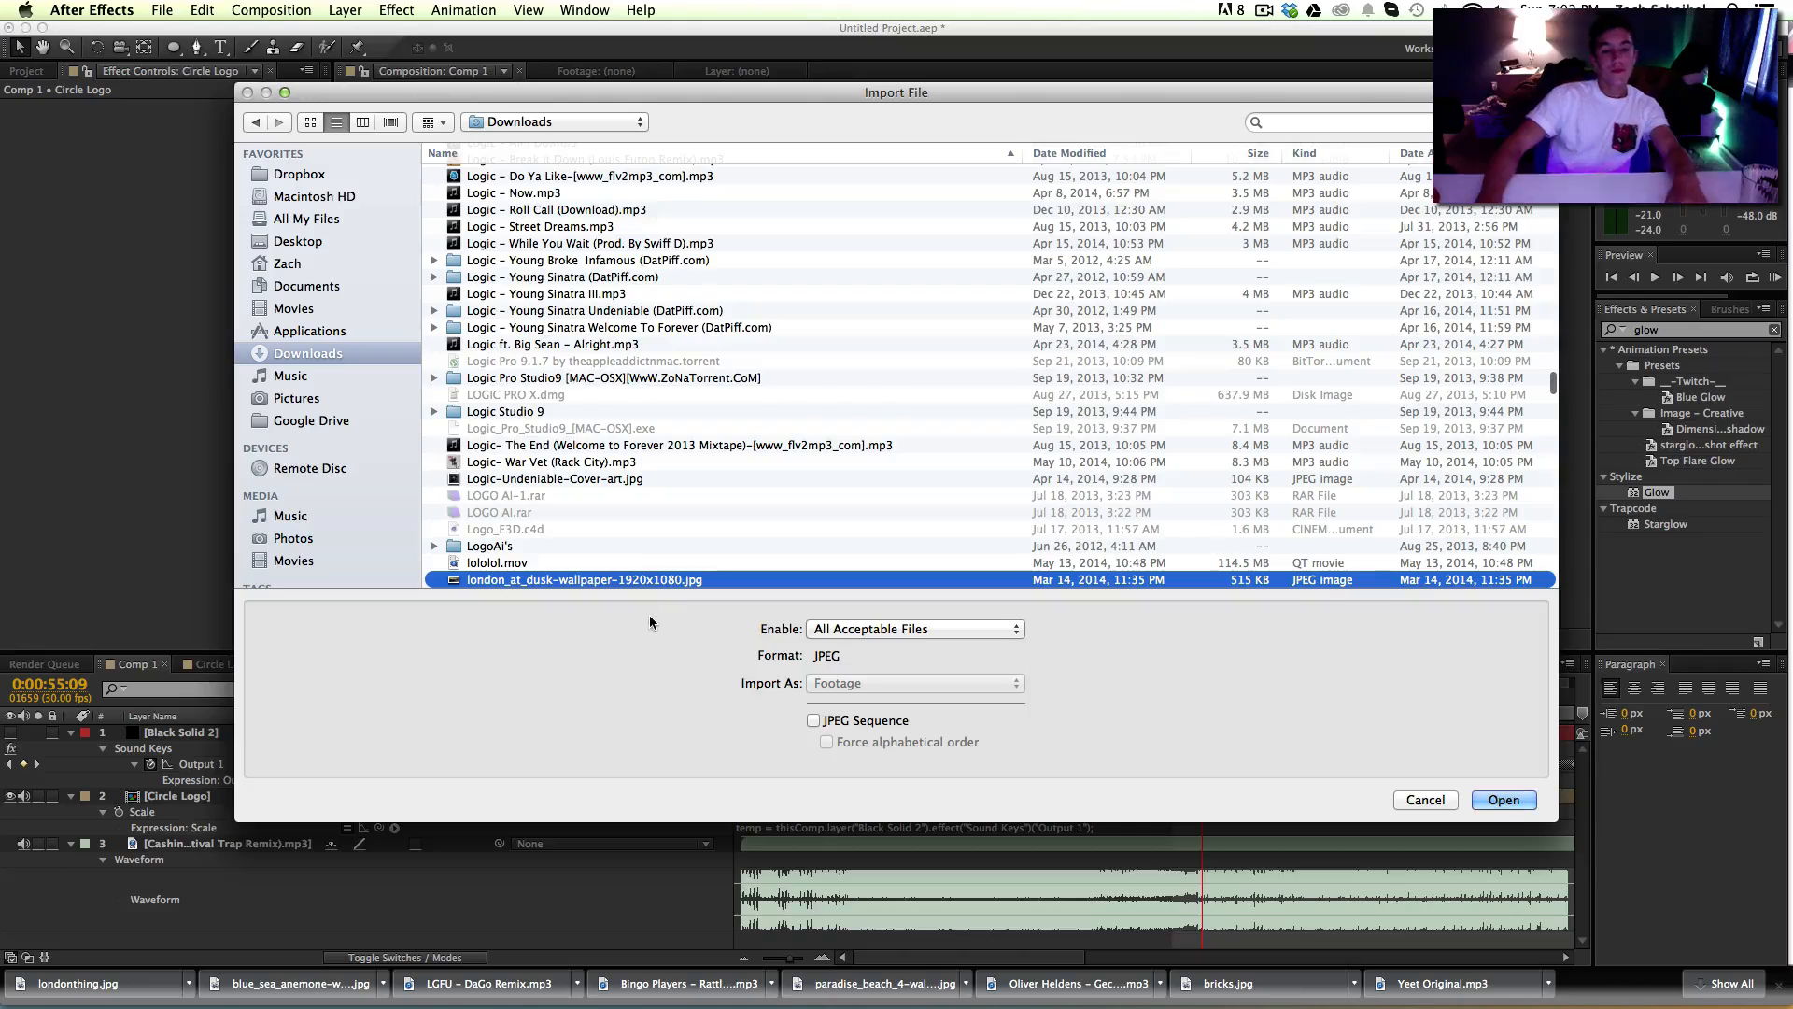
key("Down")
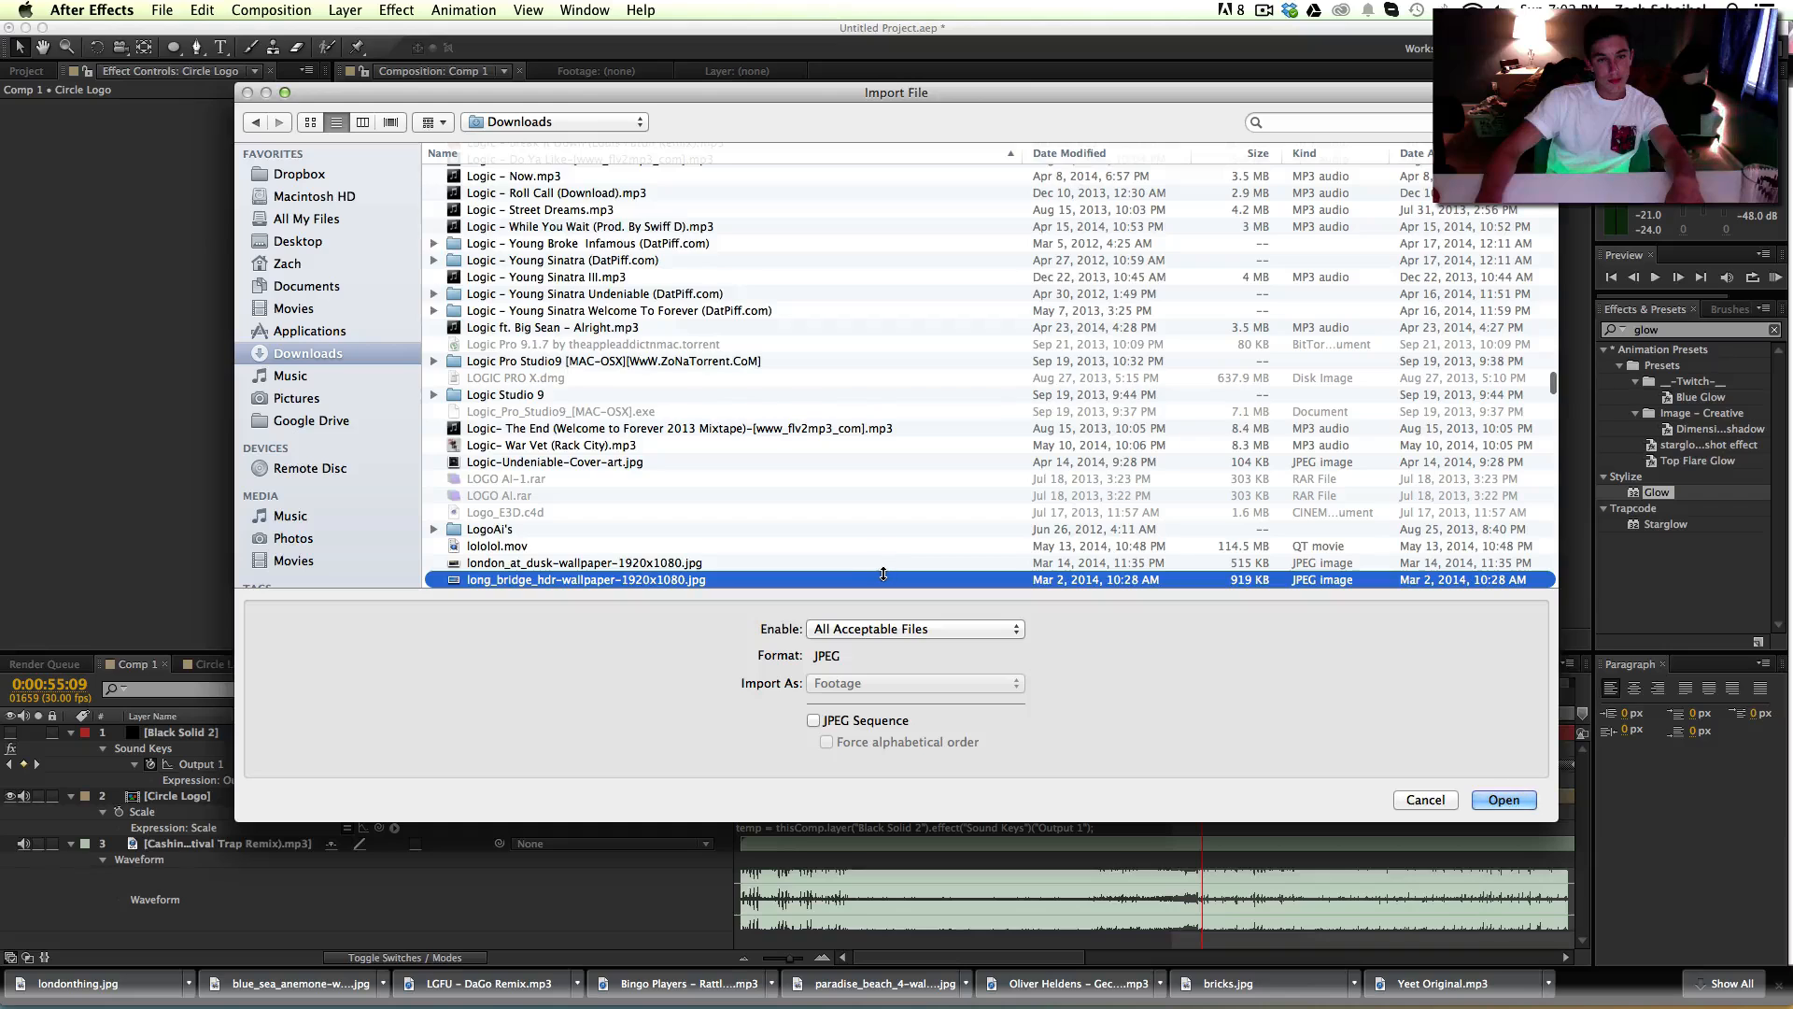
scroll(644, 434, "down", 3)
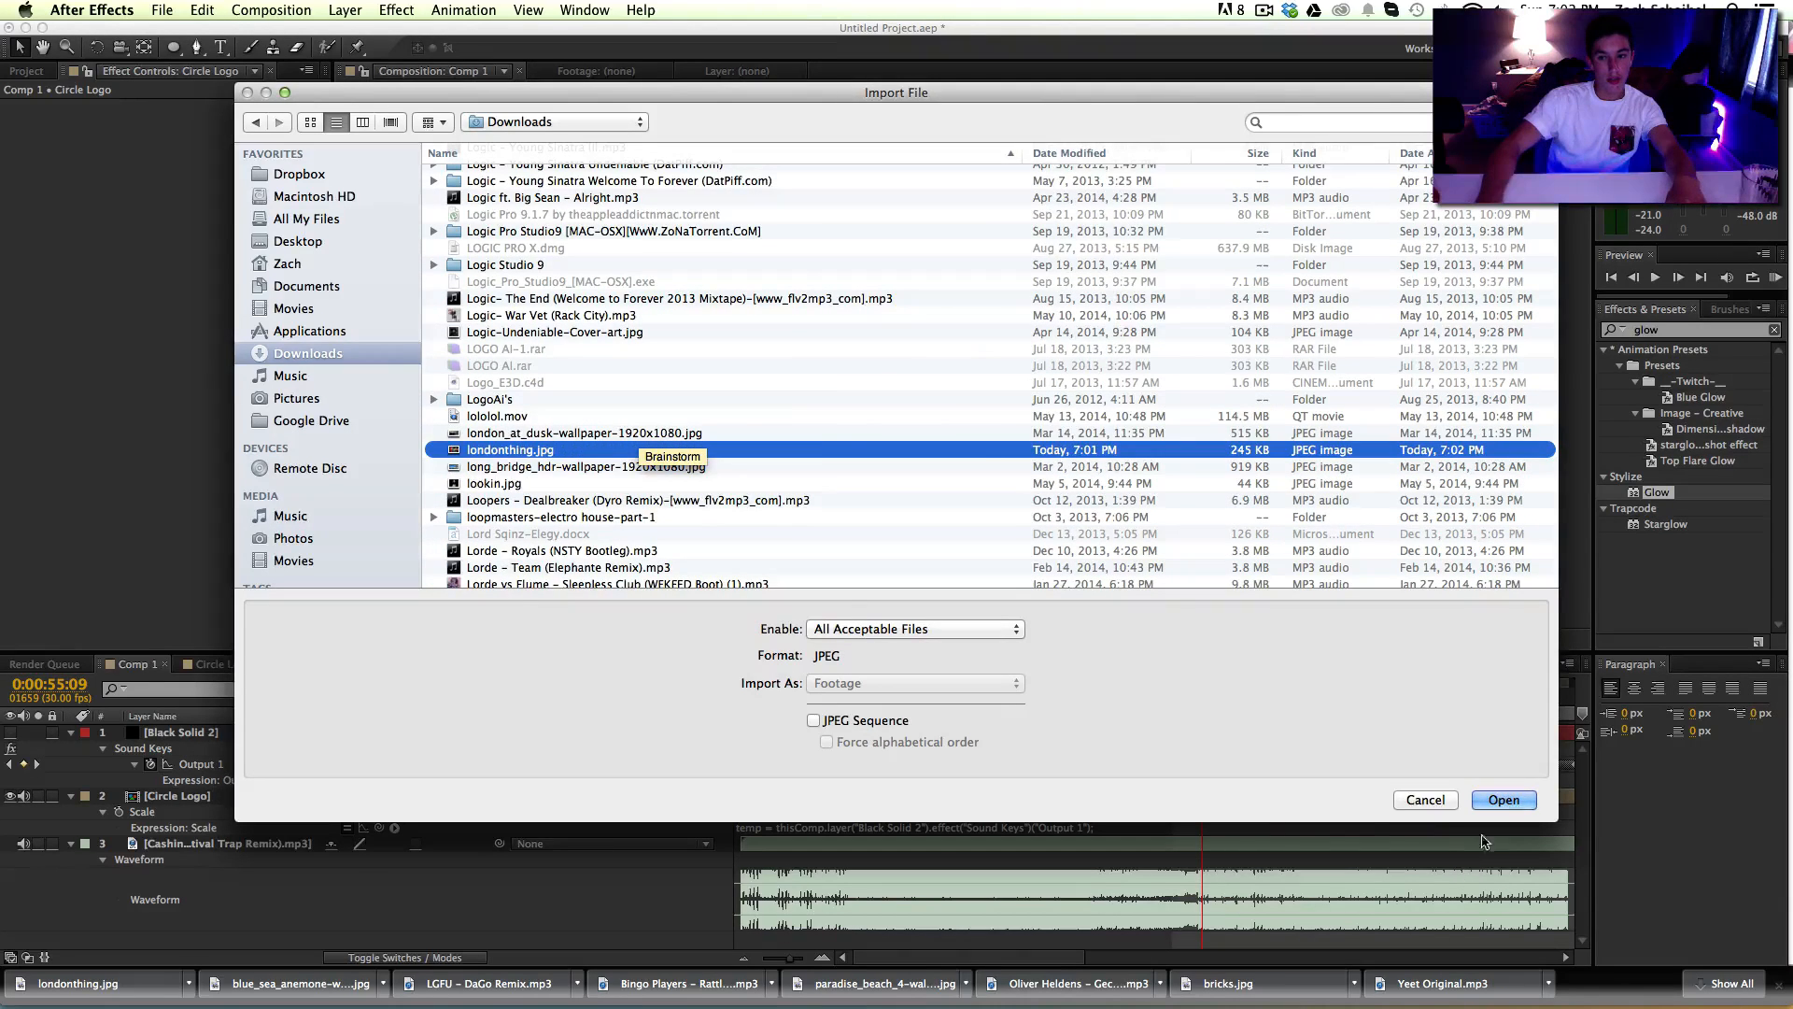
left_click(1500, 801)
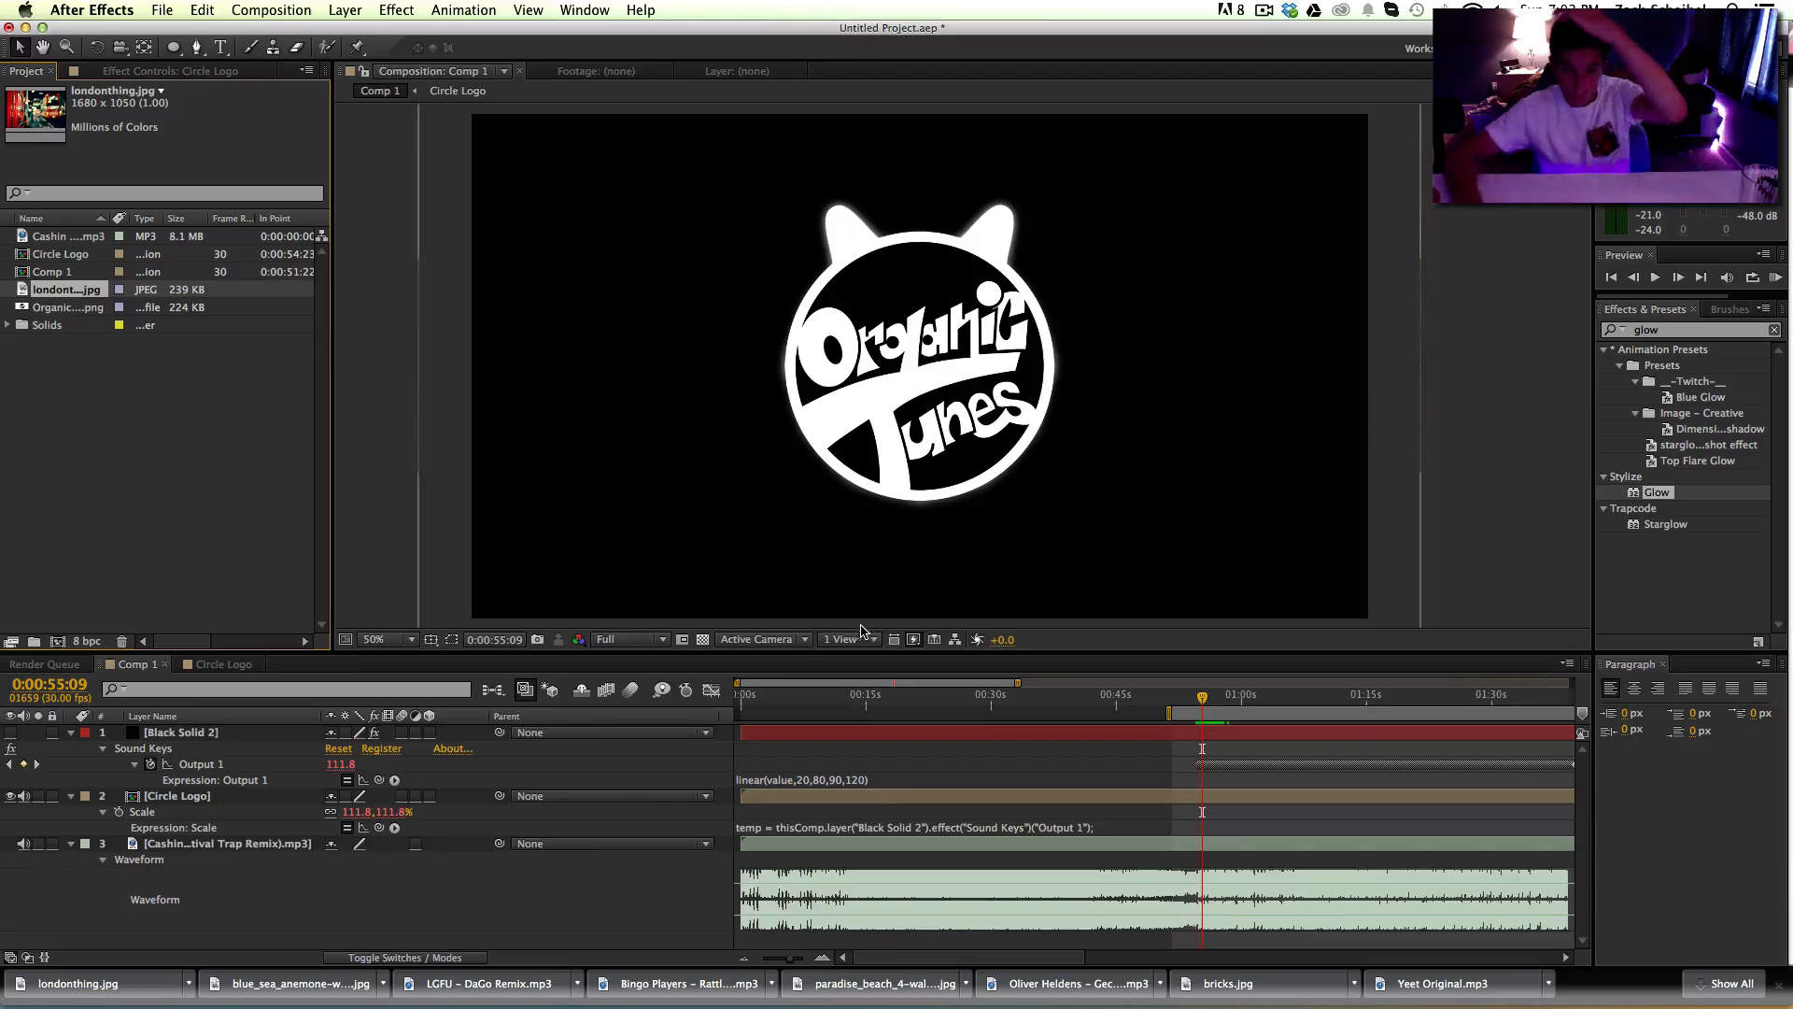
Step: Add londonthing.jpg to Comp 1 as the lowest layer beneath the audio and set its Scale to 117%
left_click_drag(136, 901, 142, 902)
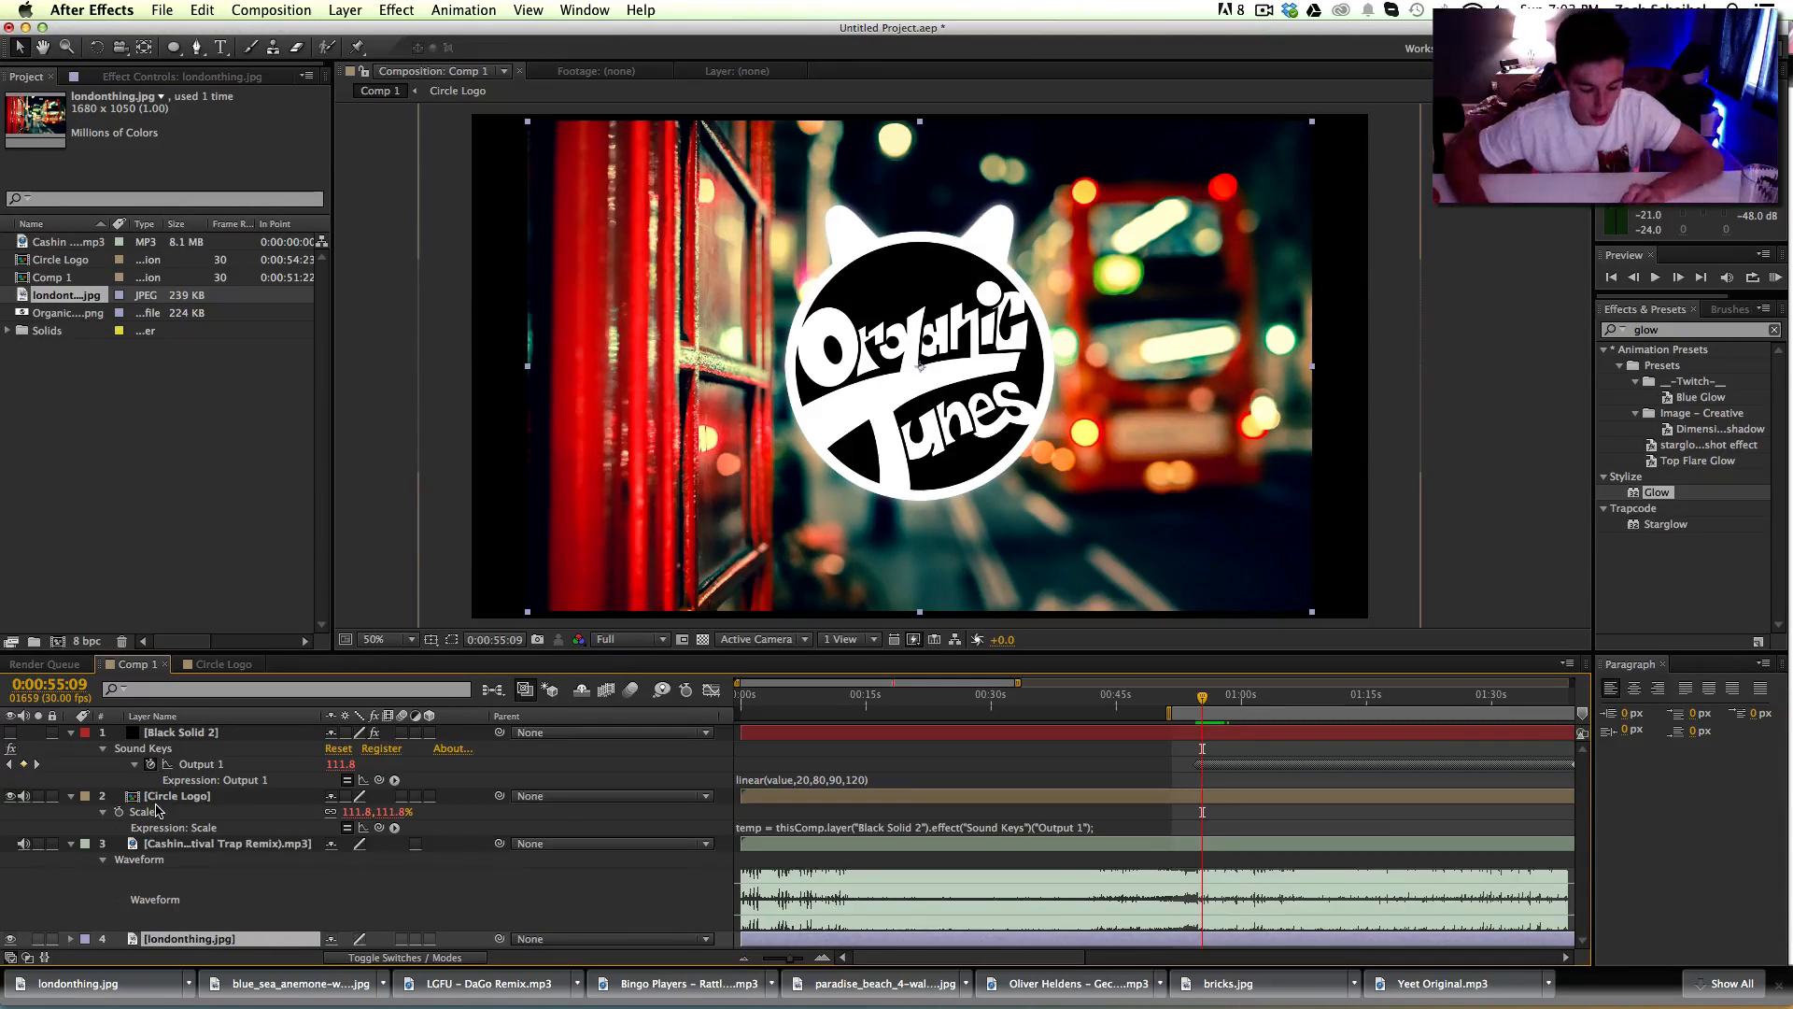
key("s")
mouse_move(392, 941)
left_mouse_down()
mouse_move(446, 943)
mouse_move(414, 941)
left_mouse_up()
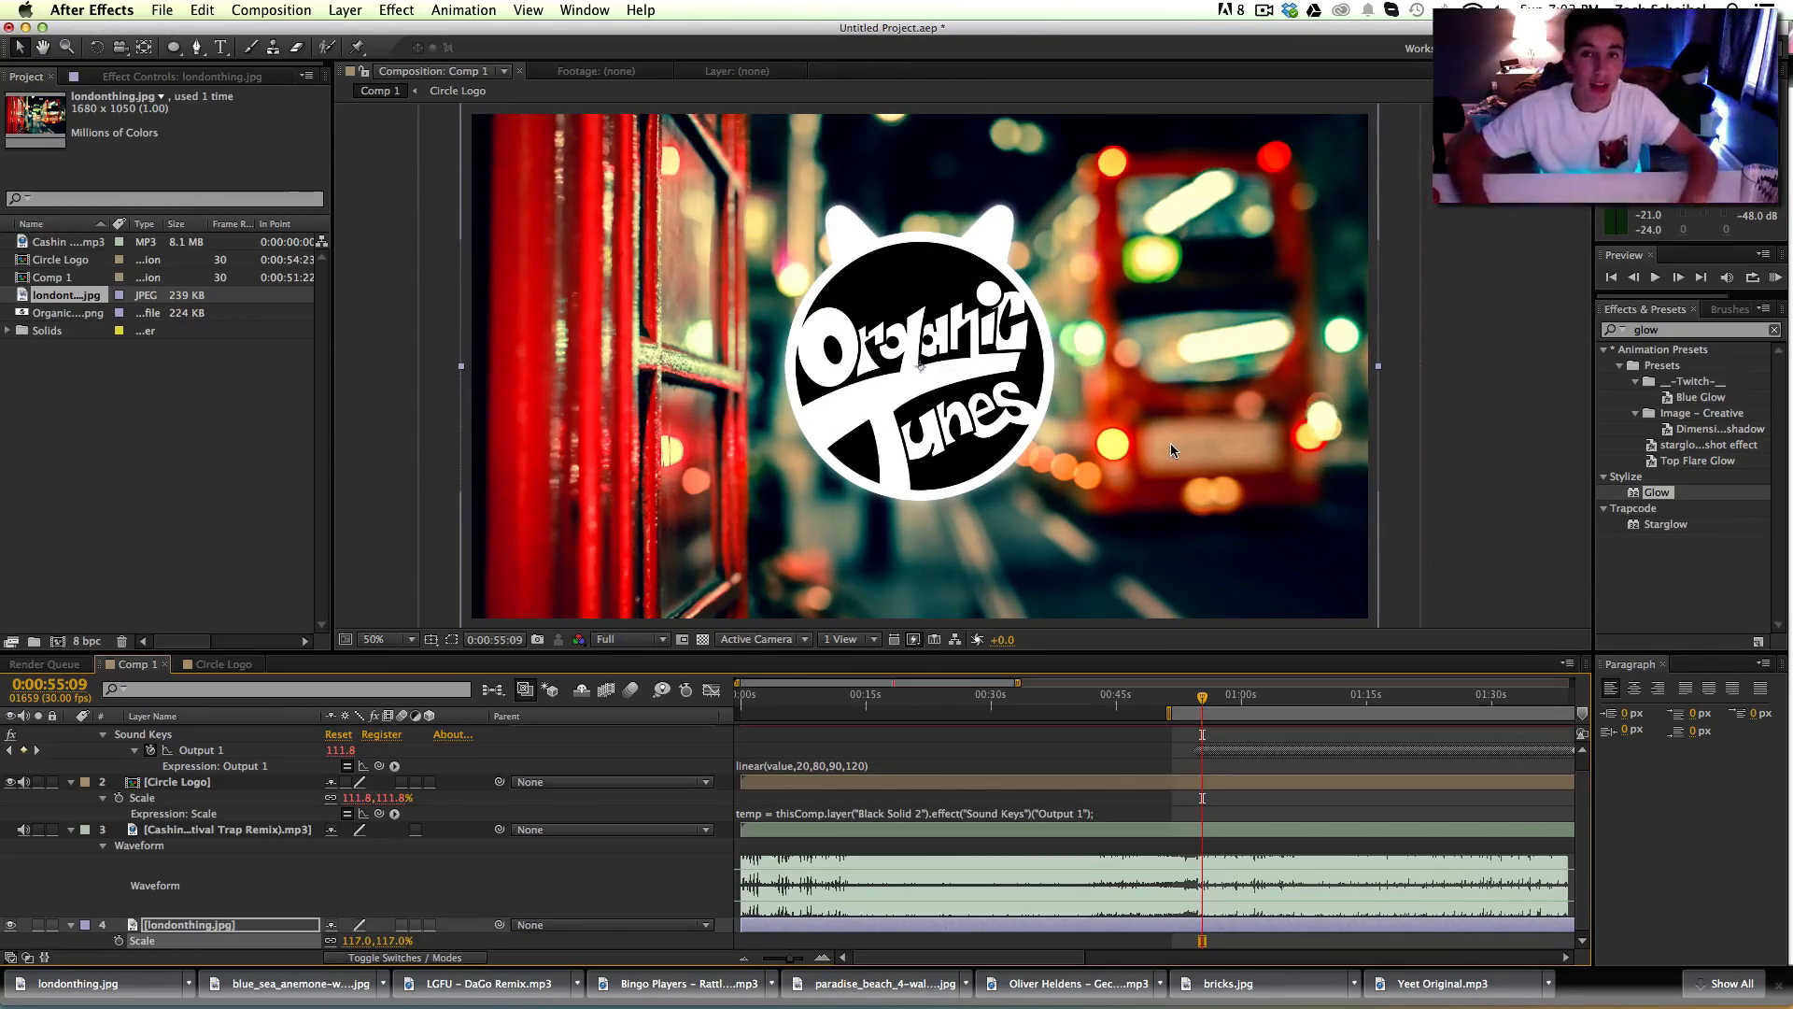
left_click(1266, 11)
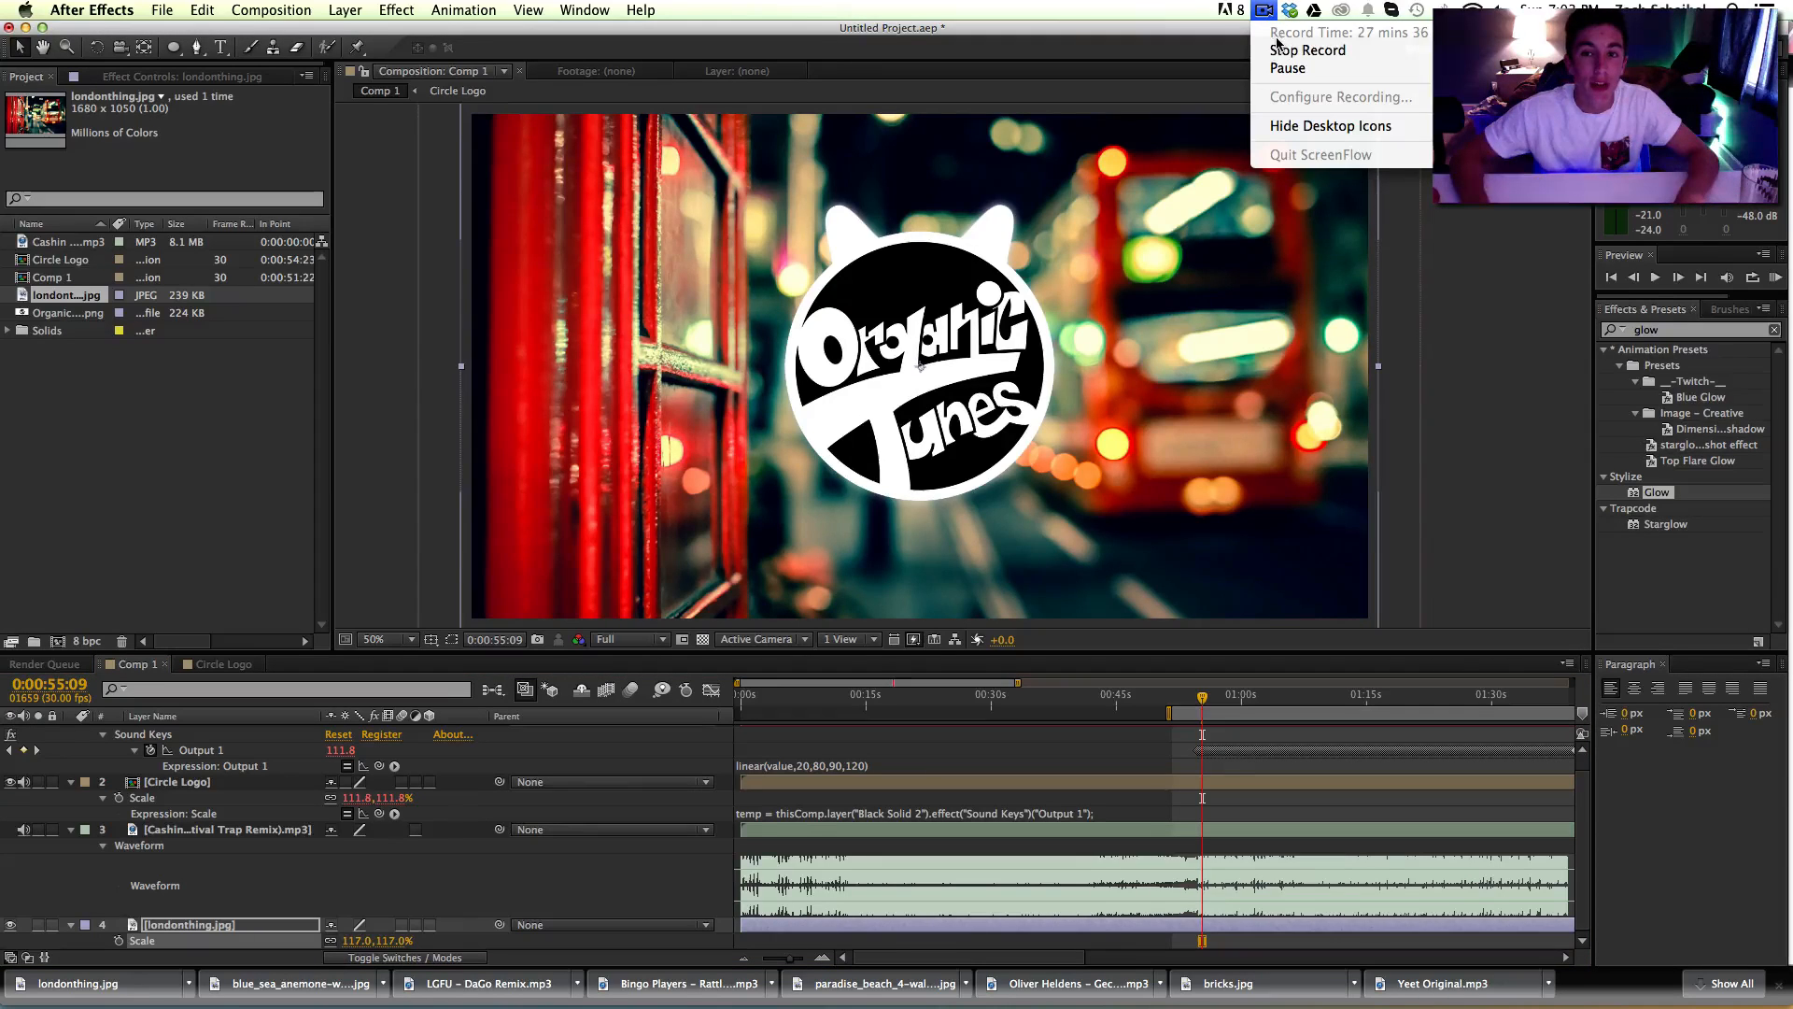